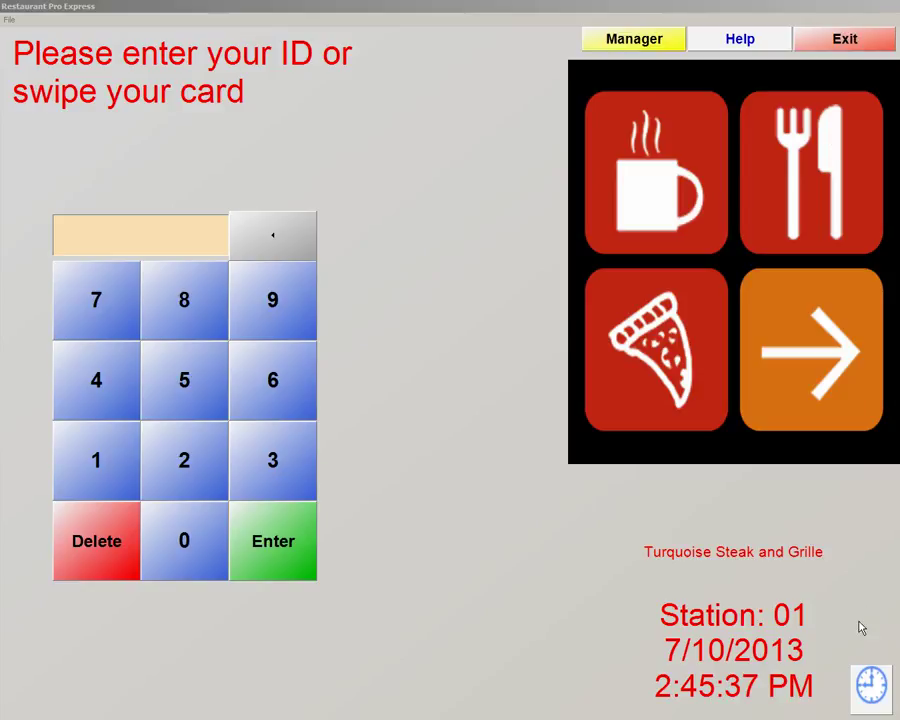
# - Dismiss the manager password prompt and enter the two-digit server ID
pyautogui.click(876, 688)
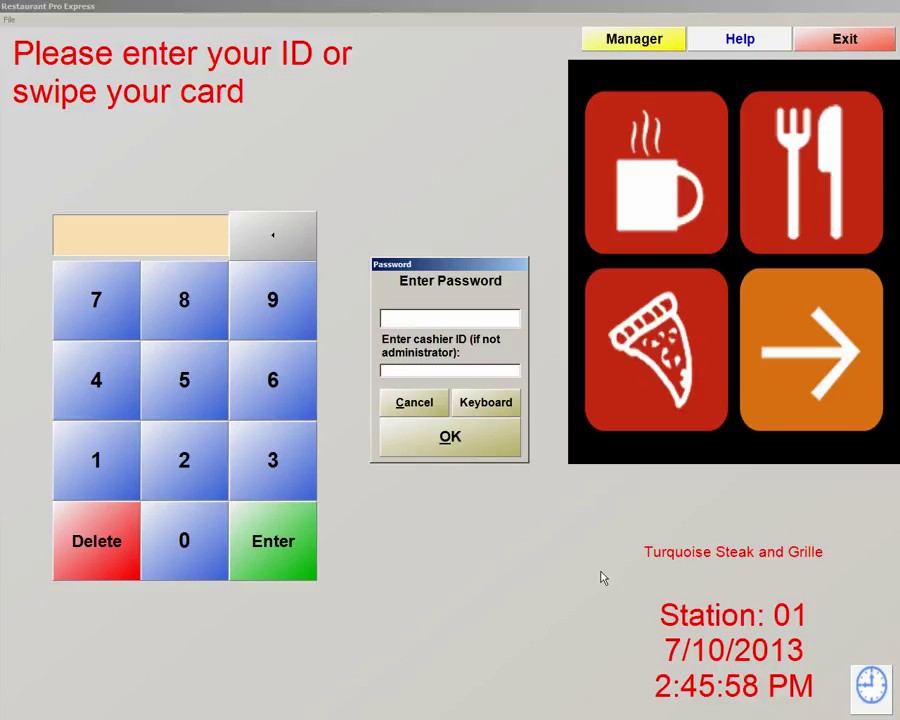
pyautogui.click(418, 403)
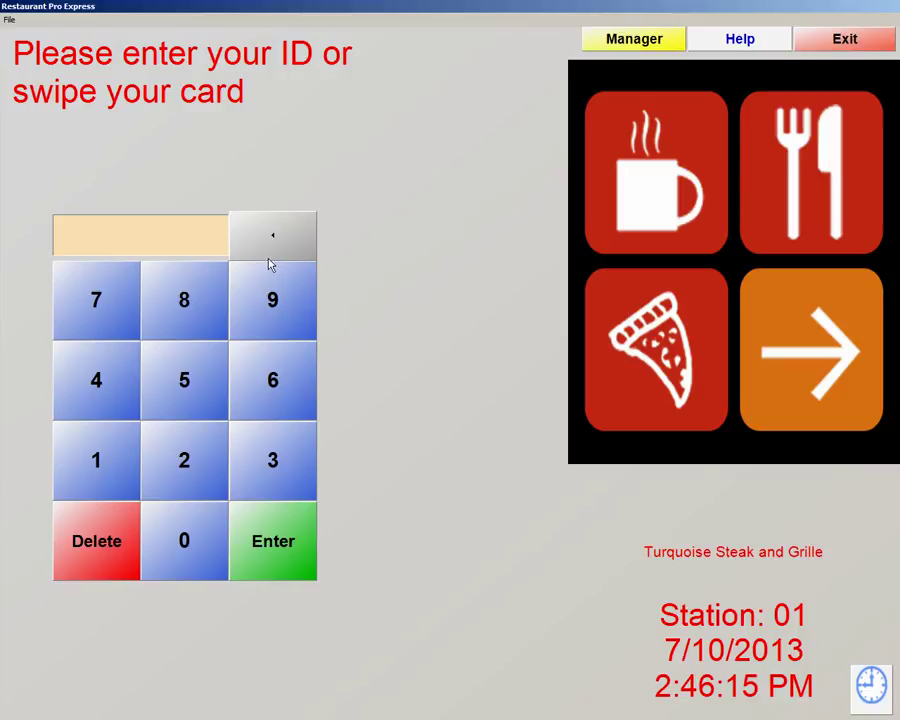
pyautogui.click(121, 494)
pyautogui.click(207, 496)
pyautogui.click(298, 543)
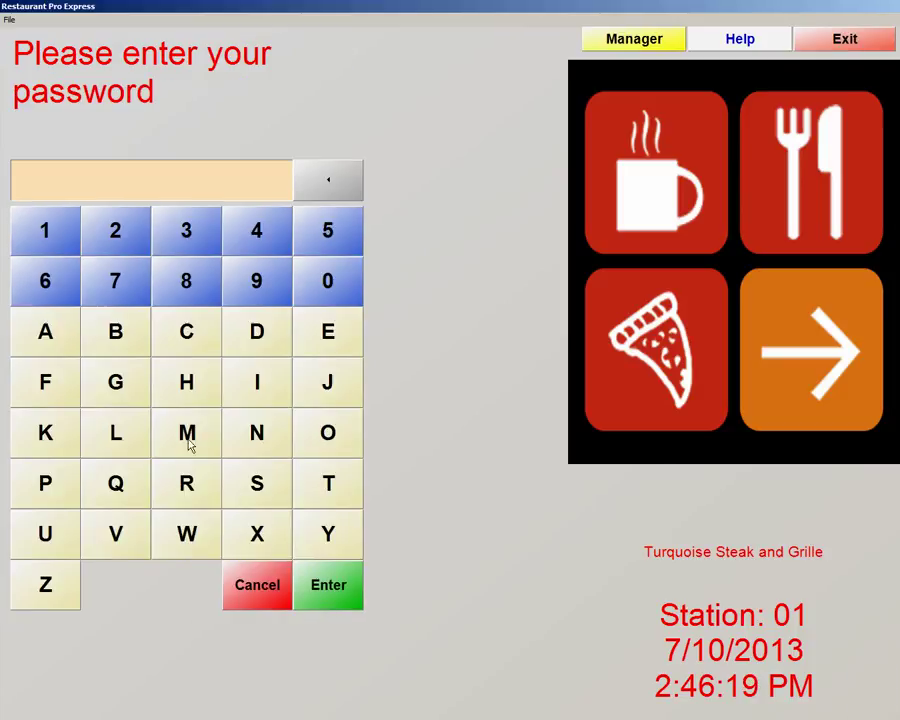
# - Enter the five-character server password and sign in
pyautogui.click(45, 334)
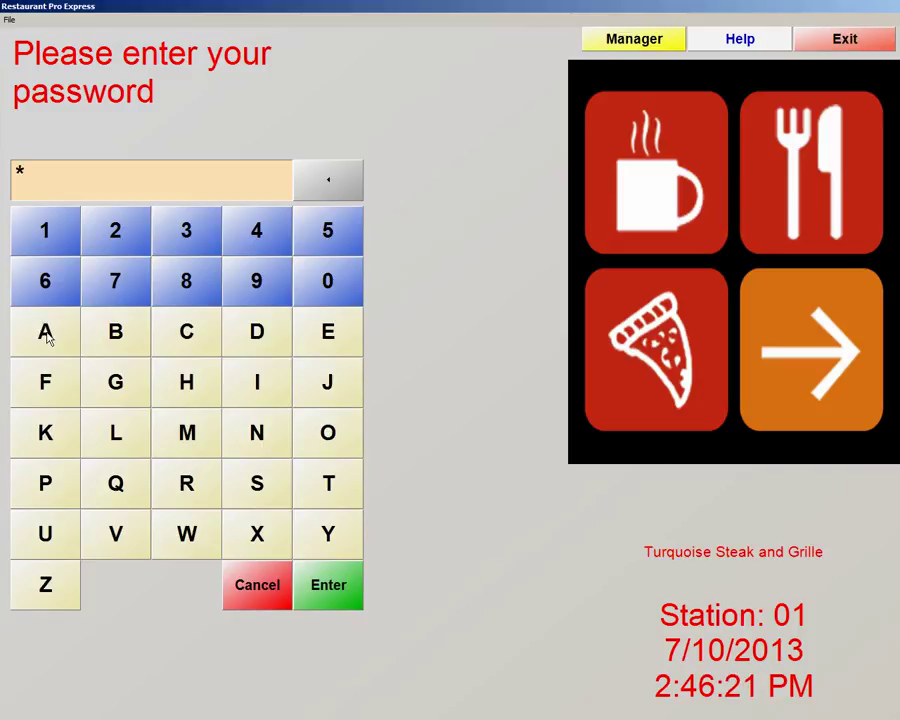
pyautogui.click(245, 336)
pyautogui.click(212, 422)
pyautogui.click(271, 432)
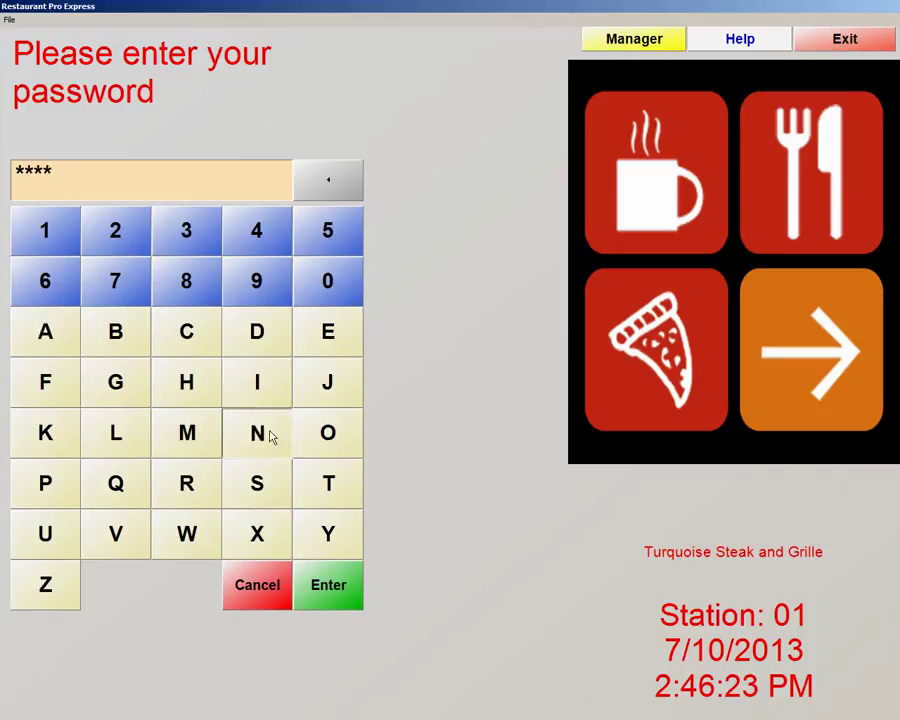
pyautogui.click(271, 432)
pyautogui.click(340, 593)
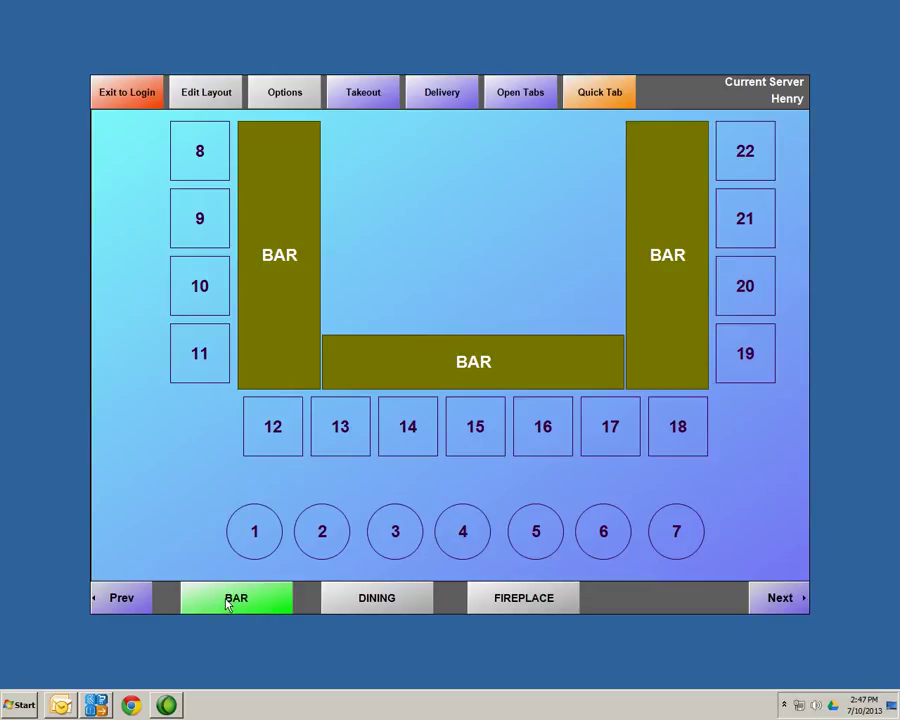
# - Browse the DINING, FIREPLACE and BAR sections, then request Edit Layout on the BAR plan
pyautogui.click(398, 598)
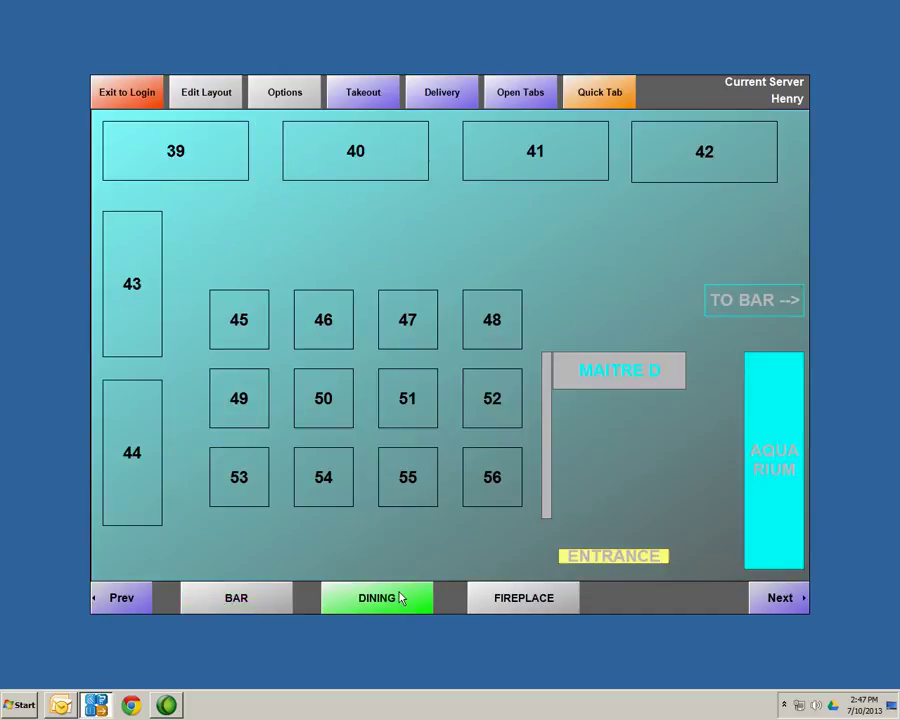
pyautogui.click(524, 597)
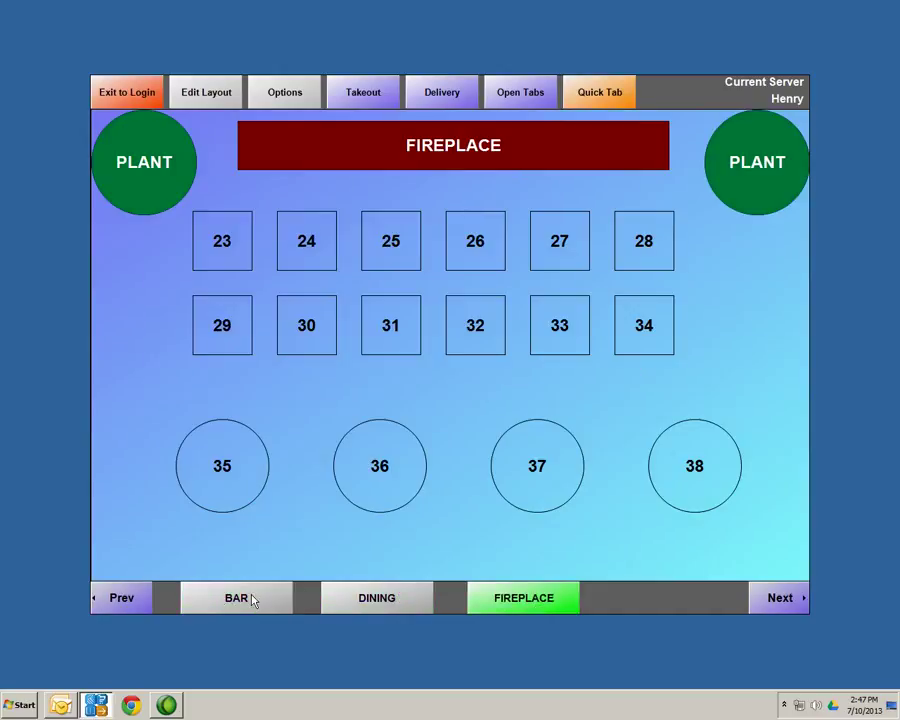
pyautogui.click(253, 598)
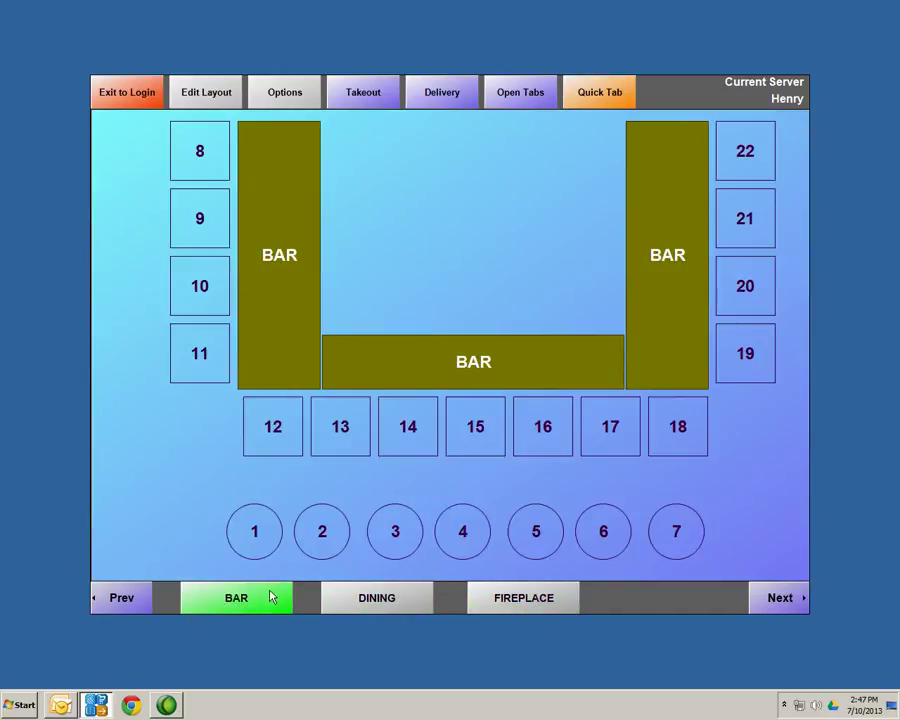
pyautogui.click(211, 96)
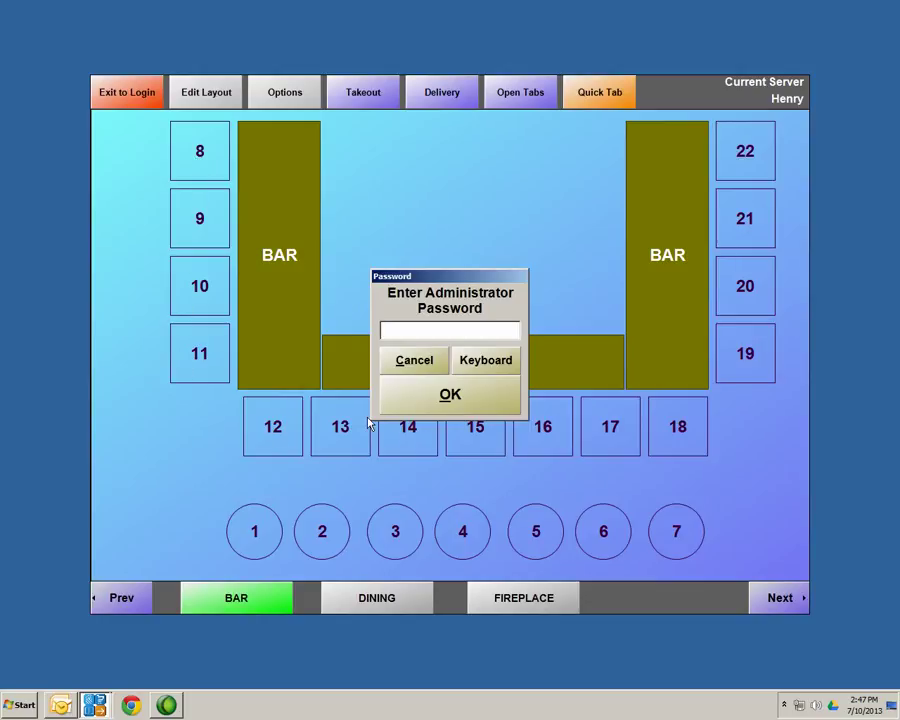
# - Enter the administrator password, then select the central bar counter and table 8 in the editor
pyautogui.write('*****')
pyautogui.click(434, 400)
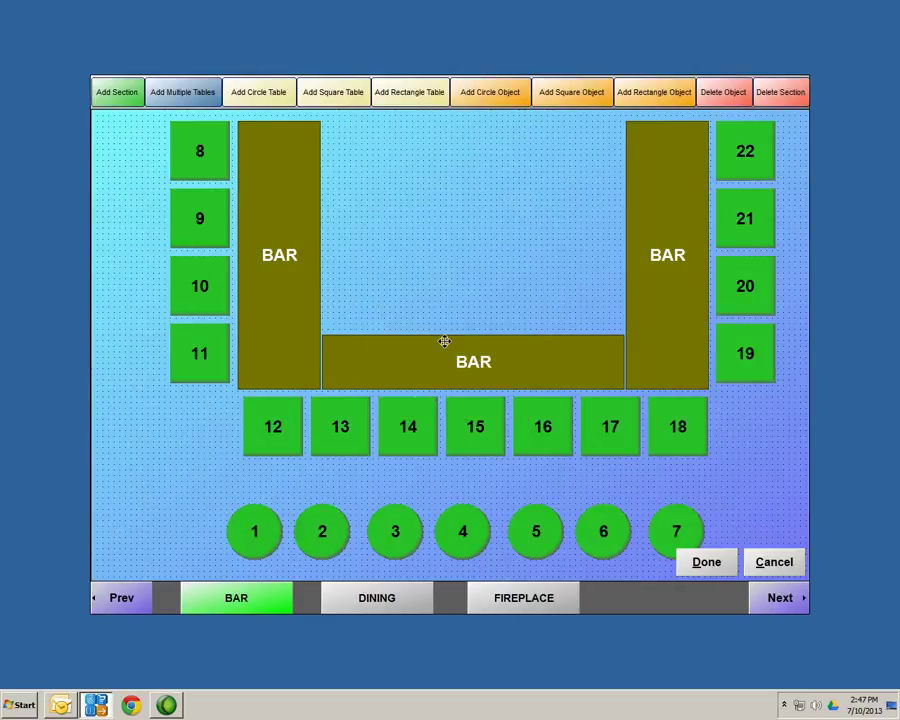
pyautogui.moveTo(460, 364)
pyautogui.mouseDown()
pyautogui.moveTo(465, 323)
pyautogui.moveTo(462, 361)
pyautogui.mouseUp()
pyautogui.moveTo(202, 173)
pyautogui.mouseDown()
pyautogui.moveTo(124, 168)
pyautogui.moveTo(197, 168)
pyautogui.mouseUp()
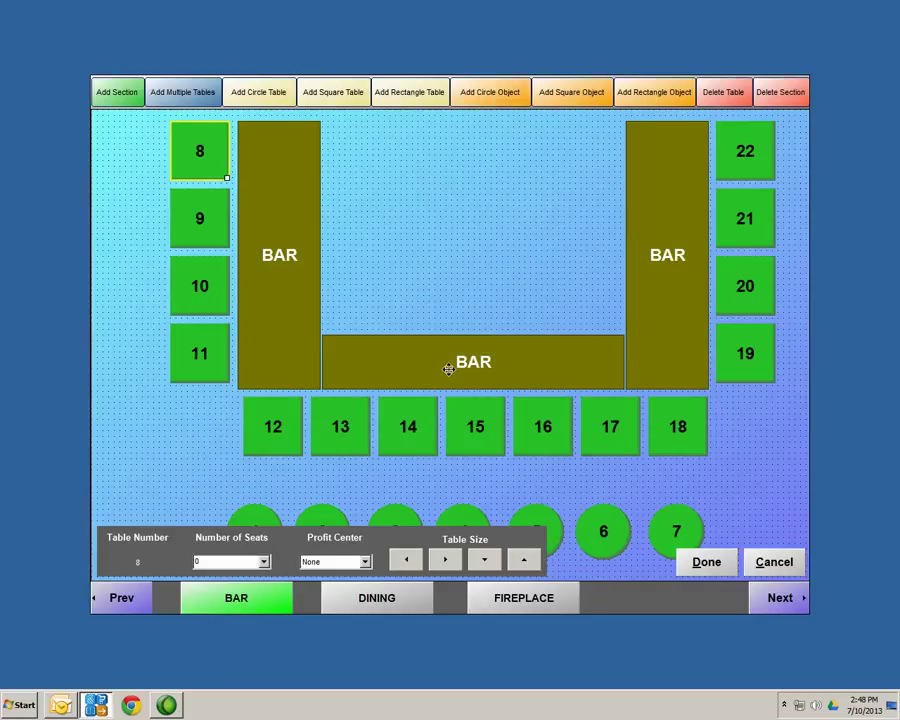
# - Select tables 9 and 10, viewing table 10's seat count options without changing them
pyautogui.click(207, 213)
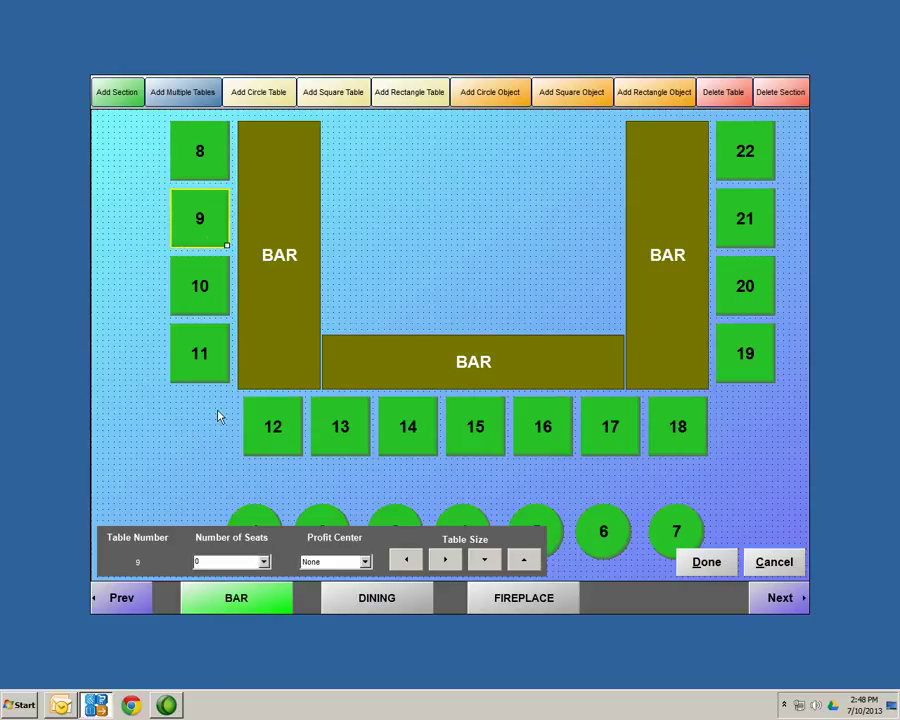
pyautogui.click(205, 287)
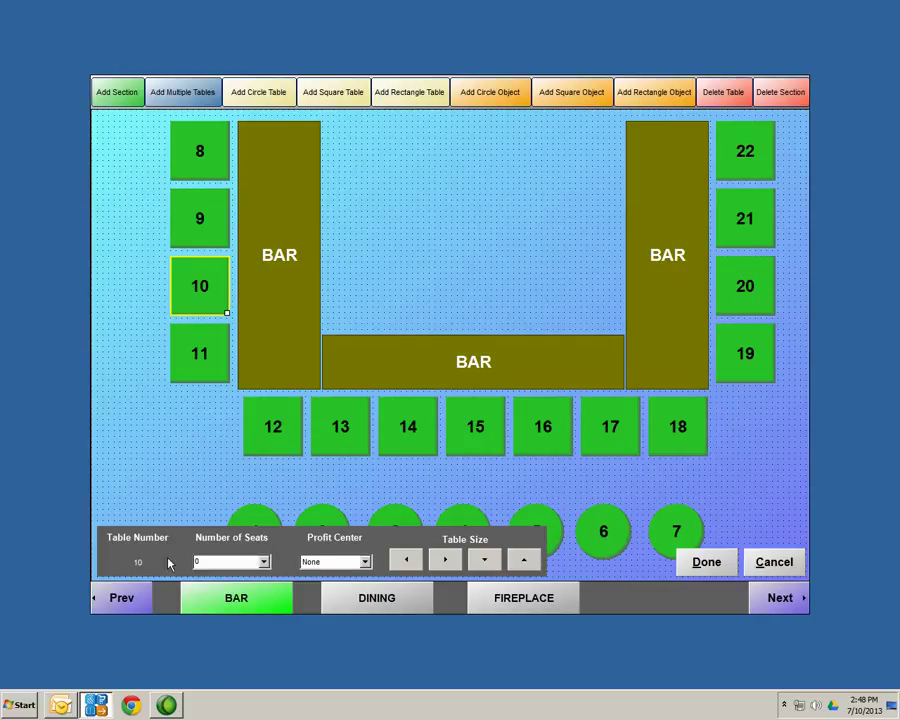
pyautogui.click(264, 562)
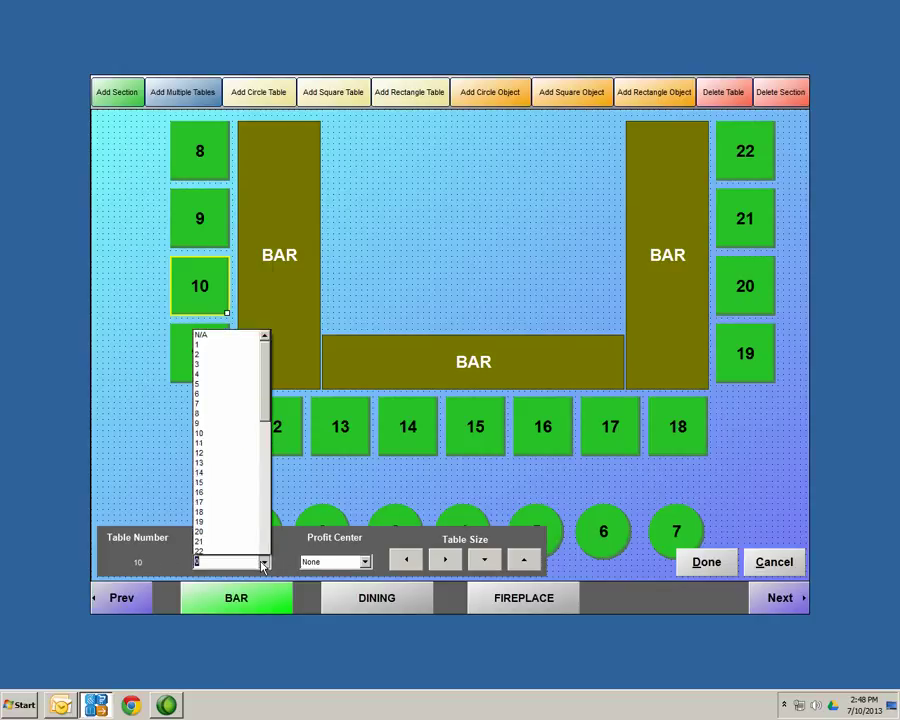
pyautogui.click(264, 562)
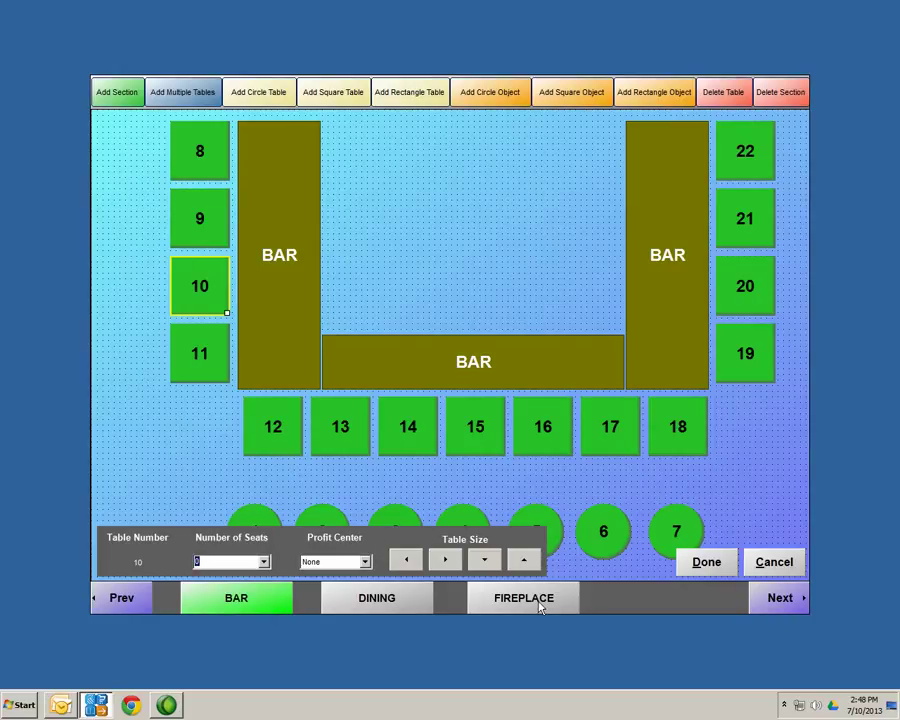
# - Shrink table 10 slightly with the Table Size arrows and finish editing the layout
pyautogui.click(490, 568)
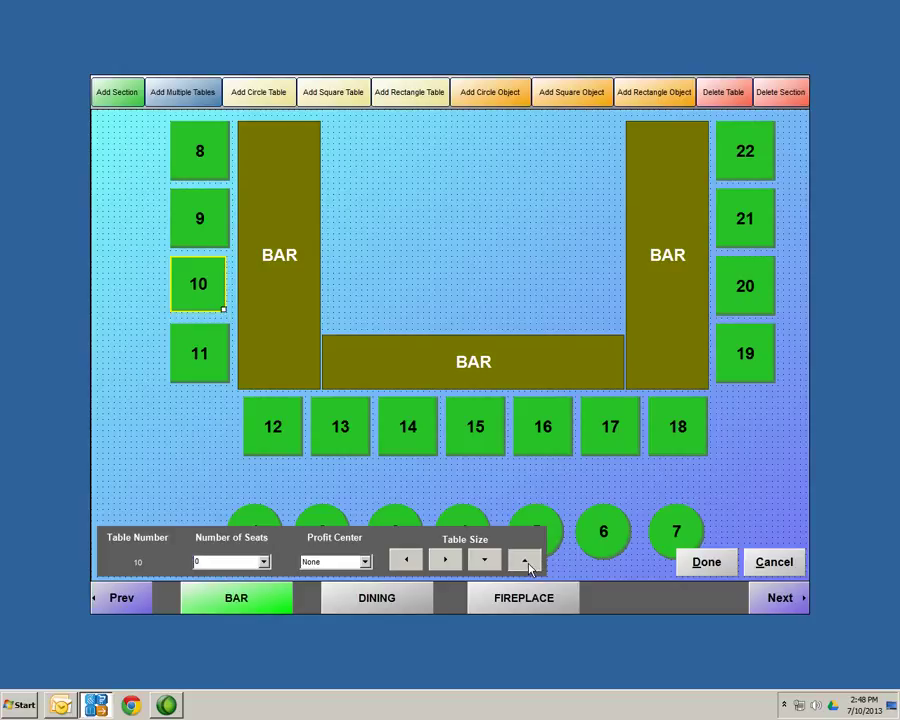
pyautogui.click(445, 562)
pyautogui.click(445, 562)
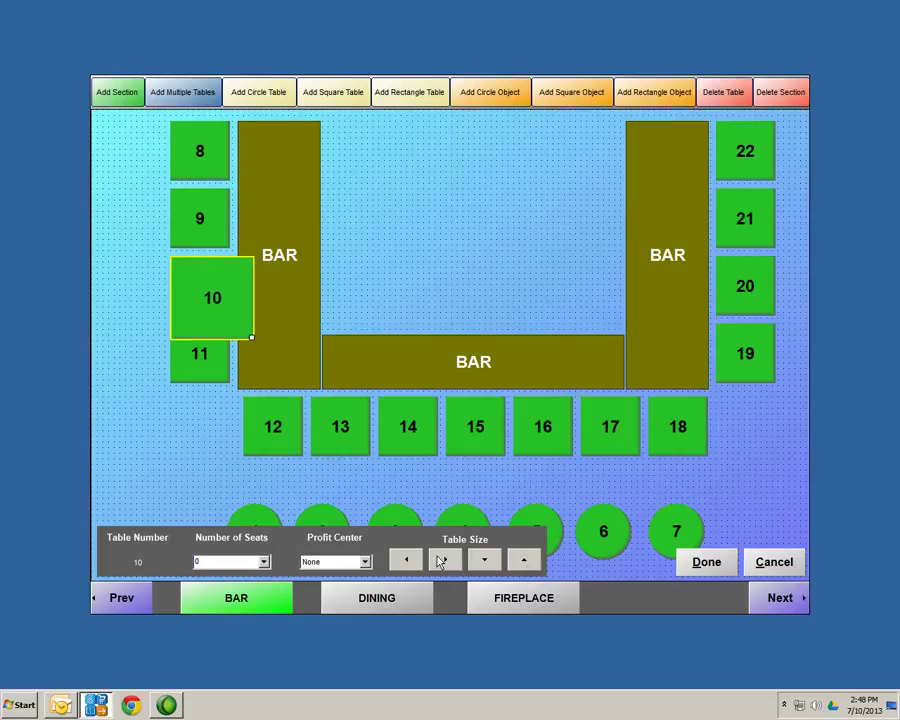
pyautogui.click(522, 560)
pyautogui.click(522, 560)
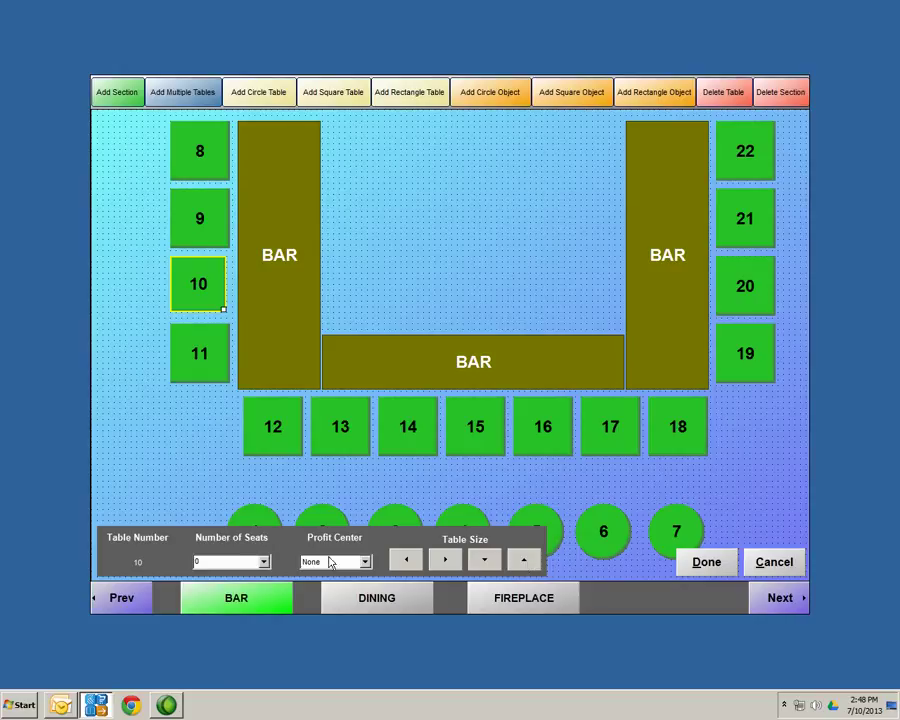
pyautogui.press('Tab')
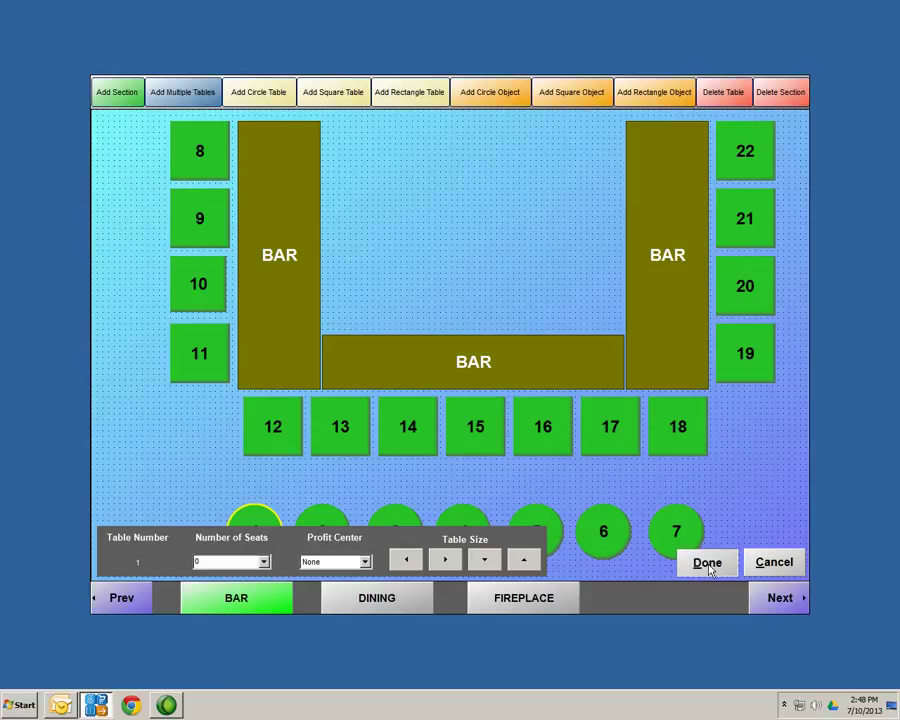
pyautogui.click(708, 564)
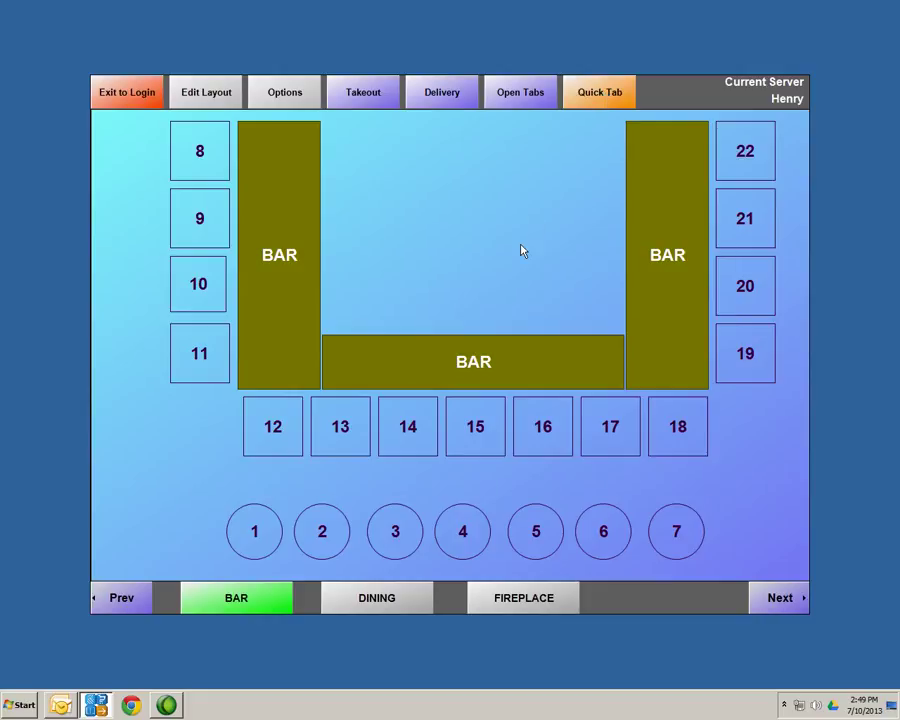
# - Open a check for table 8 with a party size of 4
pyautogui.click(210, 170)
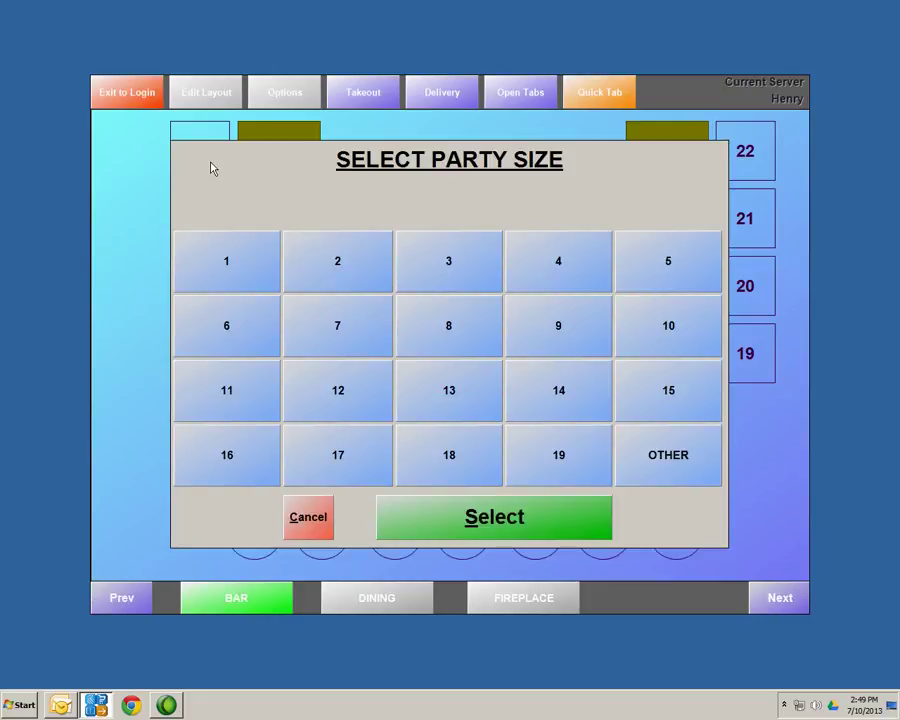
pyautogui.click(557, 266)
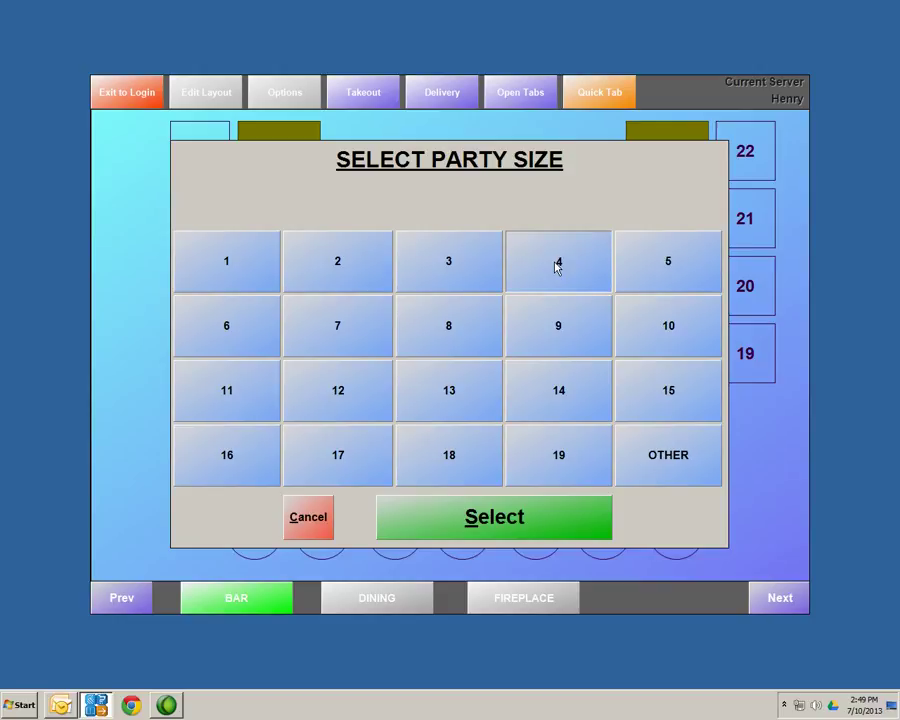
pyautogui.click(557, 266)
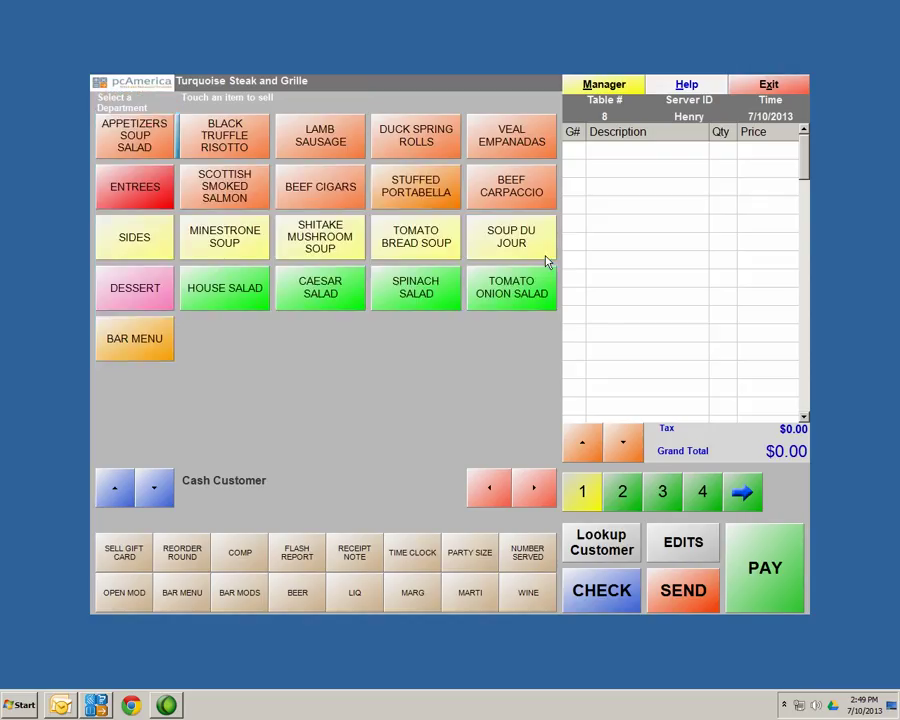
pyautogui.moveTo(878, 700)
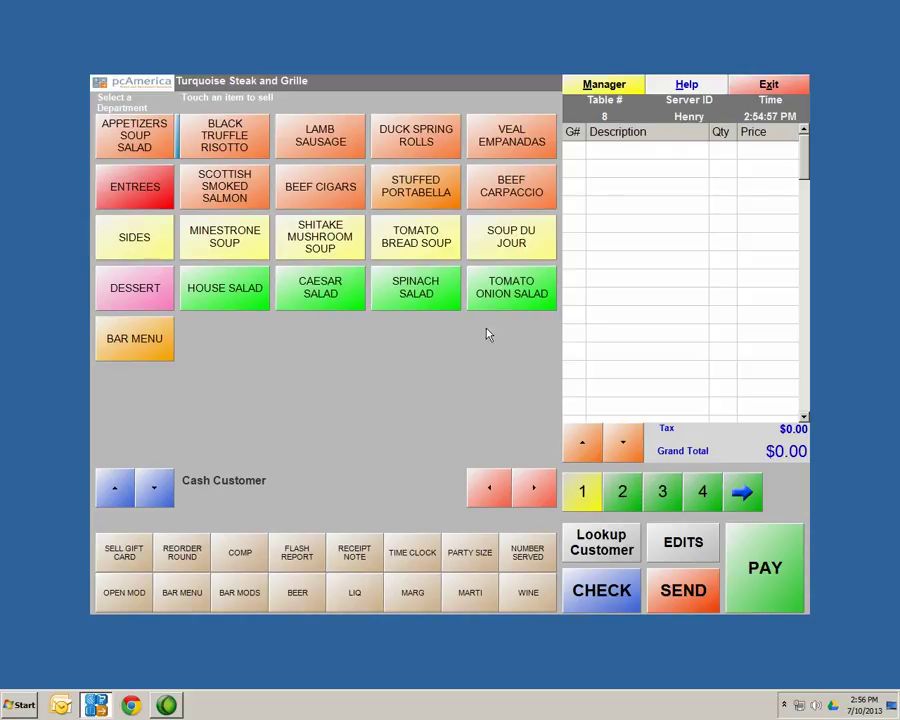
# - Order Black Truffle Risotto, Lamb Sausage (guest 2), Duck Spring Rolls (guest 3), Veal Empanadas (guest 4)
pyautogui.click(246, 145)
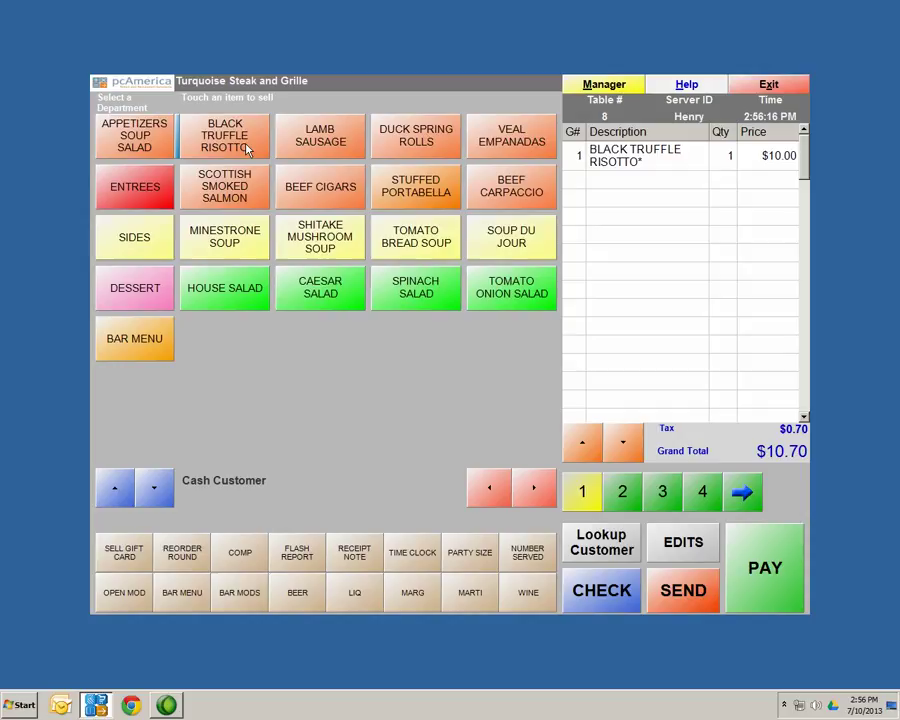
pyautogui.click(624, 488)
pyautogui.click(328, 136)
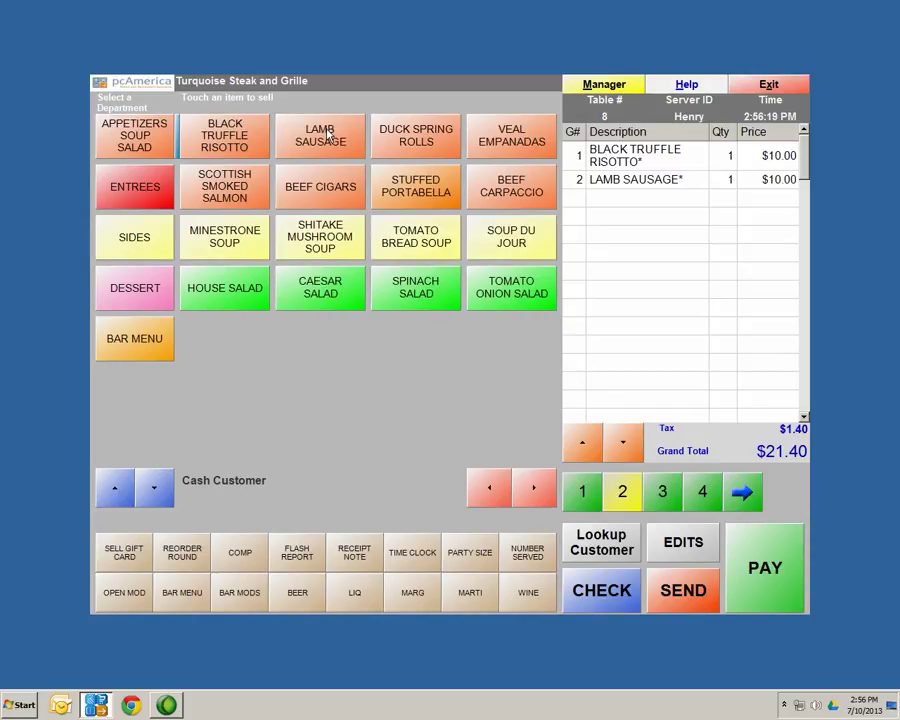
pyautogui.click(662, 491)
pyautogui.click(390, 118)
pyautogui.click(699, 491)
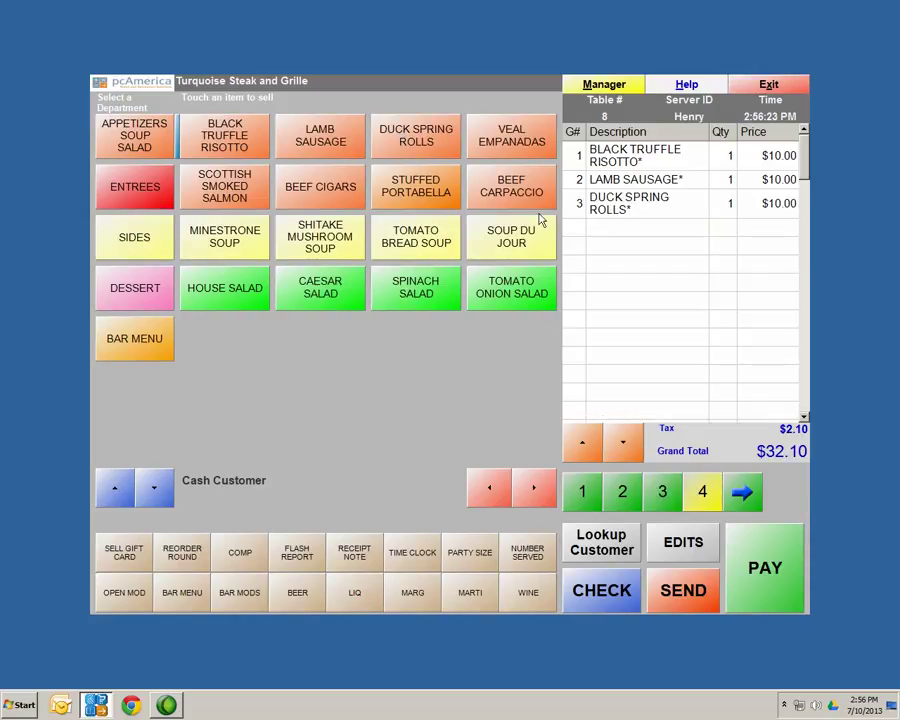
pyautogui.click(489, 126)
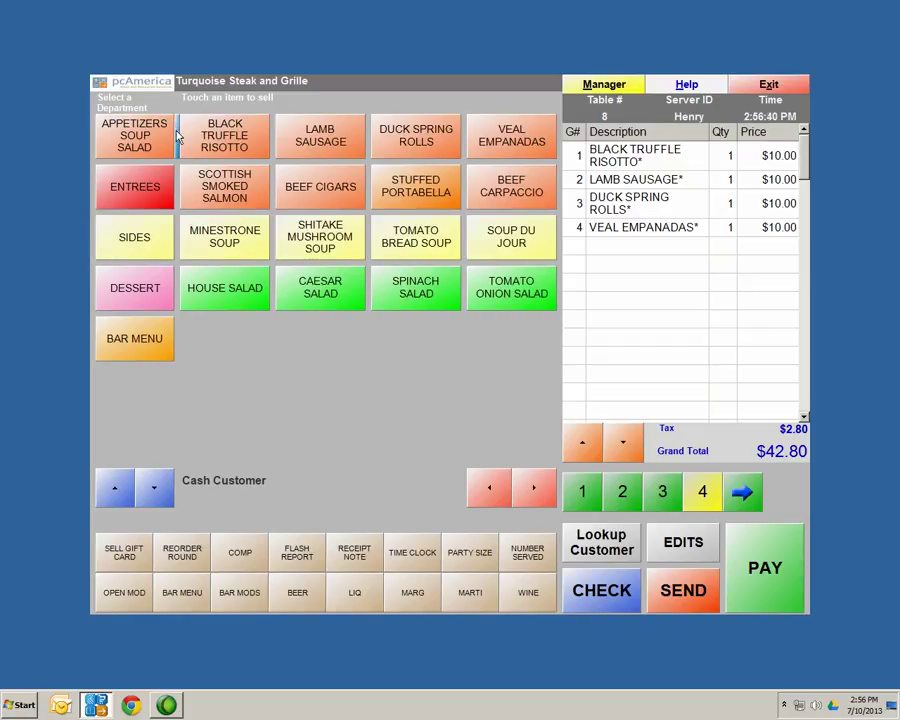
# - Browse the ENTREES and APPETIZERS SOUP SALAD departments, ending on ENTREES
pyautogui.click(141, 184)
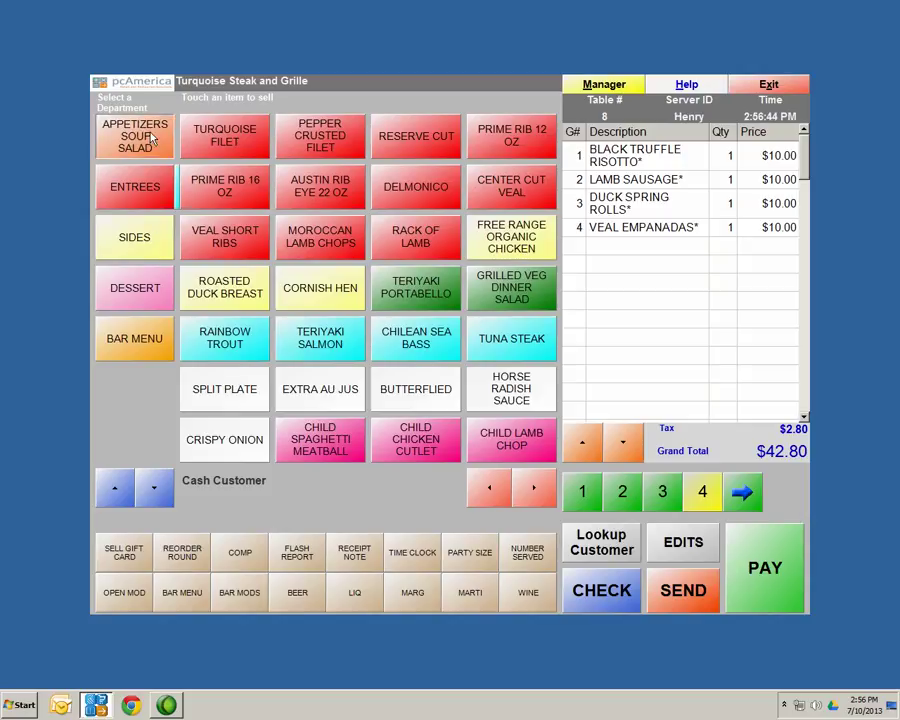
pyautogui.click(110, 118)
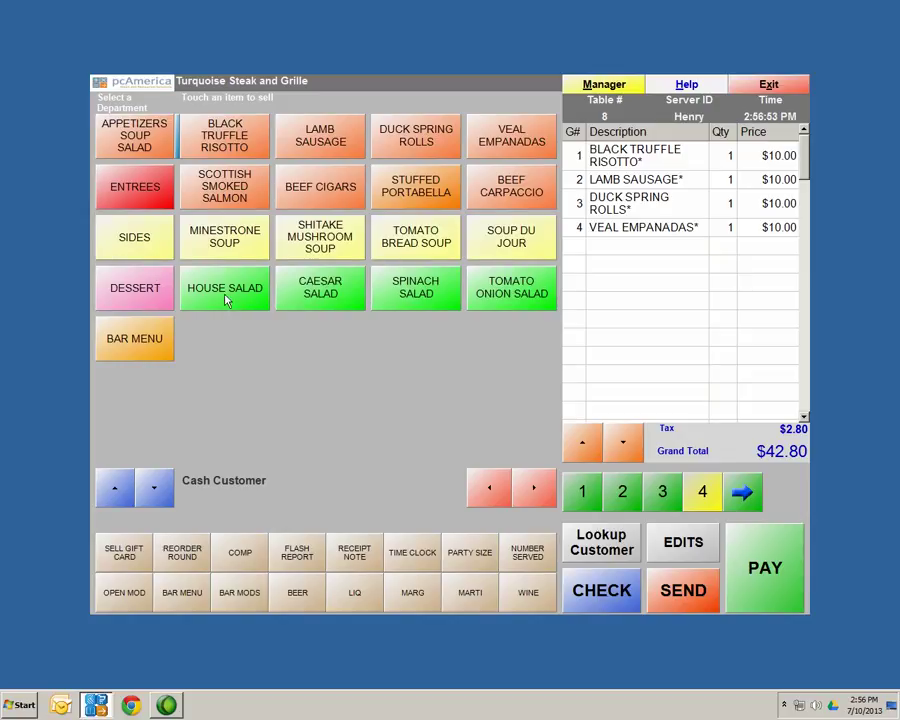
pyautogui.click(136, 205)
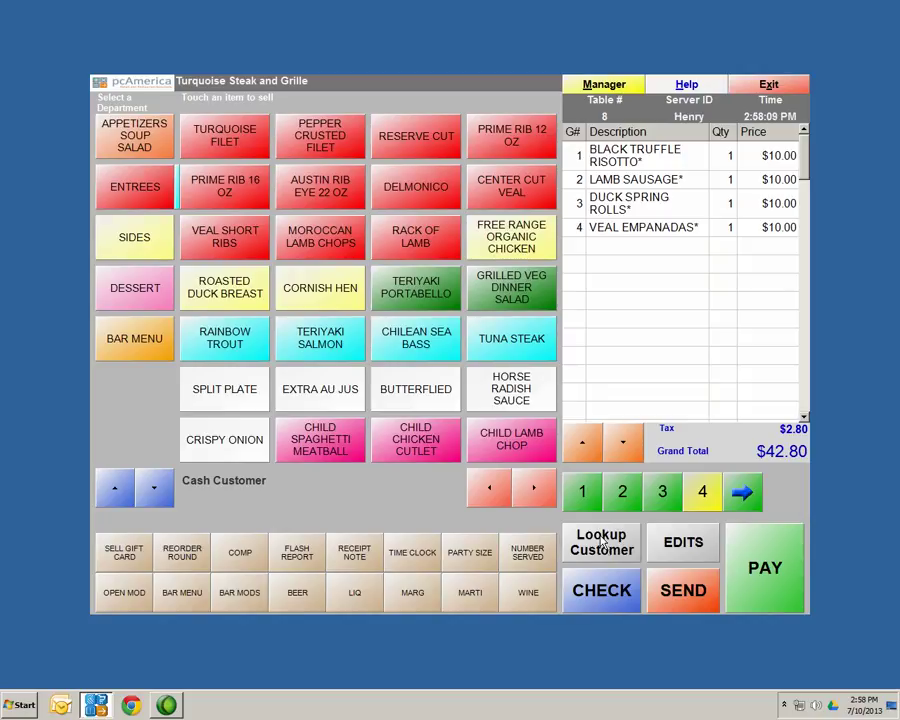
pyautogui.click(605, 538)
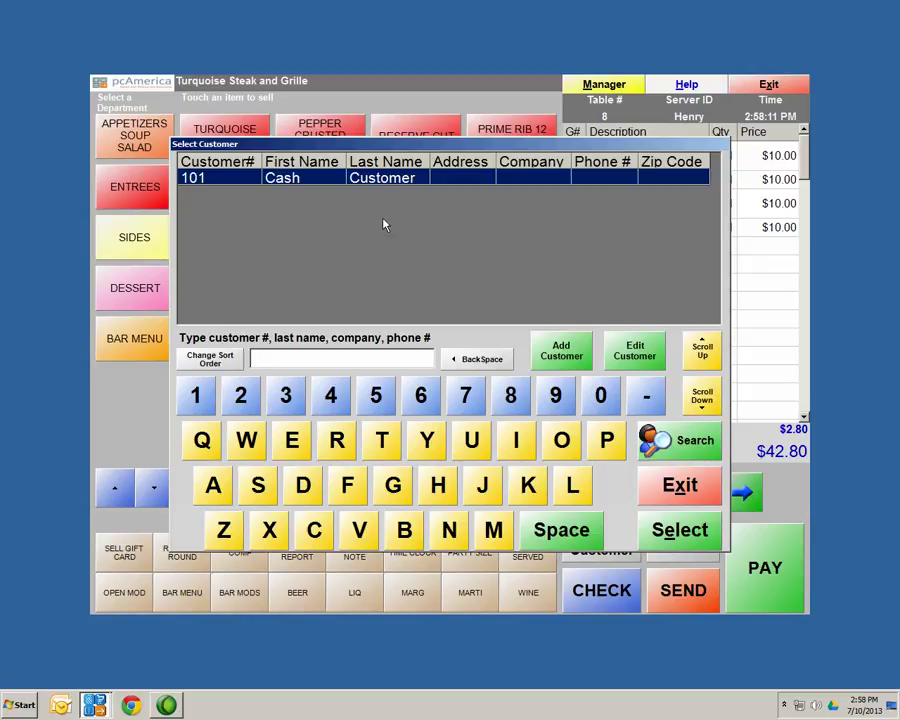
pyautogui.click(697, 485)
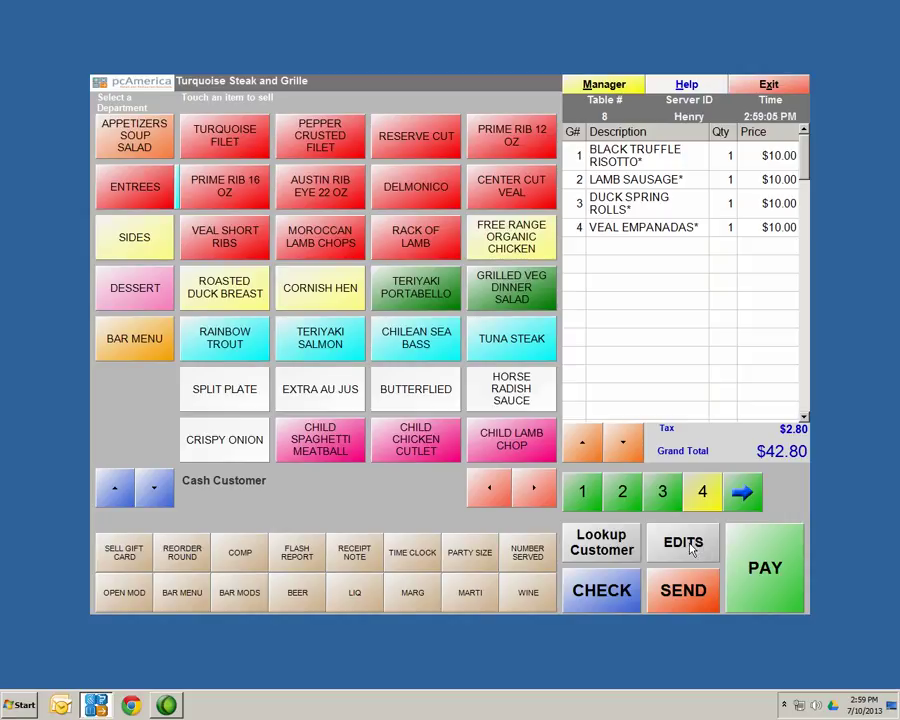
# - Bring up the check edit functions and select the Lamb Sausage line
pyautogui.click(691, 549)
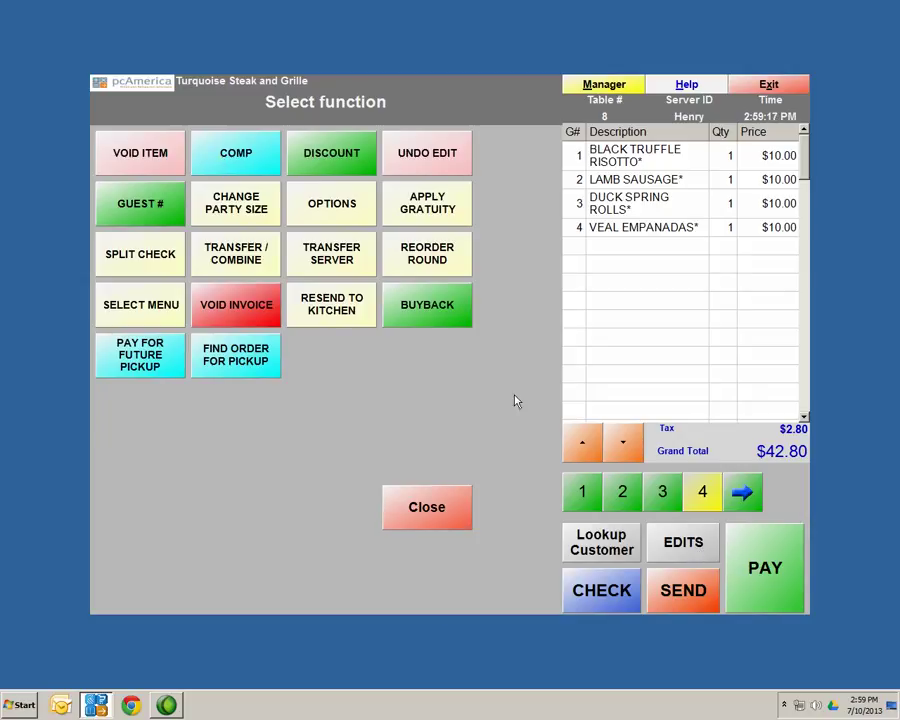
pyautogui.click(432, 157)
pyautogui.click(210, 158)
pyautogui.click(685, 179)
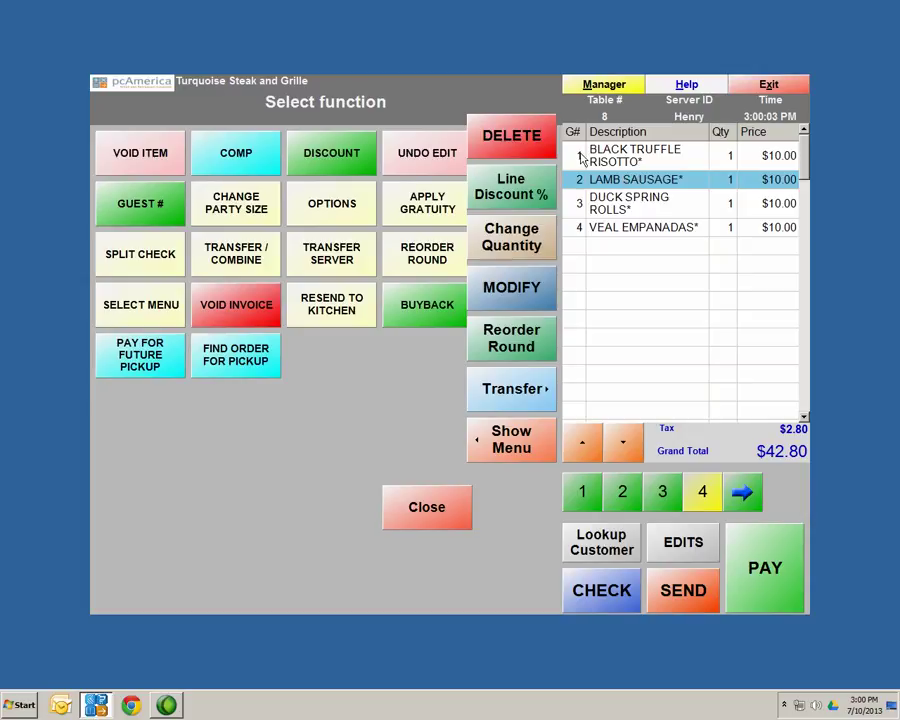
# - Comp the Lamb Sausage with reason DID NOT LIKE, dropping the total to $32.10
pyautogui.click(224, 165)
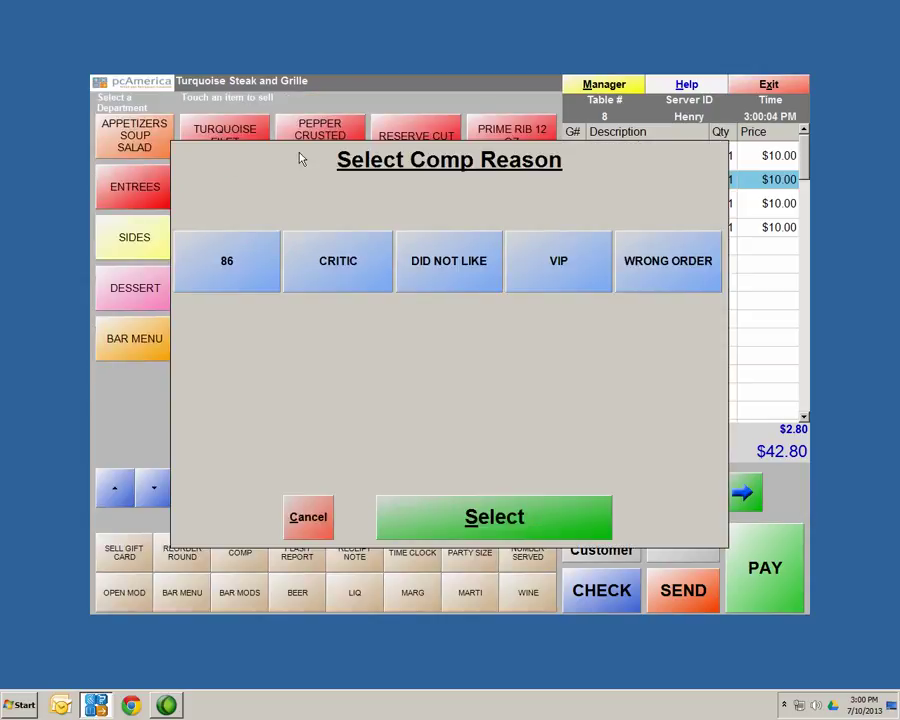
pyautogui.click(455, 270)
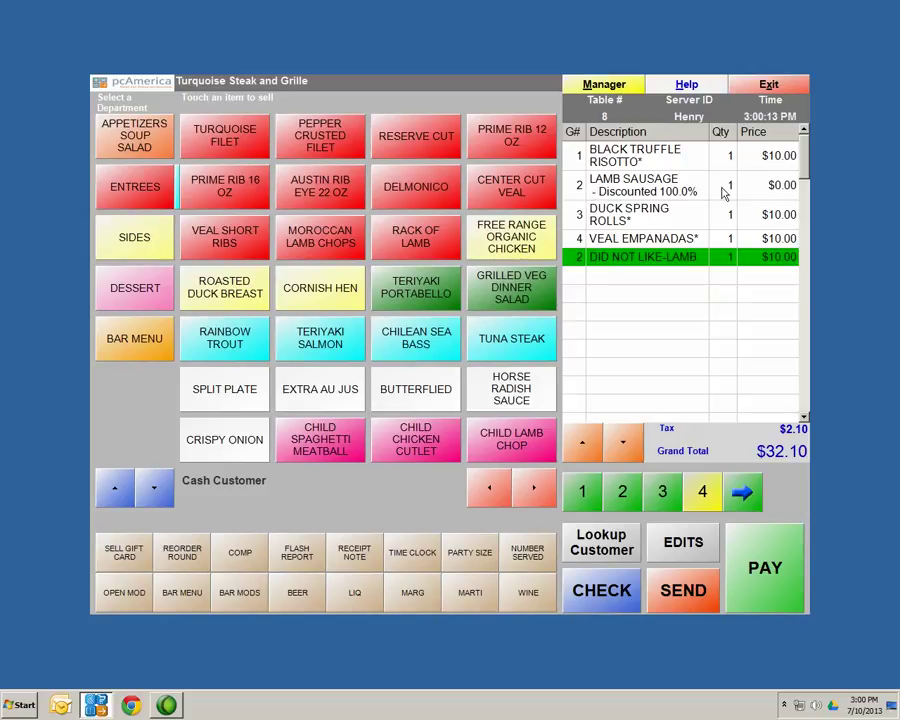
pyautogui.click(703, 546)
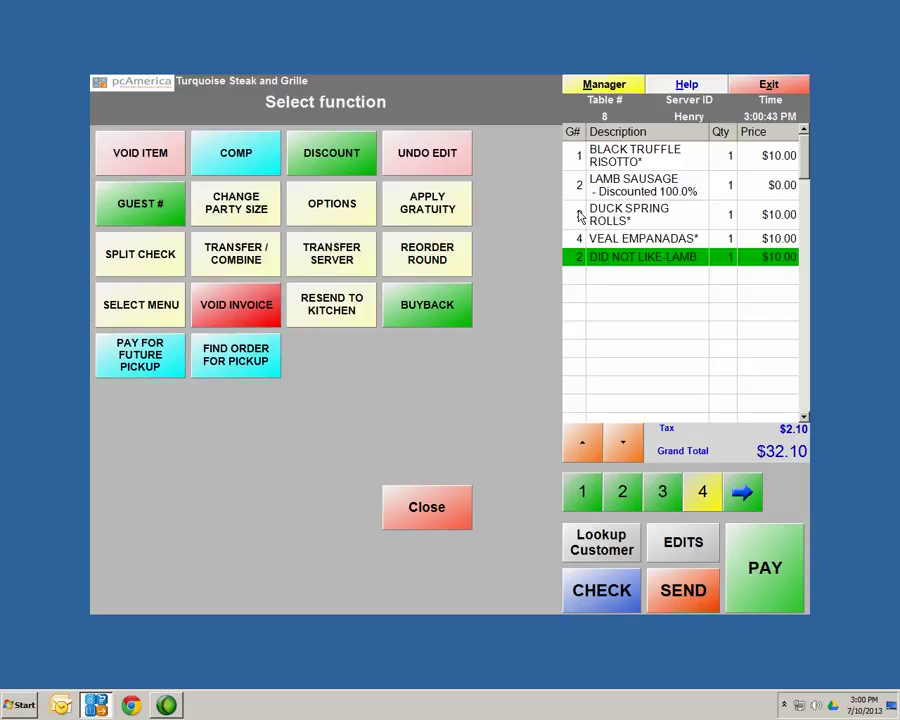
# - Move Duck Spring Rolls to guest 4, then reassign it back to guest 3
pyautogui.click(579, 216)
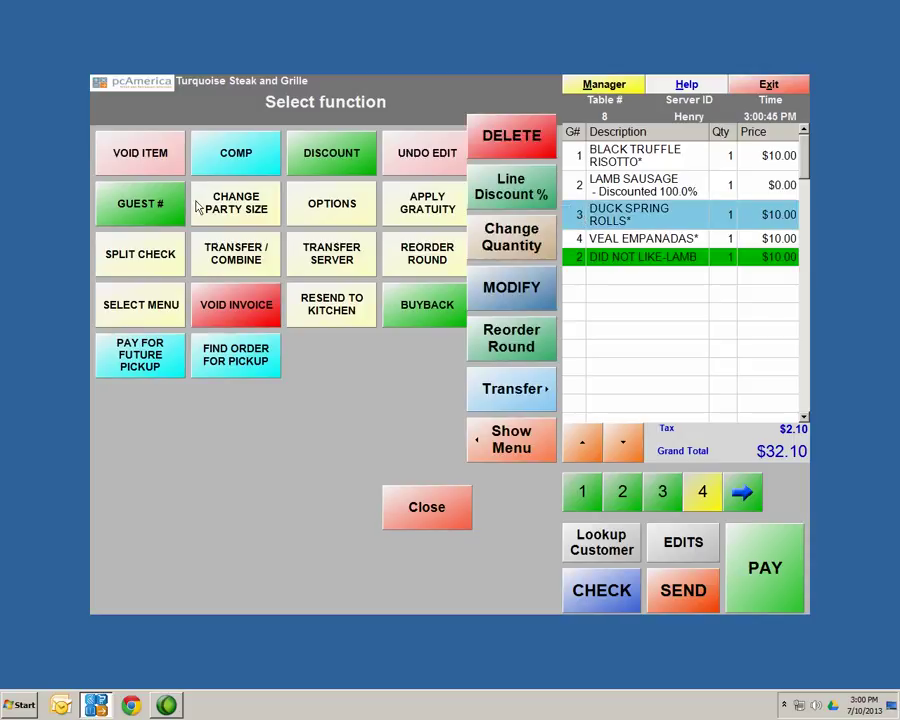
pyautogui.click(155, 210)
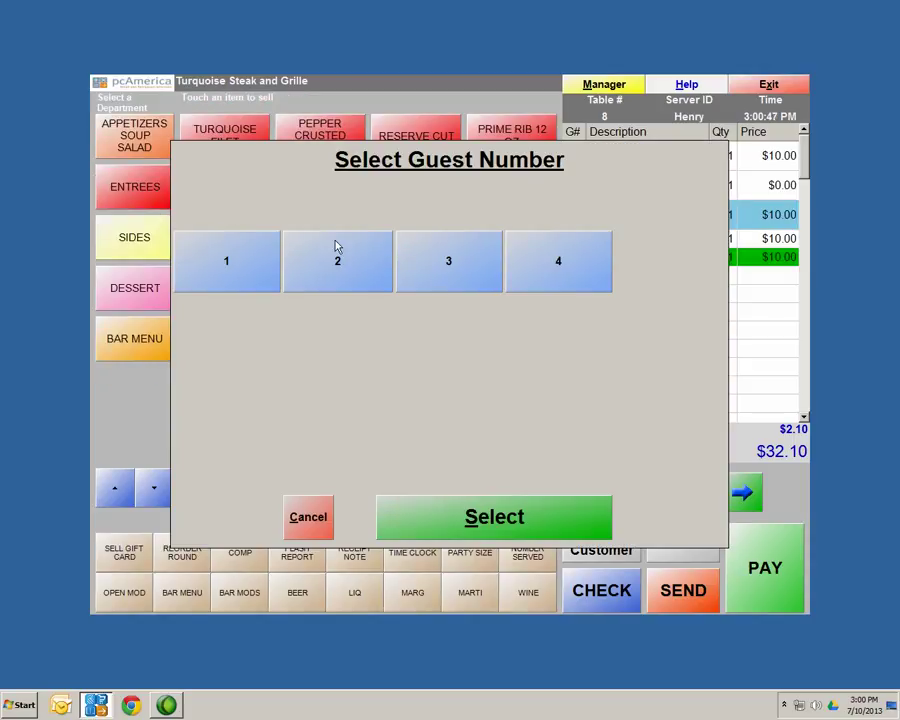
pyautogui.click(556, 264)
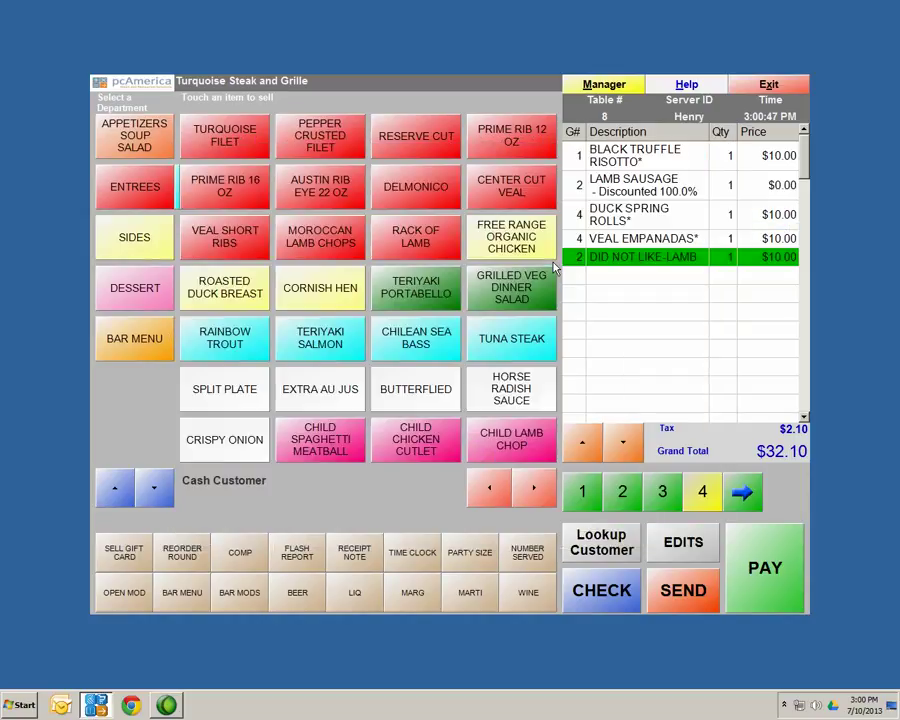
pyautogui.click(605, 216)
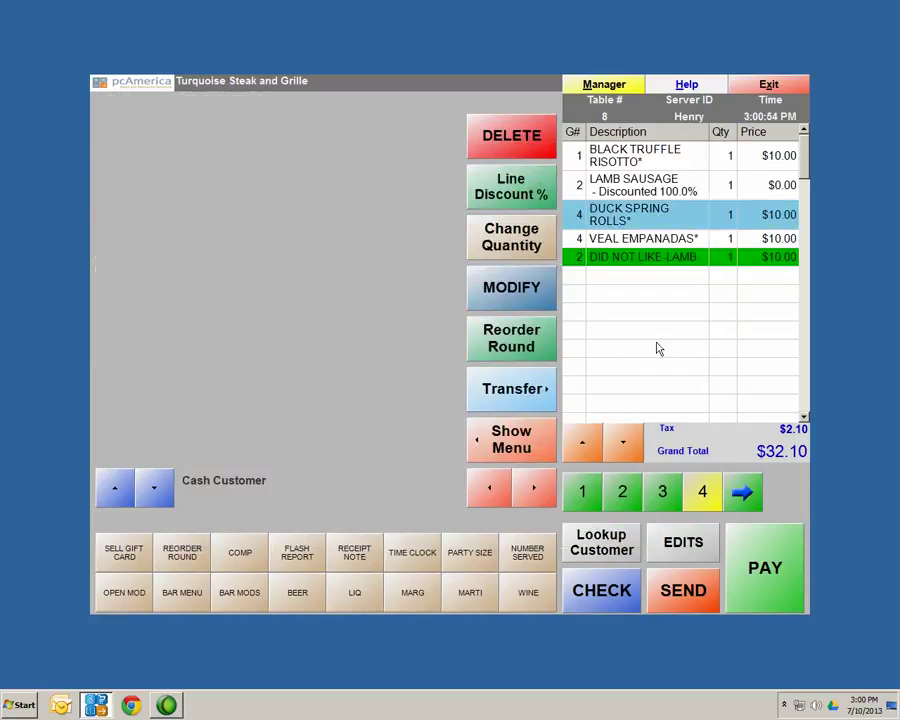
pyautogui.click(683, 543)
pyautogui.click(147, 211)
pyautogui.click(444, 259)
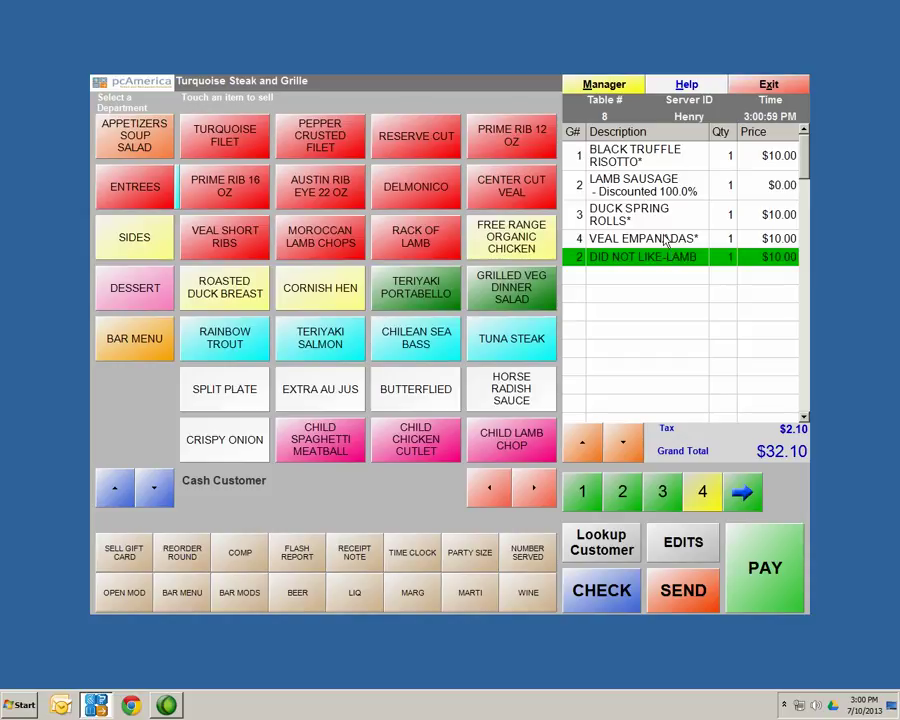
# - Bring up the Select function panel beside table 8's $32.10 check
pyautogui.click(686, 550)
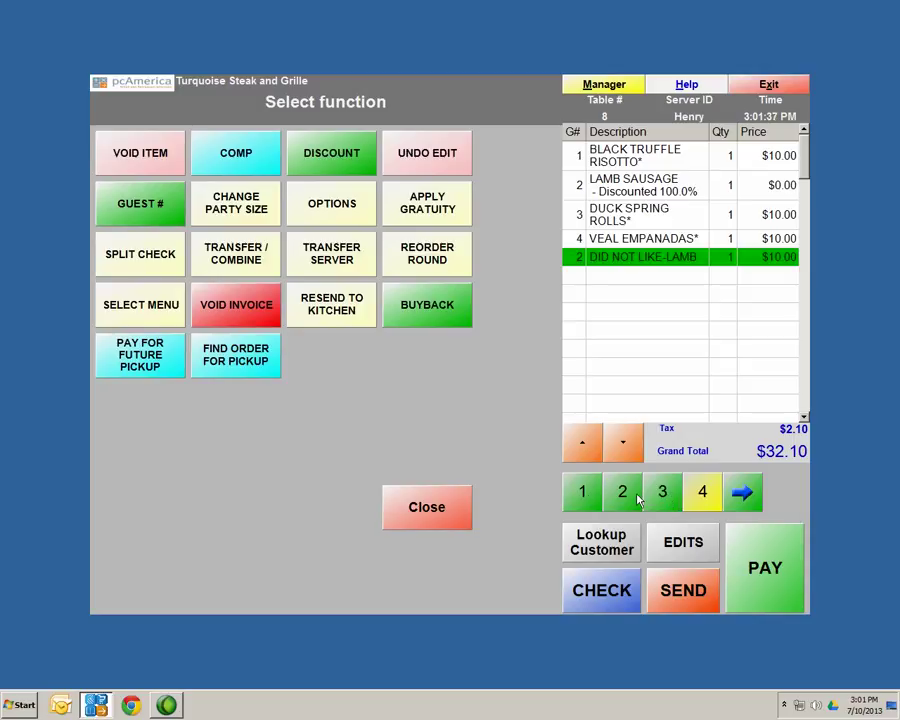
# - Split the Table 8 check by guest, then combine the splits back into one check
pyautogui.click(139, 257)
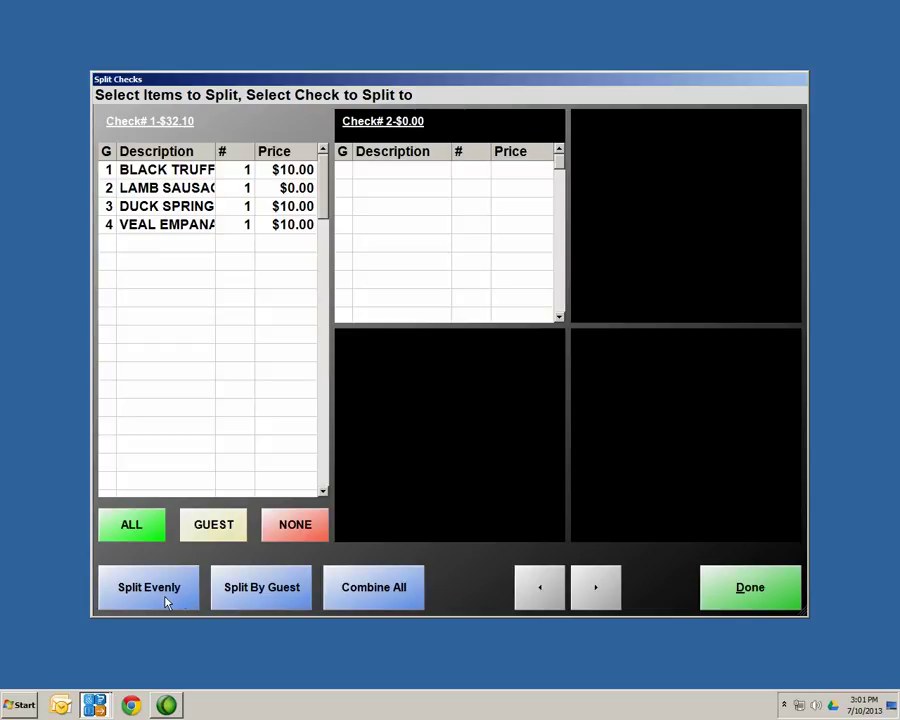
pyautogui.click(263, 592)
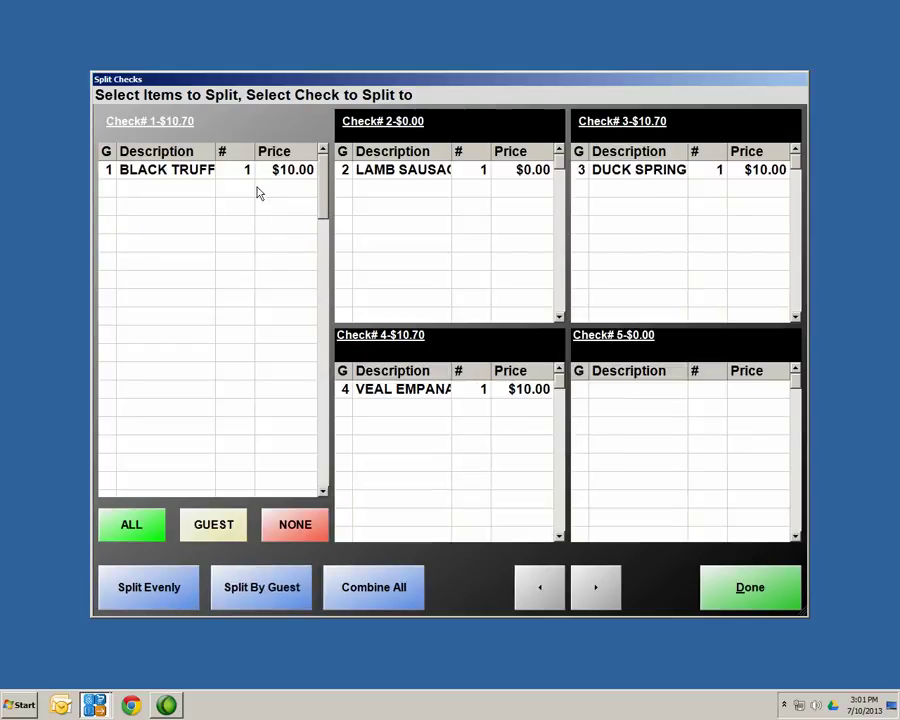
pyautogui.click(398, 593)
pyautogui.click(403, 368)
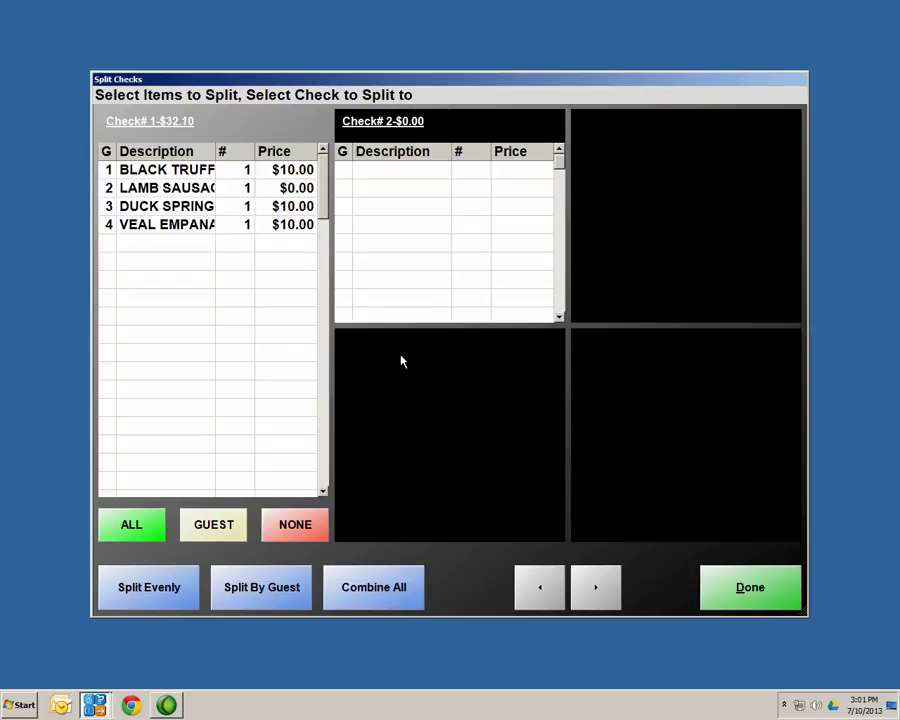
# - Split the check evenly four ways, then recombine it into a single $32.10 check
pyautogui.click(145, 592)
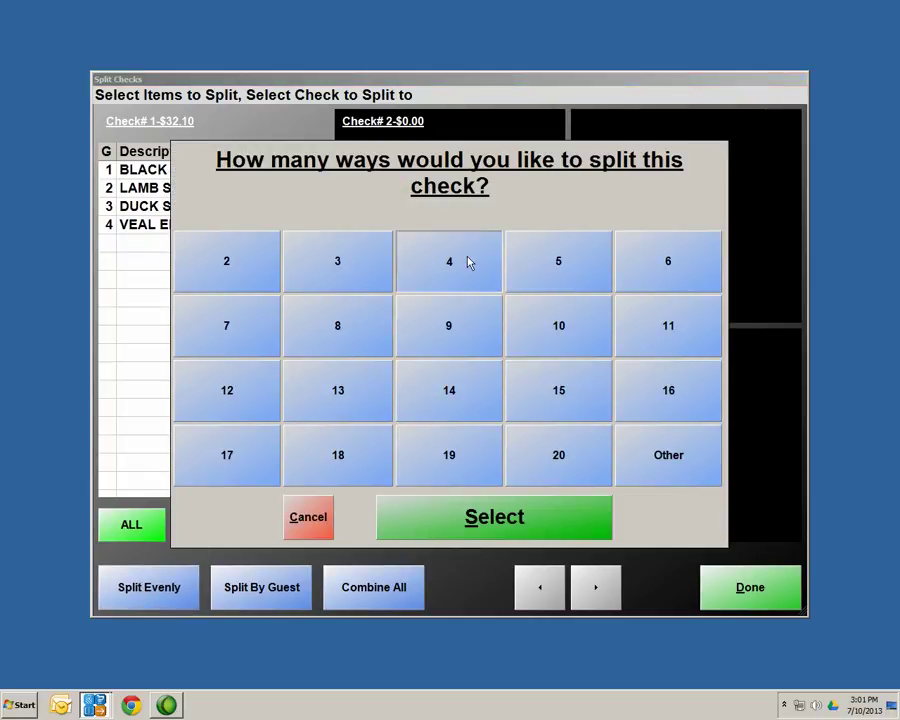
pyautogui.click(466, 260)
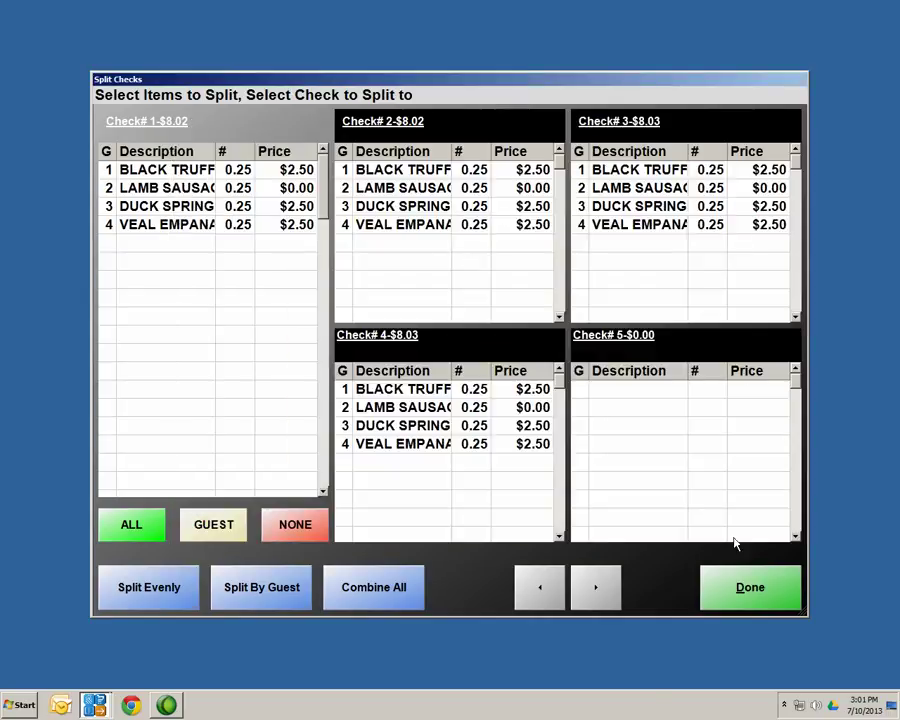
pyautogui.click(380, 590)
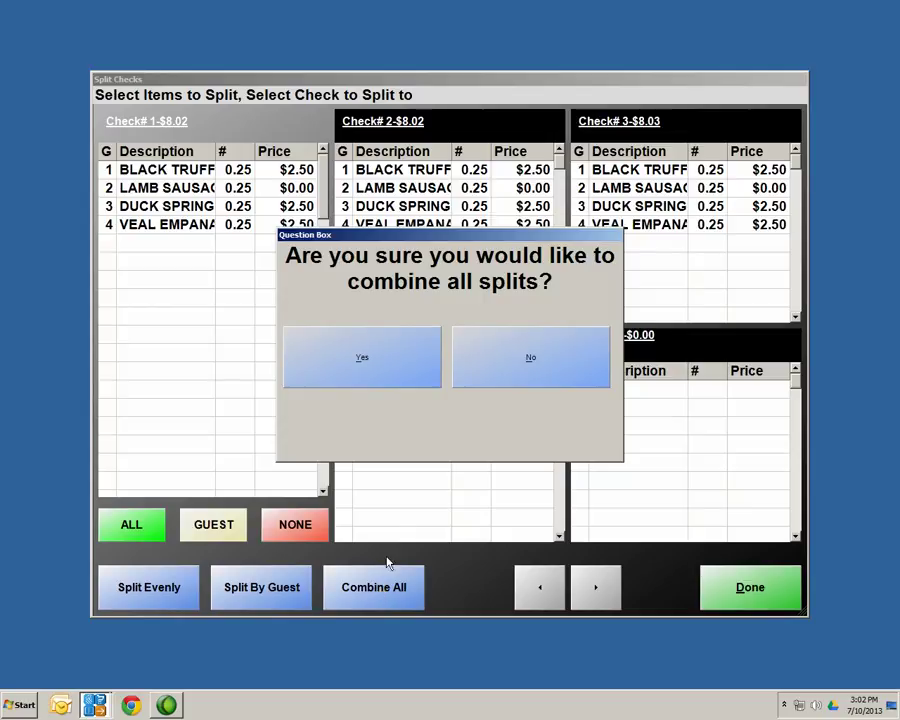
pyautogui.click(366, 357)
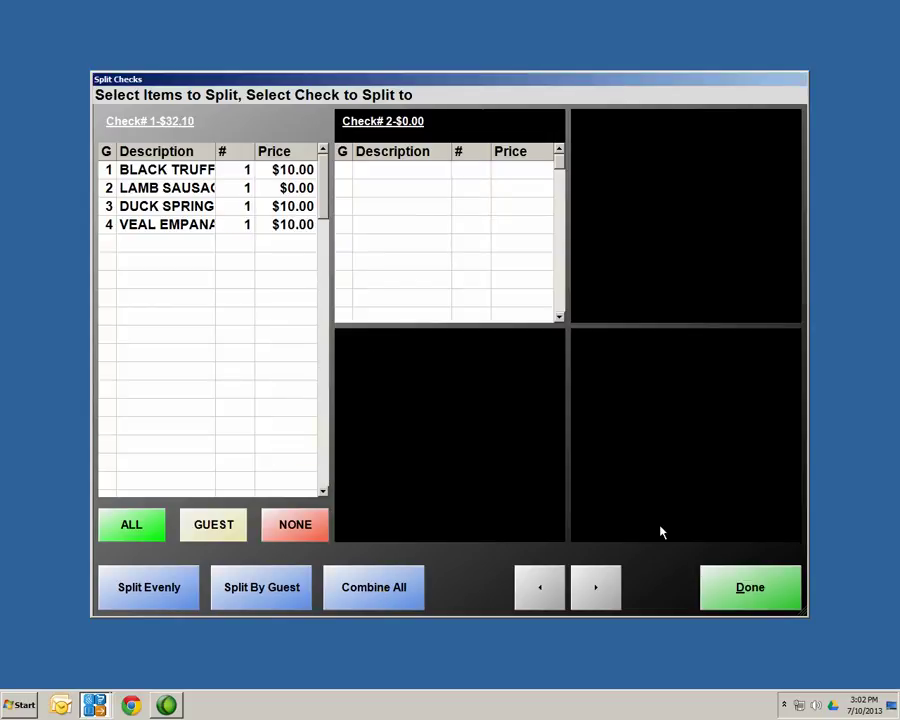
pyautogui.click(727, 587)
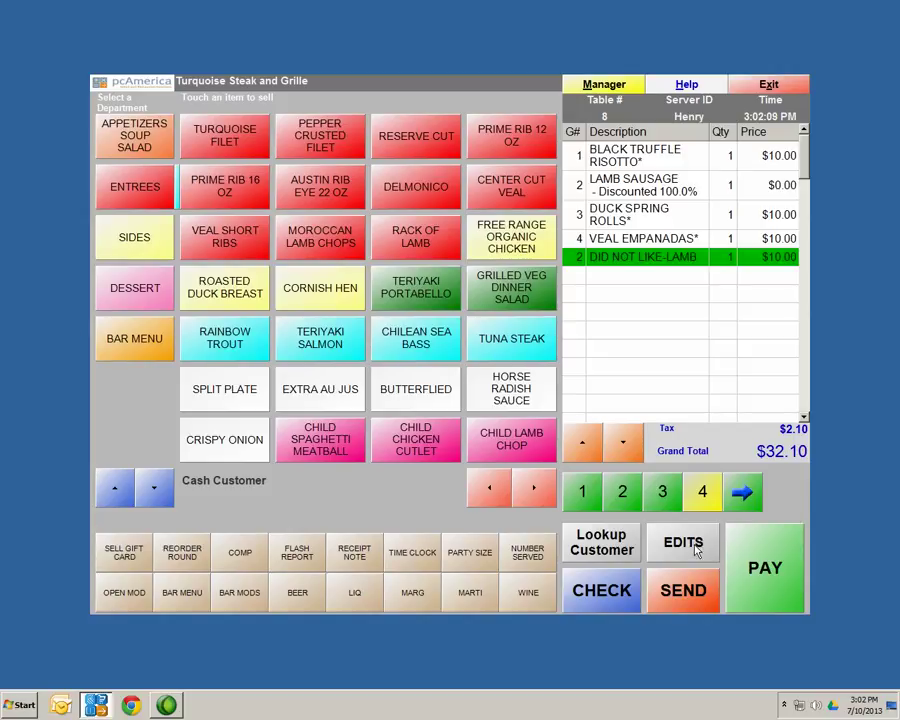
pyautogui.click(697, 550)
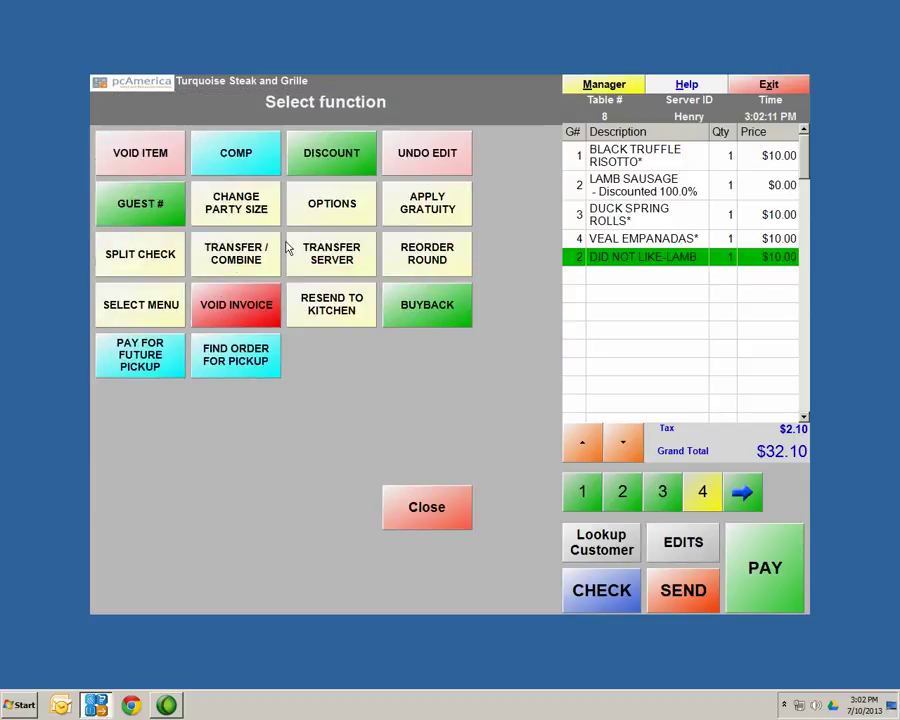
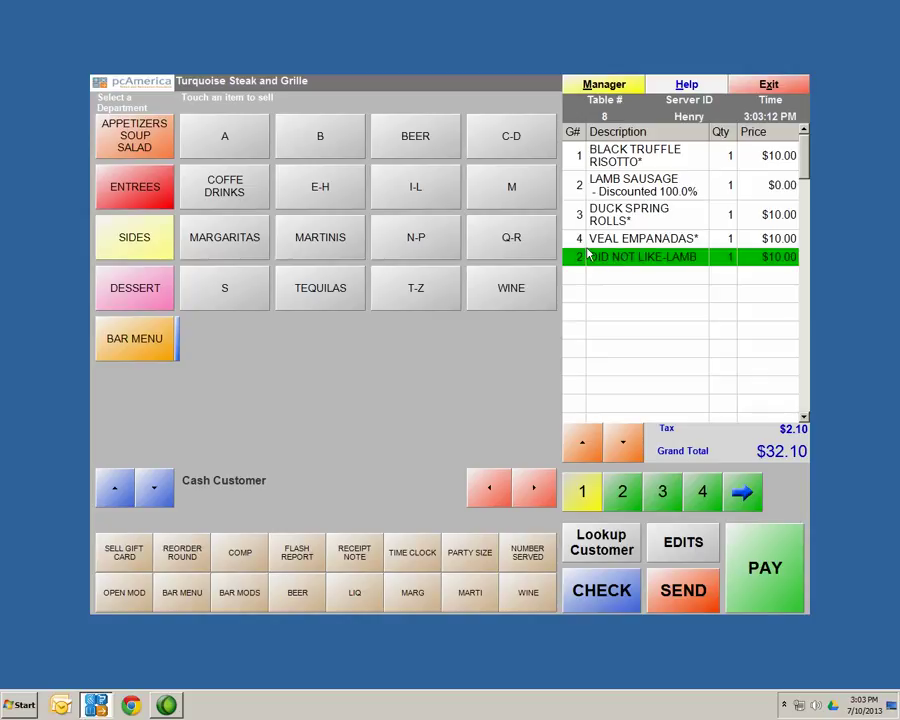
# - Delete table 8's five old order items and add AMSTEL for seat 1
pyautogui.moveTo(598, 250); pyautogui.dragTo(568, 150)
pyautogui.click(537, 147)
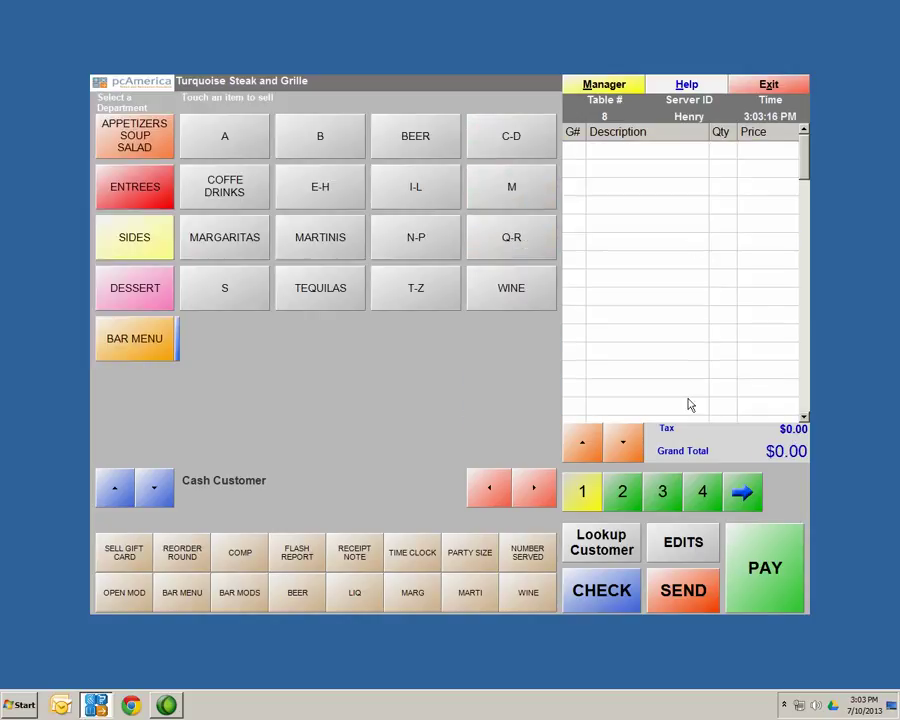
pyautogui.click(418, 146)
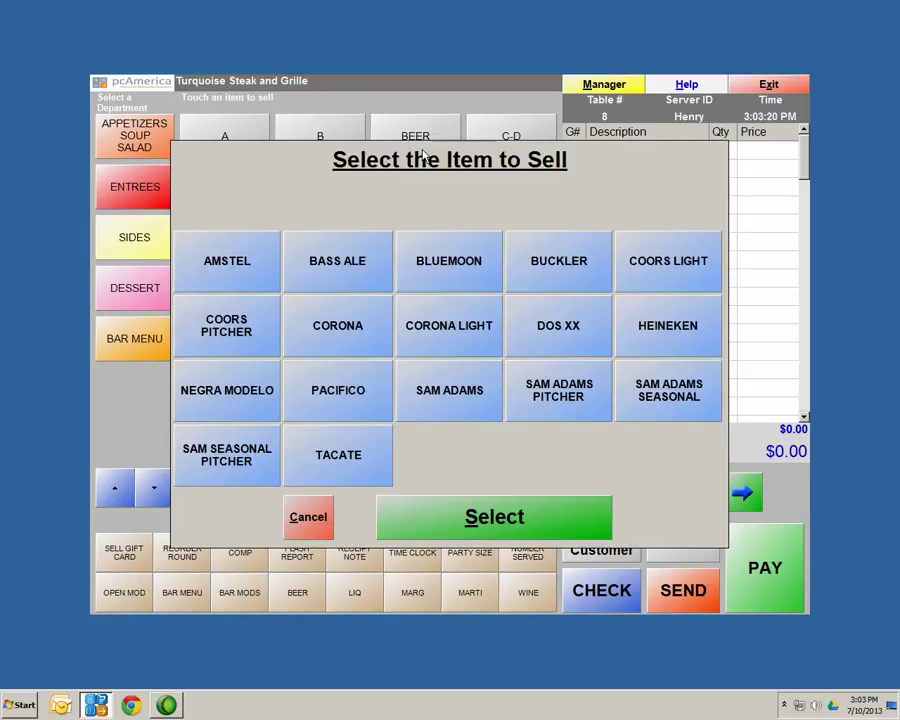
pyautogui.click(243, 276)
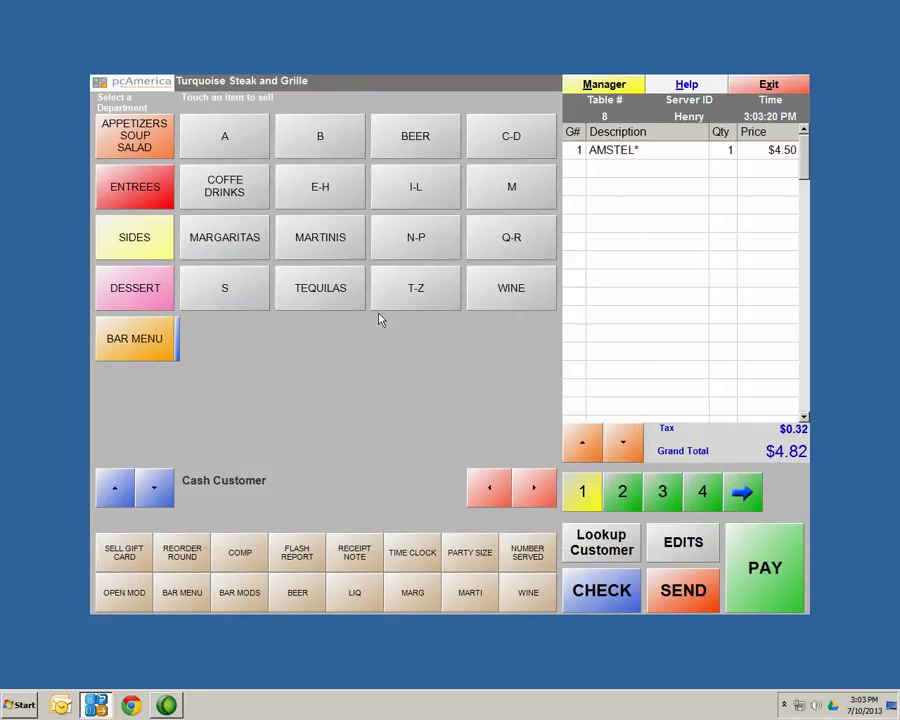
# - Add BASS ALE, BLUEMOON and DOS XX for seats 2–4, then send the order
pyautogui.click(610, 487)
pyautogui.click(393, 134)
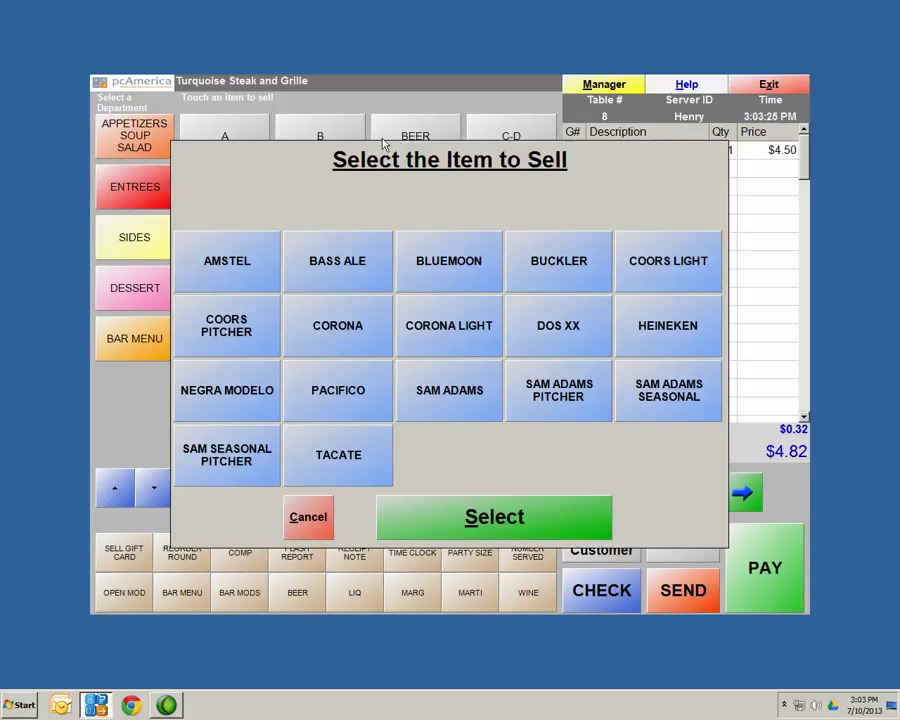
pyautogui.click(348, 276)
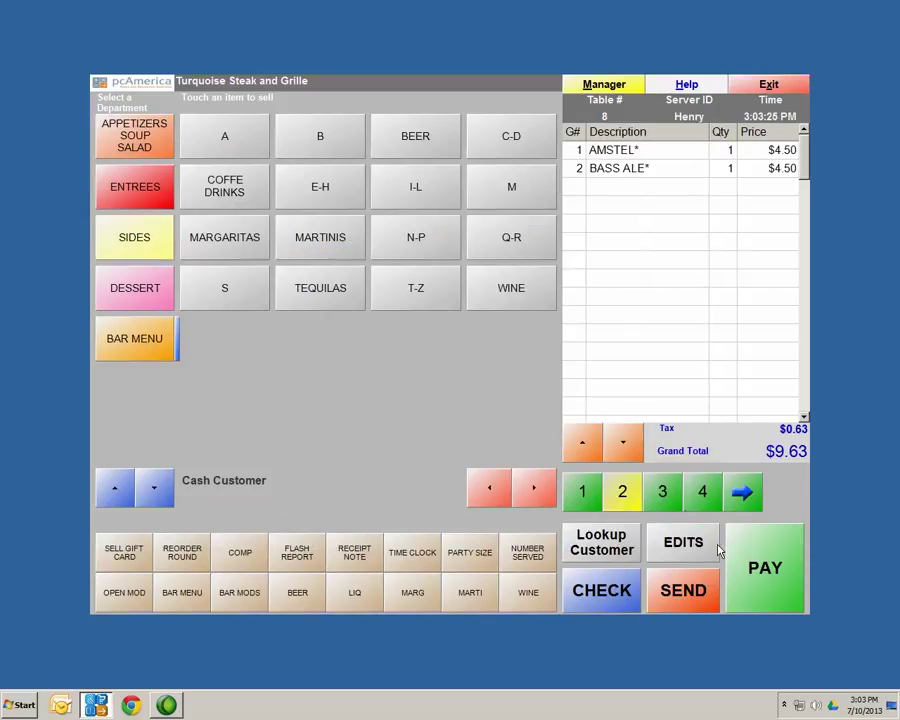
pyautogui.click(665, 495)
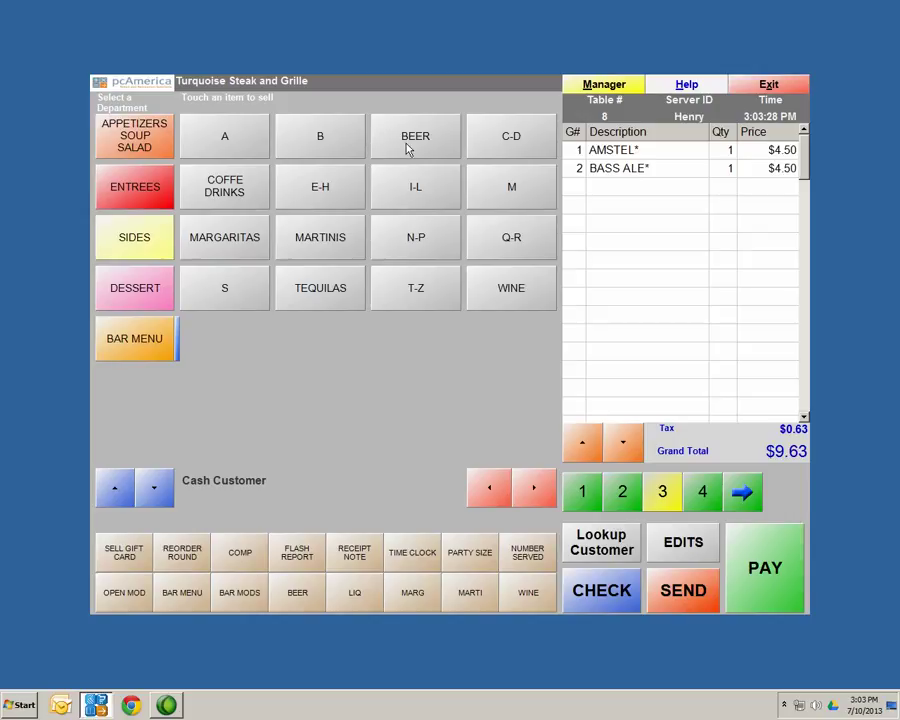
pyautogui.click(408, 147)
pyautogui.click(478, 283)
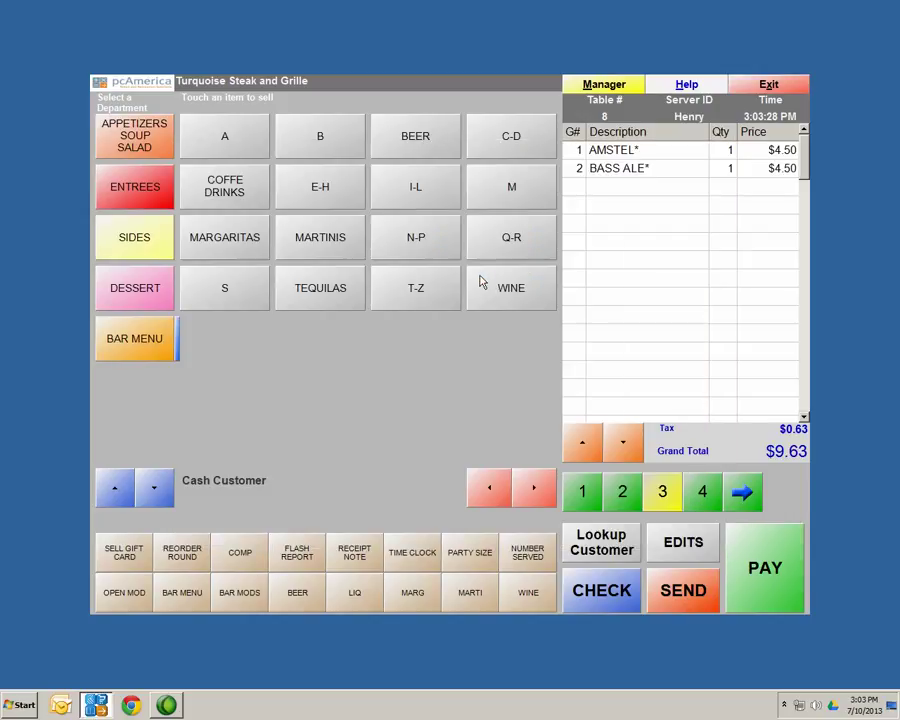
pyautogui.click(698, 493)
pyautogui.click(458, 140)
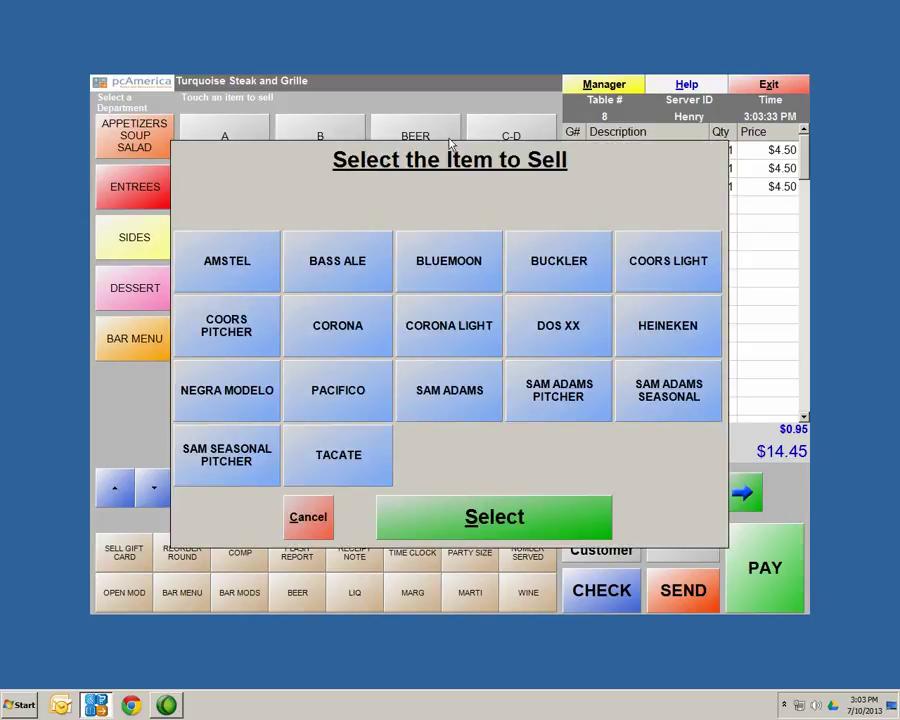
pyautogui.click(547, 338)
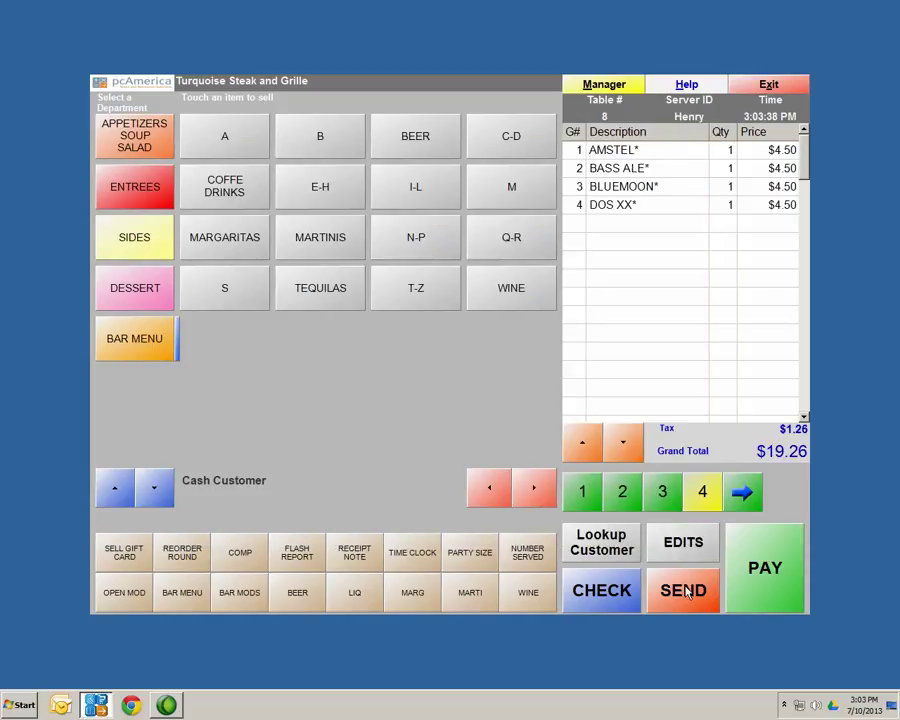
pyautogui.click(686, 592)
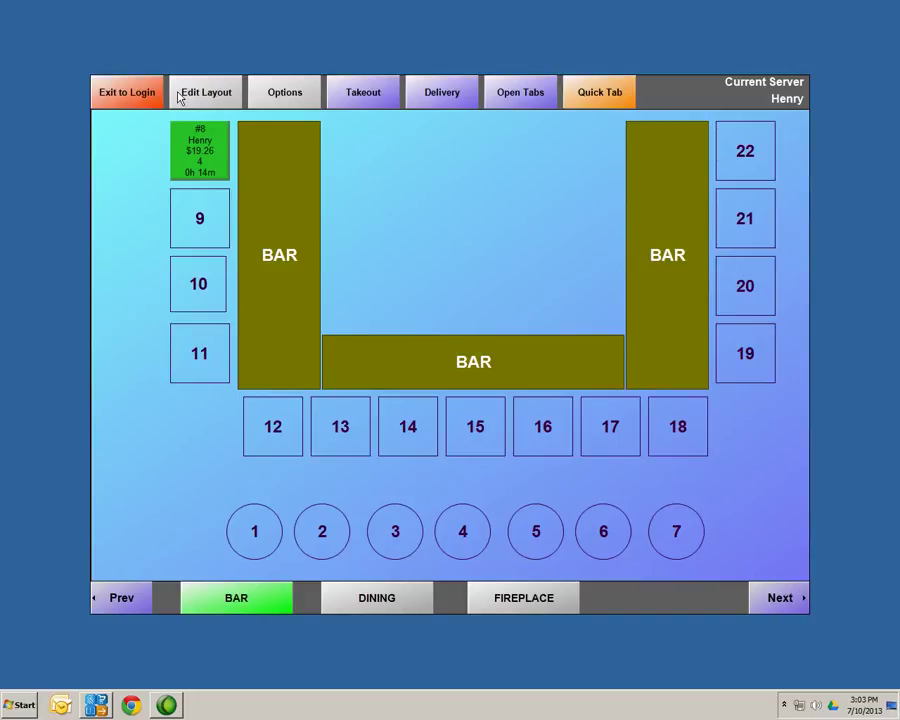
# - Reopen table 8 from the BAR floor plan and select its four sent beers
pyautogui.click(196, 156)
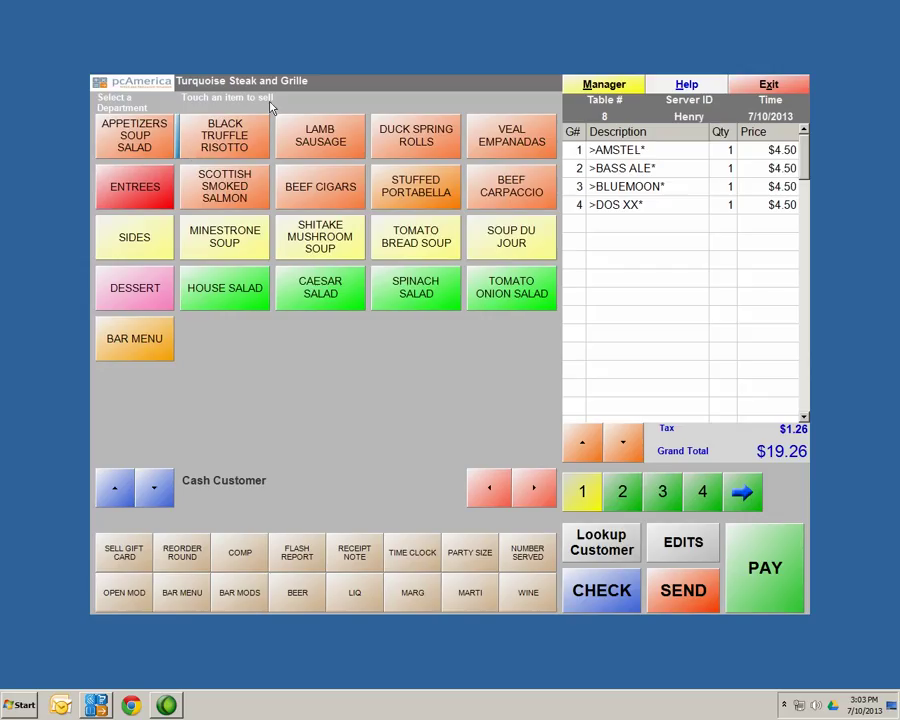
pyautogui.moveTo(608, 152); pyautogui.dragTo(609, 207)
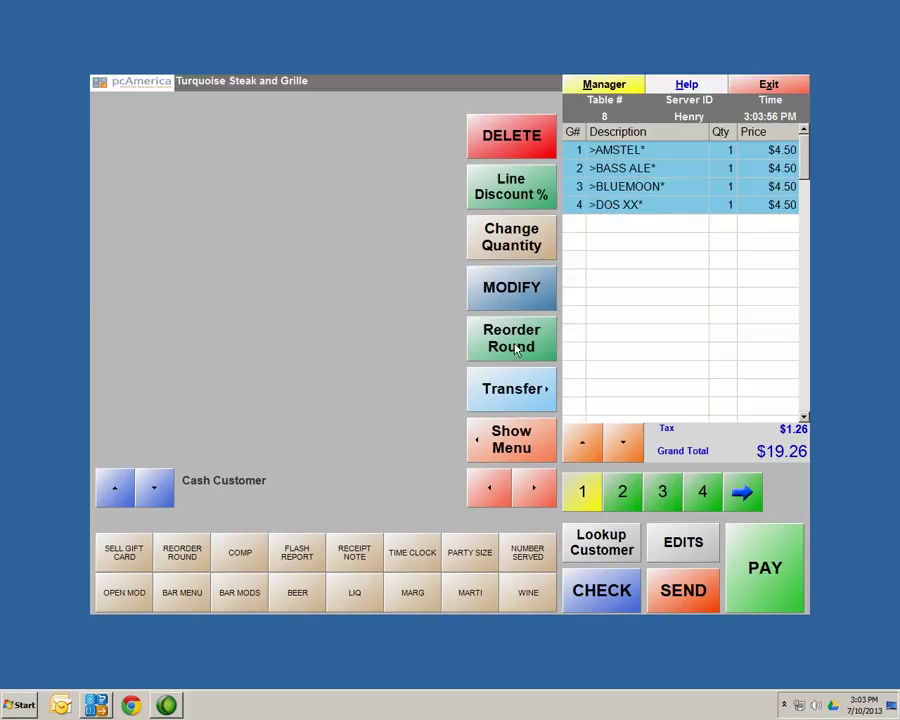
# - Reorder the previous round of four beers, then check the BEER list and cancel it
pyautogui.click(683, 542)
pyautogui.click(421, 268)
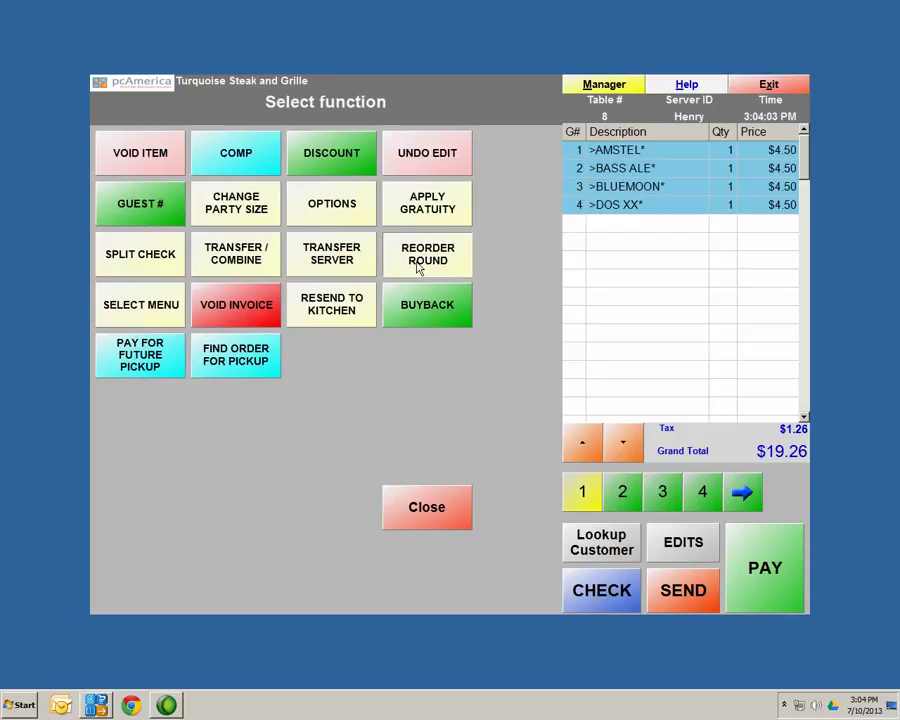
pyautogui.click(421, 268)
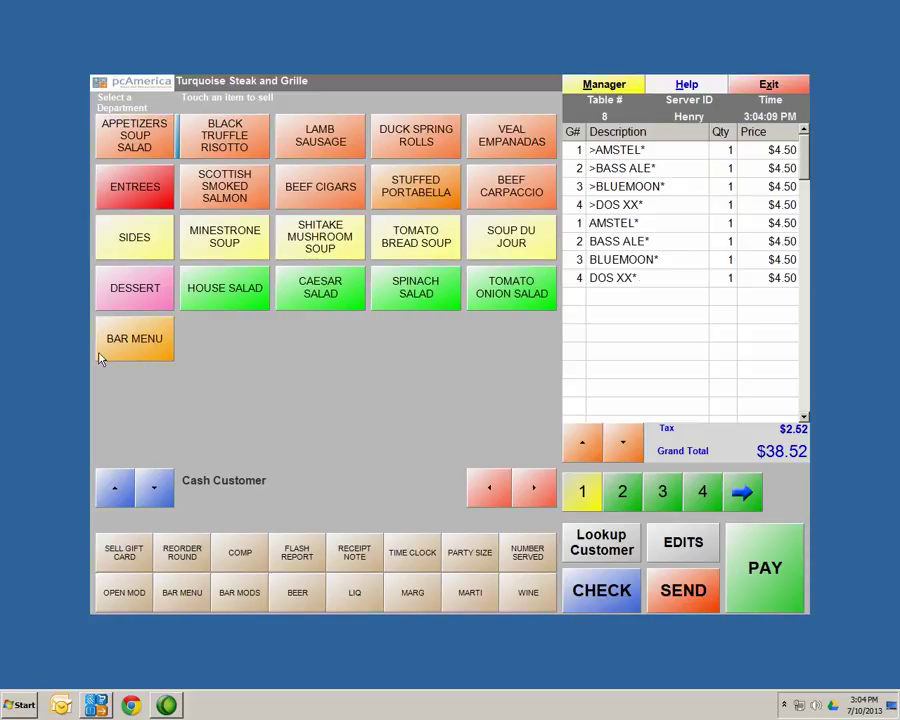
pyautogui.click(132, 340)
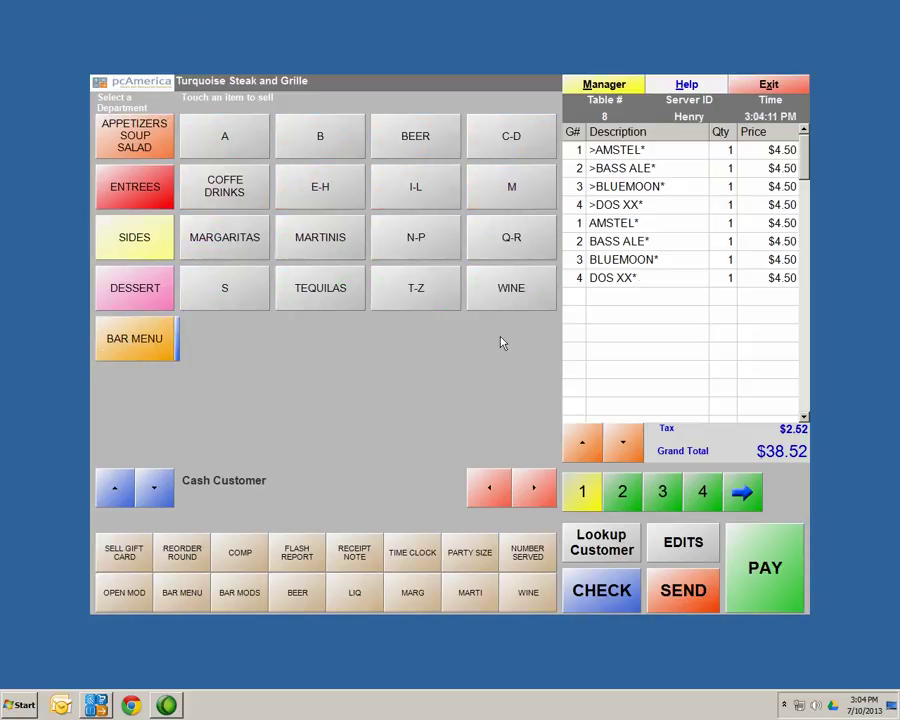
pyautogui.click(413, 134)
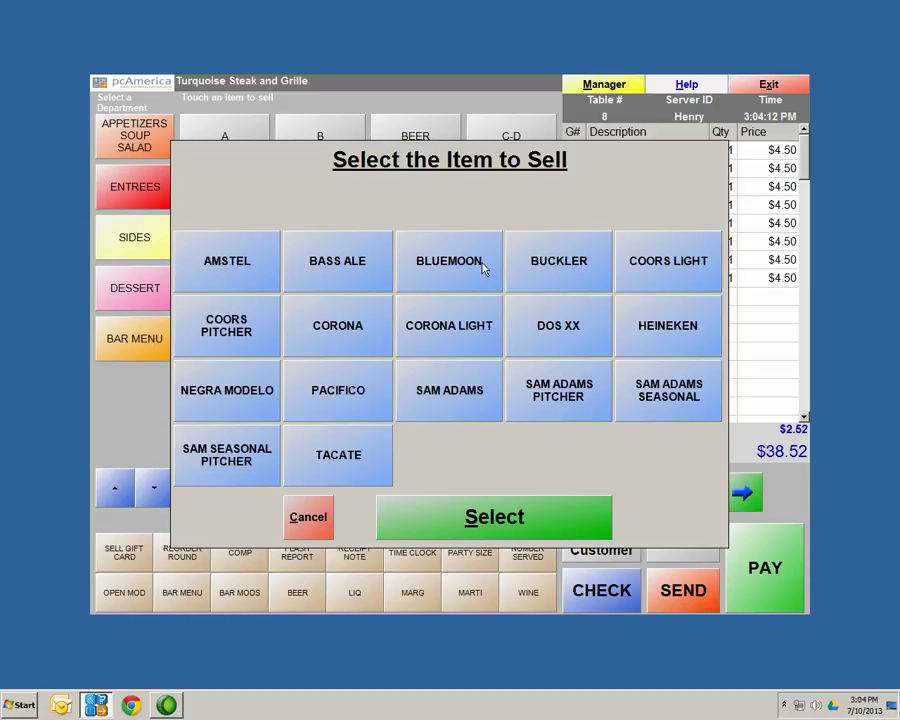
pyautogui.click(300, 526)
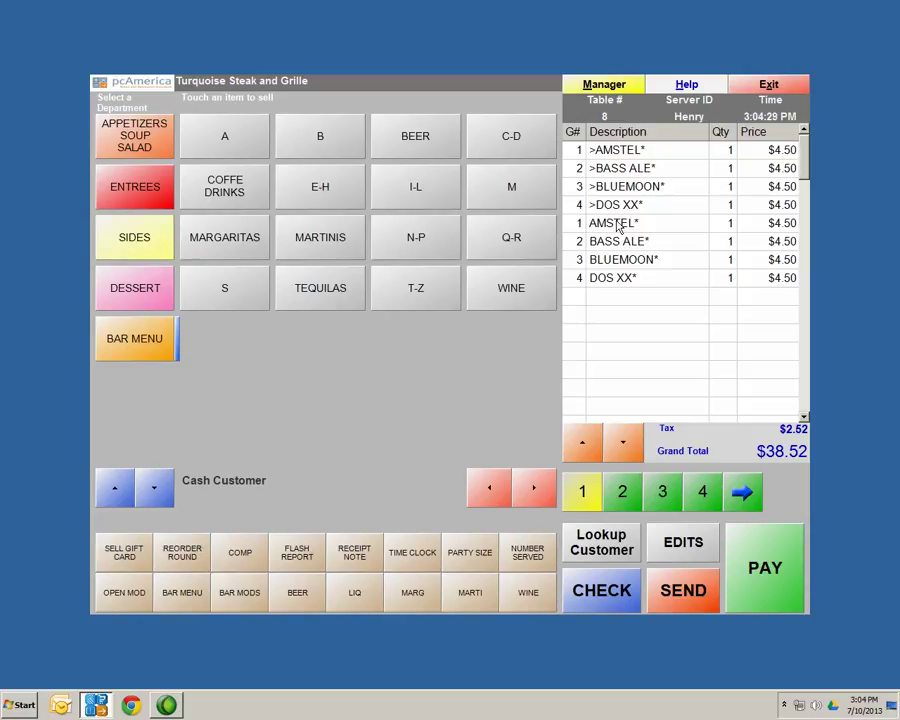
# - Select and delete every order row, leaving table 8 empty at $0.00 with functions showing
pyautogui.moveTo(602, 279); pyautogui.dragTo(592, 150)
pyautogui.click(589, 214)
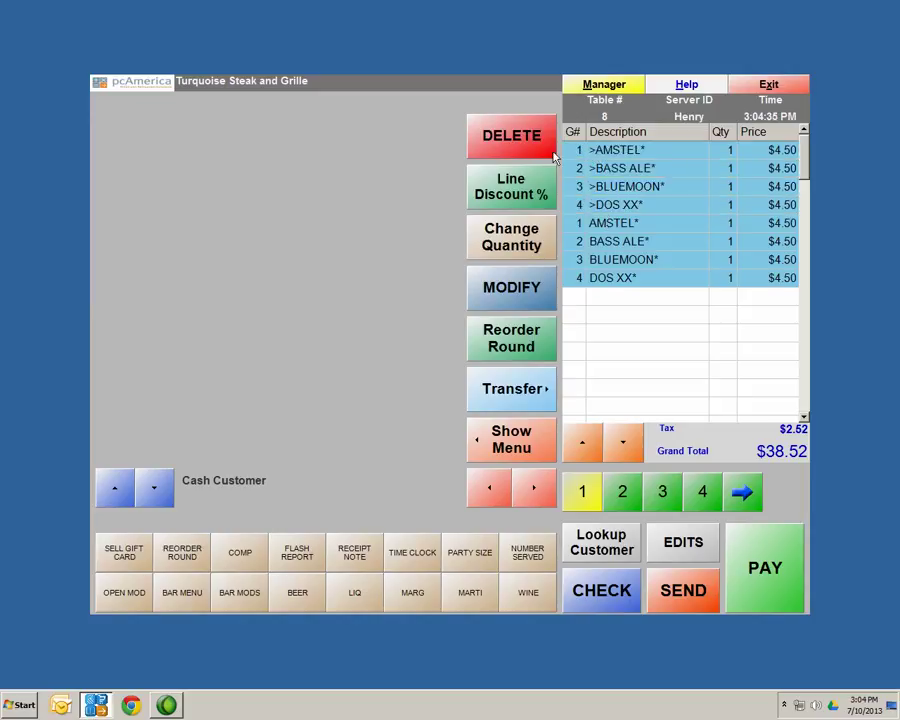
pyautogui.click(553, 156)
pyautogui.click(688, 542)
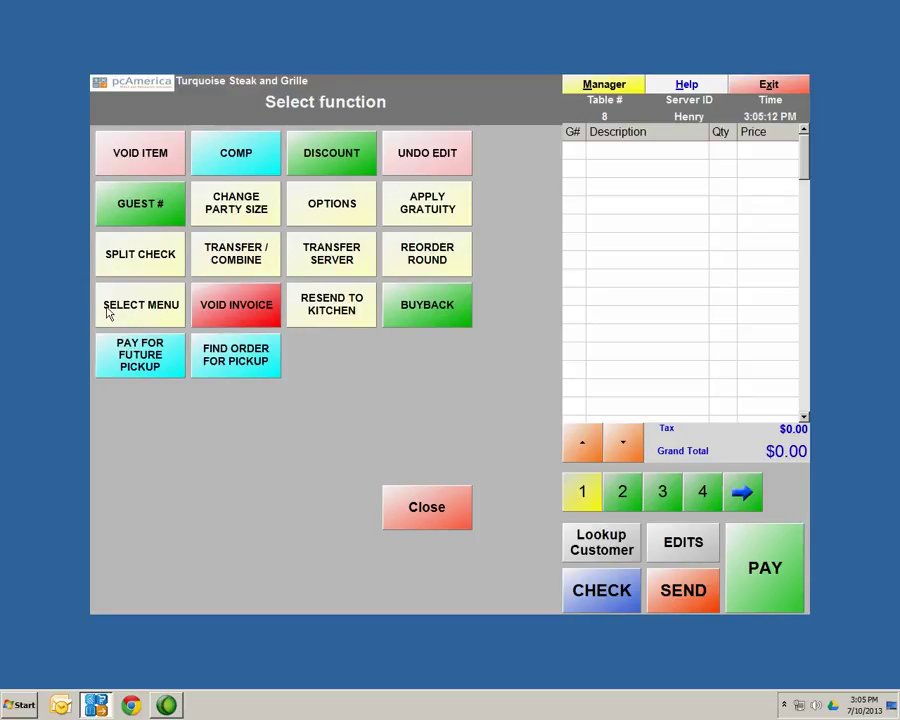
# - Check the Select Menu to Use choices, cancel without changing, and bring back the order functions
pyautogui.click(108, 313)
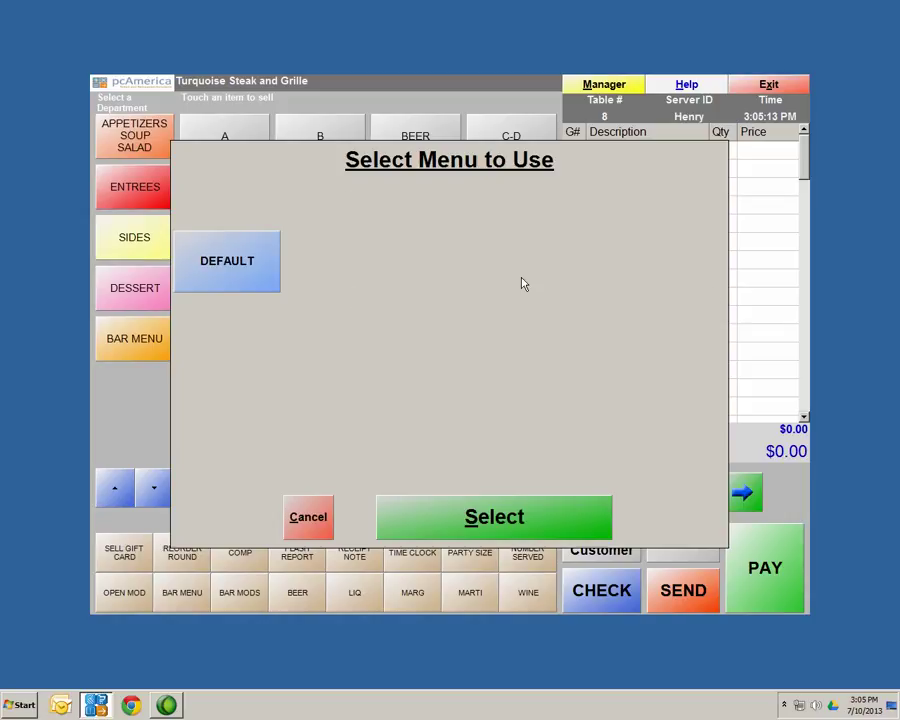
pyautogui.click(305, 522)
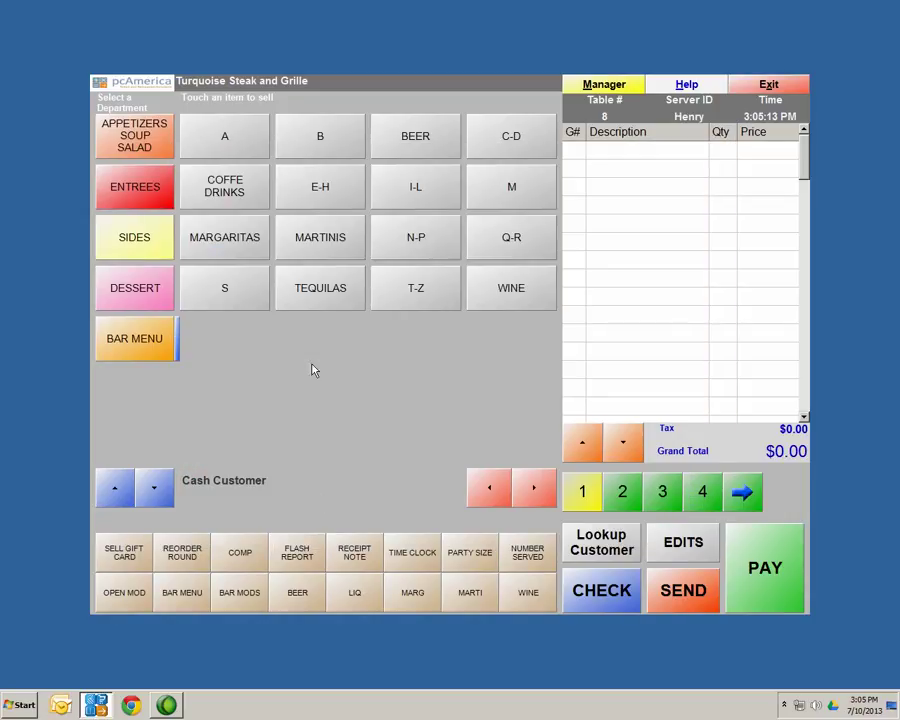
pyautogui.click(688, 540)
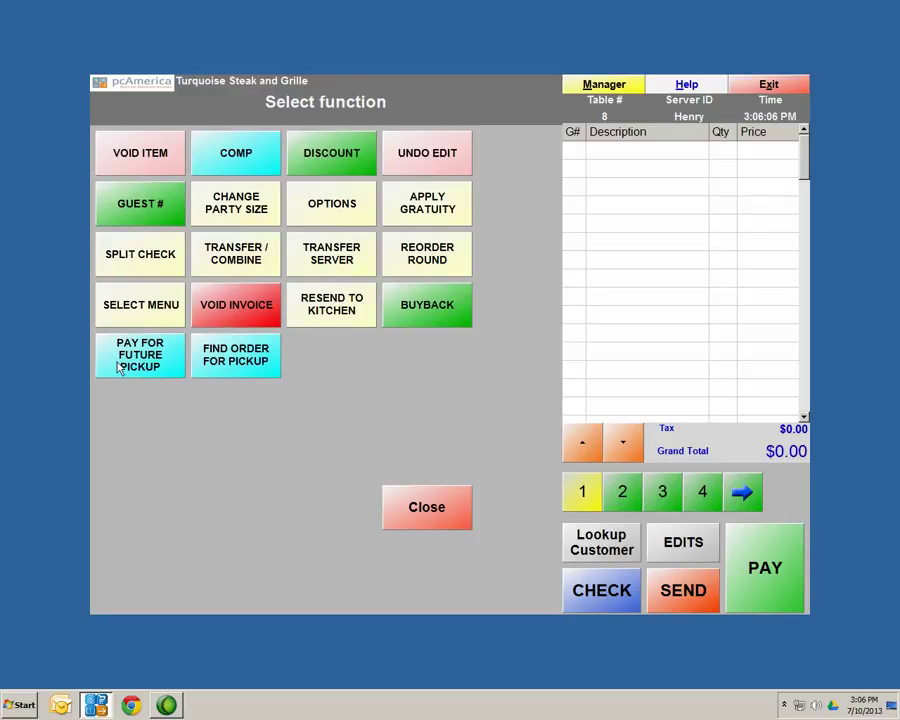
# - Look up orders awaiting pickup in Order Lookup, finding none, and exit it
pyautogui.click(230, 372)
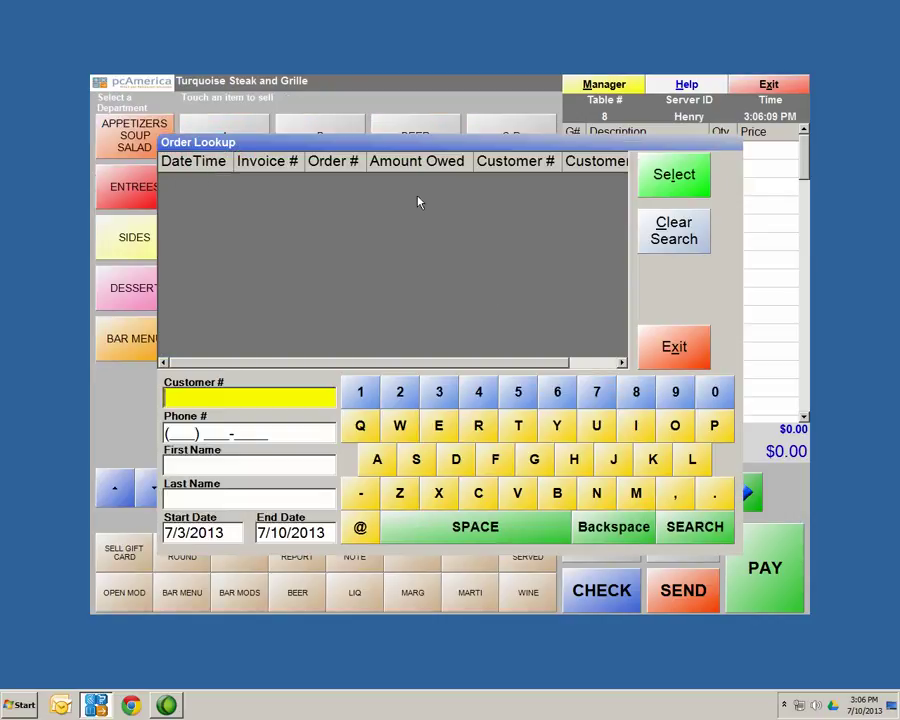
pyautogui.click(677, 352)
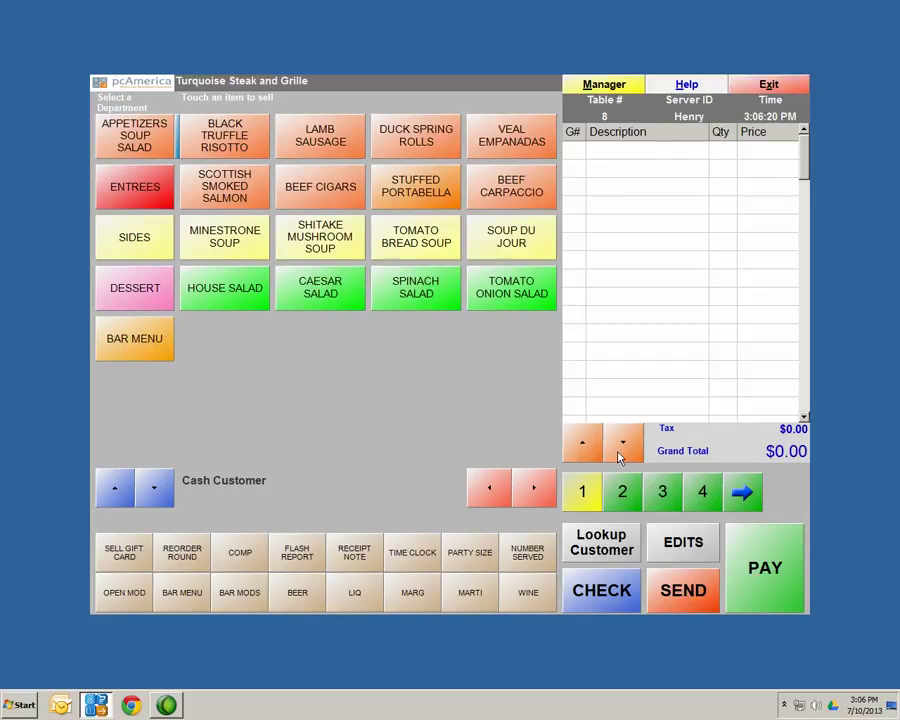
# - Add BLACK TRUFFLE RISOTTO, LAMB SAUSAGE, DUCK SPRING ROLLS and VEAL EMPANADAS to the order
pyautogui.click(212, 140)
pyautogui.click(352, 140)
pyautogui.click(450, 142)
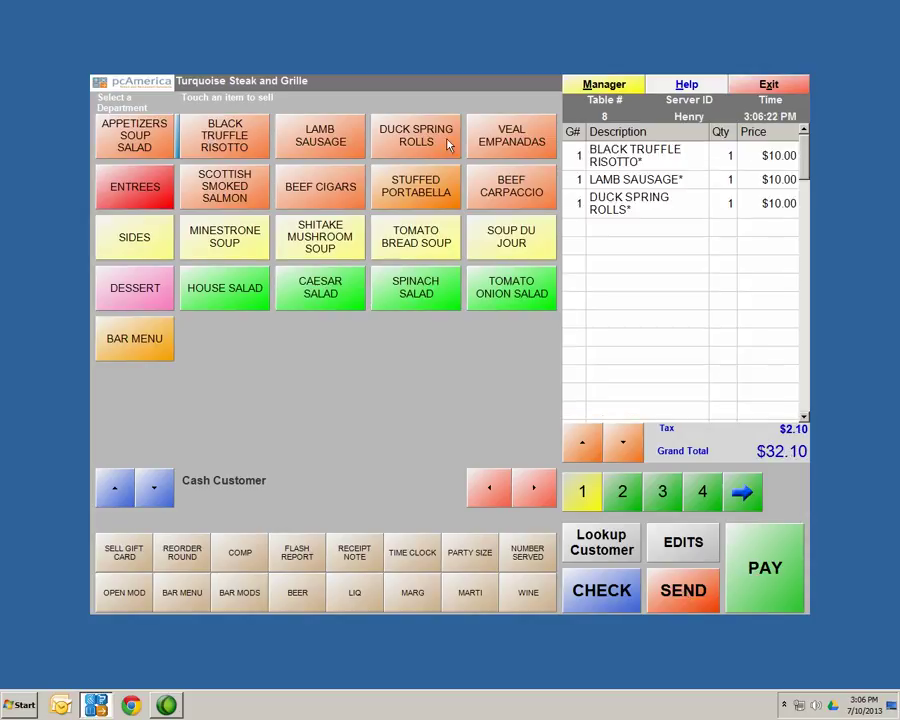
pyautogui.click(511, 136)
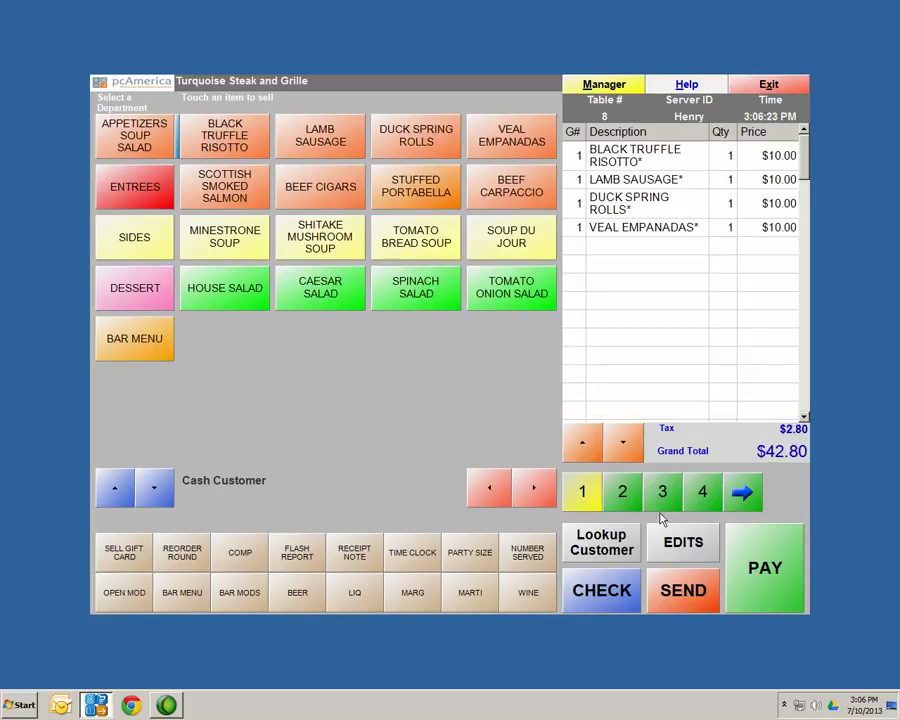
# - Pay the $42.80 total in full cash with $0.00 change, skipping the receipt
pyautogui.click(763, 548)
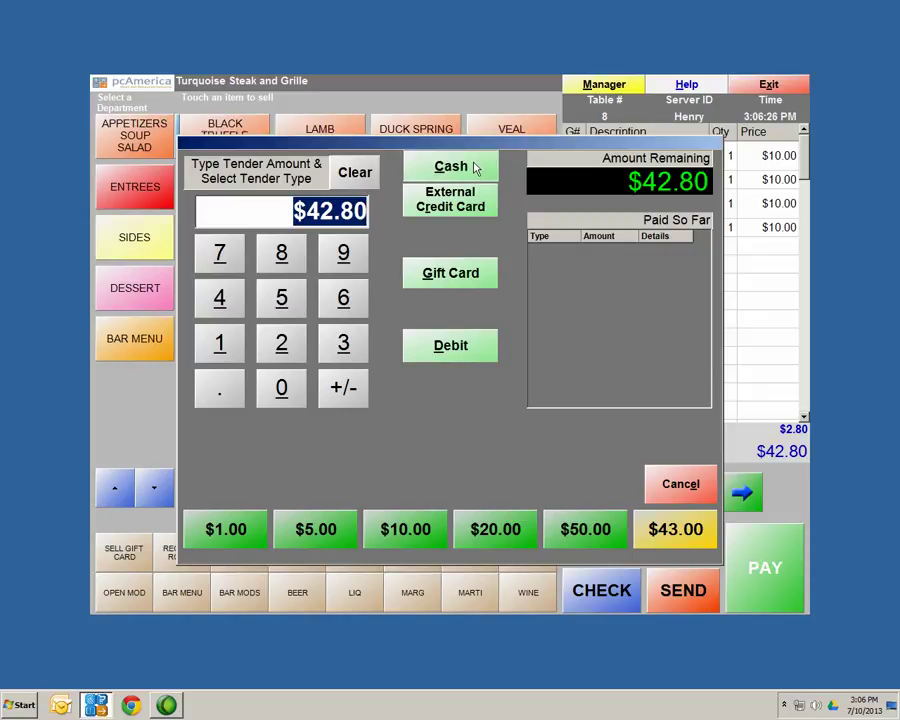
pyautogui.click(476, 172)
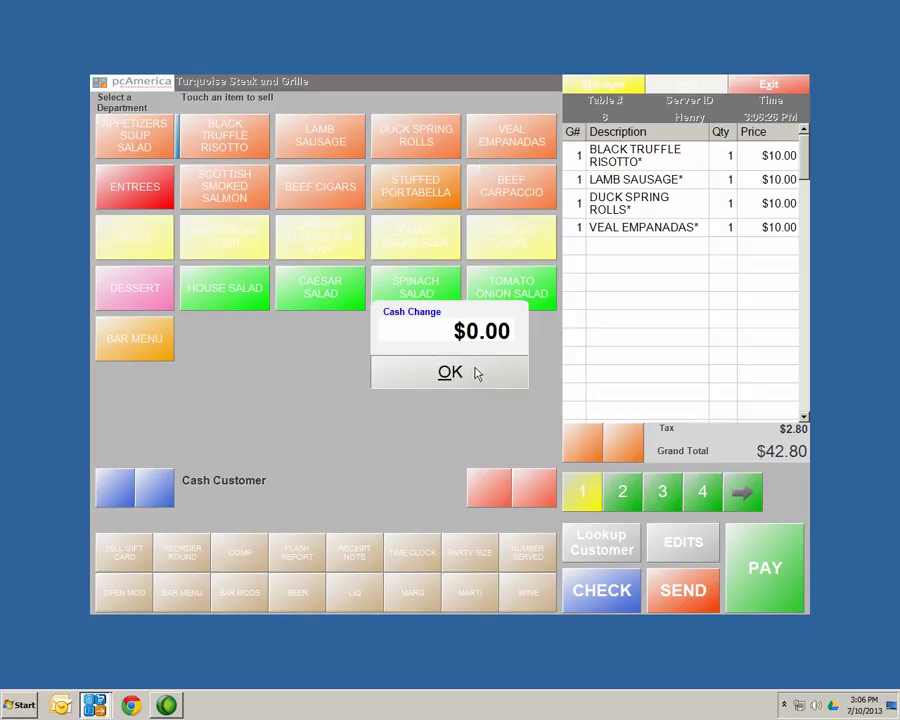
pyautogui.click(476, 373)
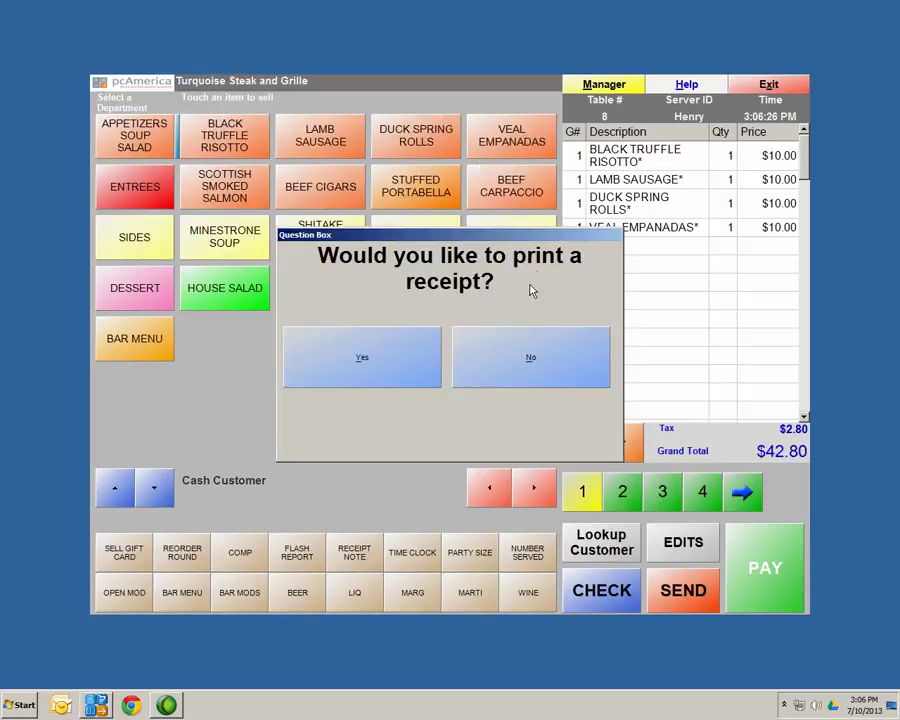
pyautogui.click(529, 361)
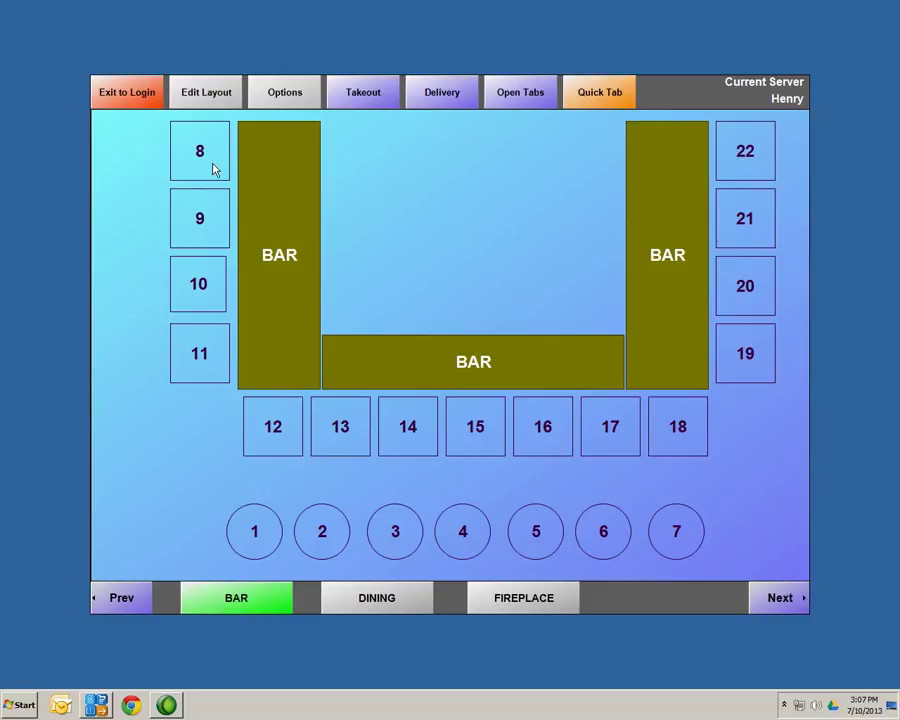
# - Start a new order for table 8 on the BAR layout with a party size of 4
pyautogui.click(205, 160)
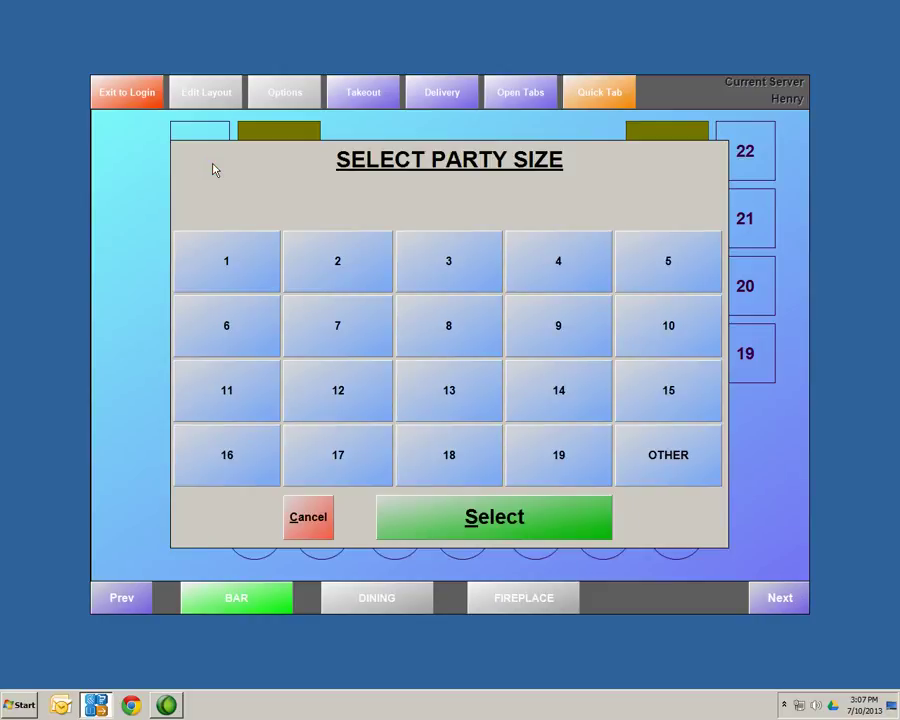
pyautogui.click(552, 273)
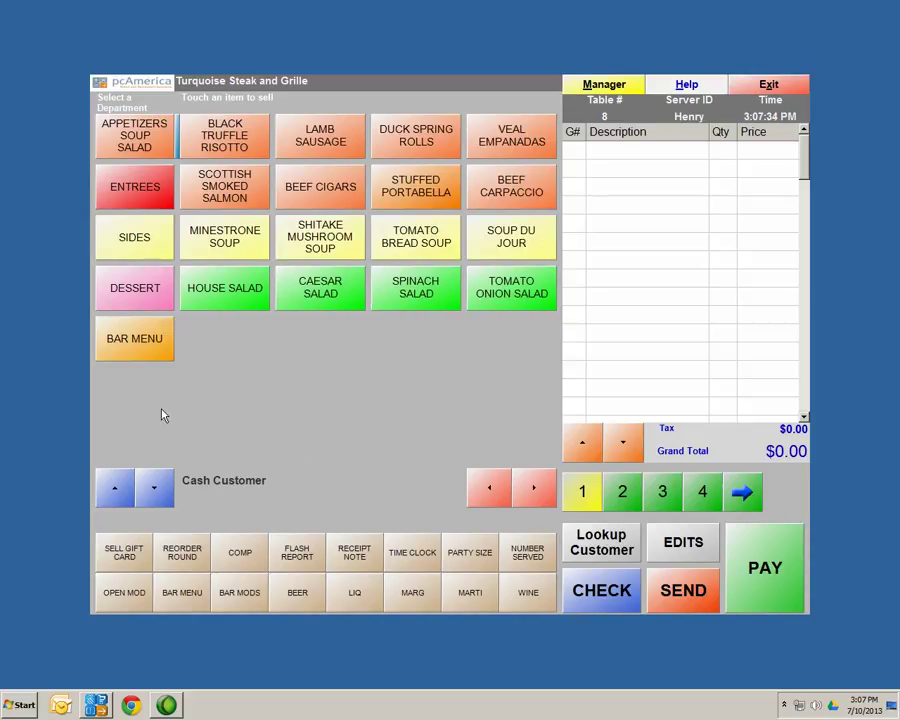
# - Open Department Maintenance from Manager > Administrative, showing APPETIZERS SOUP SALAD
pyautogui.click(602, 87)
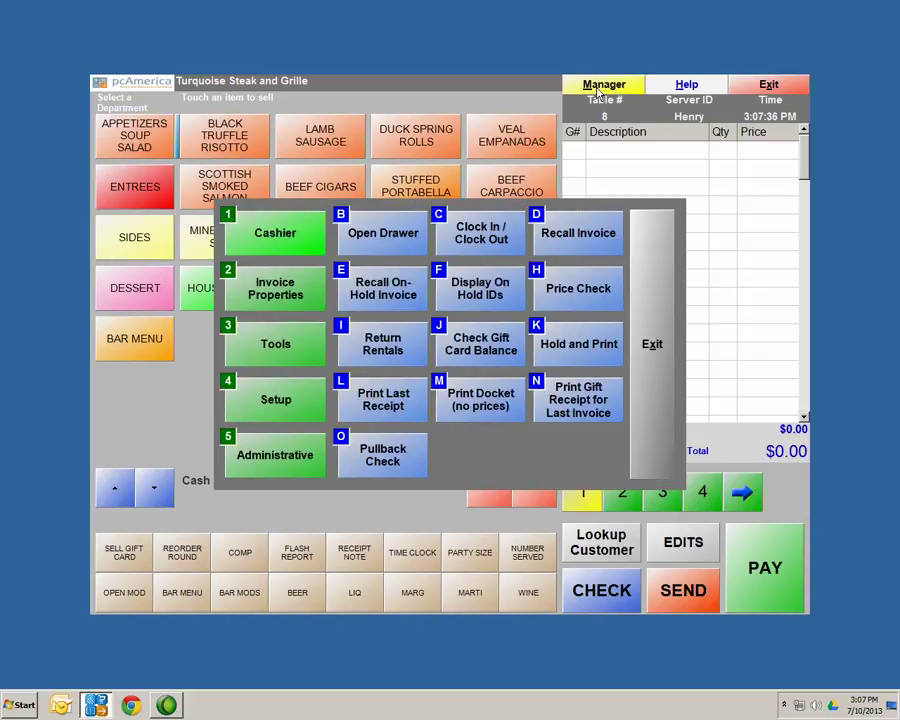
pyautogui.click(253, 471)
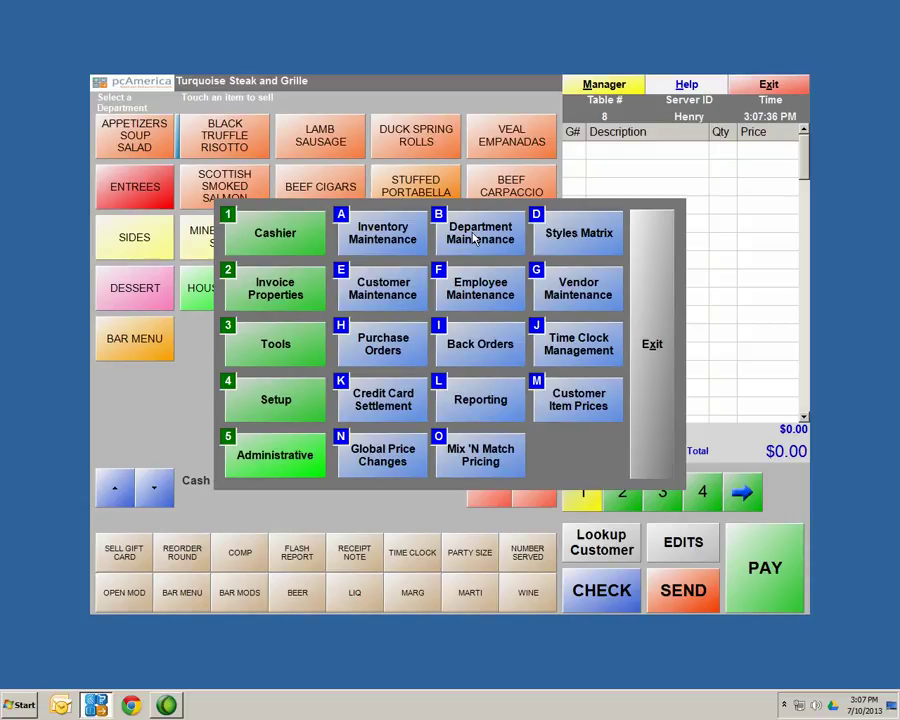
pyautogui.click(474, 238)
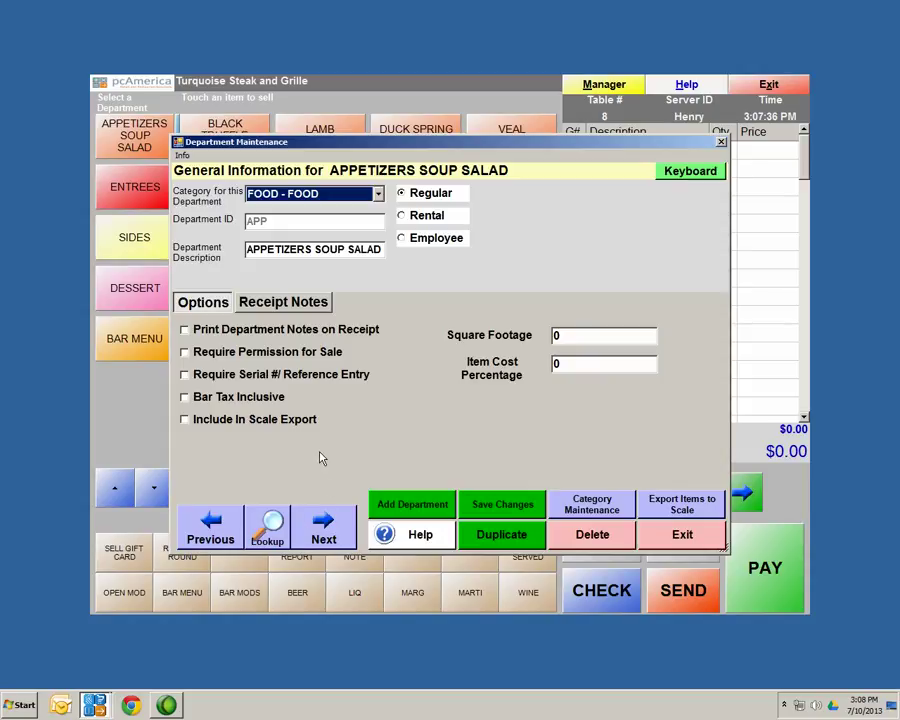
# - Browse the department Lookup list, cancel it, and start a blank new department
pyautogui.click(267, 527)
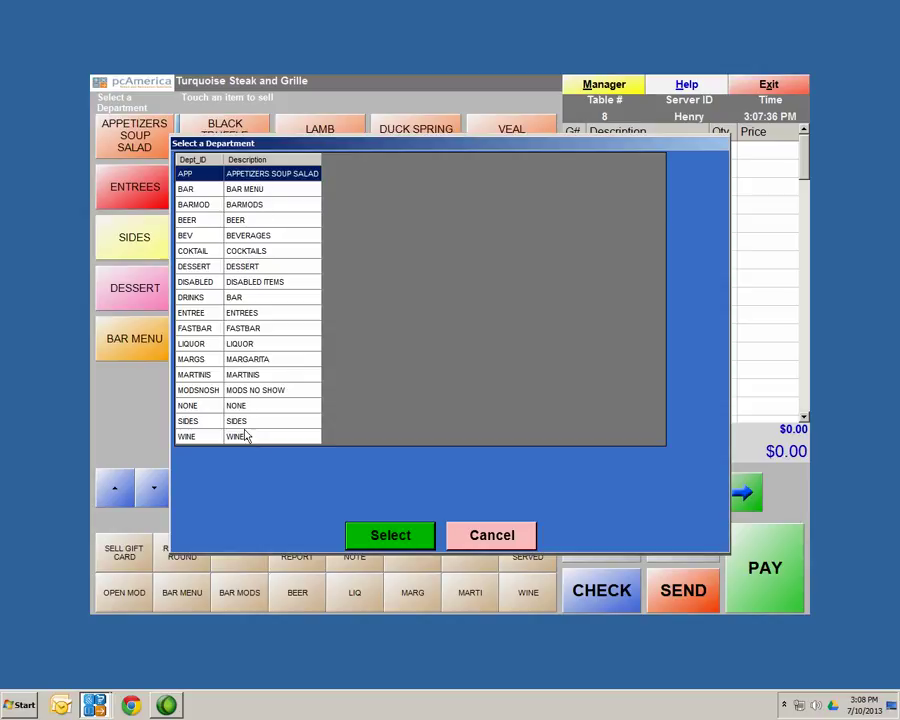
pyautogui.click(492, 536)
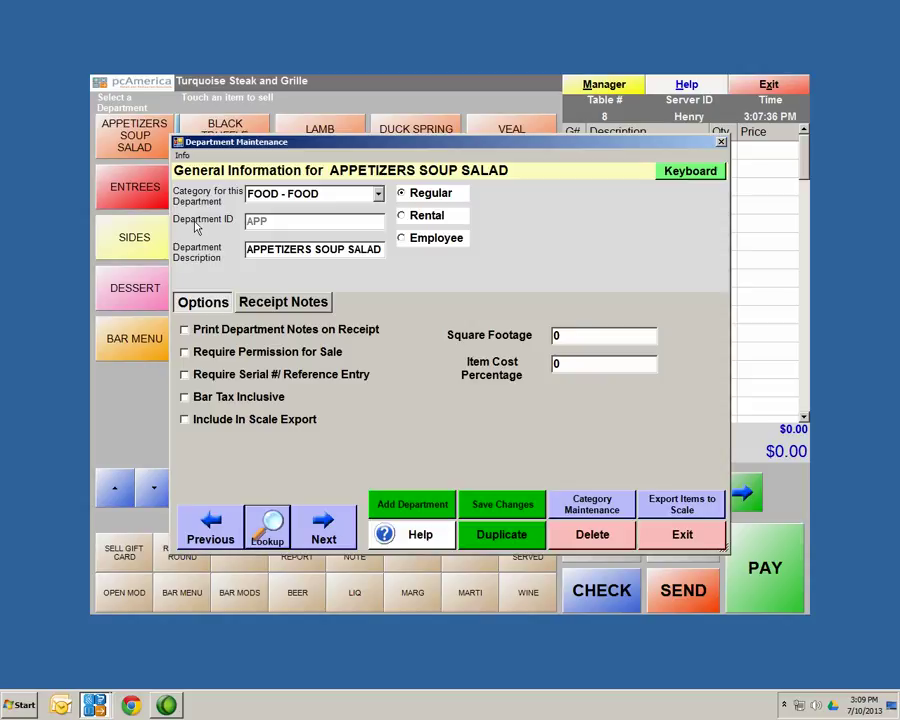
pyautogui.click(425, 508)
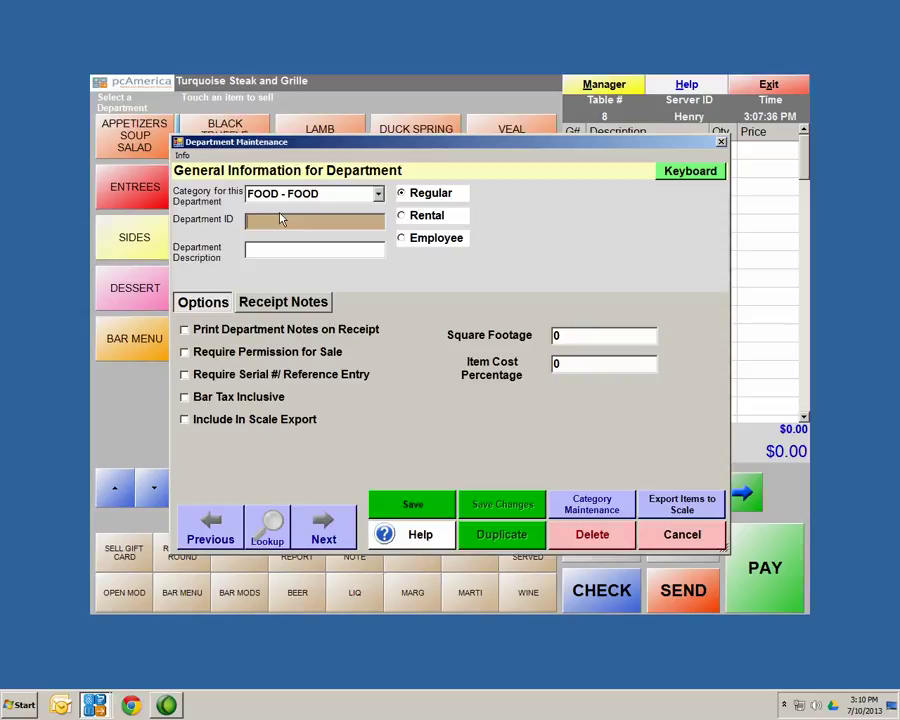
# - Enter 'Burger' as the Department ID and 'Burger' as the Department Description
pyautogui.write('Burger')
pyautogui.press('Tab')
pyautogui.write('Burge')
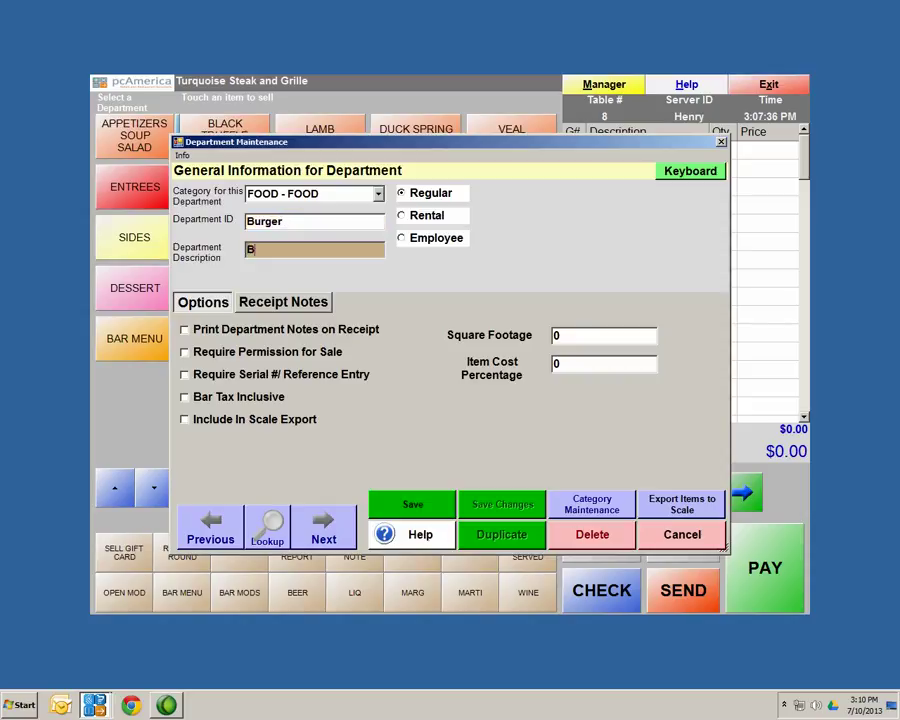
pyautogui.write('r')
# - Save the Burger department without adding another, then exit Department Maintenance
pyautogui.click(424, 514)
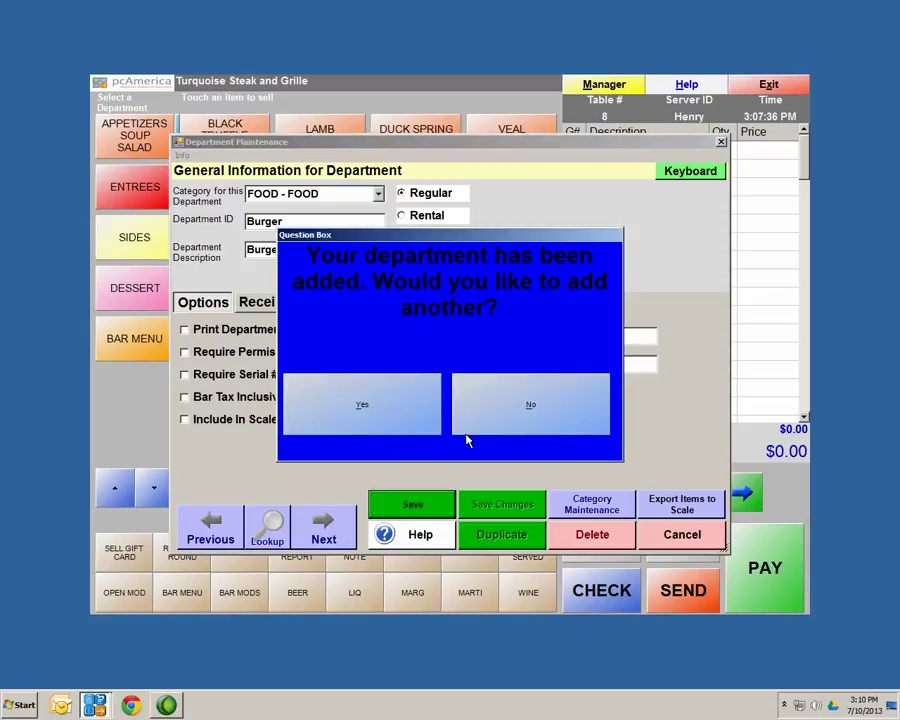
pyautogui.click(502, 413)
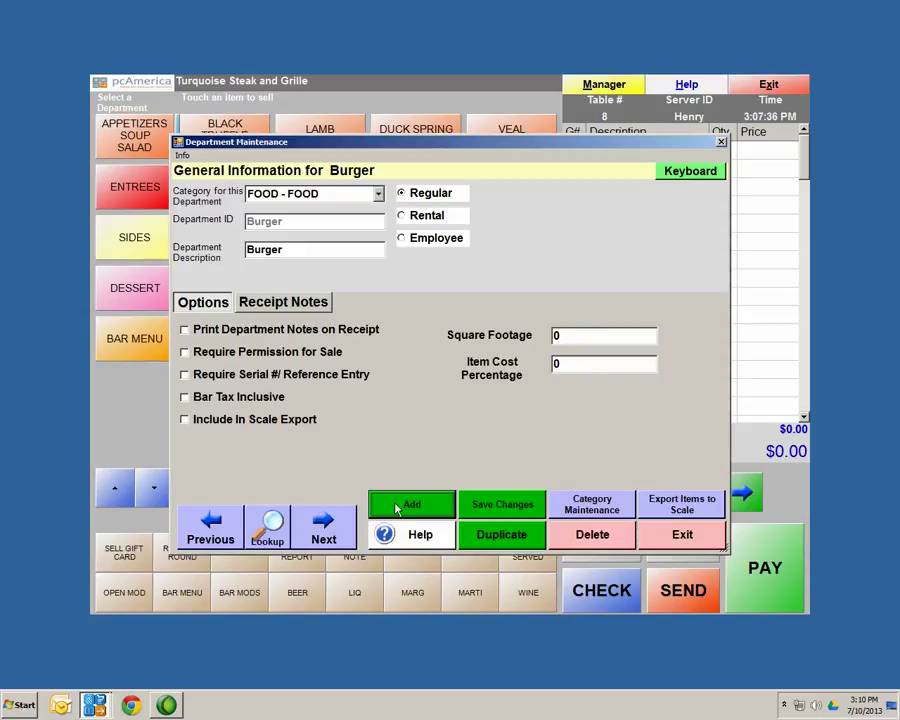
pyautogui.click(511, 506)
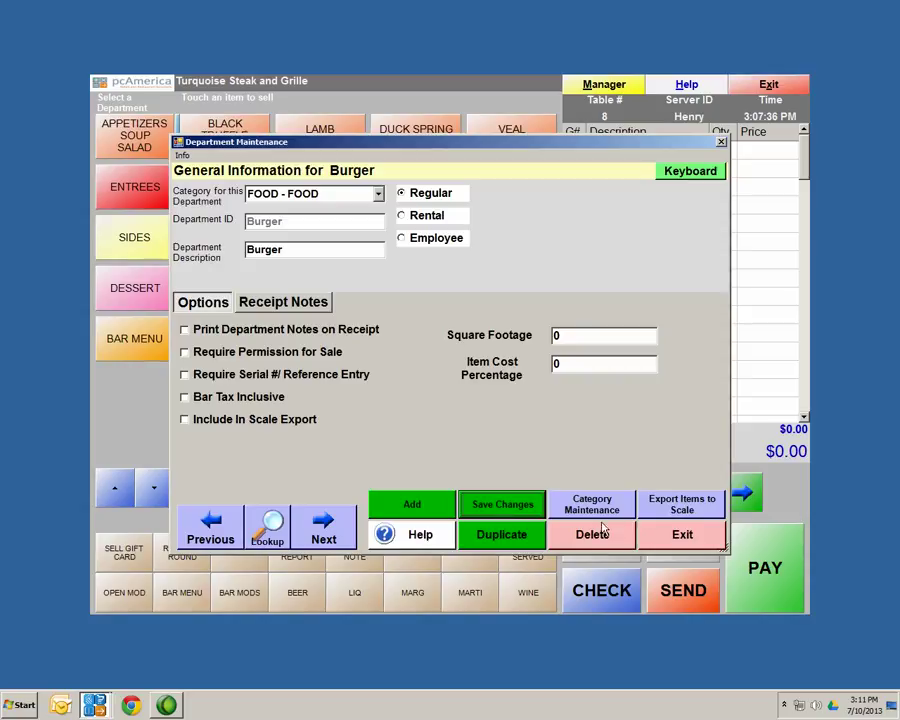
pyautogui.click(688, 539)
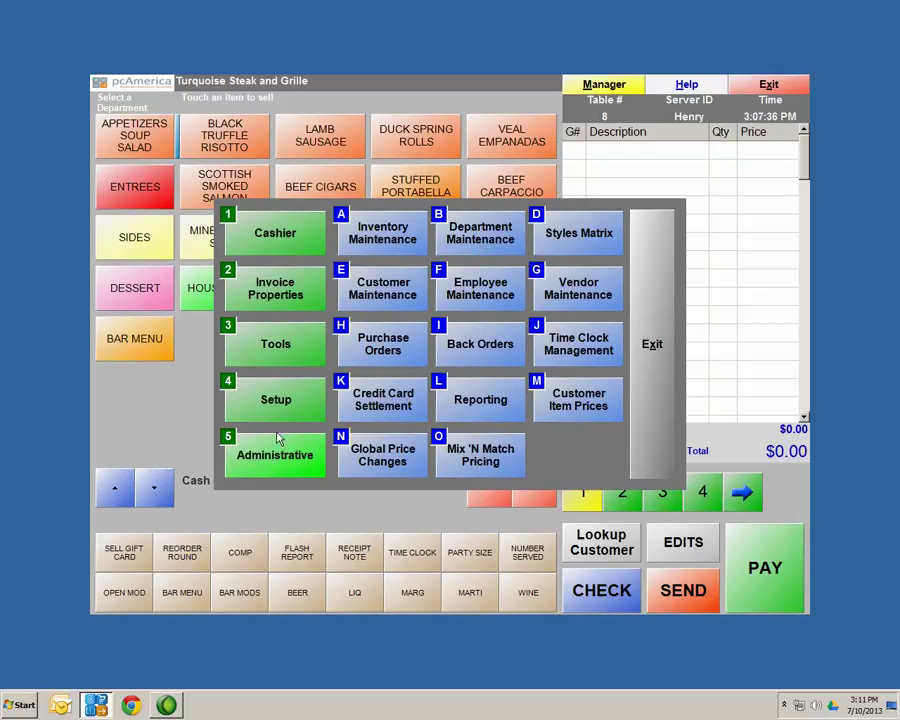
# - Open Inventory Maintenance, landing on the BLACK TRUFFLE RISOTTO item
pyautogui.click(391, 235)
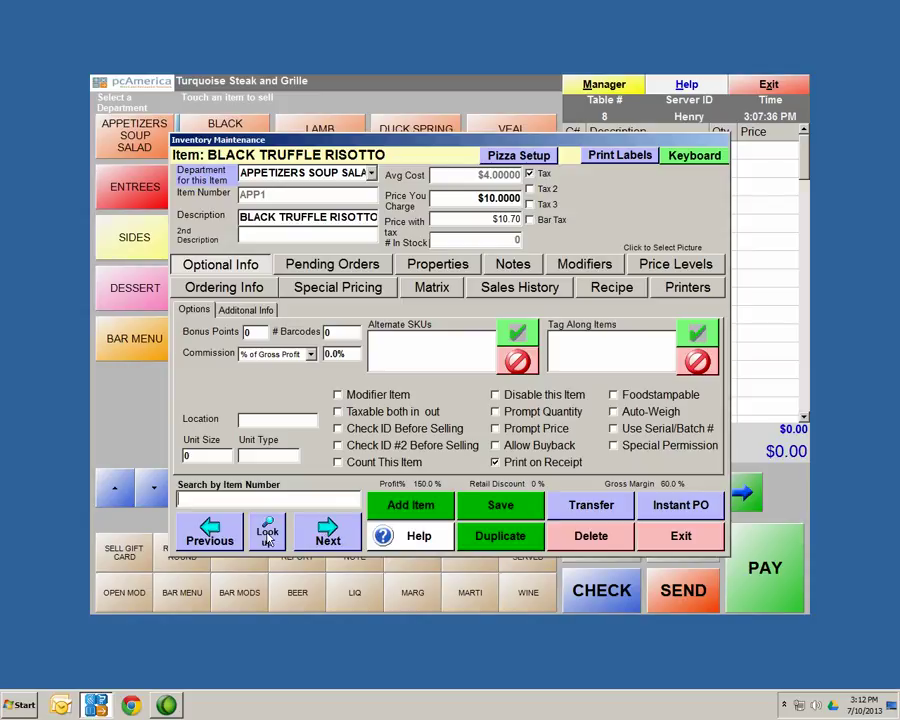
# - Cancel an inventory look-up and show BLACK TRUFFLE RISOTTO's Special Pricing tab
pyautogui.click(268, 537)
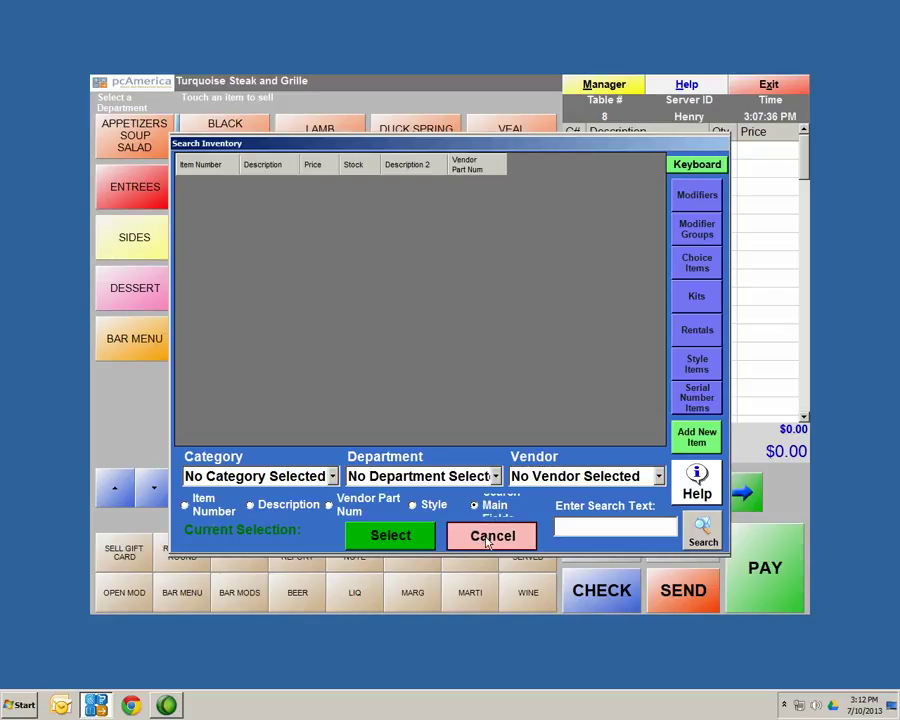
pyautogui.click(488, 536)
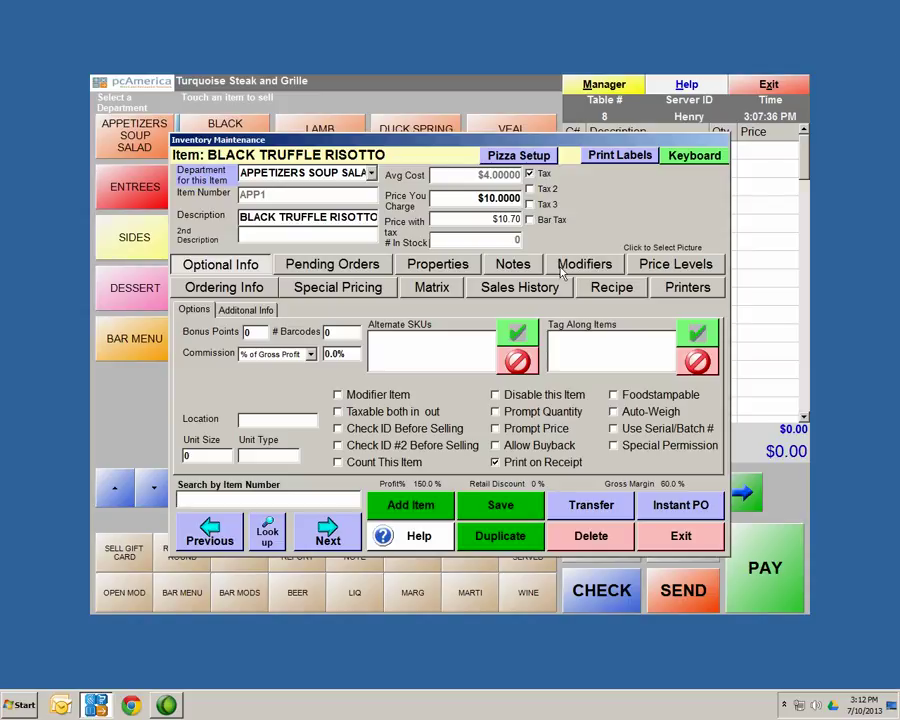
pyautogui.click(325, 296)
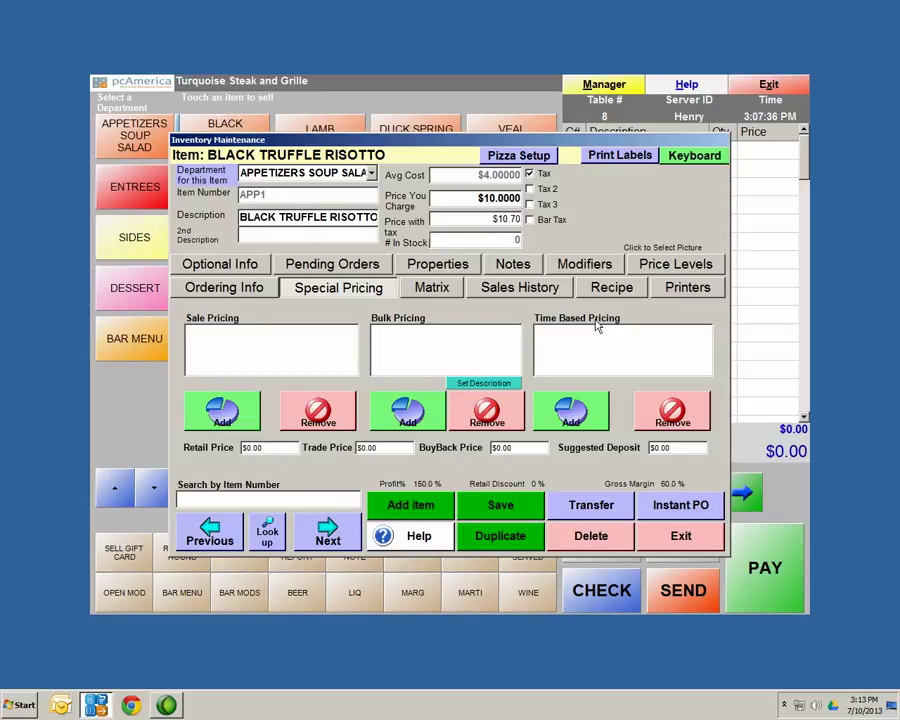
# - Start a time-based price that applies only on Saturday and Sunday
pyautogui.click(588, 410)
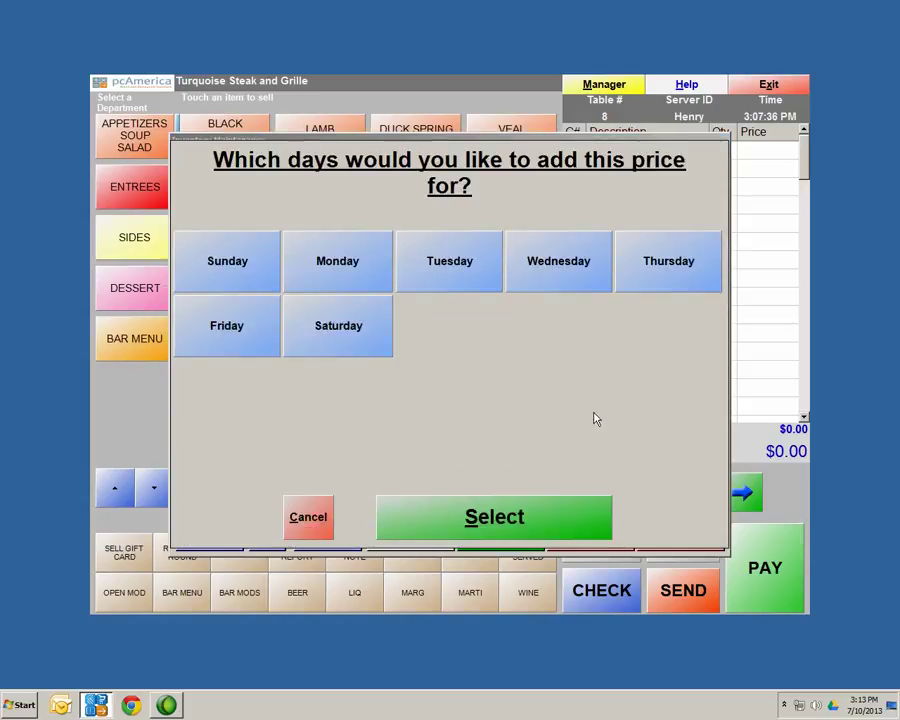
pyautogui.click(351, 273)
pyautogui.click(437, 276)
pyautogui.click(563, 268)
pyautogui.click(689, 264)
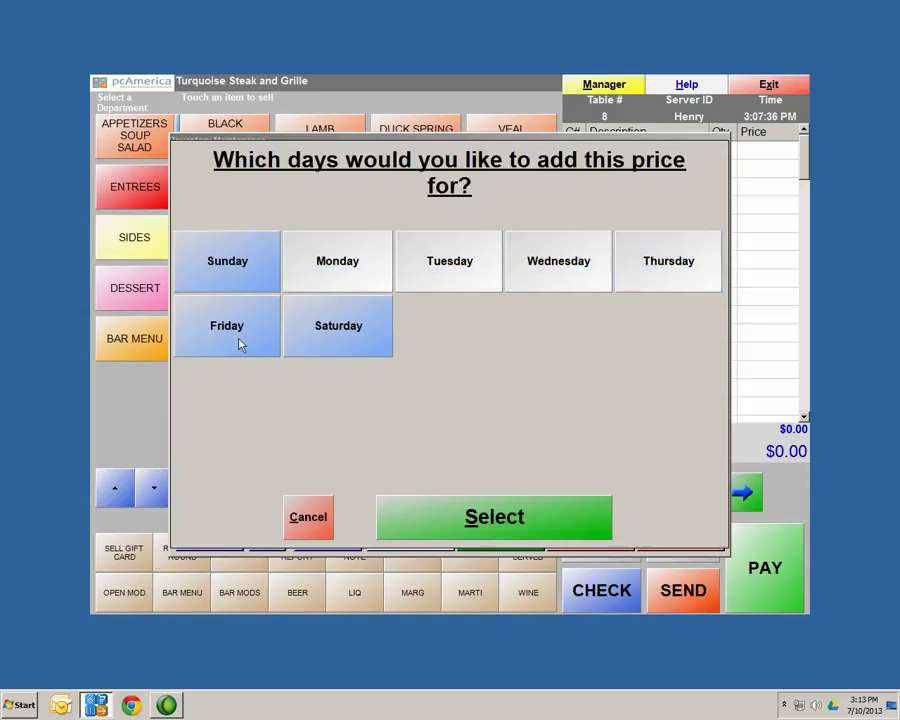
pyautogui.click(240, 344)
pyautogui.click(536, 527)
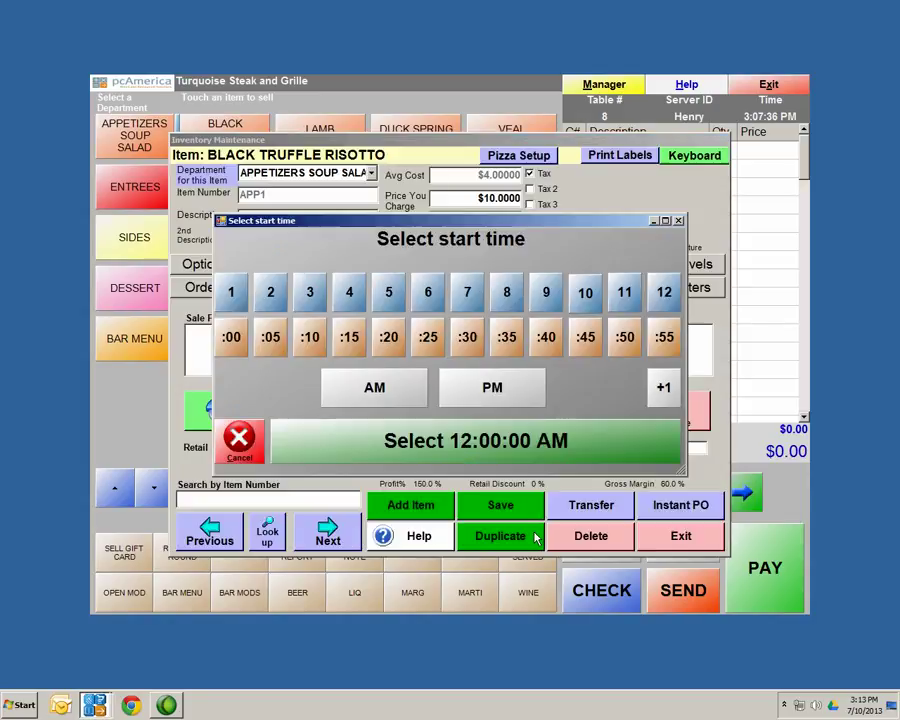
# - Set the time-based price to run 4:00 PM to 6:00 PM at $5.00
pyautogui.click(352, 293)
pyautogui.click(519, 393)
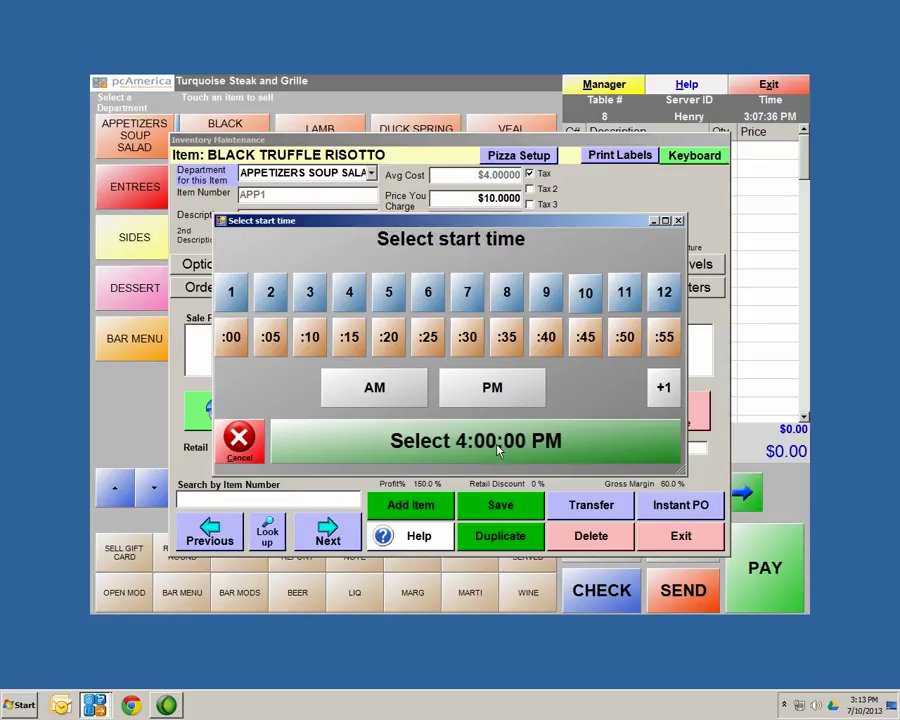
pyautogui.click(438, 441)
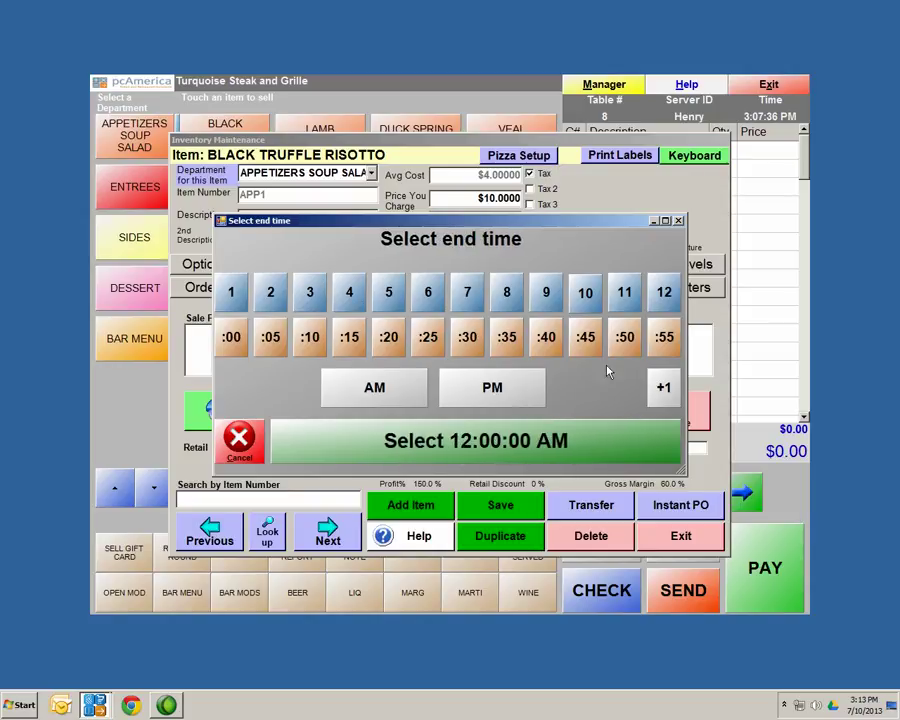
pyautogui.click(428, 292)
pyautogui.click(494, 395)
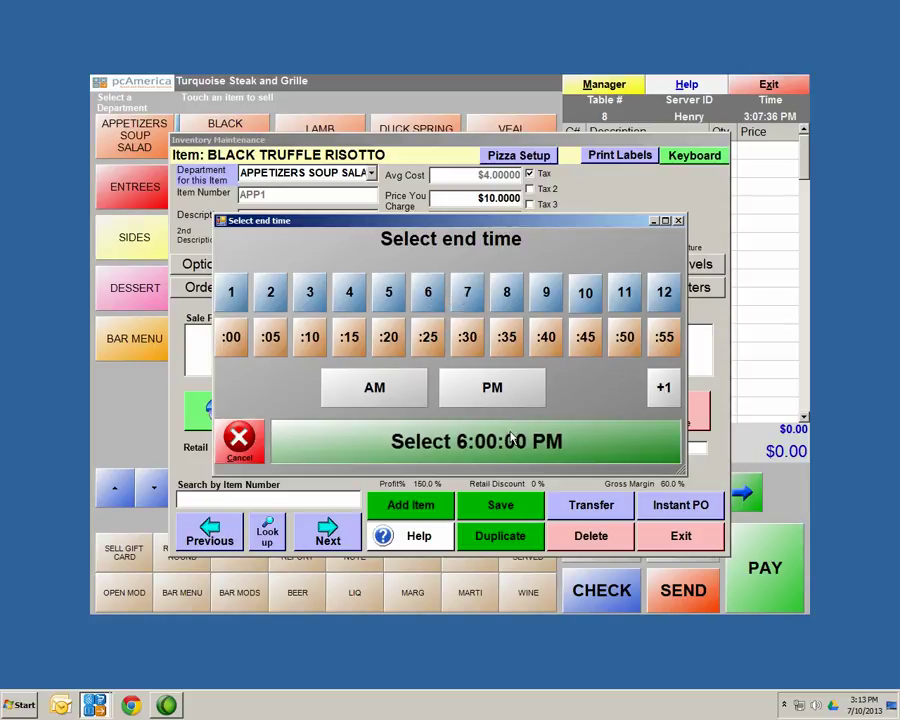
pyautogui.click(510, 438)
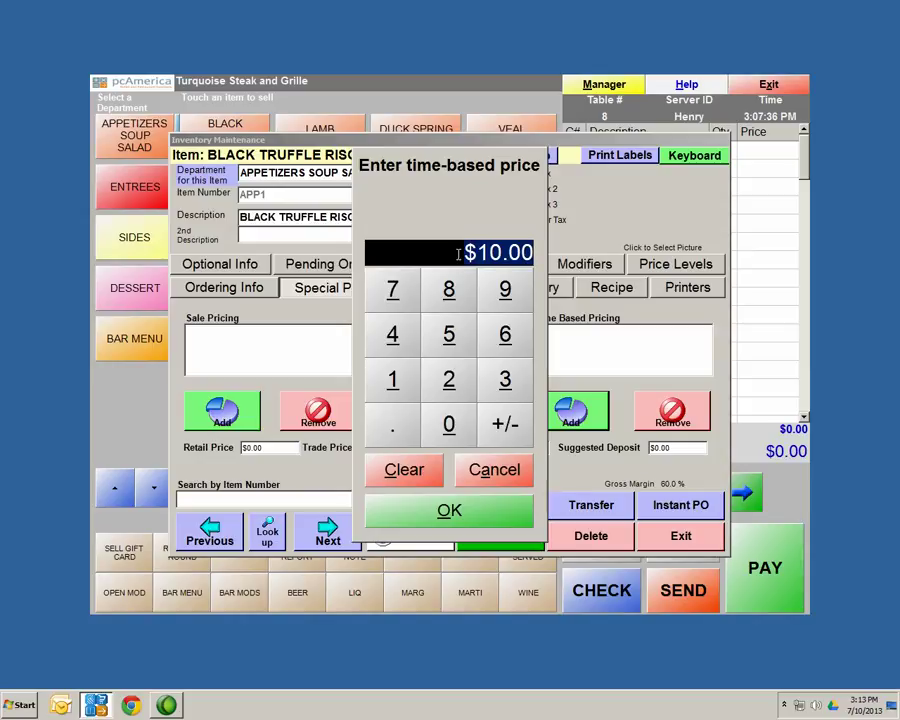
pyautogui.write('5.00')
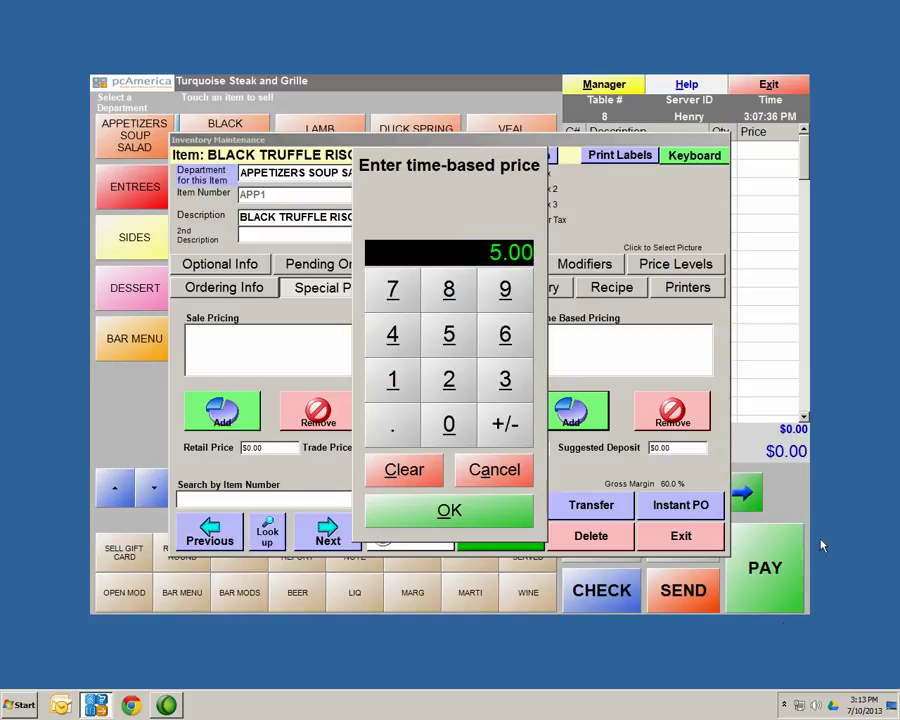
pyautogui.click(468, 518)
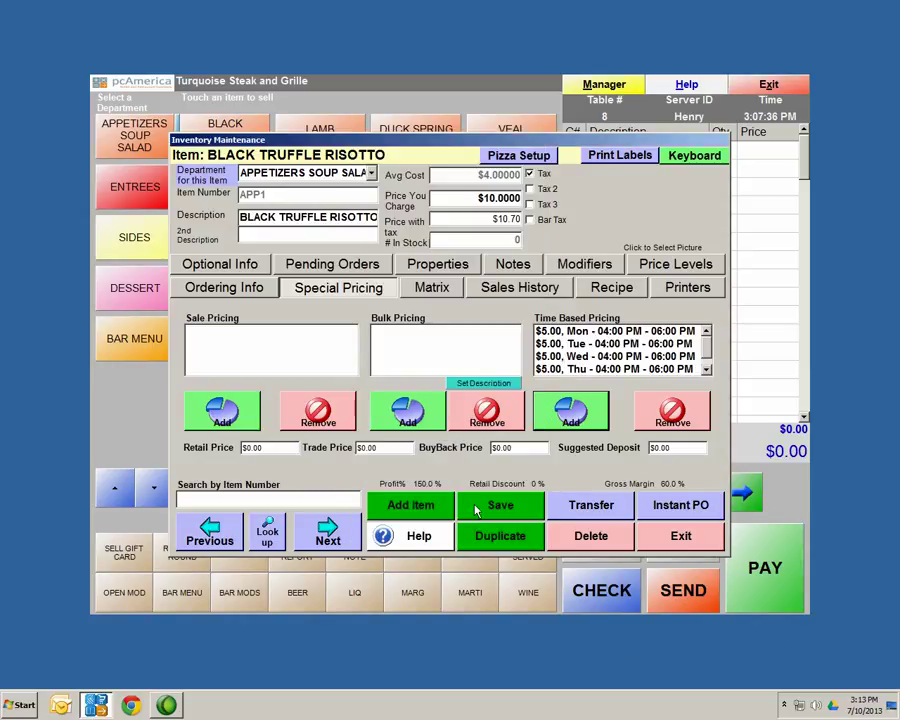
# - Remove the Friday through Monday $5.00 time-based price entries, emptying the list
pyautogui.click(708, 366)
pyautogui.scroll(1, 708, 362)
pyautogui.scroll(-1, 712, 338)
pyautogui.scroll(1, 715, 332)
pyautogui.scroll(-1, 645, 355)
pyautogui.click(637, 369)
pyautogui.click(672, 410)
pyautogui.click(672, 410)
pyautogui.click(672, 410)
pyautogui.click(672, 410)
pyautogui.click(672, 410)
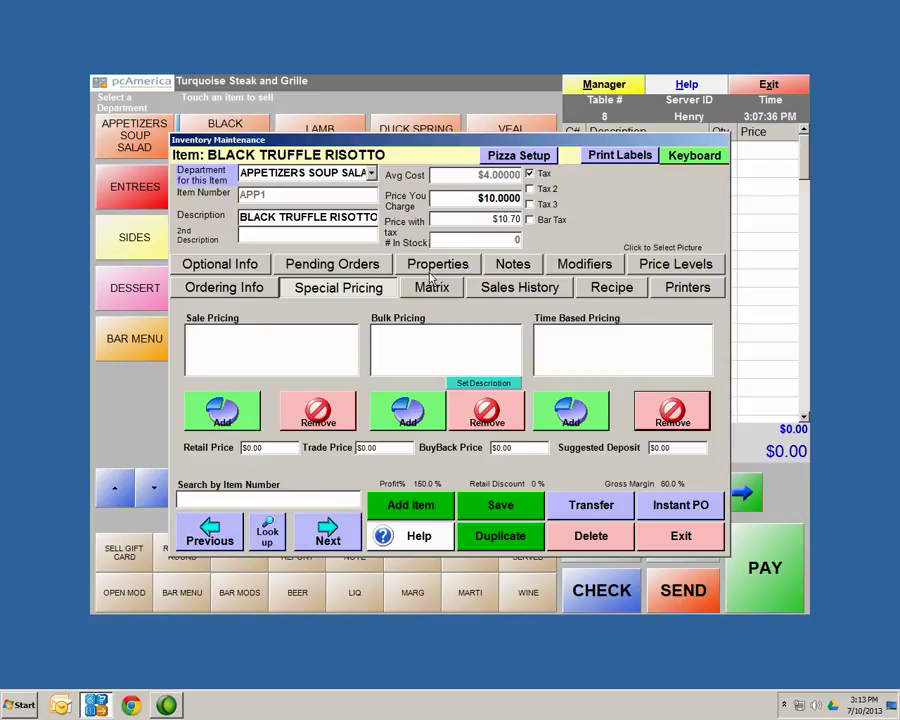
# - Review the risotto's Sales History, then show its Printers page
pyautogui.click(548, 292)
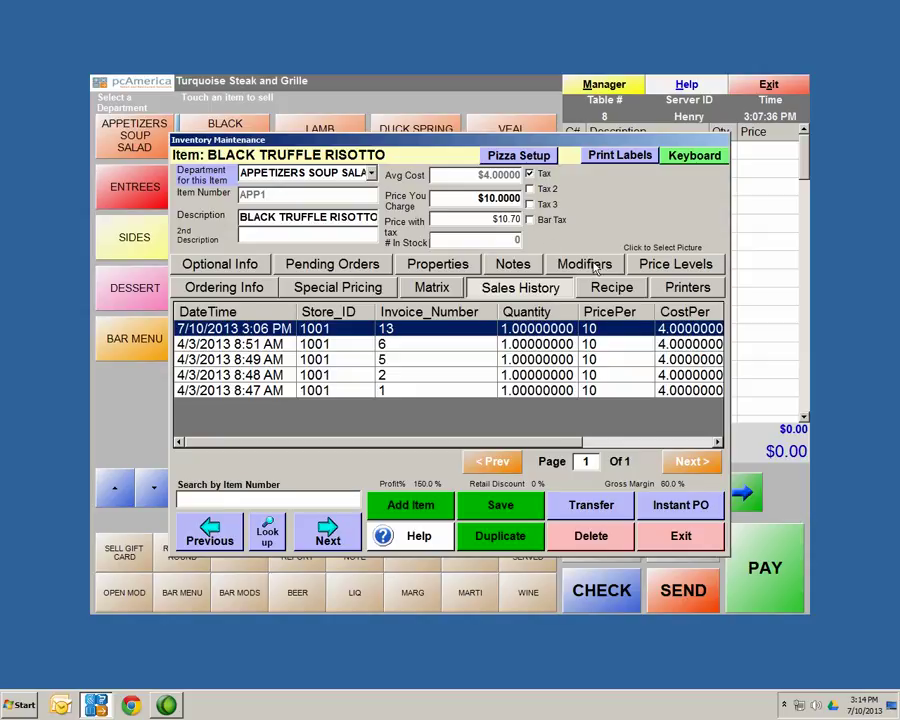
pyautogui.click(696, 290)
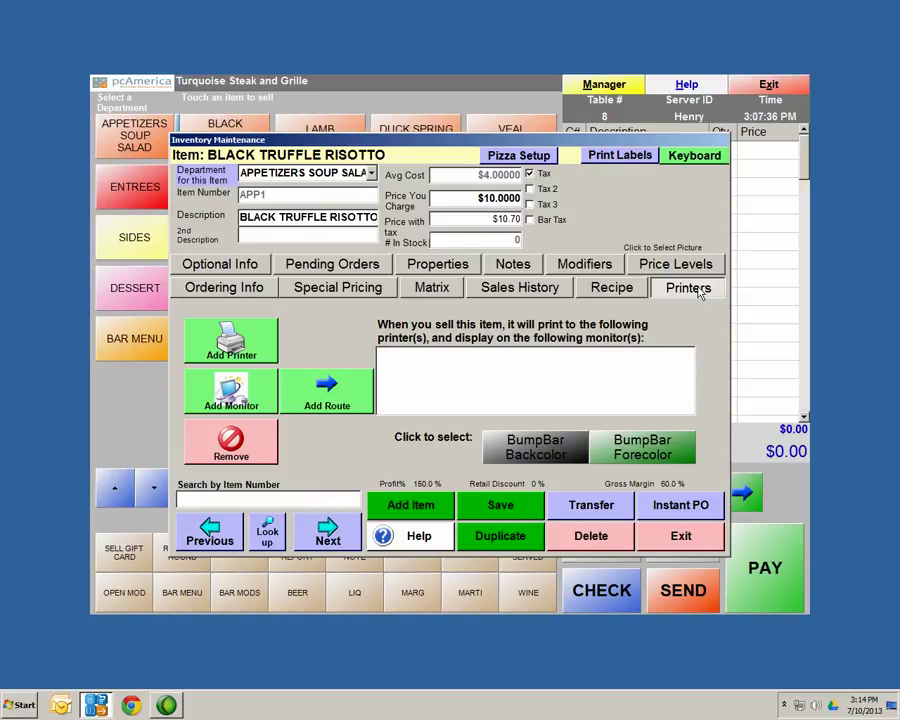
pyautogui.click(245, 340)
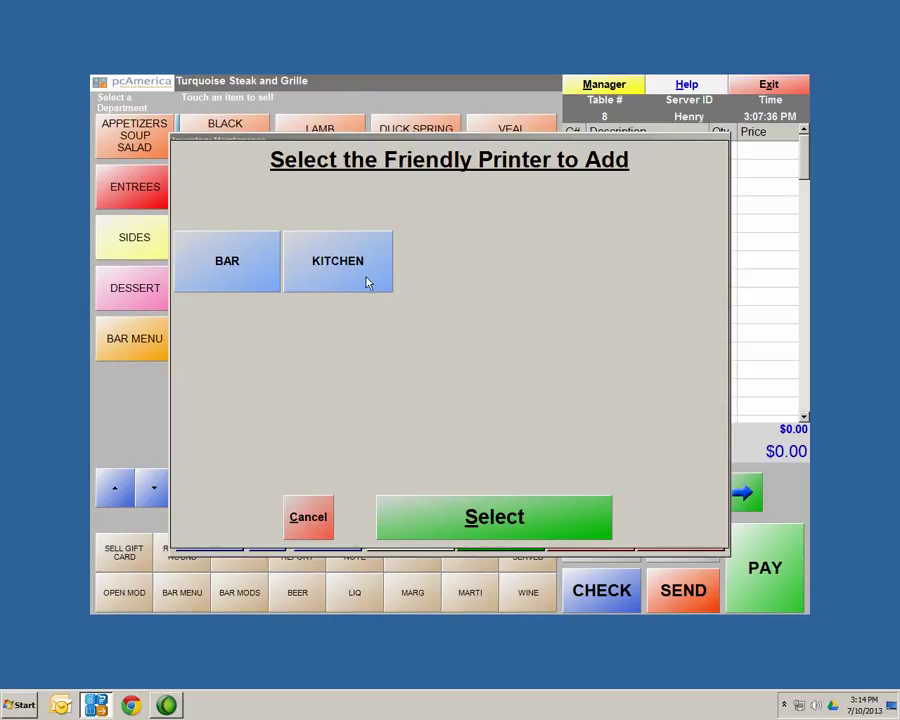
pyautogui.click(309, 533)
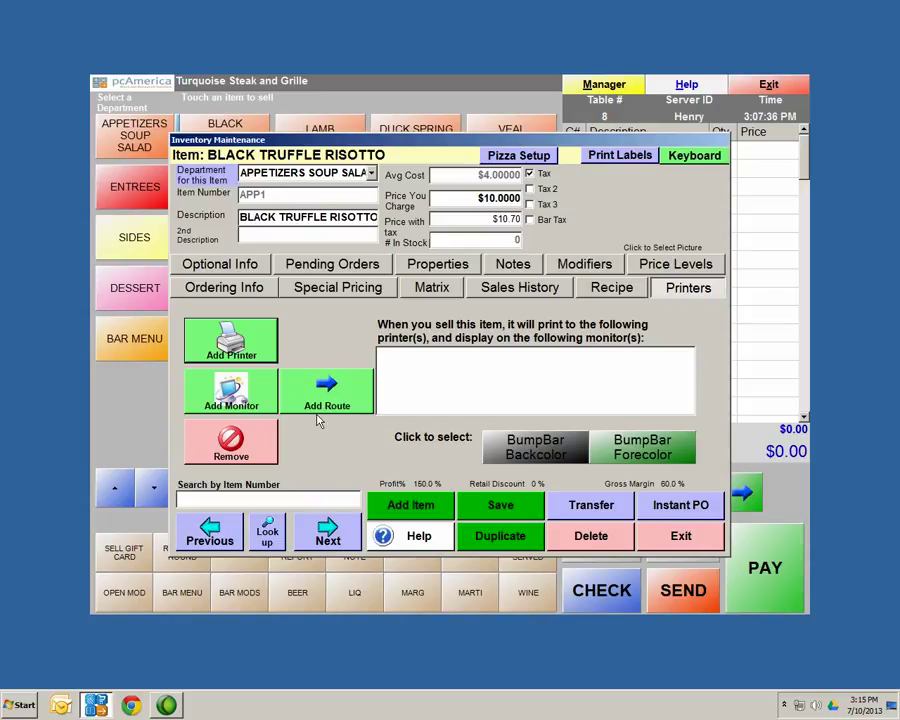
# - On Price Levels, set level C to 25 percent off and enable it
pyautogui.click(713, 264)
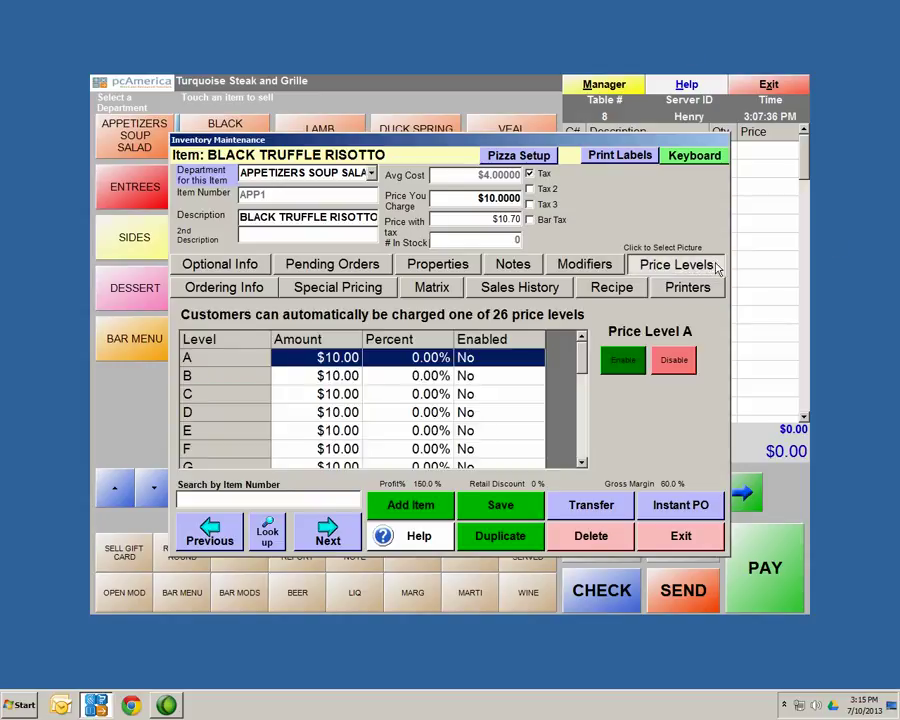
pyautogui.moveTo(580, 363)
pyautogui.mouseDown()
pyautogui.moveTo(590, 460)
pyautogui.moveTo(586, 356)
pyautogui.mouseUp()
pyautogui.click(411, 396)
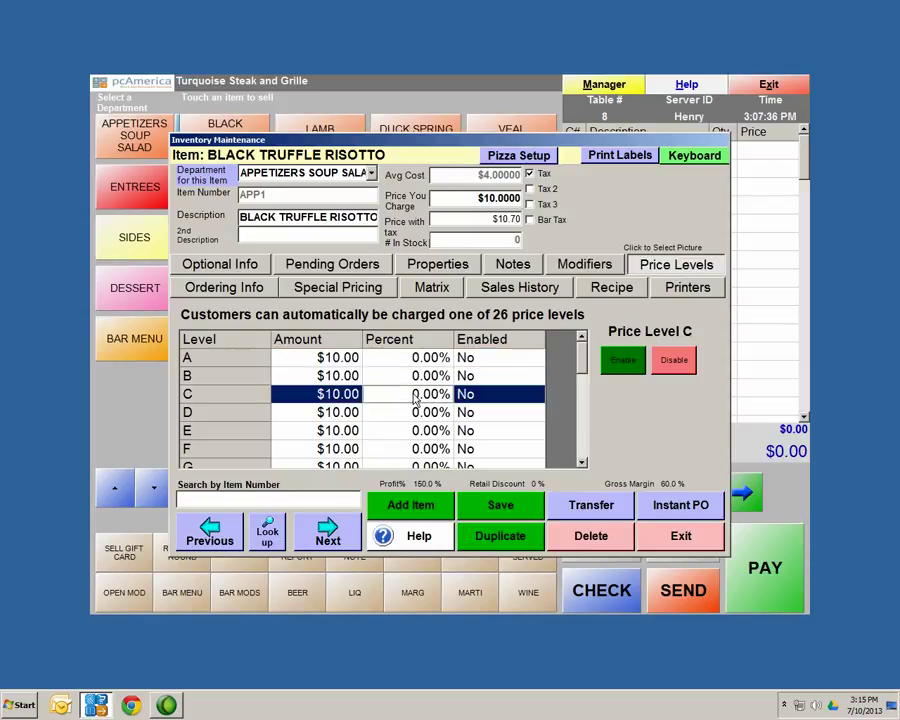
pyautogui.click(415, 394)
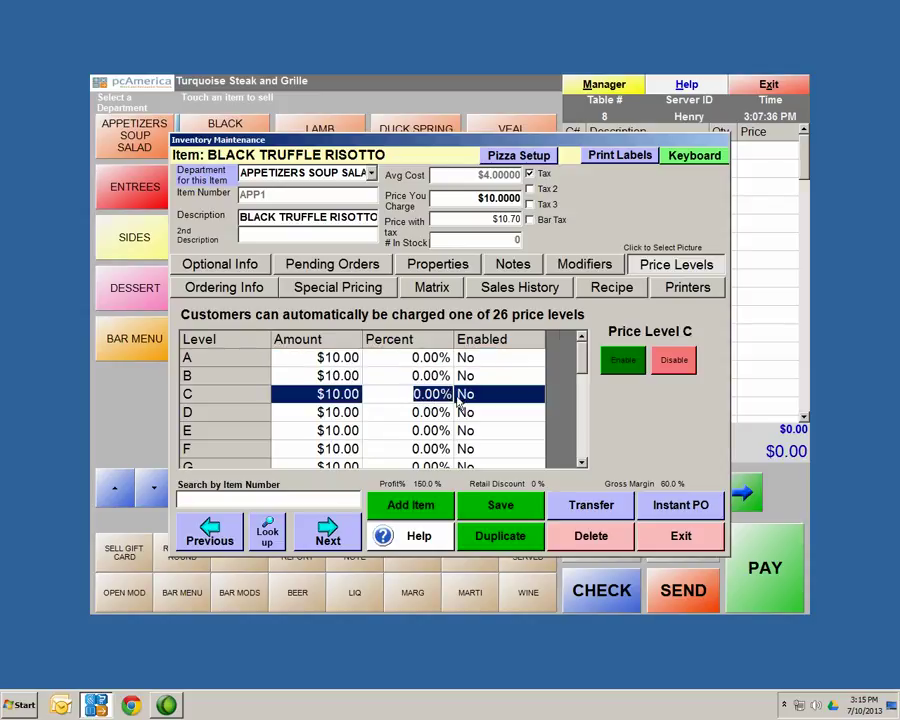
pyautogui.write('25')
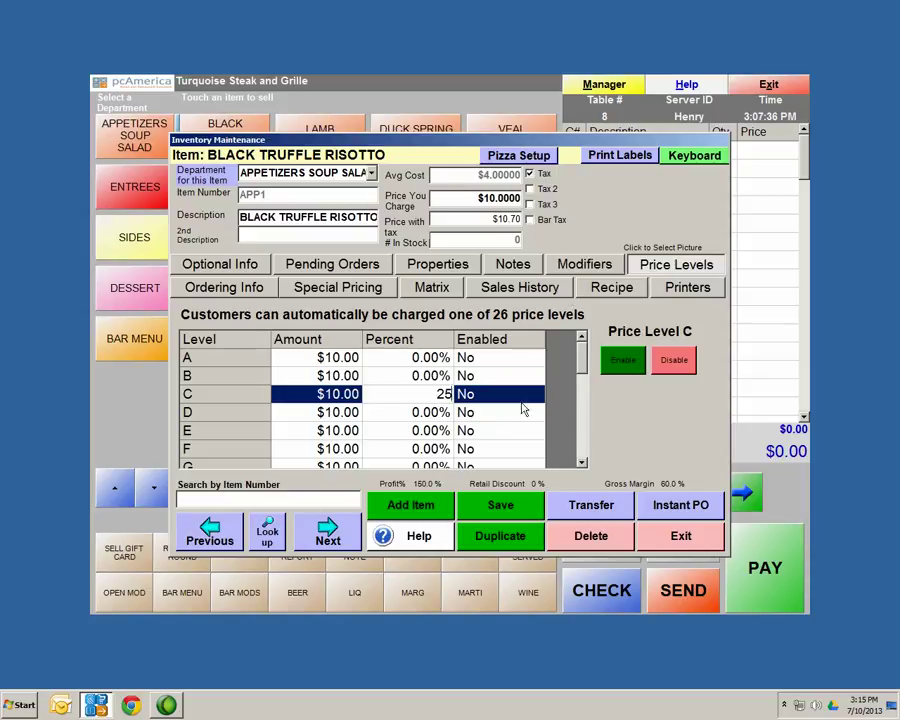
pyautogui.click(606, 361)
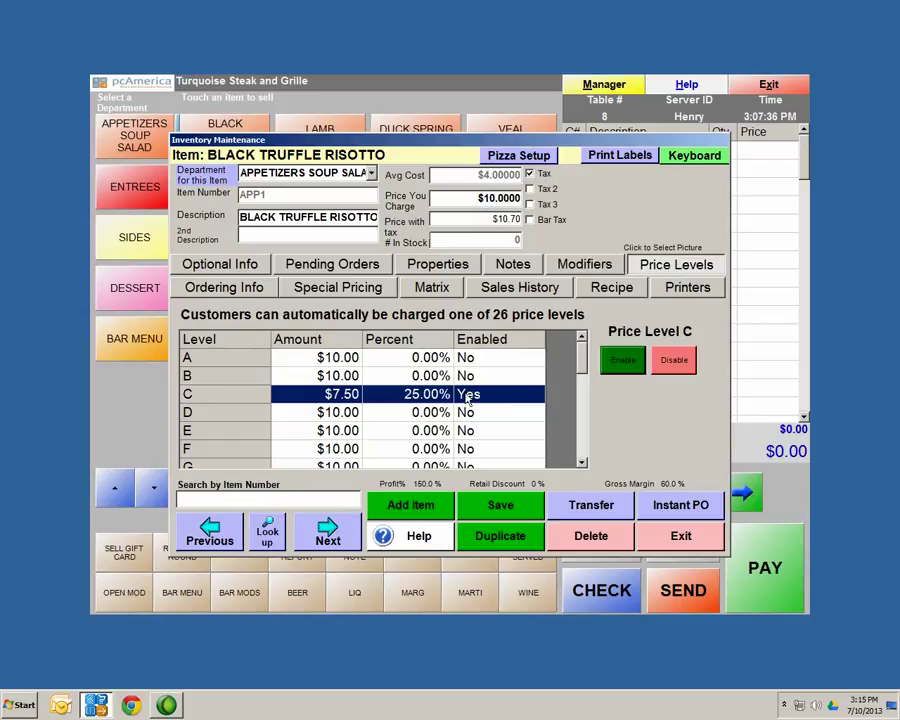
# - Set price level S to 25 percent off, enable it, and exit the item
pyautogui.moveTo(585, 358); pyautogui.dragTo(583, 420)
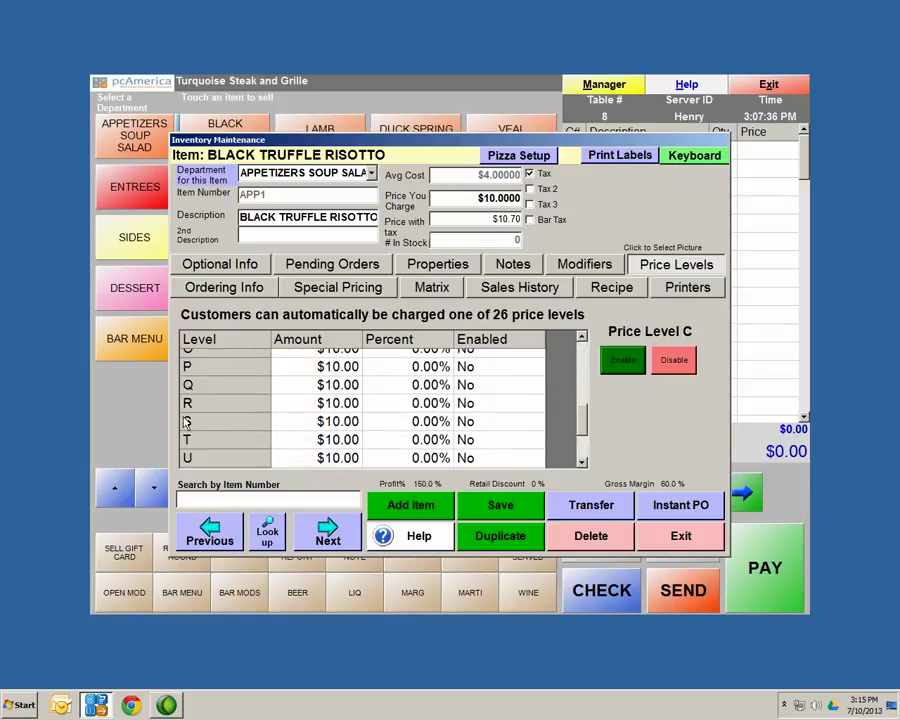
pyautogui.click(316, 421)
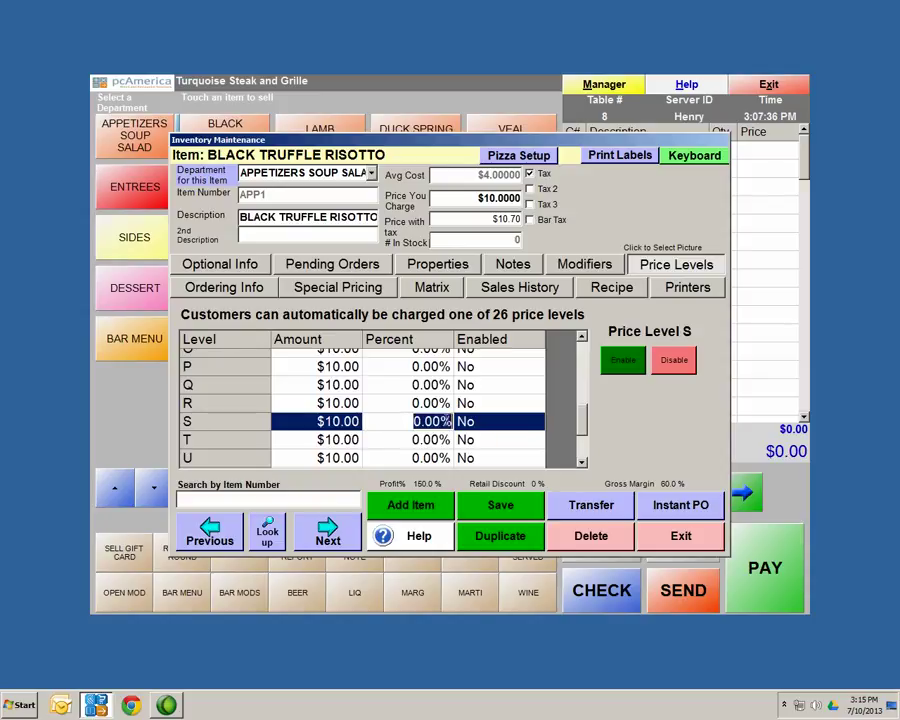
pyautogui.click(449, 421)
pyautogui.write('25')
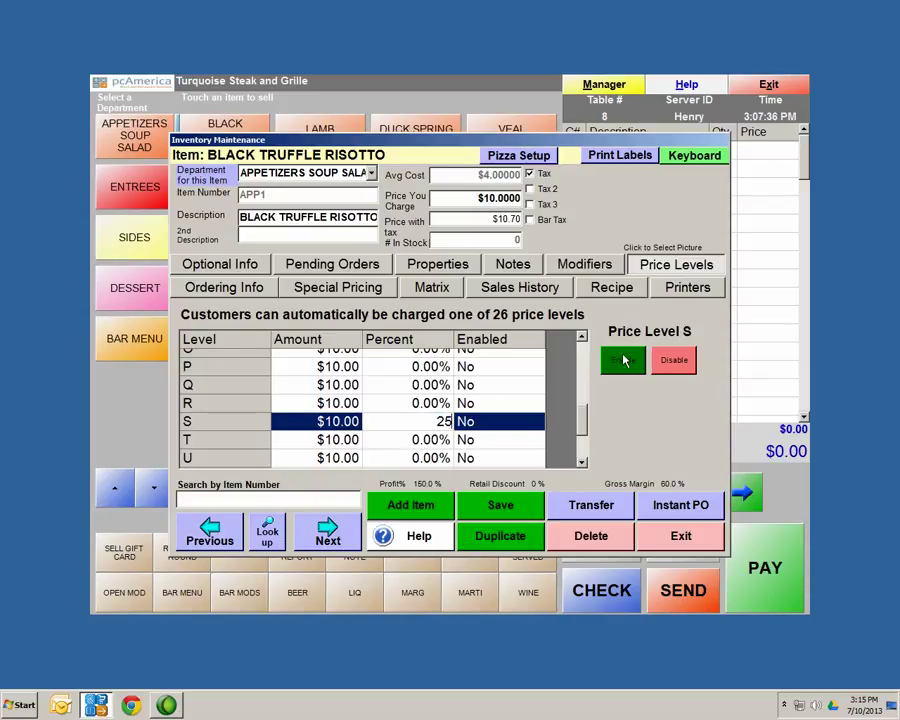
pyautogui.click(614, 362)
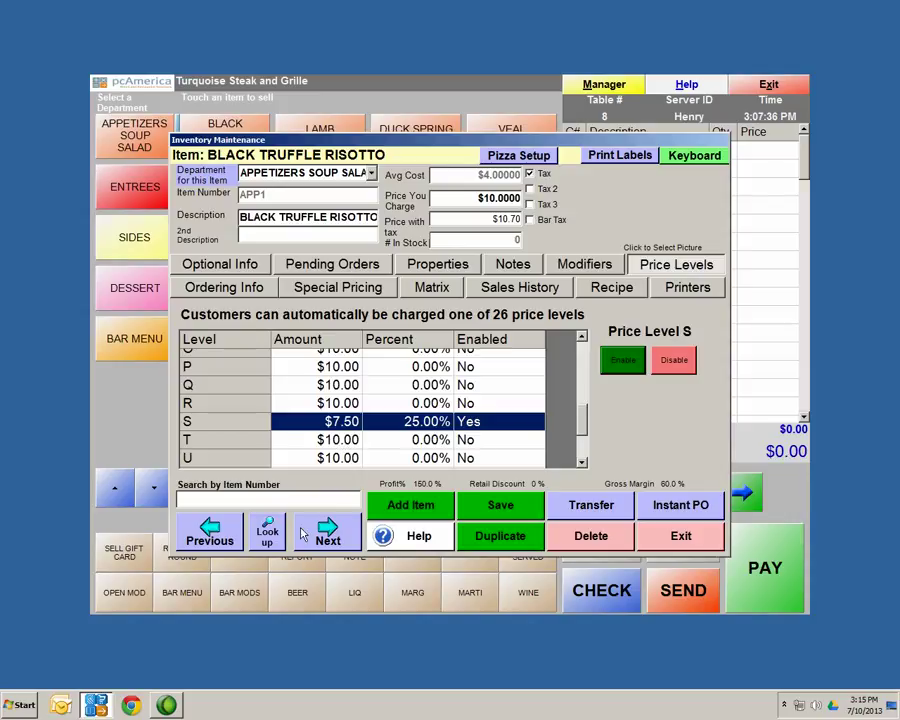
pyautogui.moveTo(588, 428); pyautogui.dragTo(583, 355)
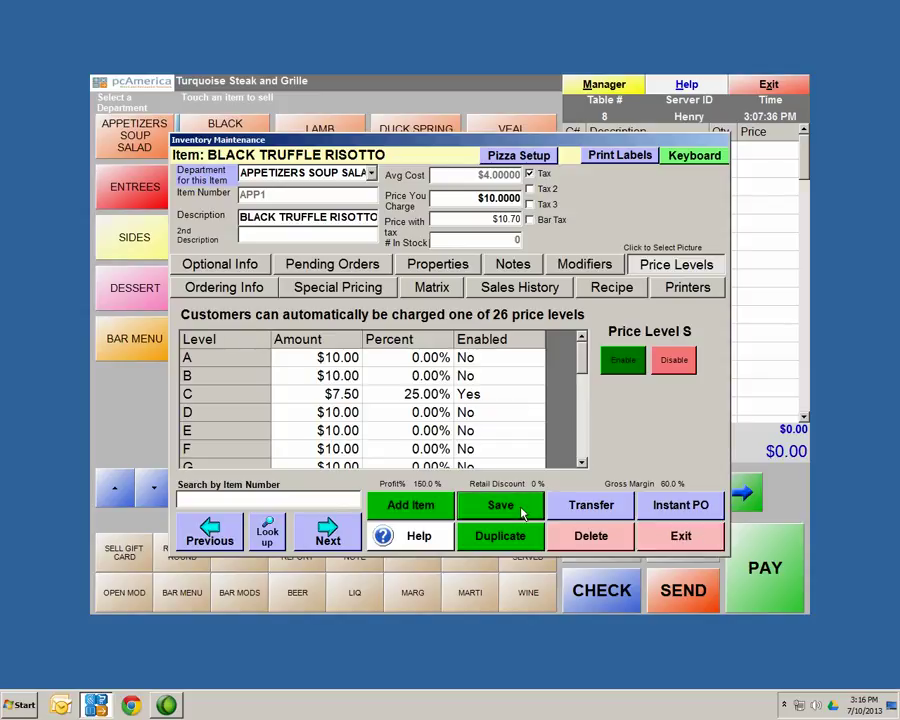
pyautogui.click(682, 537)
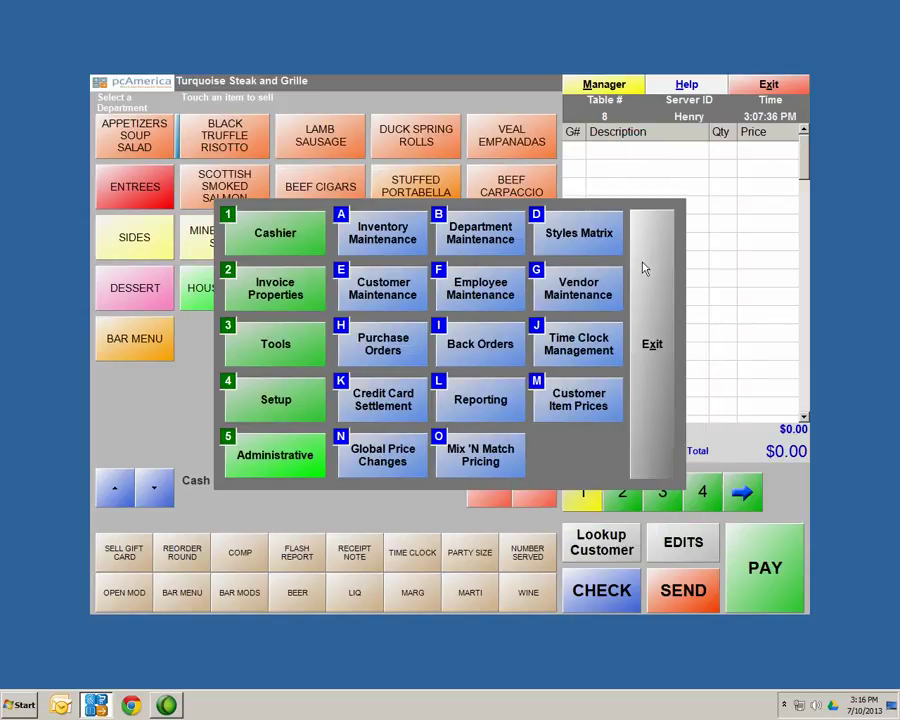
pyautogui.click(390, 289)
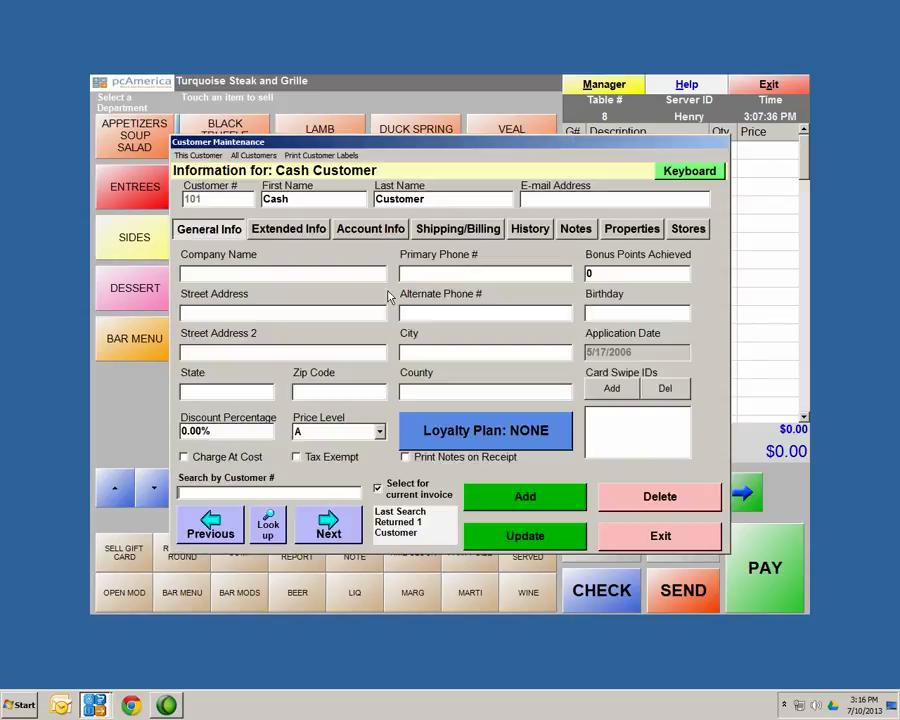
pyautogui.click(379, 432)
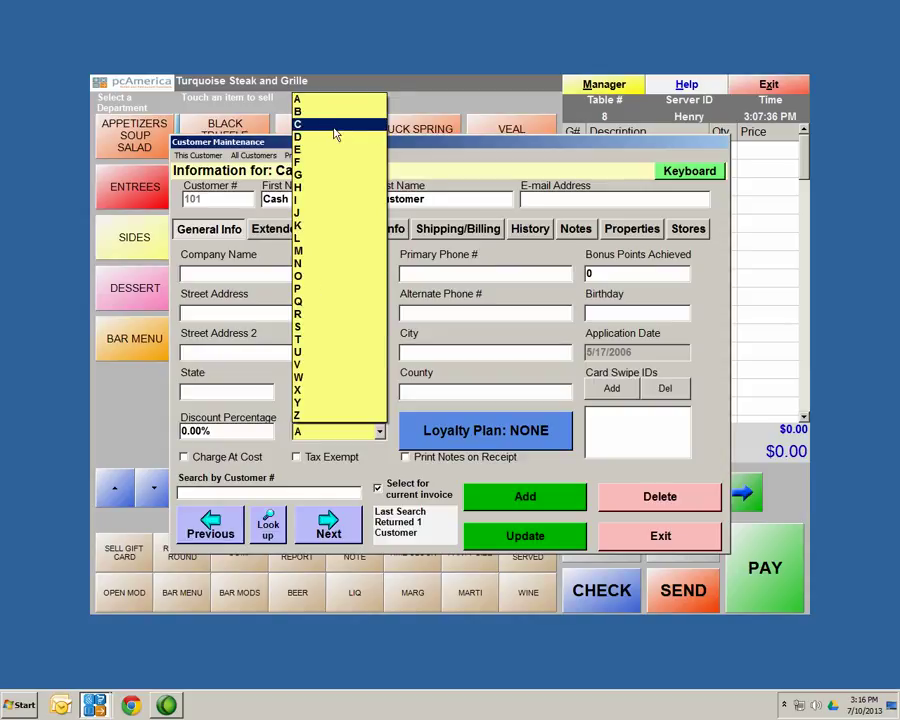
pyautogui.click(626, 496)
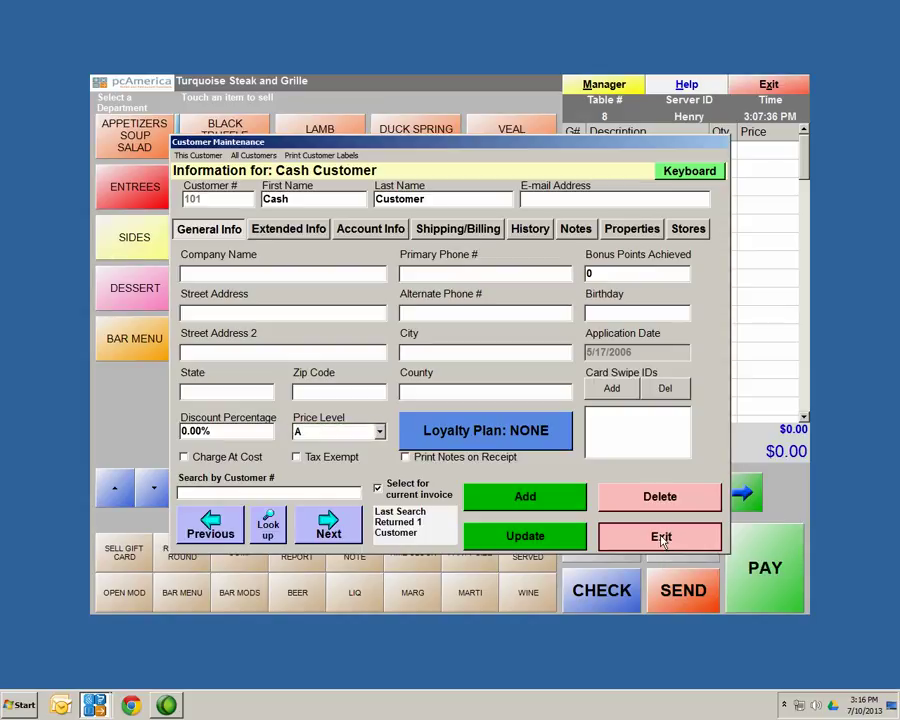
pyautogui.click(661, 537)
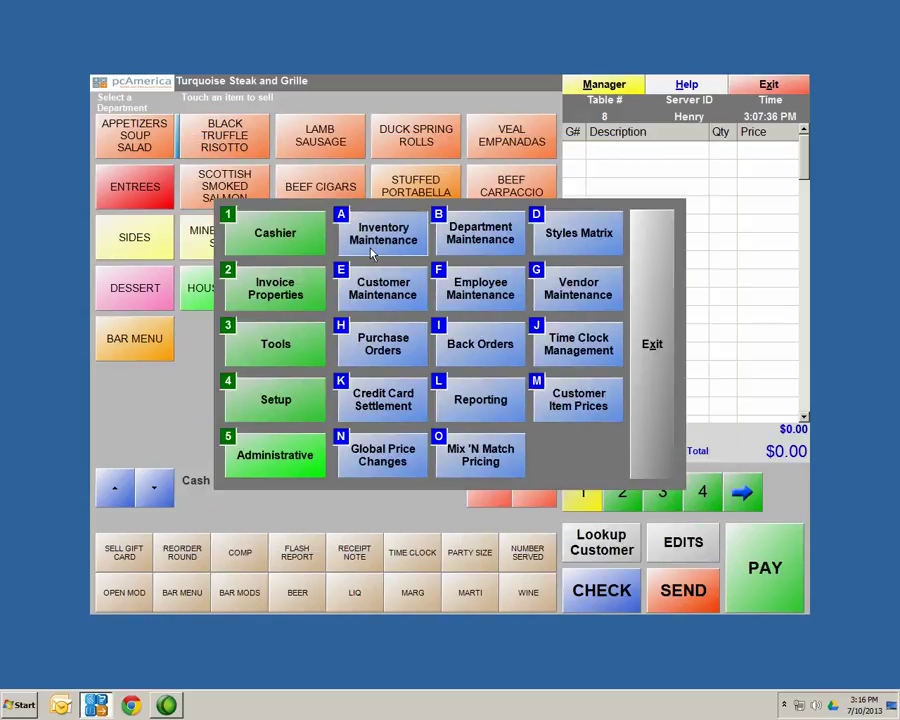
# - Reopen Inventory Maintenance on BLACK TRUFFLE RISOTTO and view its empty Notes page
pyautogui.click(372, 253)
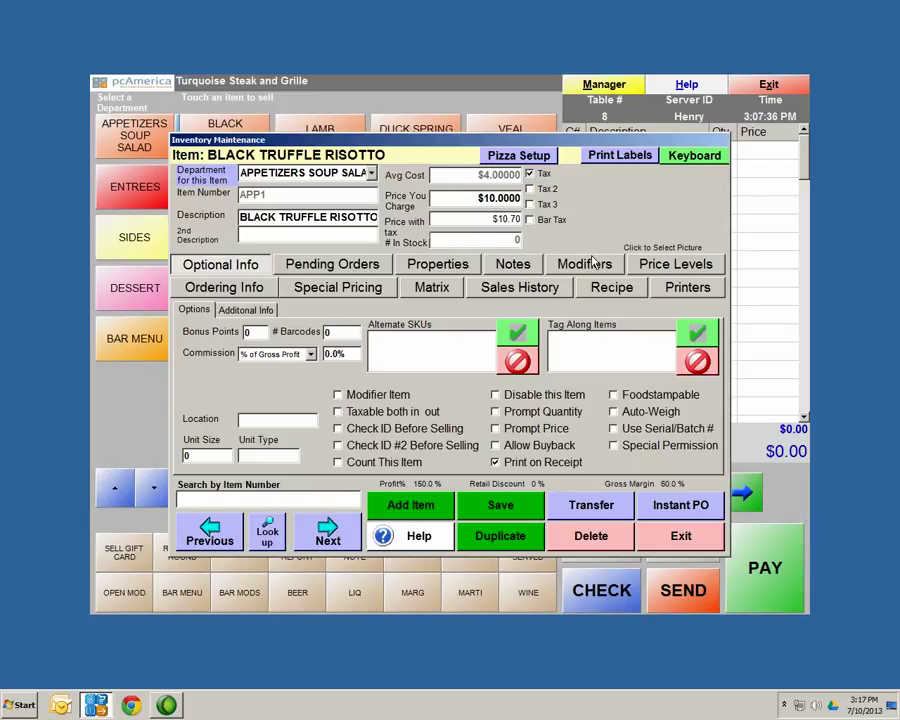
pyautogui.click(535, 266)
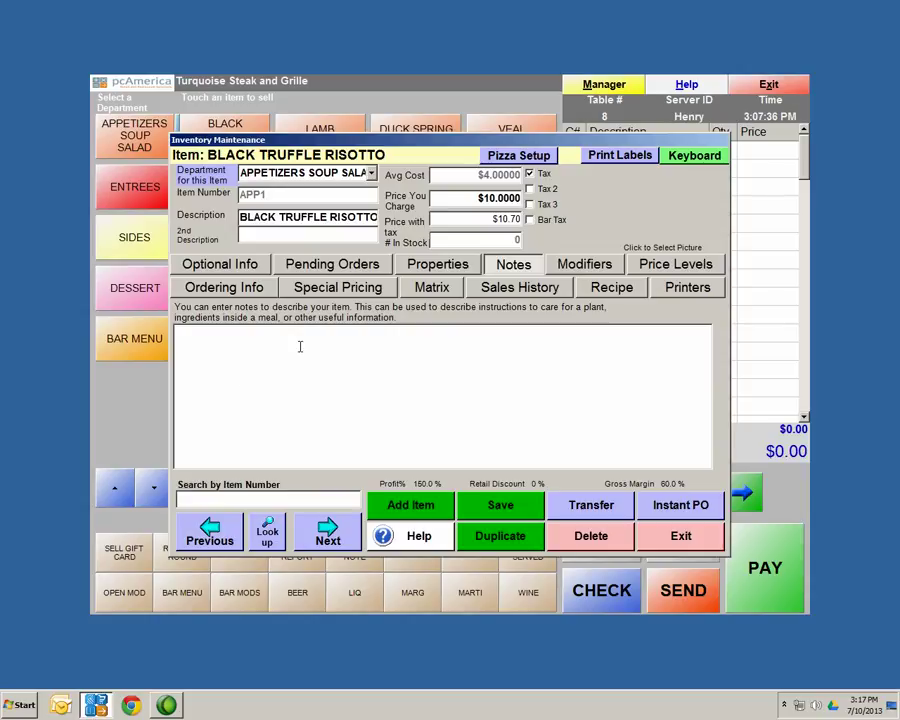
# - Return to Optional Info and start adding a new inventory item
pyautogui.click(220, 264)
pyautogui.click(418, 511)
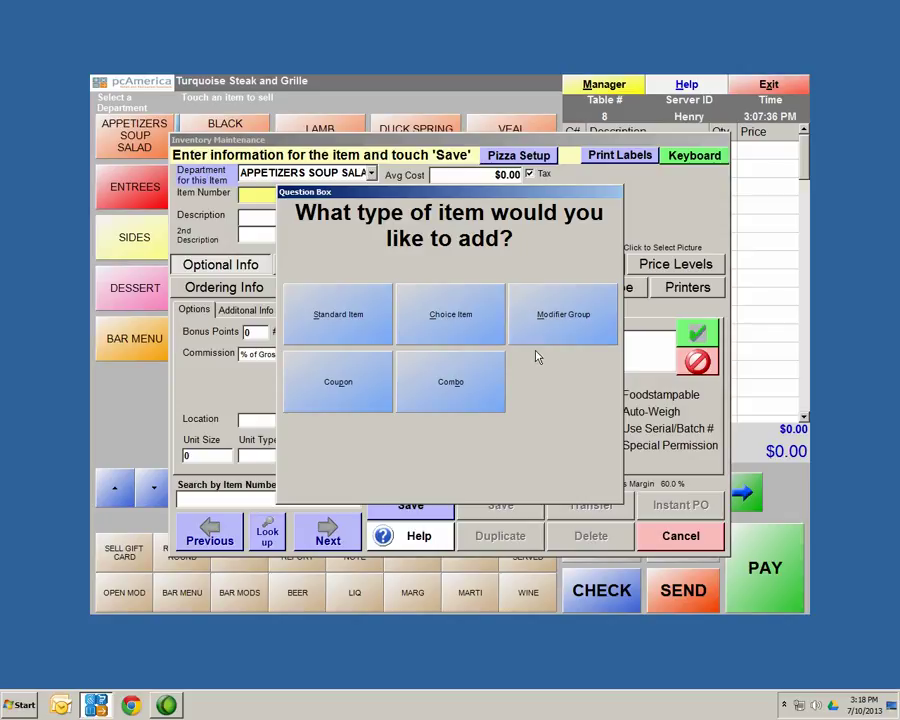
# - Create a standard item in the Burger department, numbered and described 'Cheese Burger'
pyautogui.click(301, 318)
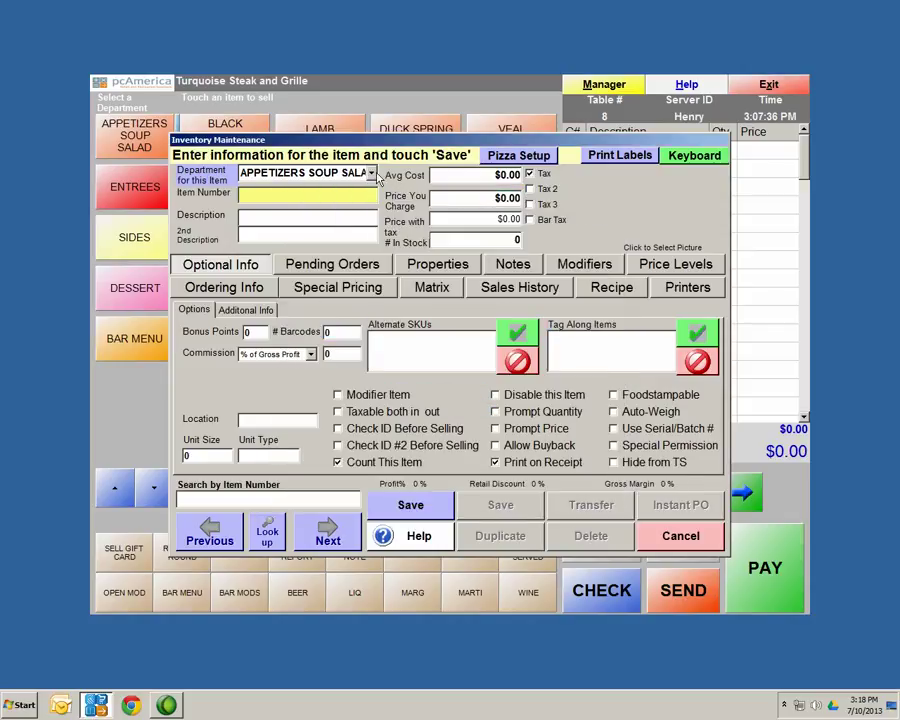
pyautogui.click(371, 175)
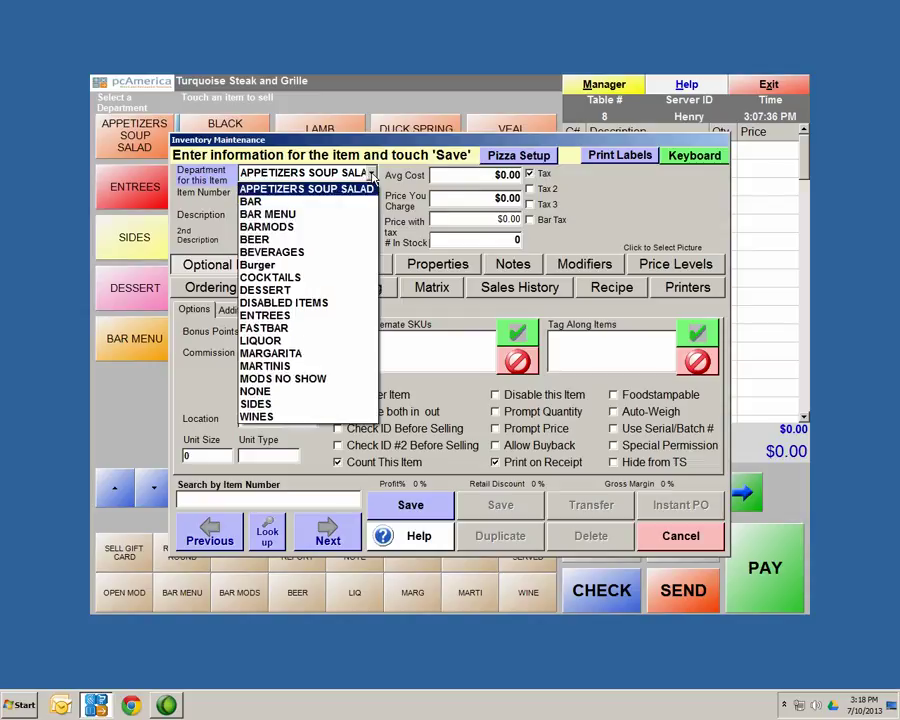
pyautogui.click(280, 266)
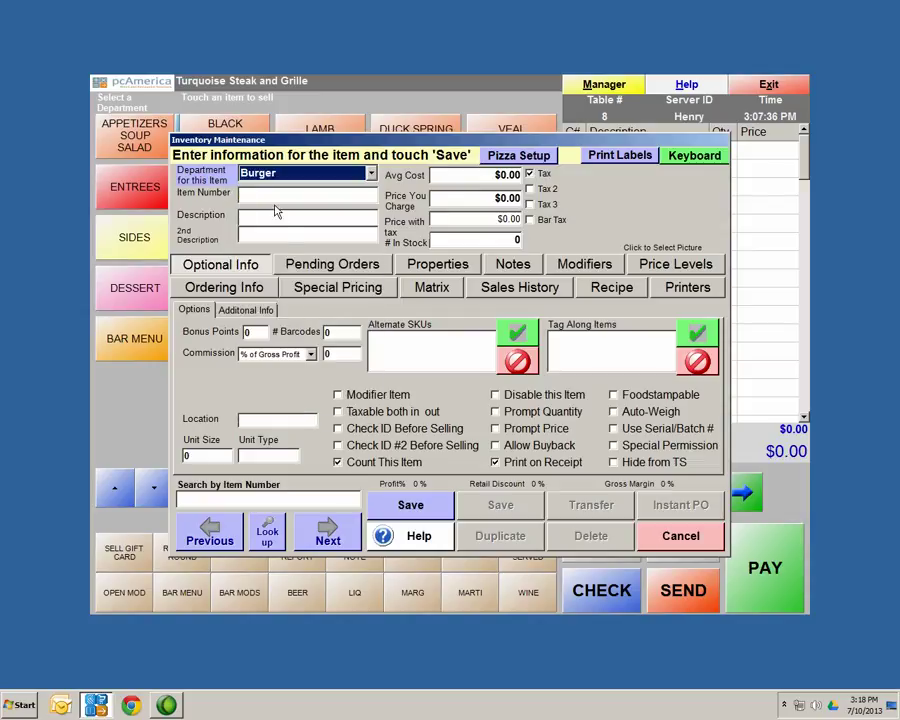
pyautogui.click(270, 195)
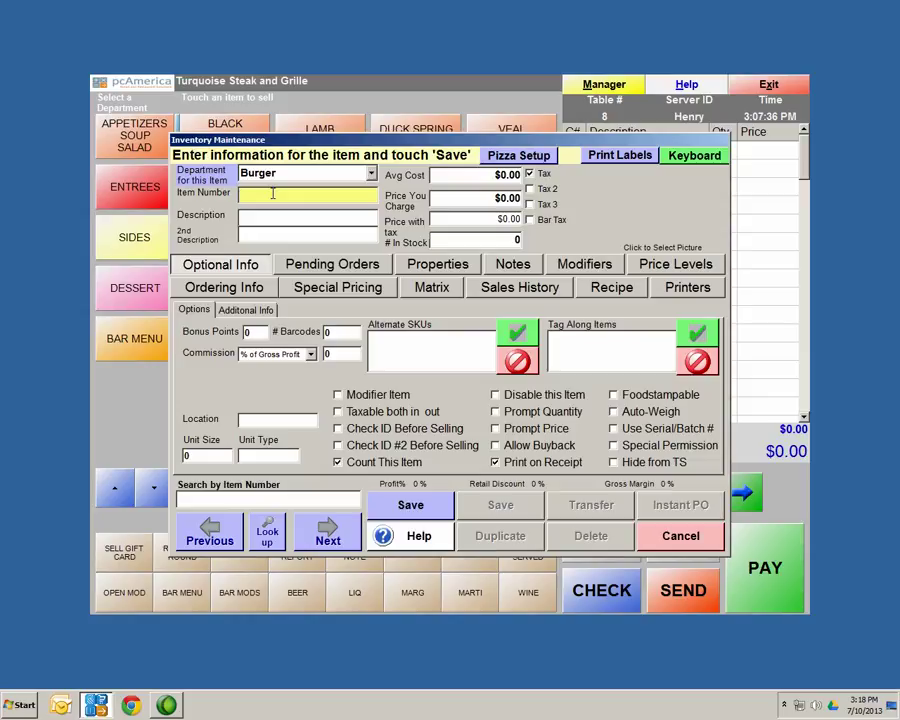
pyautogui.write('Cheese')
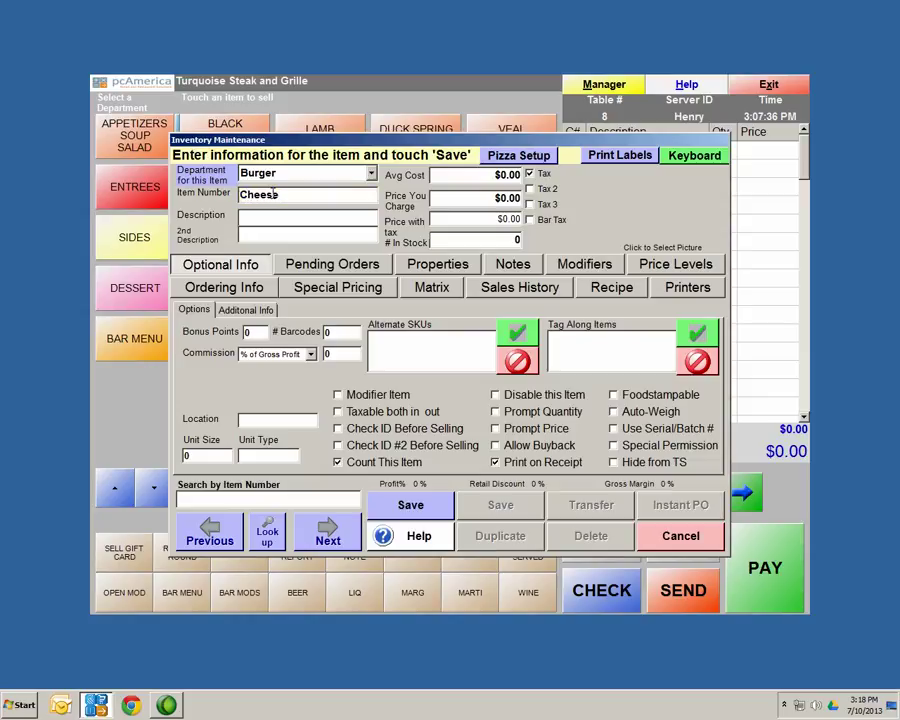
pyautogui.write(' Burger')
pyautogui.press('Tab')
pyautogui.write('Cheese Burger')
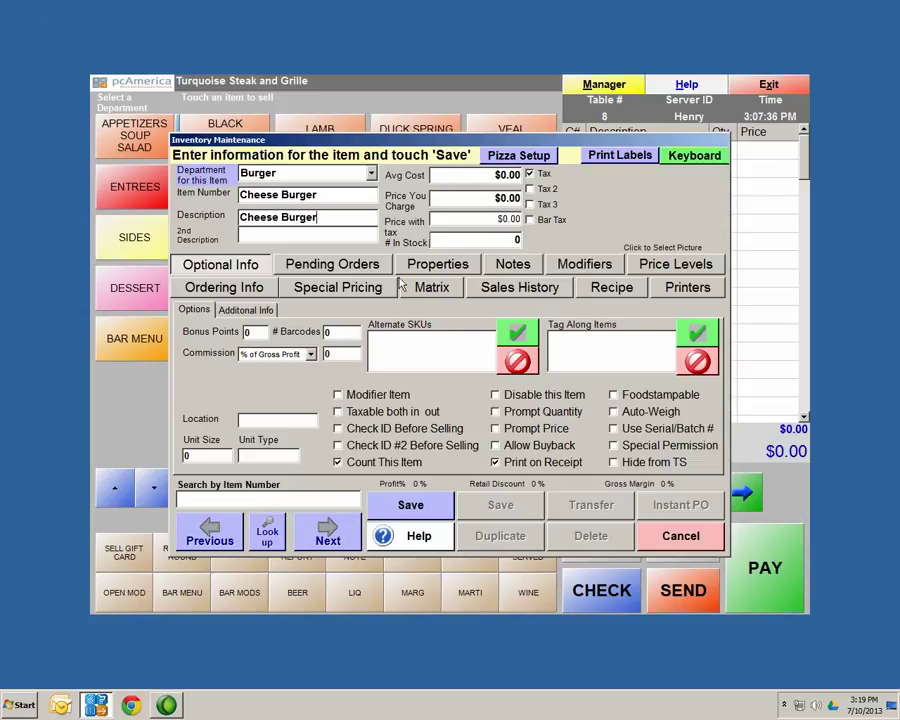
# - Give it average cost 5 and price $10.00, stop counting stock, and save
pyautogui.click(501, 175)
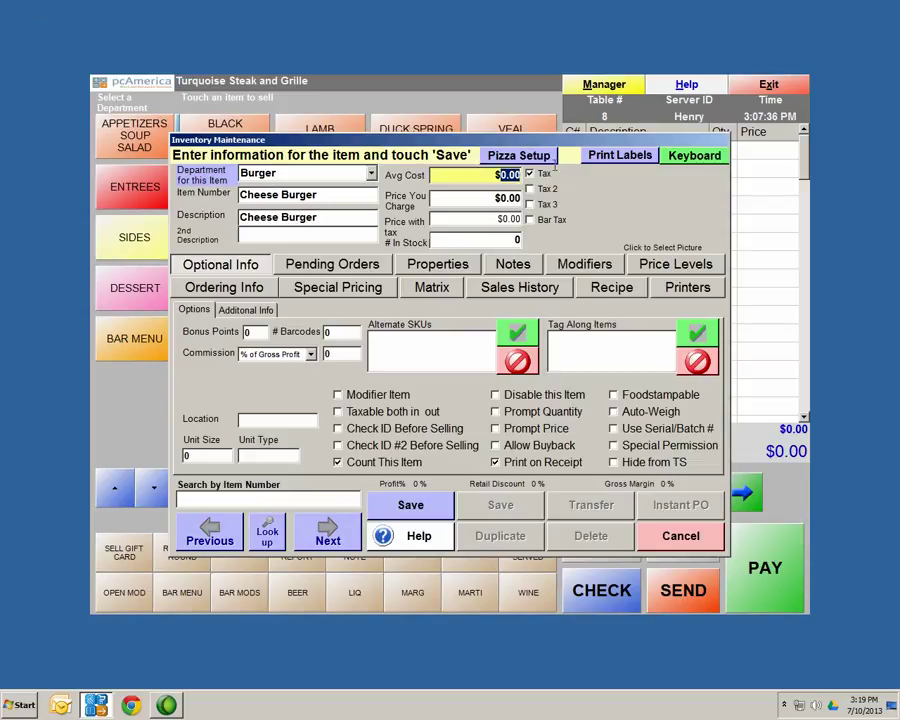
pyautogui.write('5')
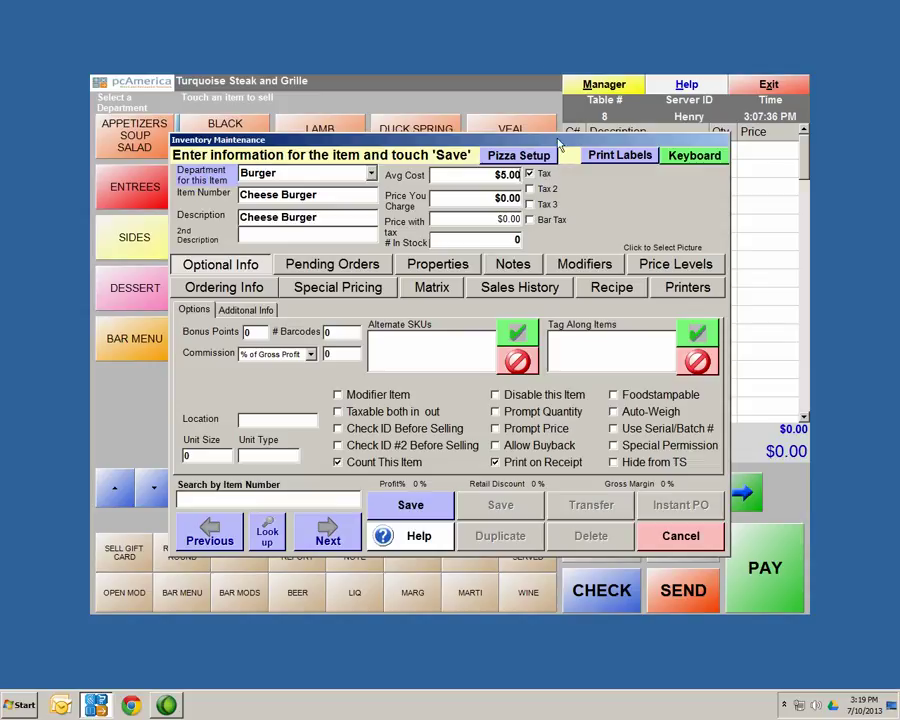
pyautogui.click(505, 197)
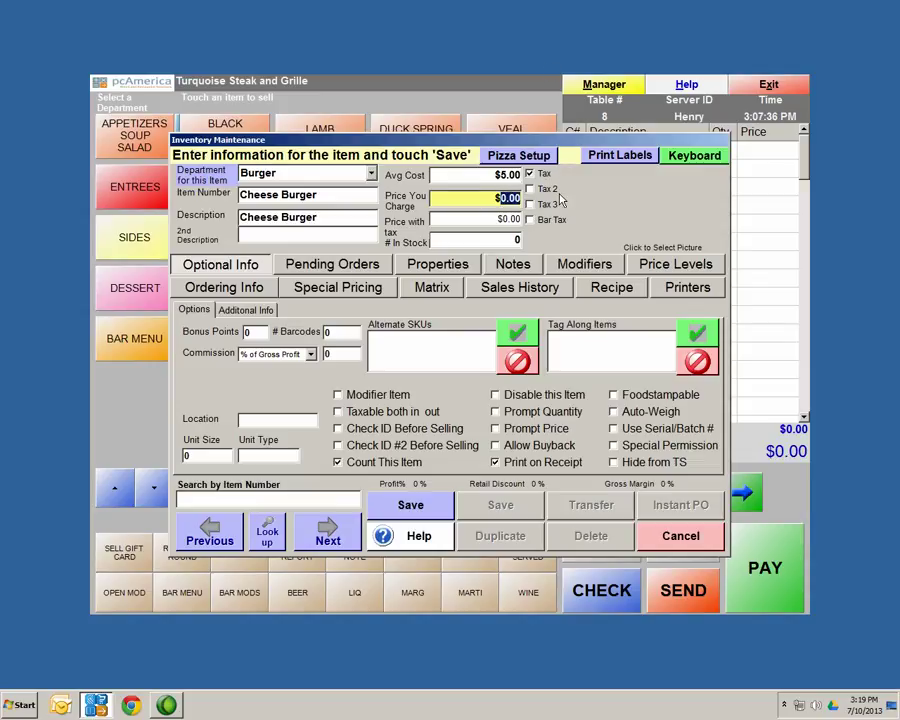
pyautogui.write('10.')
pyautogui.press('Tab')
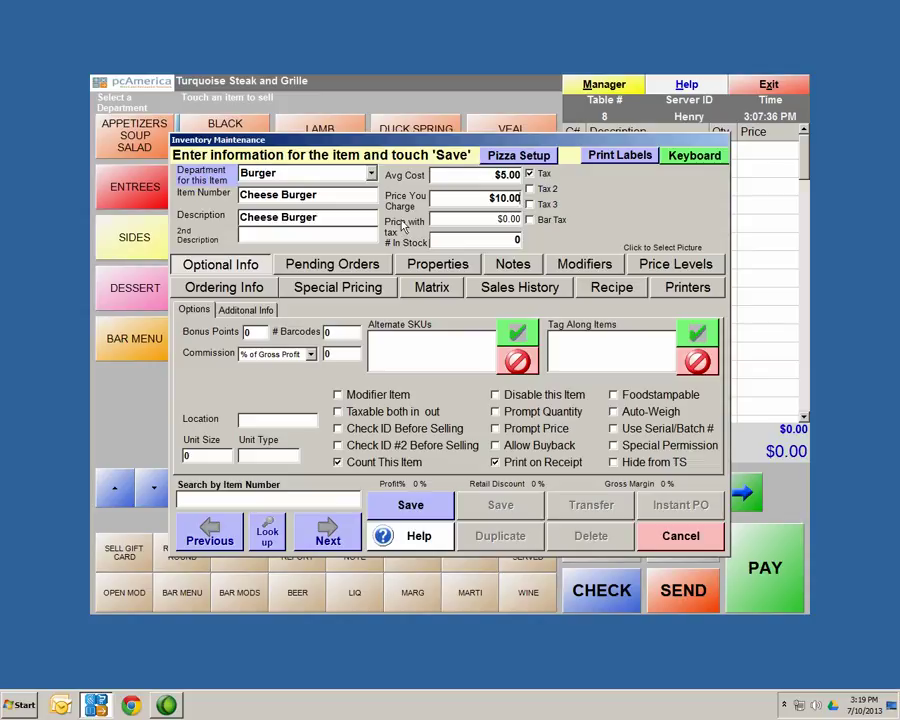
pyautogui.click(490, 219)
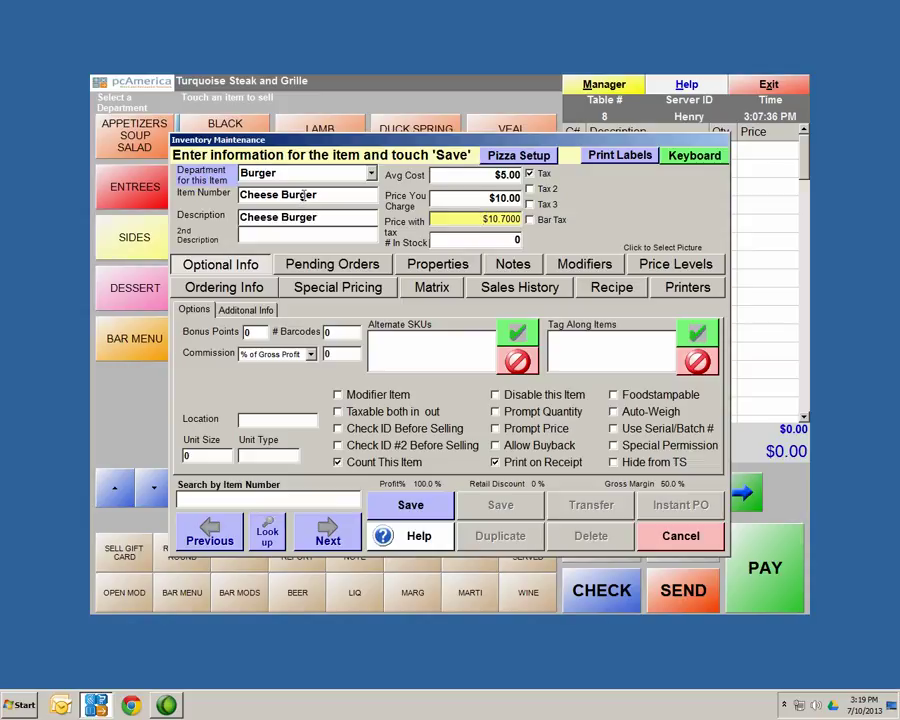
pyautogui.click(378, 465)
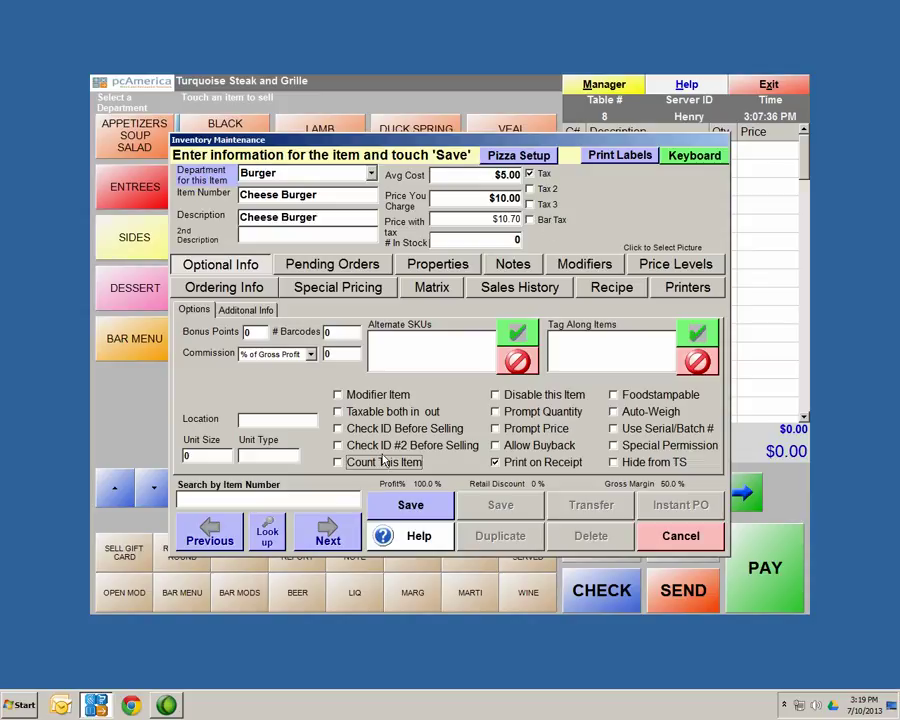
pyautogui.click(416, 507)
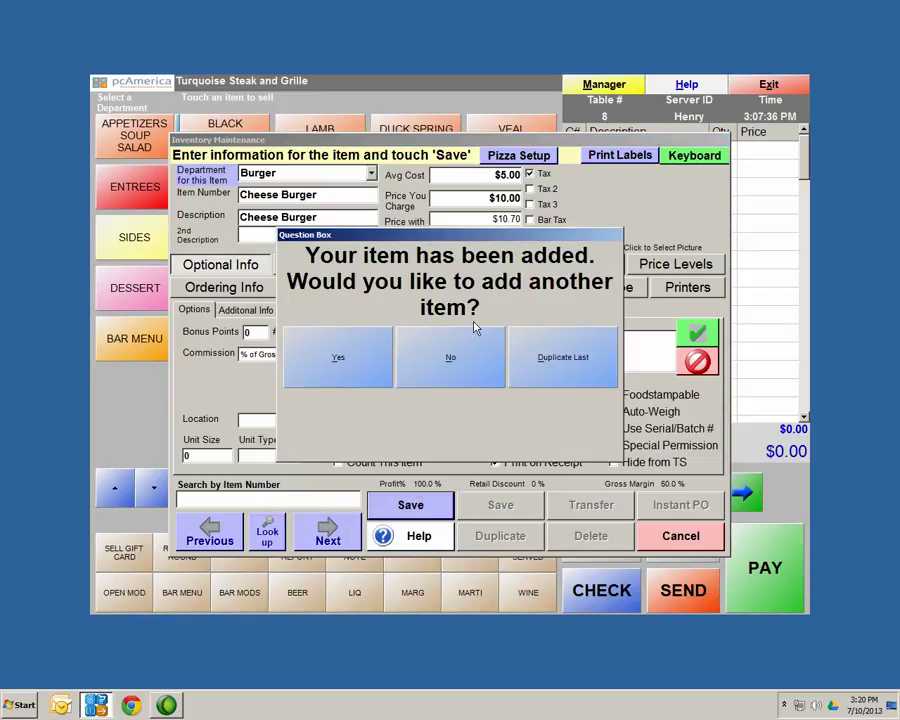
# - Decline another item, save Cheese Burger, and exit Inventory Maintenance and the Manager menu
pyautogui.click(451, 358)
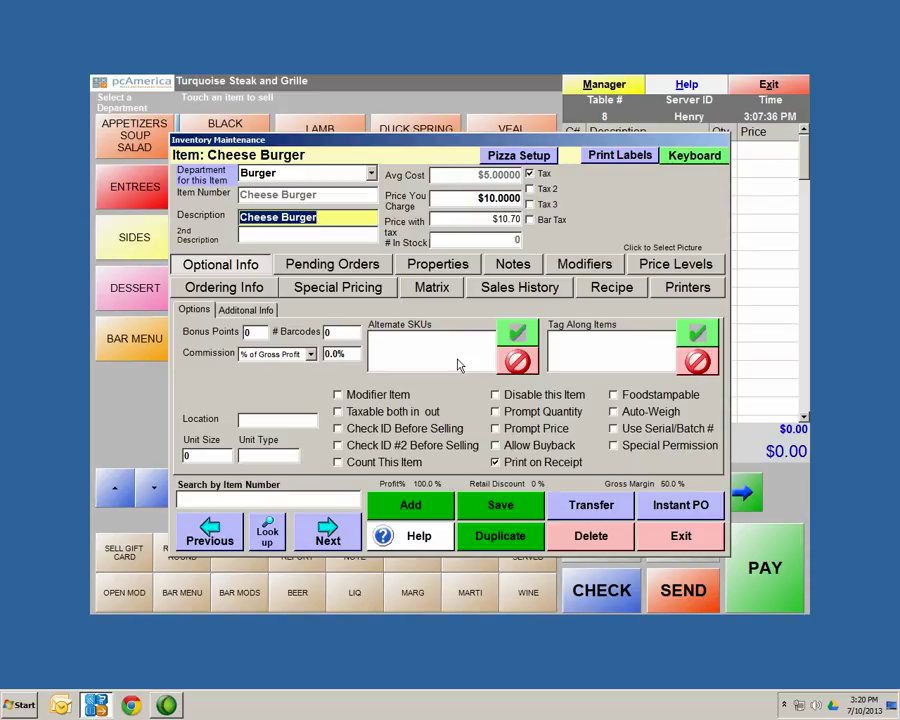
pyautogui.click(530, 504)
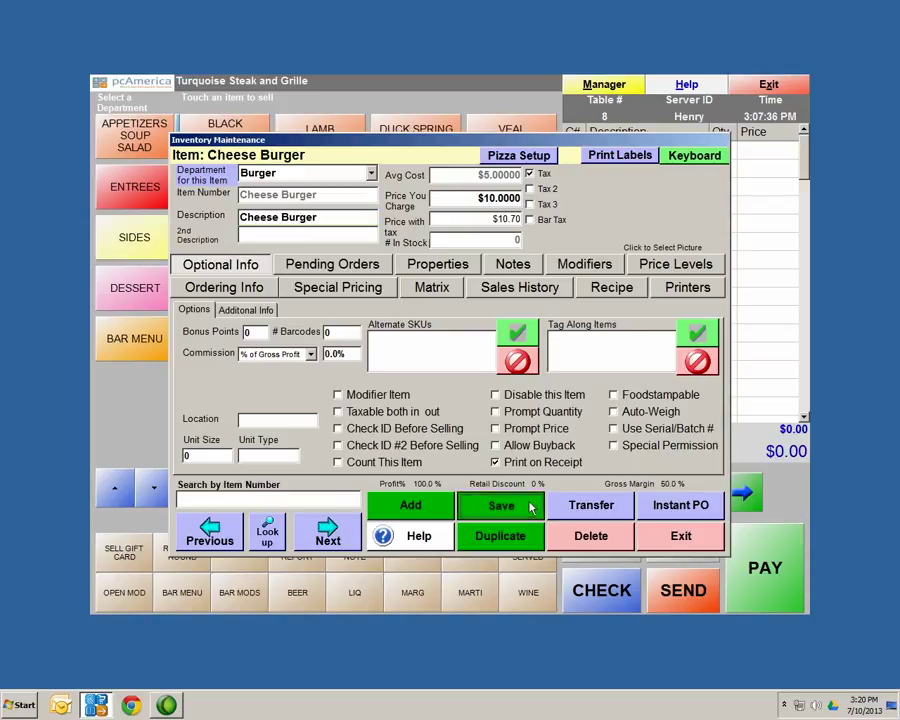
pyautogui.click(684, 537)
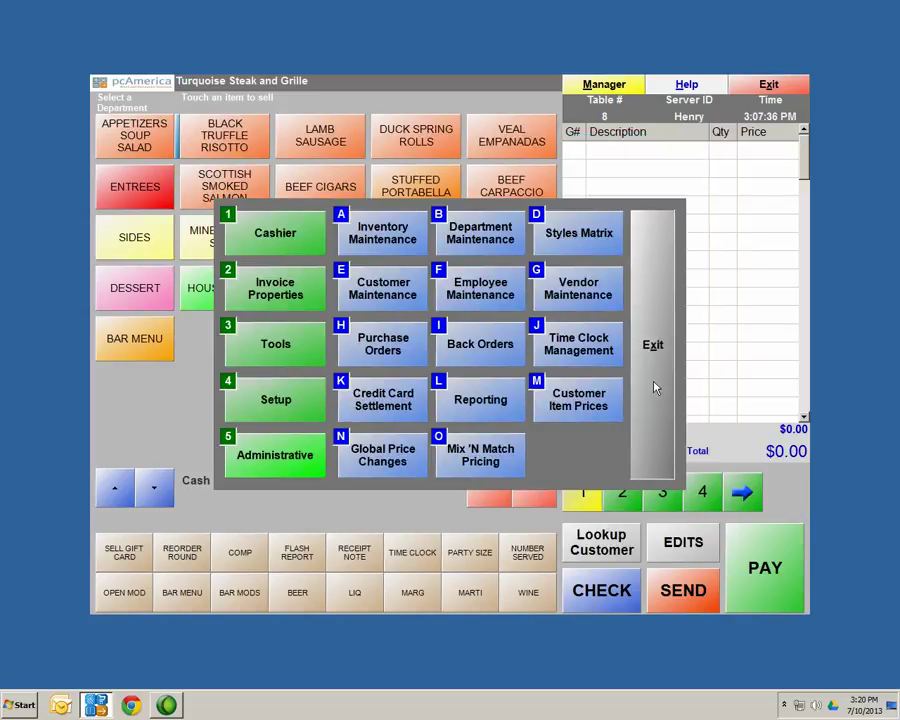
pyautogui.click(655, 377)
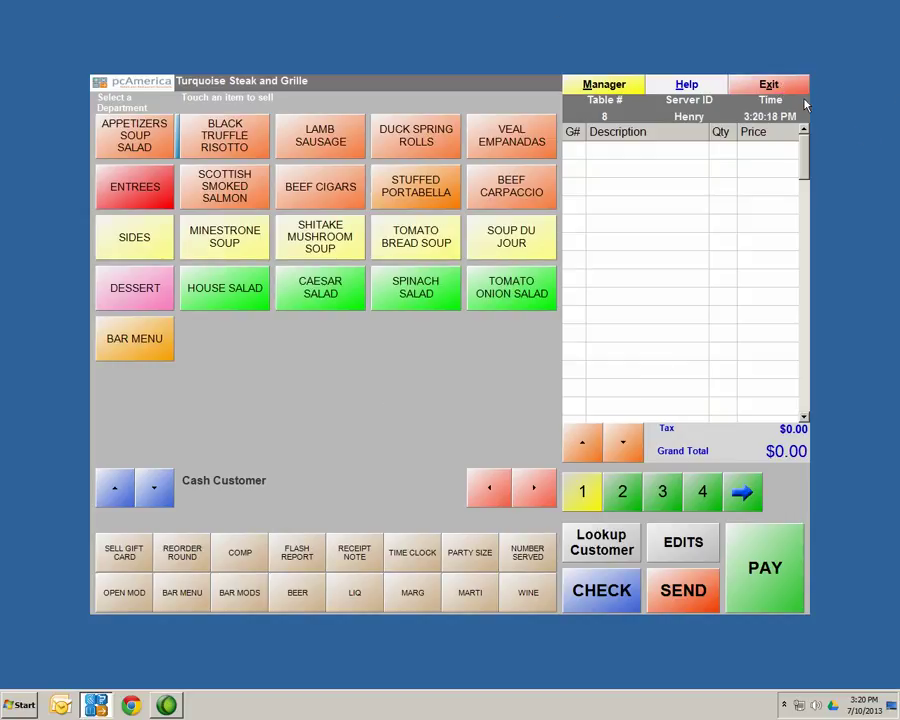
# - Start a one-guest order at table 8 and add a Cheese Burger ($10.70 with tax)
pyautogui.click(768, 84)
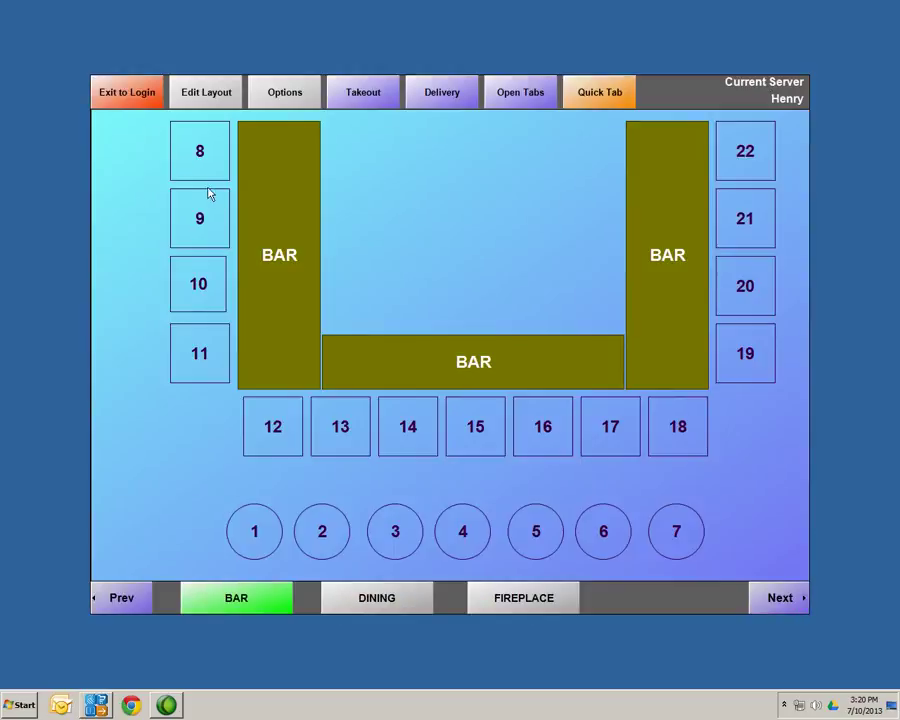
pyautogui.click(207, 168)
pyautogui.click(229, 278)
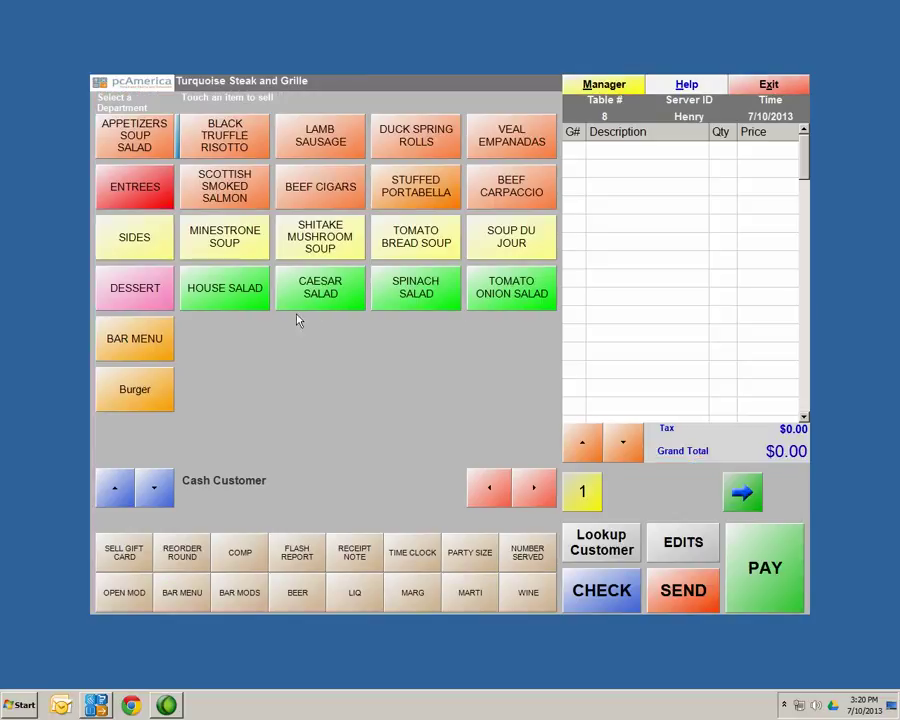
pyautogui.click(146, 405)
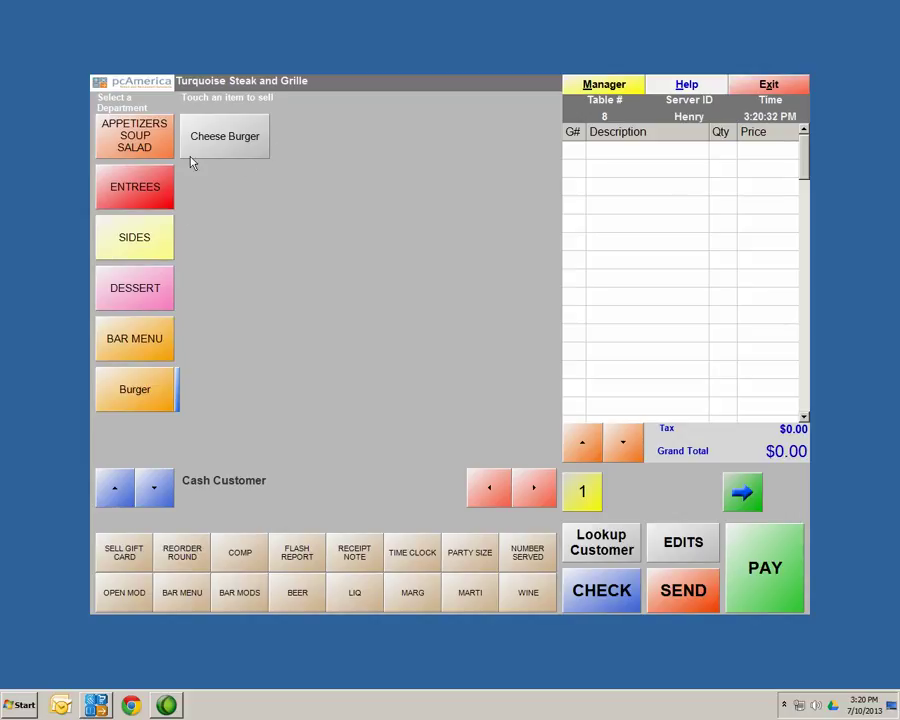
pyautogui.click(220, 145)
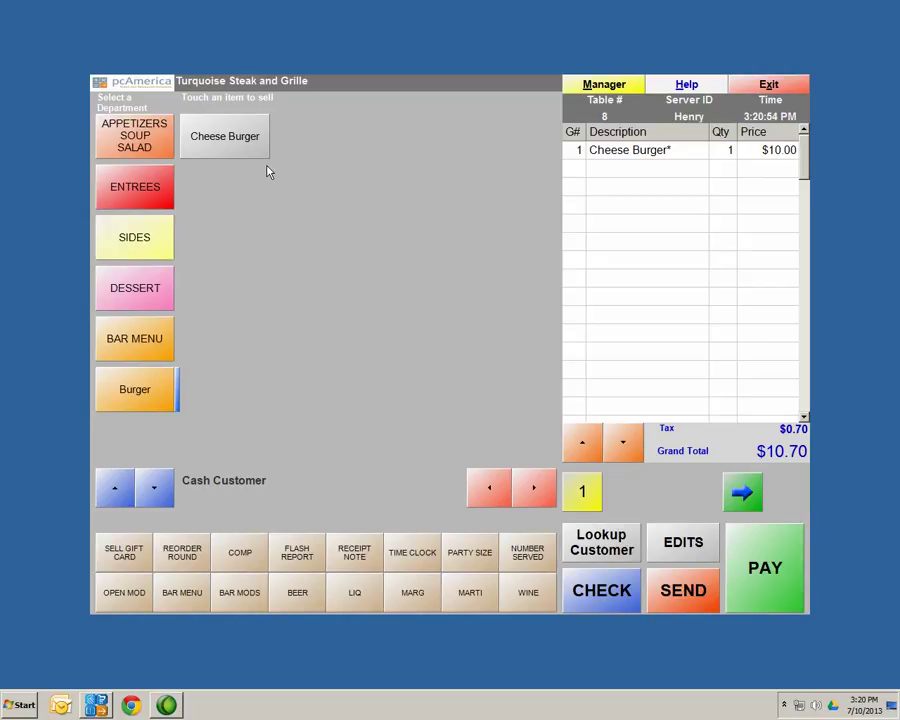
# - Open Inventory Maintenance via Manager > Administrative and begin adding a new item
pyautogui.click(600, 84)
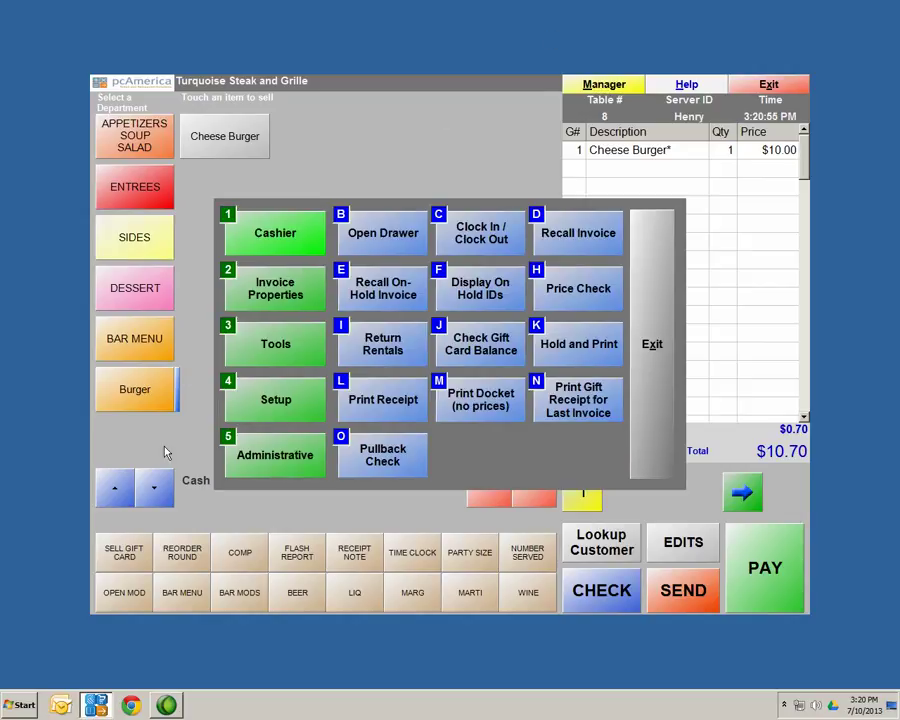
pyautogui.click(259, 468)
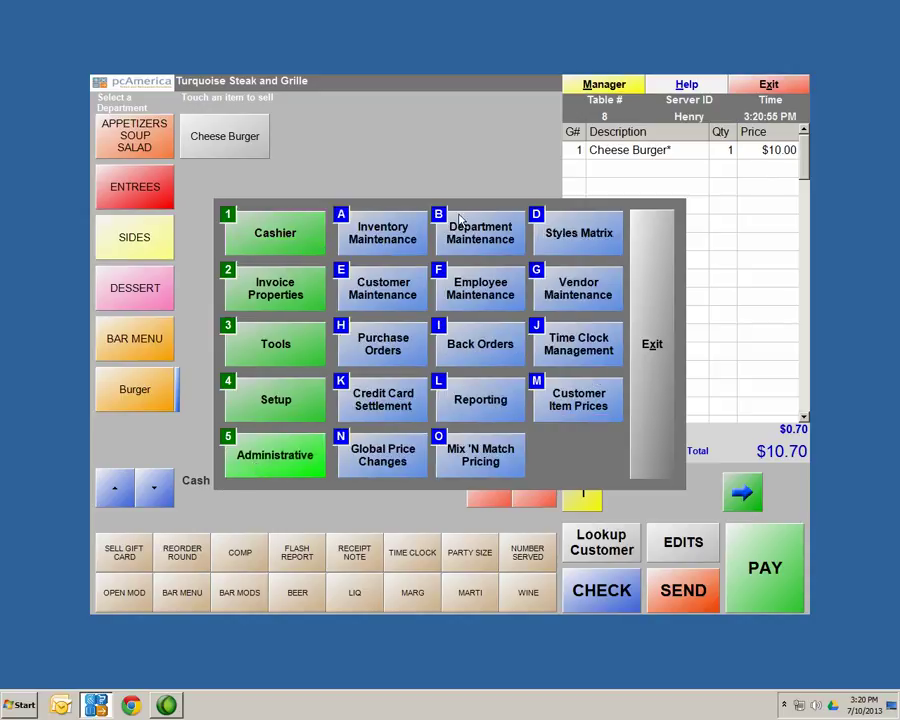
pyautogui.click(392, 232)
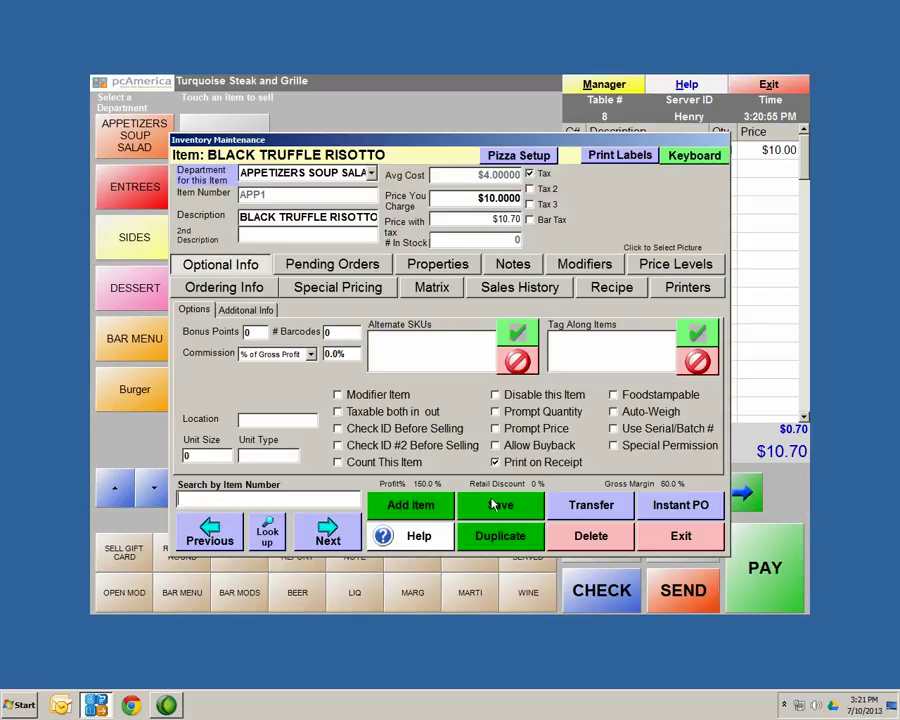
pyautogui.click(411, 506)
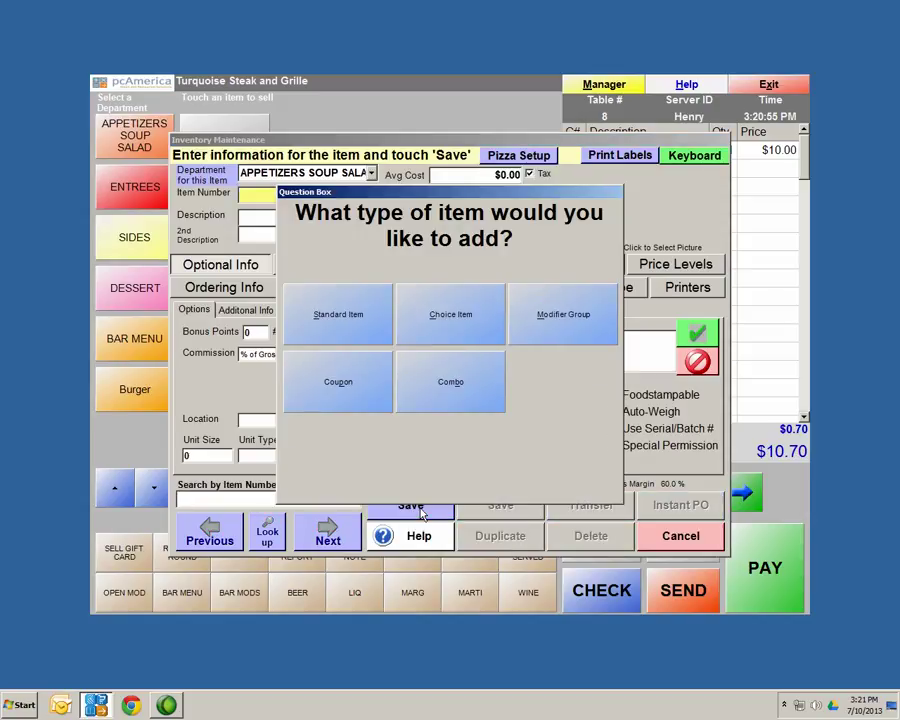
# - Create a modifier group numbered BURGER TEMP in the MODS NO SHOW department
pyautogui.click(566, 333)
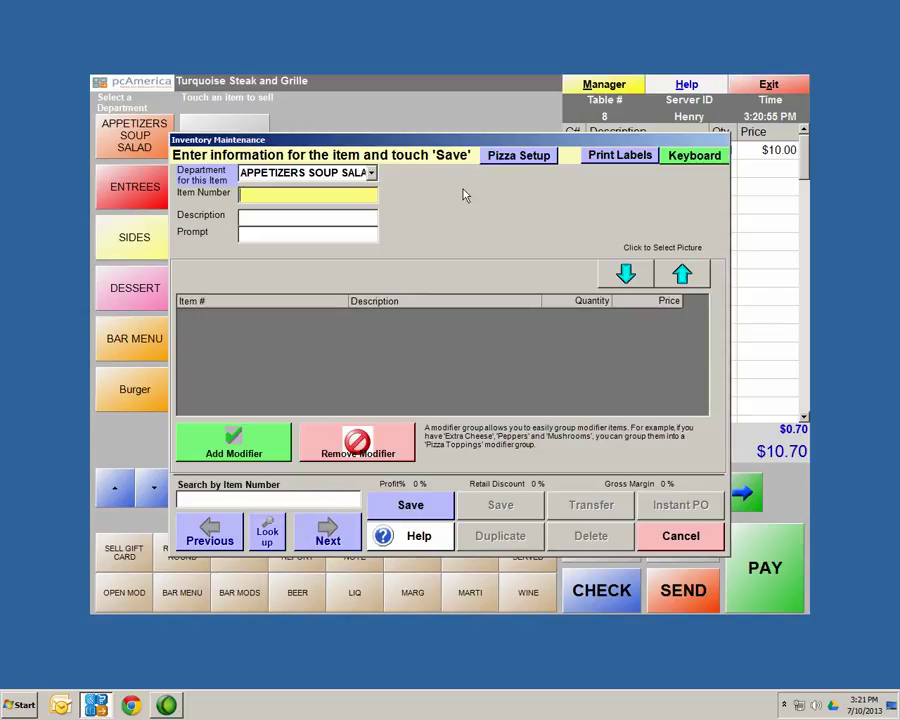
pyautogui.click(371, 173)
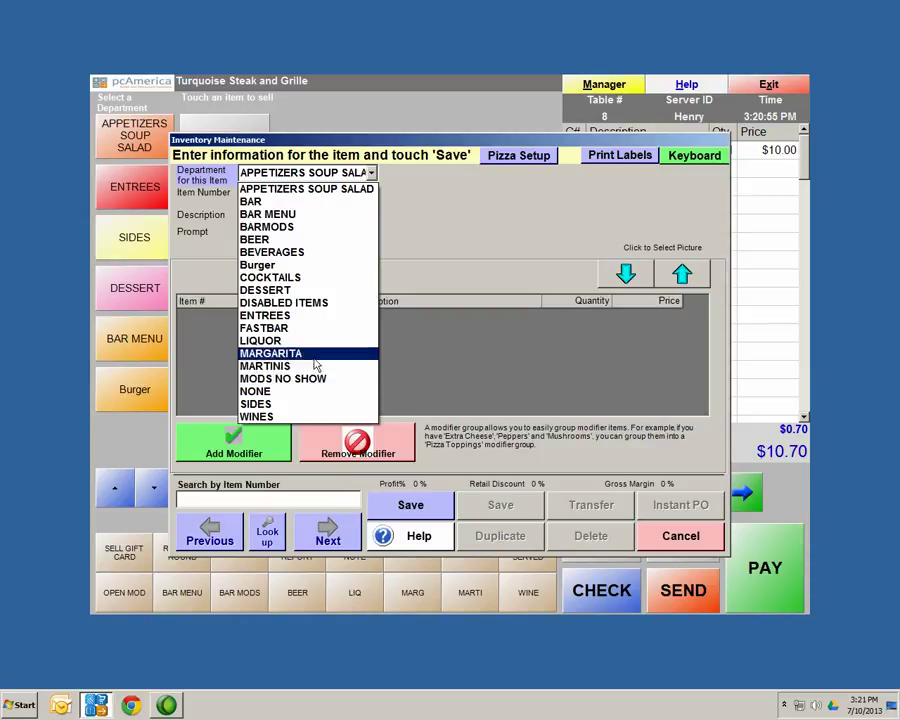
pyautogui.click(287, 380)
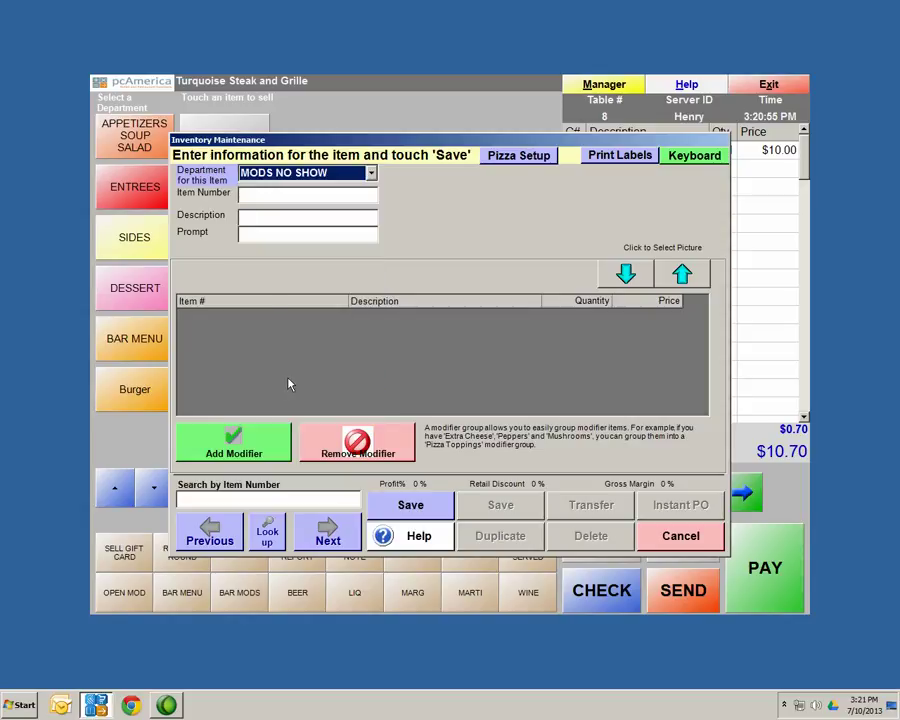
pyautogui.click(262, 193)
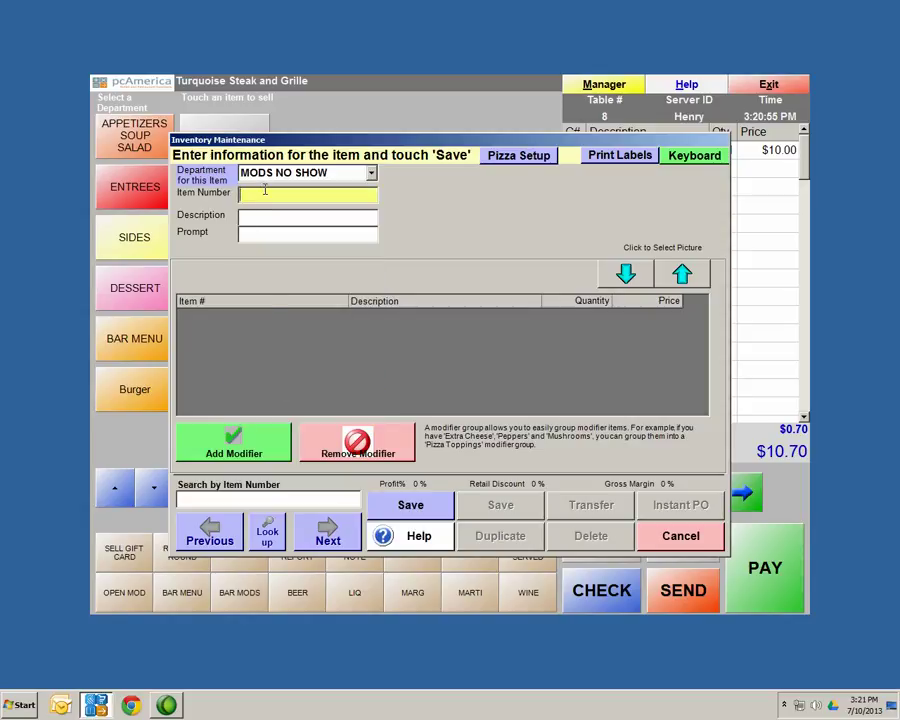
pyautogui.write('BU')
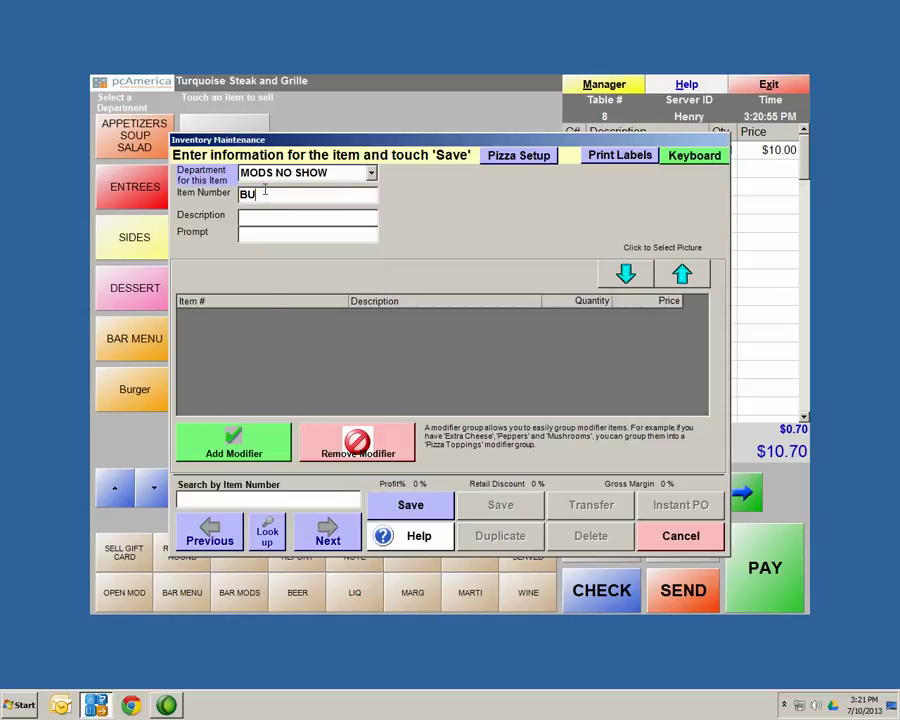
pyautogui.write('RGER TEMP')
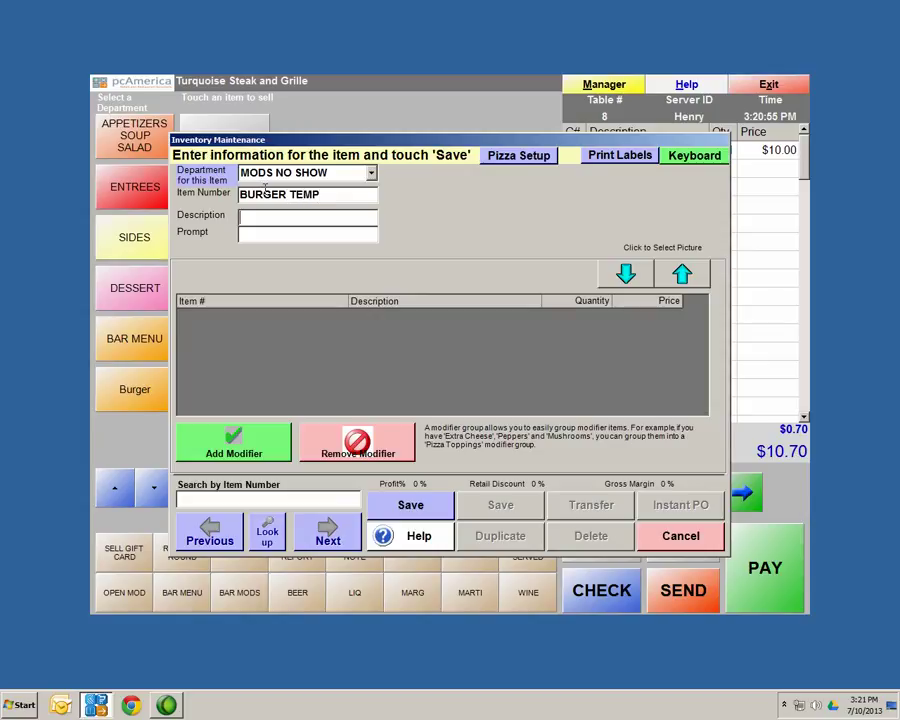
pyautogui.write('BURGER TEMP')
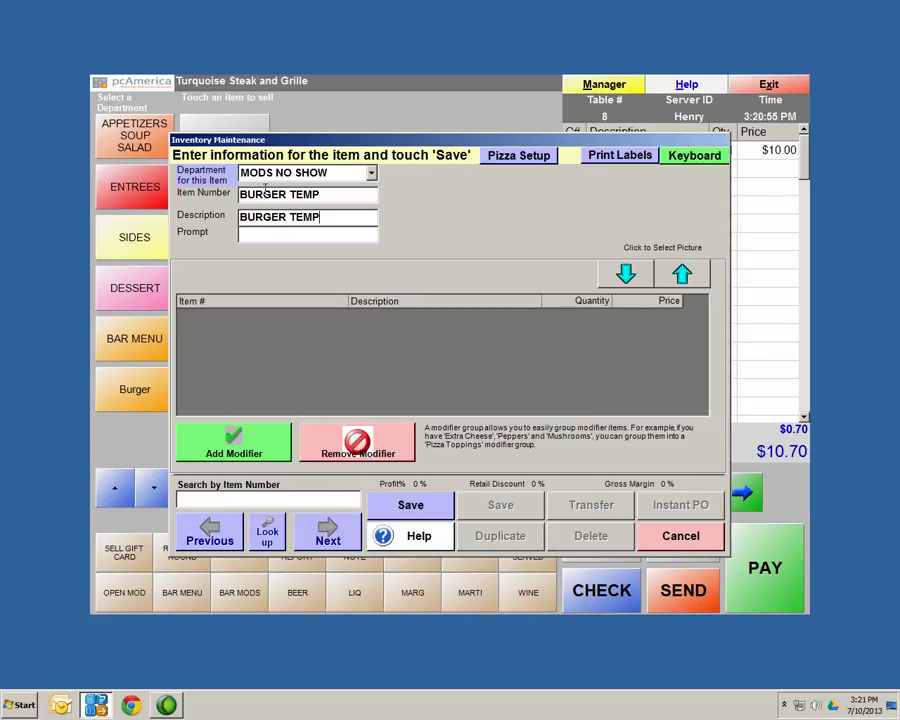
# - Set the group's prompt to 'HOW WOULD YOU LIKE YOUR BURGER?' and save it
pyautogui.click(270, 234)
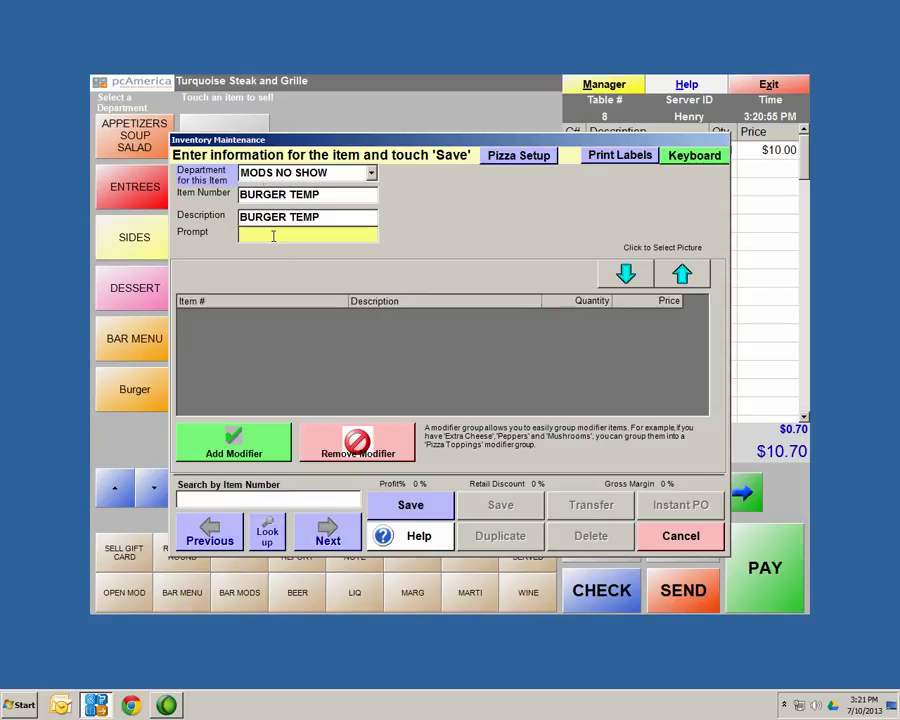
pyautogui.write('HOW ')
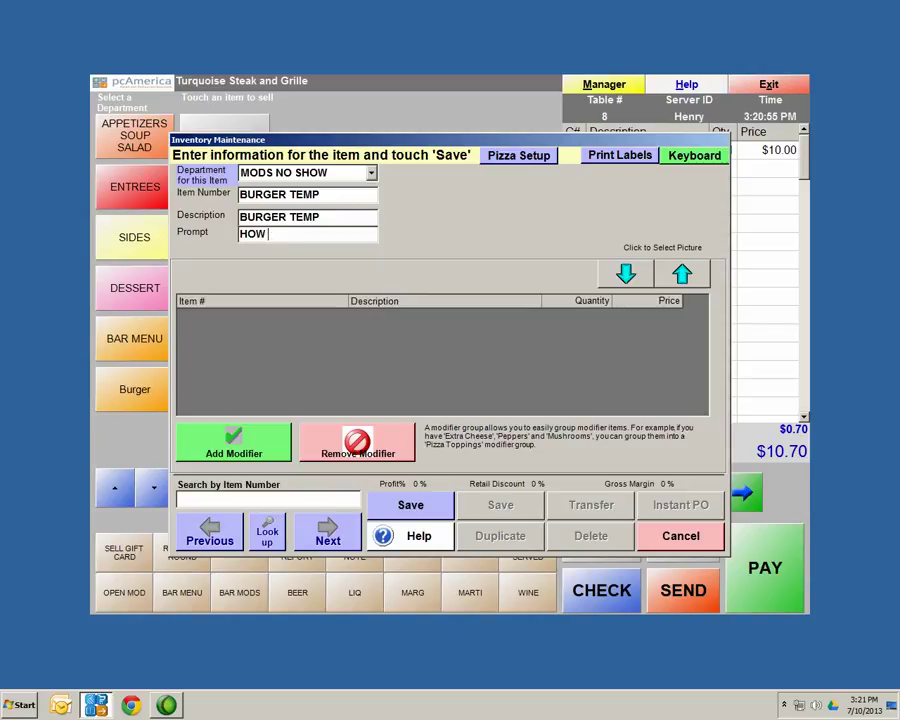
pyautogui.write('WOULD YOU LIKE YOU')
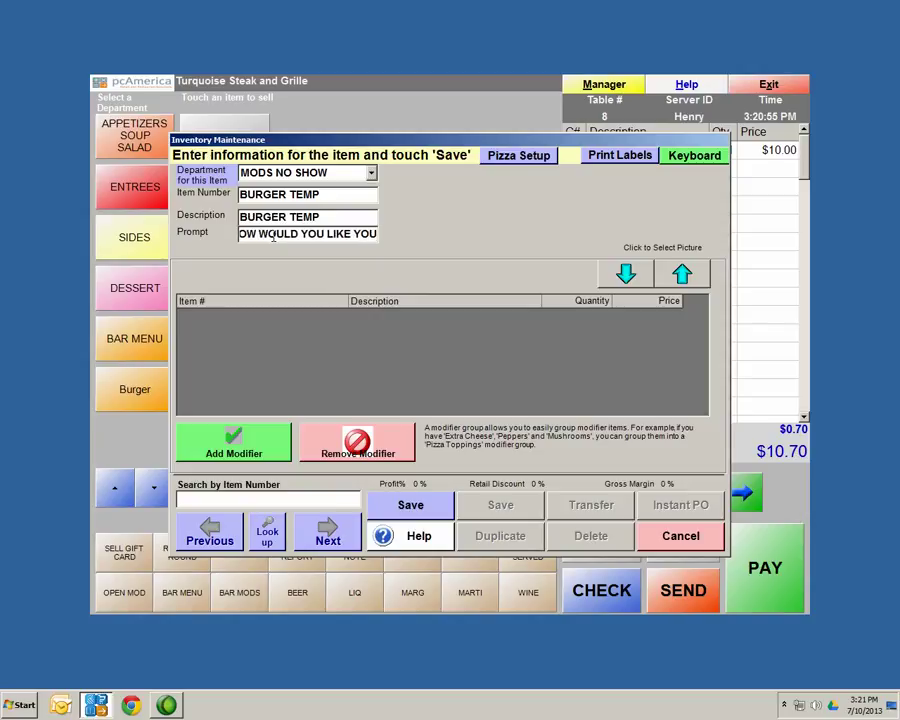
pyautogui.write('R BURGERT')
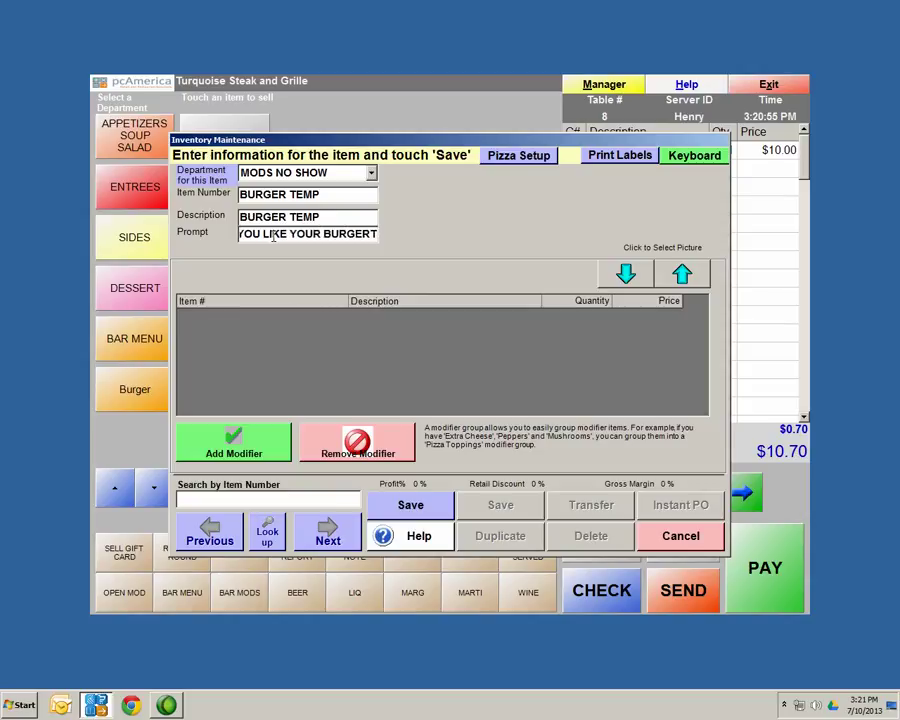
pyautogui.press('BackSpace')
pyautogui.write('?')
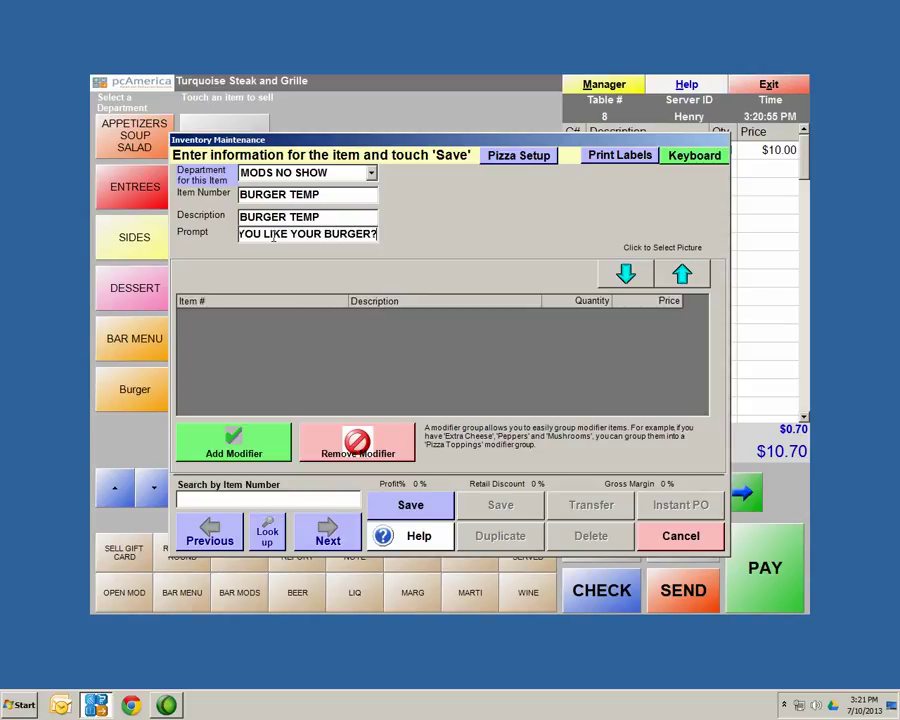
pyautogui.press('Home')
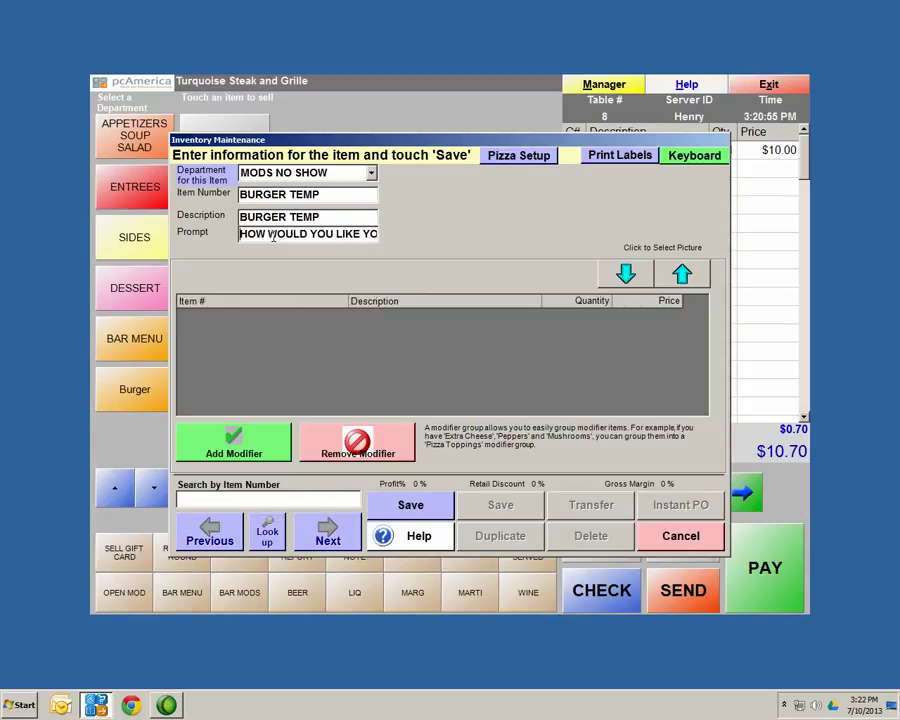
pyautogui.click(430, 510)
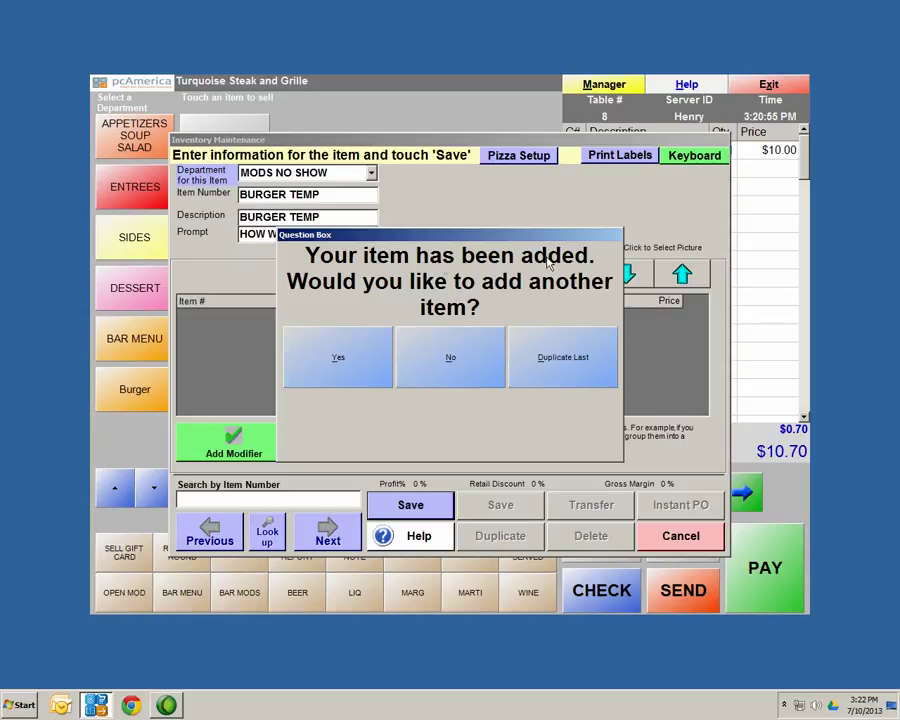
# - Add and save Med Rare as an untaxed modifier item
pyautogui.click(311, 374)
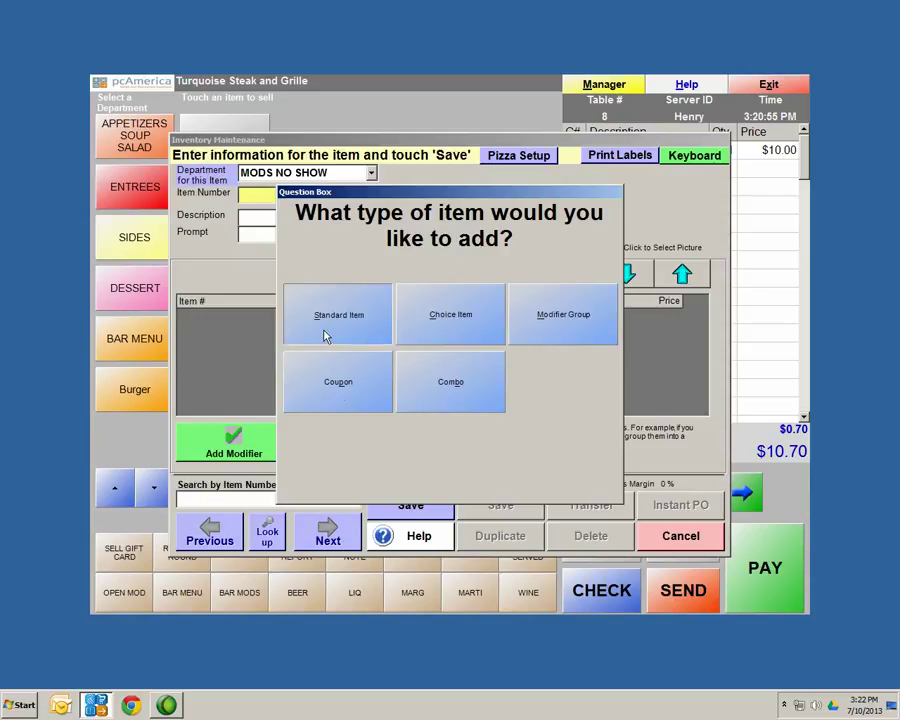
pyautogui.click(324, 337)
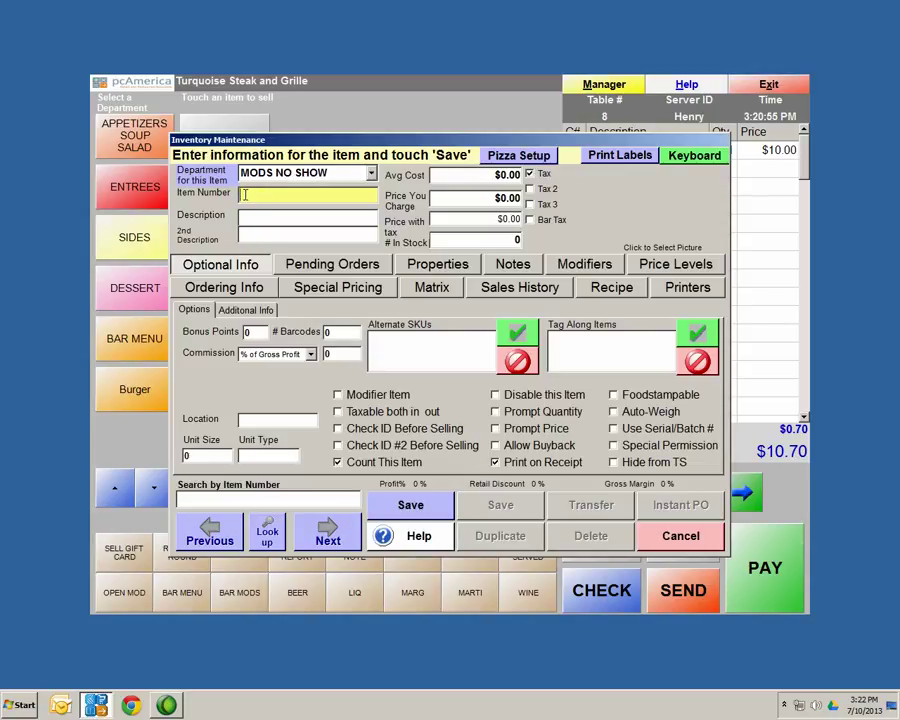
pyautogui.click(244, 195)
pyautogui.write('Med Rare')
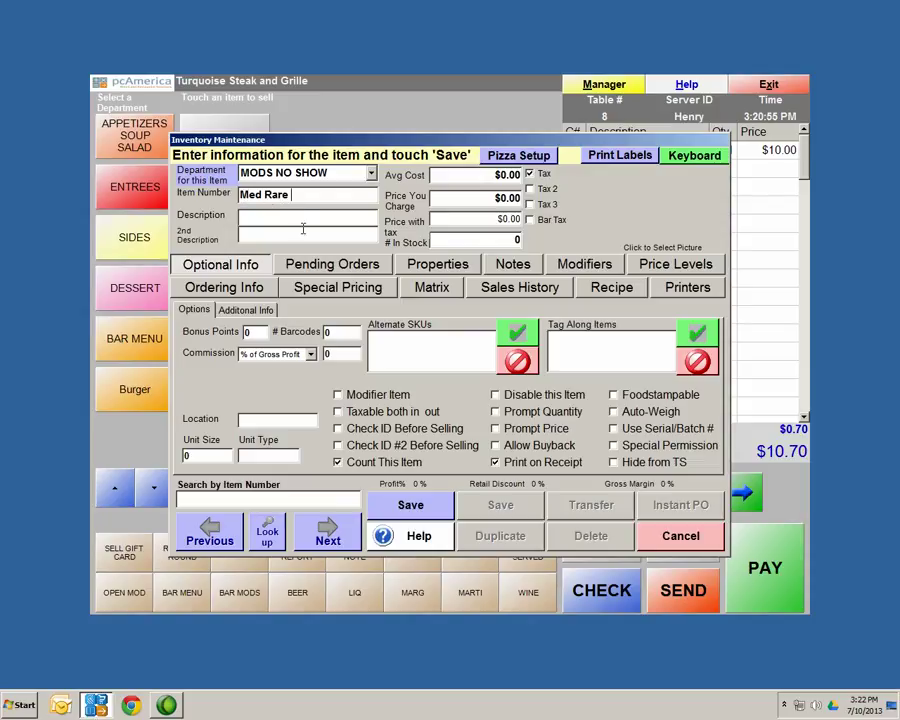
pyautogui.click(289, 214)
pyautogui.write('MEd Rare')
pyautogui.click(256, 216)
pyautogui.press('BackSpace')
pyautogui.write('e')
pyautogui.click(531, 175)
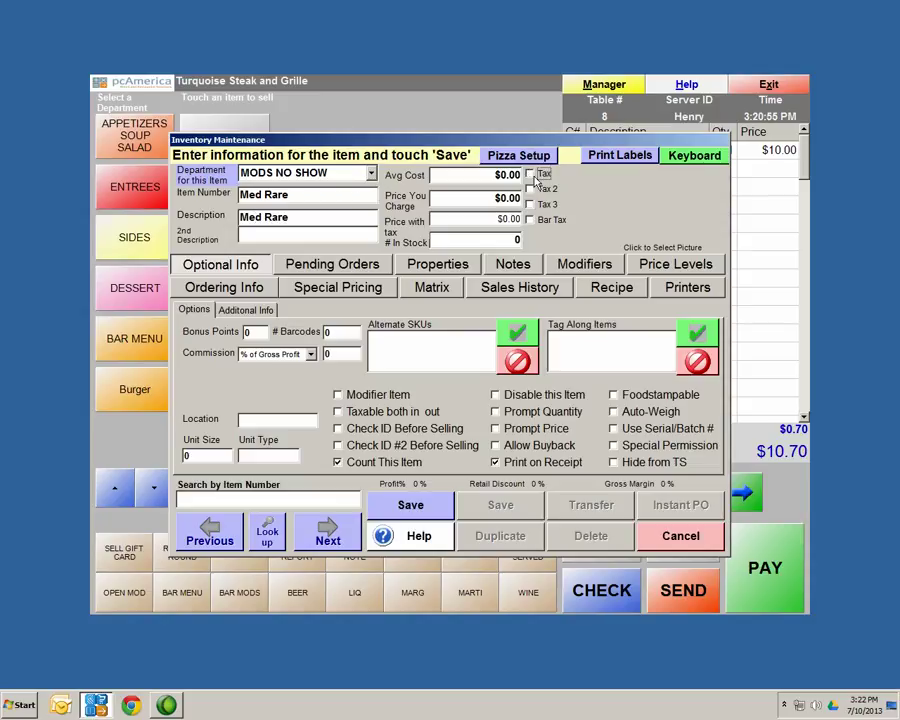
pyautogui.click(338, 396)
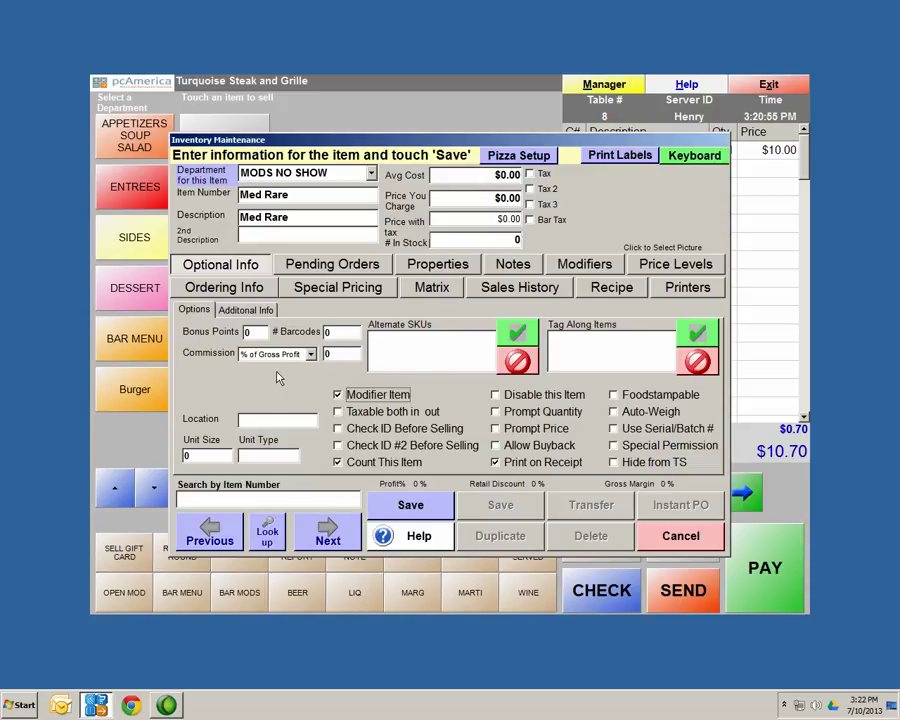
pyautogui.click(420, 505)
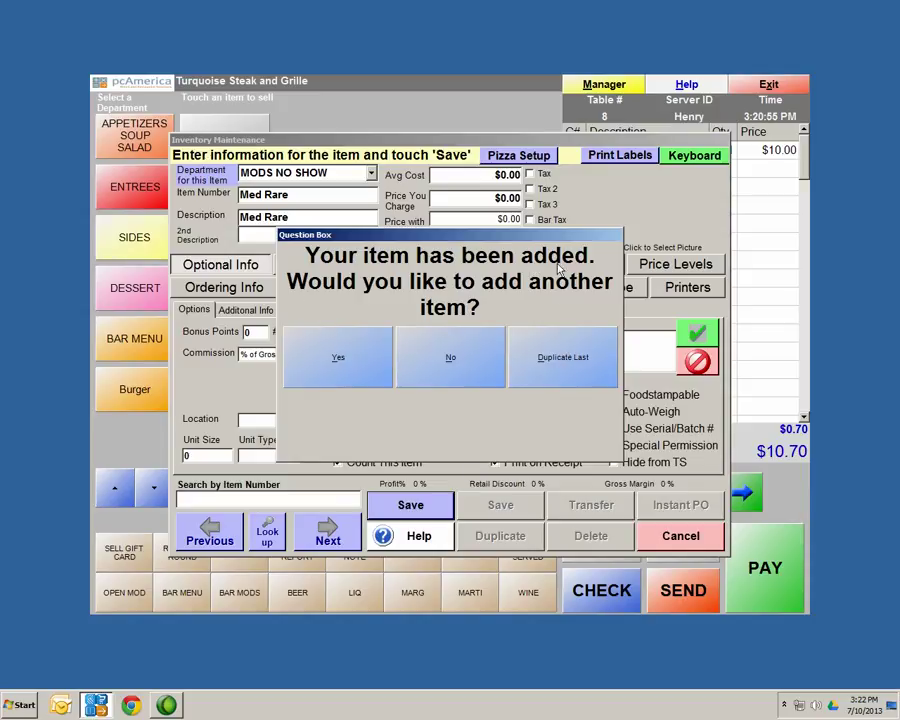
# - Duplicate Med Rare into a new Medium modifier item and save it
pyautogui.click(572, 355)
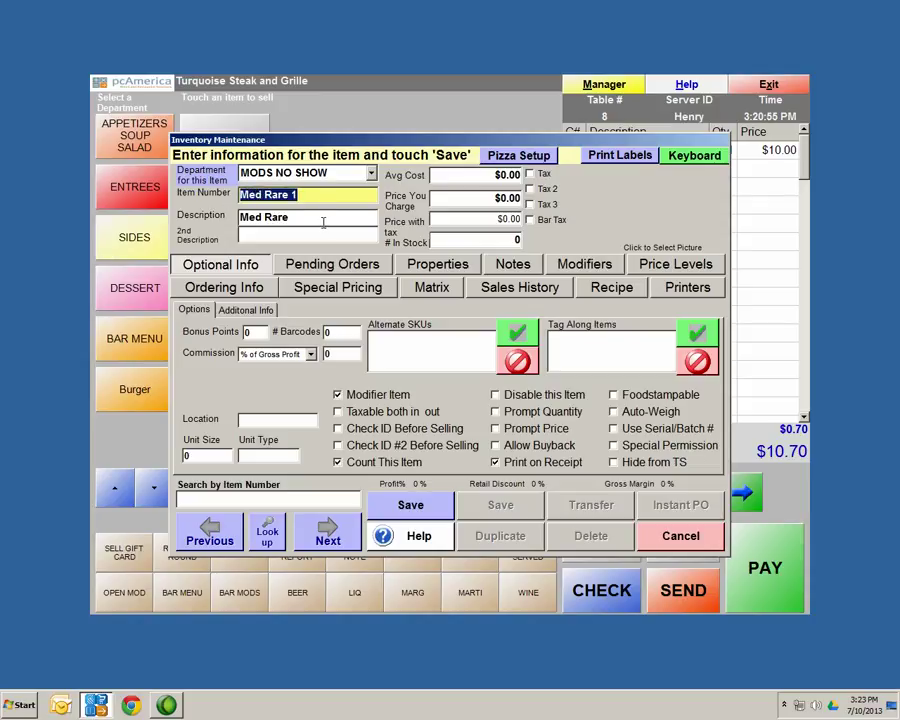
pyautogui.click(320, 218)
pyautogui.press('BackSpace')
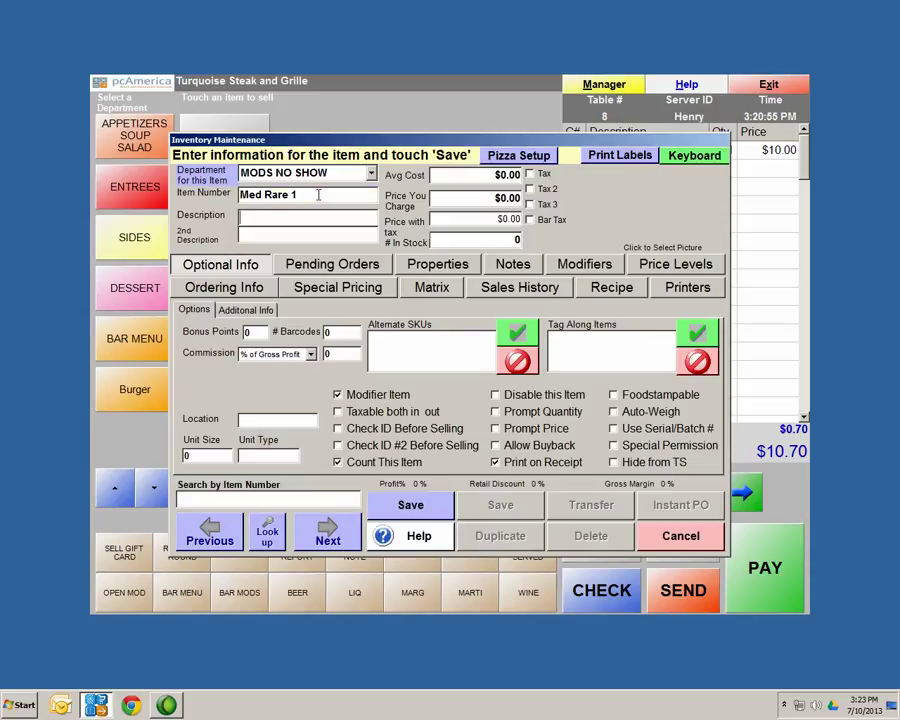
pyautogui.click(317, 195)
pyautogui.press('BackSpace')
pyautogui.write('Medium')
pyautogui.press('Tab')
pyautogui.write('Medium')
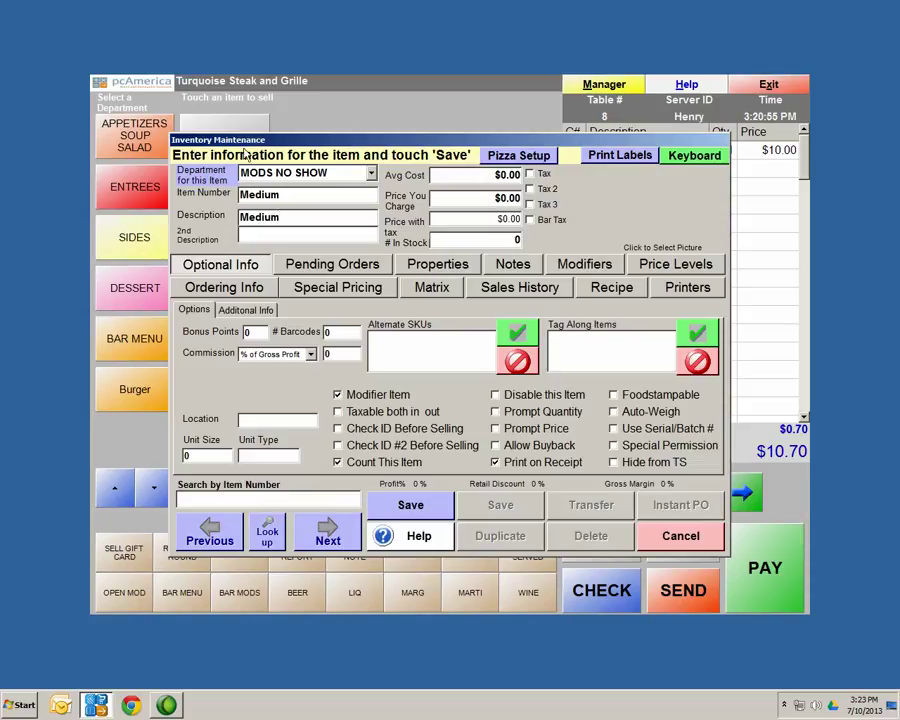
pyautogui.click(417, 512)
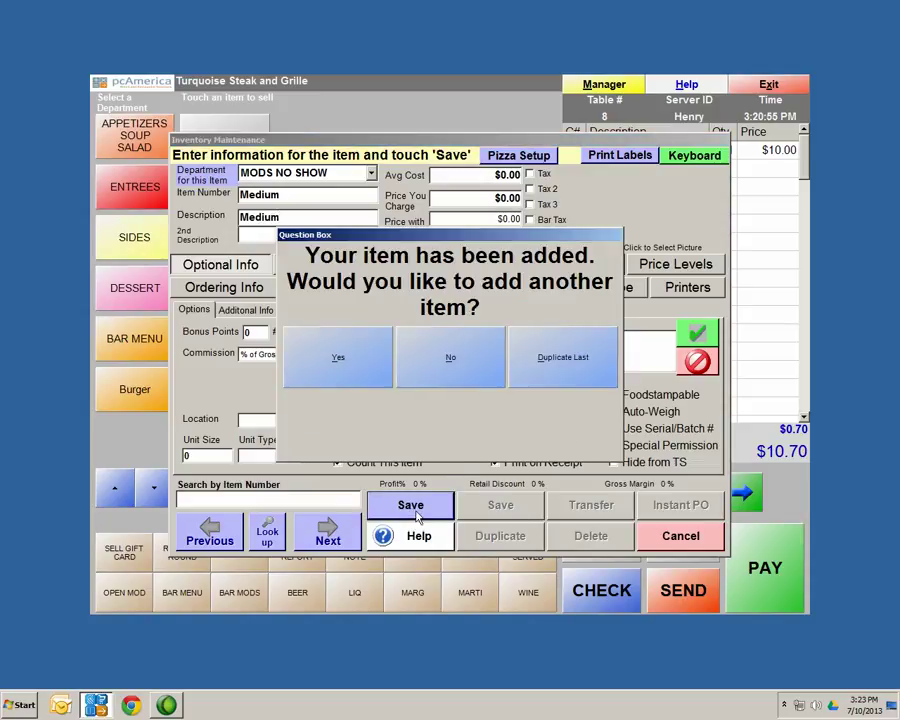
# - Add and save Rare as a modifier item
pyautogui.click(357, 358)
pyautogui.click(362, 315)
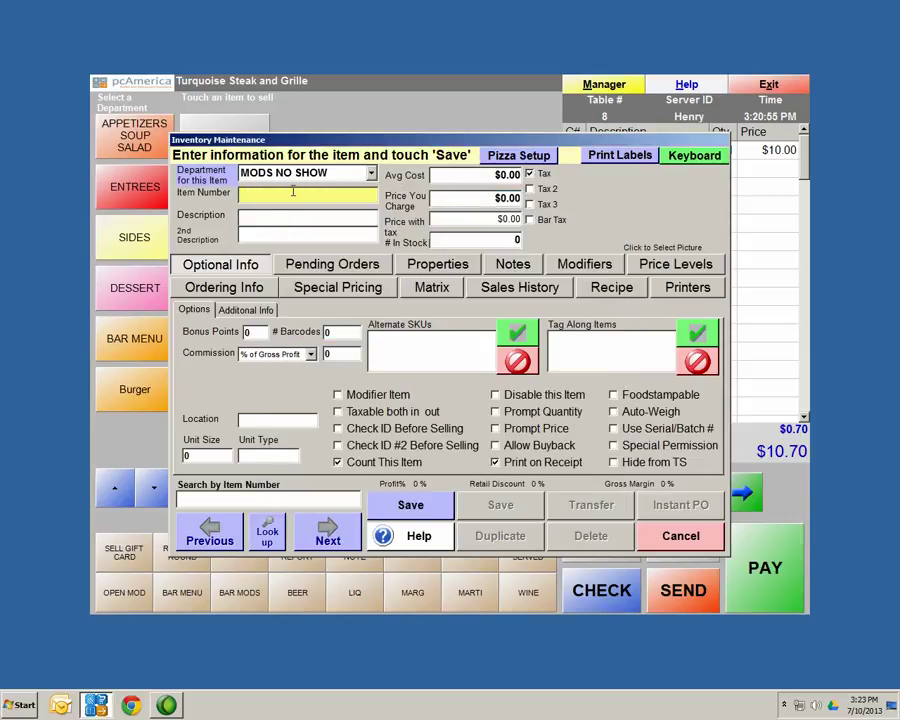
pyautogui.write('Rare')
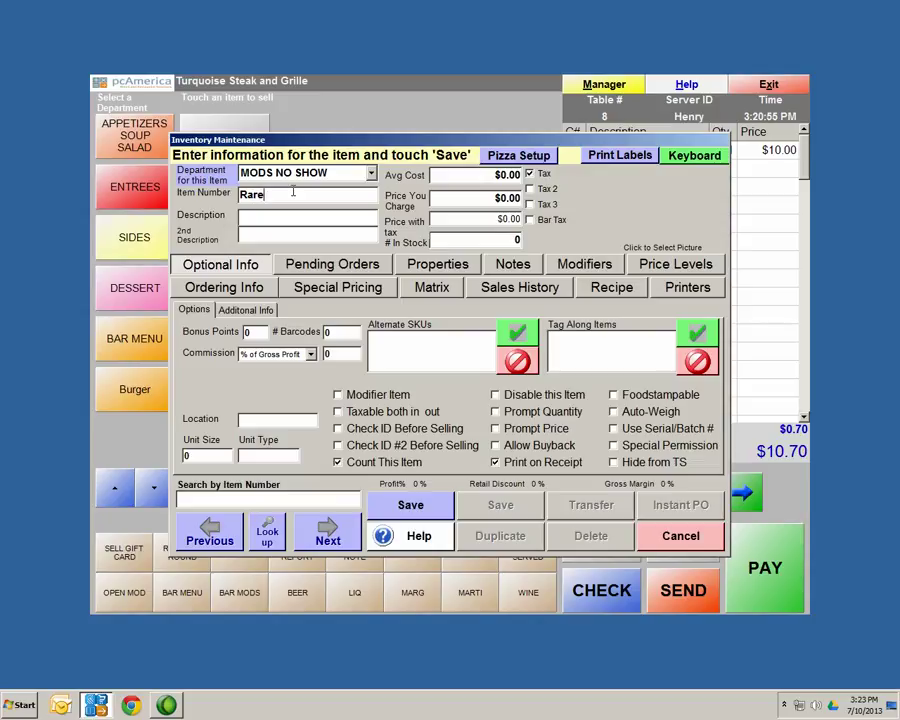
pyautogui.write('Rare')
pyautogui.click(338, 395)
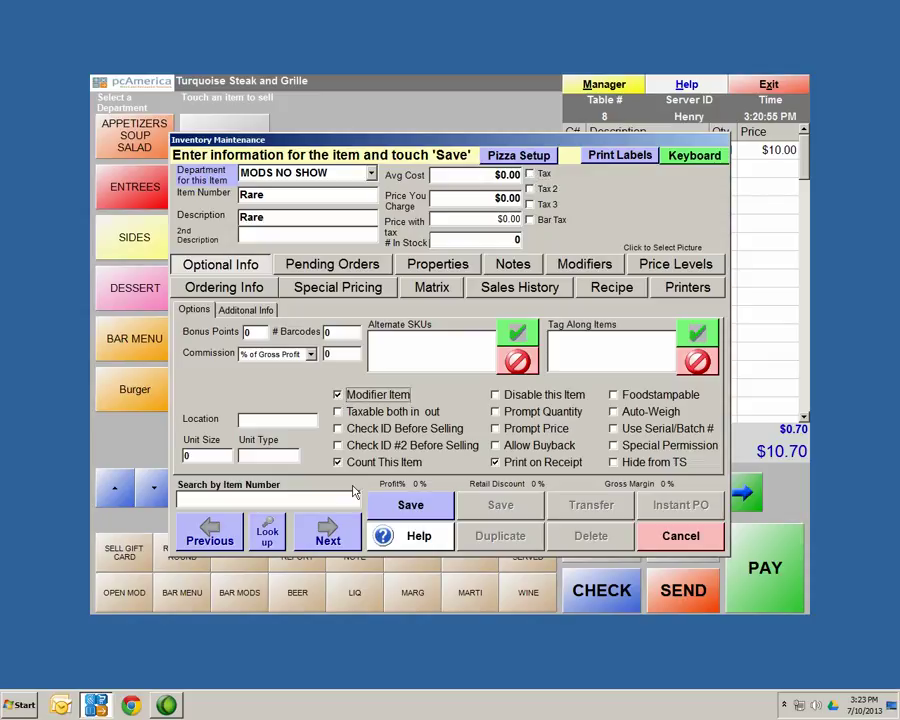
pyautogui.click(415, 510)
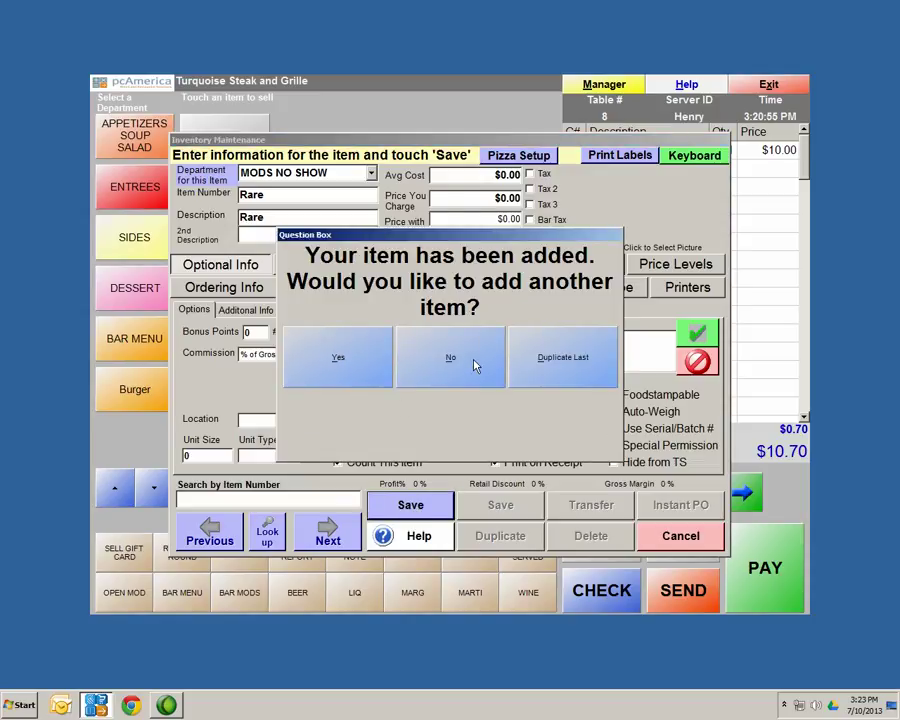
# - Add Well Done as an untaxed modifier item, save, and stop adding items
pyautogui.click(338, 358)
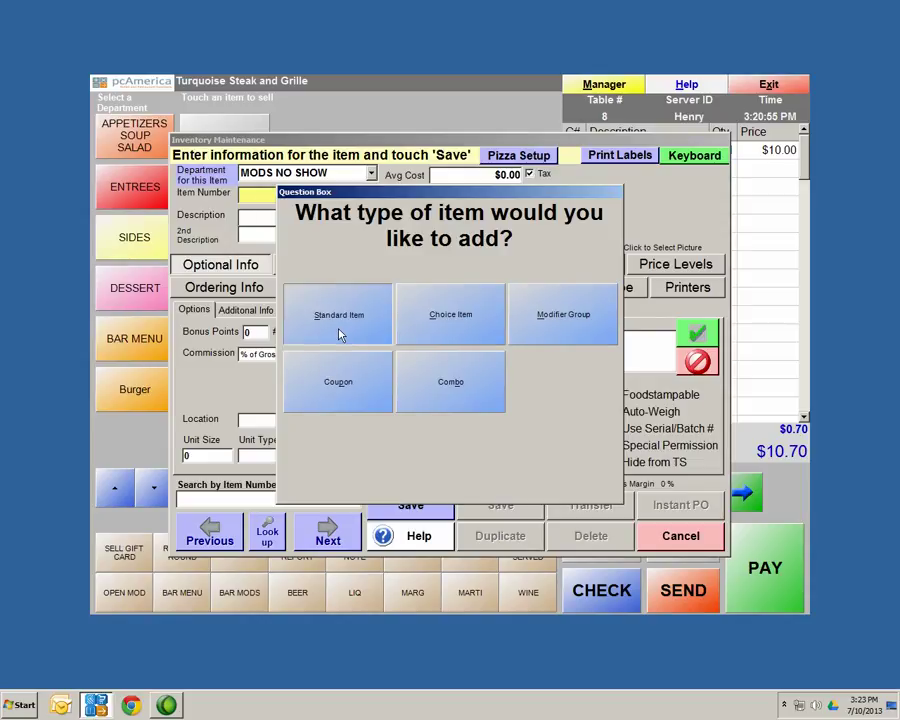
pyautogui.click(340, 335)
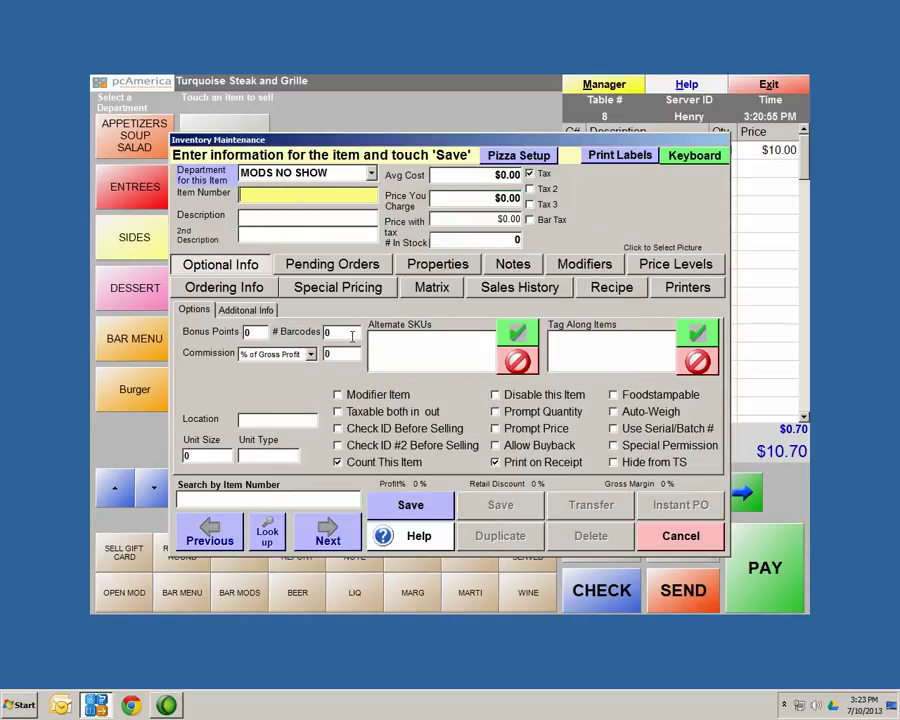
pyautogui.write('Well Done')
pyautogui.press('Tab')
pyautogui.write('Well Done')
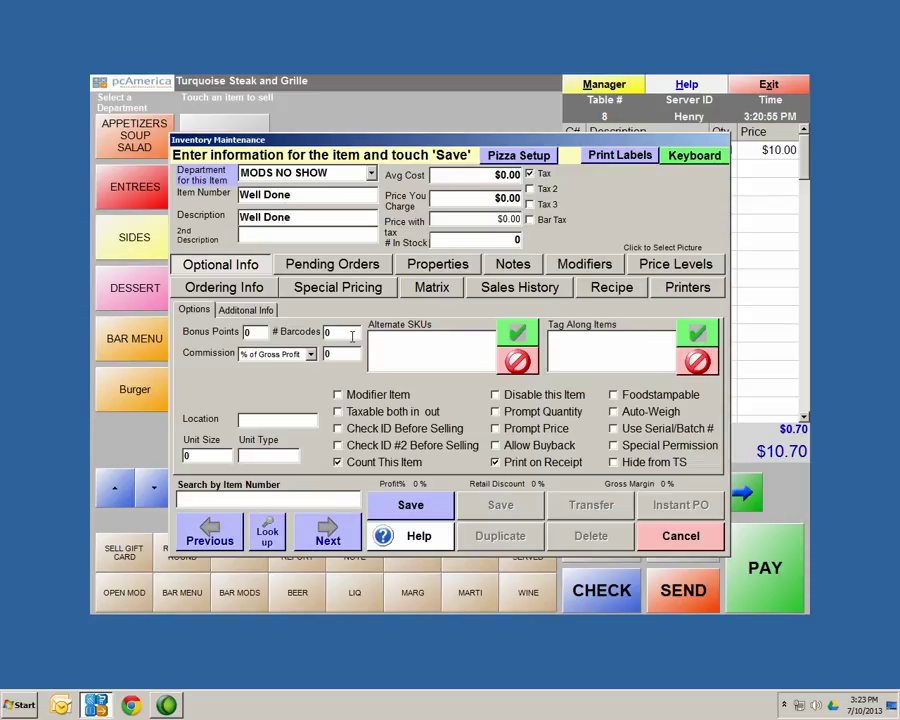
pyautogui.click(543, 176)
pyautogui.click(343, 395)
pyautogui.click(407, 508)
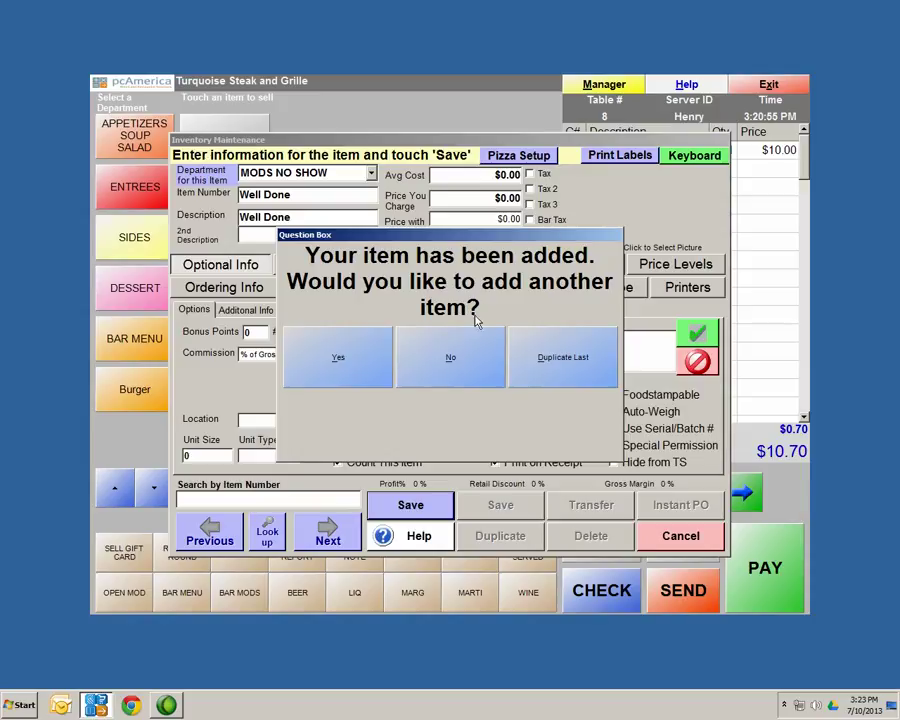
pyautogui.click(453, 363)
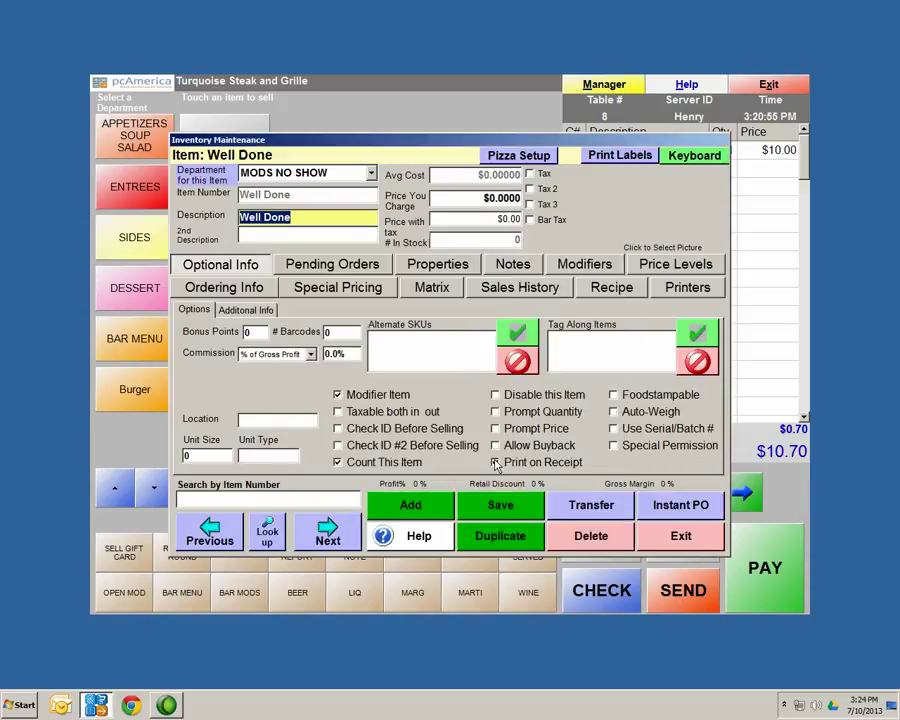
# - Find and open the BURGER TEMP modifier group for editing
pyautogui.click(268, 540)
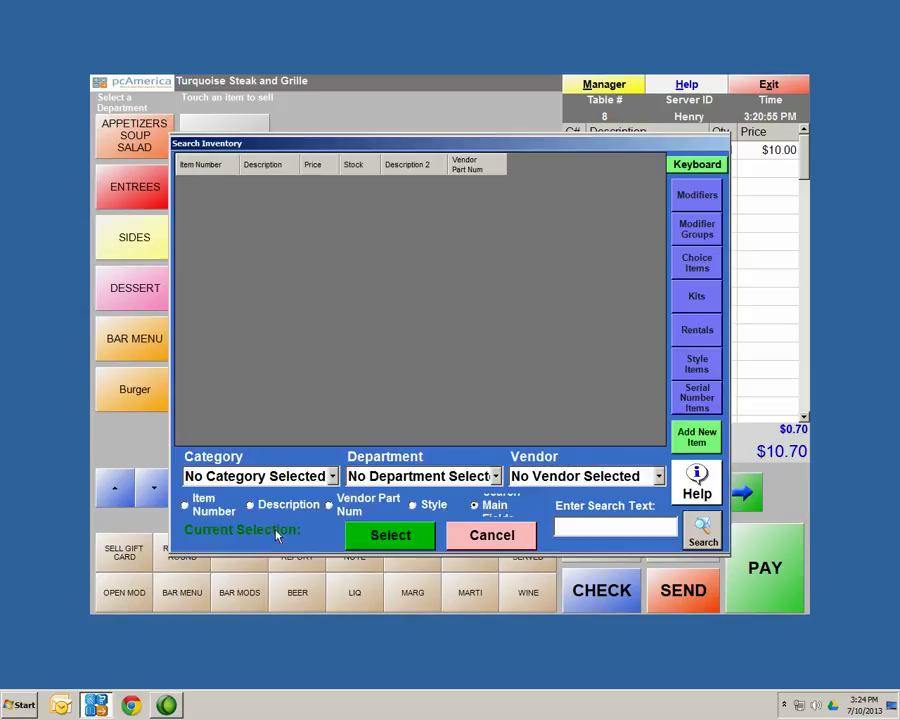
pyautogui.click(698, 236)
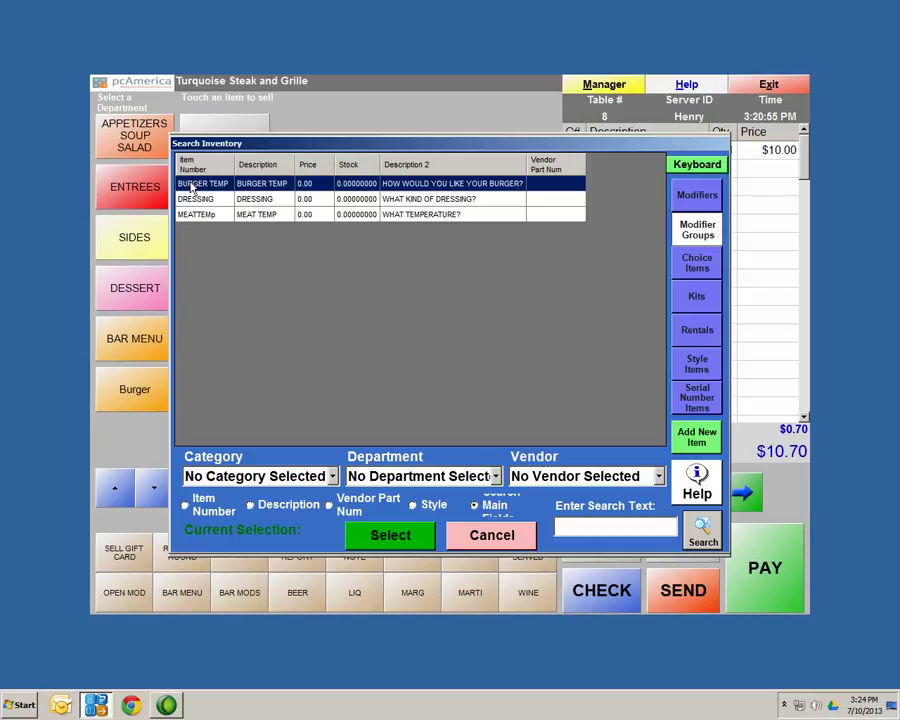
pyautogui.doubleClick(192, 186)
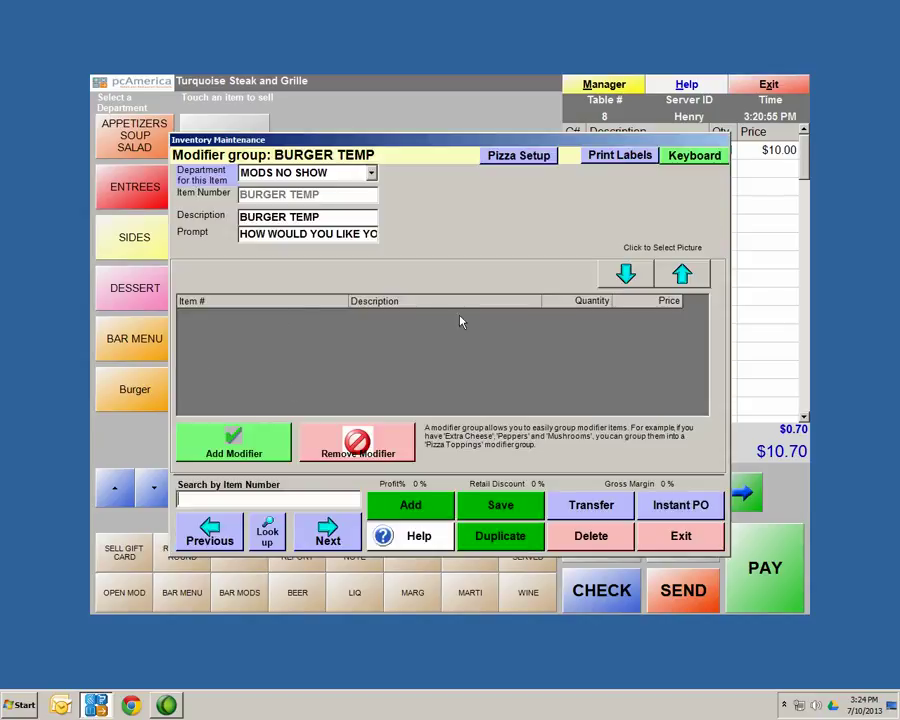
# - Add Med Rare, Medium, Well Done and Rare modifiers to BURGER TEMP
pyautogui.click(275, 455)
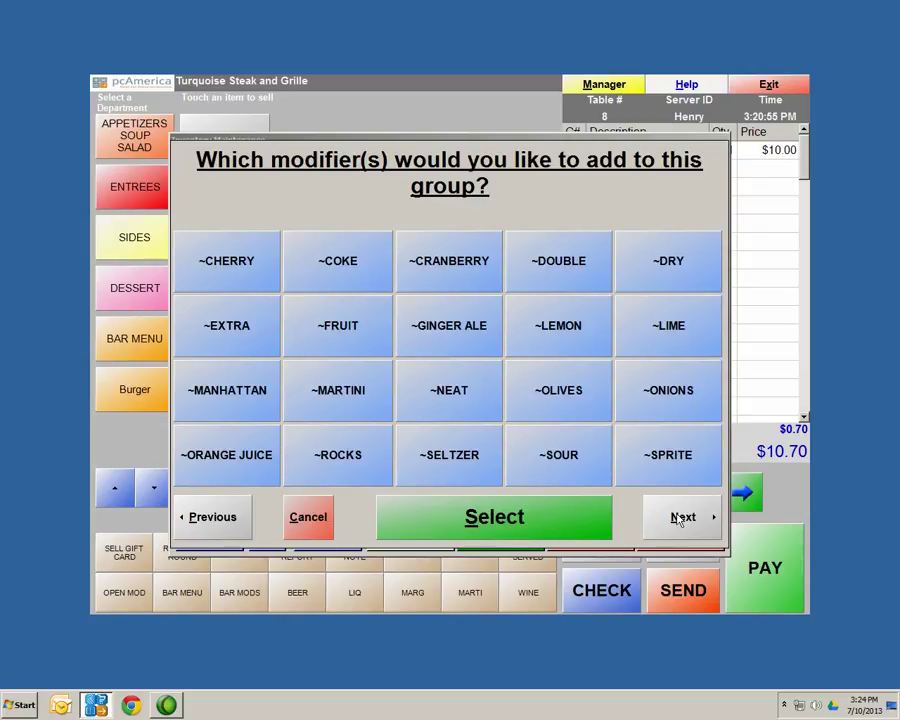
pyautogui.click(679, 518)
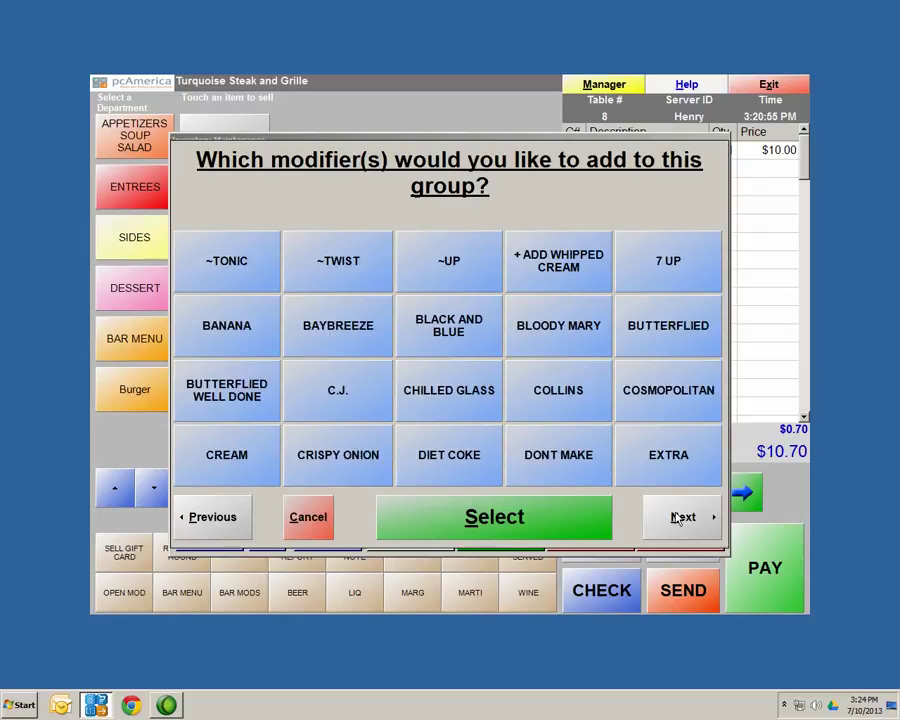
pyautogui.click(678, 518)
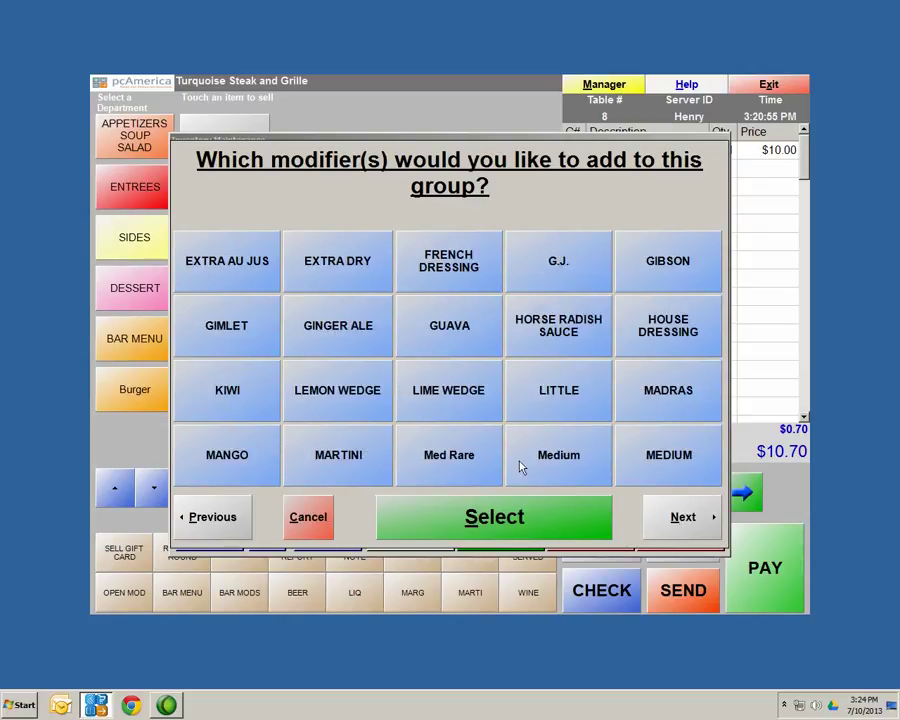
pyautogui.click(440, 465)
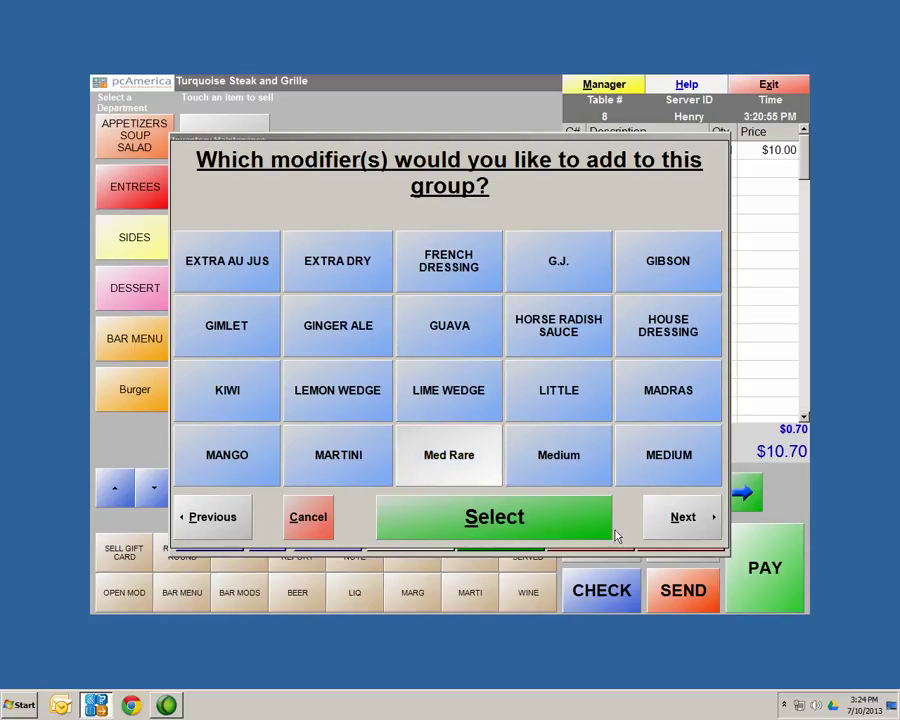
pyautogui.click(567, 470)
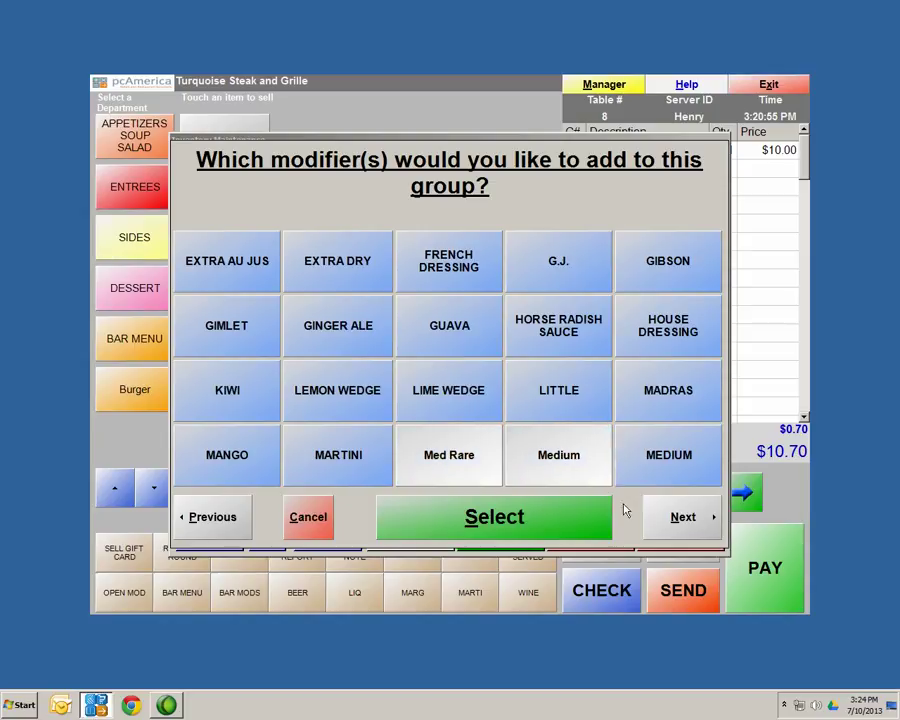
pyautogui.click(658, 516)
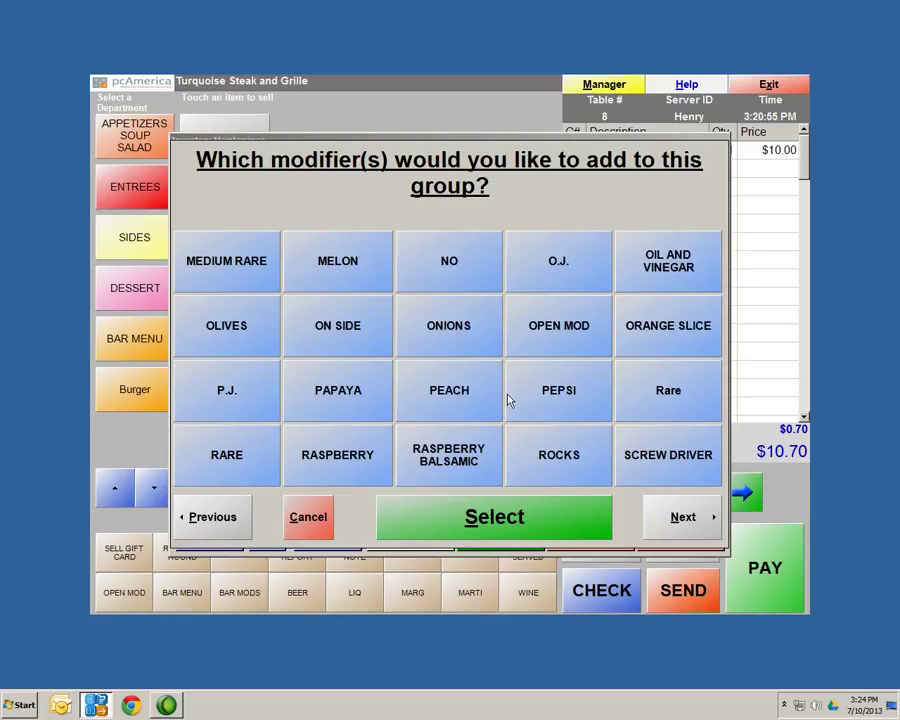
pyautogui.click(680, 518)
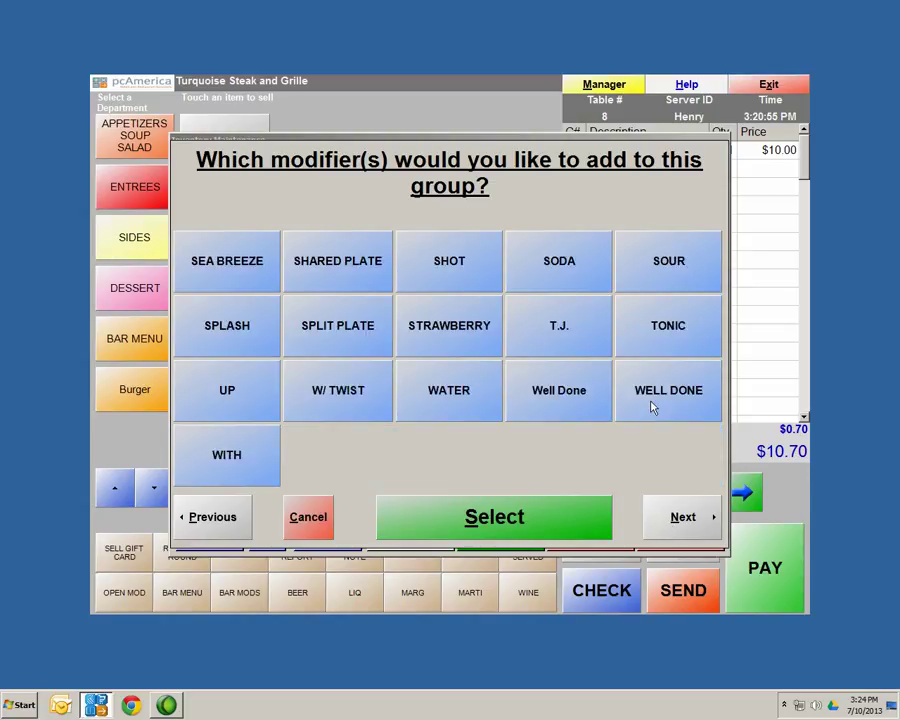
pyautogui.click(558, 395)
pyautogui.click(207, 518)
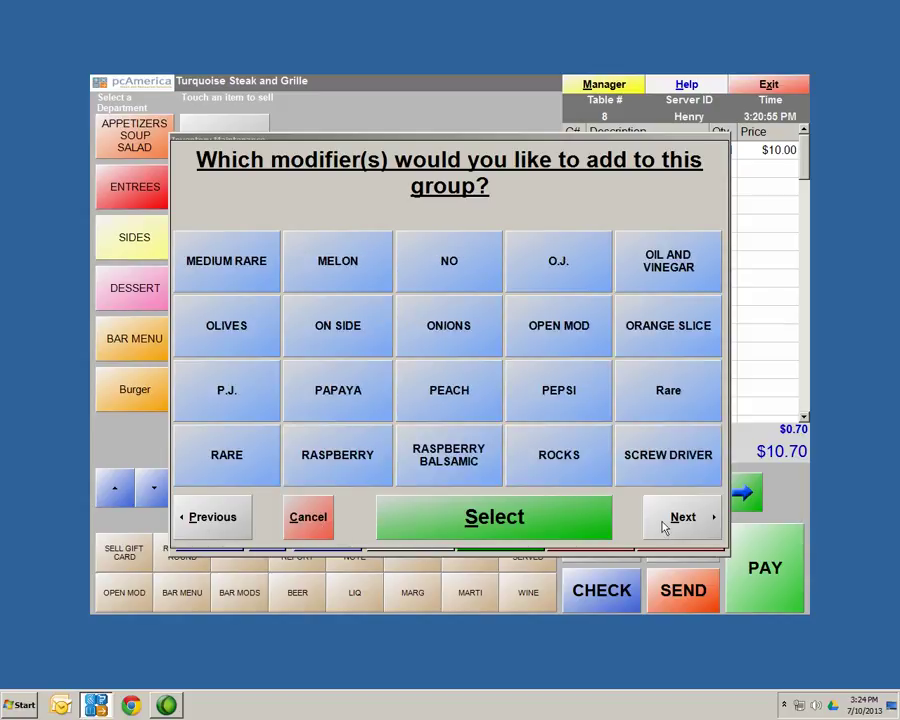
pyautogui.click(675, 397)
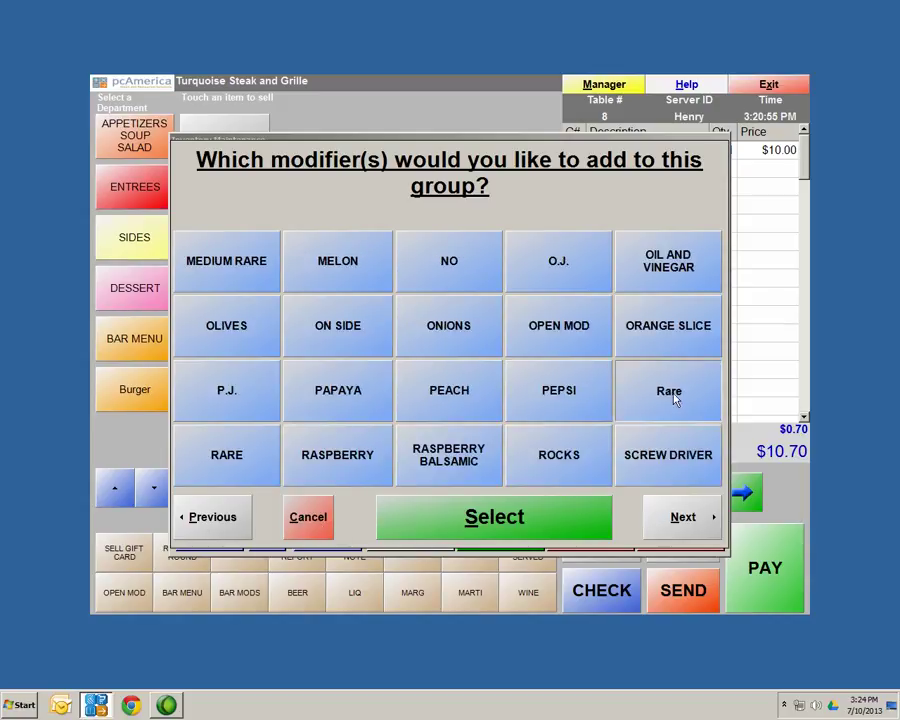
pyautogui.click(458, 532)
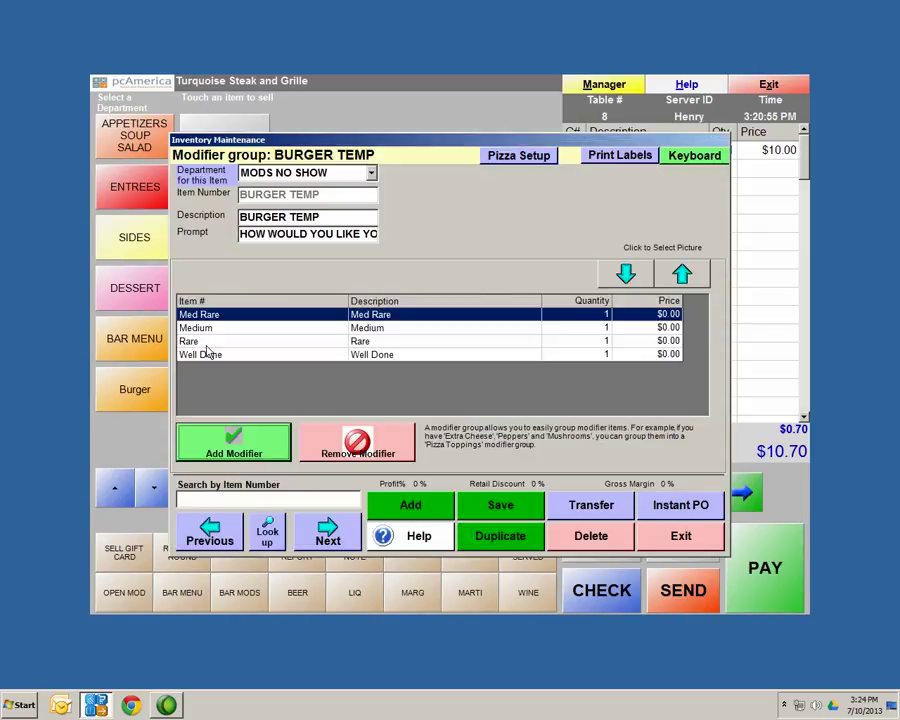
# - Move Rare to the top of the list, save the group, and open inventory lookup
pyautogui.click(232, 328)
pyautogui.click(225, 341)
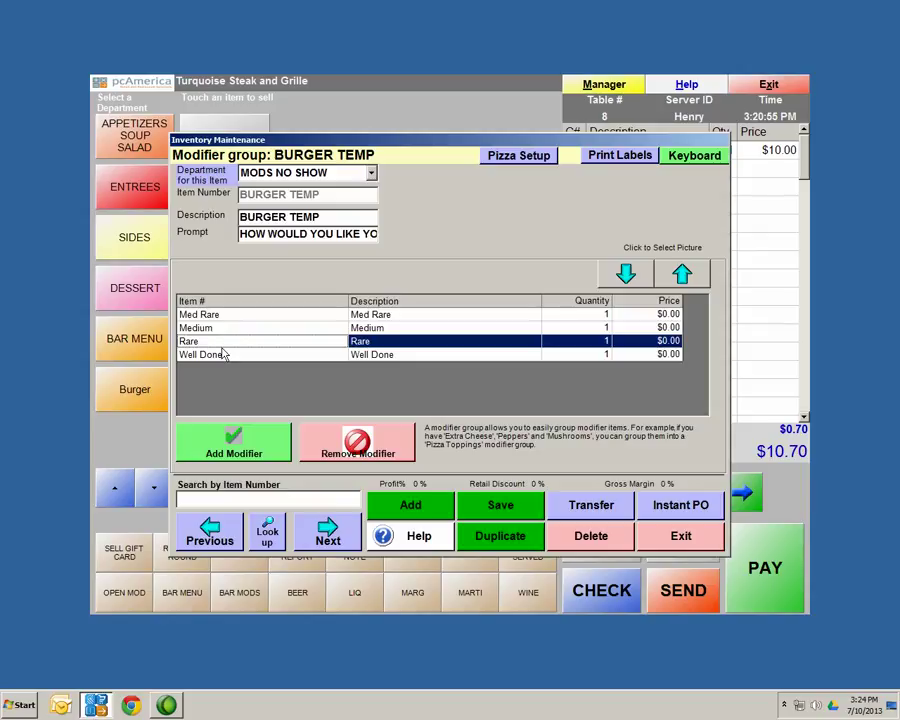
pyautogui.click(682, 274)
pyautogui.click(682, 274)
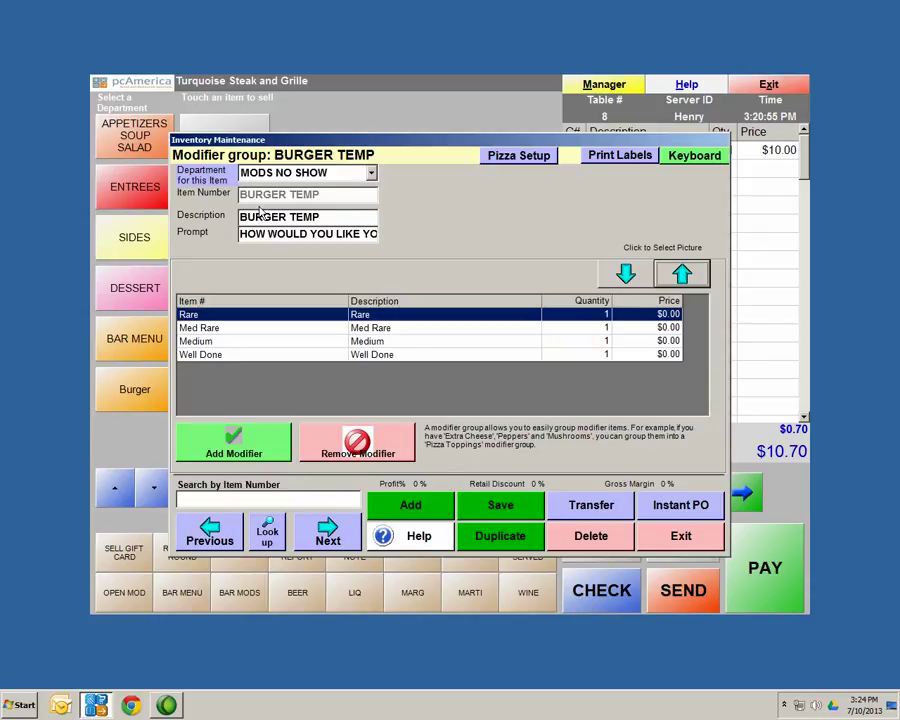
pyautogui.click(506, 507)
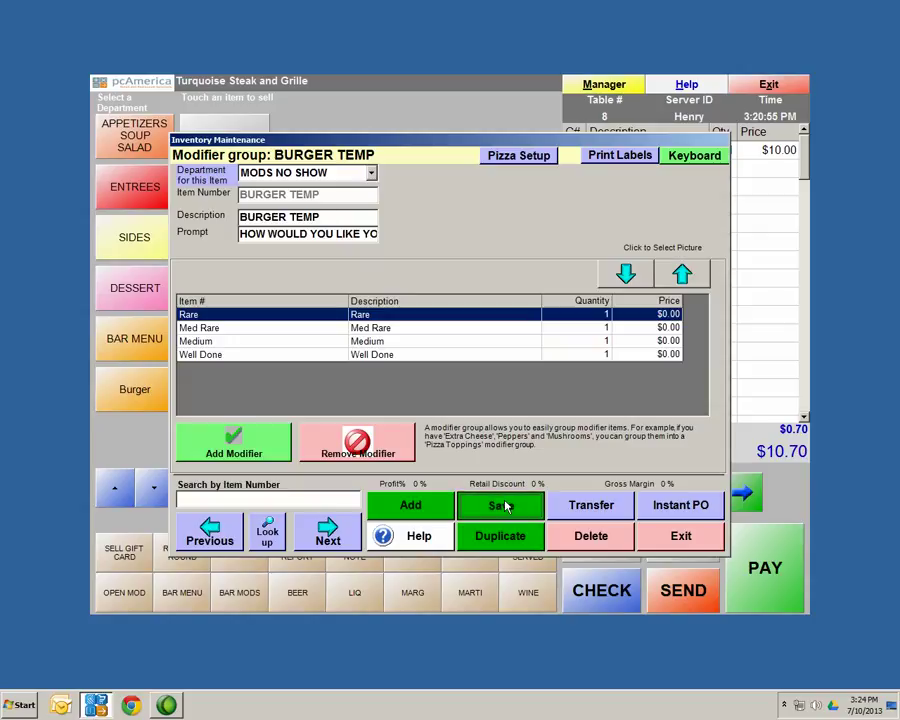
pyautogui.click(270, 543)
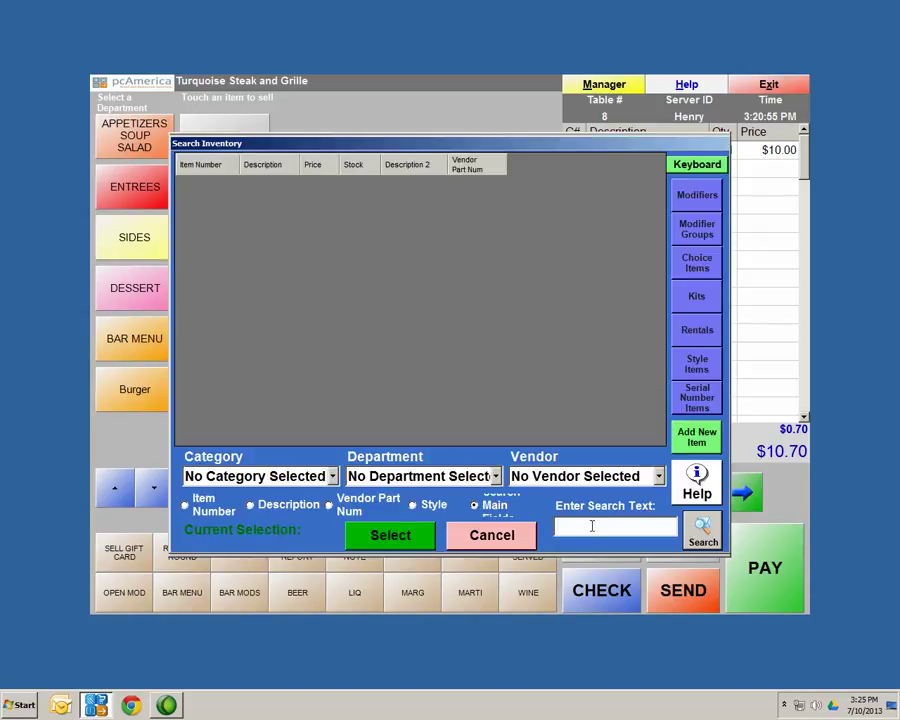
# - Find Cheese Burger by searching 'che' and attach BURGER TEMP uncharged, then close the editor
pyautogui.click(592, 526)
pyautogui.write('che')
pyautogui.press('Return')
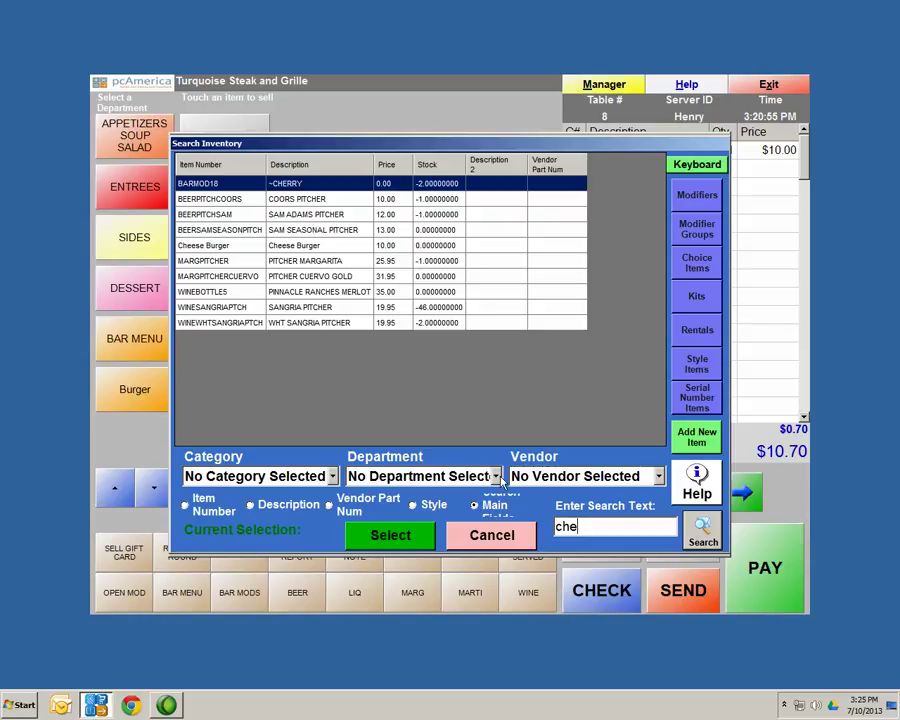
pyautogui.doubleClick(252, 246)
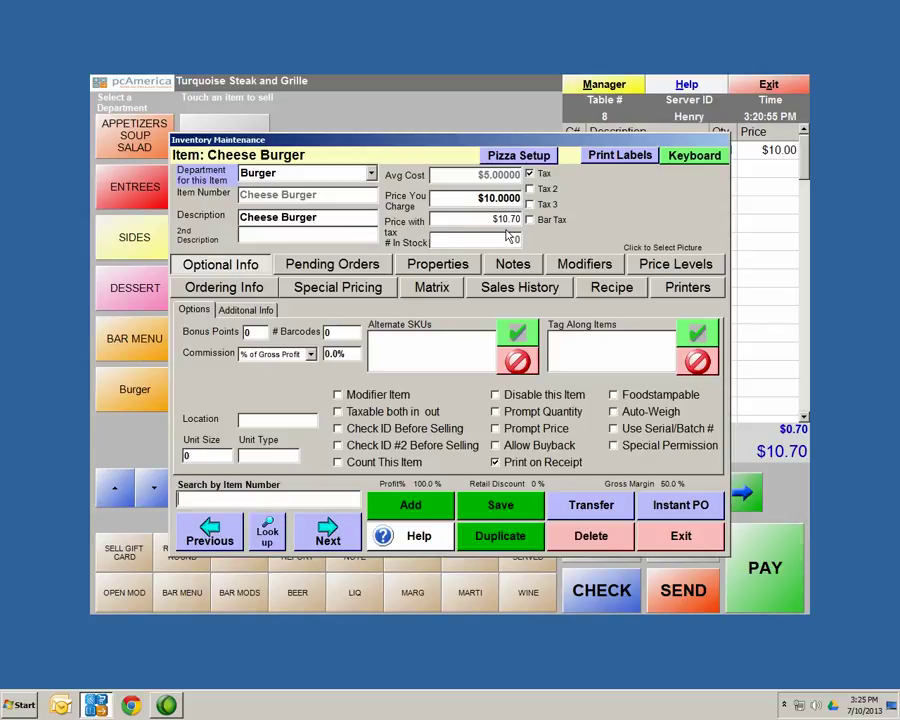
pyautogui.click(578, 265)
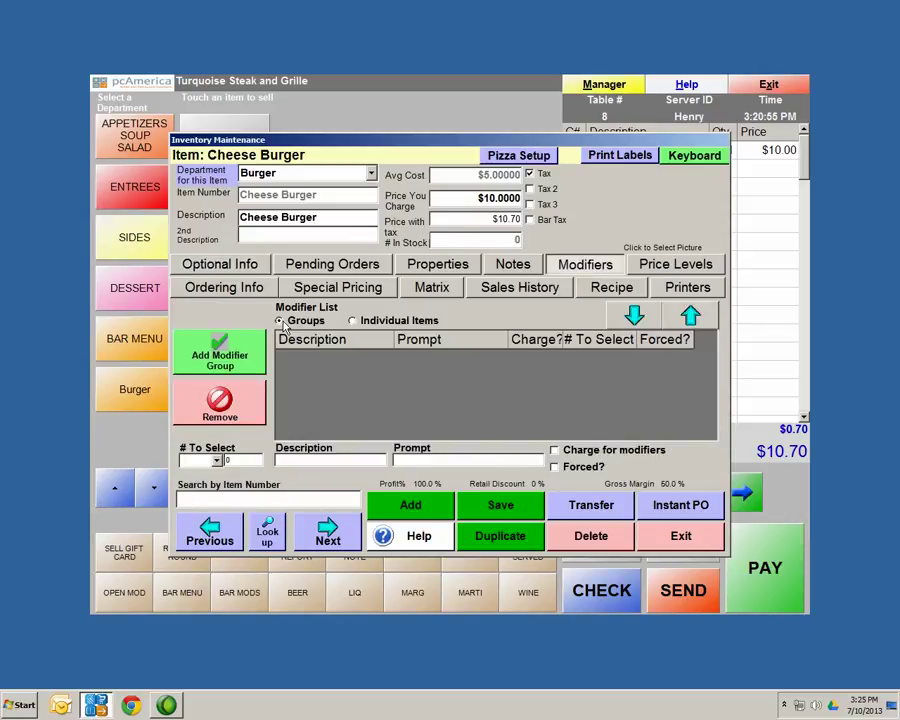
pyautogui.click(245, 358)
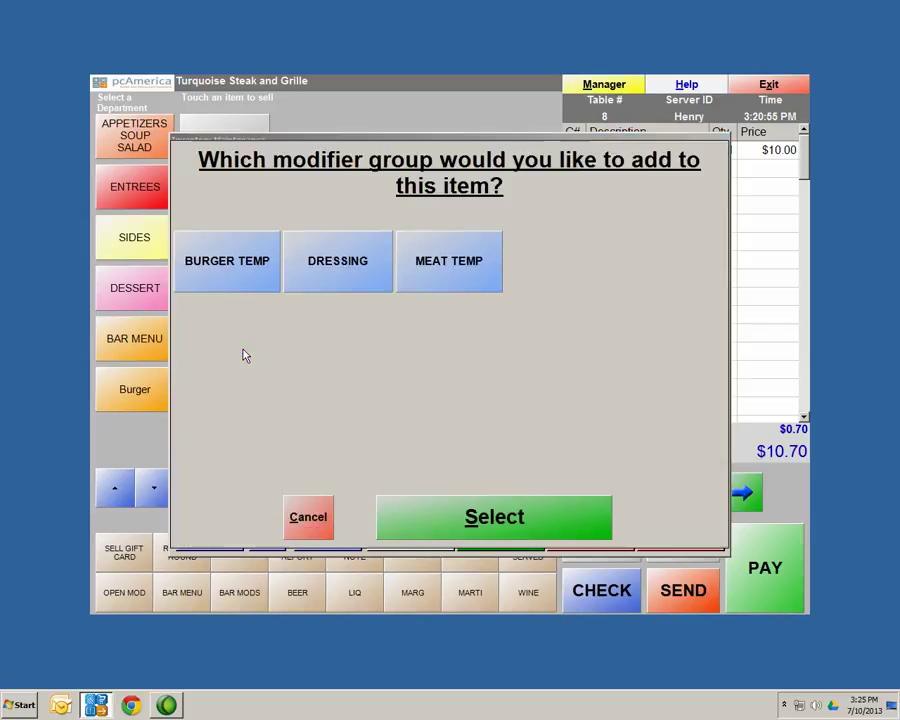
pyautogui.click(213, 285)
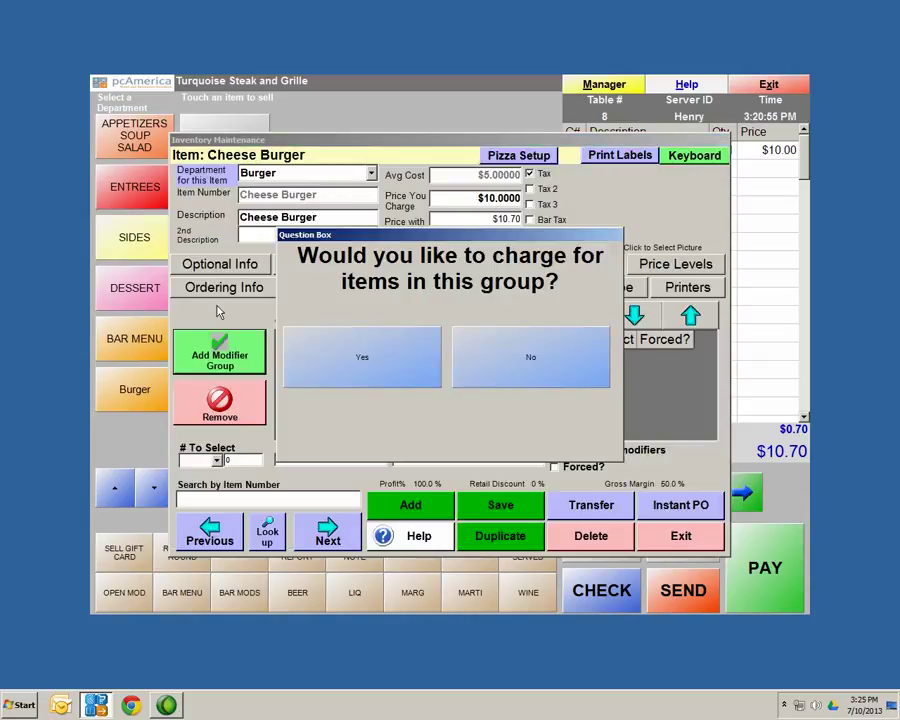
pyautogui.click(512, 368)
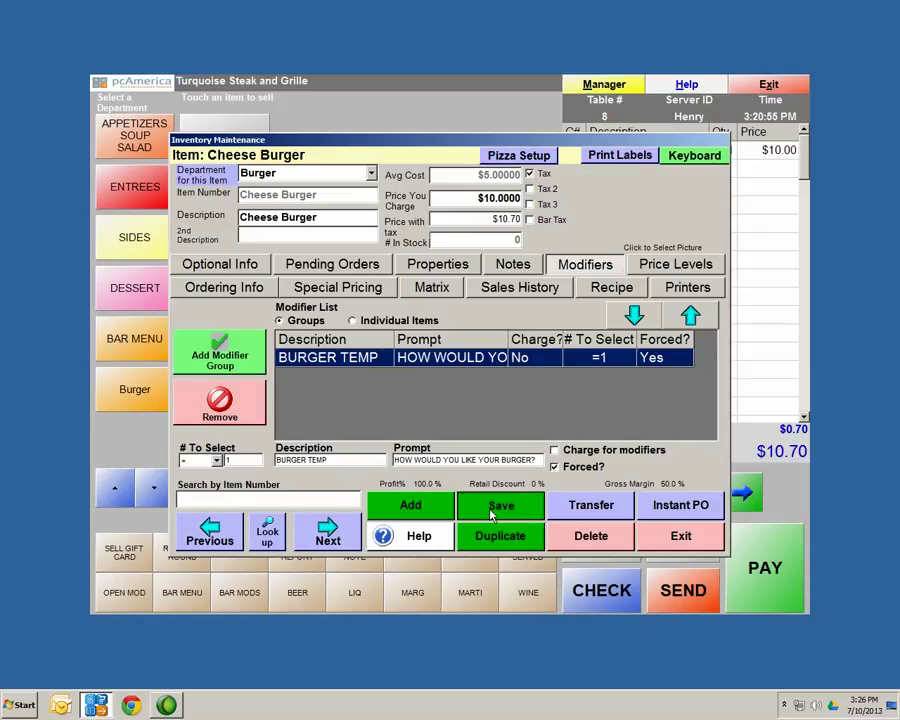
pyautogui.click(693, 541)
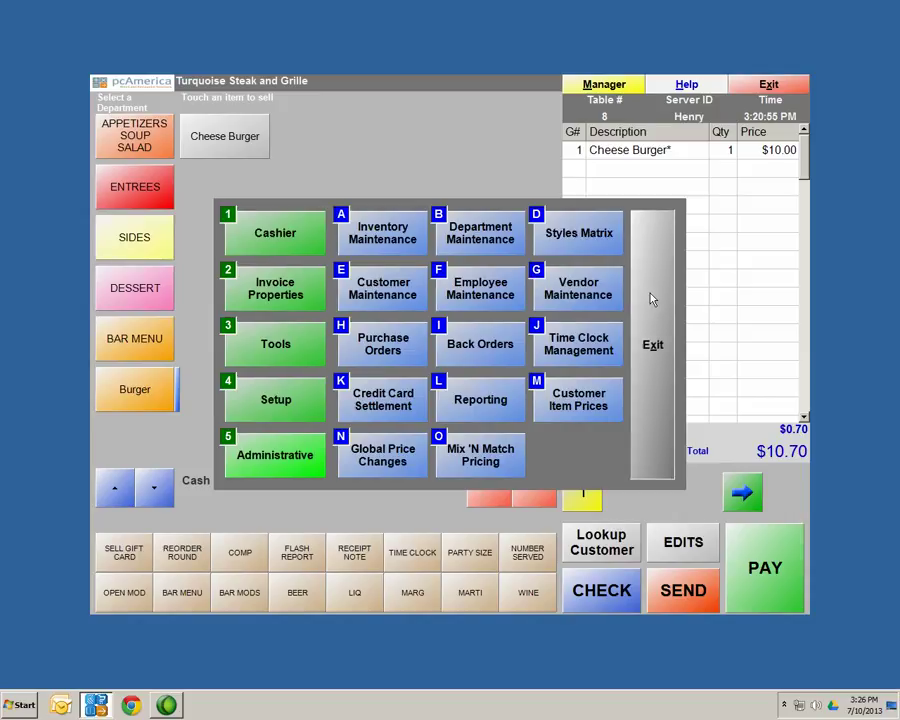
# - Remove the existing Cheese Burger from the order and return to the table layout
pyautogui.click(651, 298)
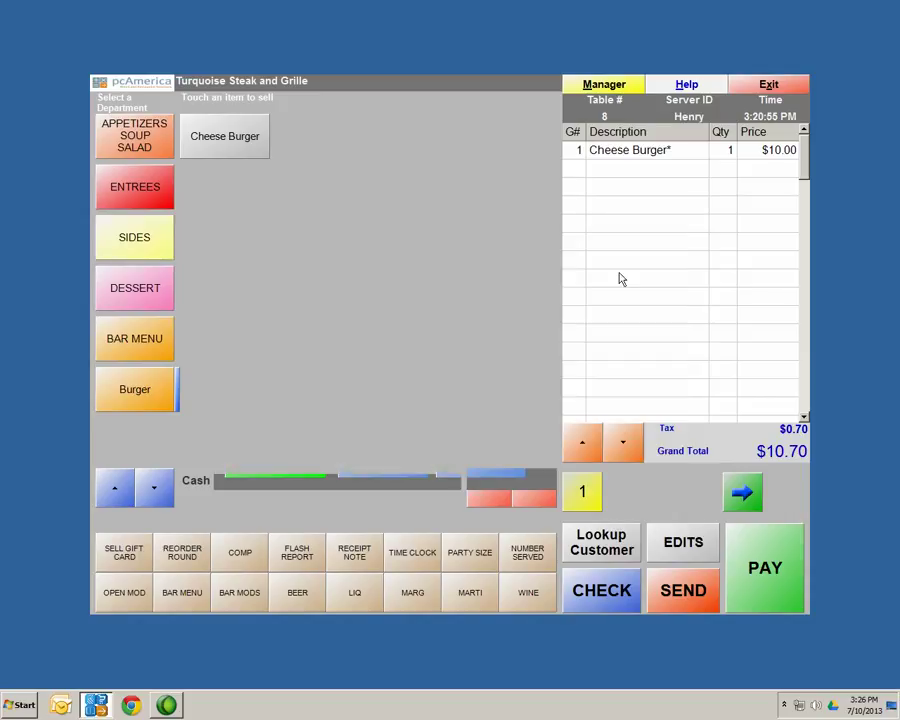
pyautogui.click(628, 153)
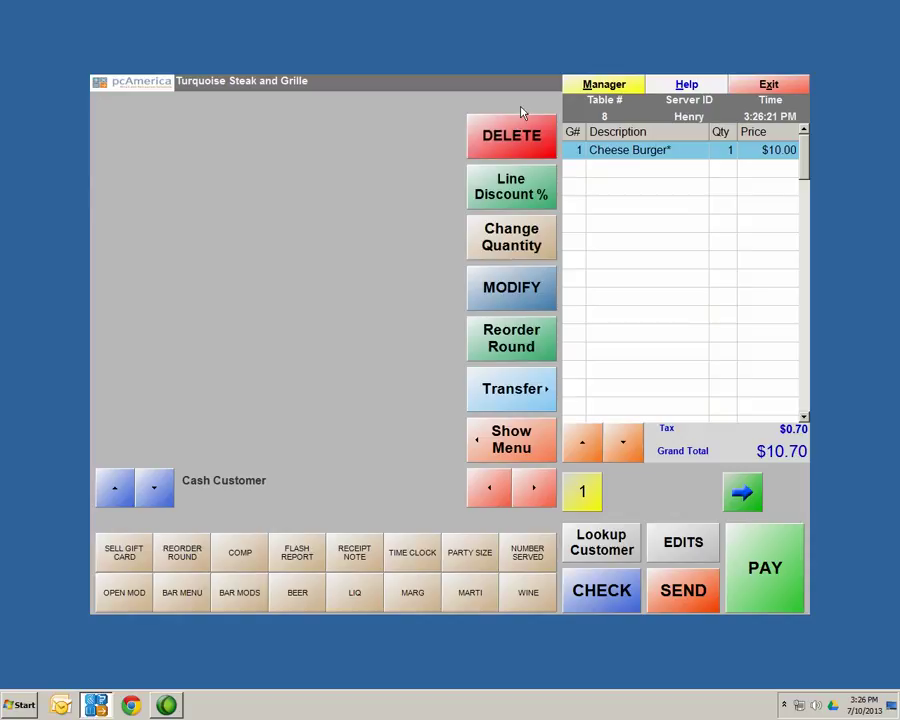
pyautogui.click(521, 138)
pyautogui.click(771, 86)
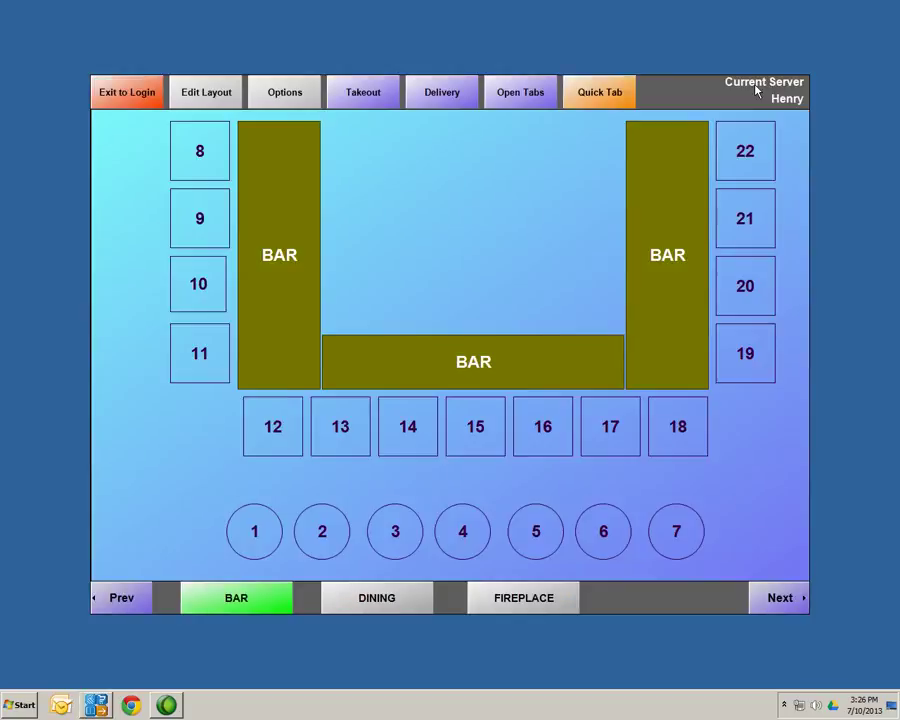
# - Ring up a Cheese Burger on a new quick tab, choosing Med Rare
pyautogui.click(603, 93)
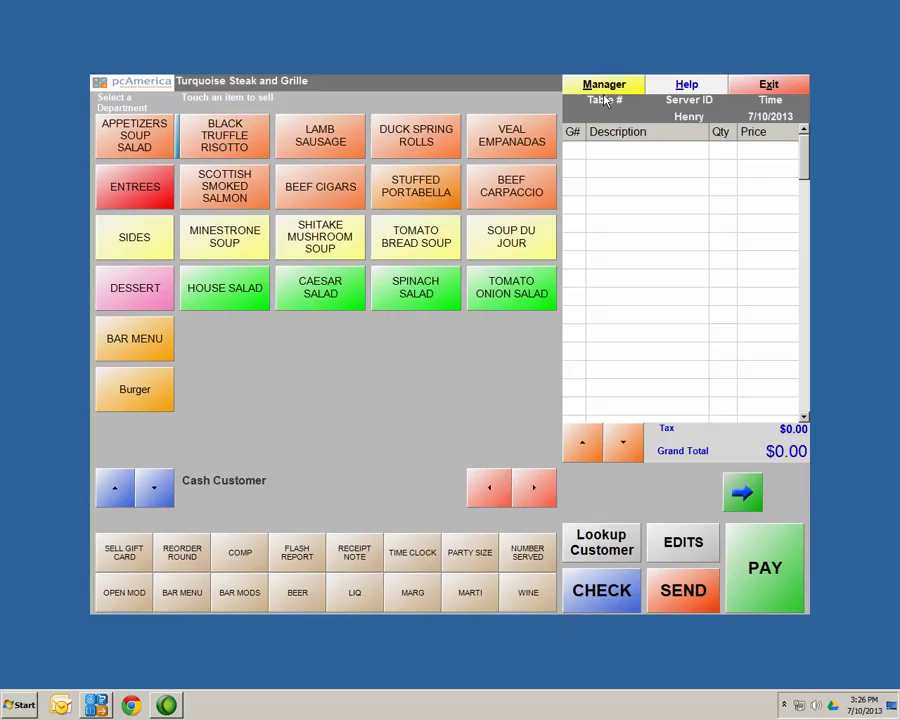
pyautogui.click(137, 392)
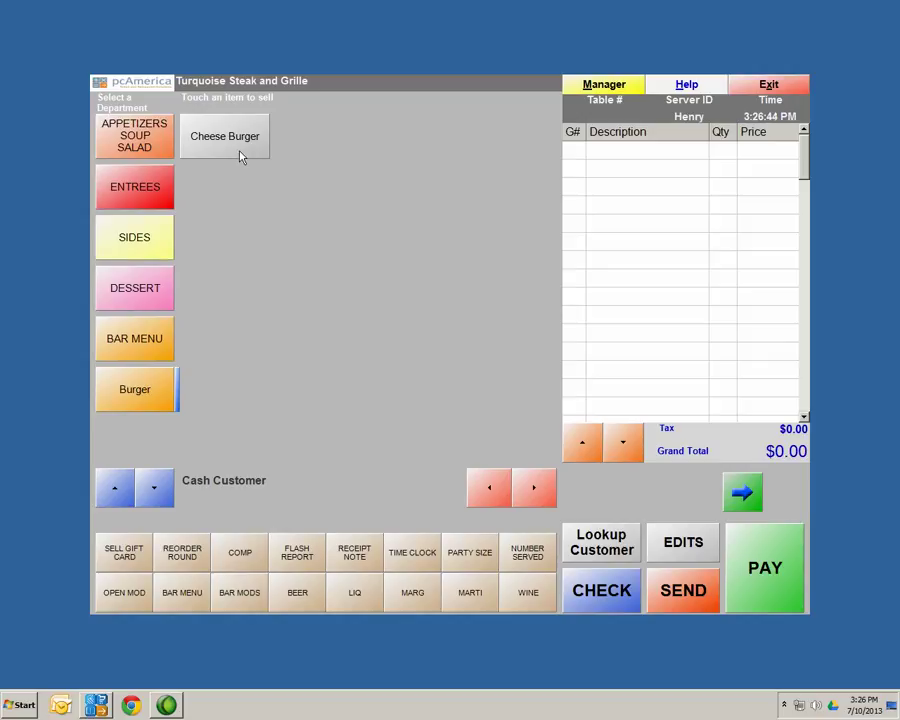
pyautogui.click(248, 154)
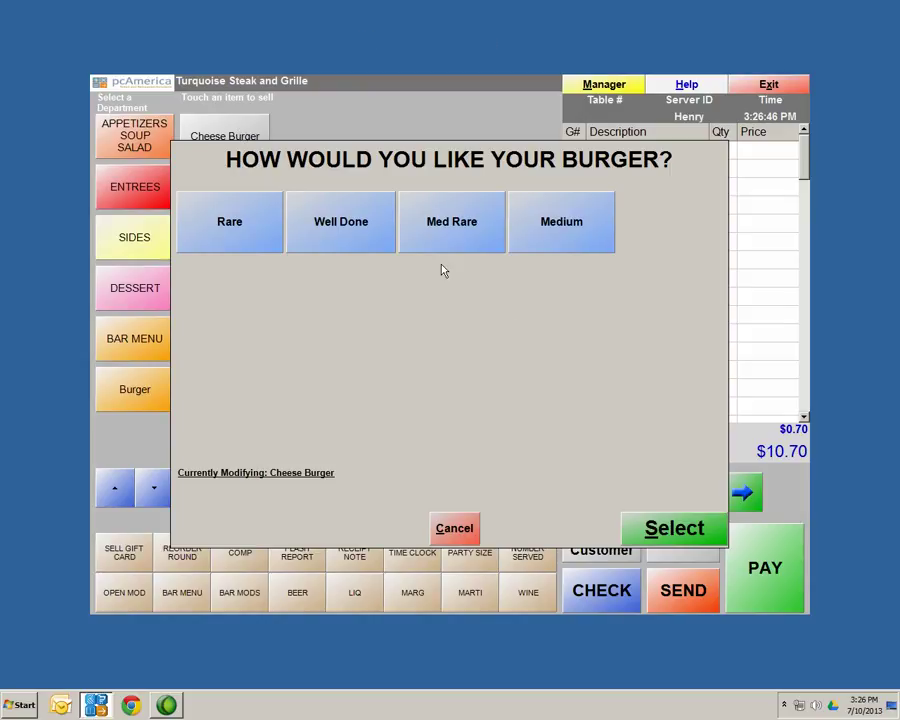
pyautogui.click(465, 222)
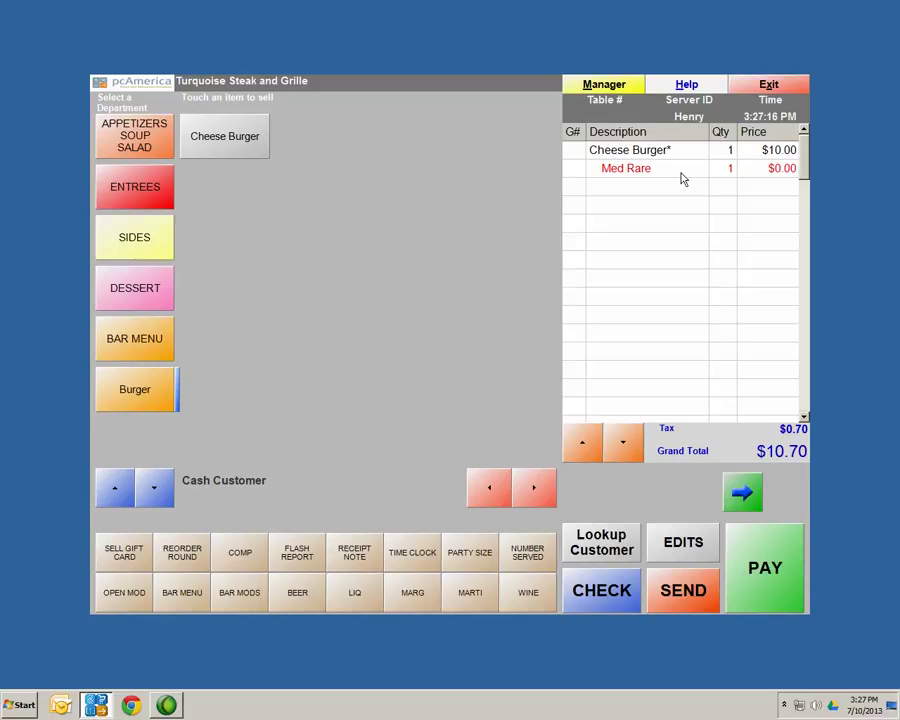
# - Open Inventory Maintenance and start a new modifier group
pyautogui.click(605, 86)
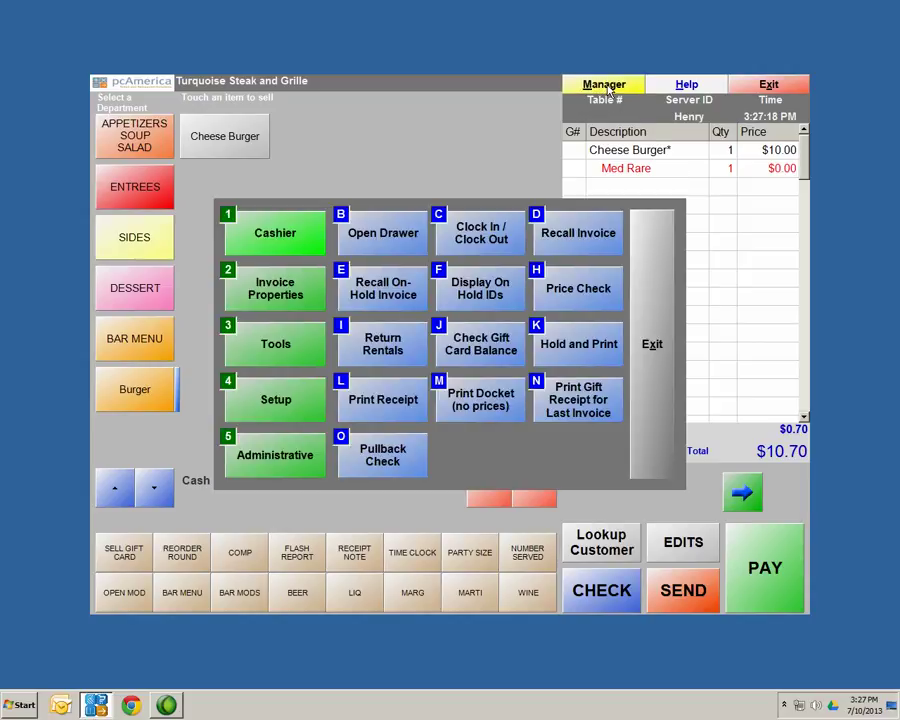
pyautogui.click(272, 456)
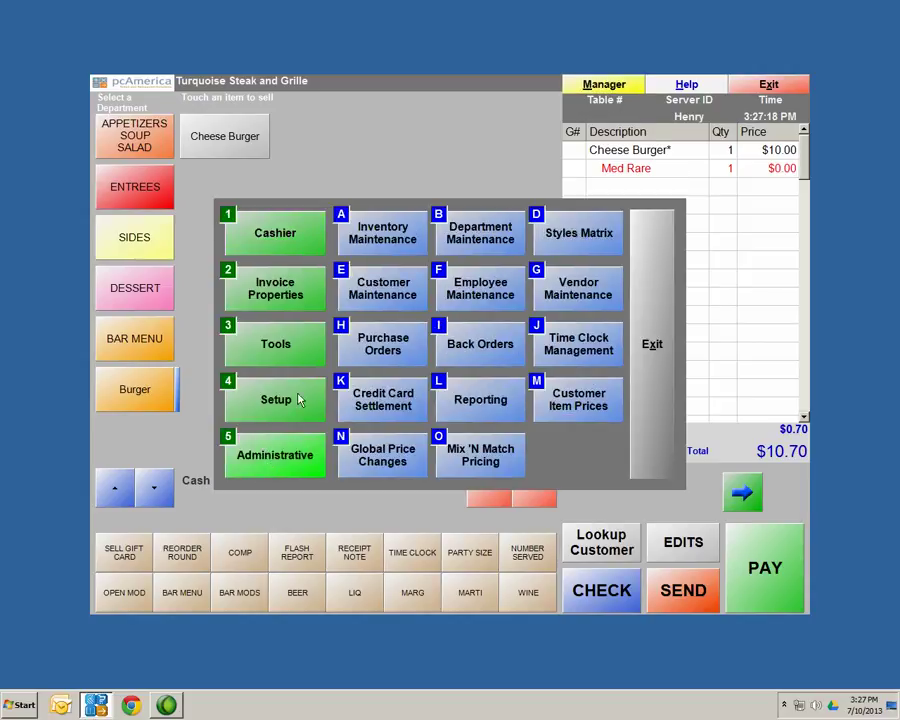
pyautogui.click(383, 240)
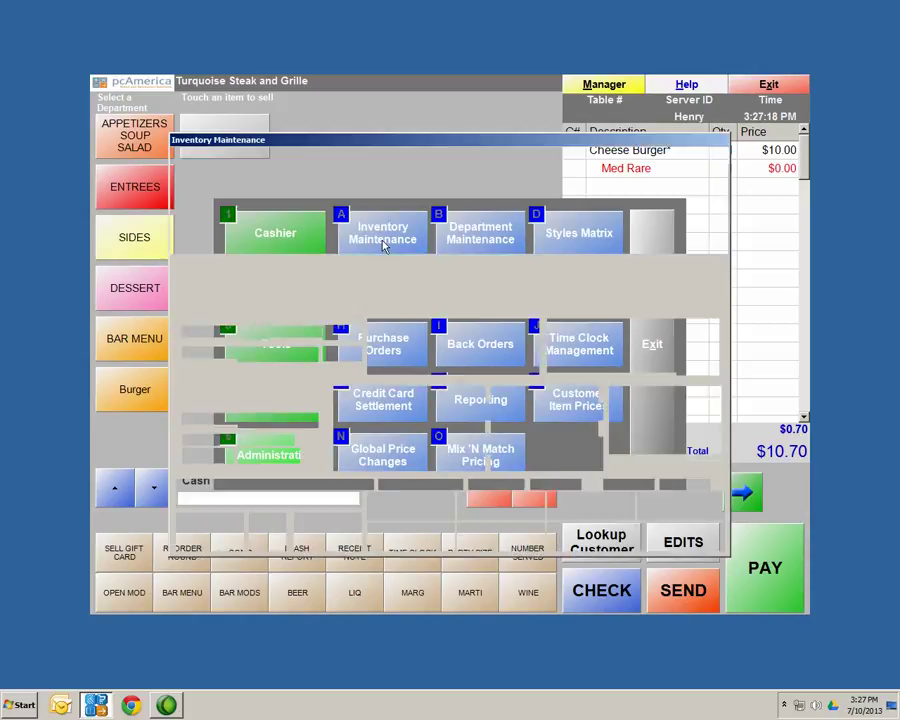
pyautogui.click(413, 516)
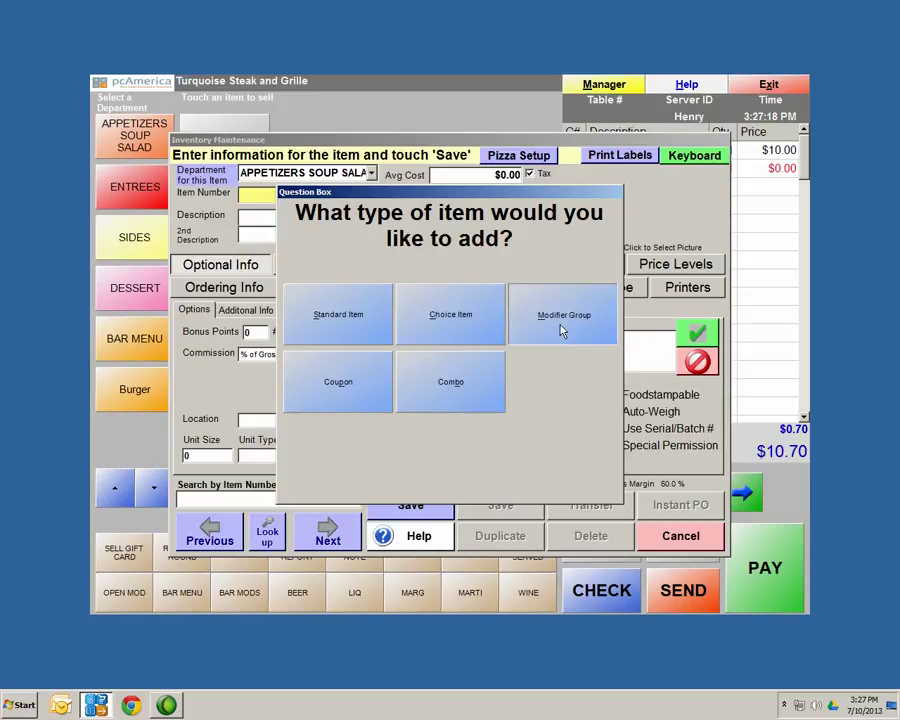
pyautogui.click(563, 331)
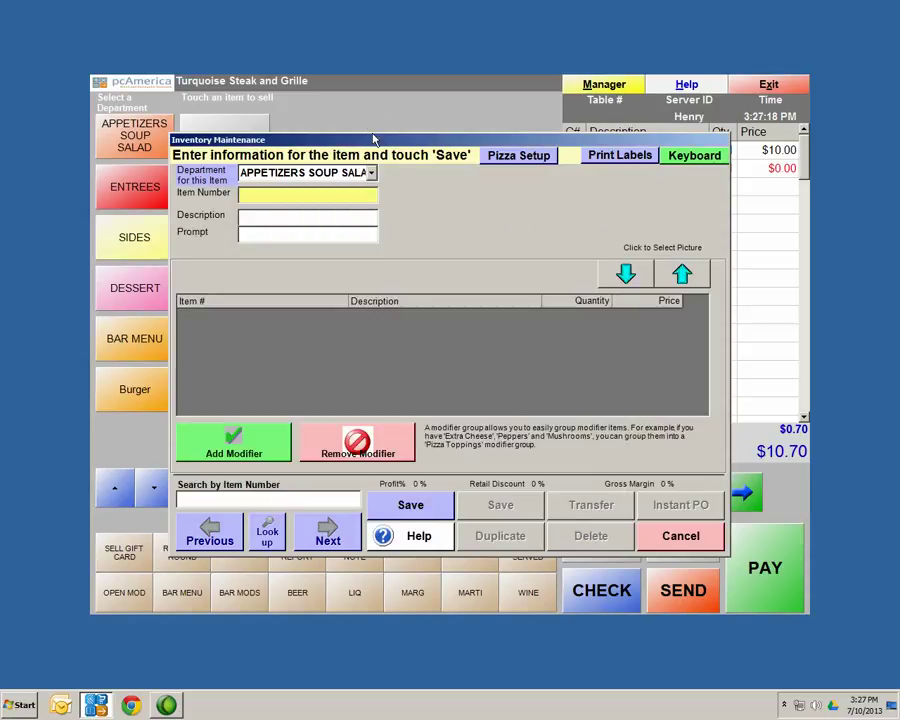
# - Name the group 'Add on Add Off' in MODS NO SHOW, prompting 'What would you like?', and save
pyautogui.click(371, 174)
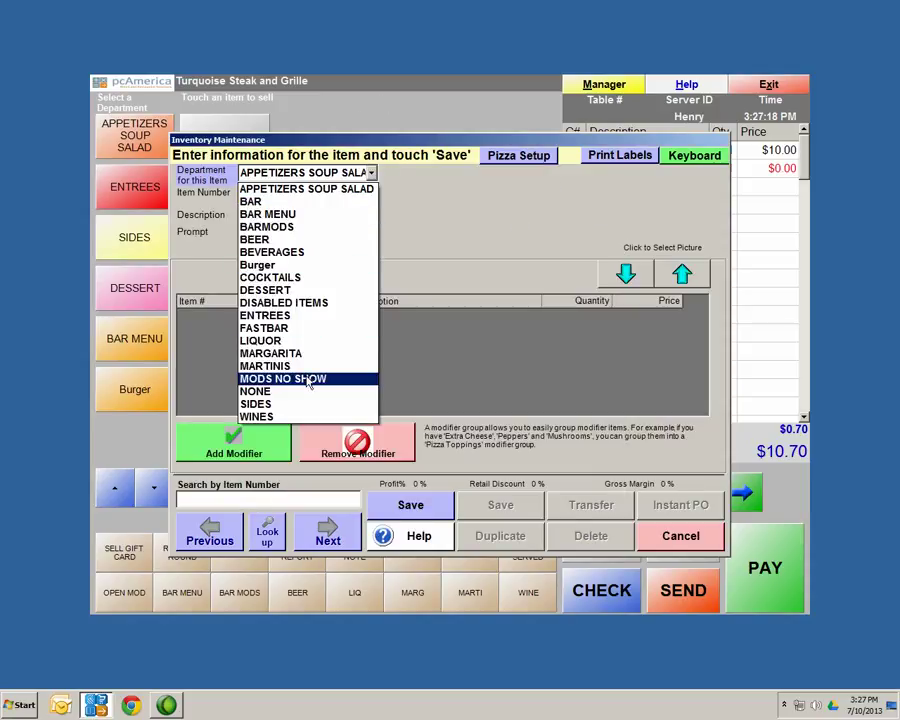
pyautogui.click(308, 383)
pyautogui.click(268, 196)
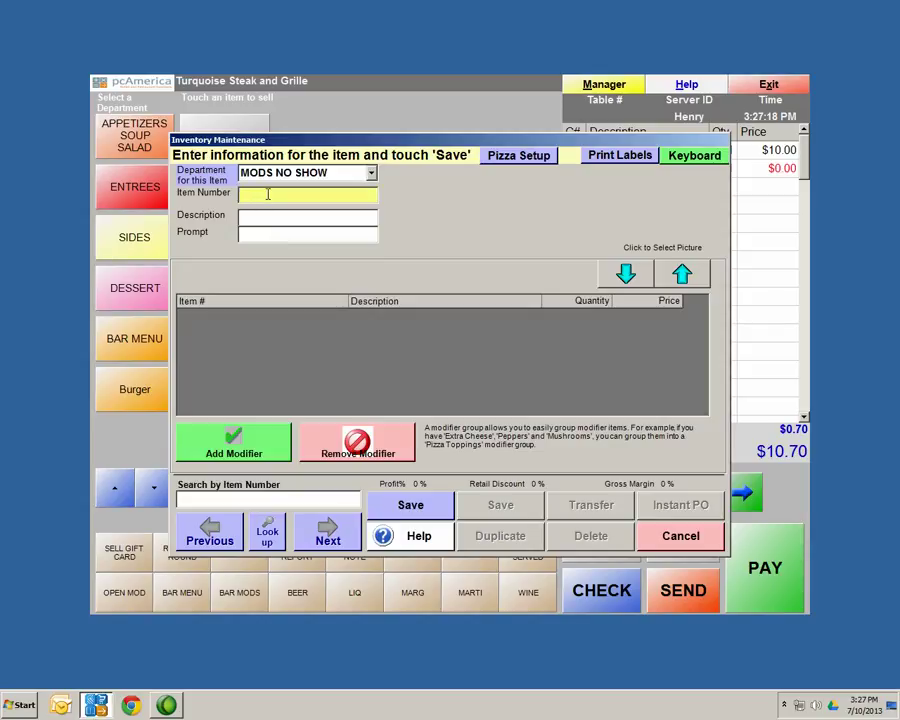
pyautogui.write('Z')
pyautogui.write('Add')
pyautogui.write(' on')
pyautogui.write(' Add')
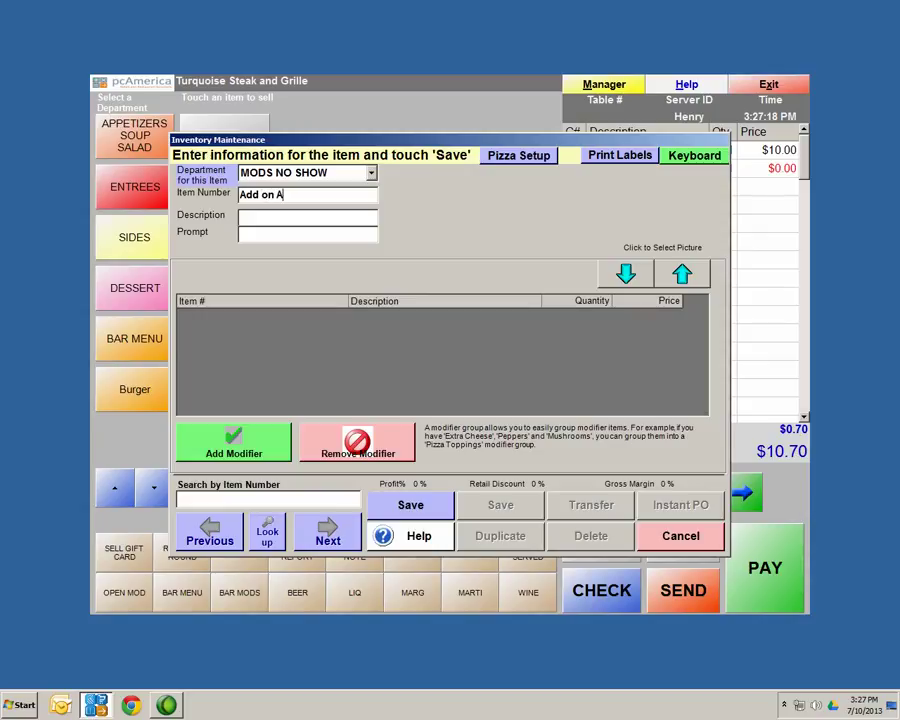
pyautogui.write(' Off')
pyautogui.press('Tab')
pyautogui.write('Add On')
pyautogui.press('BackSpace')
pyautogui.press('BackSpace')
pyautogui.write('on Ad')
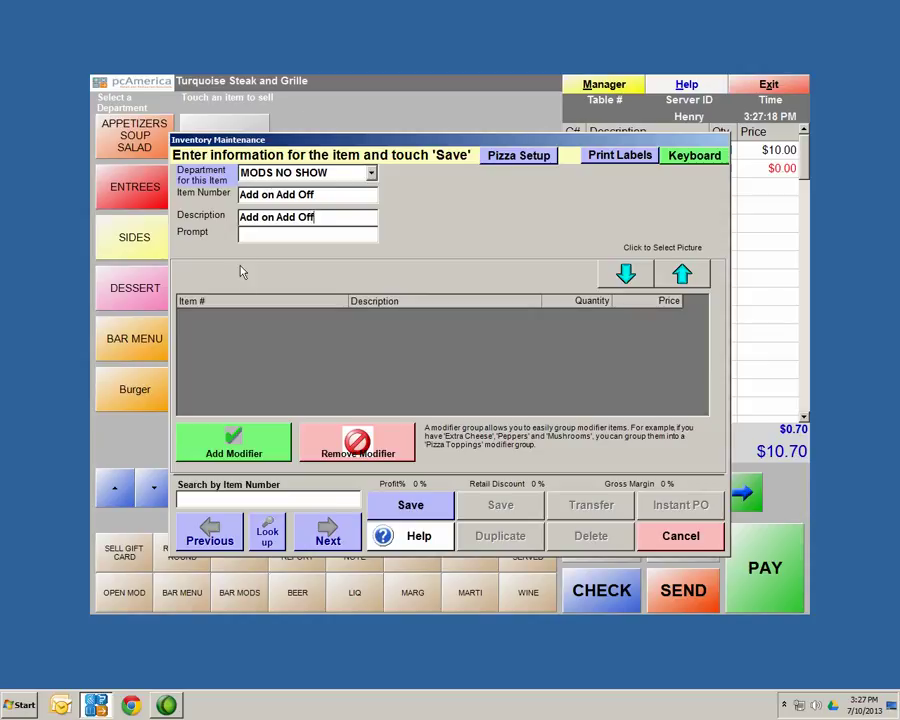
pyautogui.click(258, 238)
pyautogui.write('What would you like')
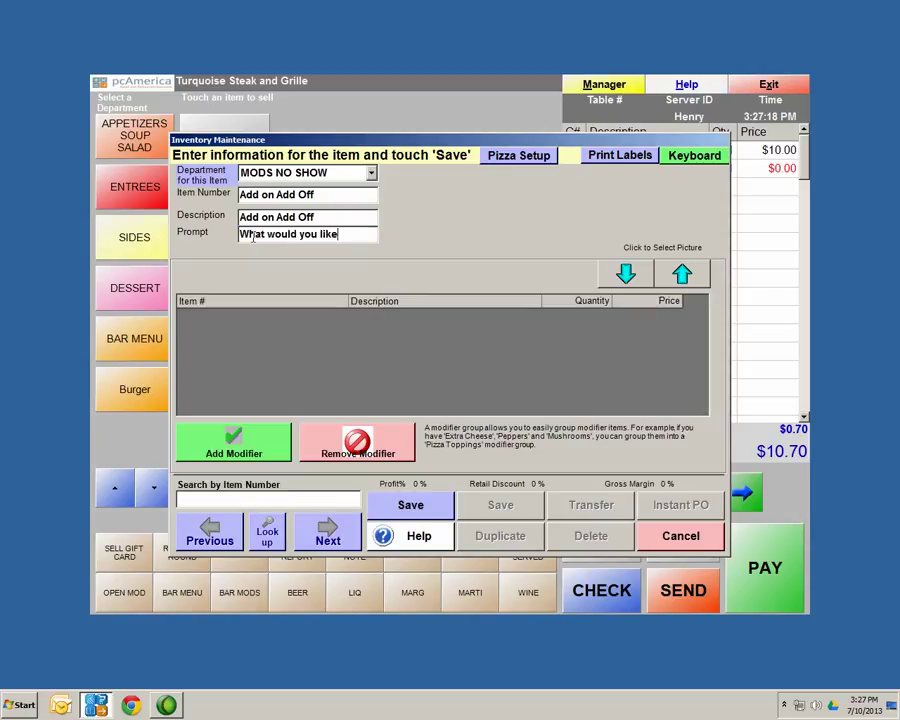
pyautogui.write('?')
pyautogui.click(420, 509)
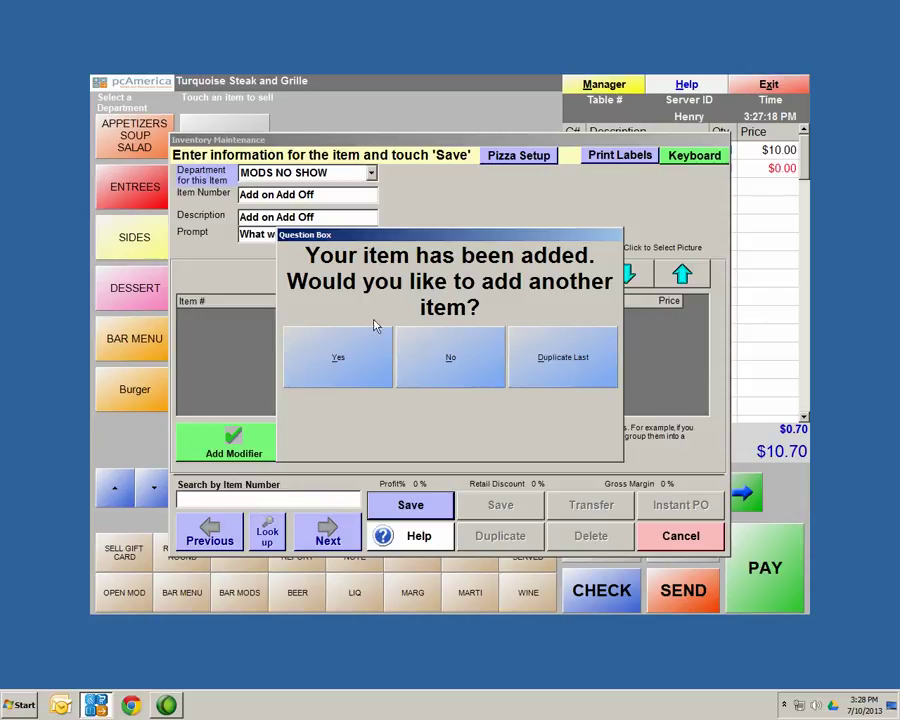
# - Start a new standard item, entering Extra Pickles as its number and description
pyautogui.click(352, 366)
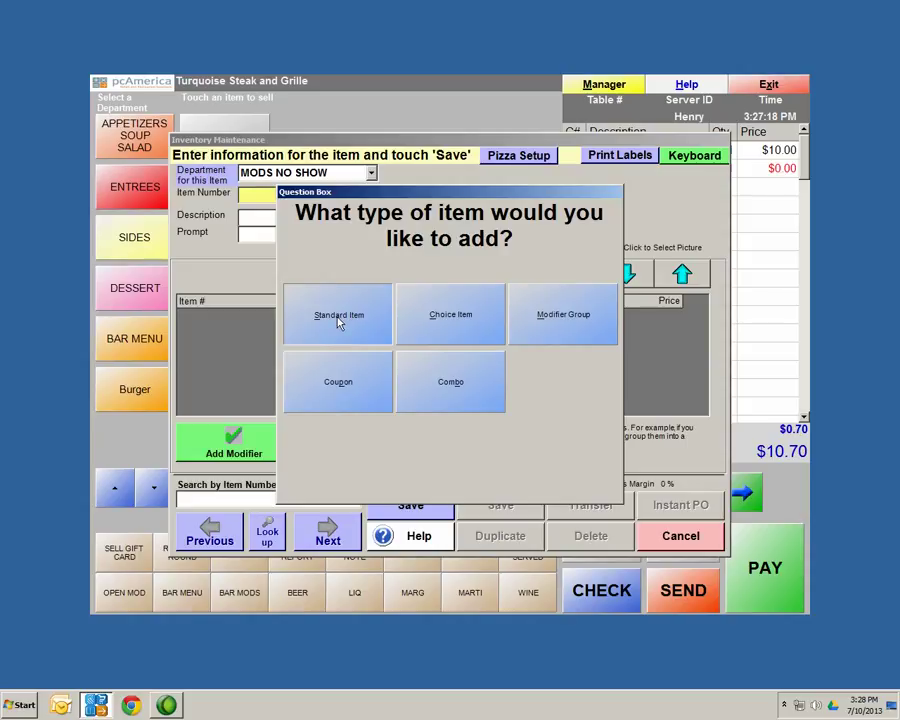
pyautogui.click(339, 320)
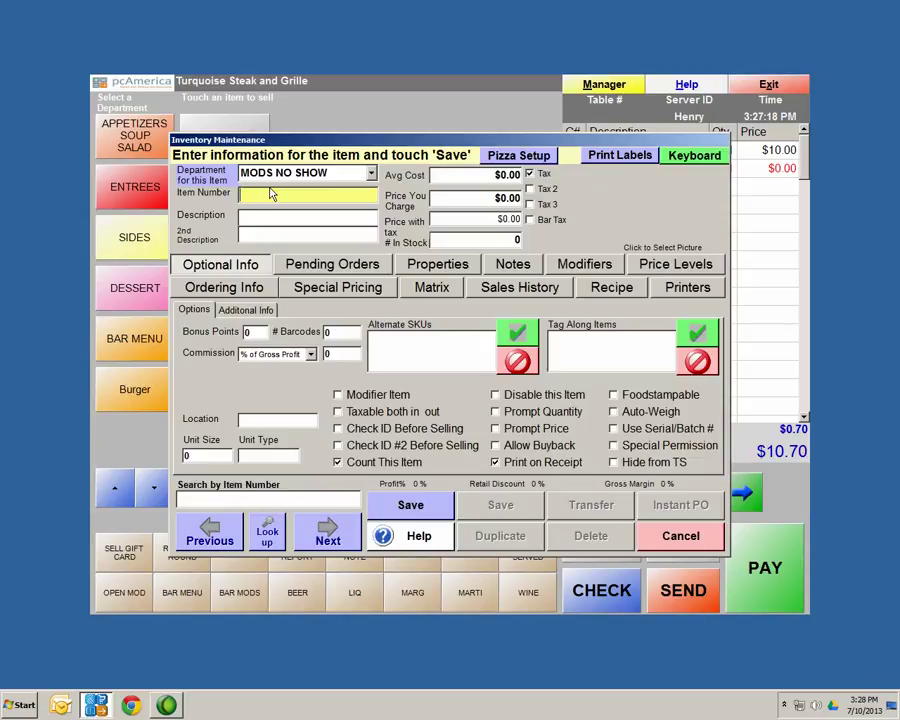
pyautogui.write('pickel')
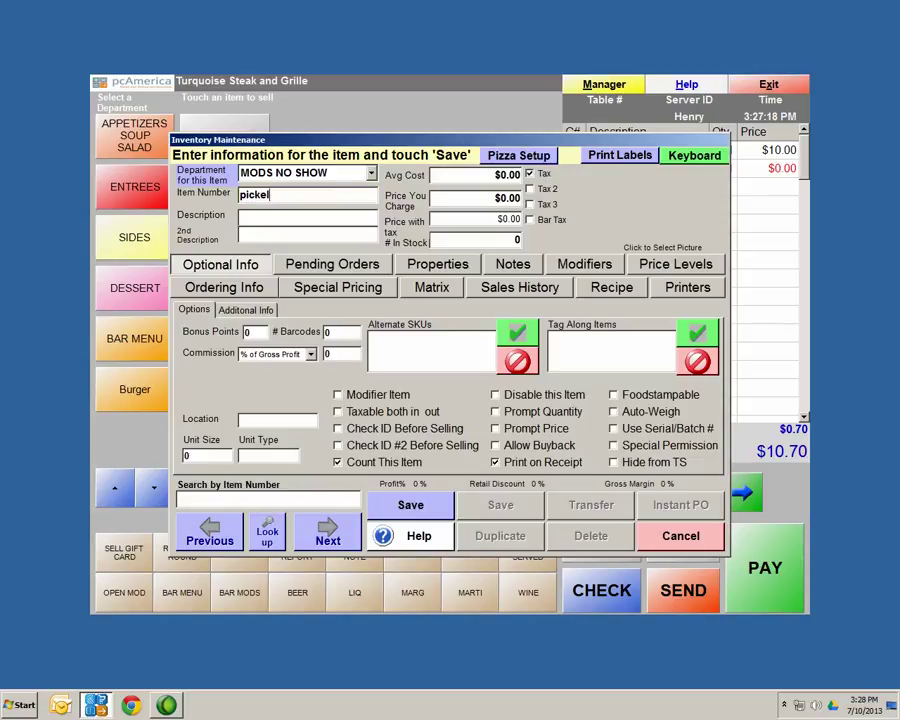
pyautogui.press('BackSpace')
pyautogui.press('BackSpace')
pyautogui.press('BackSpace')
pyautogui.press('BackSpace')
pyautogui.press('BackSpace')
pyautogui.press('BackSpace')
pyautogui.write('Pic')
pyautogui.write('kle')
pyautogui.write('Pickles')
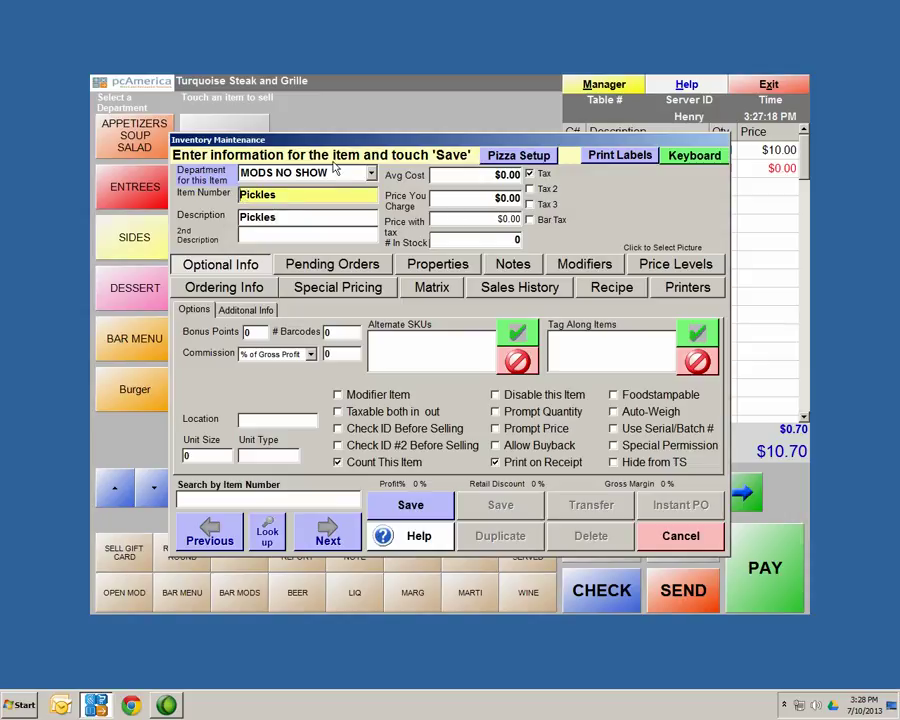
pyautogui.write('Extra')
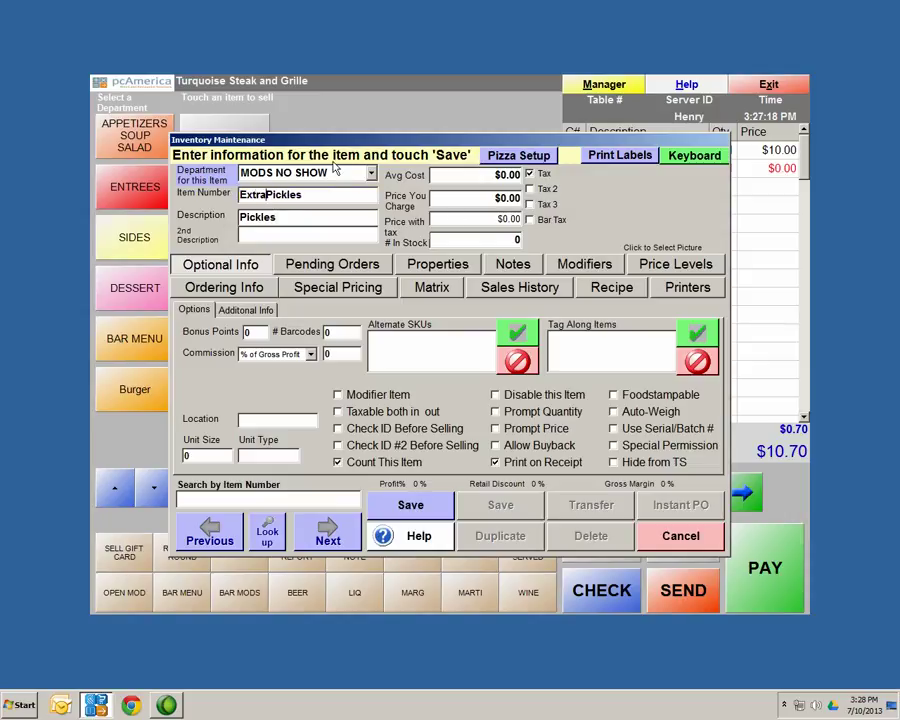
pyautogui.press('Tab')
pyautogui.write('Extra')
pyautogui.click(320, 188)
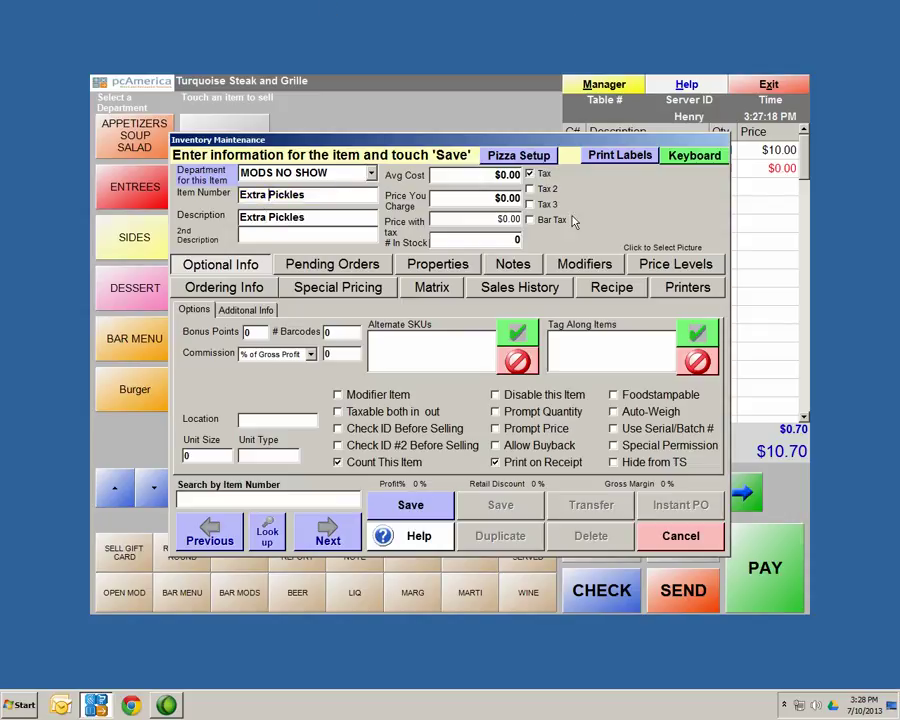
# - Price Extra Pickles at 1.00, untracked in stock, as a modifier item, and save
pyautogui.click(508, 200)
pyautogui.write('1')
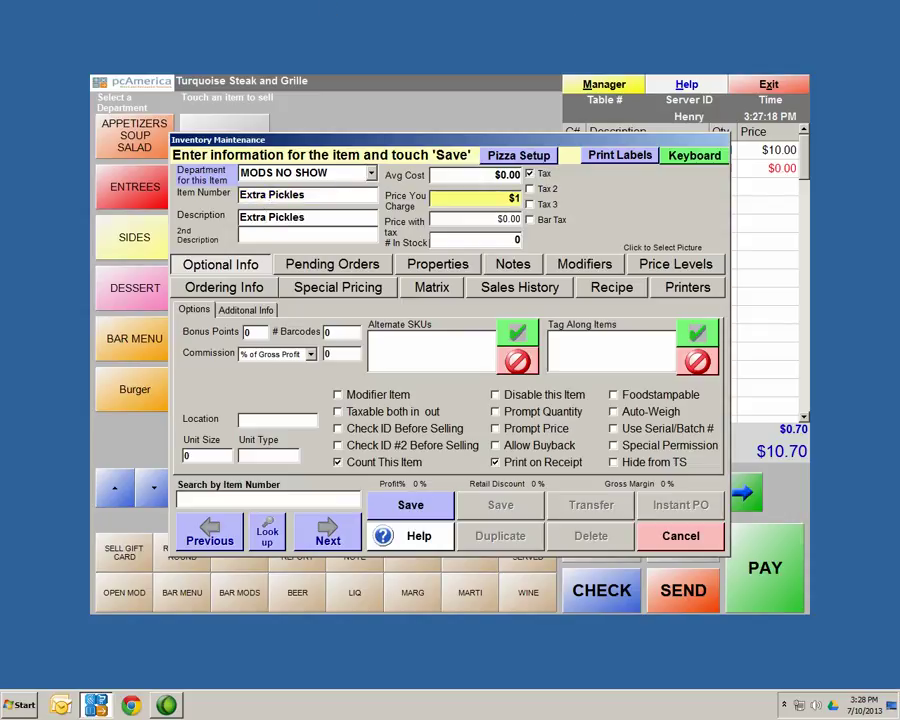
pyautogui.write('.00')
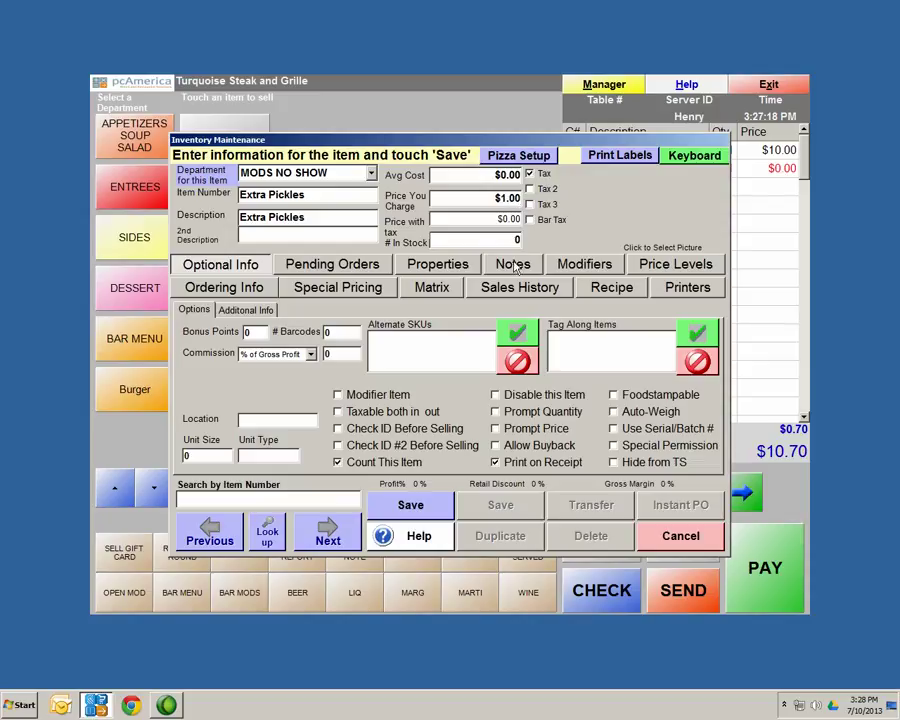
pyautogui.click(356, 465)
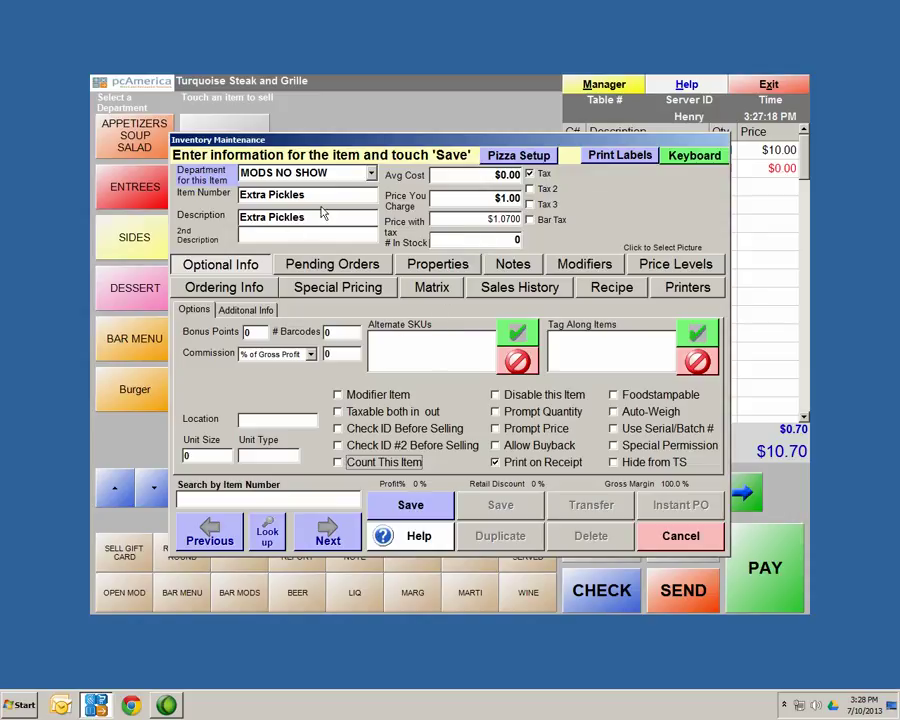
pyautogui.click(338, 463)
pyautogui.click(514, 240)
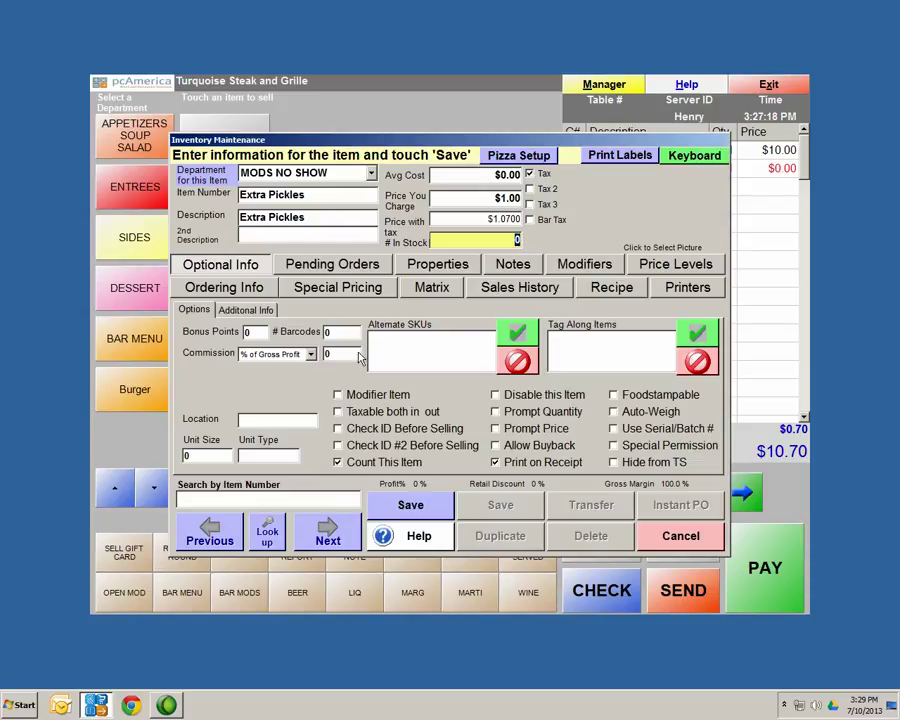
pyautogui.click(352, 466)
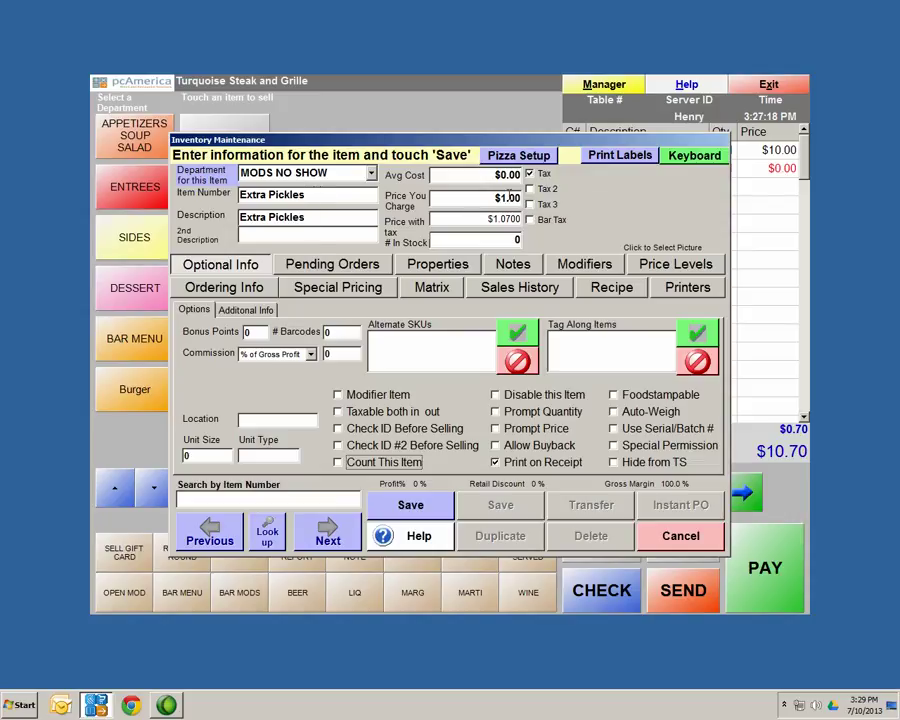
pyautogui.click(355, 400)
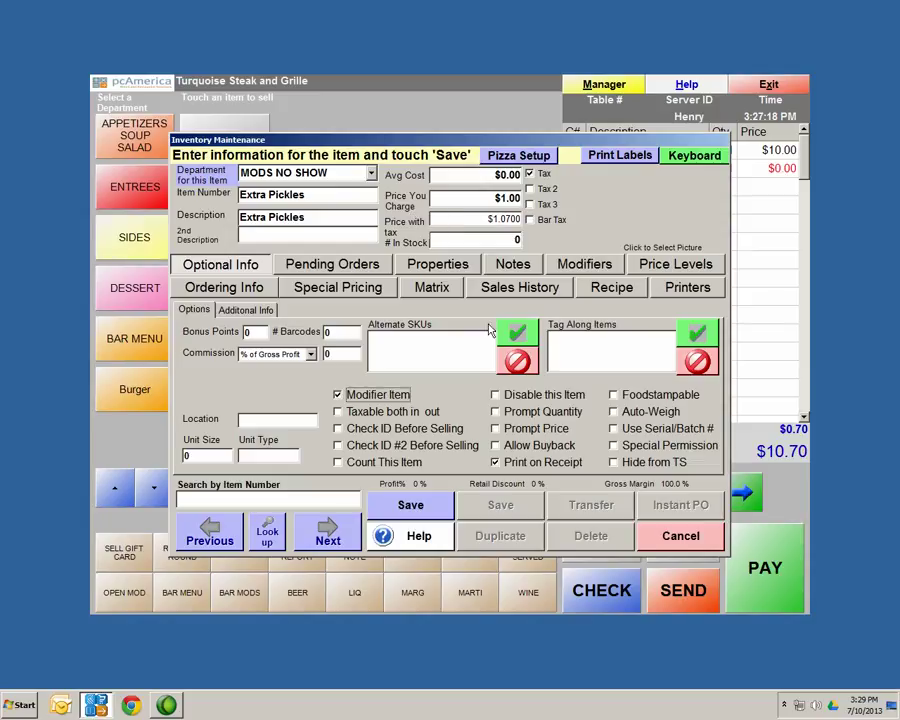
pyautogui.click(420, 518)
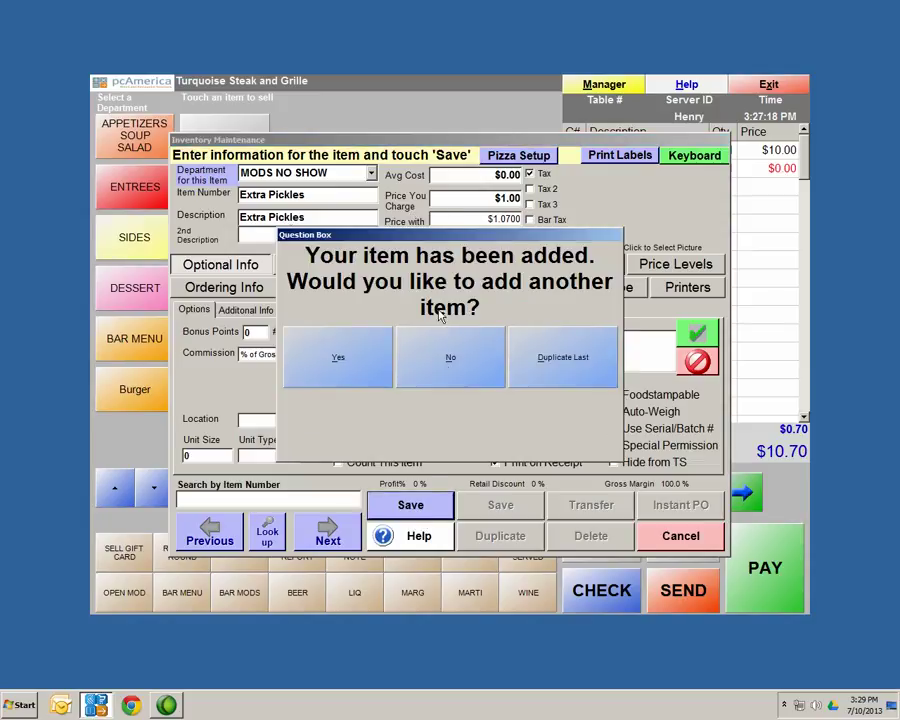
# - Add No Pickles as a tax-free $0.00 modifier item and save it
pyautogui.click(365, 364)
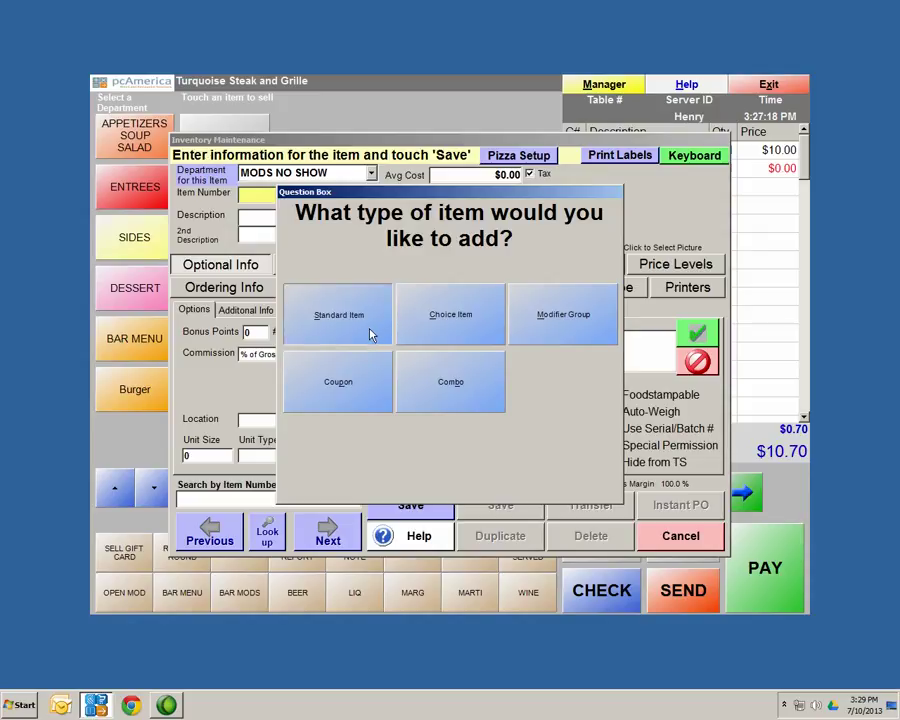
pyautogui.click(370, 335)
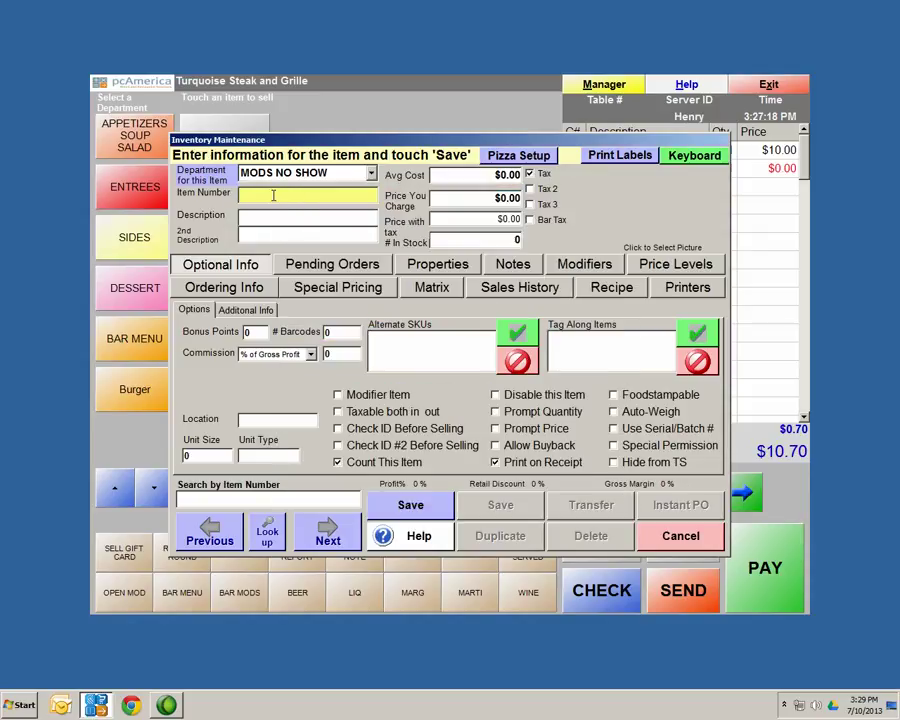
pyautogui.write('No Pickels')
pyautogui.press('Tab')
pyautogui.write('No Pic')
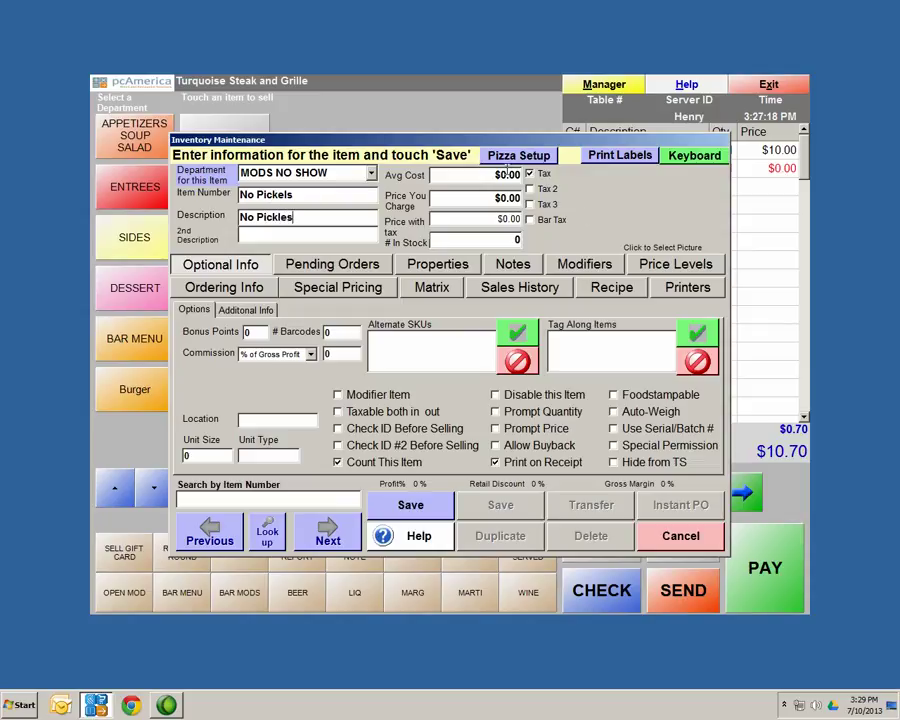
pyautogui.click(530, 175)
pyautogui.click(338, 394)
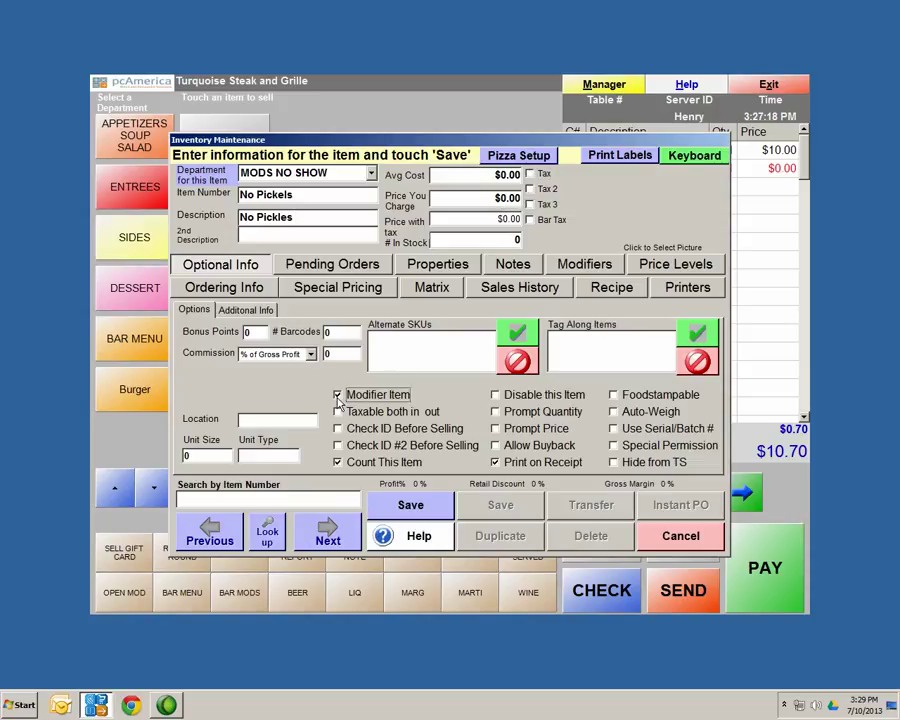
pyautogui.click(428, 514)
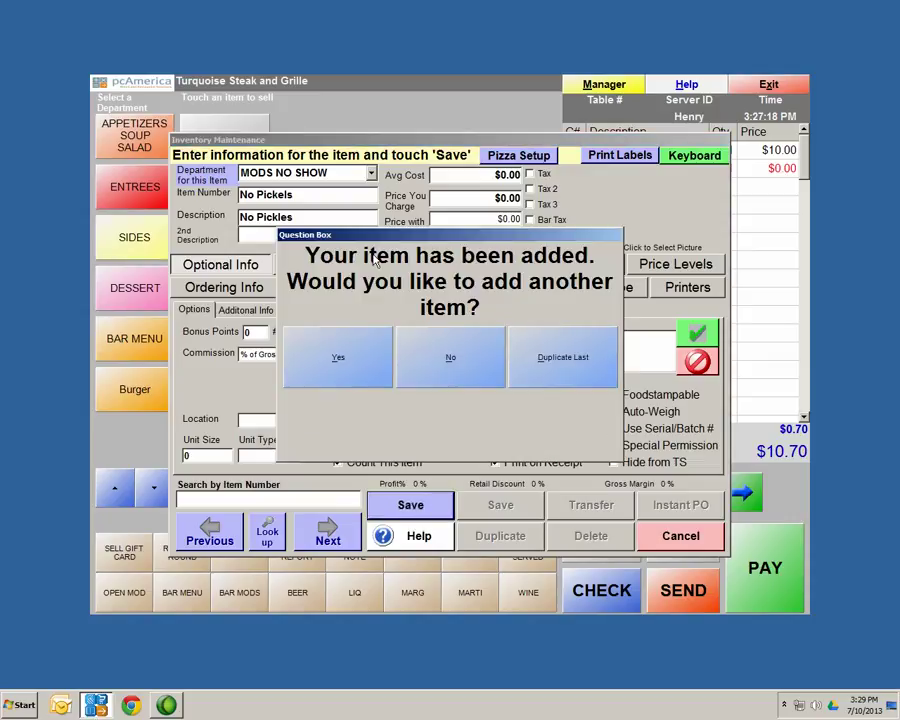
# - Create the standard item 'Extra Onions' at $0.50 as a modifier item, not counted in stock
pyautogui.click(358, 356)
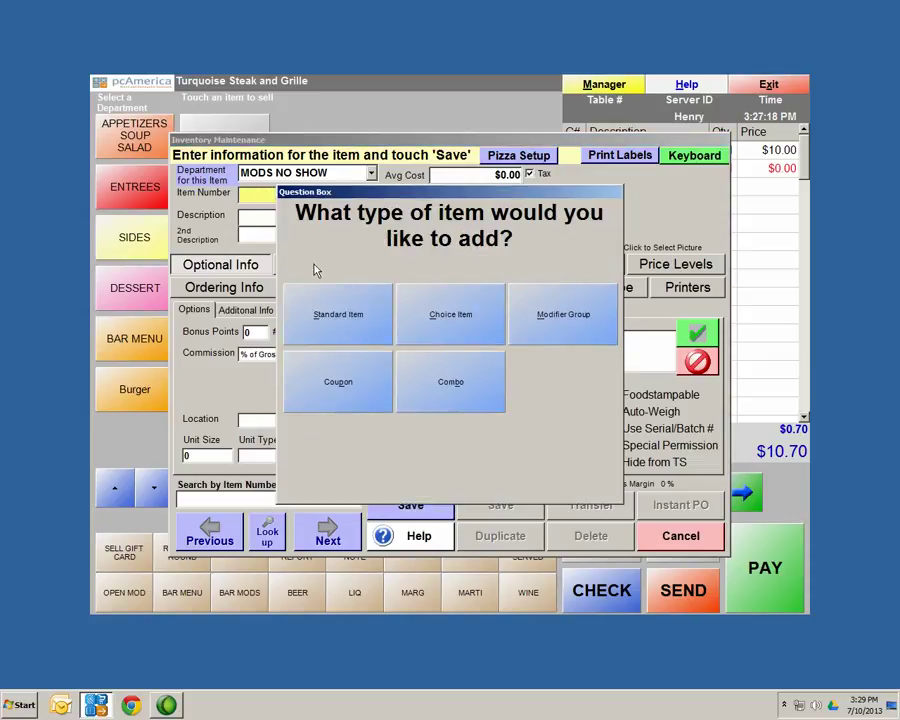
pyautogui.click(306, 319)
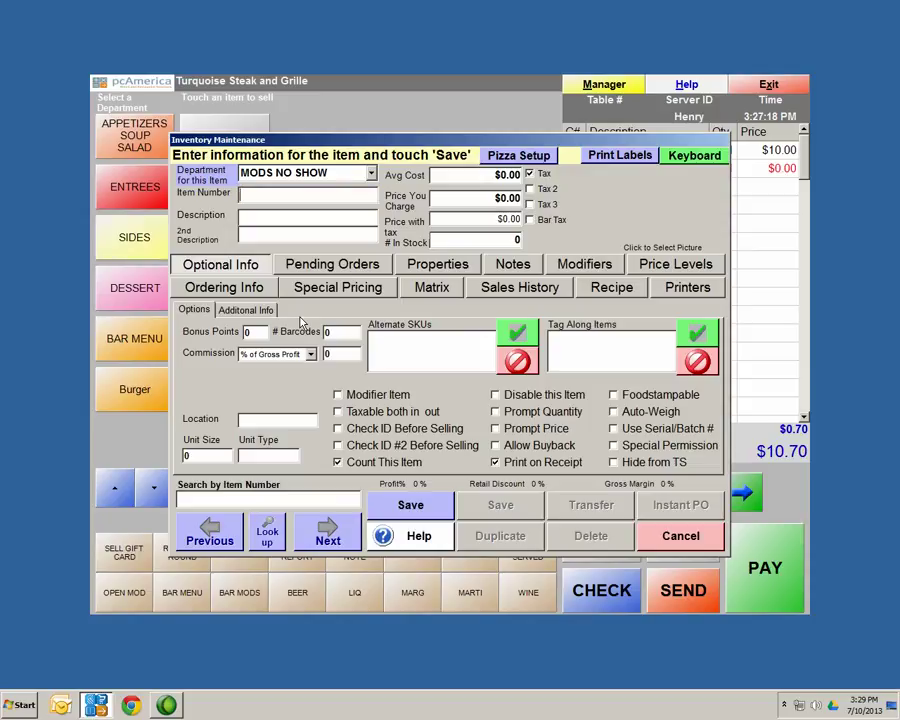
pyautogui.write('Extra Onions')
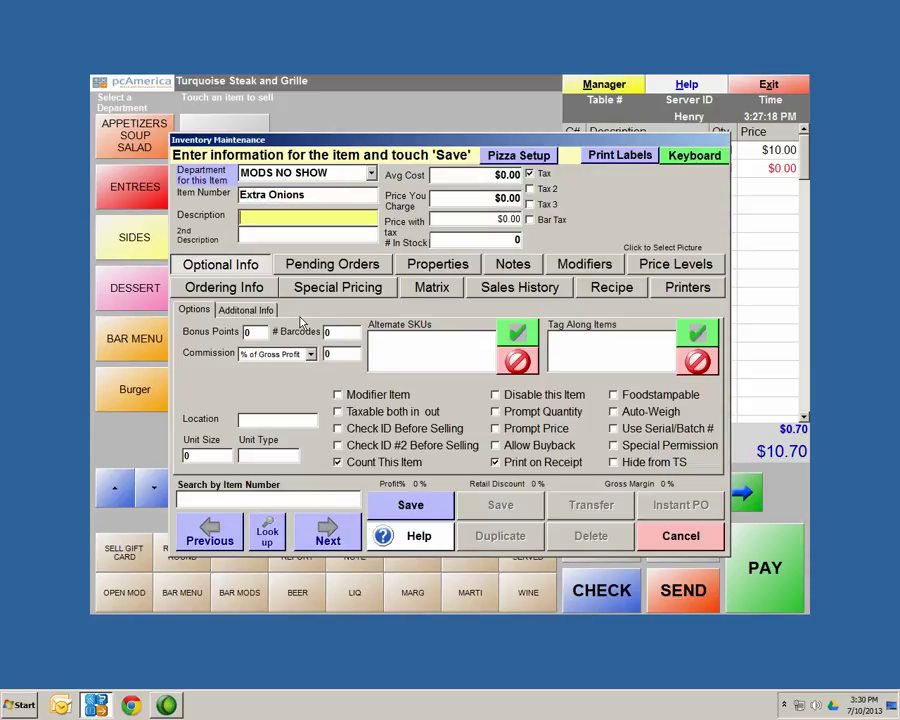
pyautogui.write('Extra Onions')
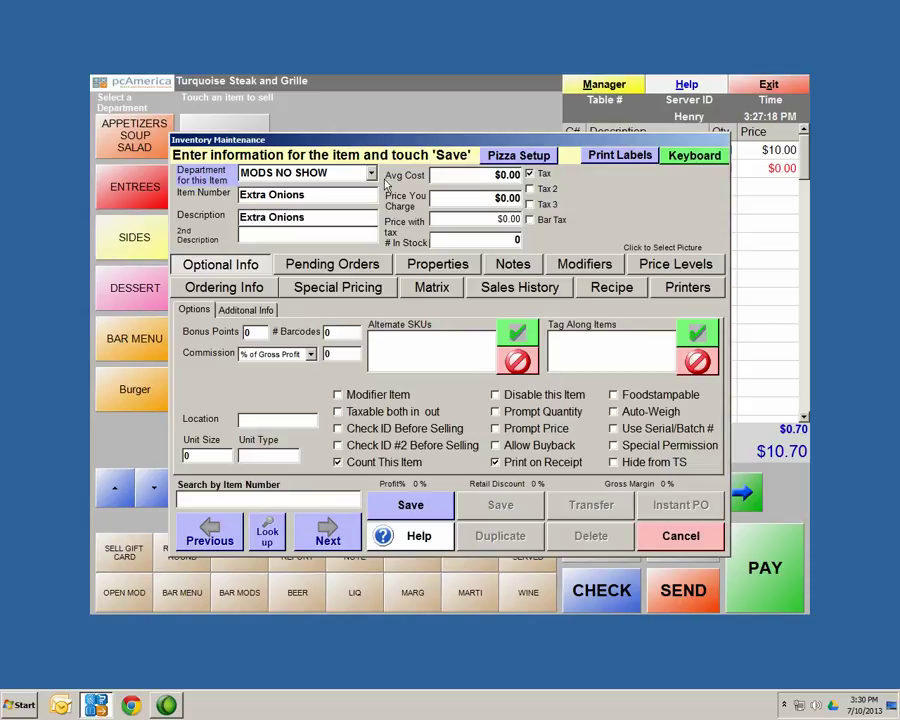
pyautogui.click(516, 197)
pyautogui.write('50')
pyautogui.press('Return')
pyautogui.click(367, 465)
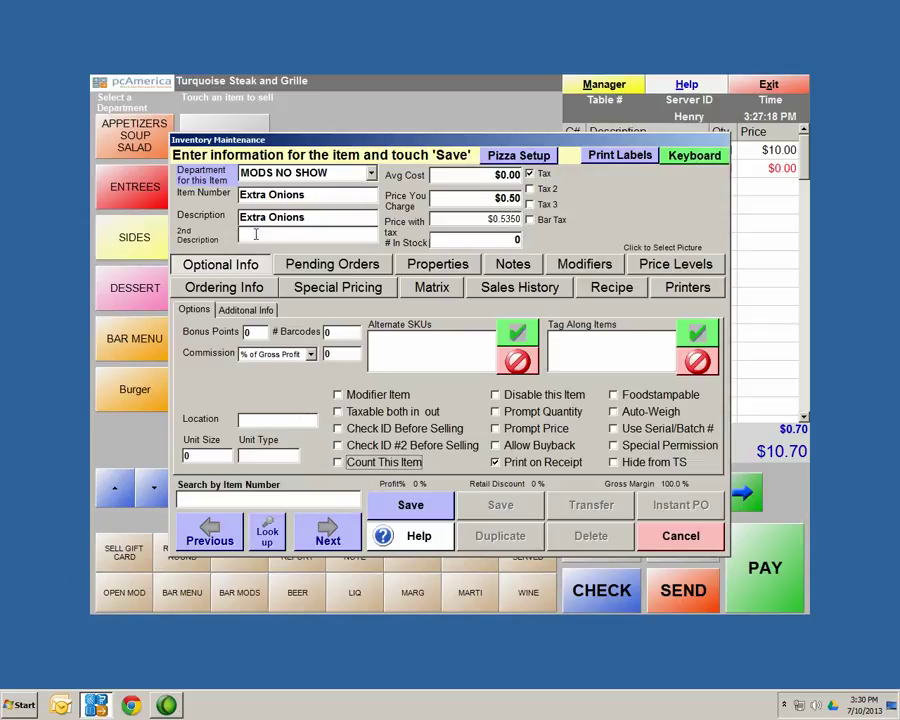
pyautogui.click(340, 395)
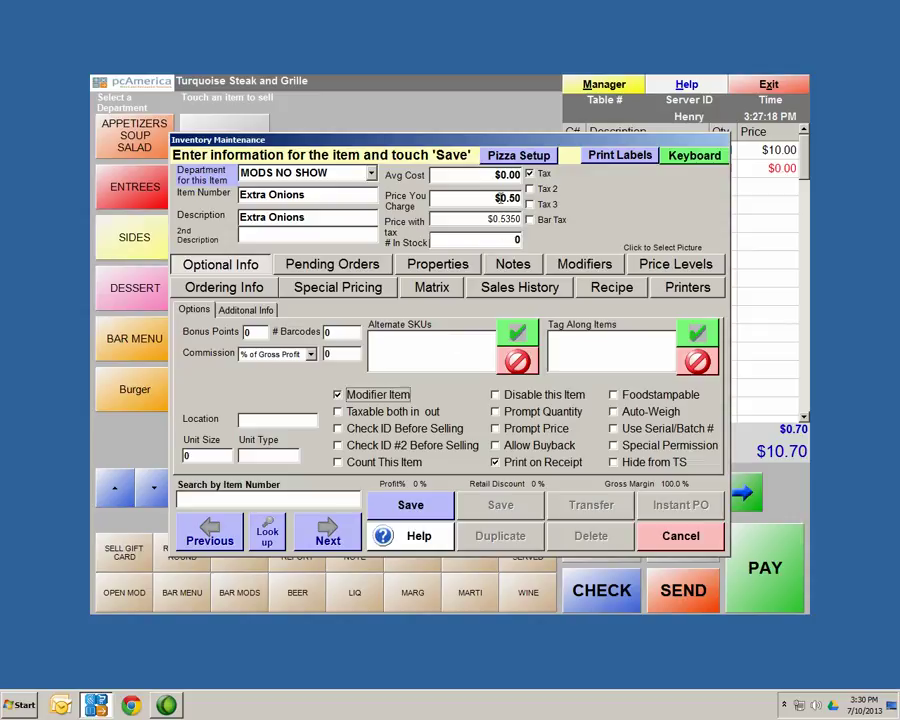
pyautogui.click(411, 508)
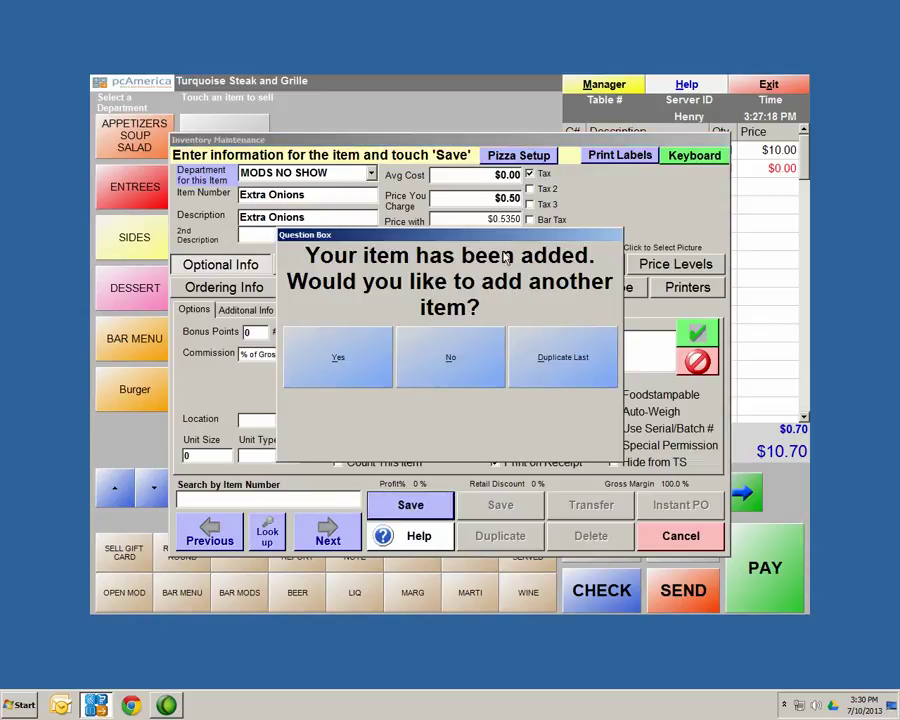
# - Create the standard item 'No Onions' as a non-taxable modifier item and save it
pyautogui.click(338, 376)
pyautogui.click(340, 318)
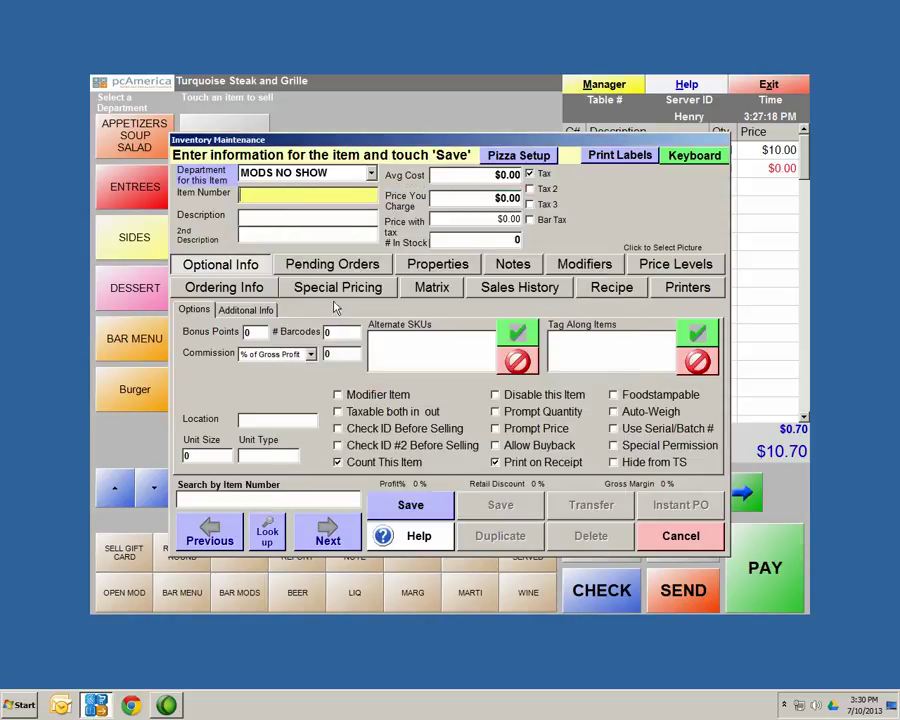
pyautogui.write('No Onions')
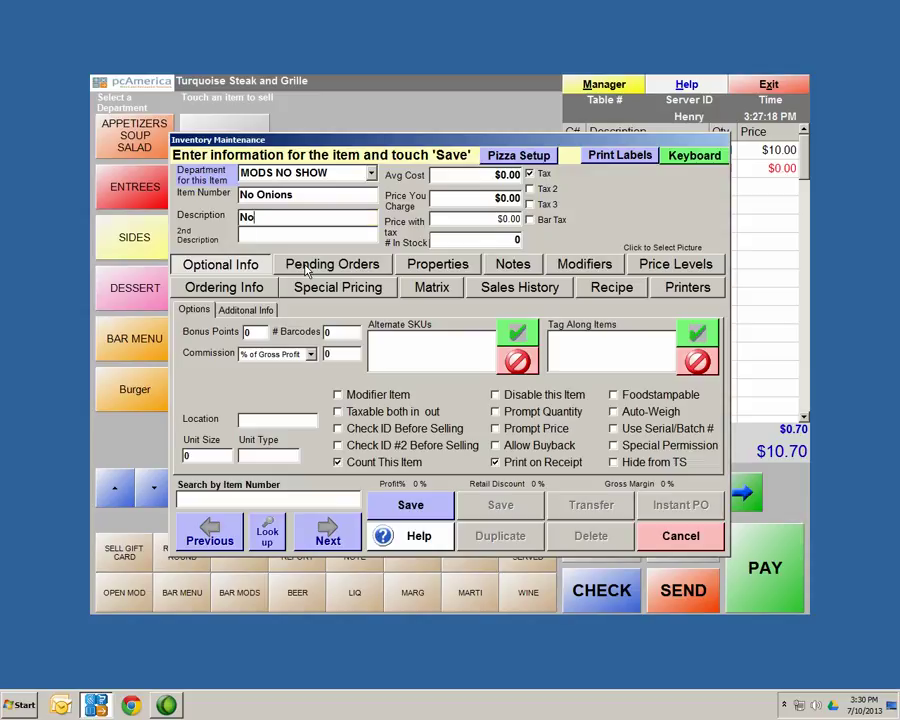
pyautogui.write('No Onions')
pyautogui.click(530, 174)
pyautogui.click(338, 395)
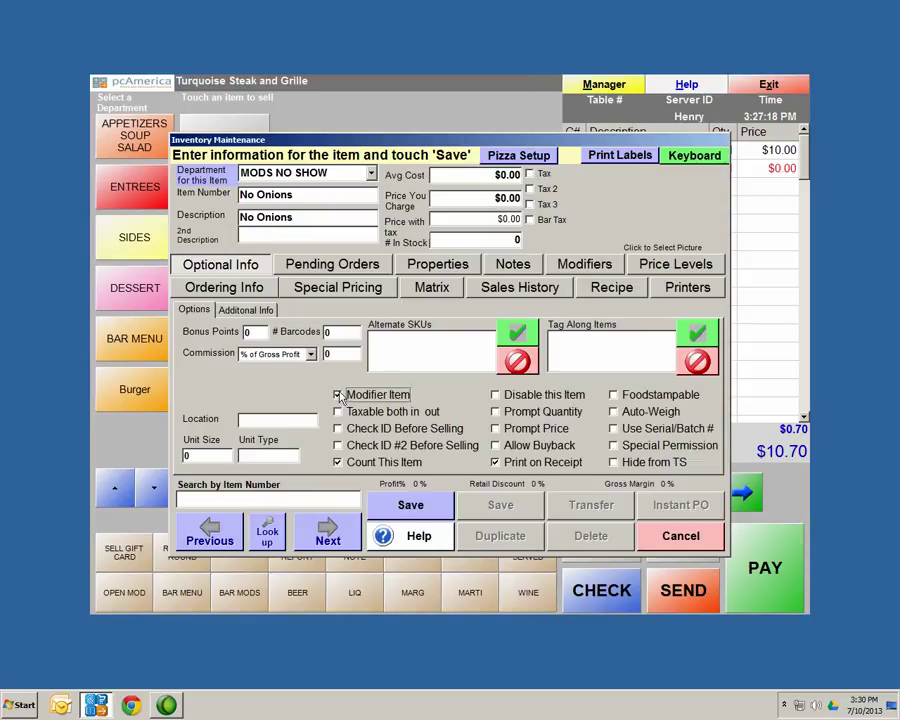
pyautogui.click(412, 506)
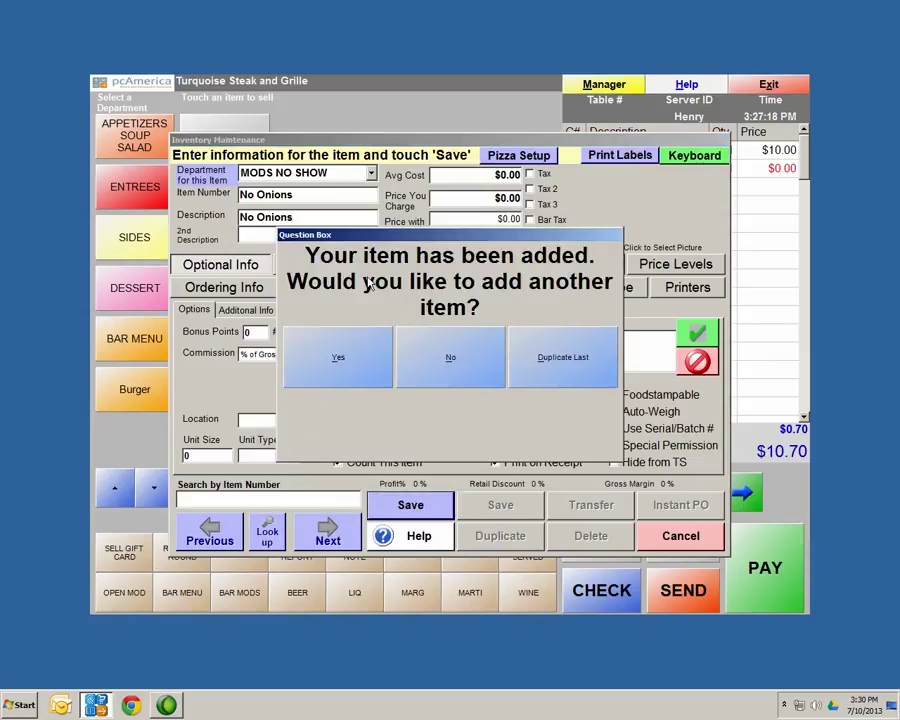
# - Decline adding another item and bring up the inventory search
pyautogui.click(450, 362)
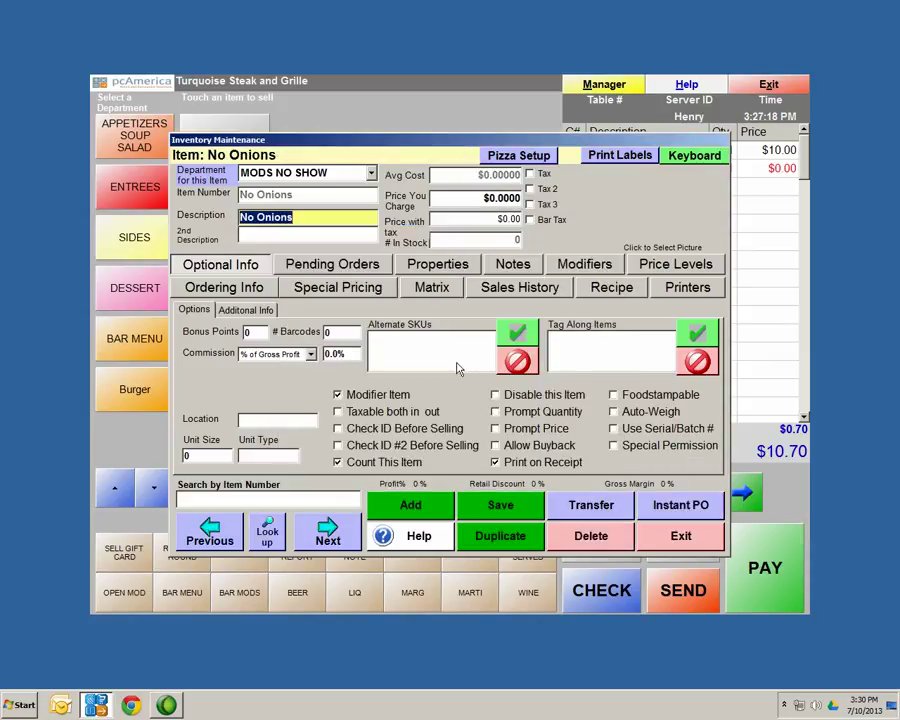
pyautogui.click(517, 510)
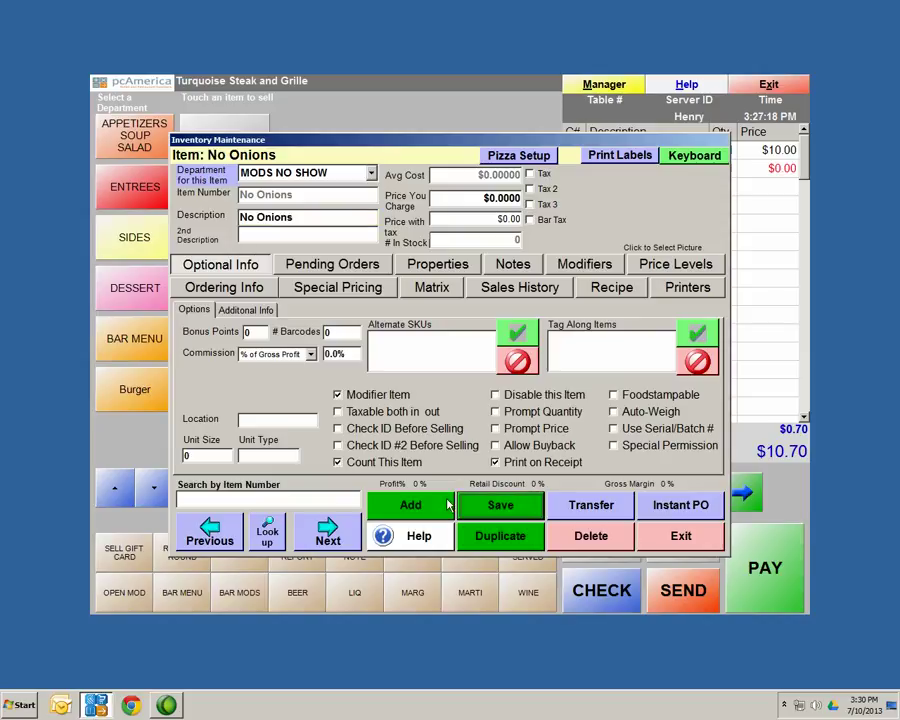
pyautogui.click(268, 534)
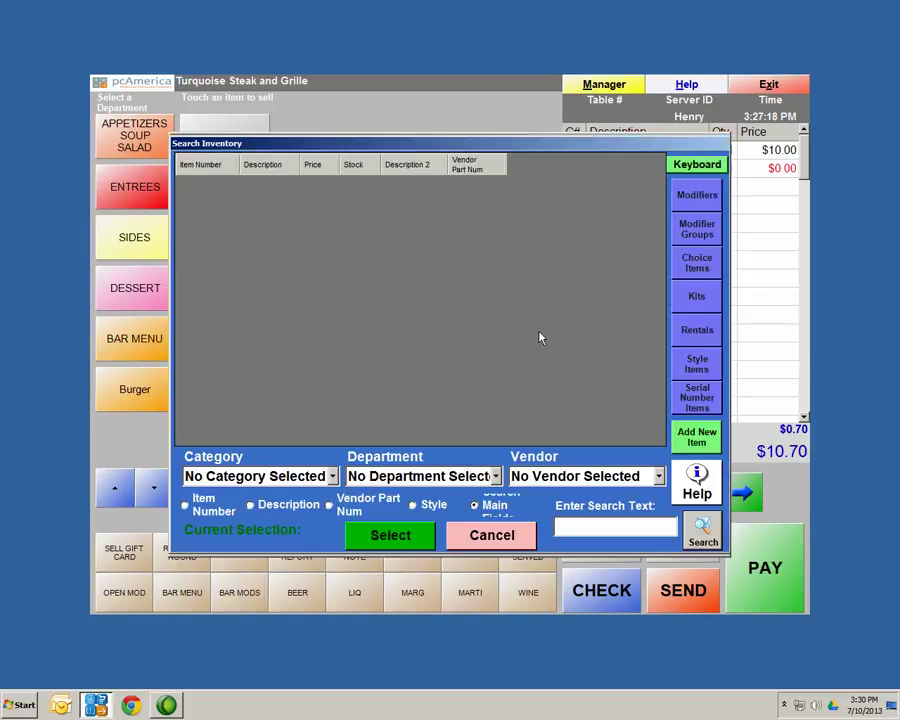
# - Open the Add on Add Off modifier group and page to the modifiers list containing Extra Onions
pyautogui.click(700, 232)
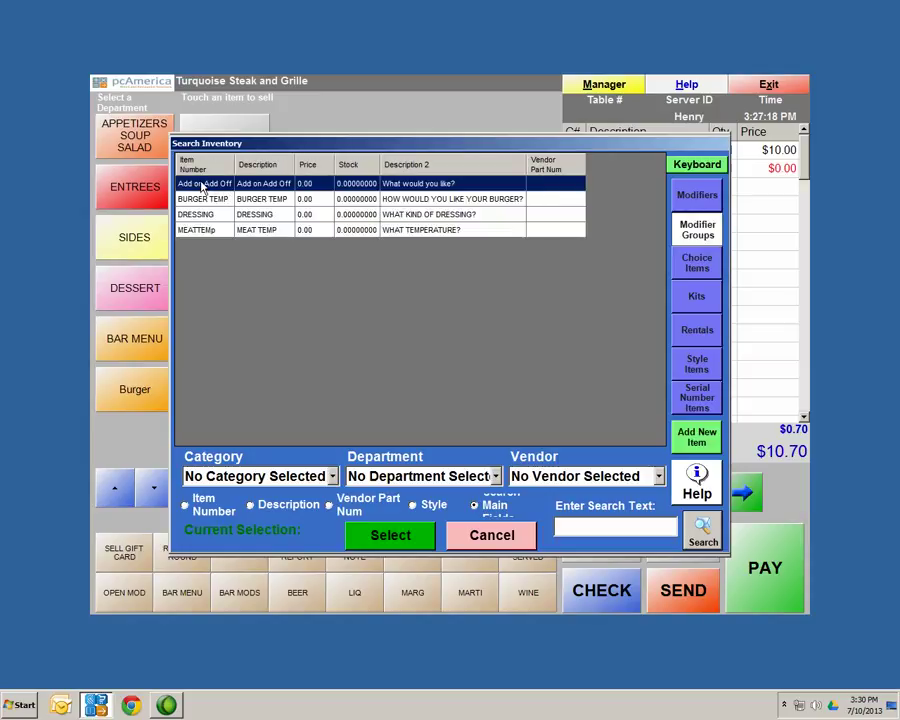
pyautogui.doubleClick(203, 186)
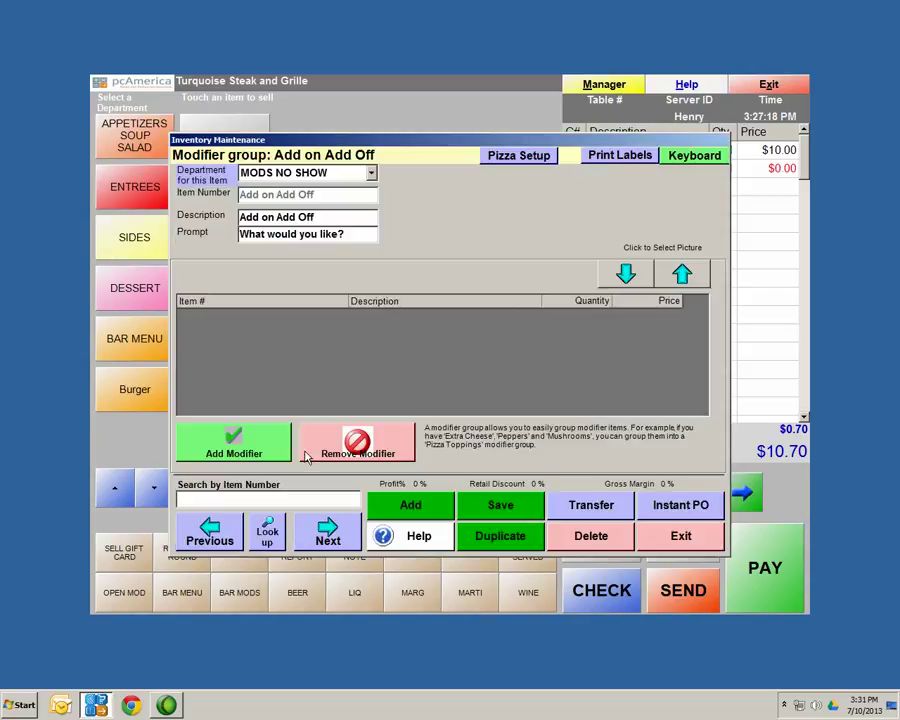
pyautogui.click(245, 445)
pyautogui.click(683, 524)
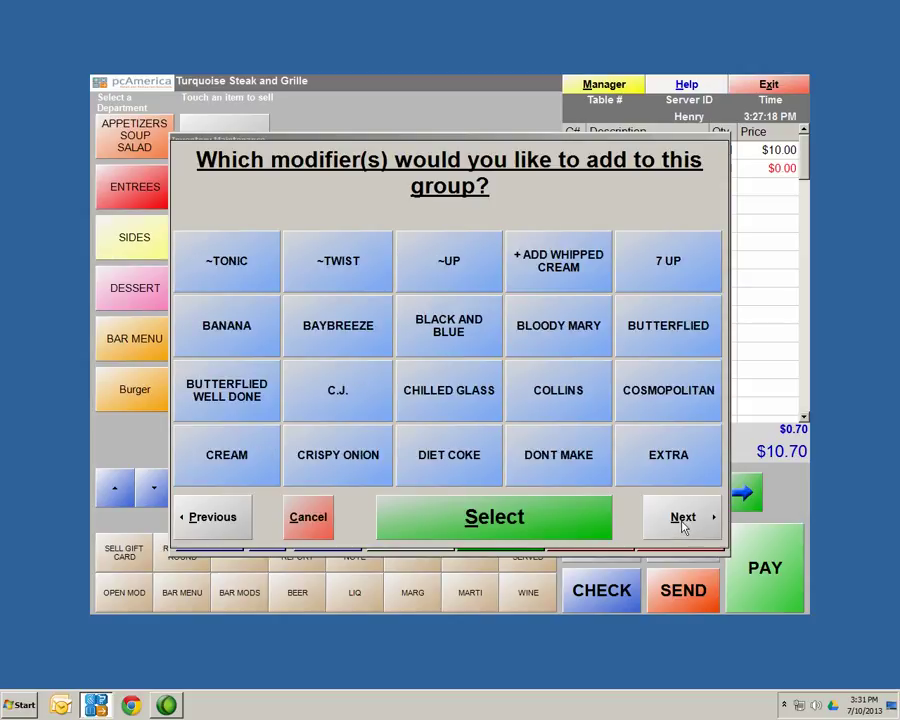
pyautogui.click(681, 520)
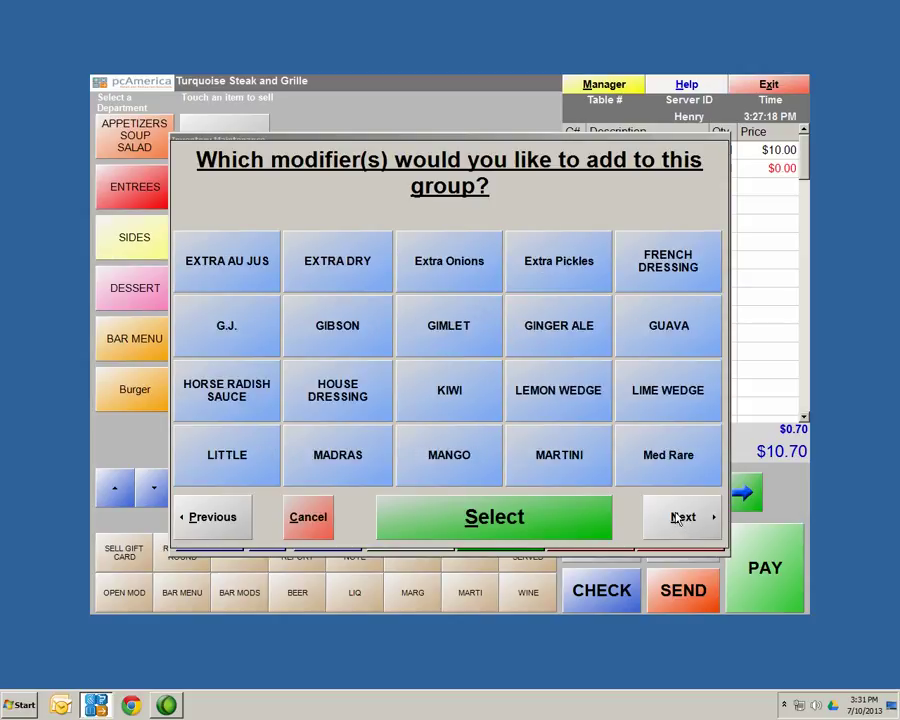
pyautogui.click(679, 517)
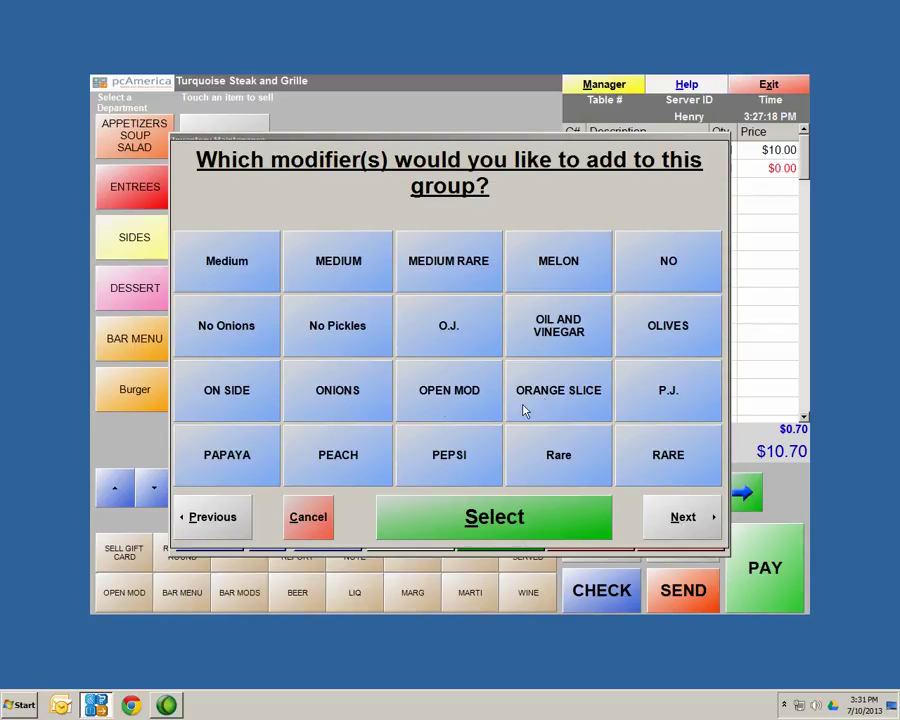
pyautogui.click(683, 520)
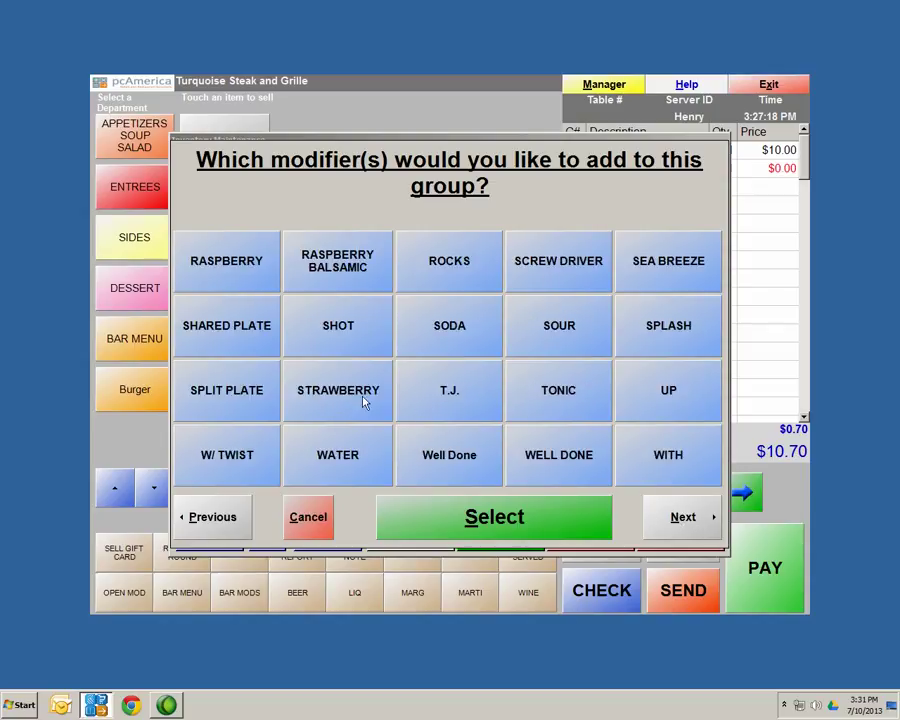
pyautogui.click(680, 529)
pyautogui.click(212, 520)
pyautogui.click(197, 523)
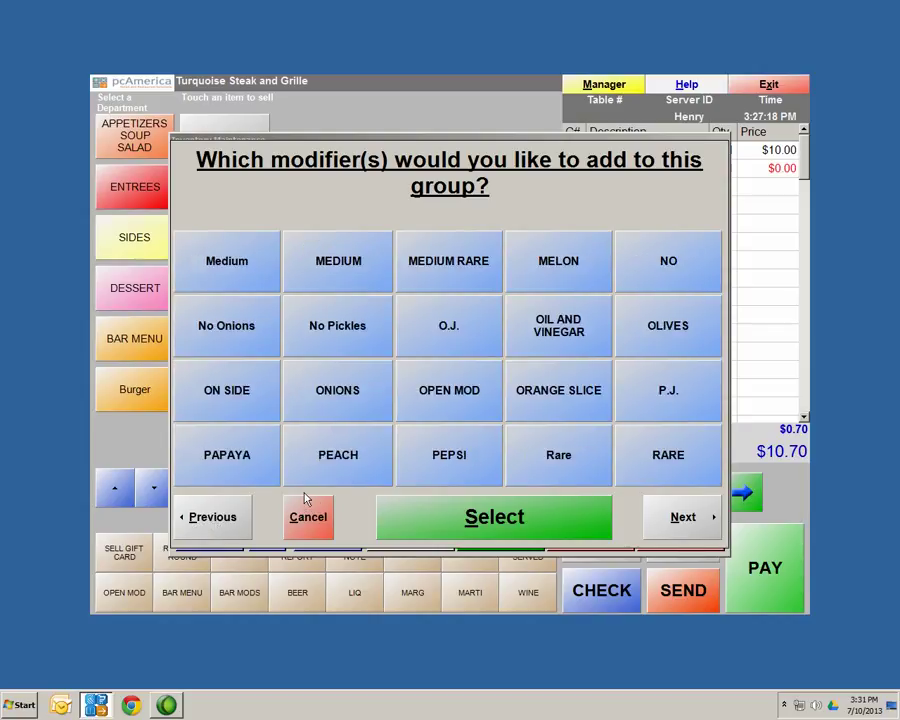
pyautogui.click(185, 527)
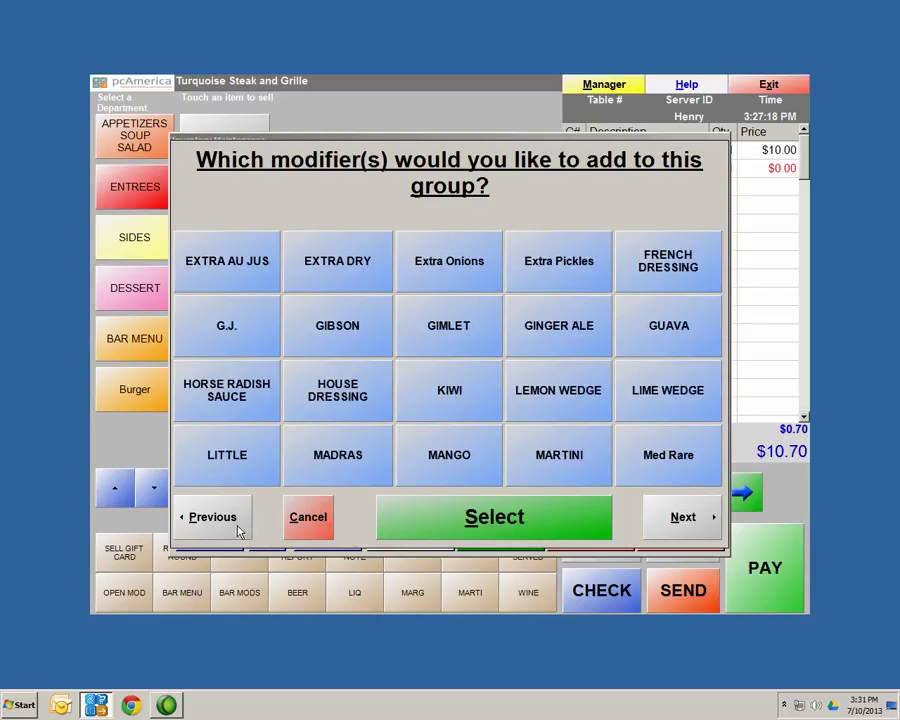
# - Add Extra Onions, Extra Pickles, No Pickles and No Onions to the group
pyautogui.click(440, 274)
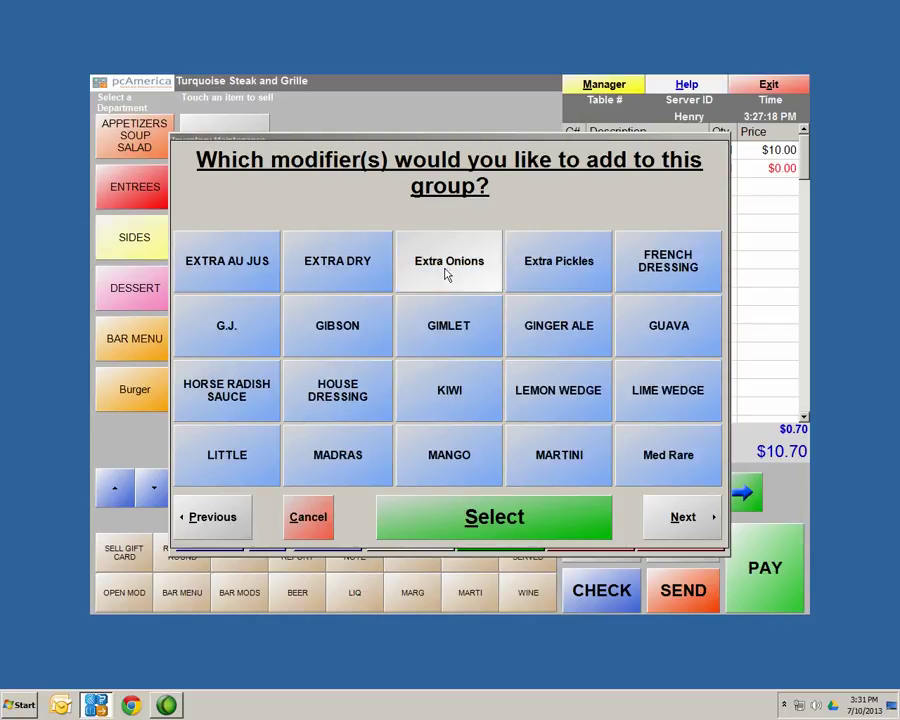
pyautogui.click(548, 266)
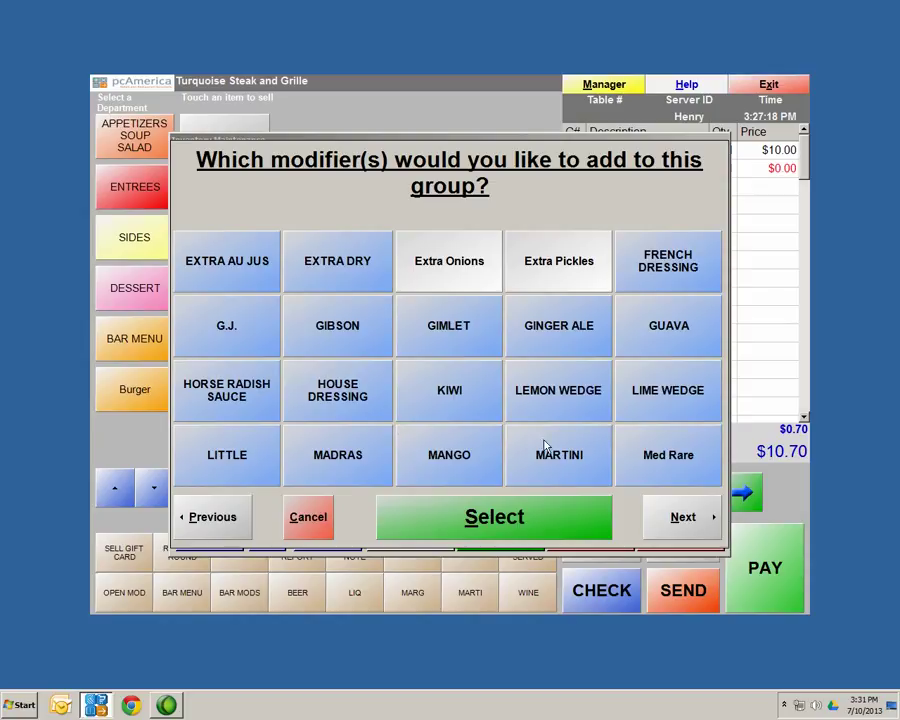
pyautogui.click(718, 522)
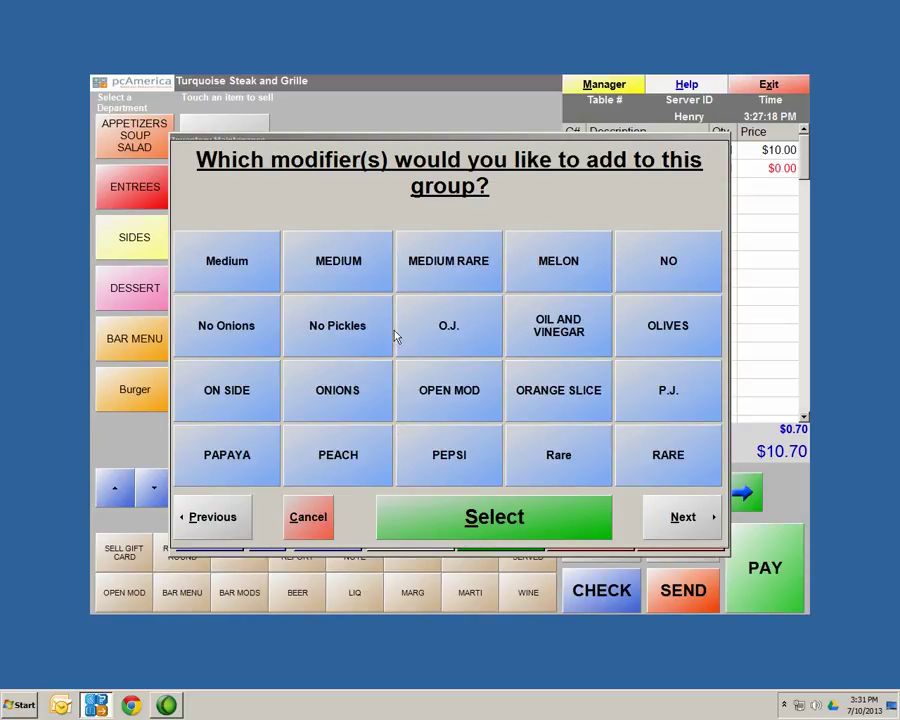
pyautogui.click(335, 334)
pyautogui.click(252, 336)
pyautogui.click(509, 529)
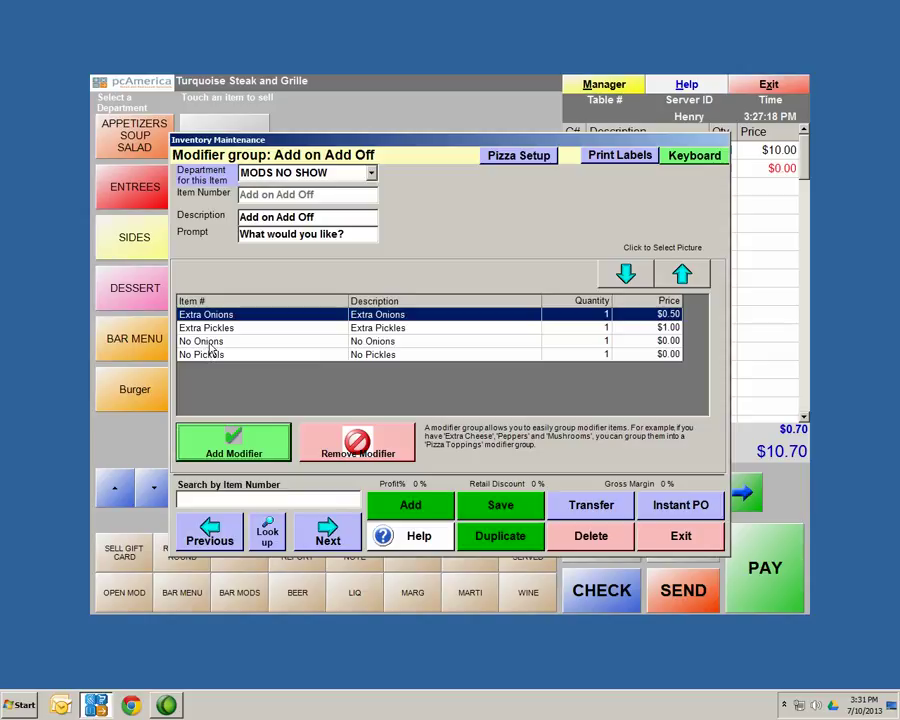
# - Move No Onions above Extra Pickles, save the group, and reopen inventory search
pyautogui.click(209, 345)
pyautogui.click(682, 274)
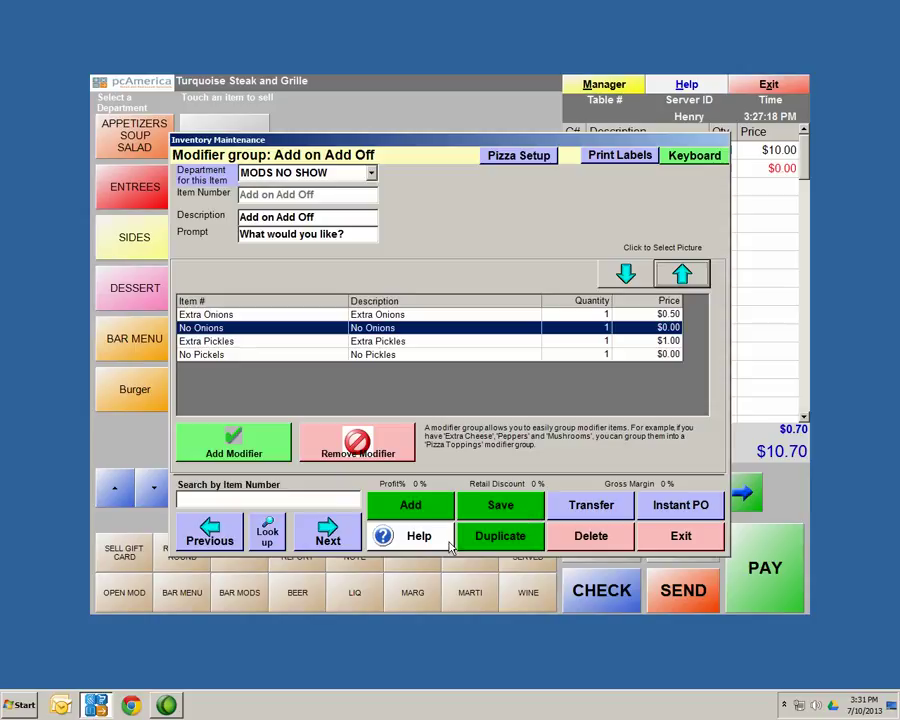
pyautogui.click(501, 507)
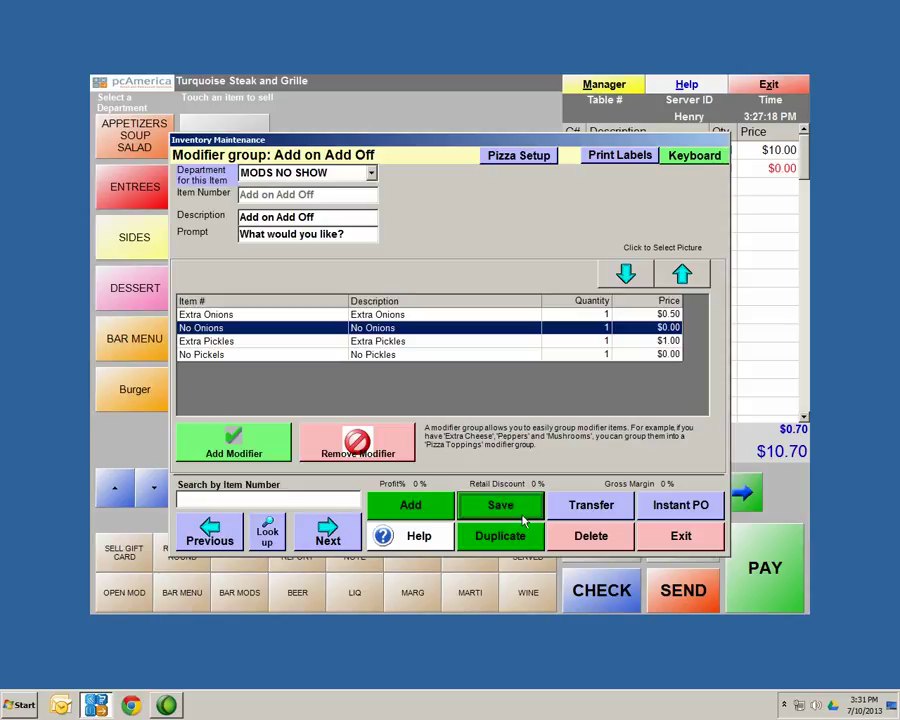
pyautogui.click(279, 538)
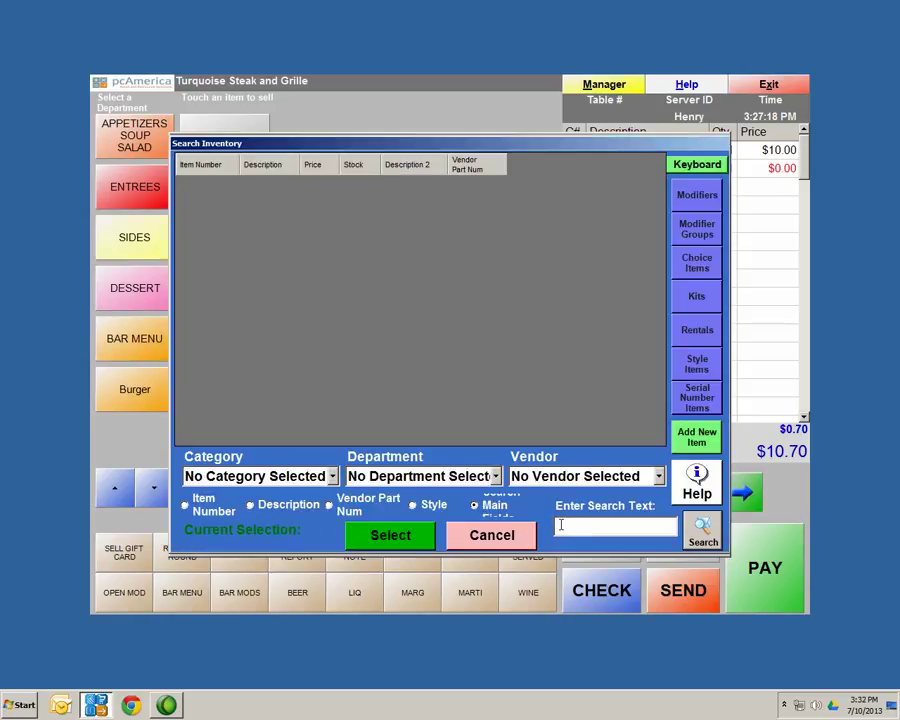
# - Find Cheese Burger with 'chee' and attach the Add on Add Off modifier group
pyautogui.write('chee')
pyautogui.doubleClick(218, 190)
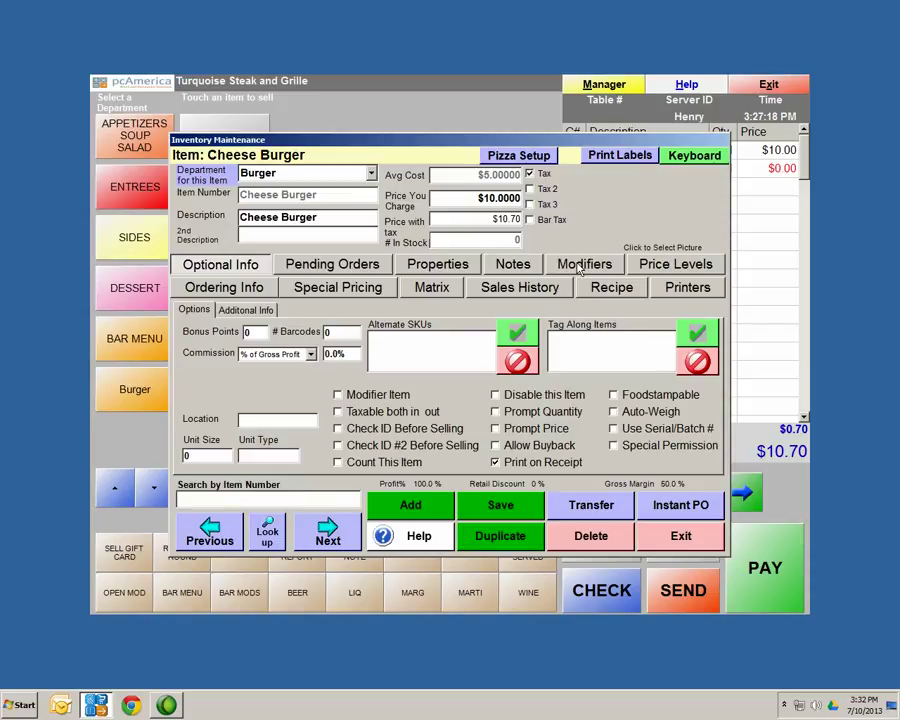
pyautogui.click(582, 266)
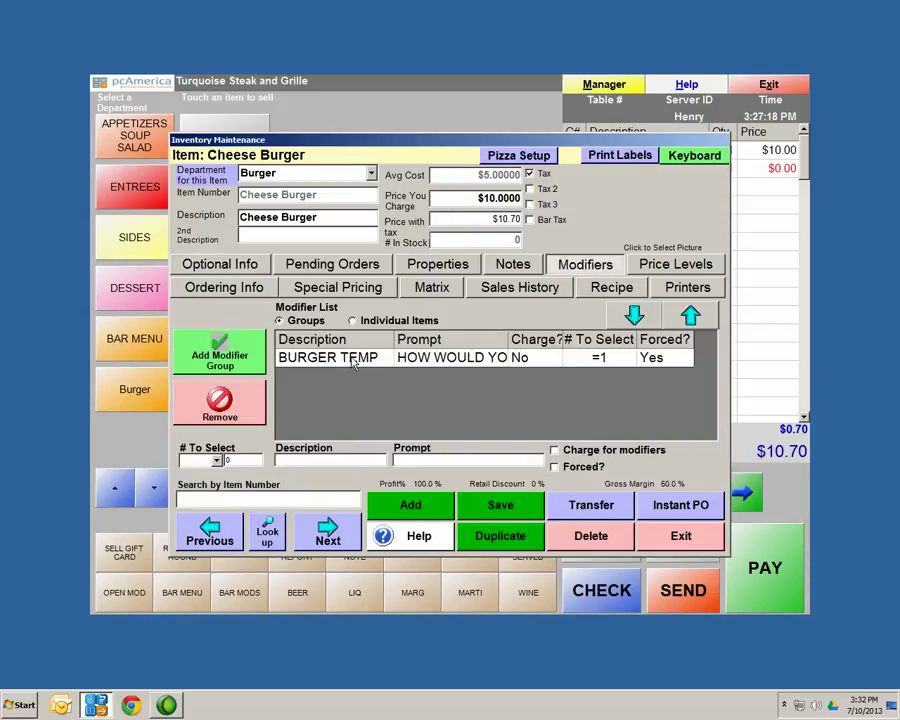
pyautogui.click(221, 358)
pyautogui.doubleClick(232, 282)
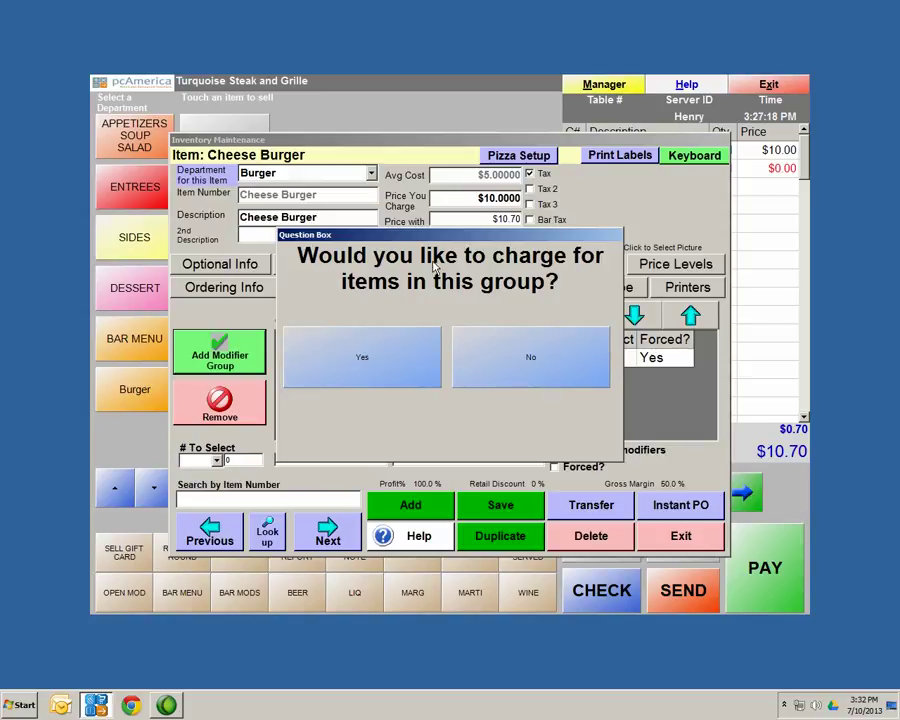
# - Make the group charged, allow up to 10 selections, not forced, and exit item setup
pyautogui.click(374, 363)
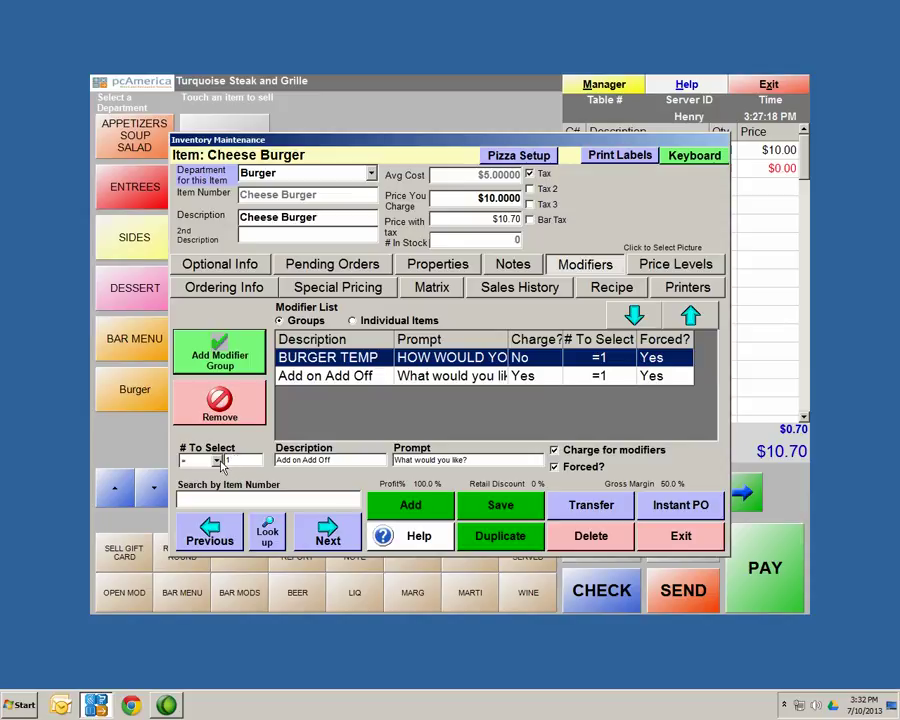
pyautogui.click(216, 461)
pyautogui.click(195, 478)
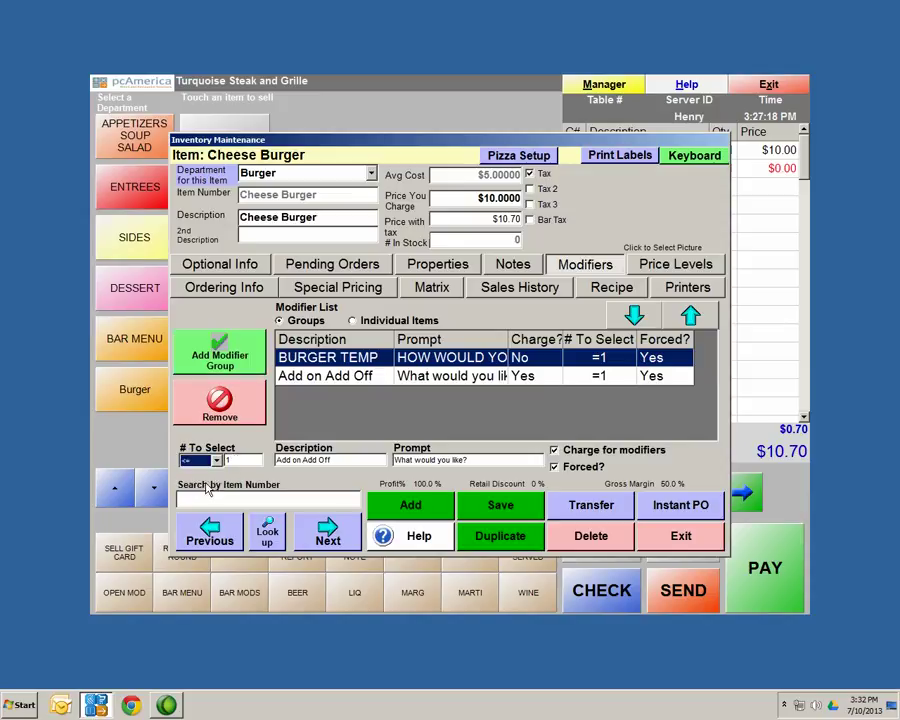
pyautogui.write('0')
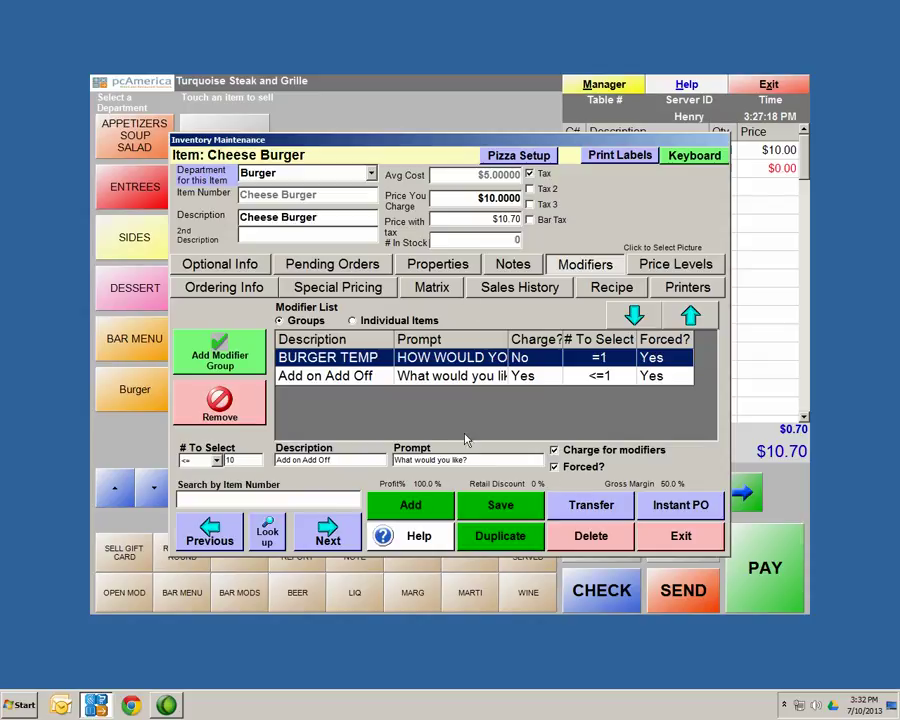
pyautogui.click(371, 378)
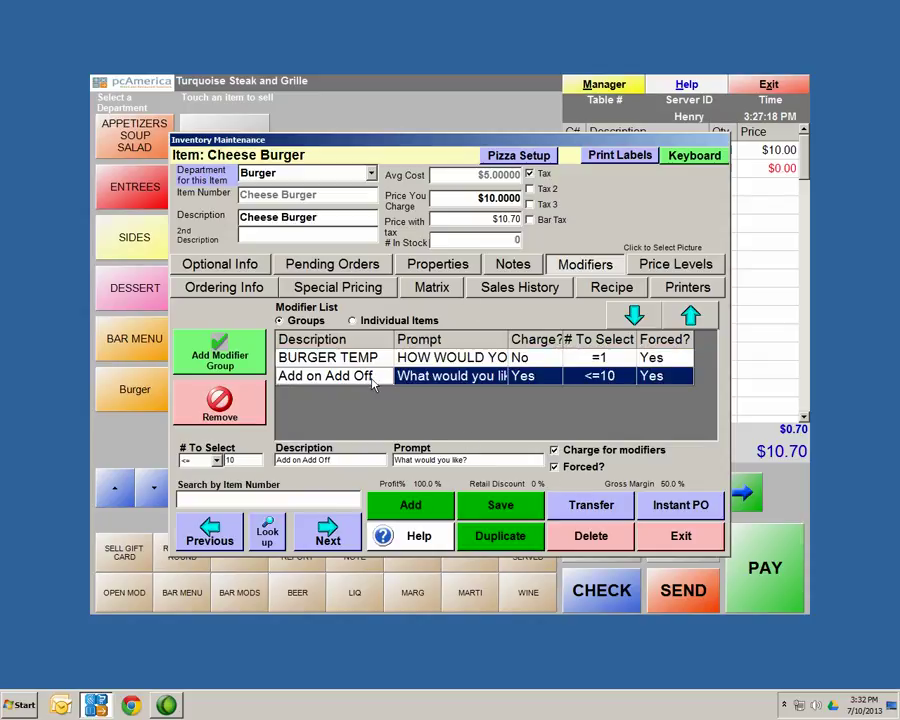
pyautogui.click(557, 467)
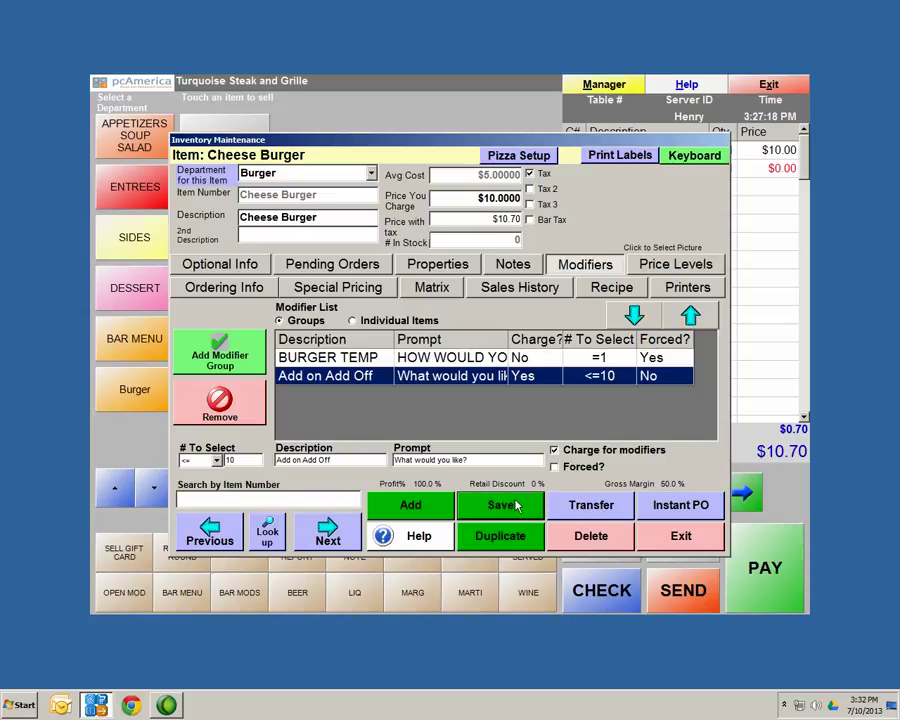
pyautogui.click(697, 540)
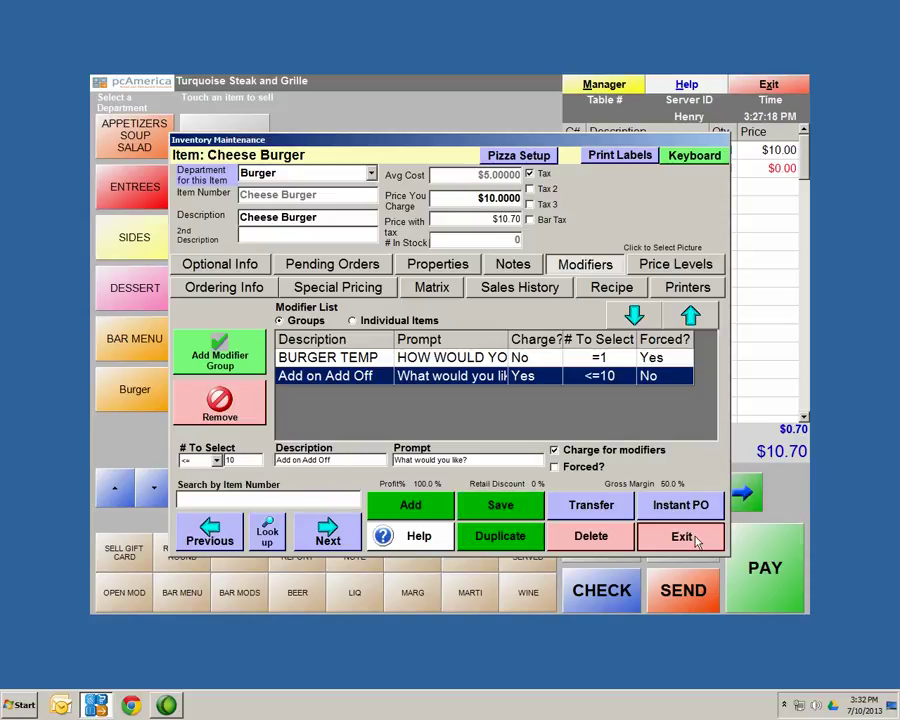
# - Delete the old Cheese Burger from the order and exit to the table layout
pyautogui.click(650, 330)
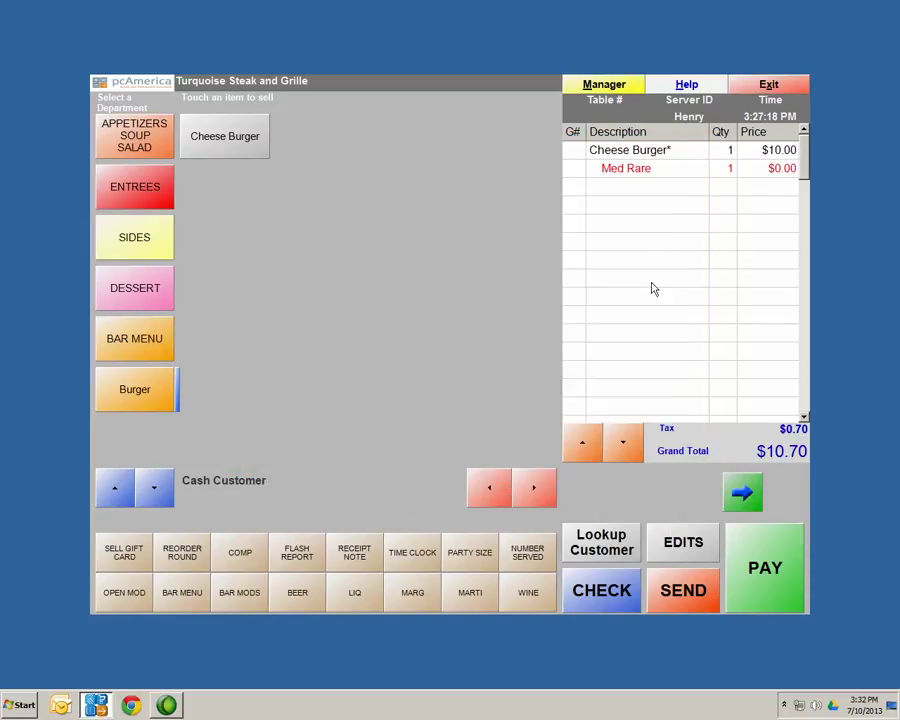
pyautogui.click(605, 155)
pyautogui.click(510, 135)
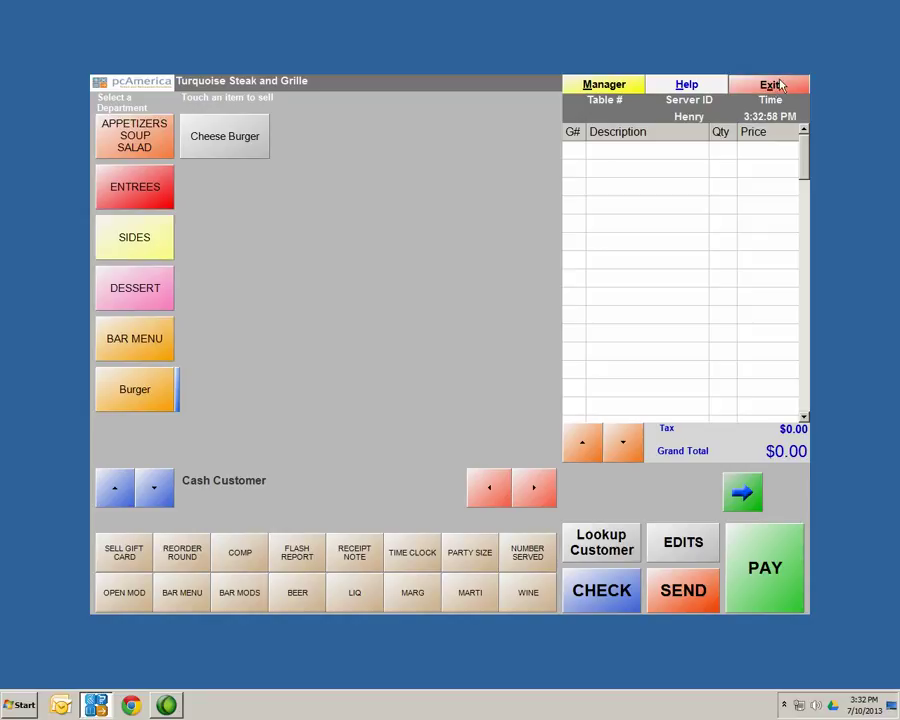
pyautogui.click(770, 87)
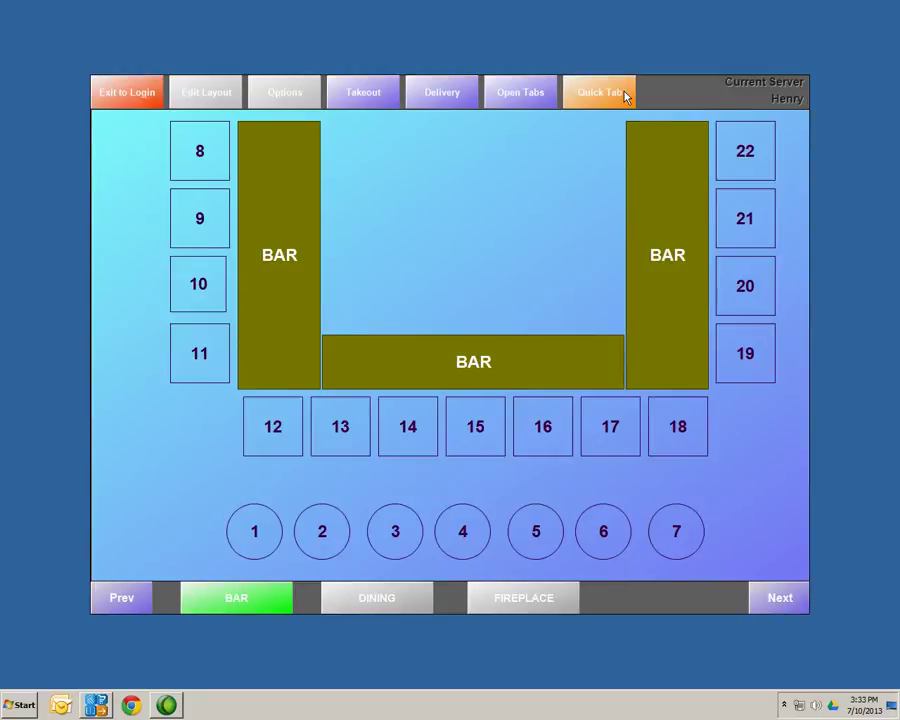
# - Ring up a Quick Tab Cheese Burger, Med Rare, with Extra Pickles and No Onions
pyautogui.click(618, 97)
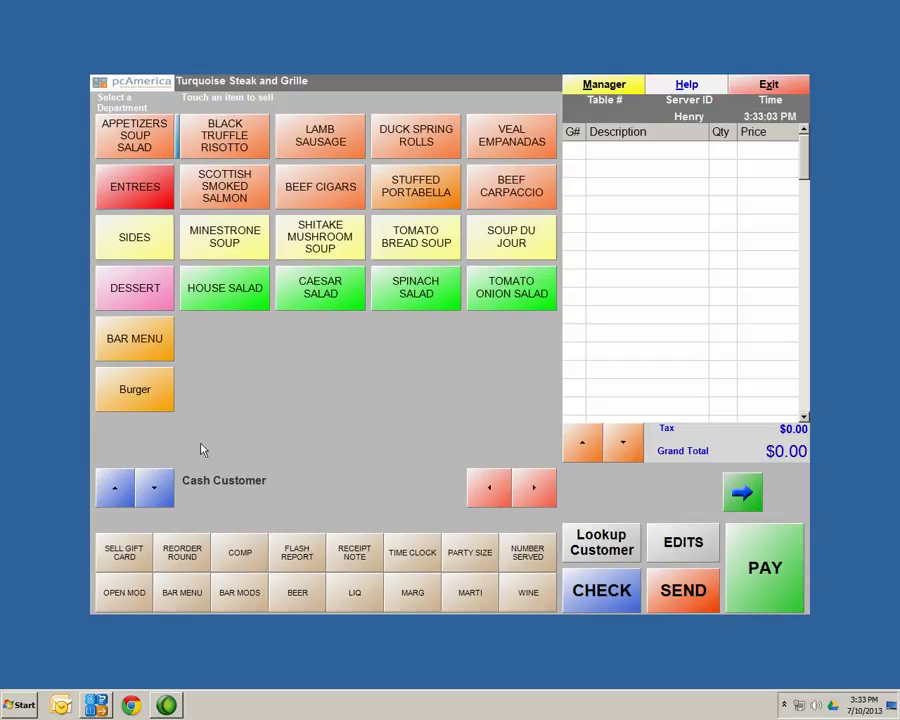
pyautogui.click(140, 392)
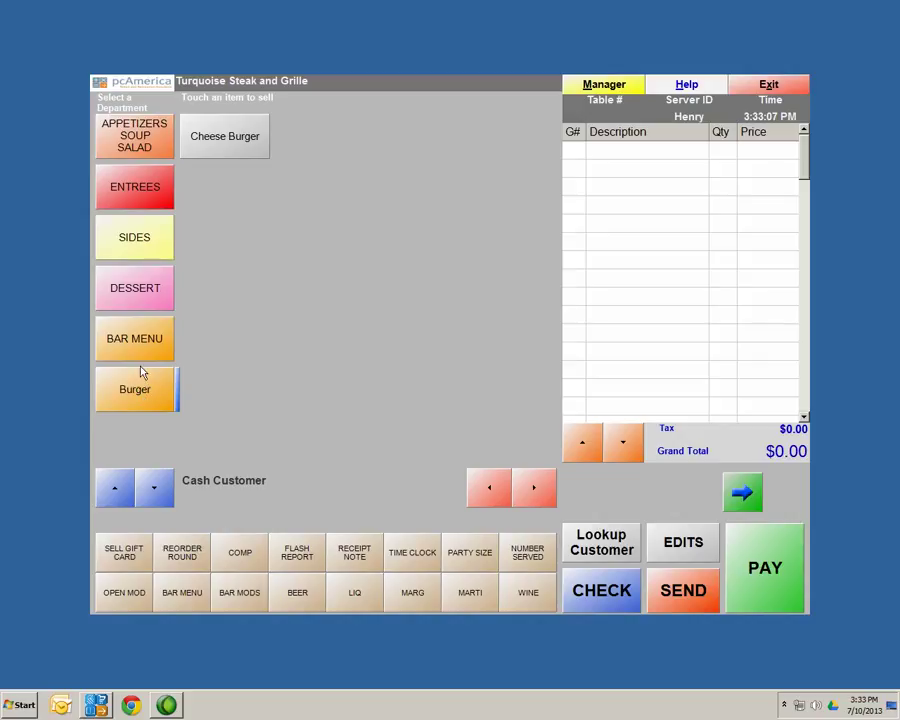
pyautogui.click(240, 146)
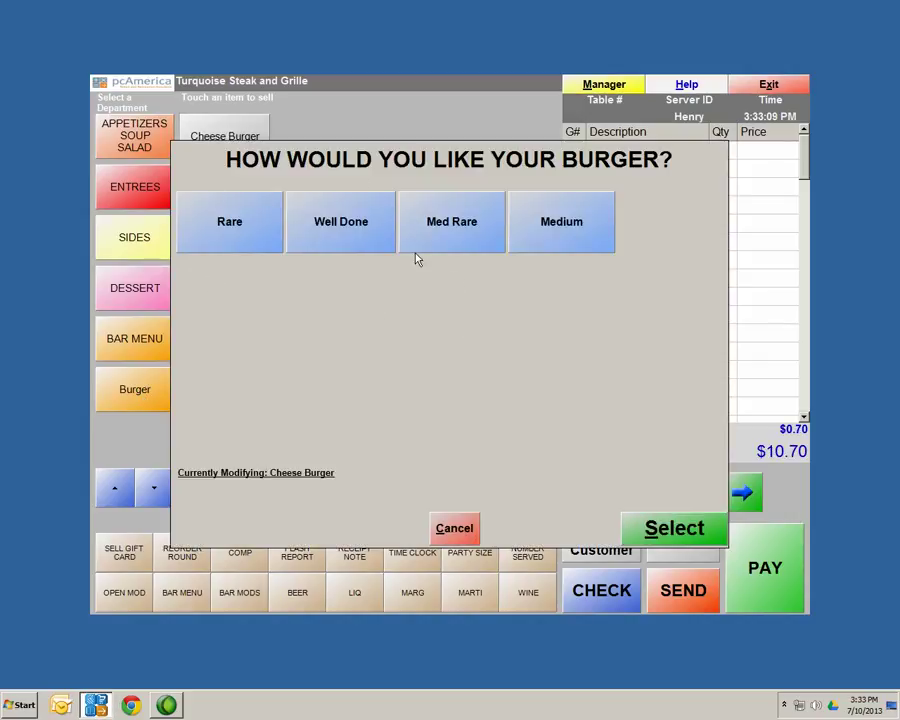
pyautogui.click(454, 234)
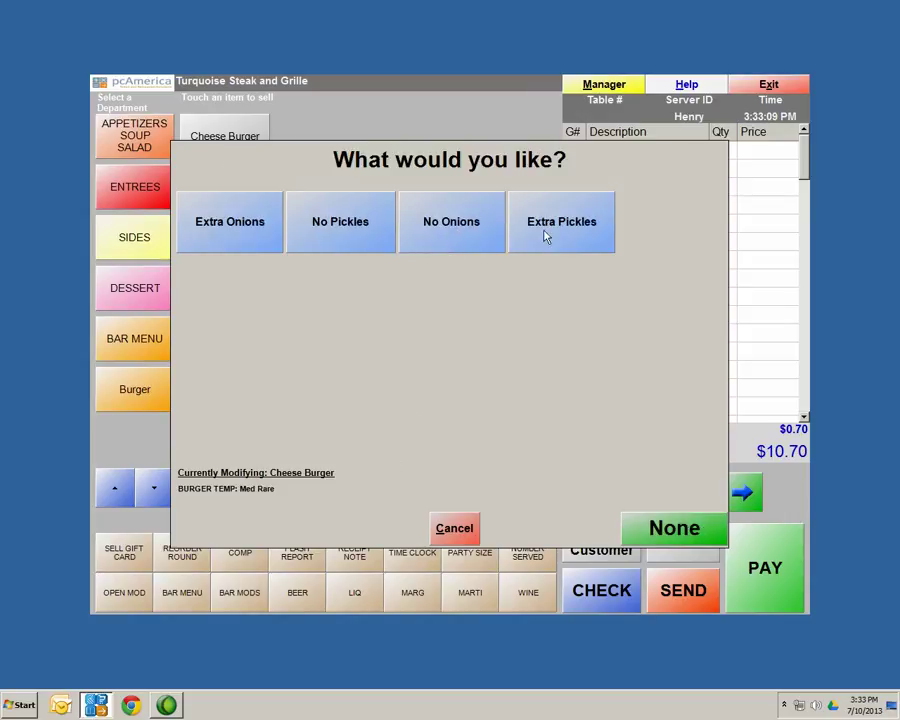
pyautogui.click(577, 229)
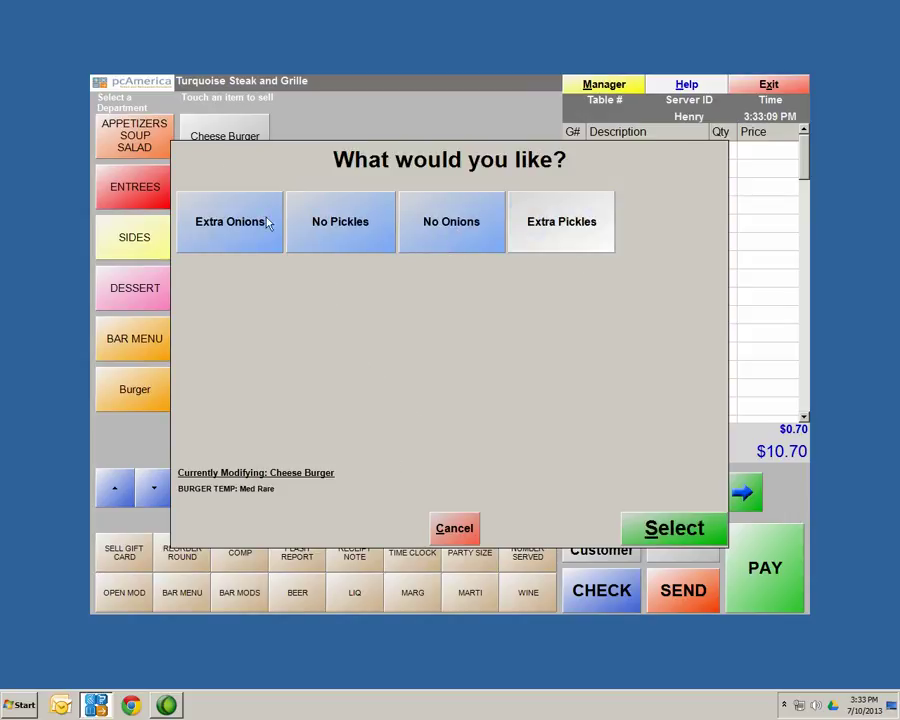
pyautogui.click(445, 232)
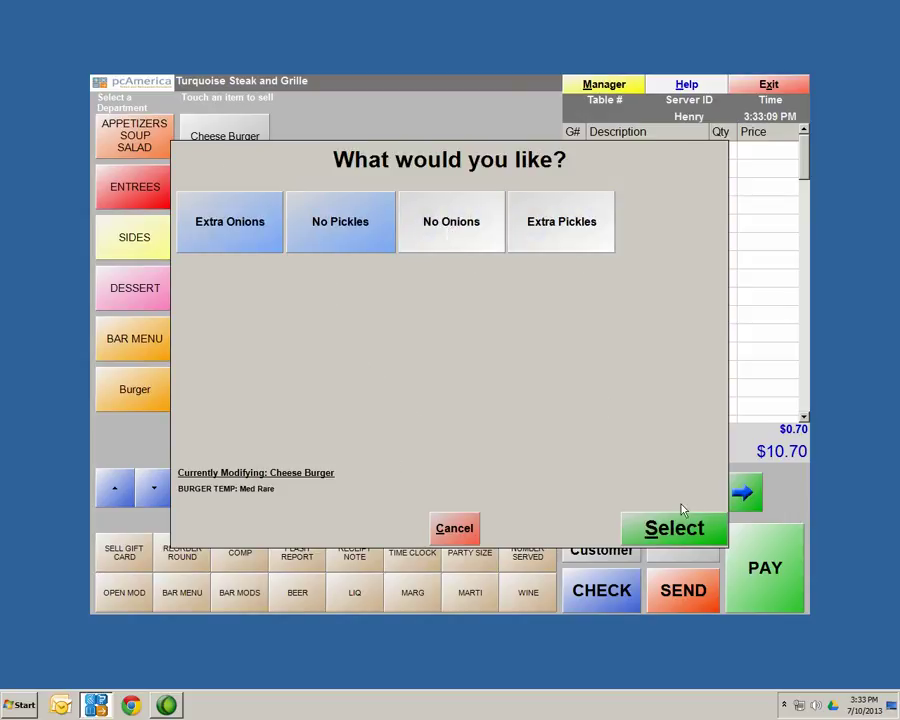
pyautogui.click(684, 530)
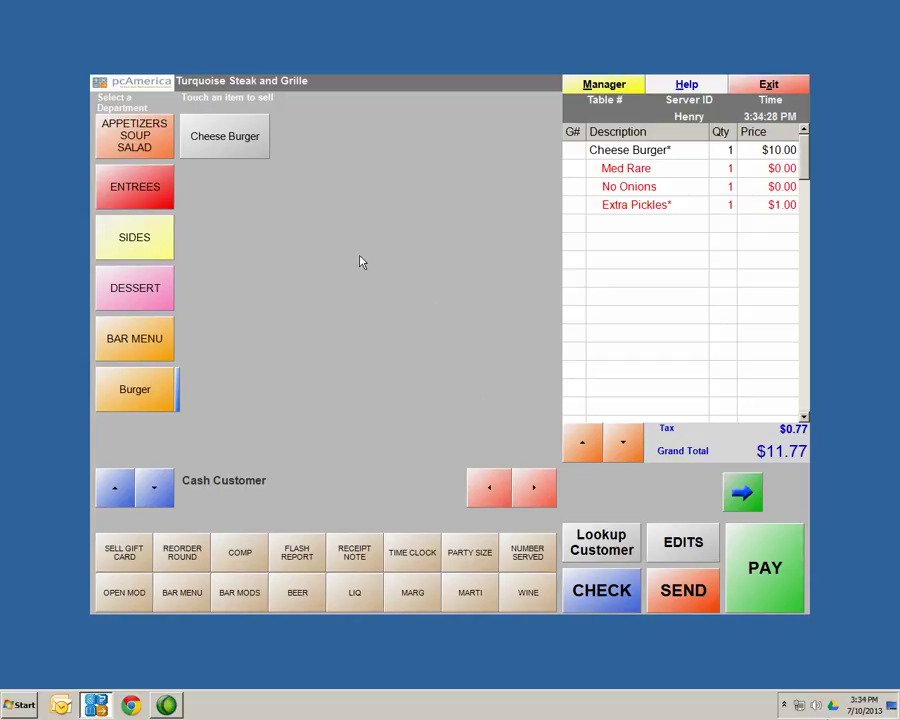
pyautogui.click(592, 88)
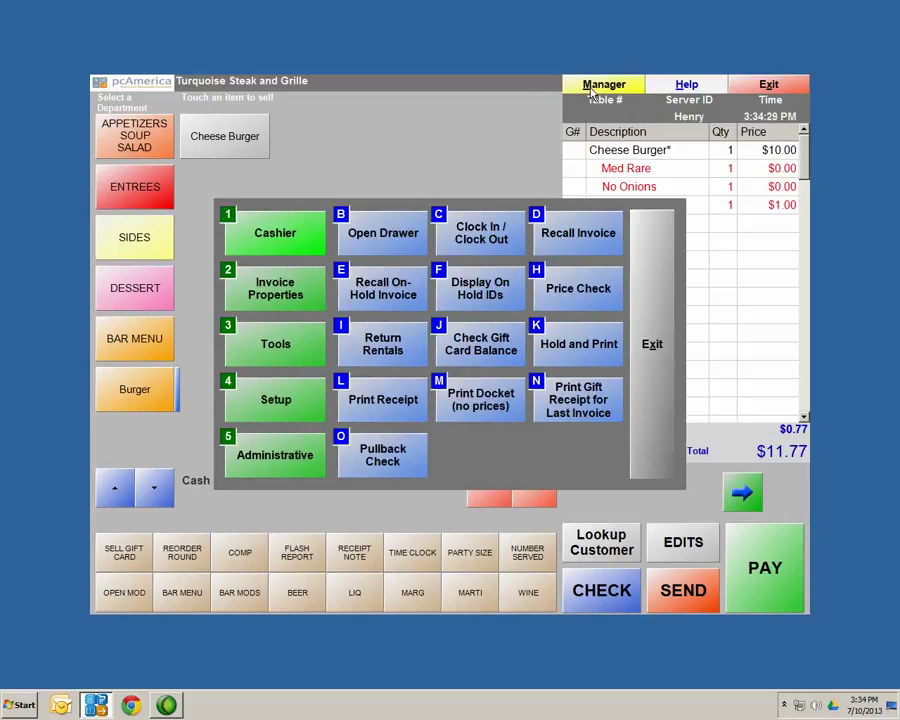
# - Go to Administrative options and open Customer Maintenance on the Cash Customer record
pyautogui.click(270, 464)
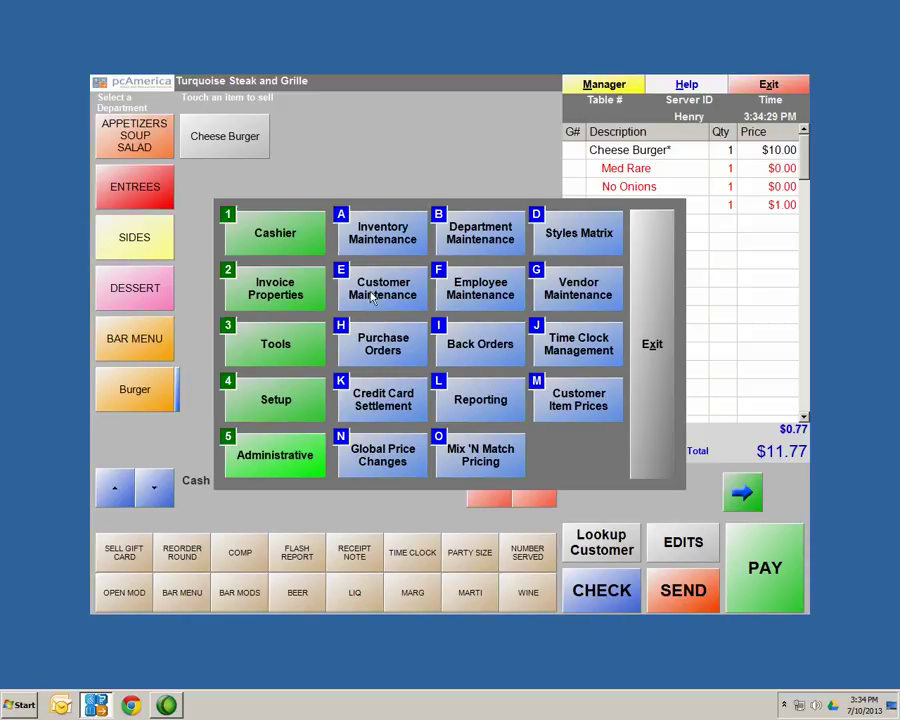
pyautogui.click(373, 292)
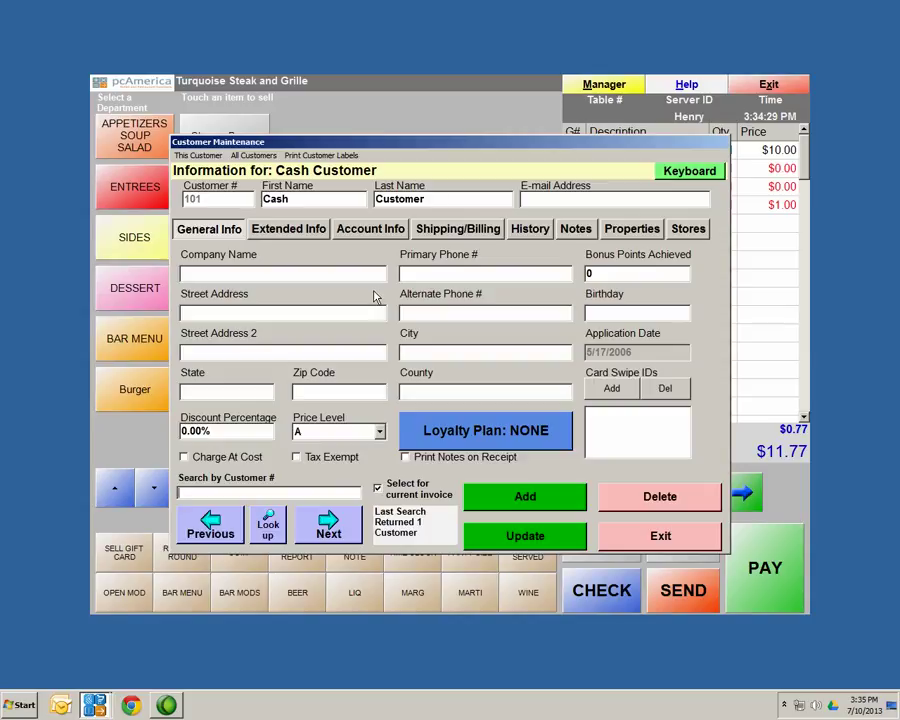
# - Page through the Cash Customer's Extended Info, Account Info, Shipping/Billing, History and Notes pages
pyautogui.click(287, 230)
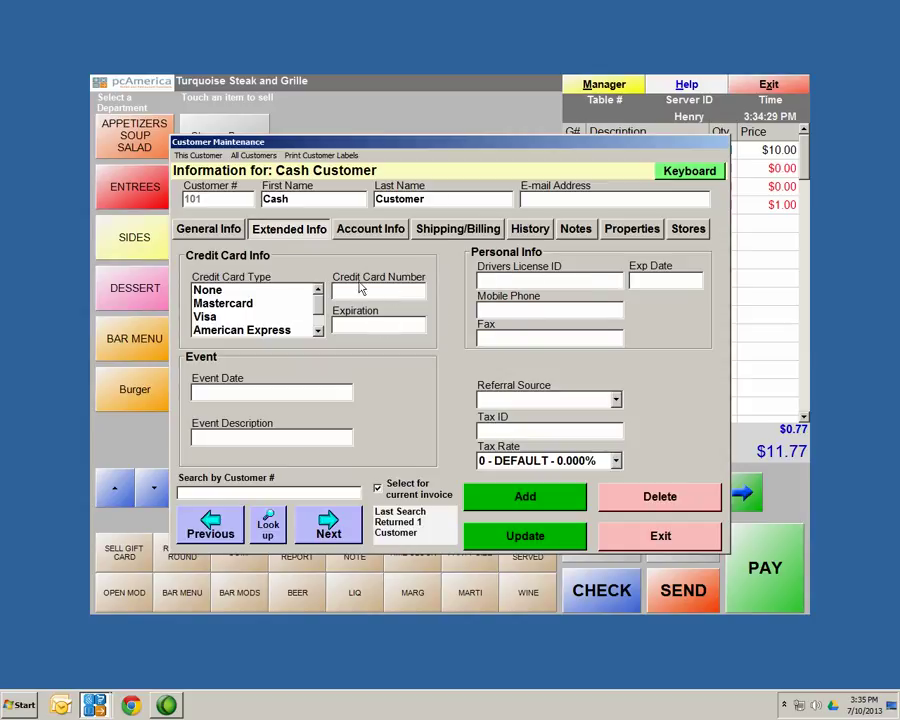
pyautogui.click(376, 232)
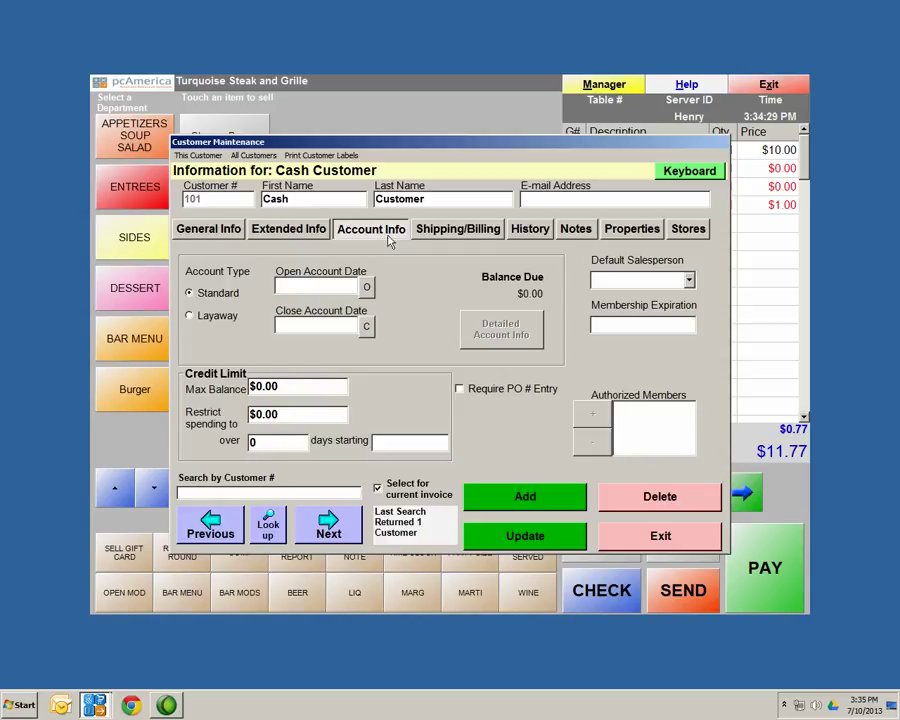
pyautogui.click(442, 232)
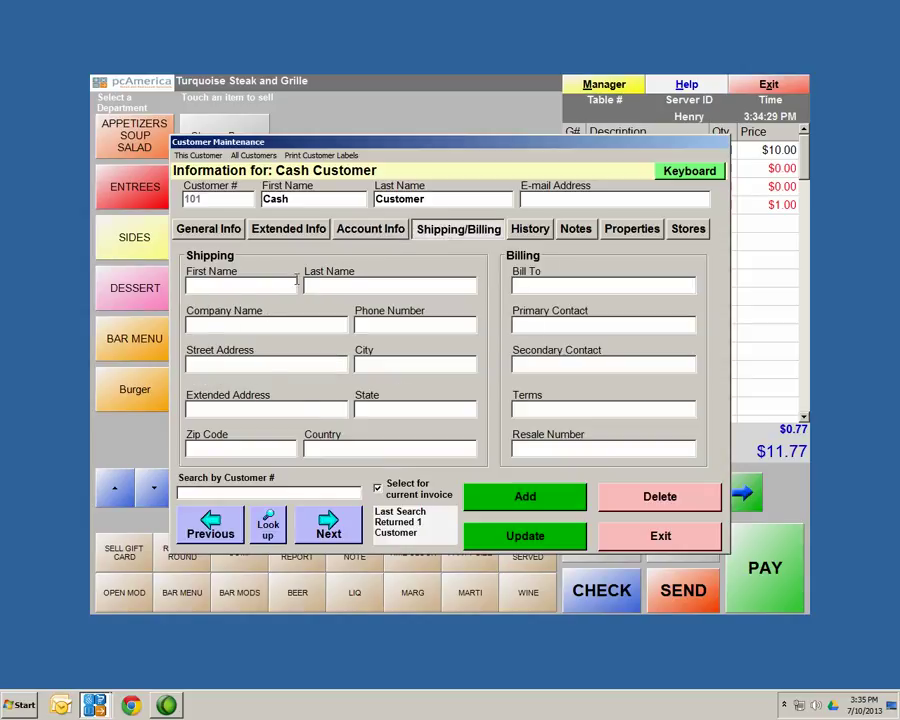
pyautogui.click(526, 236)
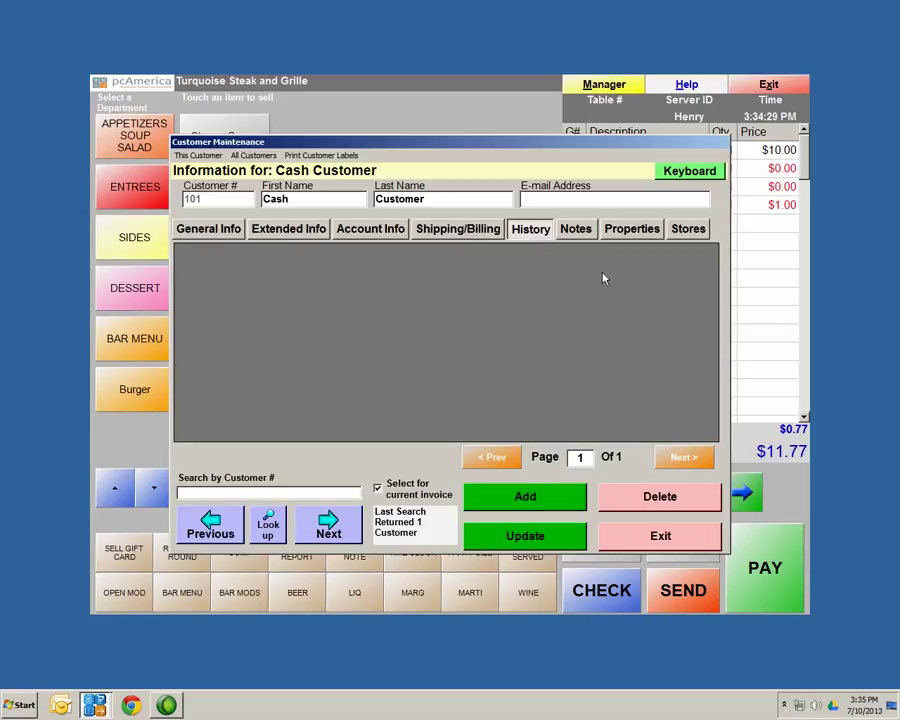
pyautogui.click(580, 234)
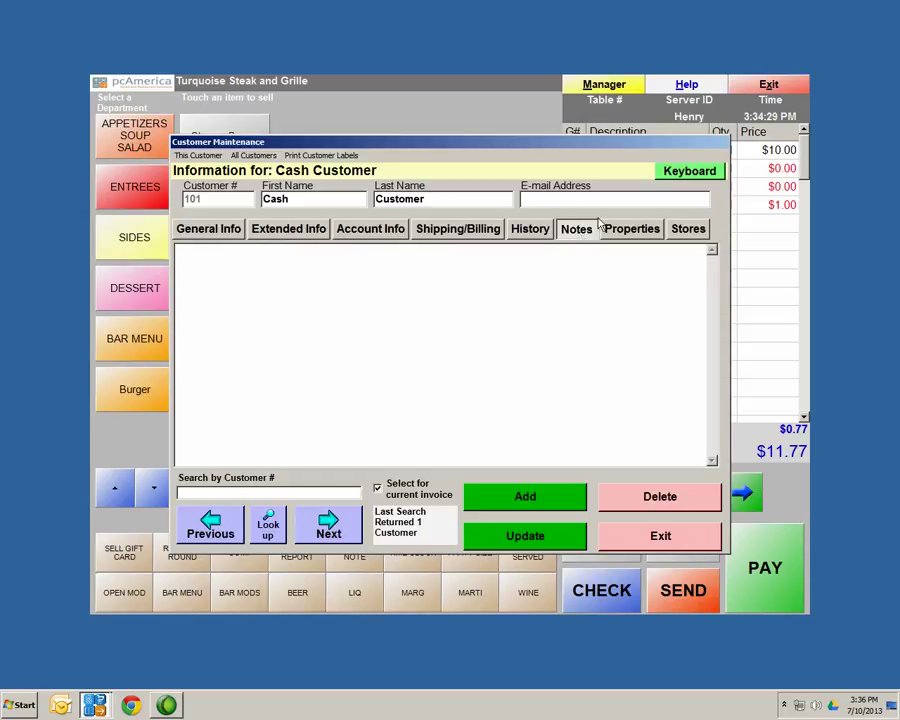
# - Confirm the Cash Customer is assigned to store 1001, then go back to General Info
pyautogui.click(700, 234)
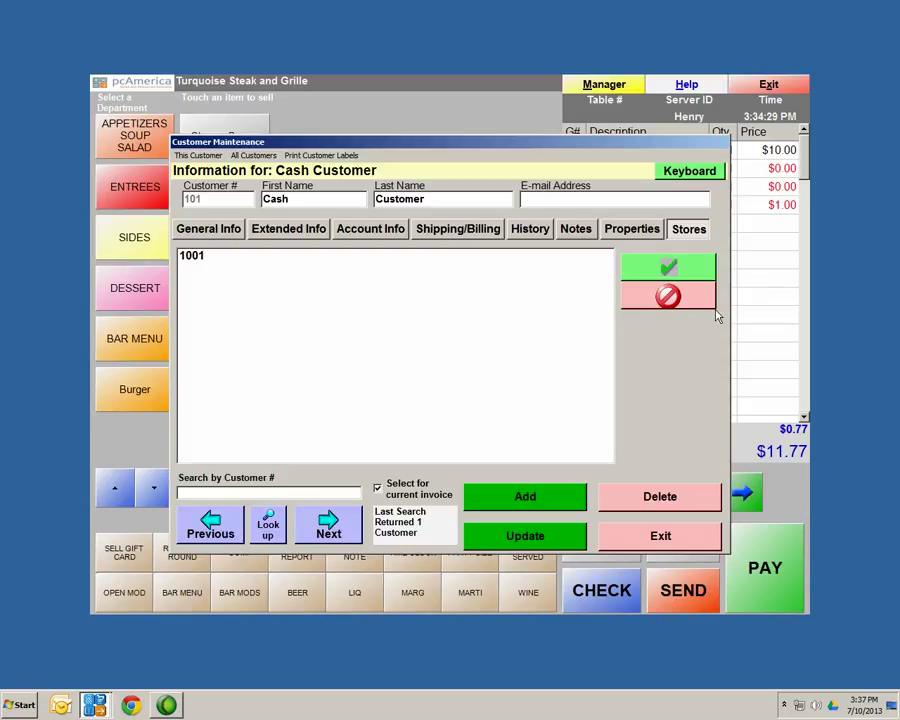
pyautogui.click(201, 228)
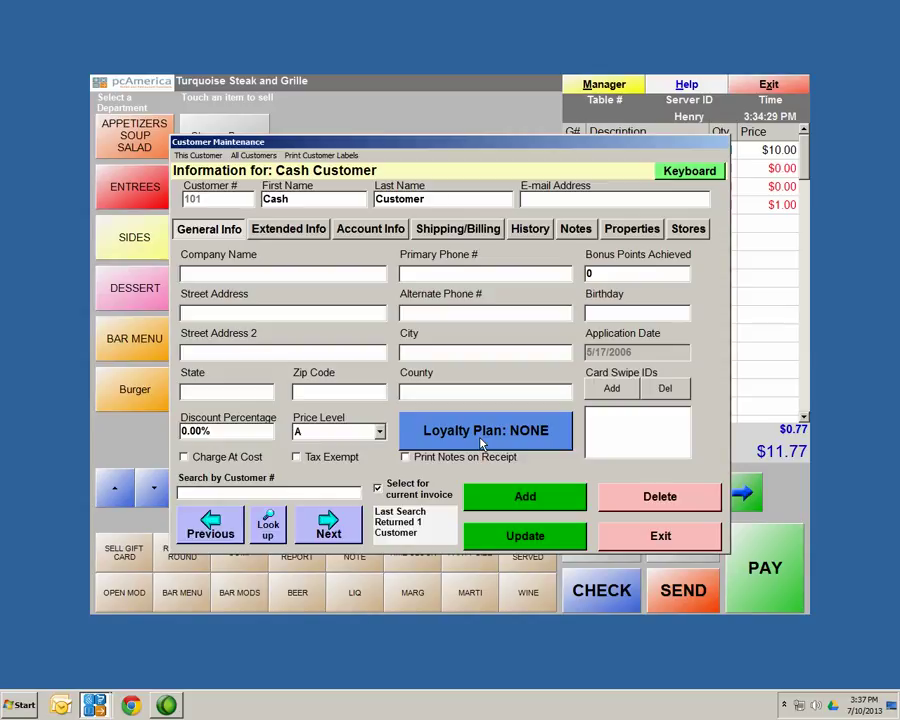
# - Exit Customer Maintenance and open Loyalty Incentives through Setup > Customer Loyalty
pyautogui.click(672, 538)
pyautogui.click(300, 388)
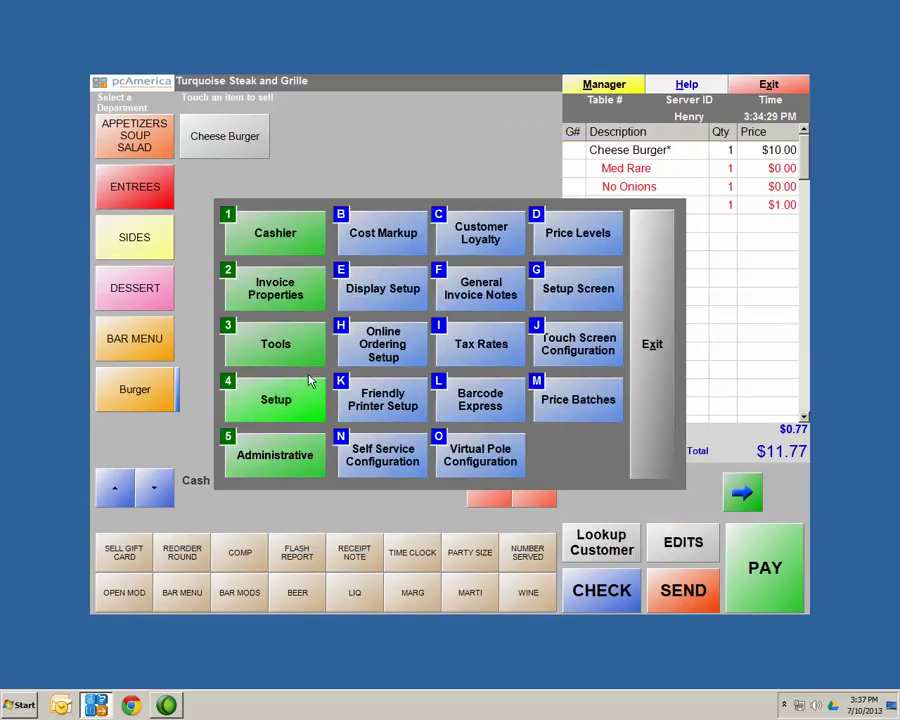
pyautogui.click(484, 242)
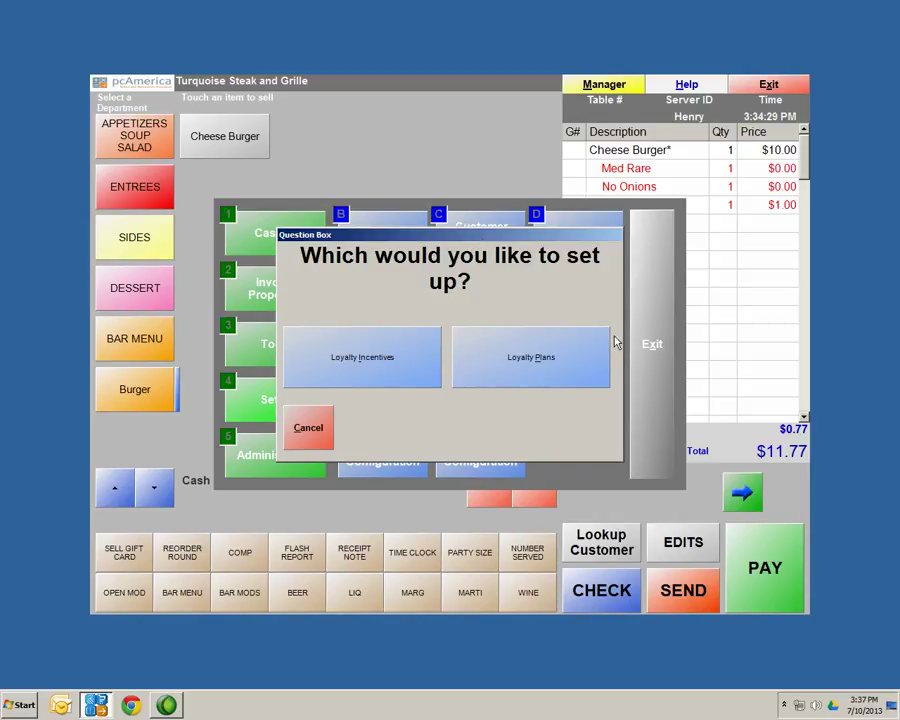
pyautogui.click(370, 376)
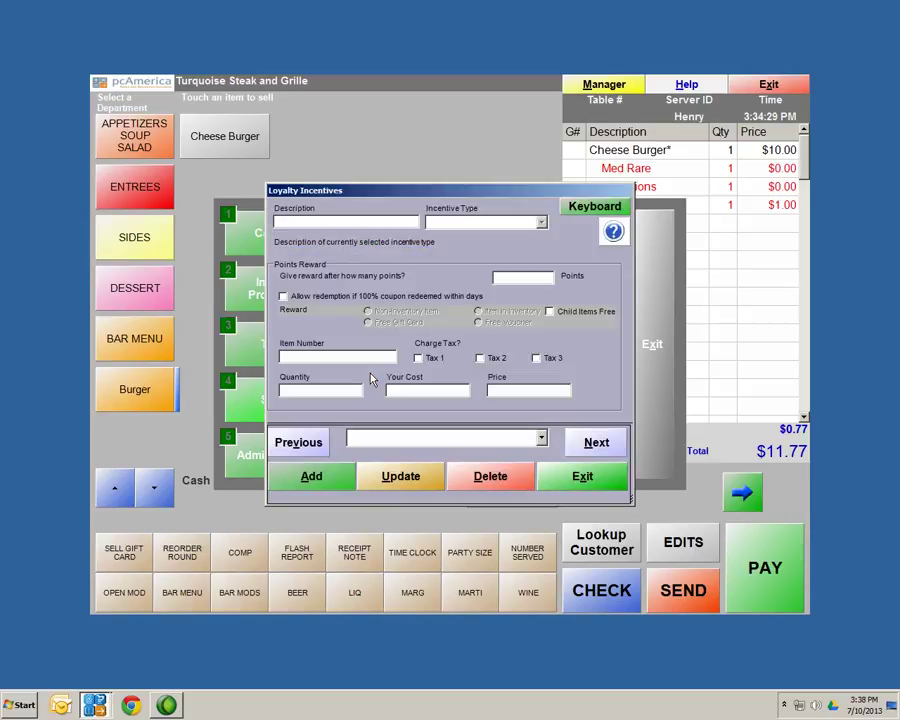
# - Check the empty list of existing incentives and start a new incentive
pyautogui.click(541, 440)
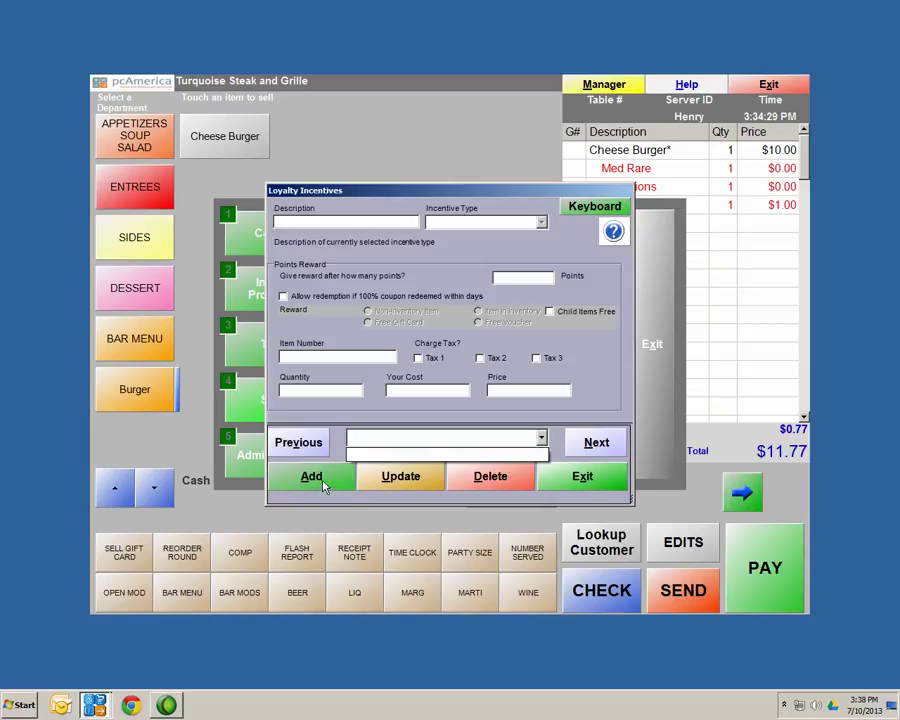
pyautogui.click(322, 484)
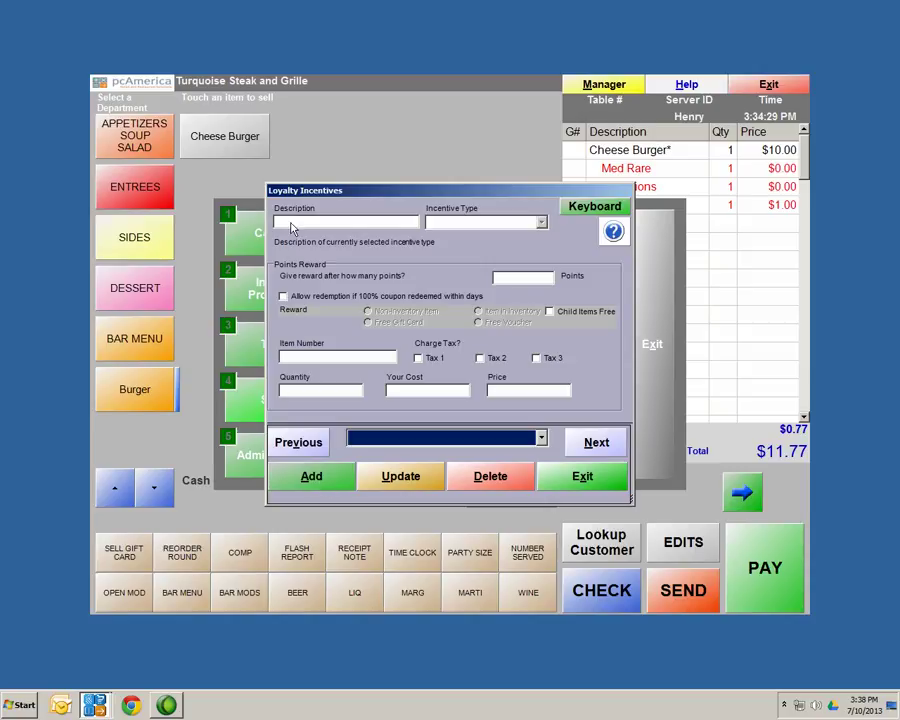
pyautogui.click(345, 476)
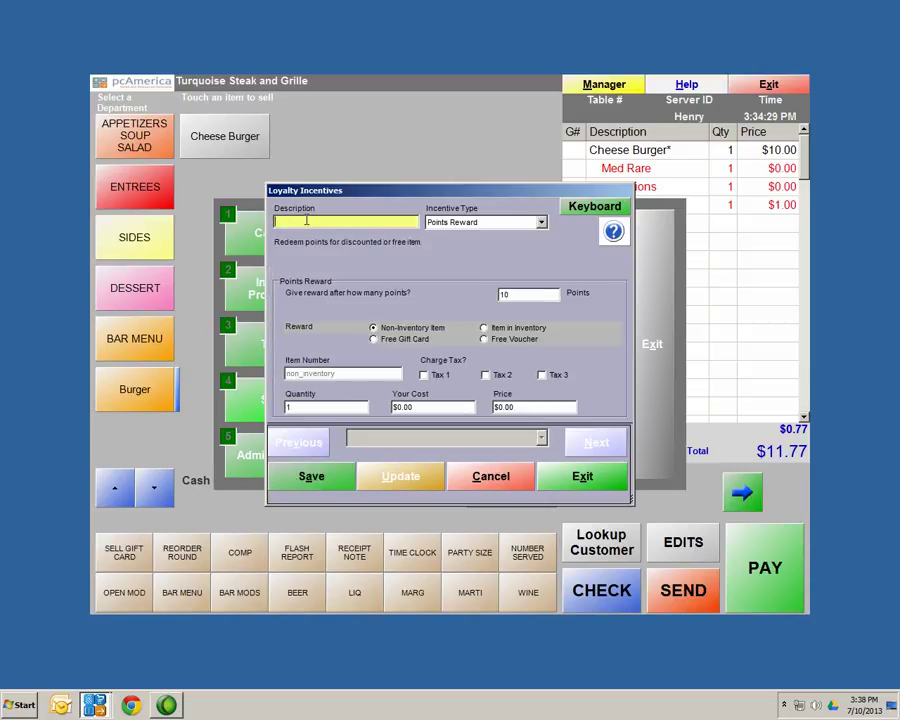
# - Preview Birthday Bonus, Frequency Discount and Fire Coupon/Item, then settle on Points Reward
pyautogui.click(541, 224)
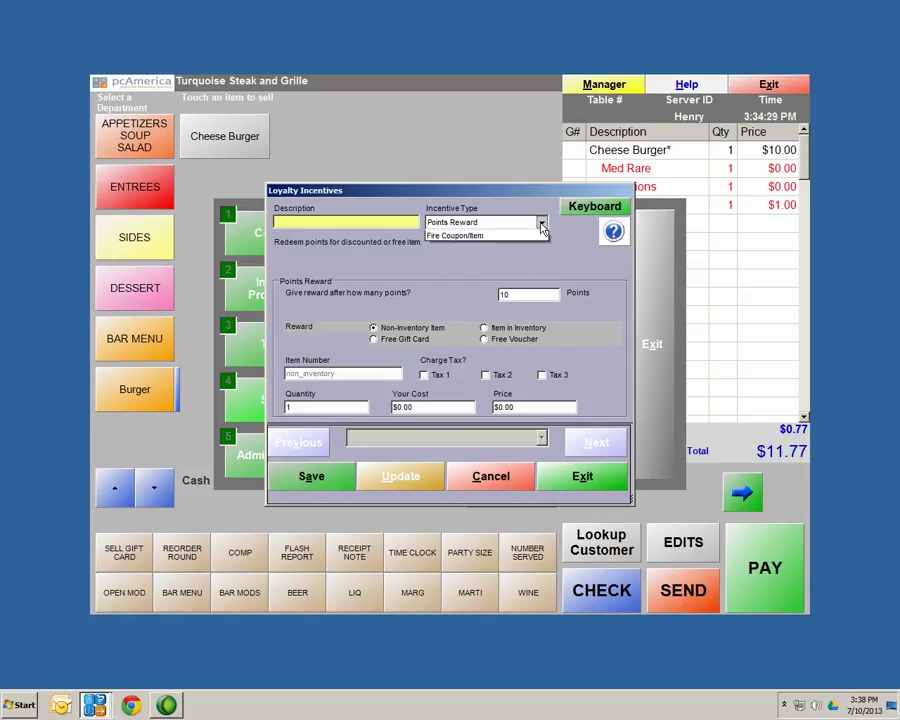
pyautogui.click(458, 246)
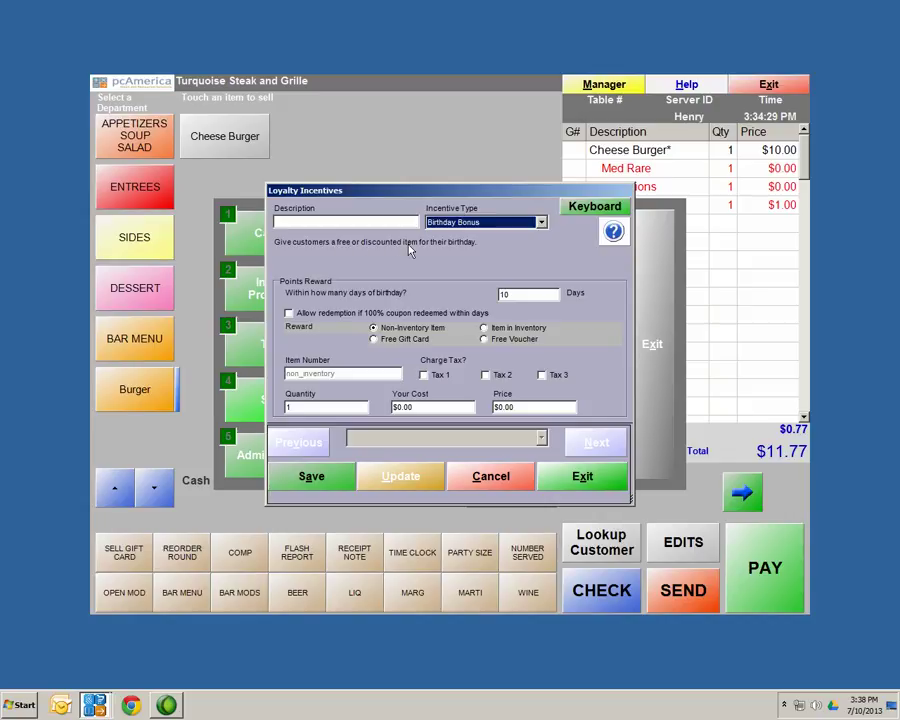
pyautogui.click(488, 223)
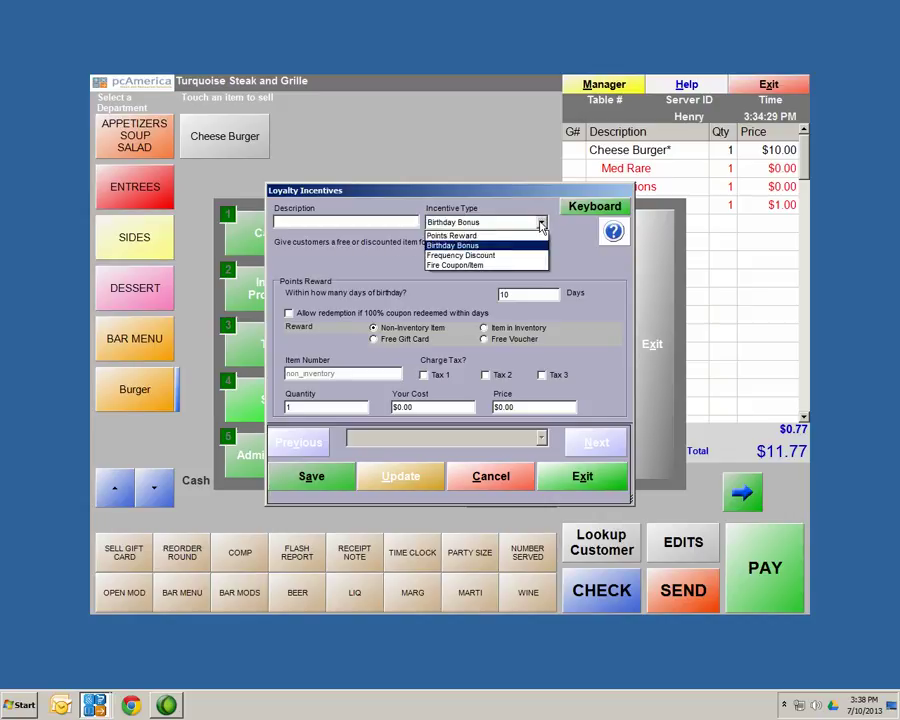
pyautogui.click(473, 256)
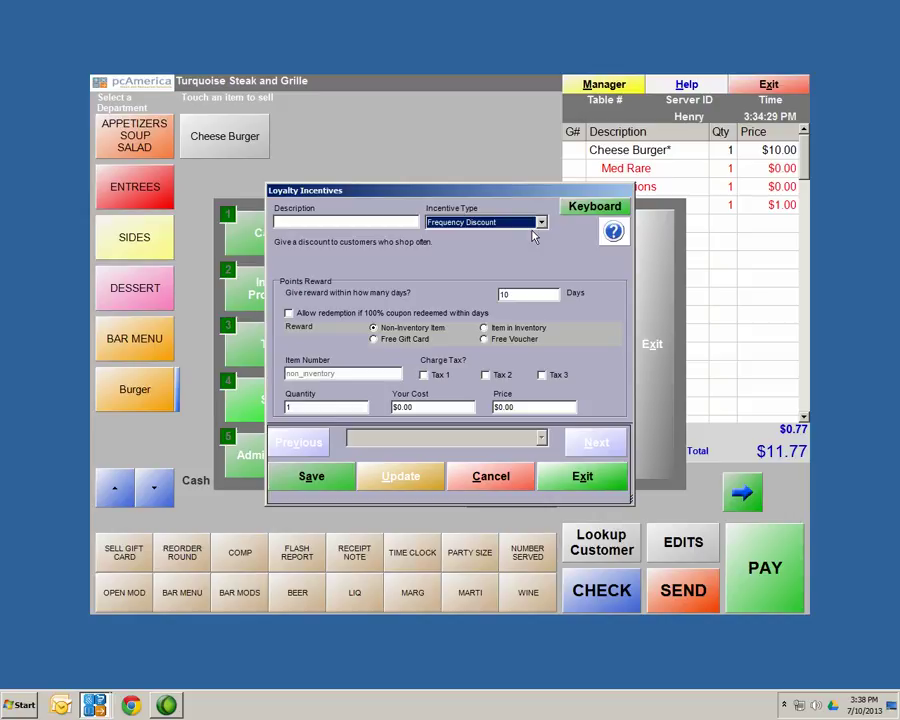
pyautogui.click(538, 222)
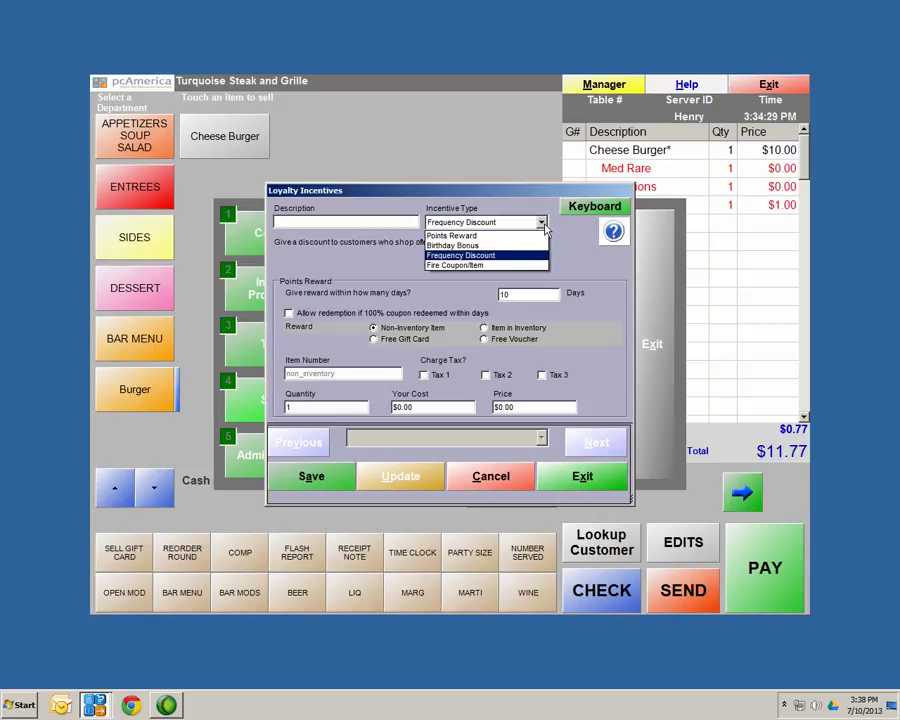
pyautogui.click(470, 262)
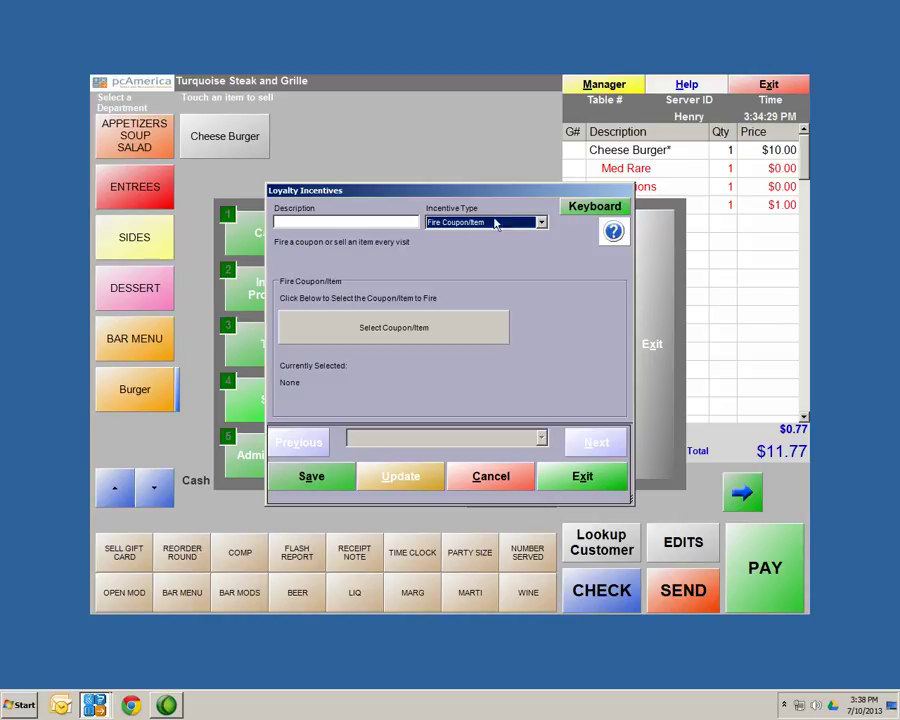
pyautogui.click(542, 223)
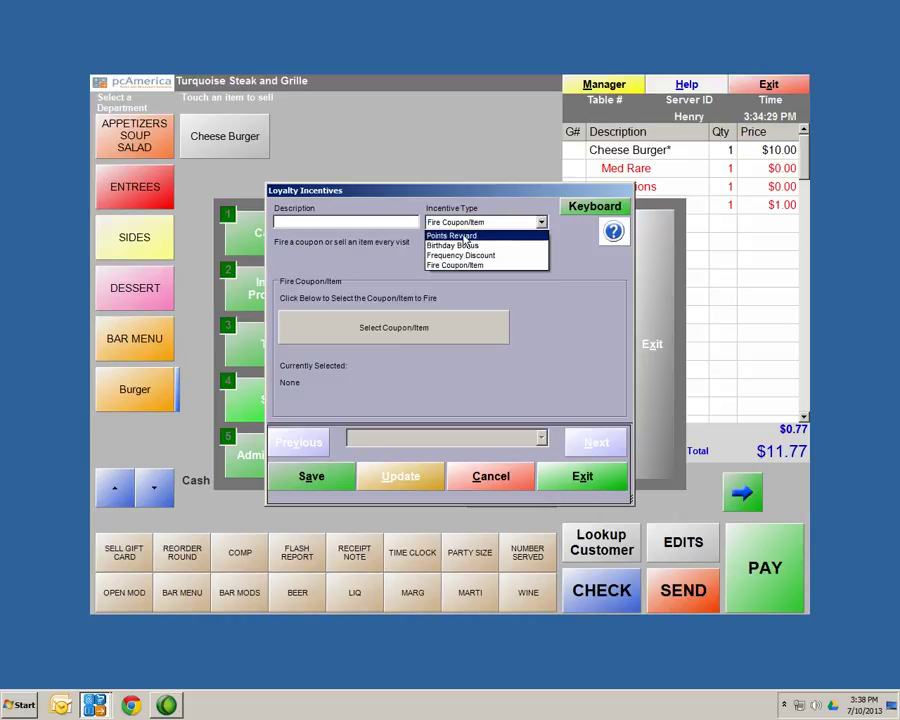
pyautogui.click(490, 234)
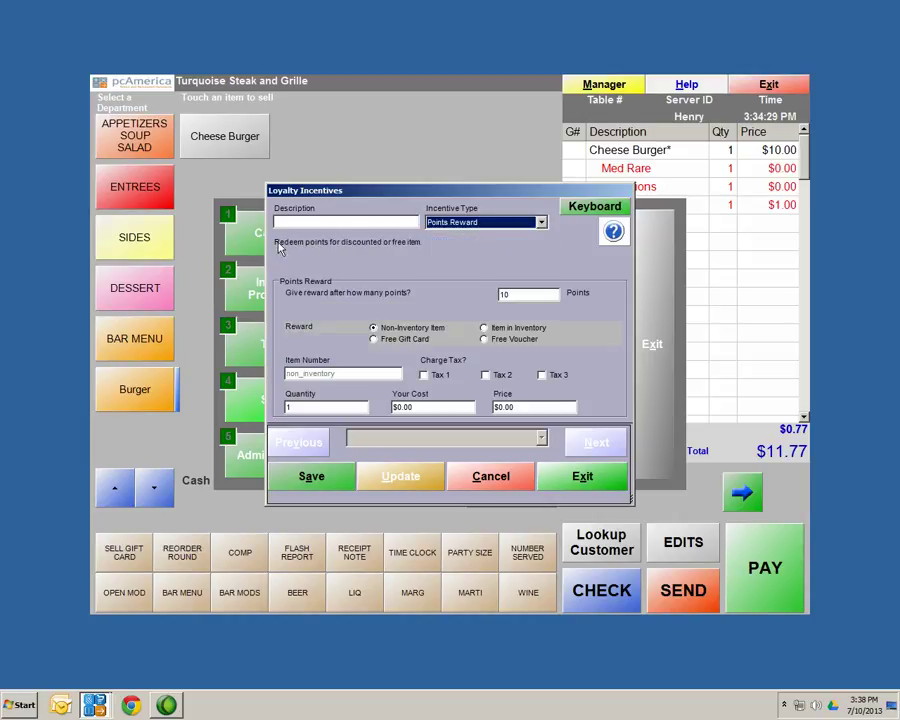
pyautogui.click(294, 224)
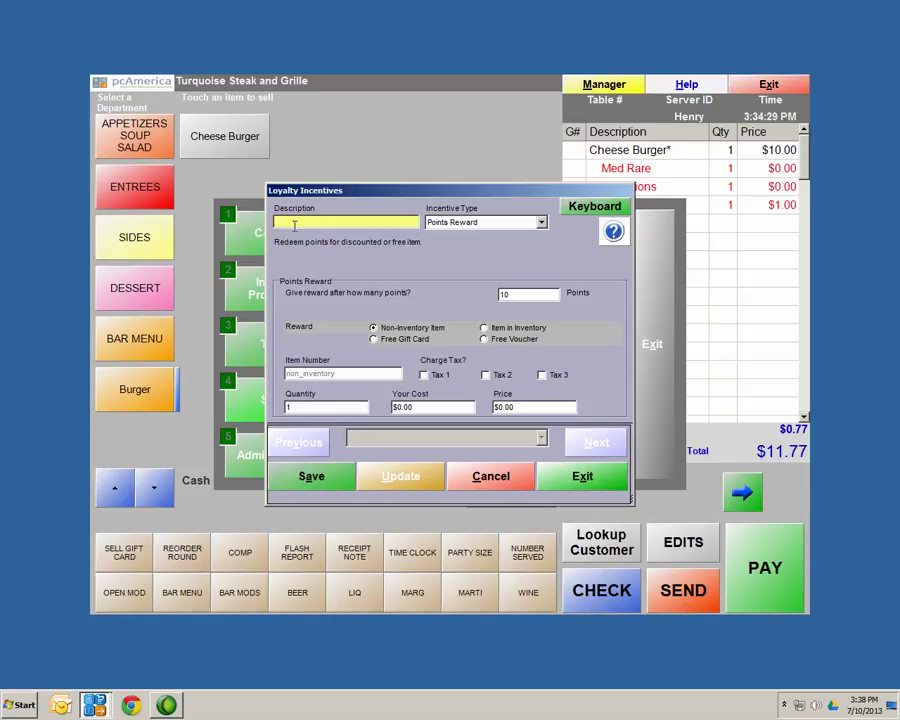
# - Describe the incentive as Free Voucher, requiring 100 points, rewarding a $5.00 free voucher
pyautogui.write('Free Vouvher')
pyautogui.click(535, 294)
pyautogui.write('0')
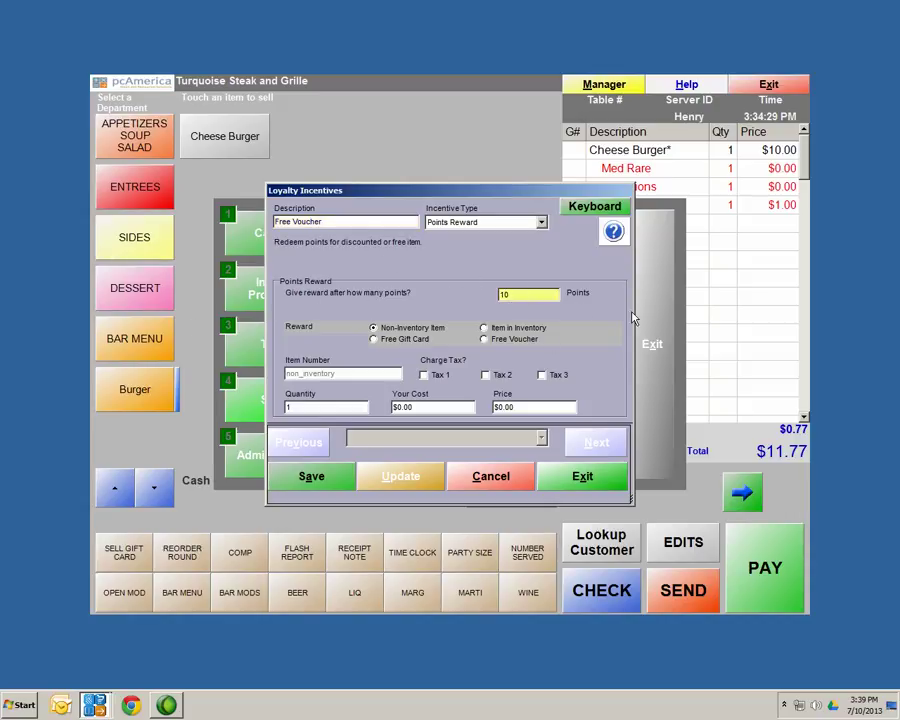
pyautogui.click(486, 341)
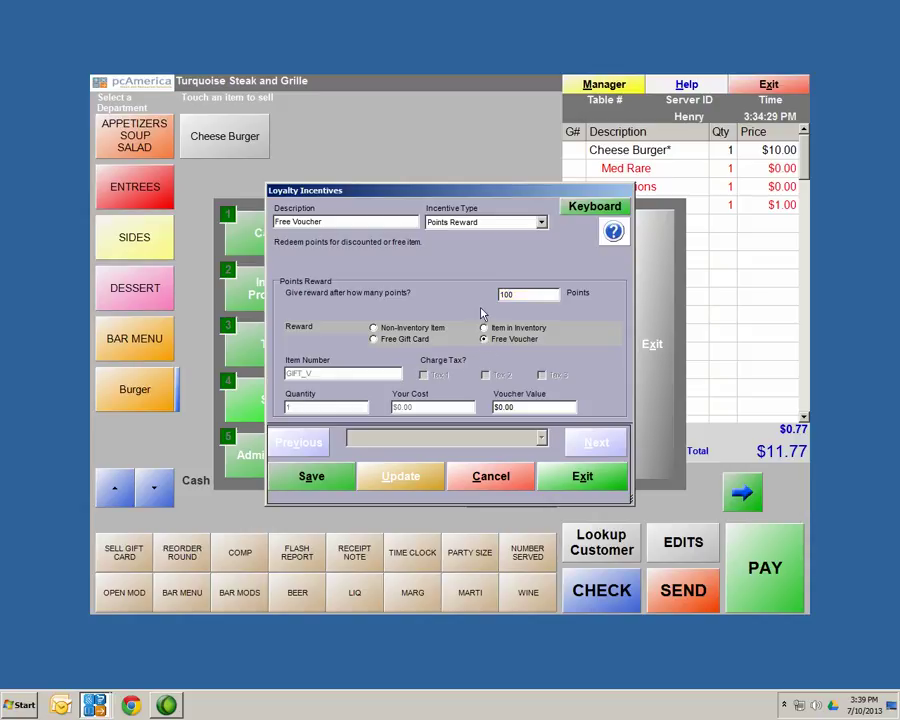
pyautogui.click(510, 407)
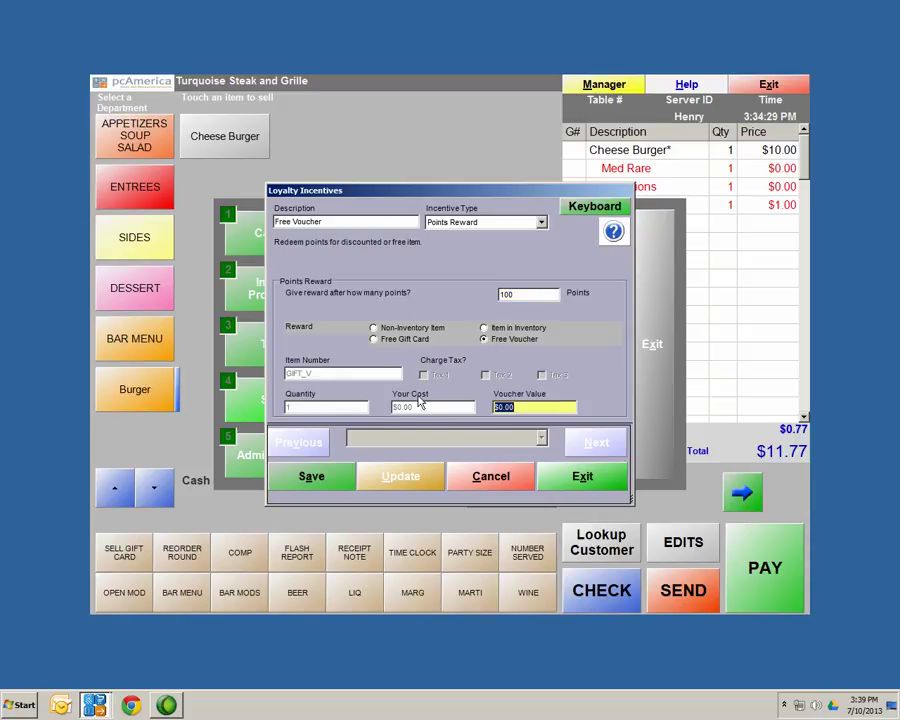
pyautogui.write('5.00')
# - Save and update the Free Voucher incentive, then exit Loyalty Incentives
pyautogui.click(331, 477)
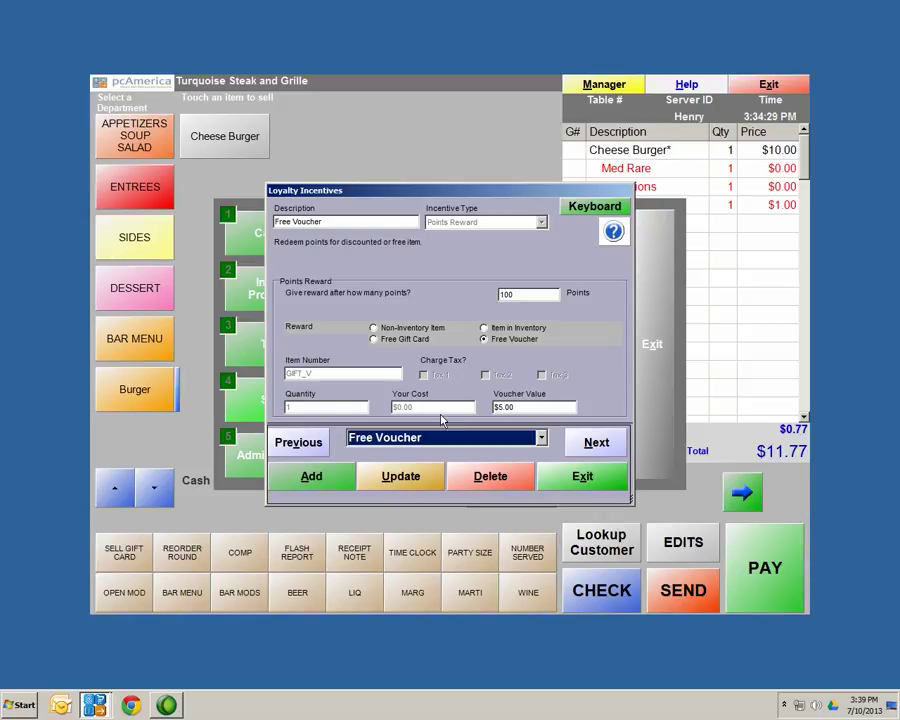
pyautogui.click(402, 478)
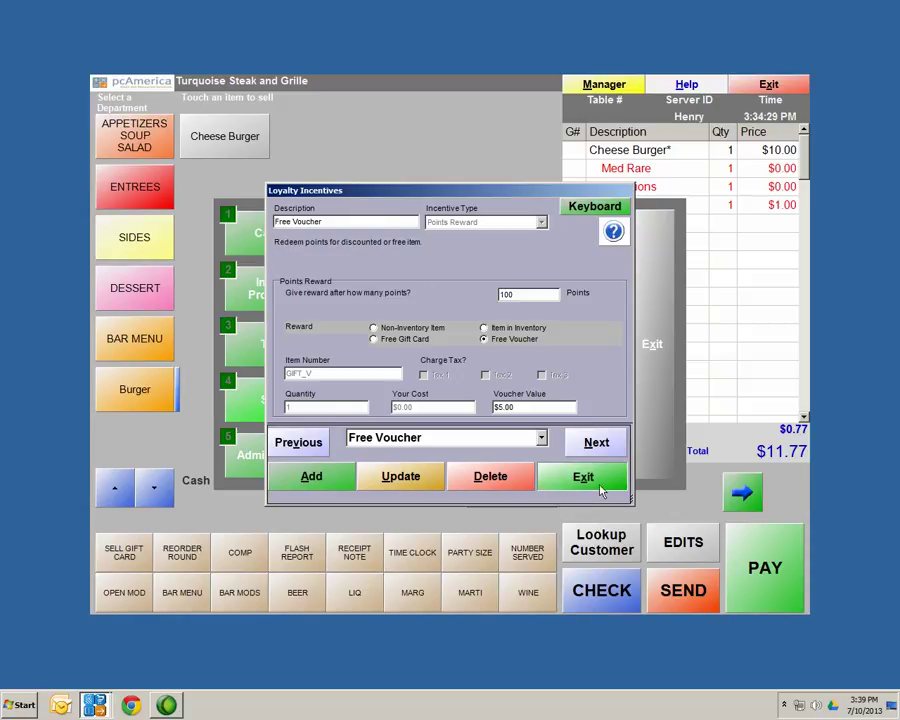
pyautogui.click(588, 478)
# - Go back into Customer Loyalty setup and choose Loyalty Plans
pyautogui.click(283, 406)
pyautogui.click(477, 238)
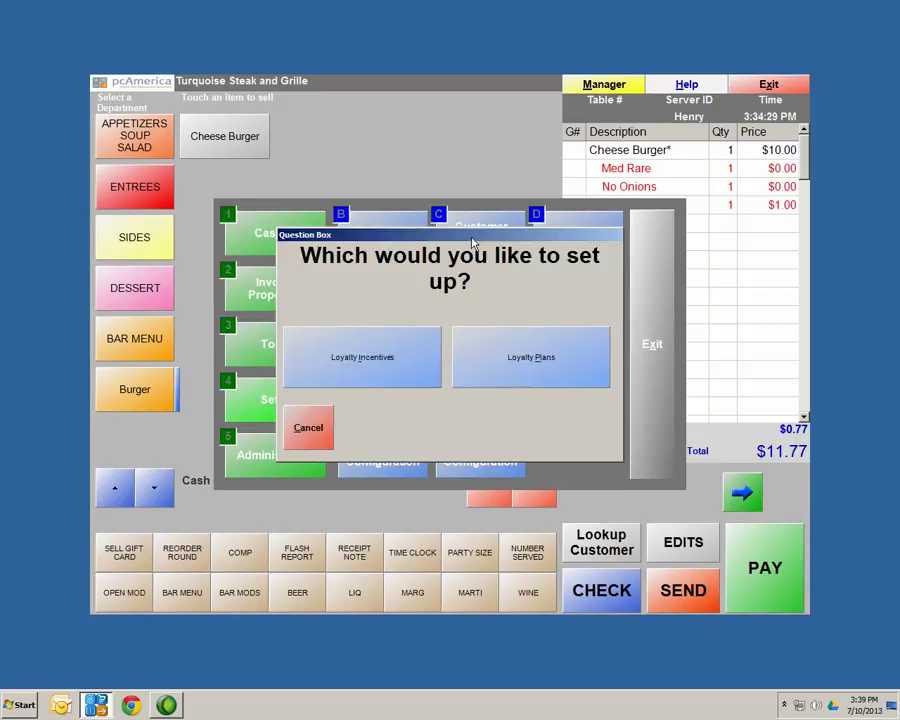
pyautogui.click(514, 374)
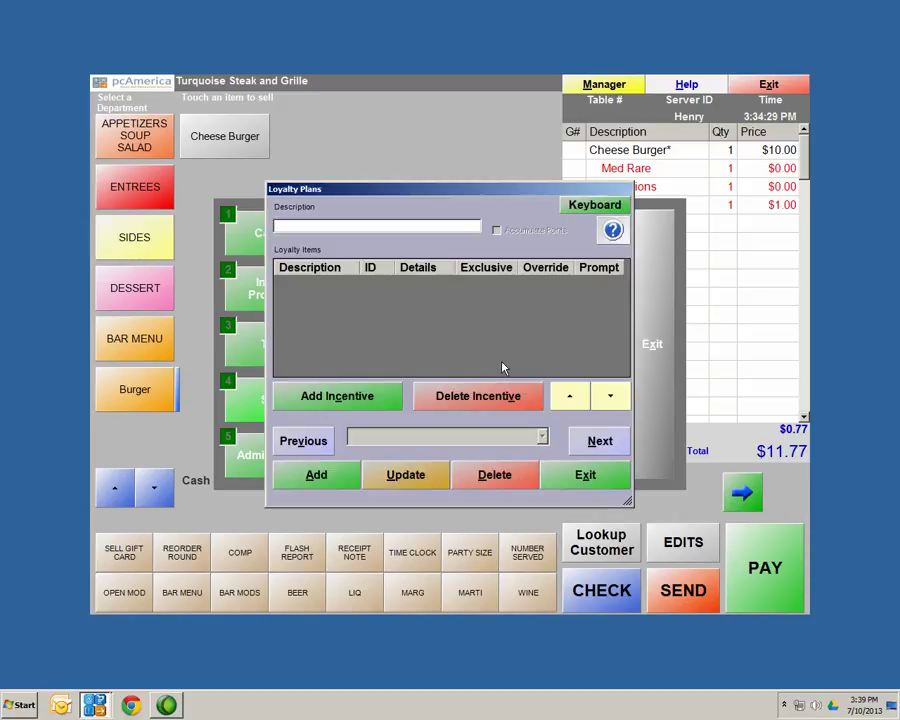
# - Save a Free Voucher plan containing the Free Voucher incentive with Prompt ticked
pyautogui.click(318, 477)
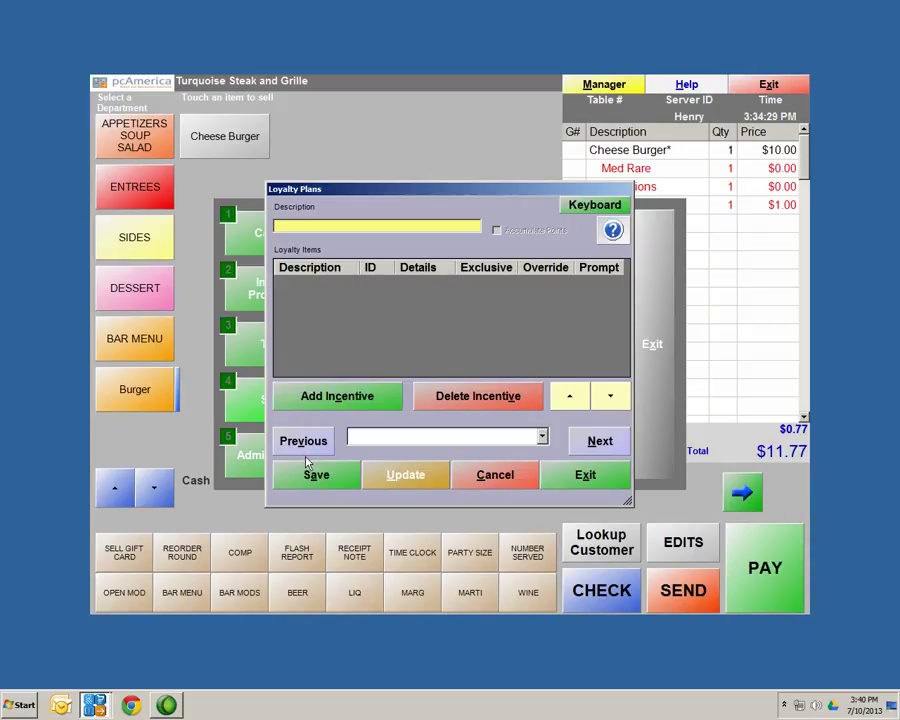
pyautogui.write('Free Voucher')
pyautogui.press('Tab')
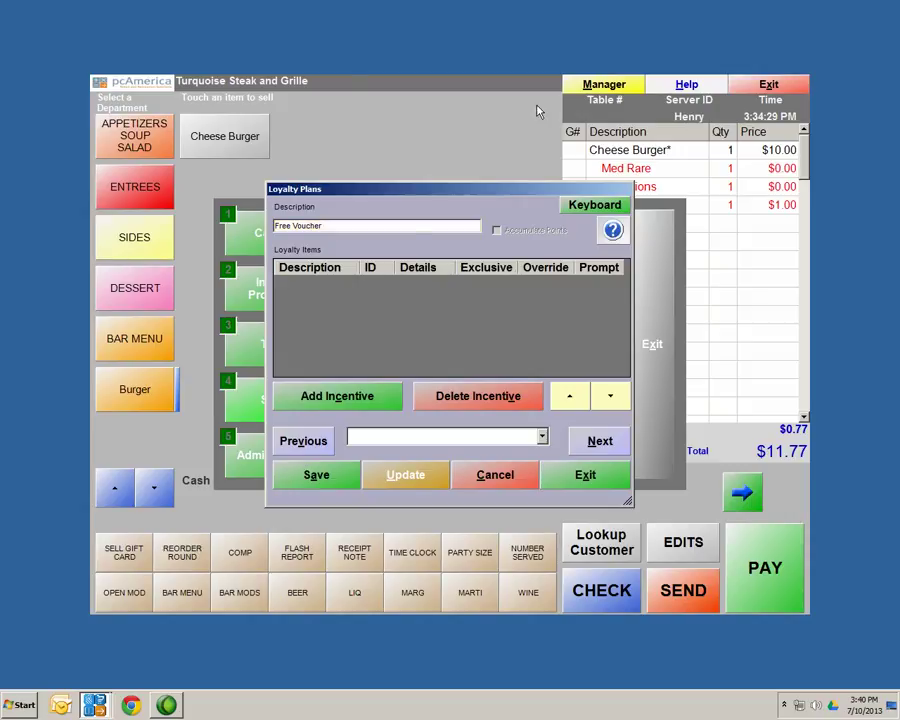
pyautogui.click(331, 397)
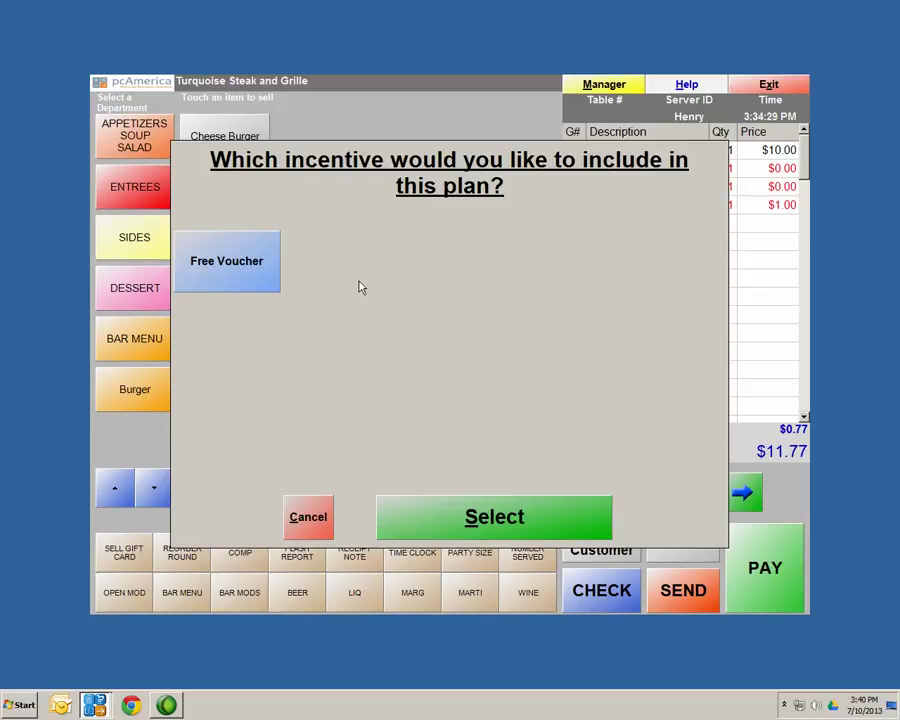
pyautogui.click(200, 282)
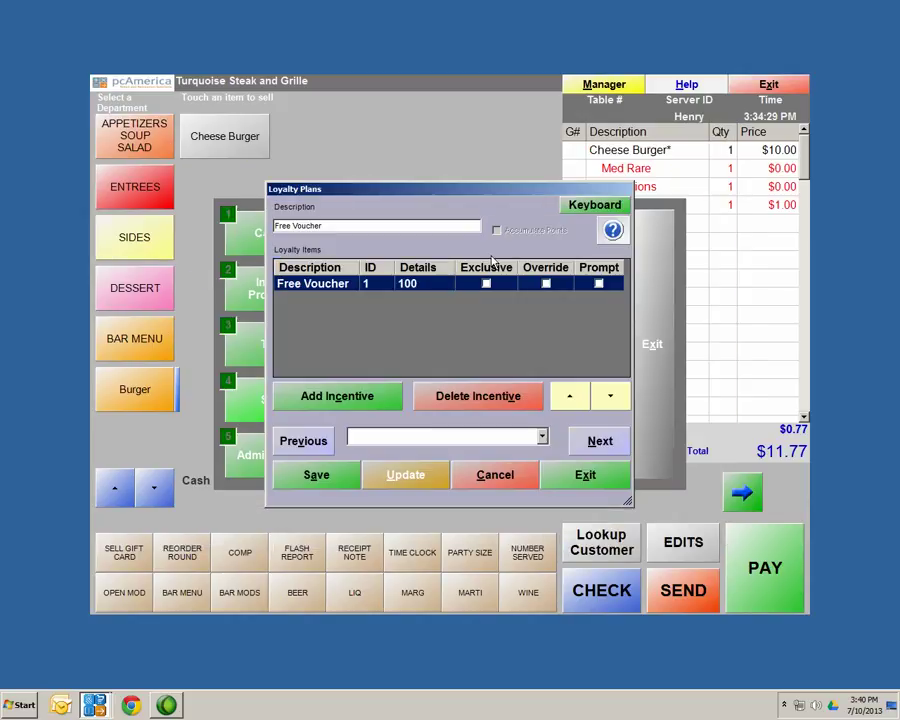
pyautogui.click(599, 285)
pyautogui.click(318, 477)
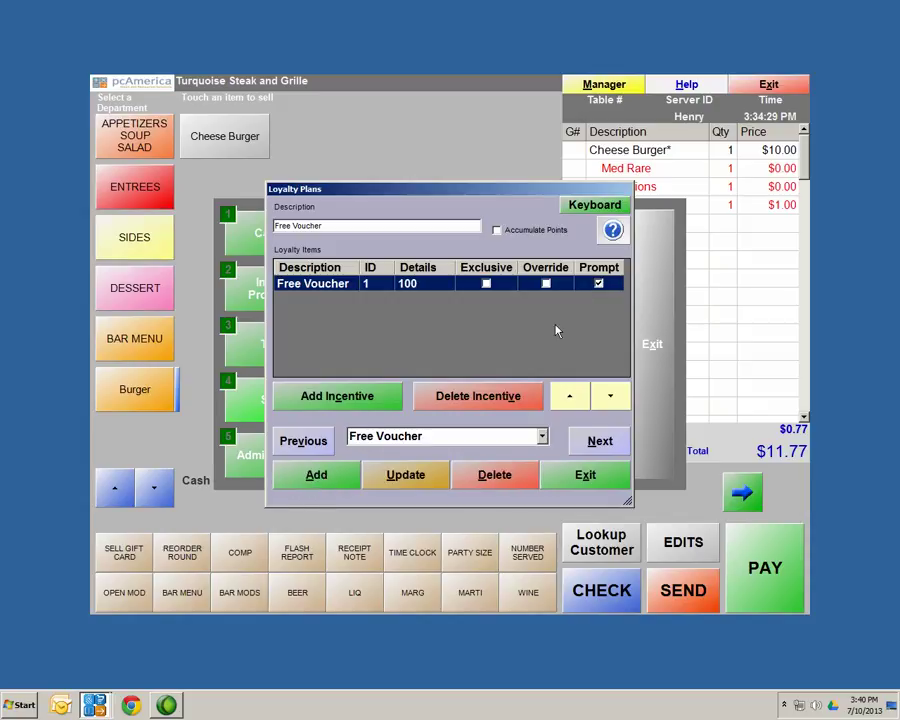
pyautogui.click(498, 231)
# - Enable Accumulate Points for the plan, exit, and open Administrative > Customer Maintenance
pyautogui.click(493, 231)
pyautogui.click(587, 478)
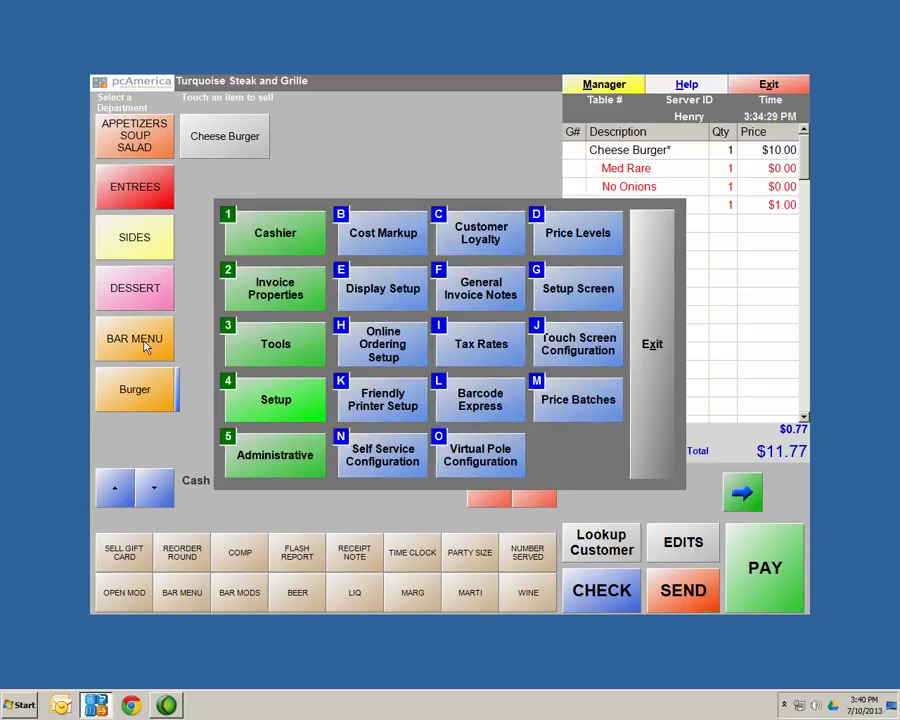
pyautogui.click(283, 453)
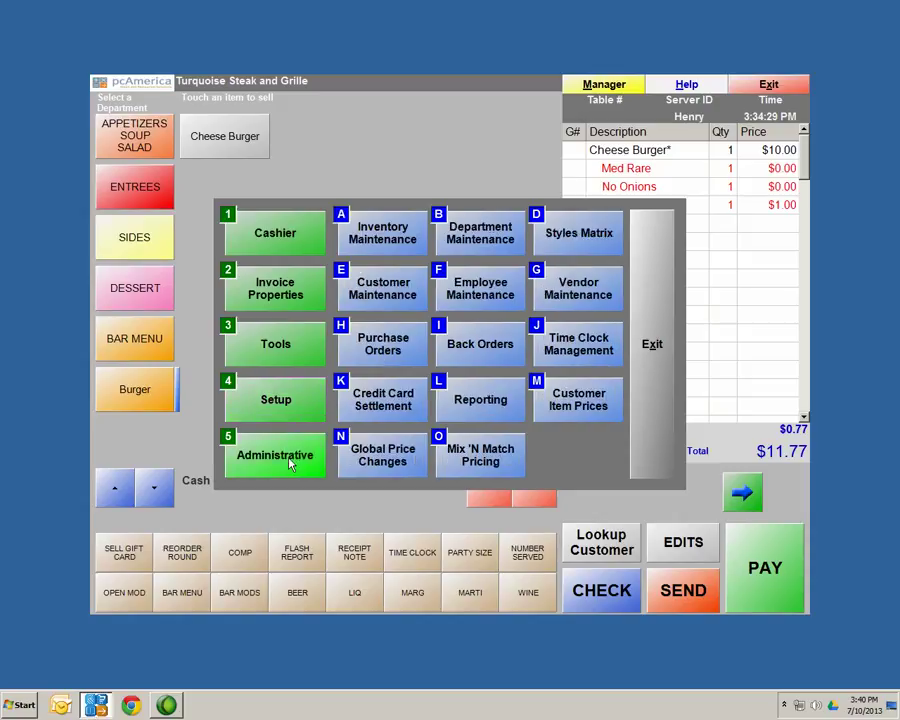
pyautogui.click(393, 292)
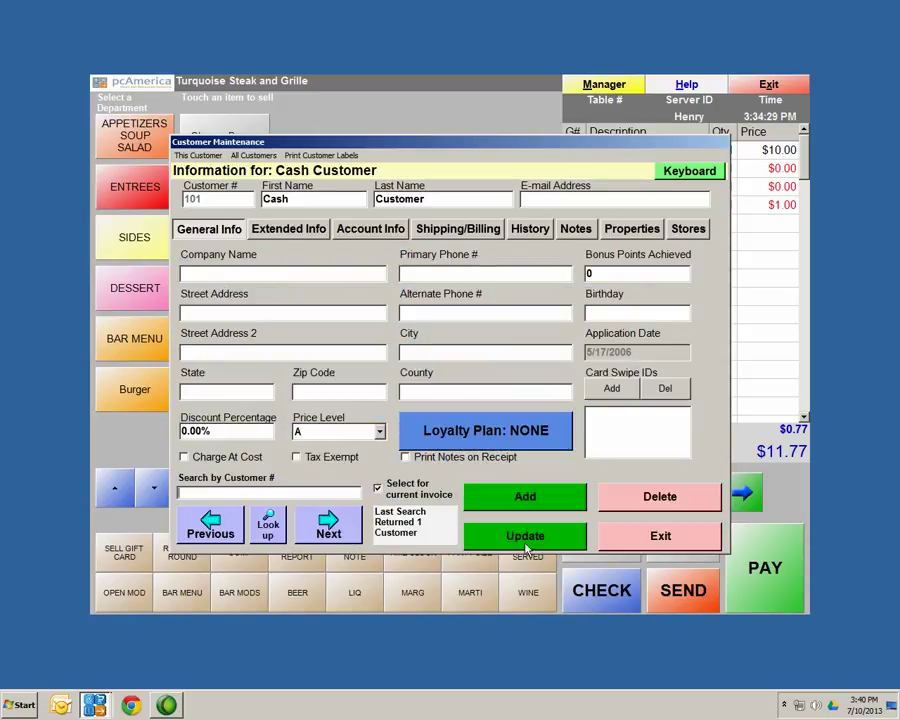
# - Save a new customer with their customer number, first and last name, and e-mail
pyautogui.click(527, 505)
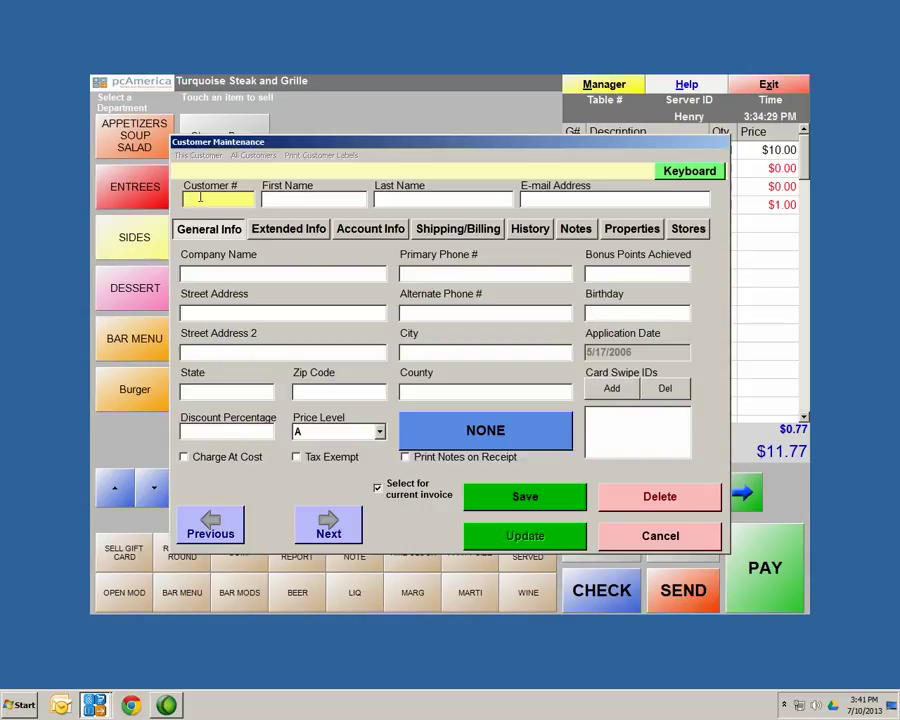
pyautogui.write('84592')
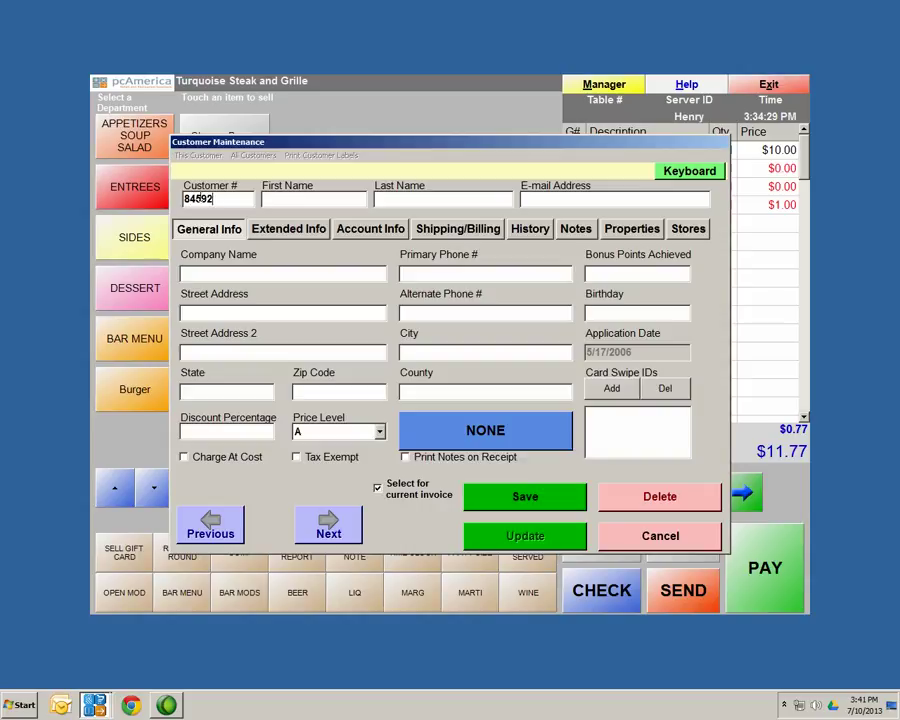
pyautogui.write('00800')
pyautogui.click(267, 199)
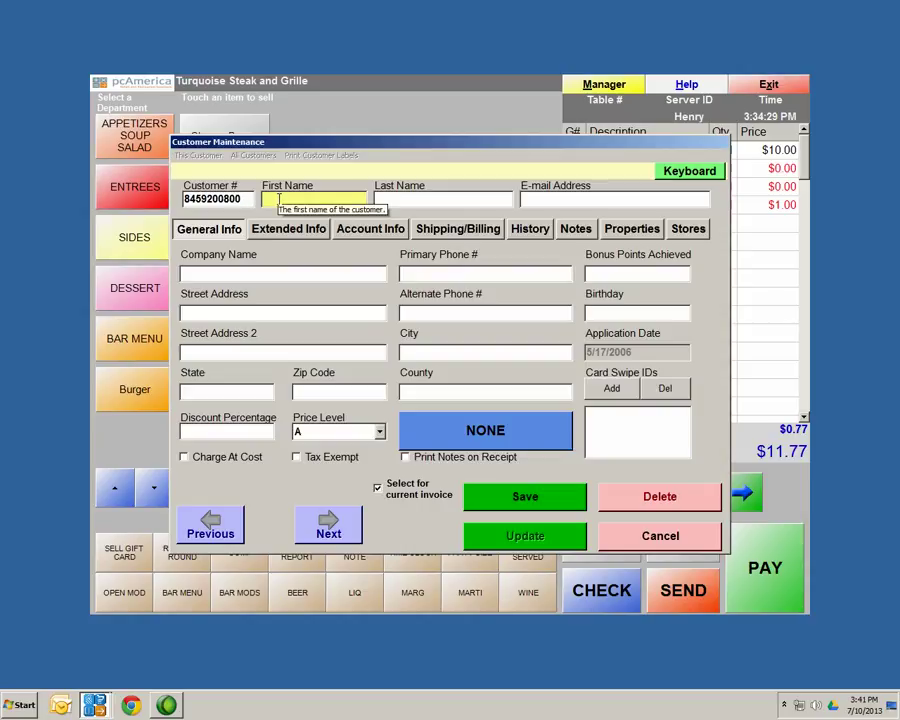
pyautogui.write('ada')
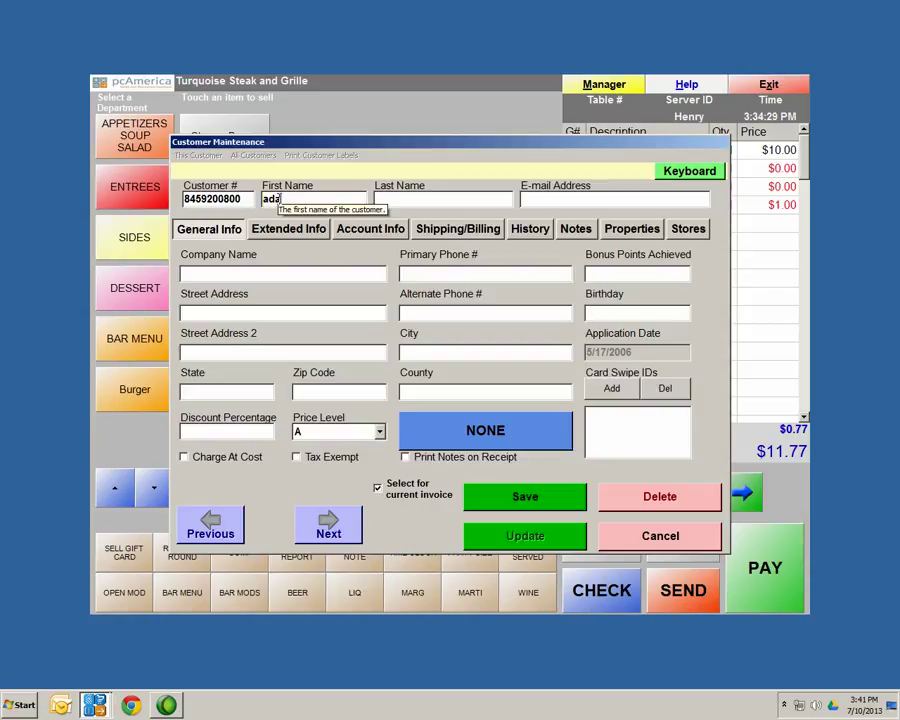
pyautogui.press('BackSpace')
pyautogui.press('BackSpace')
pyautogui.press('BackSpace')
pyautogui.press('Tab')
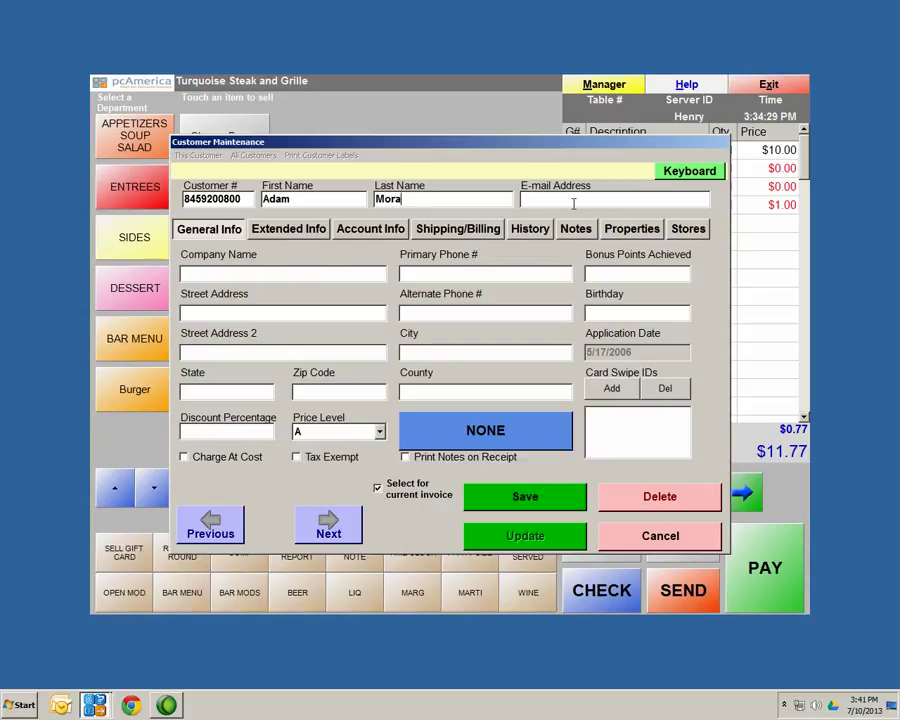
pyautogui.click(573, 203)
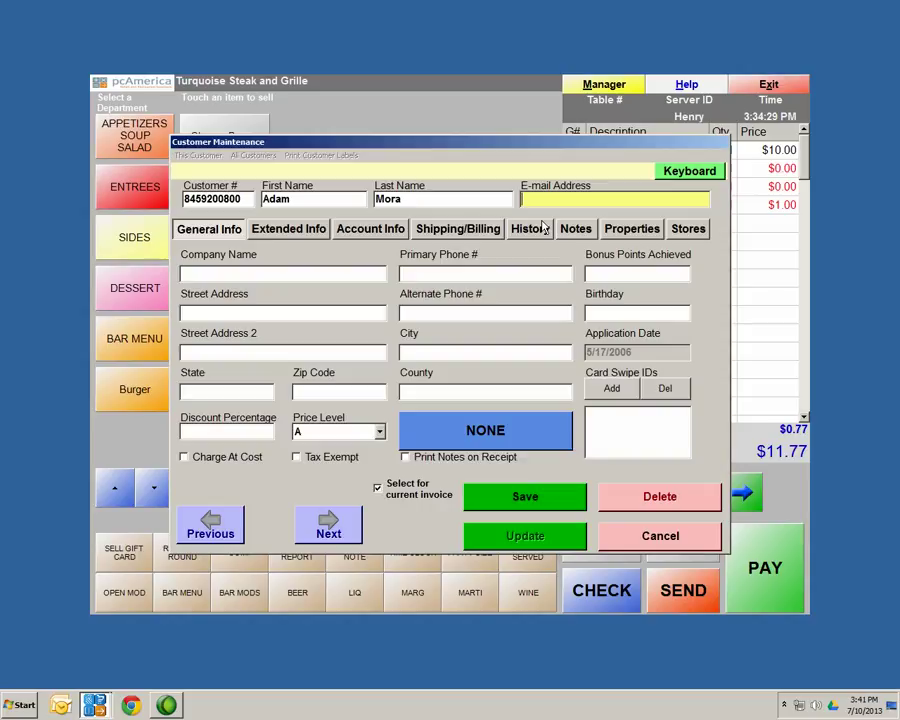
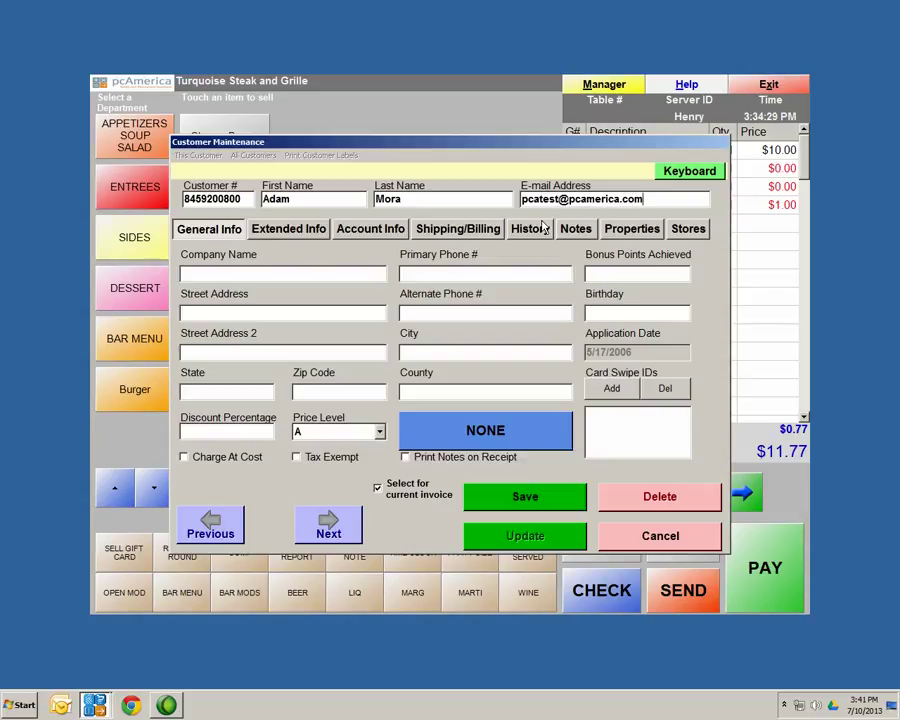
pyautogui.click(516, 497)
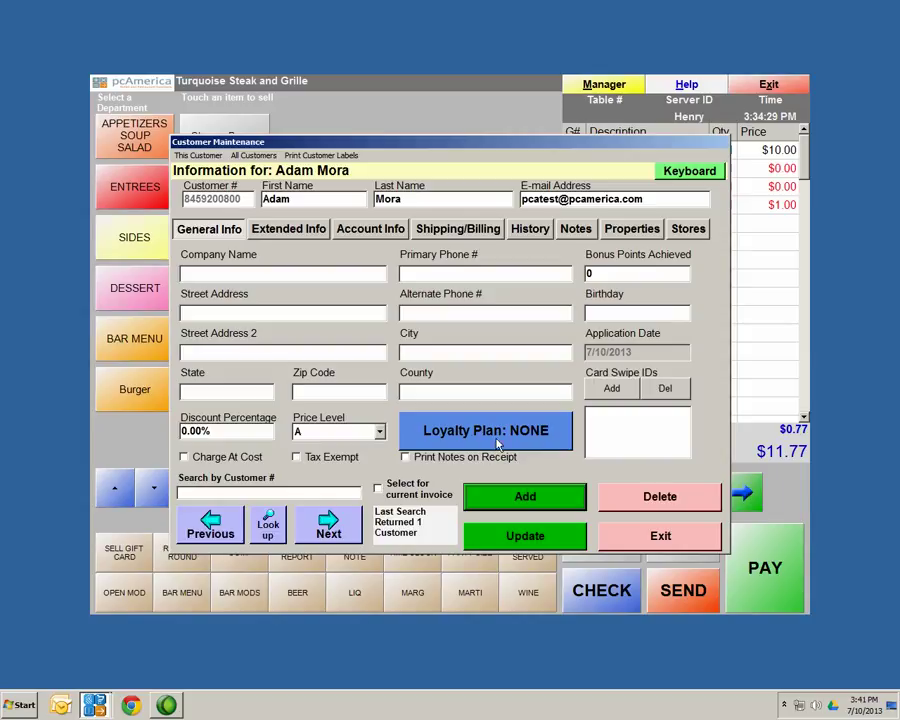
# - Assign the Free Voucher loyalty plan to the new customer, update, and exit Customer Maintenance
pyautogui.click(494, 440)
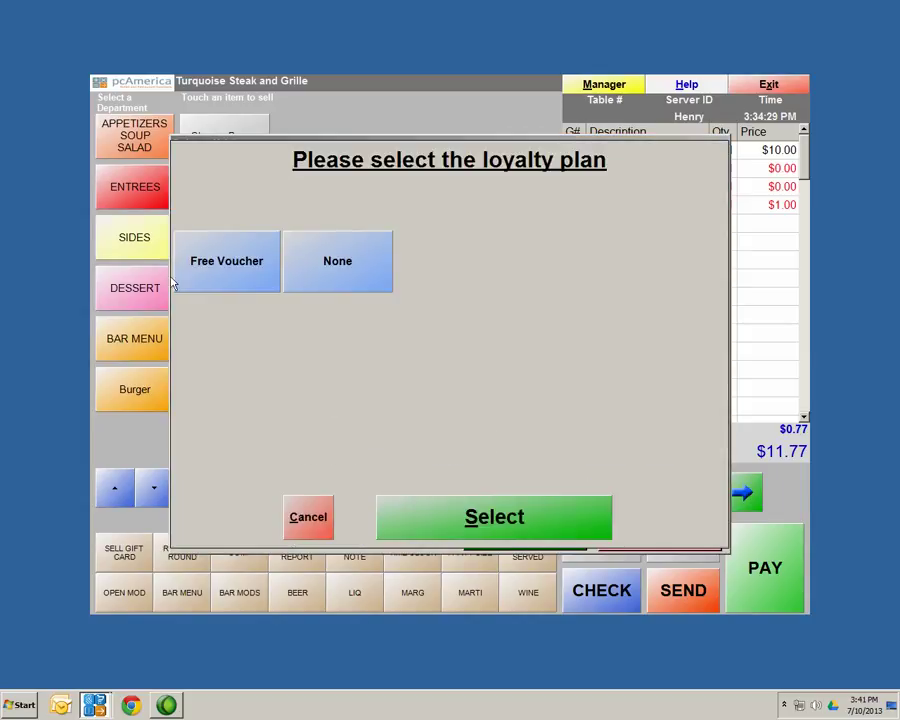
pyautogui.click(234, 262)
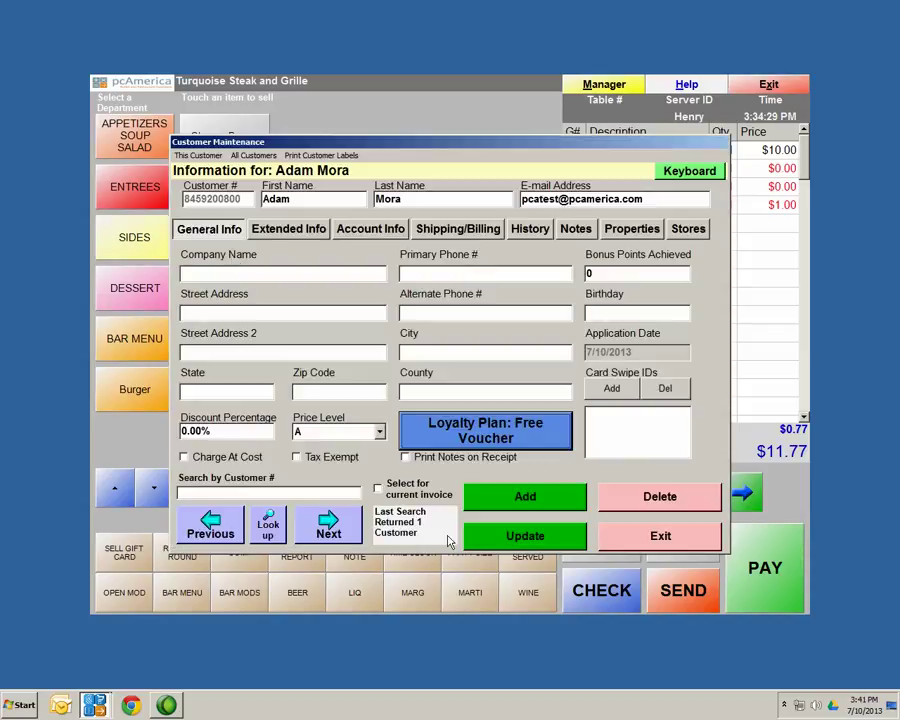
pyautogui.click(521, 538)
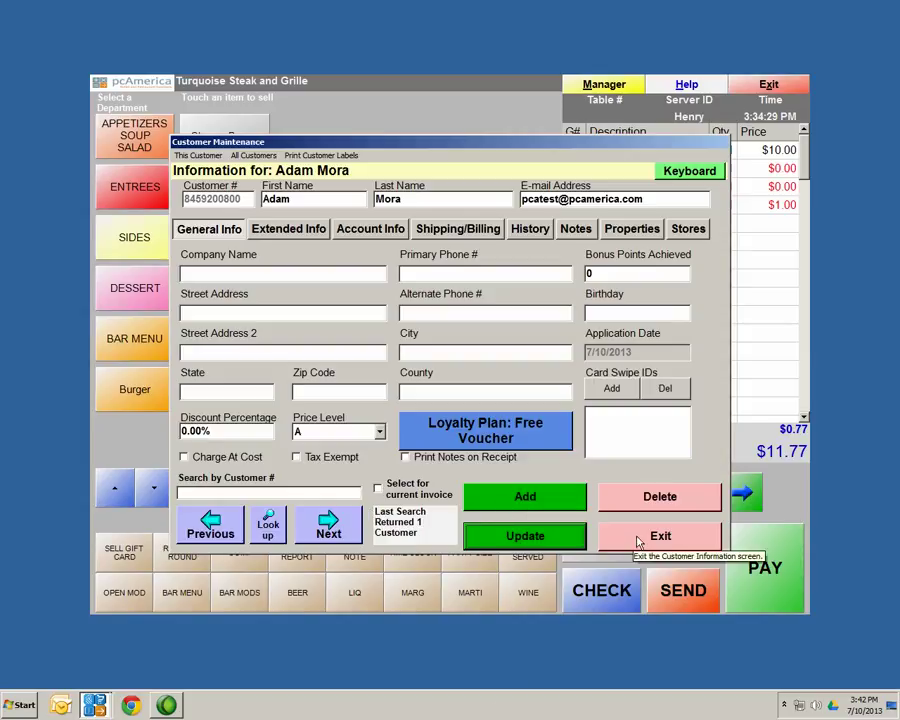
pyautogui.click(670, 543)
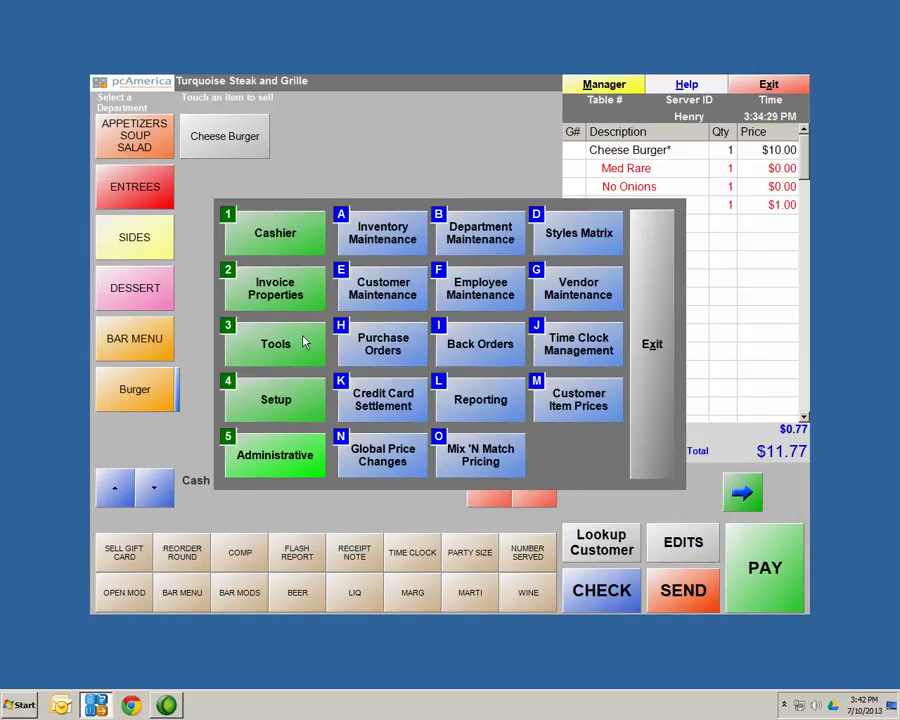
# - Tick Earn Bonus Points for $'s under Invoice Settings in the Setup Screen and update
pyautogui.click(277, 401)
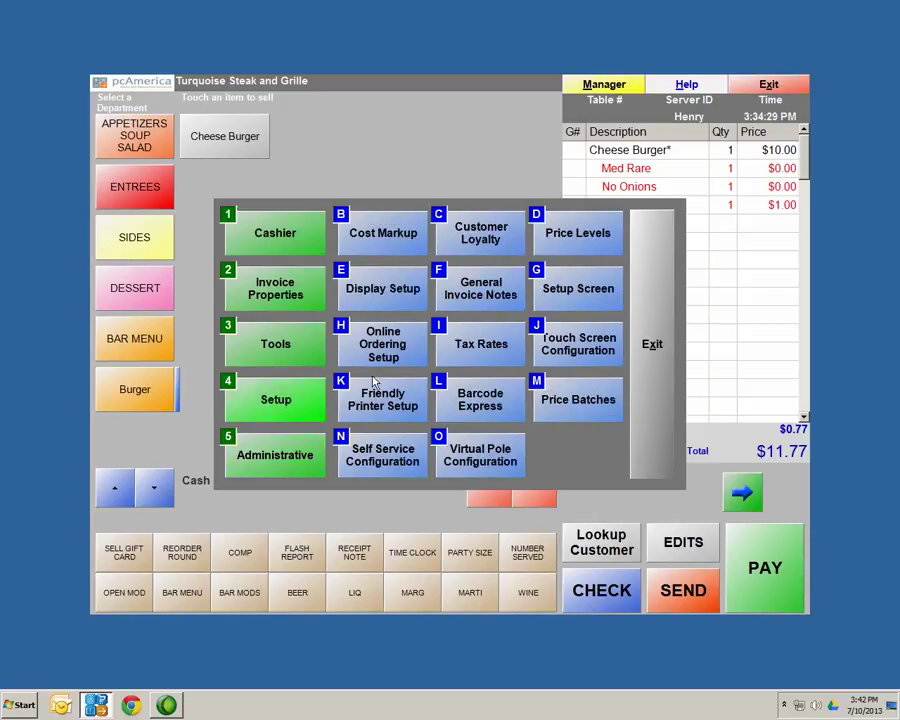
pyautogui.click(579, 291)
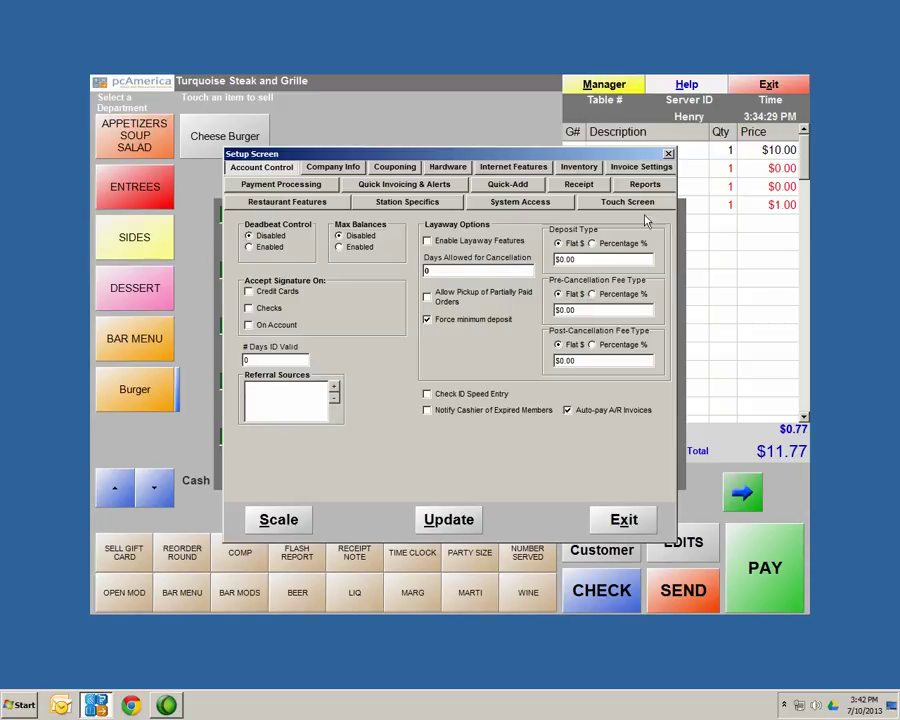
pyautogui.click(650, 172)
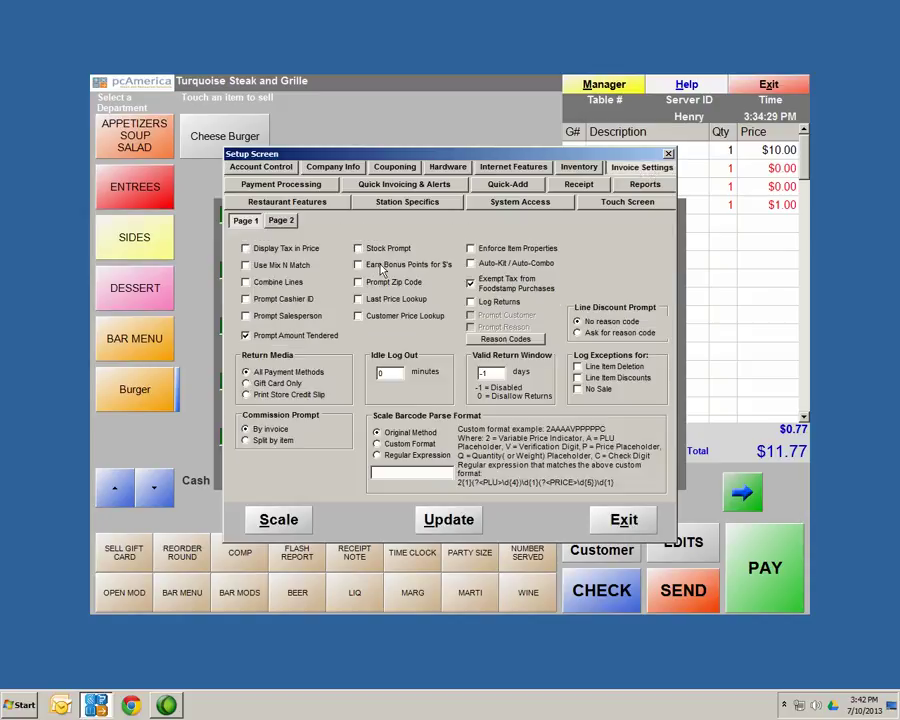
pyautogui.click(437, 268)
pyautogui.click(452, 520)
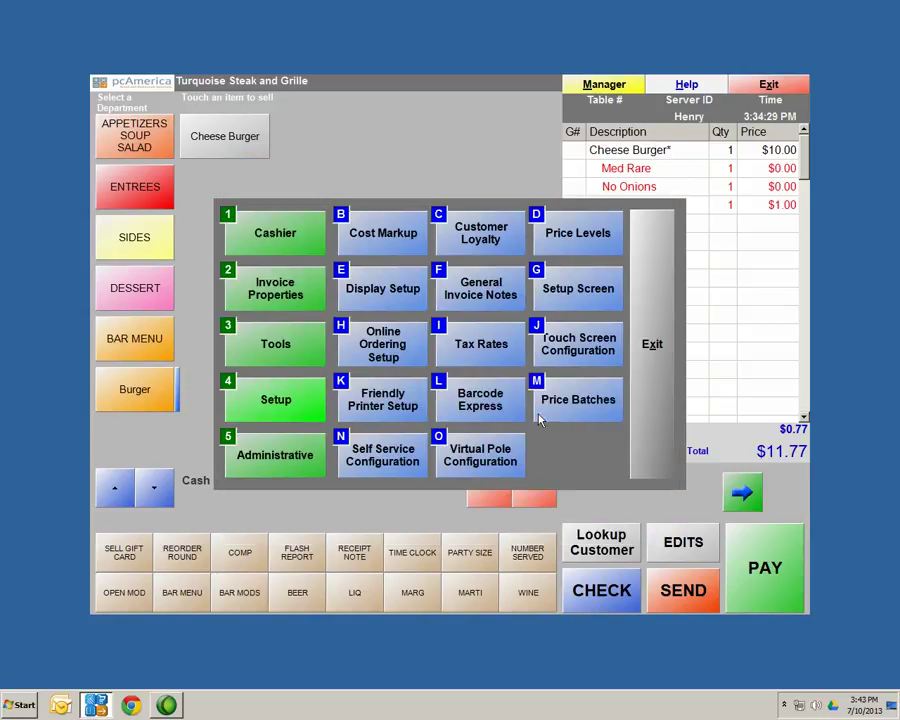
# - Open Inventory Maintenance and step forward to the Black Truffle Risotto item
pyautogui.click(280, 462)
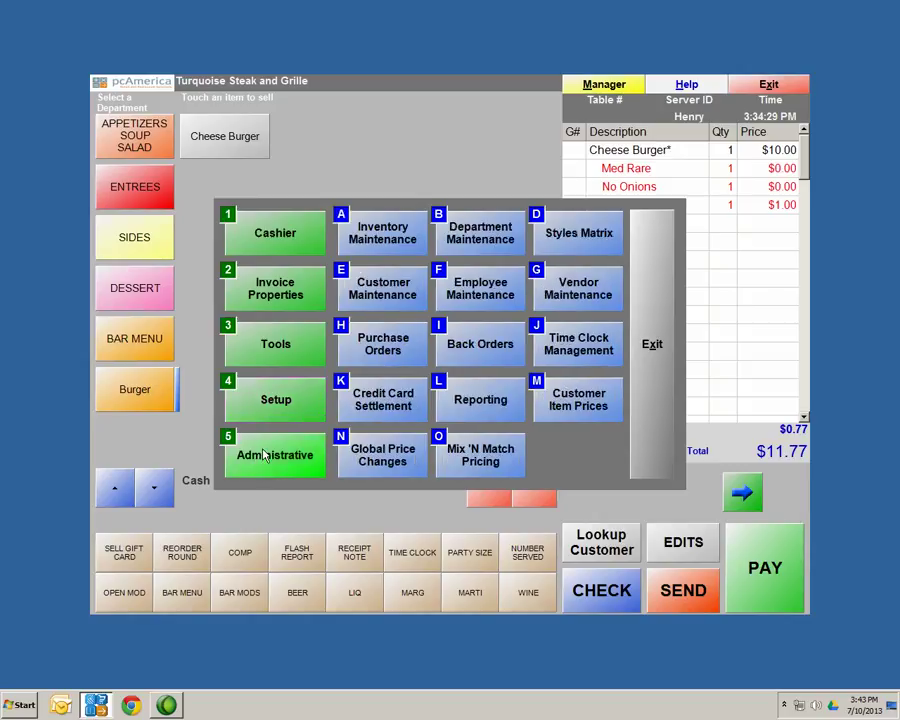
pyautogui.click(378, 236)
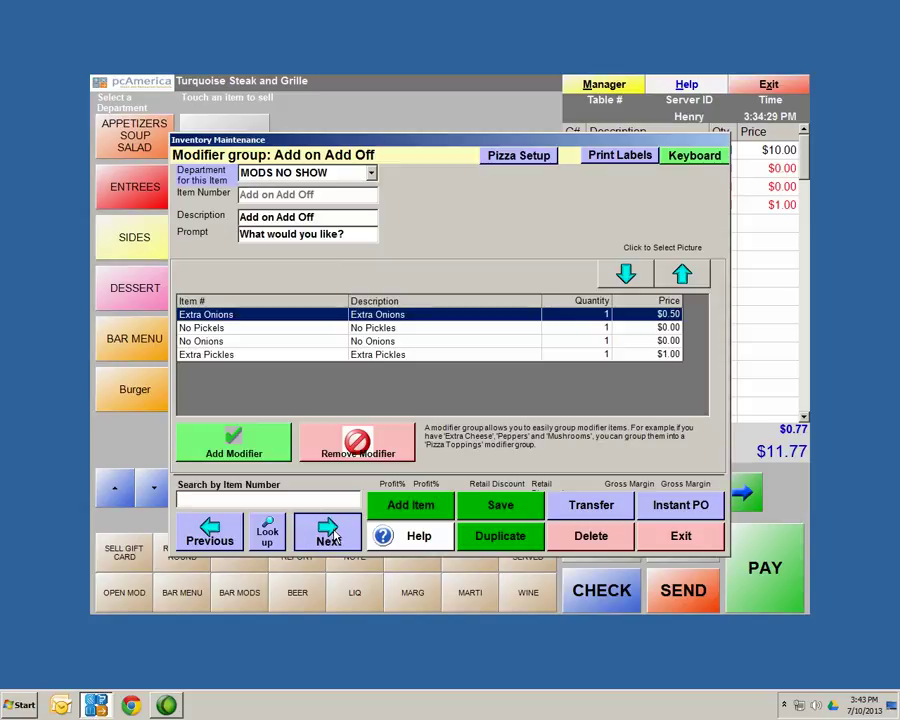
pyautogui.click(330, 533)
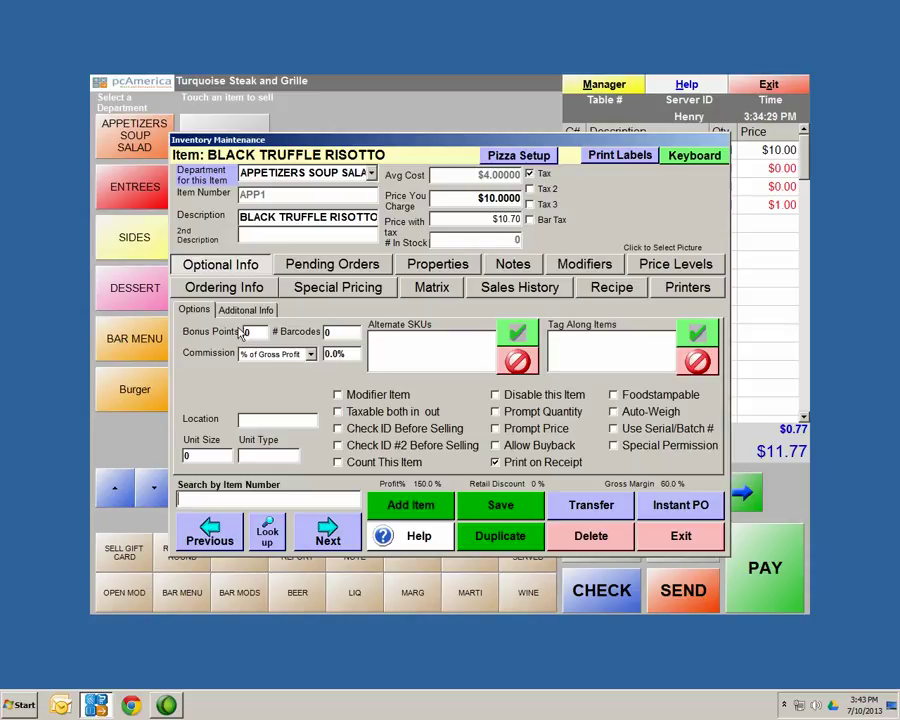
# - Save Black Truffle Risotto with Bonus Points left at 0, then leave inventory and manager options
pyautogui.click(255, 332)
pyautogui.press('BackSpace')
pyautogui.write('100')
pyautogui.press('BackSpace')
pyautogui.press('BackSpace')
pyautogui.press('BackSpace')
pyautogui.click(506, 505)
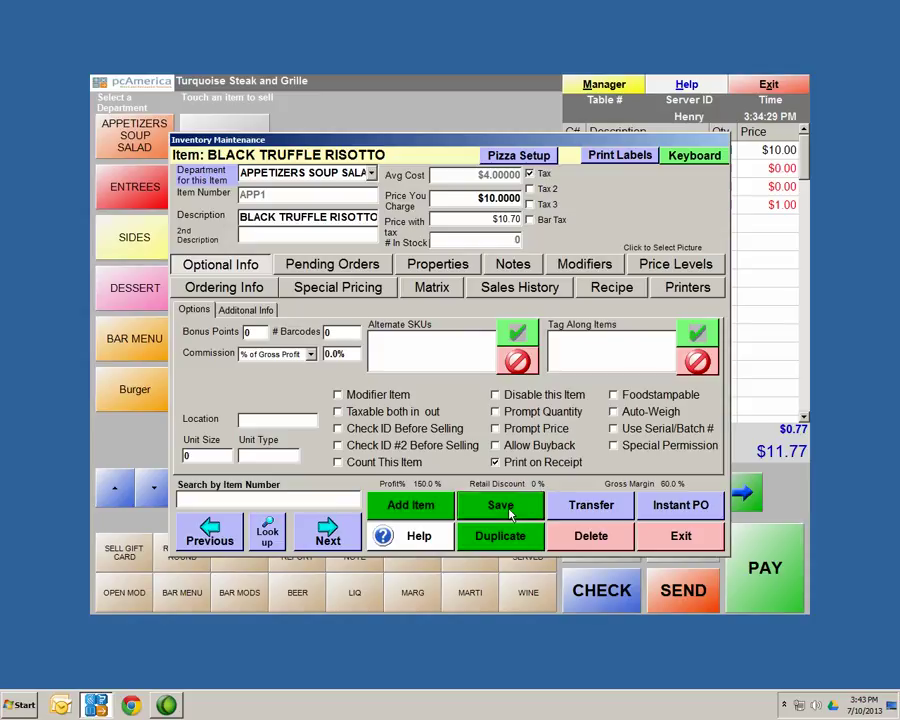
pyautogui.click(677, 534)
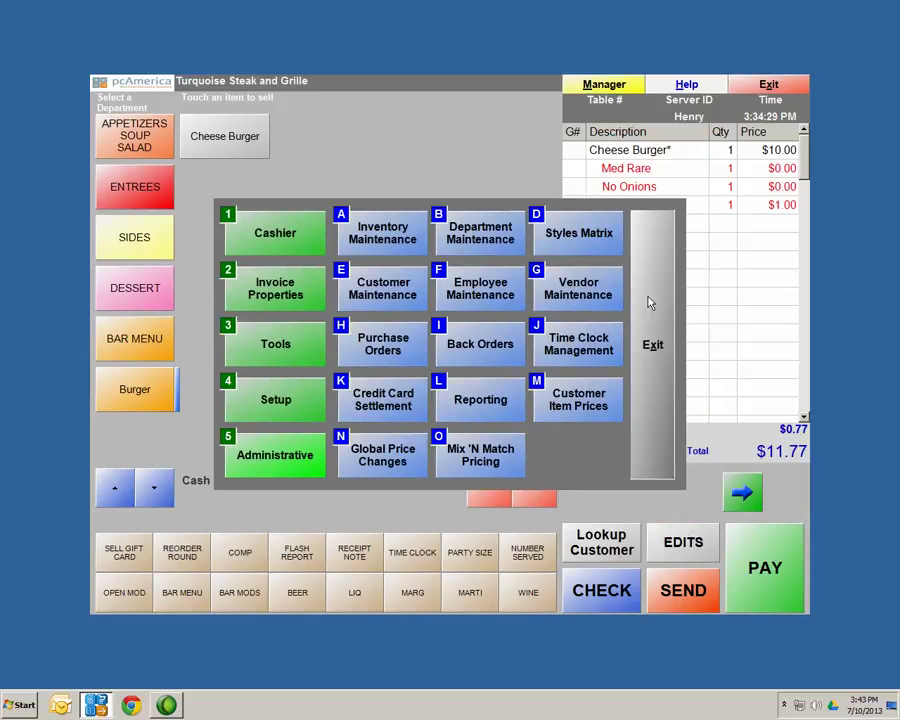
pyautogui.click(647, 302)
# - Delete the Cheese Burger and its modifiers, then attach the looked-up customer to the order
pyautogui.click(622, 168)
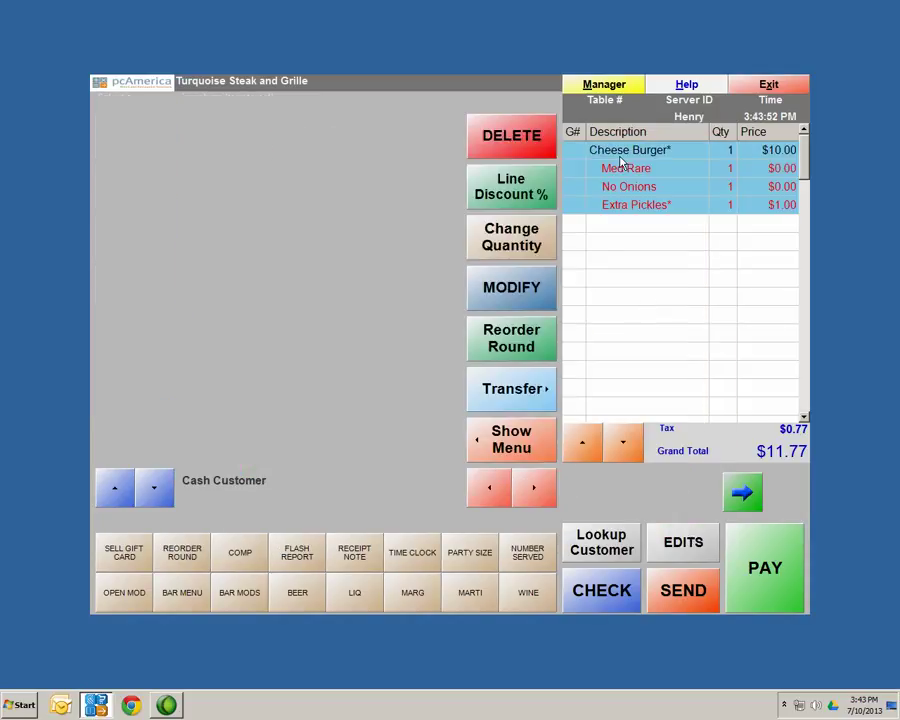
pyautogui.click(514, 140)
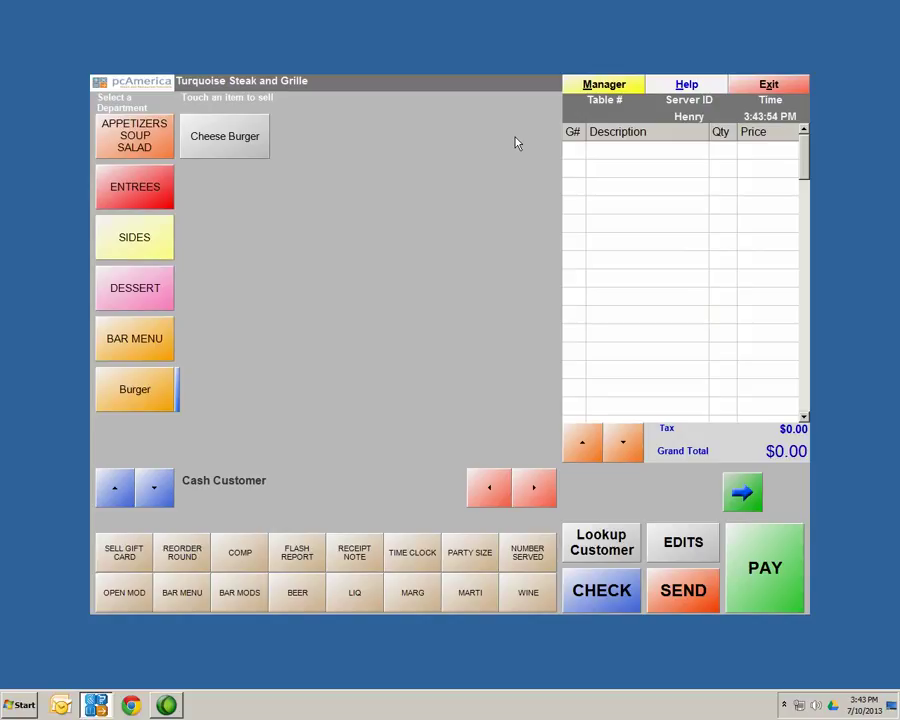
pyautogui.click(588, 546)
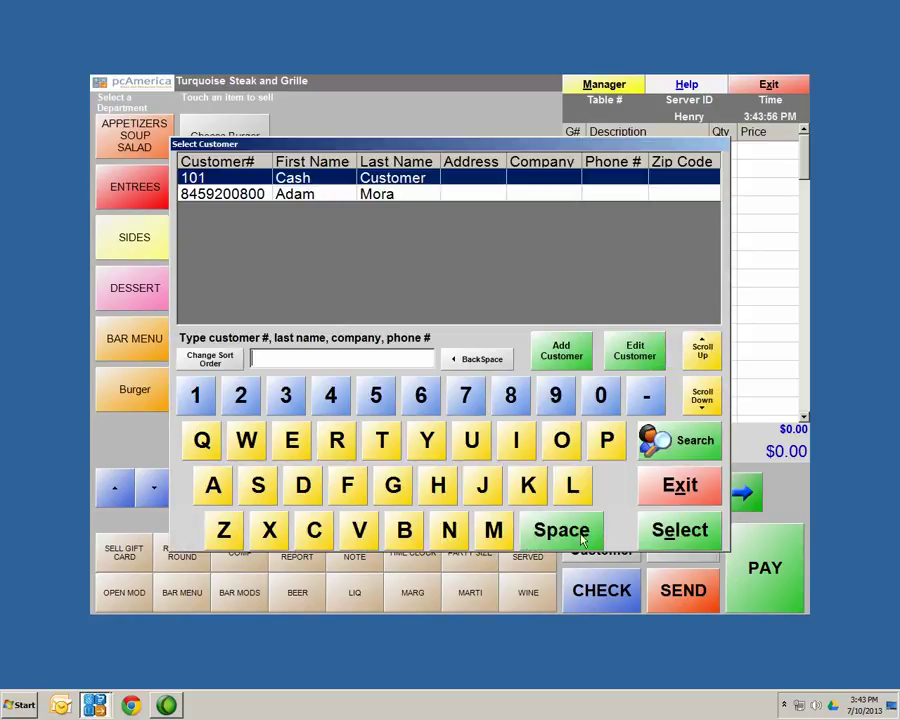
pyautogui.doubleClick(300, 197)
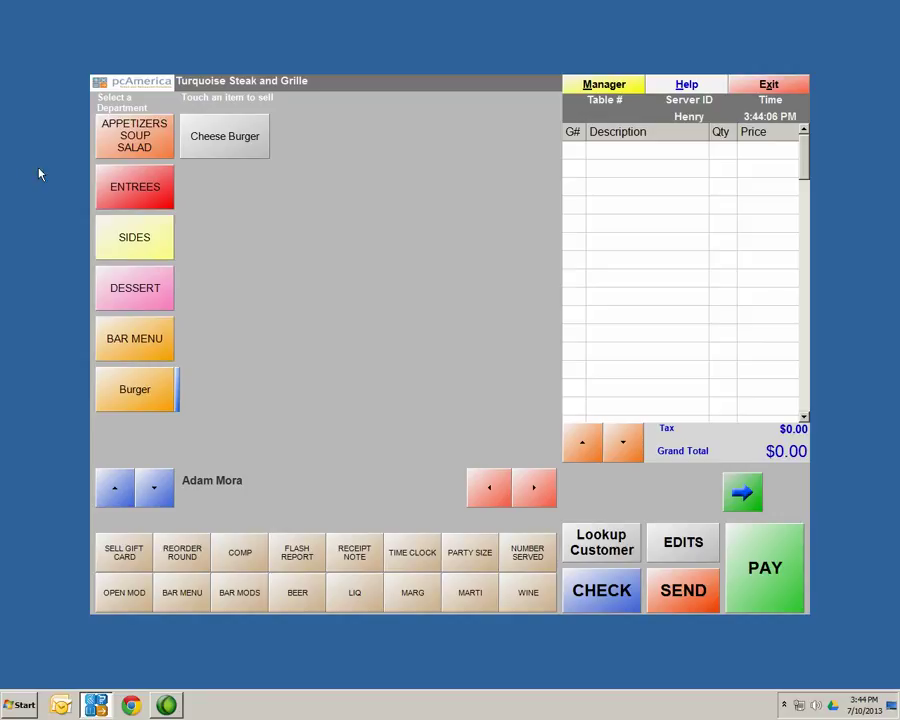
# - Add four Turquoise Filets from Entrées, each cooked Rare
pyautogui.click(125, 198)
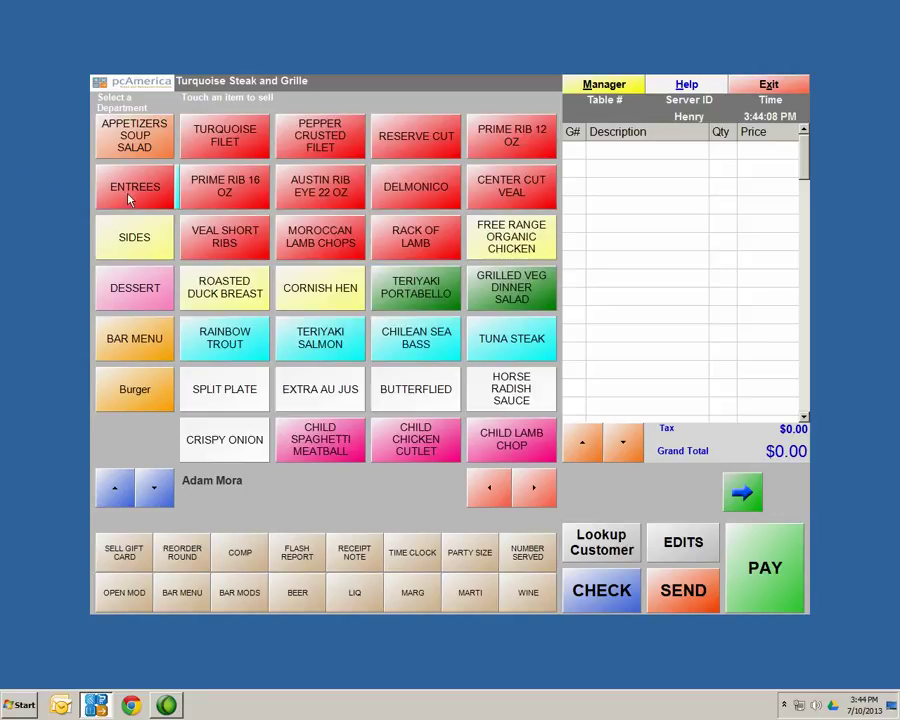
pyautogui.click(225, 126)
pyautogui.click(292, 220)
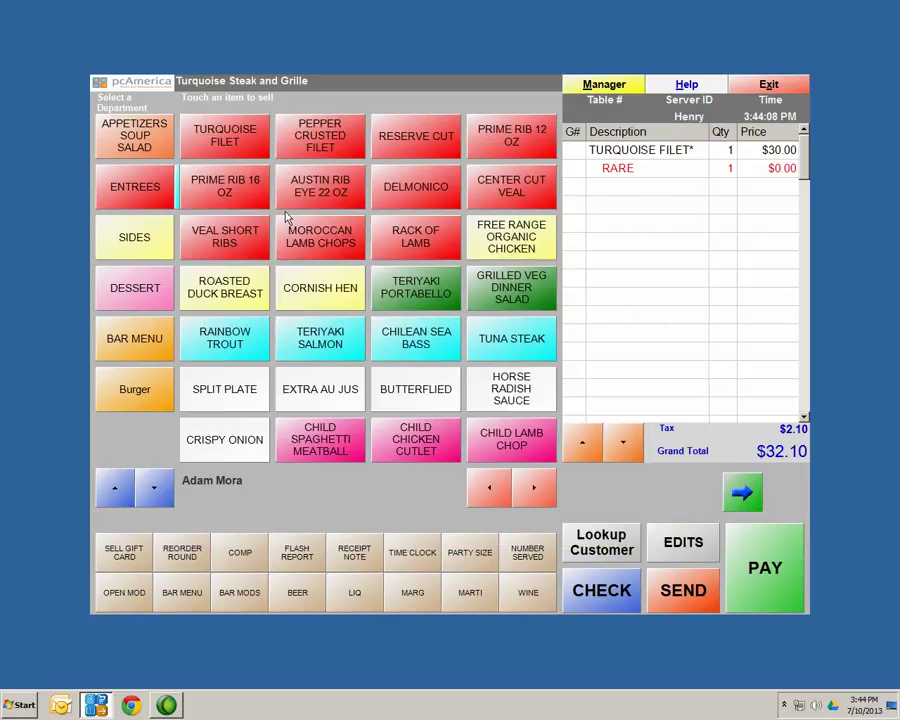
pyautogui.click(253, 146)
pyautogui.click(375, 217)
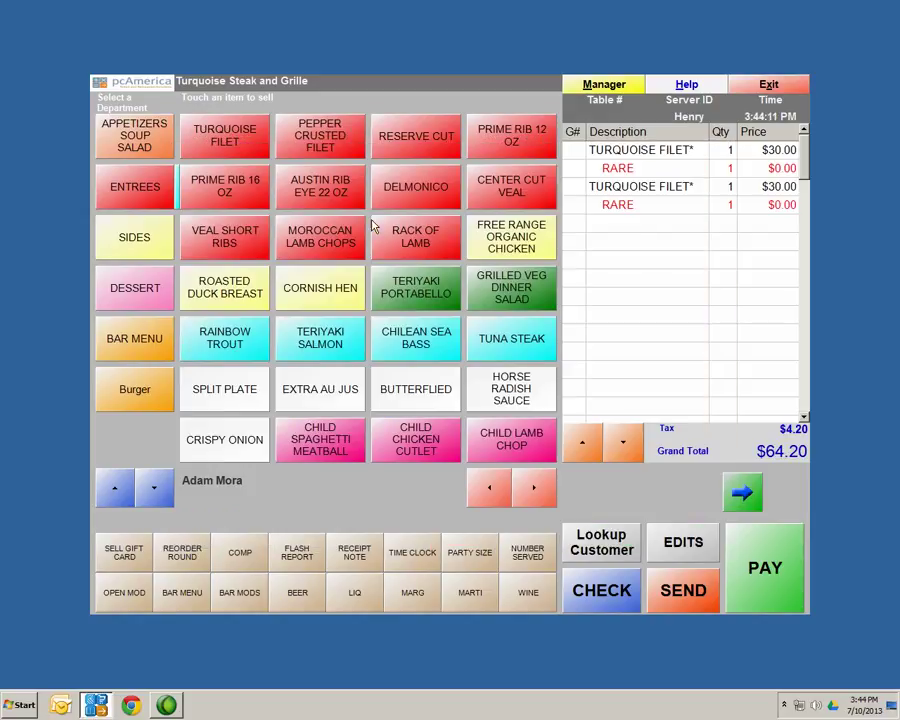
pyautogui.click(229, 140)
pyautogui.click(340, 218)
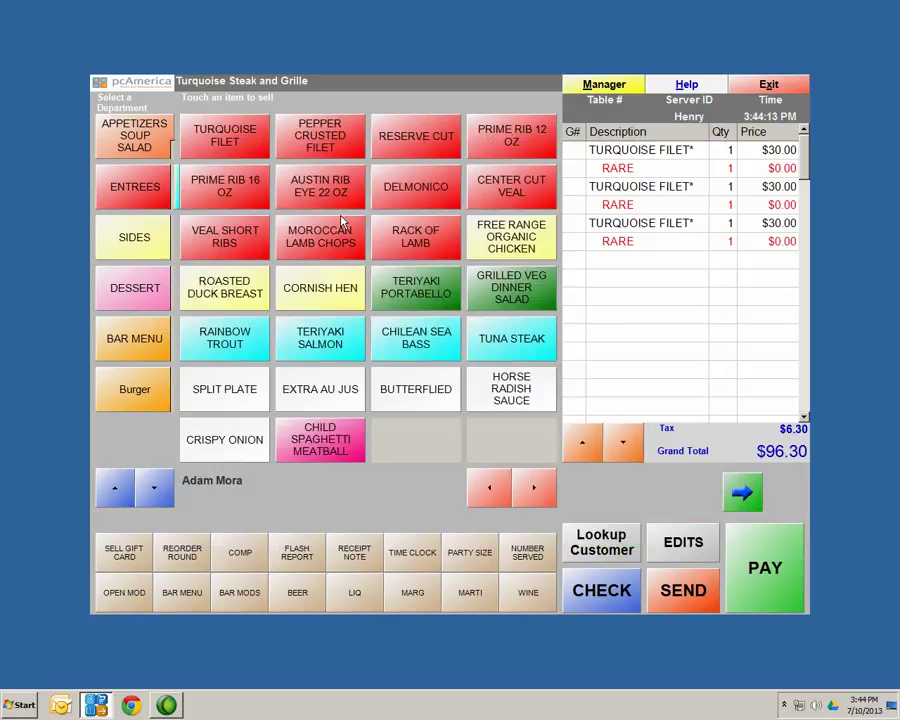
pyautogui.click(236, 147)
pyautogui.click(345, 243)
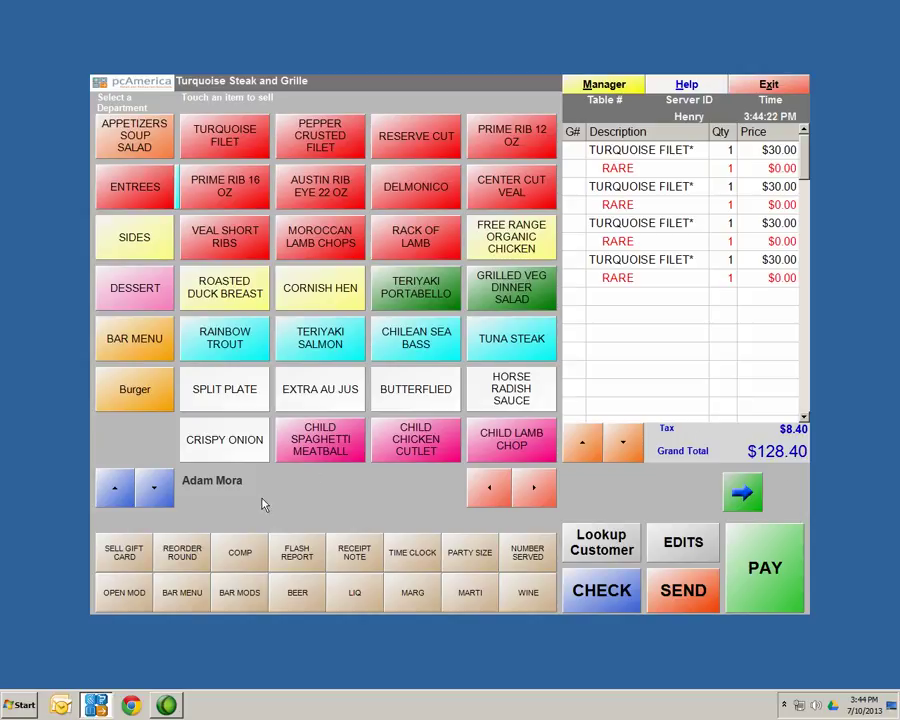
# - Pay the $128.40 total in cash with no change and no receipt
pyautogui.click(769, 577)
pyautogui.click(760, 548)
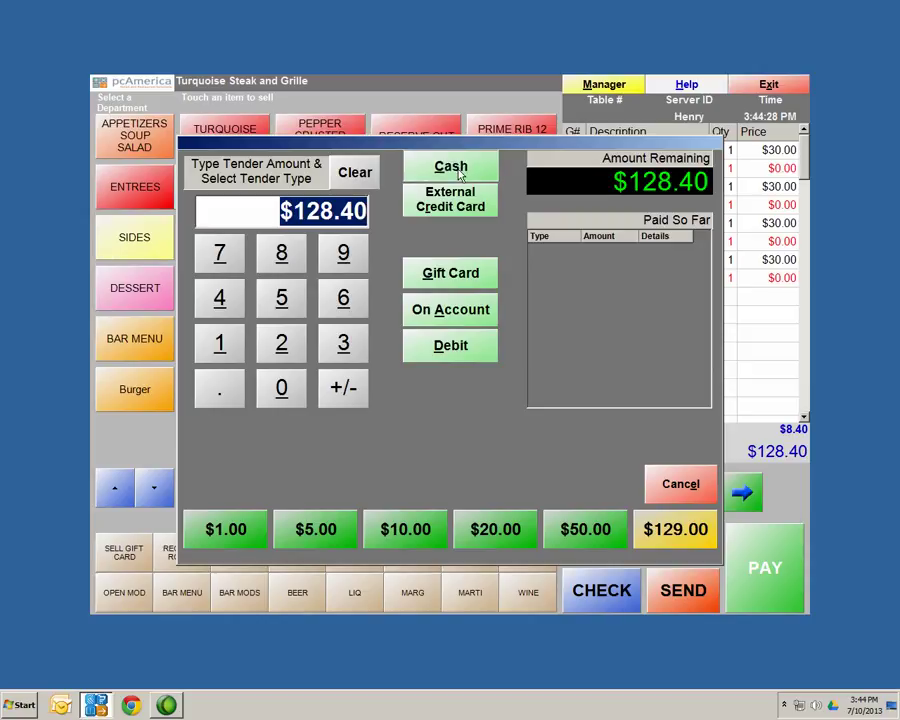
pyautogui.click(458, 172)
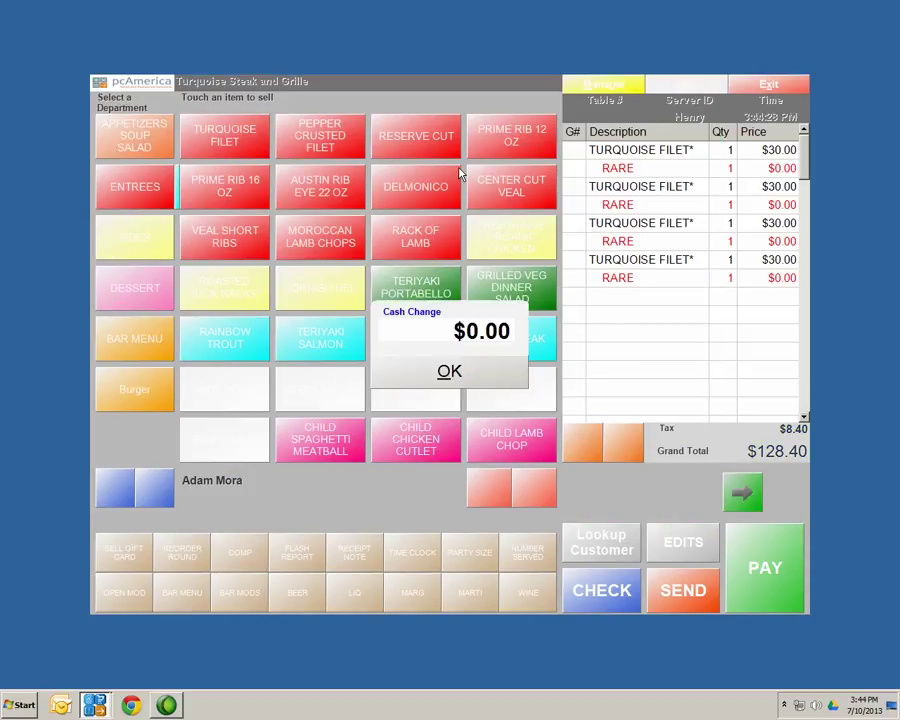
pyautogui.click(452, 372)
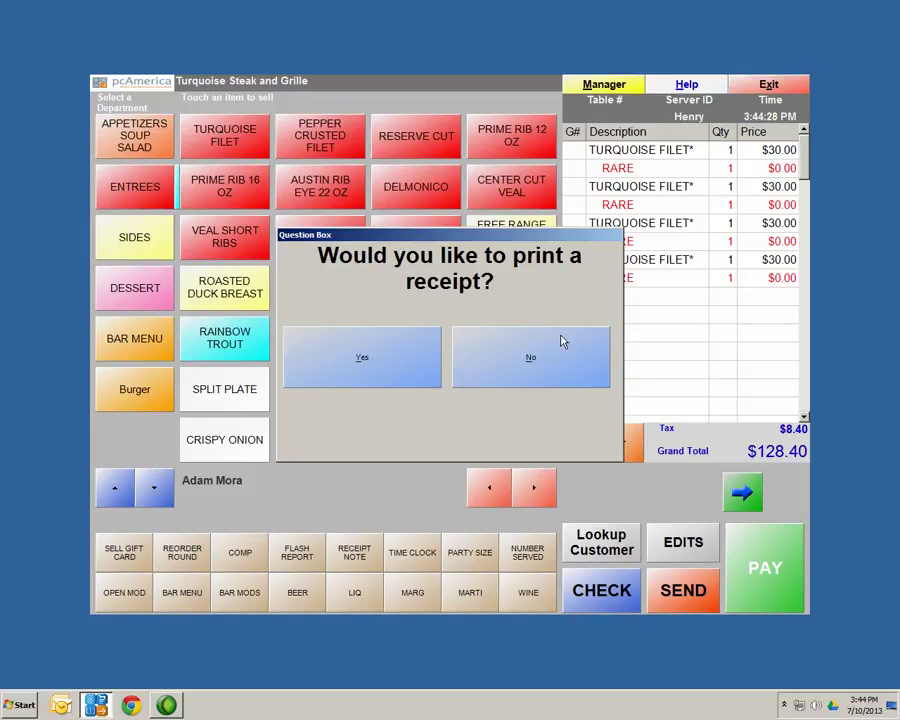
pyautogui.click(558, 367)
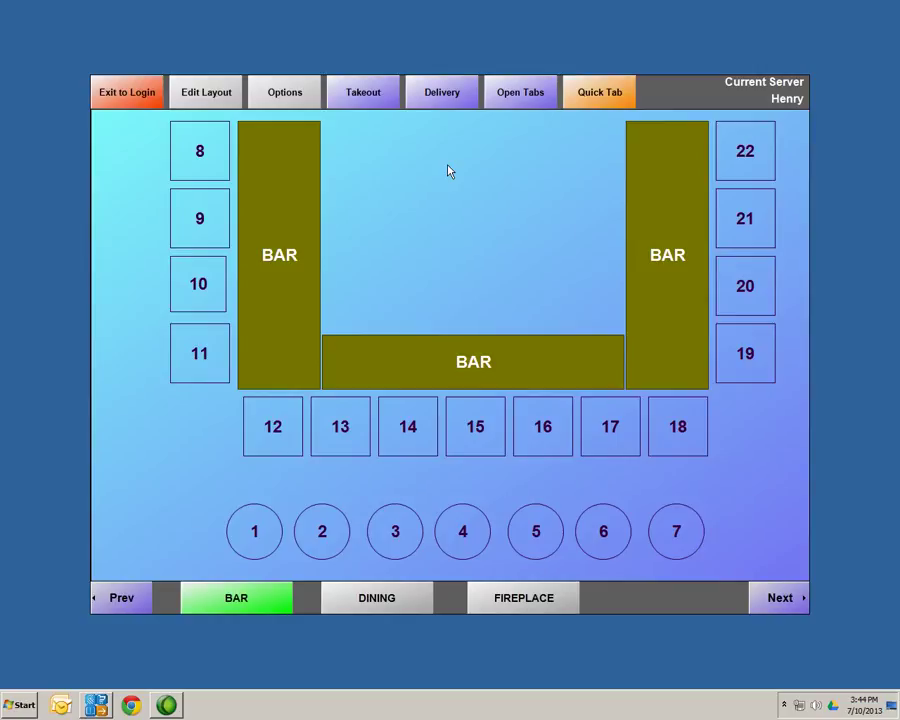
# - Open table 8 for a party of one and attach the bonus customer
pyautogui.click(206, 155)
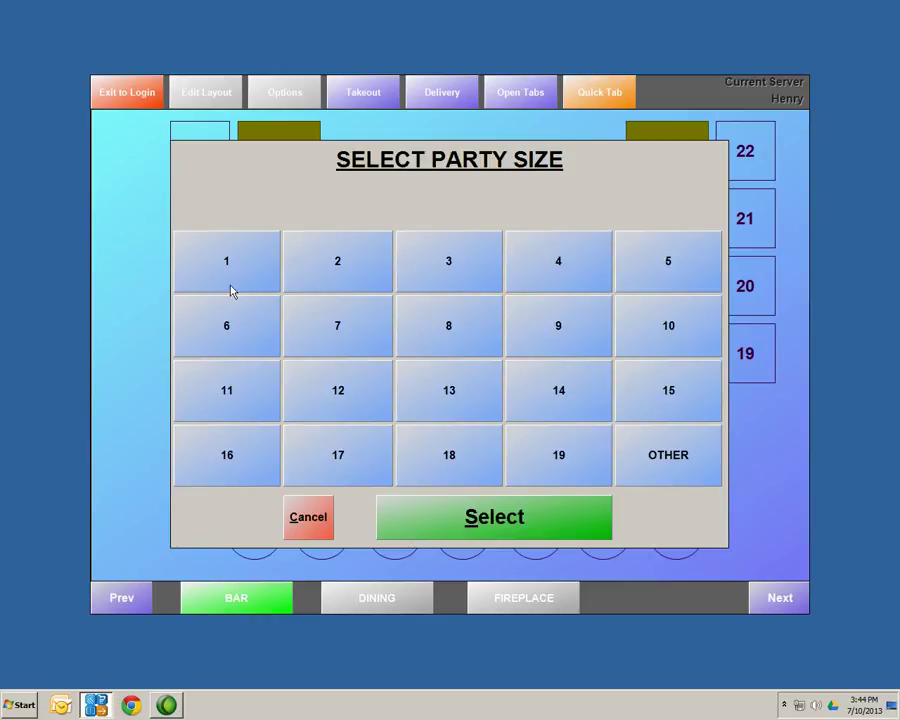
pyautogui.click(231, 289)
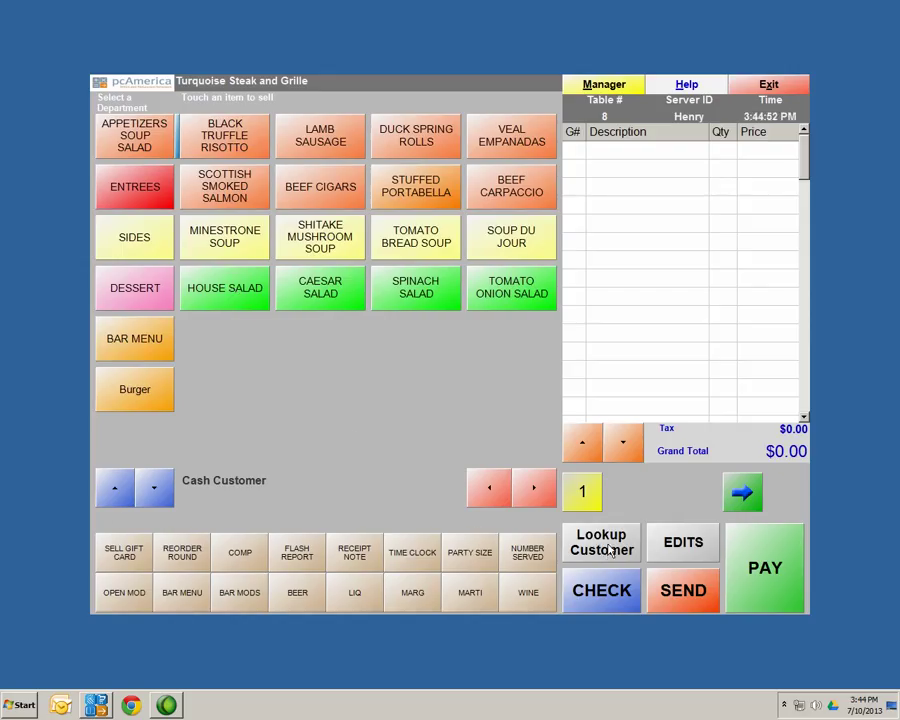
pyautogui.click(601, 543)
pyautogui.doubleClick(311, 194)
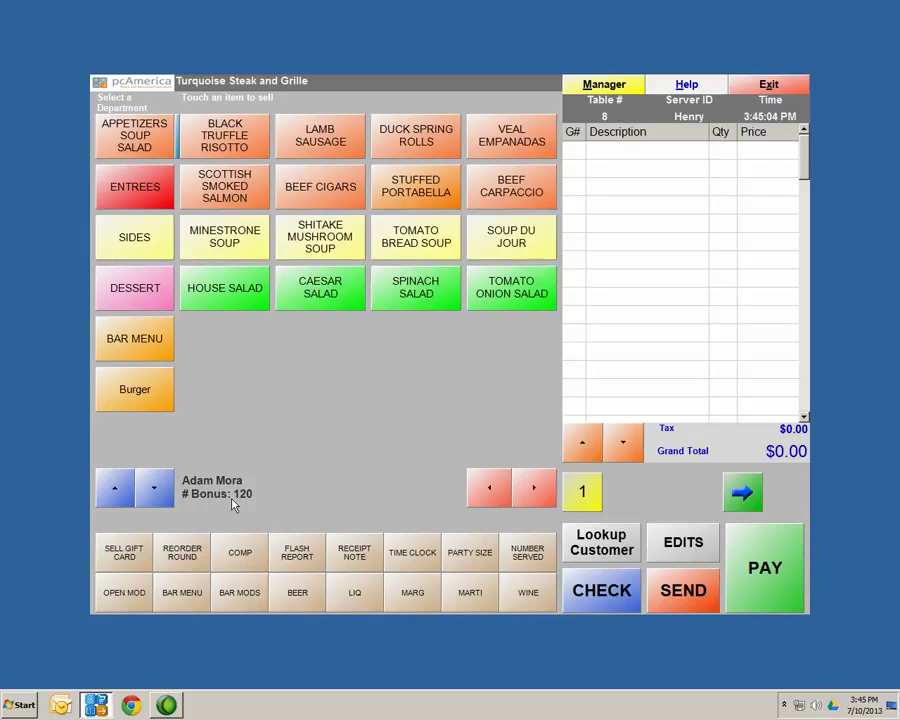
# - Add a Caesar Salad with Oil and Vinegar dressing and begin payment
pyautogui.click(316, 292)
pyautogui.click(562, 238)
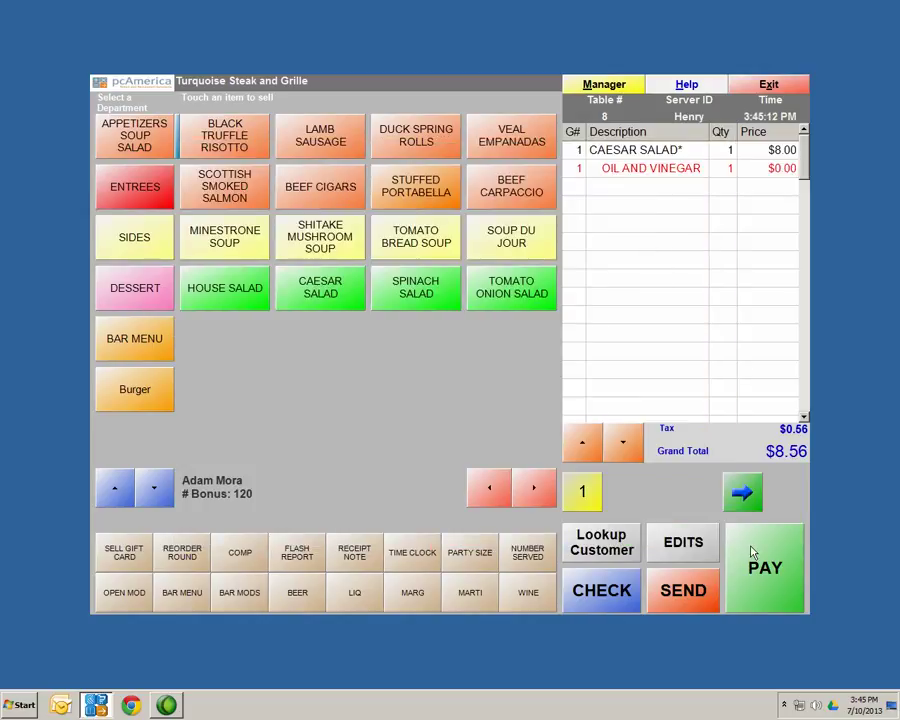
pyautogui.click(750, 546)
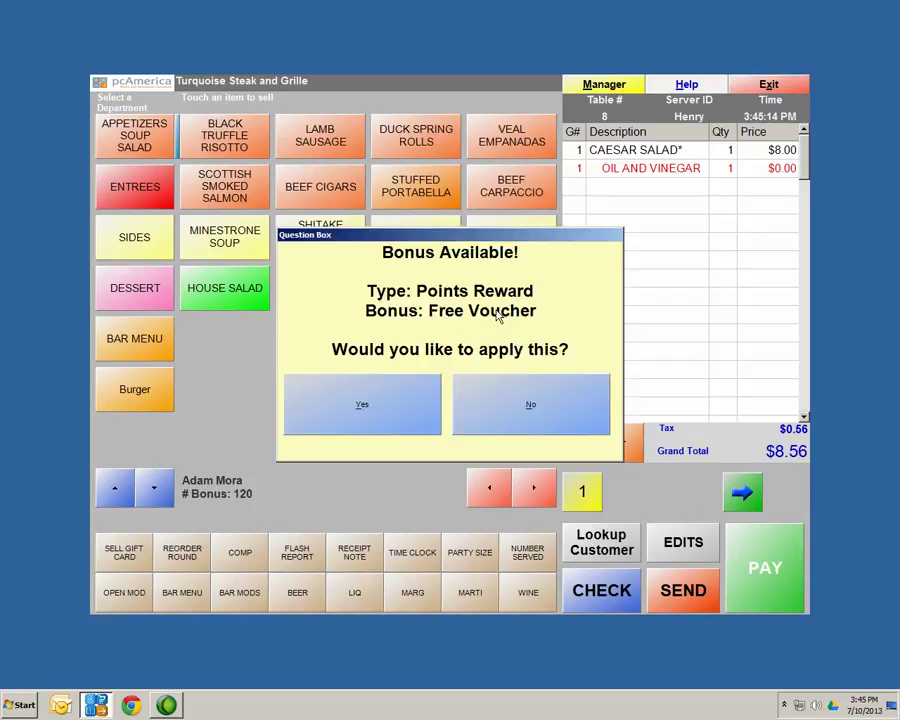
# - Accept the FREE $5.00 Voucher bonus, pay $8.56 in cash, and decline the receipt
pyautogui.click(370, 420)
pyautogui.moveTo(508, 148); pyautogui.dragTo(341, 139)
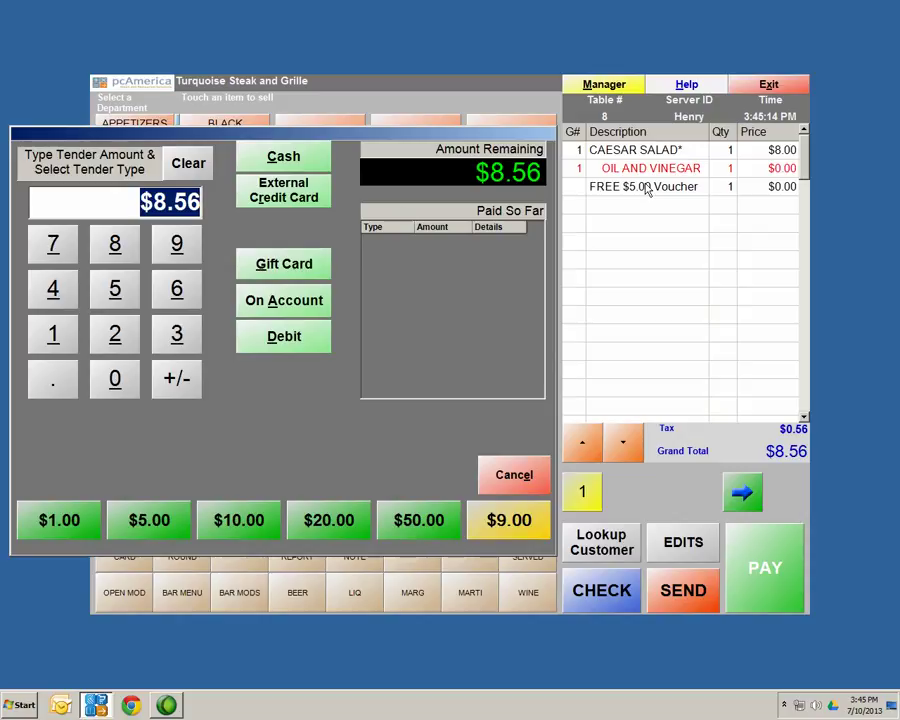
pyautogui.click(290, 156)
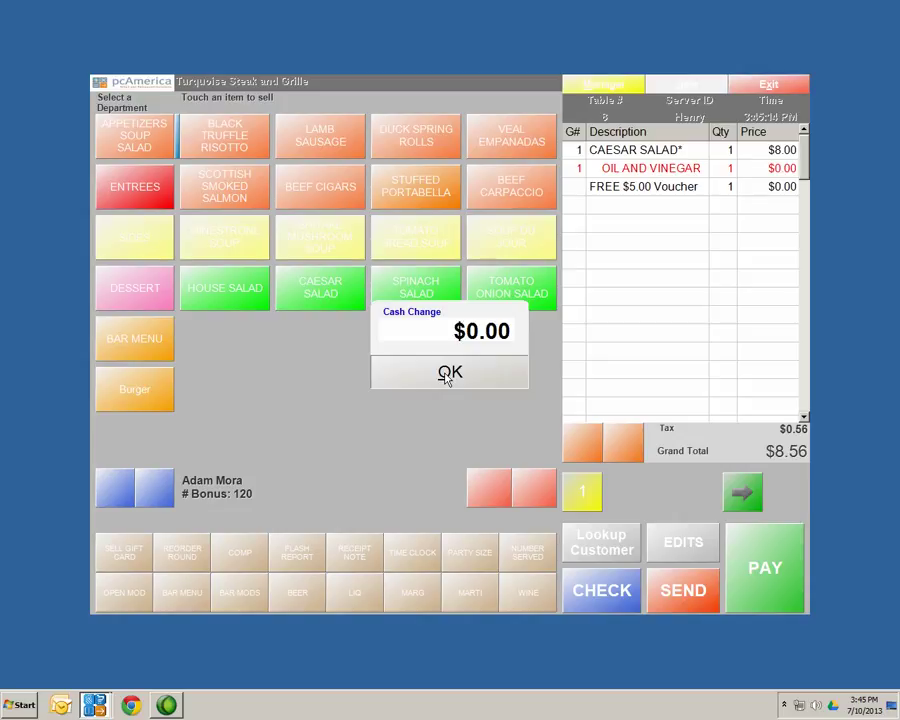
pyautogui.click(447, 377)
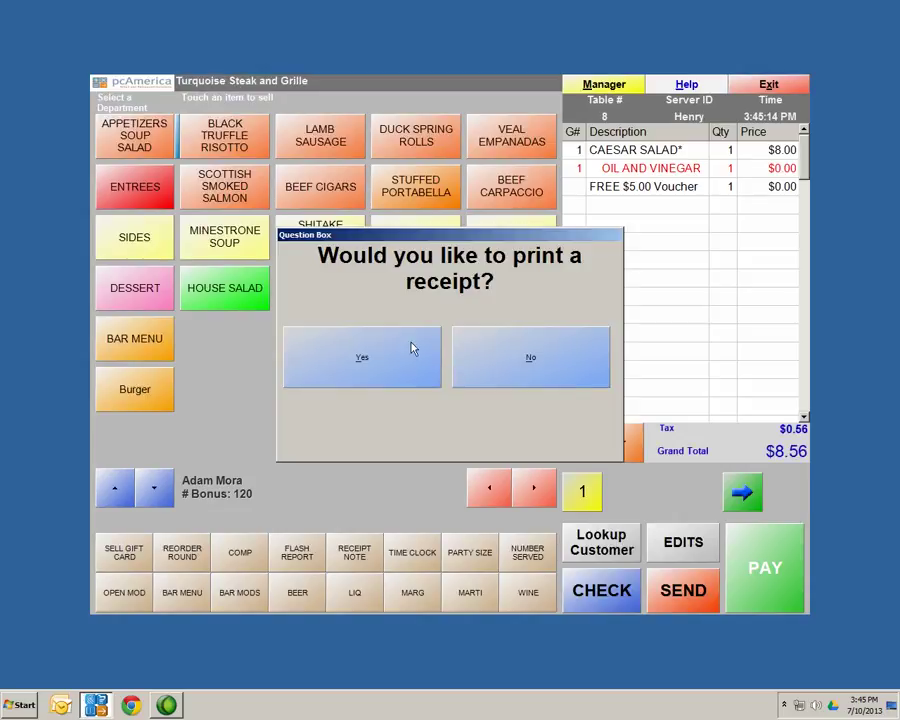
pyautogui.click(503, 360)
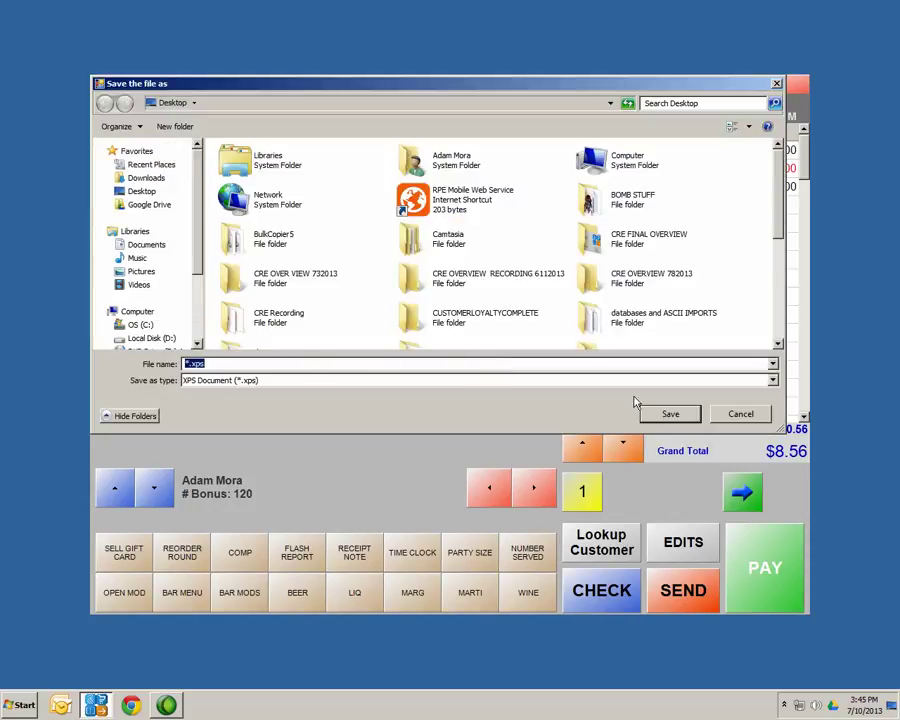
# - Dismiss the save prompt, seat one guest at table 8, and attach the customer with 28 bonus points
pyautogui.click(739, 413)
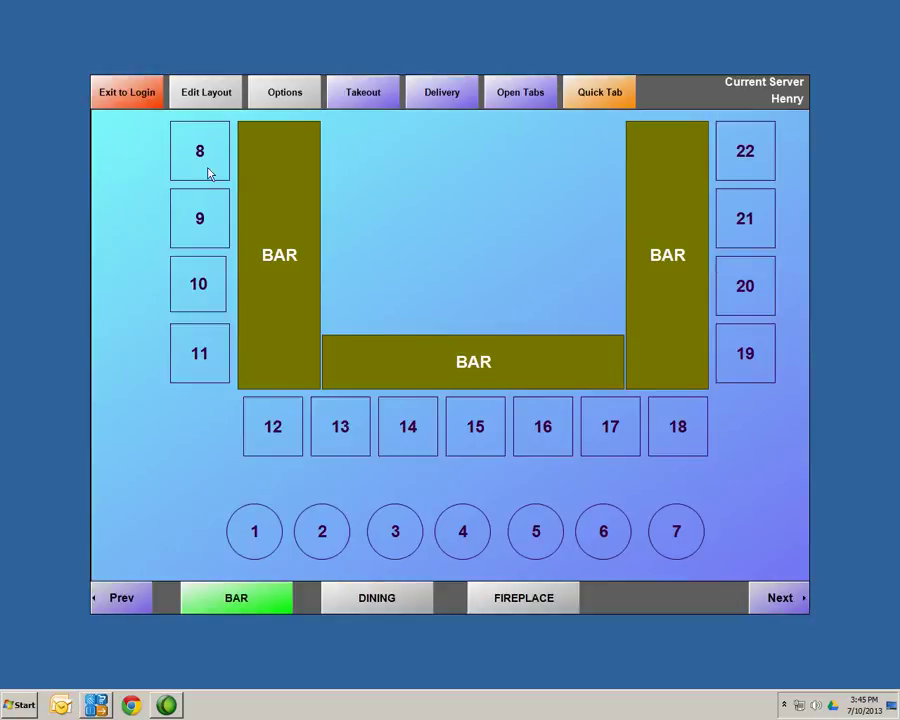
pyautogui.click(210, 172)
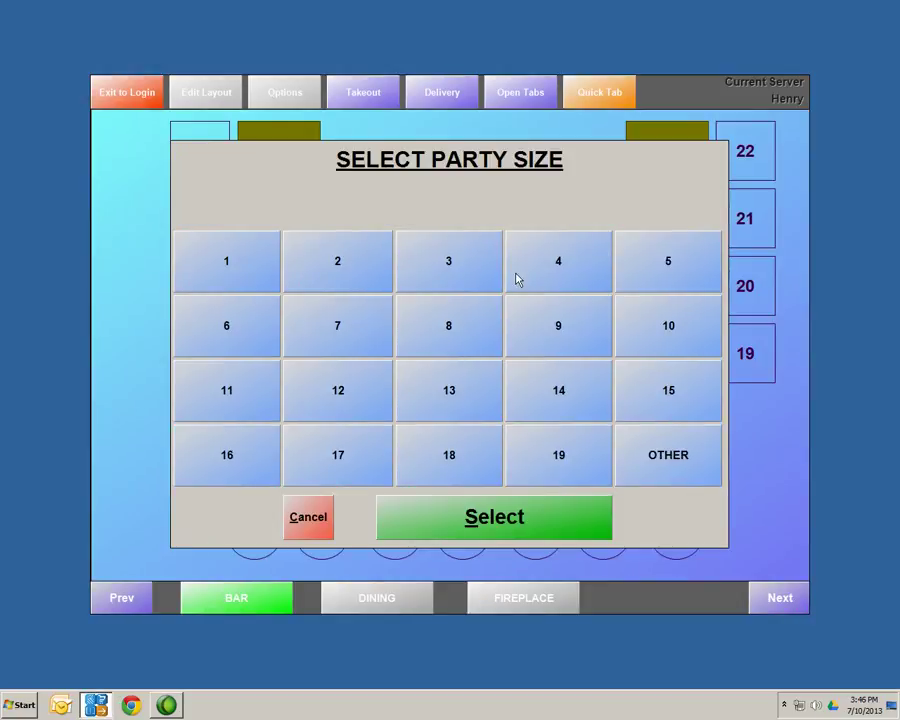
pyautogui.click(227, 256)
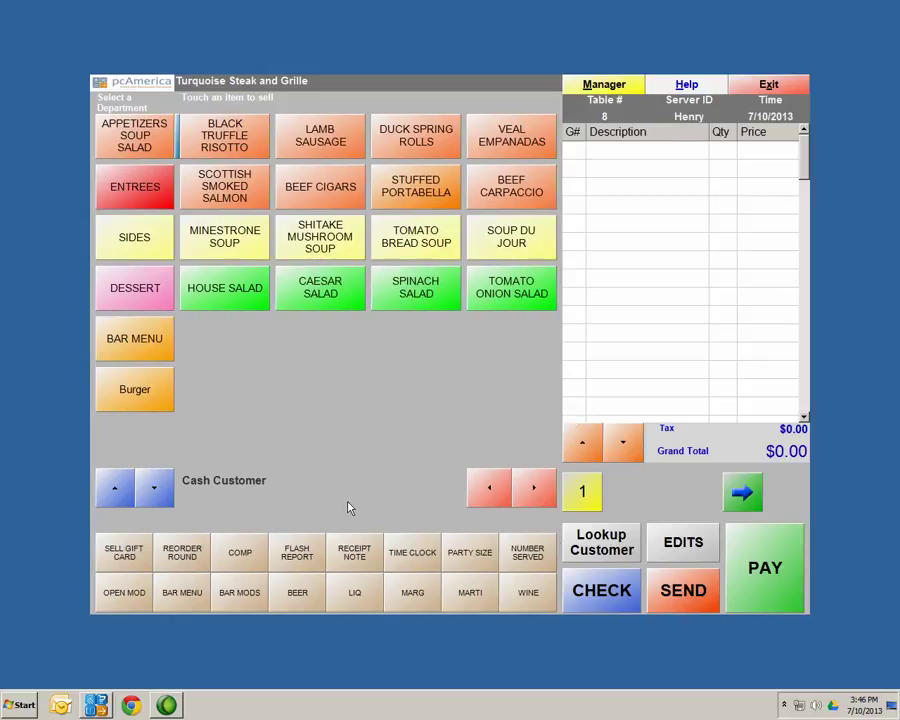
pyautogui.click(601, 542)
pyautogui.doubleClick(247, 196)
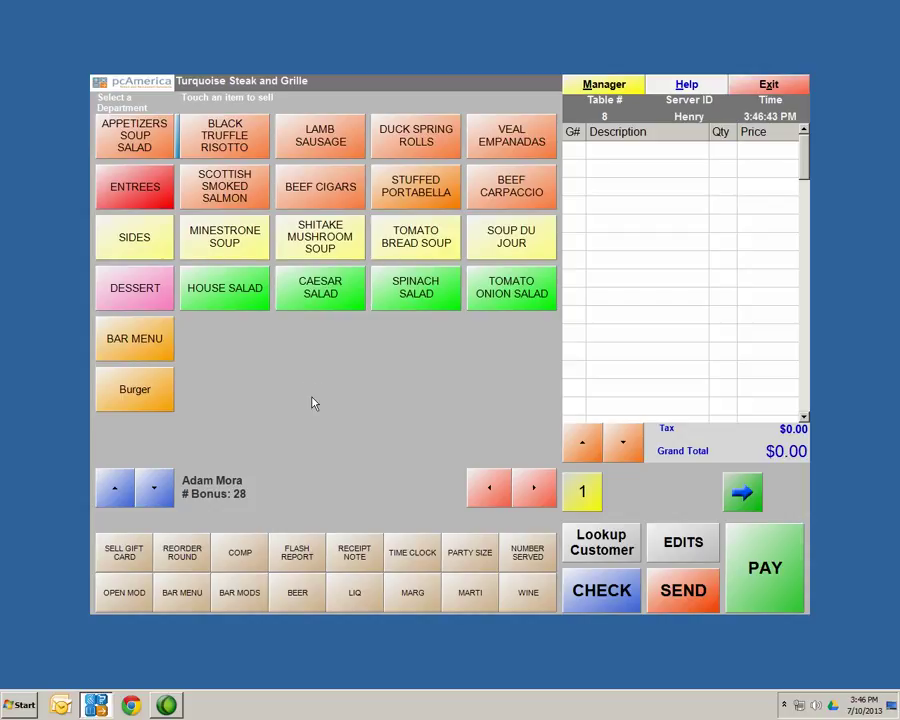
# - Go to Manager > Administrative > Employee Maintenance to open employee 01's record
pyautogui.click(612, 87)
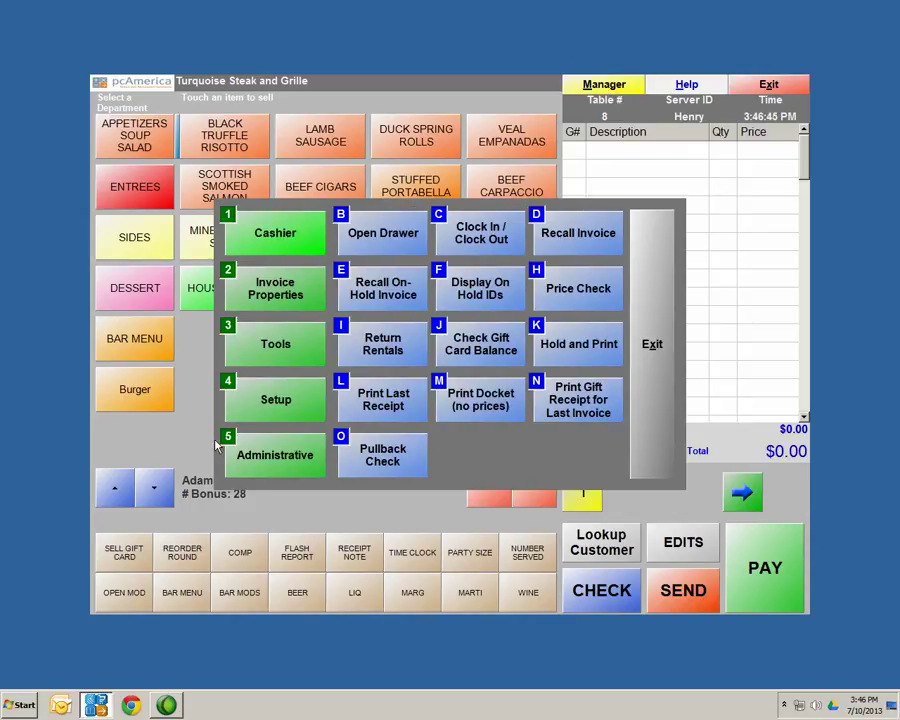
pyautogui.click(268, 462)
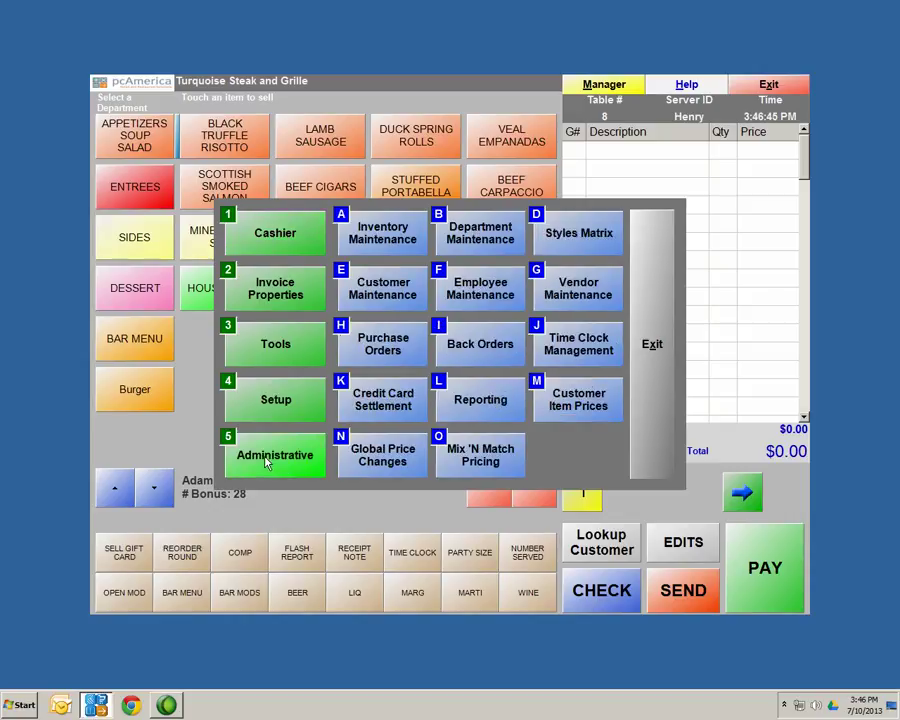
pyautogui.click(478, 289)
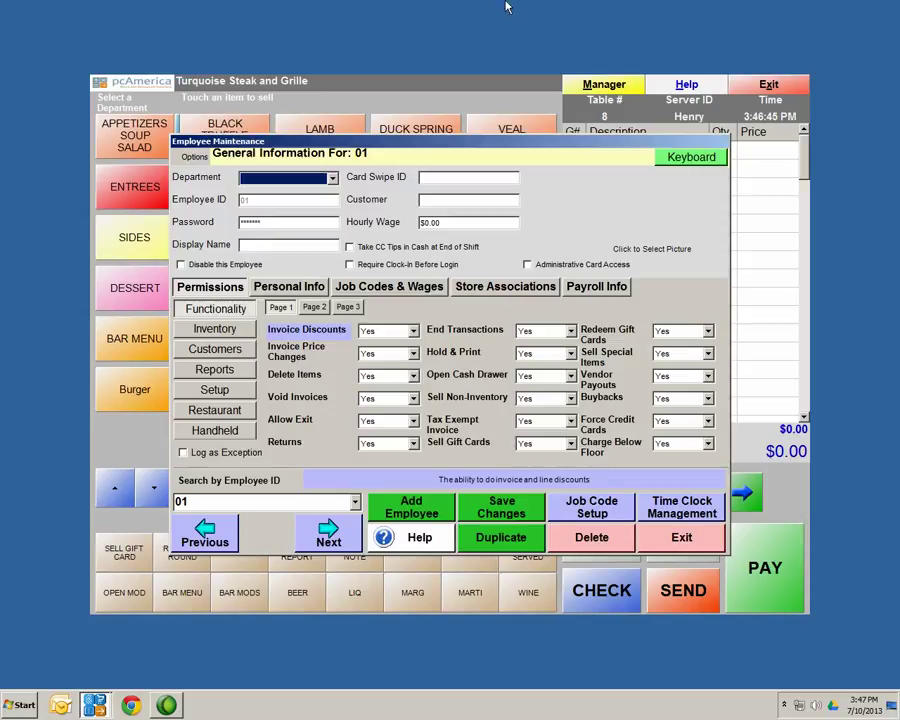
# - Keep employee ID 01 selected in the search dropdown and show its Personal Info page
pyautogui.moveTo(420, 148)
pyautogui.mouseDown()
pyautogui.moveTo(338, 117)
pyautogui.moveTo(328, 94)
pyautogui.moveTo(424, 150)
pyautogui.mouseUp()
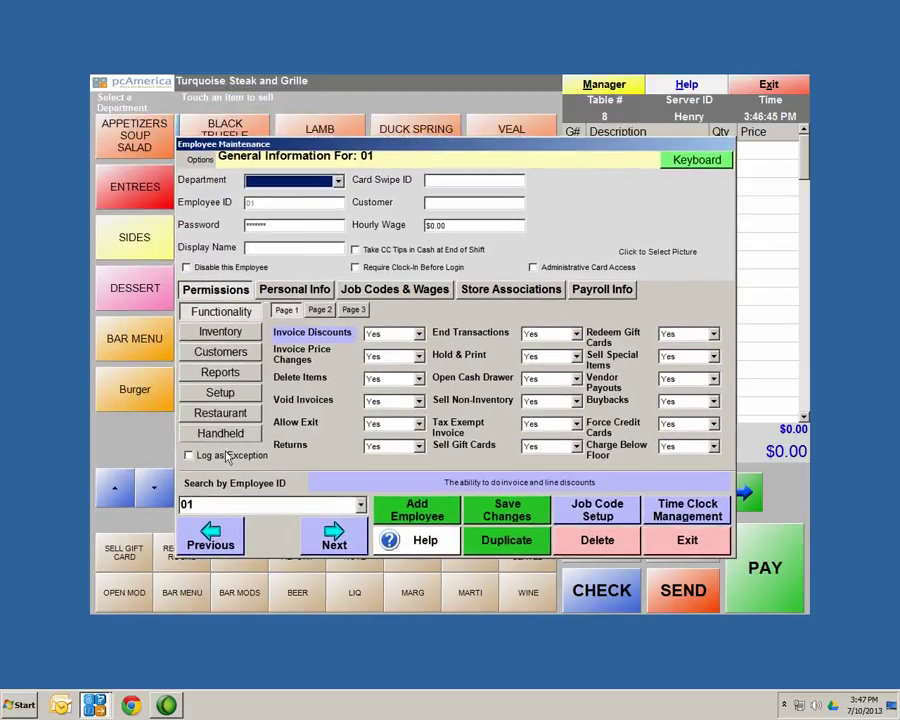
pyautogui.click(361, 507)
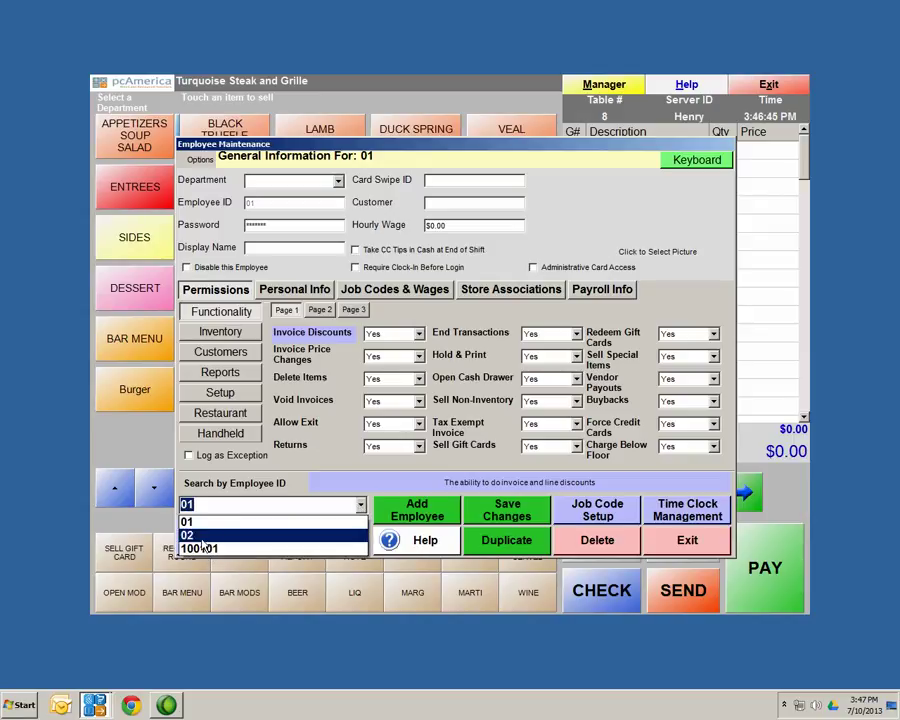
pyautogui.click(283, 468)
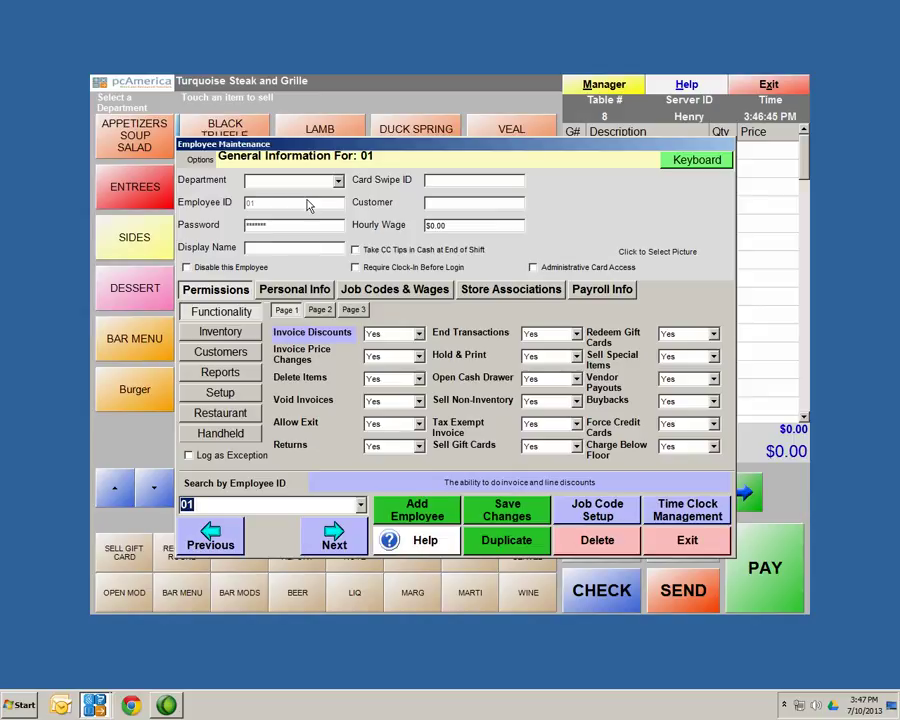
pyautogui.click(300, 505)
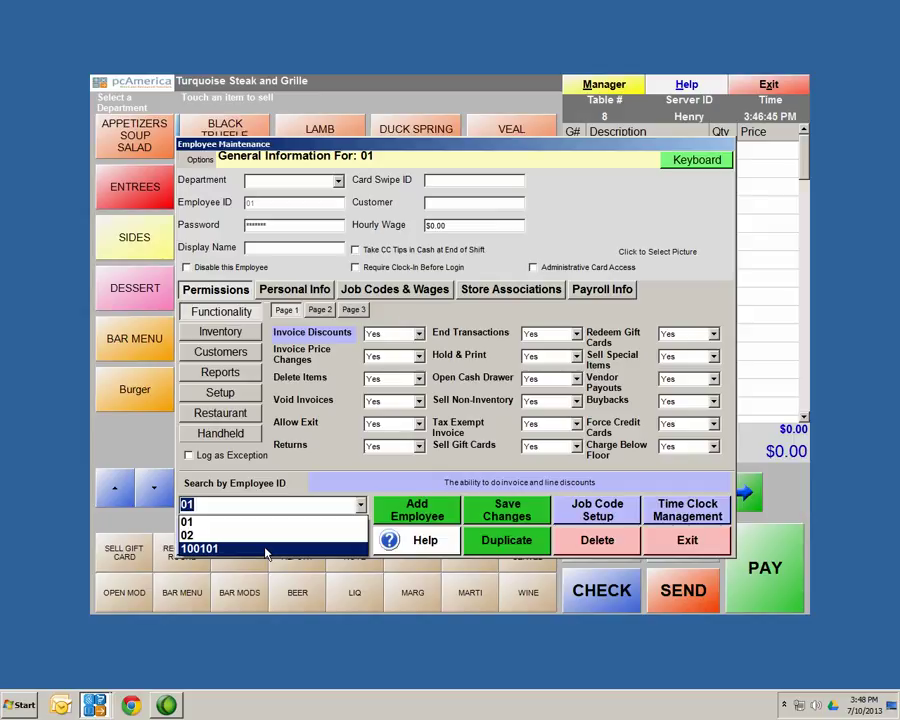
pyautogui.click(278, 210)
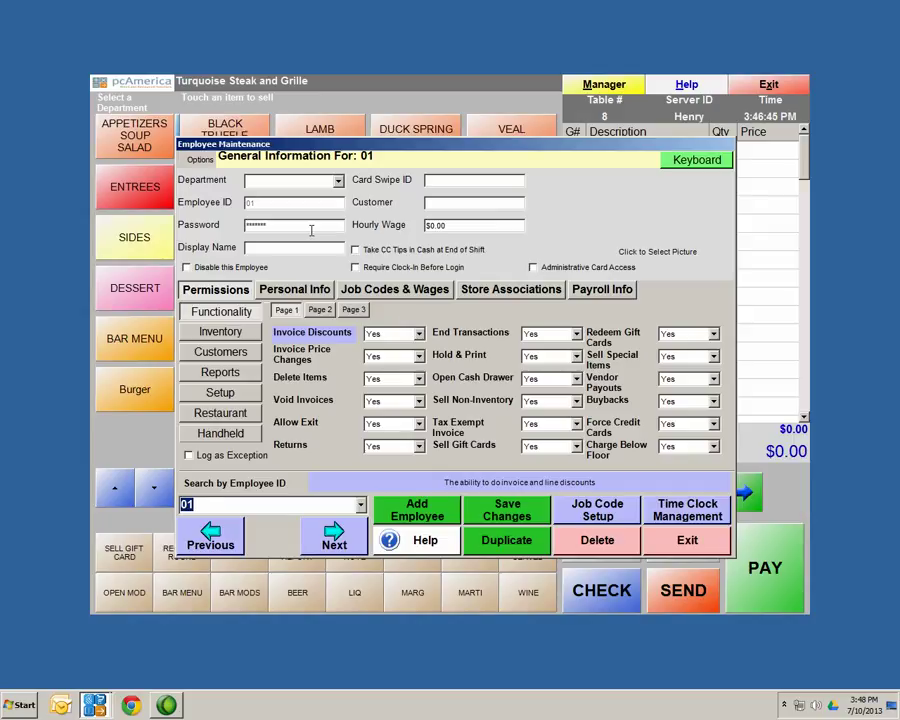
pyautogui.click(296, 290)
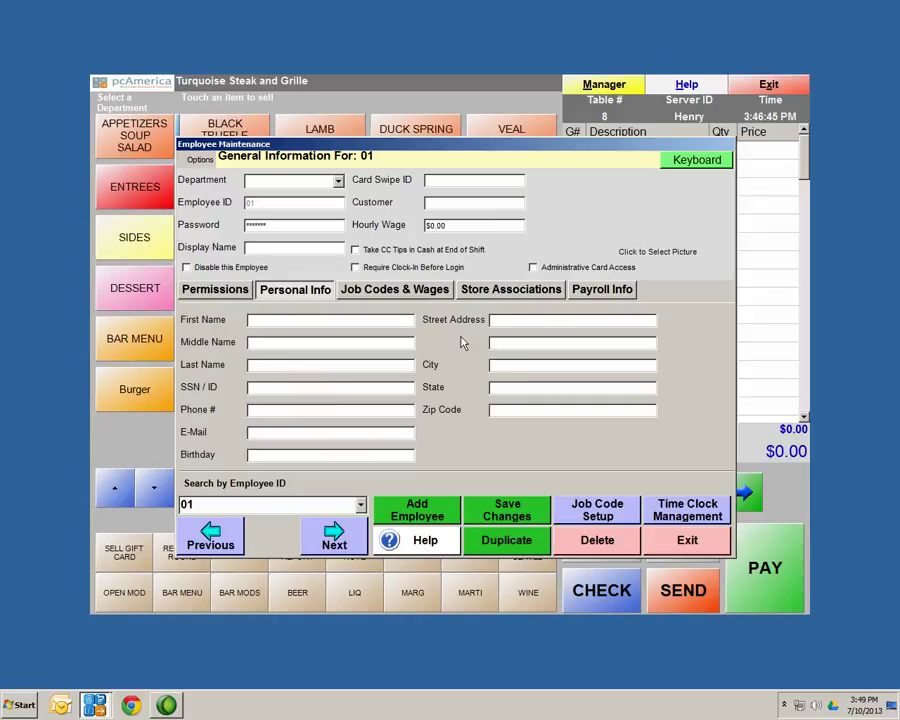
# - Switch back to the Permissions tab showing Functionality page 1 all at Yes
pyautogui.click(238, 290)
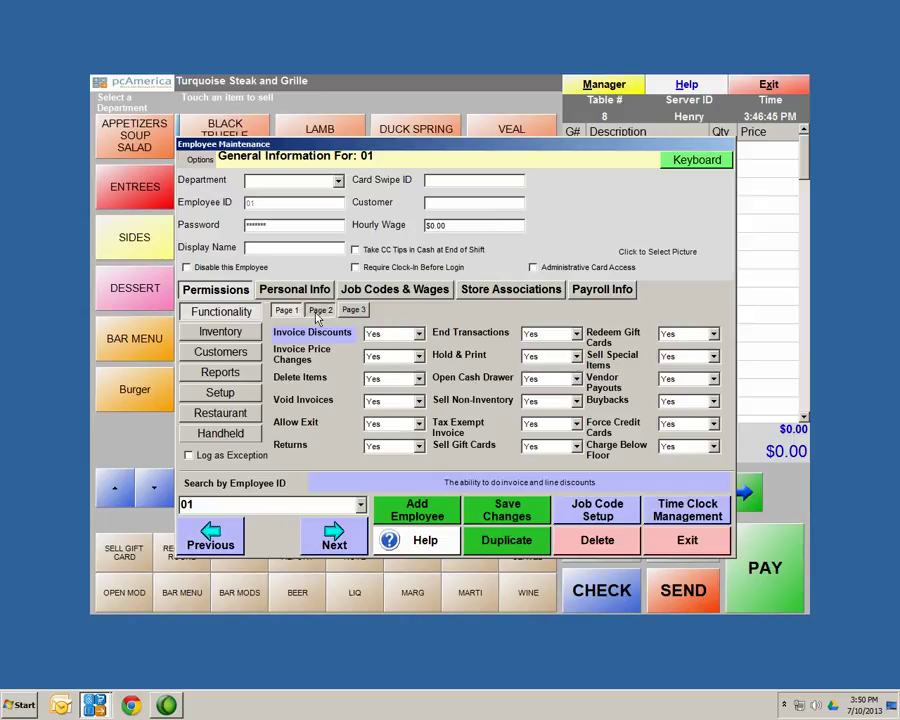
# - Review permission pages 2 and 3, then tick Log as Exception for Open Cash Drawer on page 1
pyautogui.click(318, 311)
pyautogui.click(352, 312)
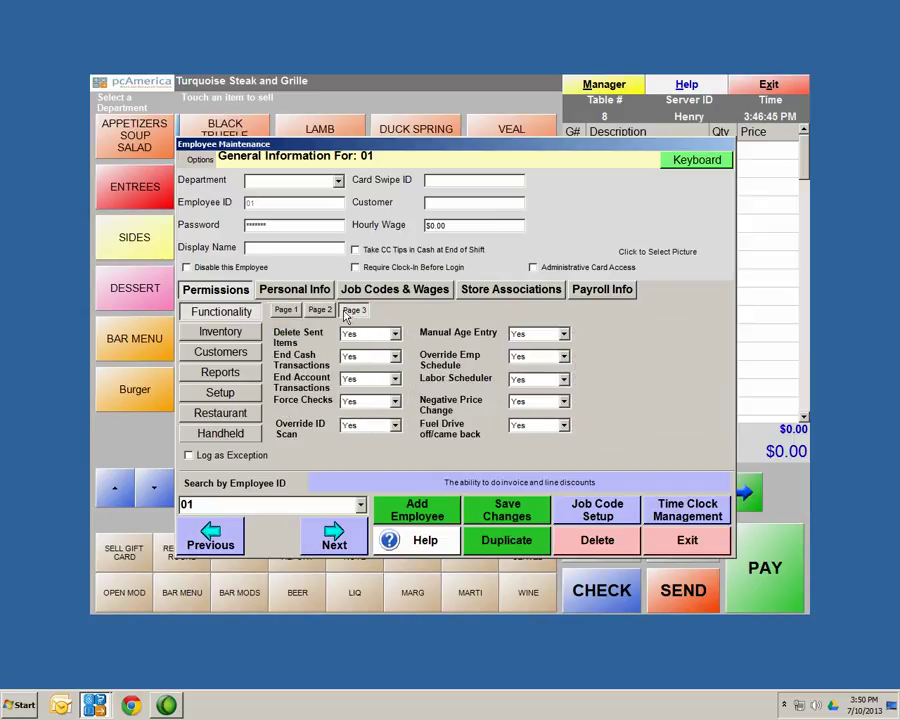
pyautogui.click(286, 310)
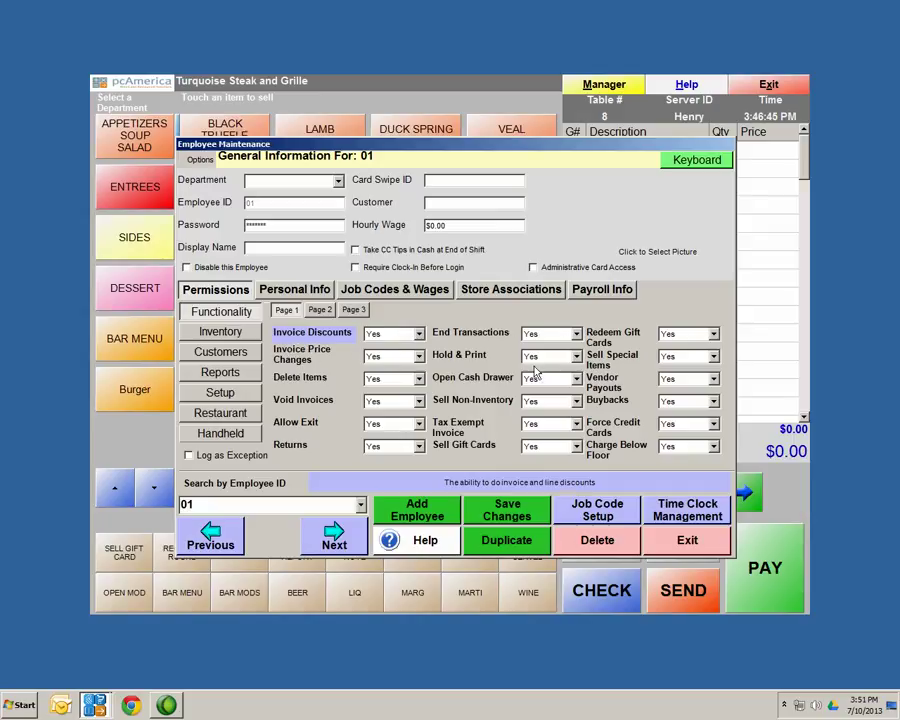
pyautogui.click(474, 337)
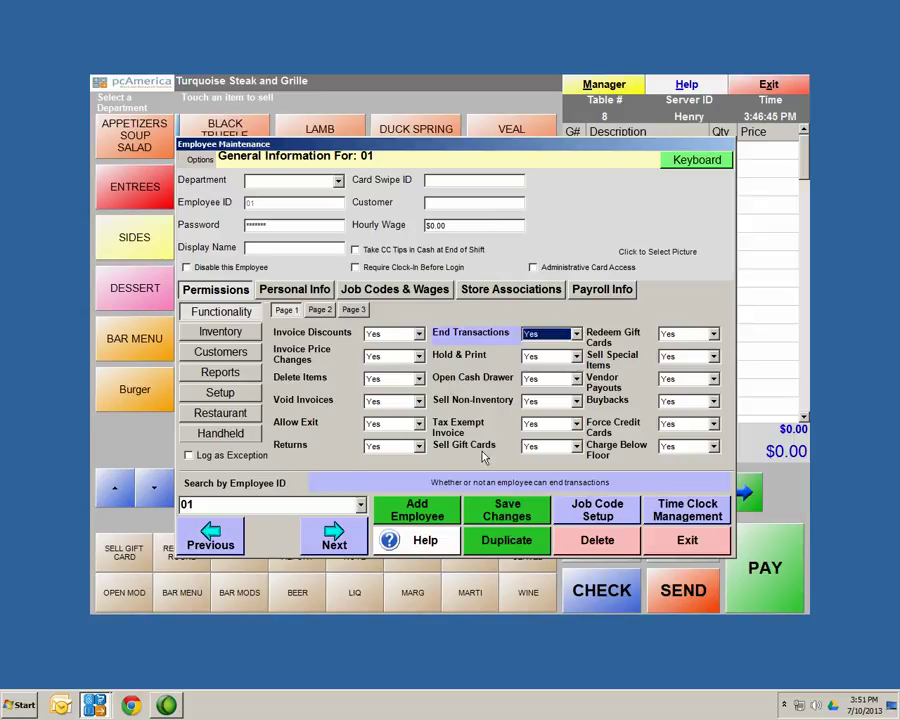
pyautogui.click(456, 383)
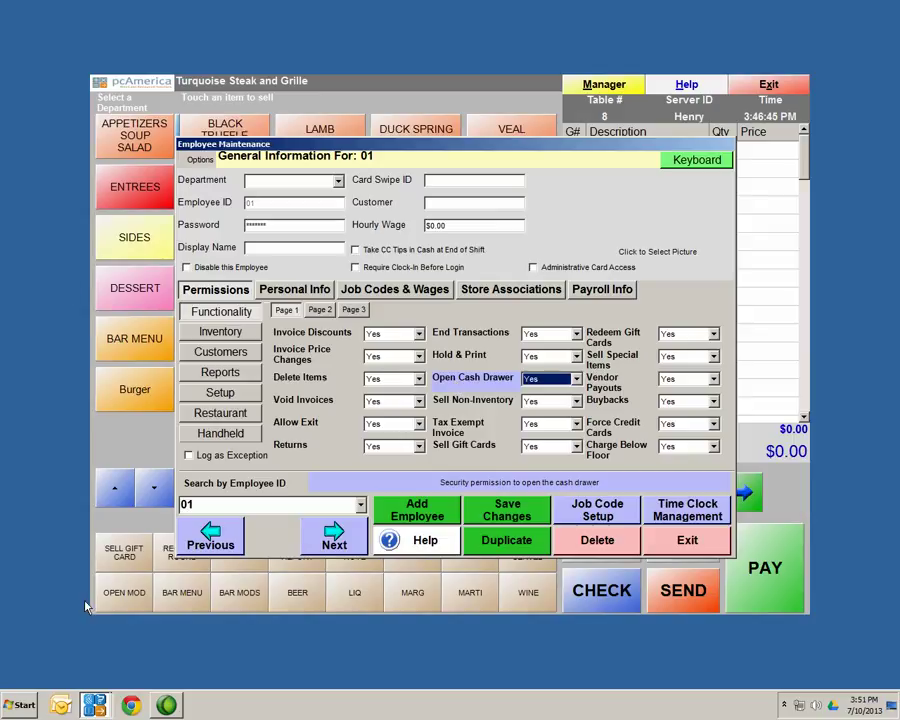
pyautogui.click(190, 456)
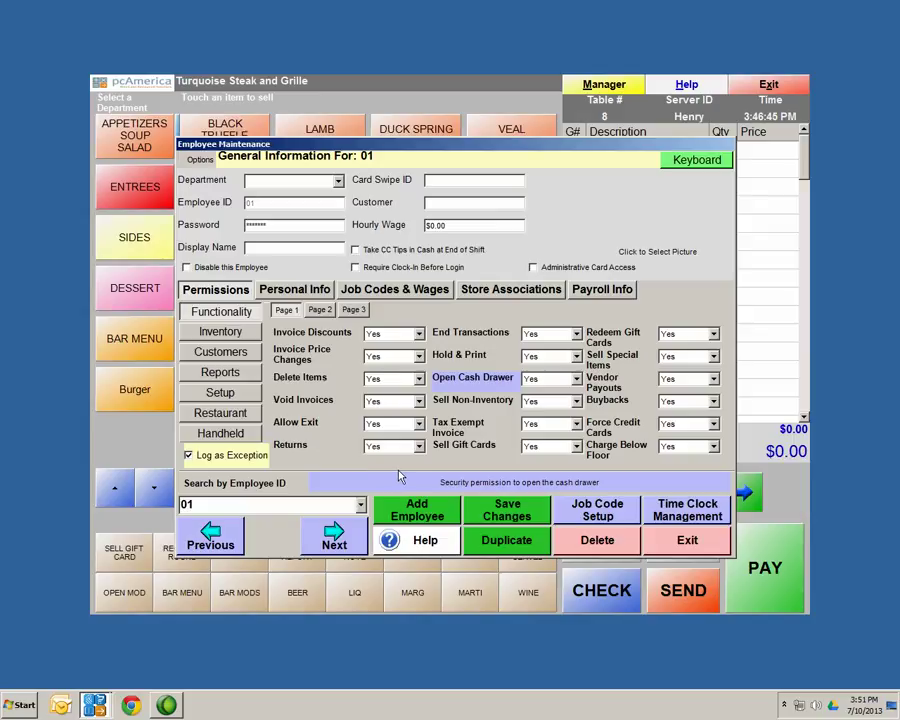
pyautogui.click(462, 356)
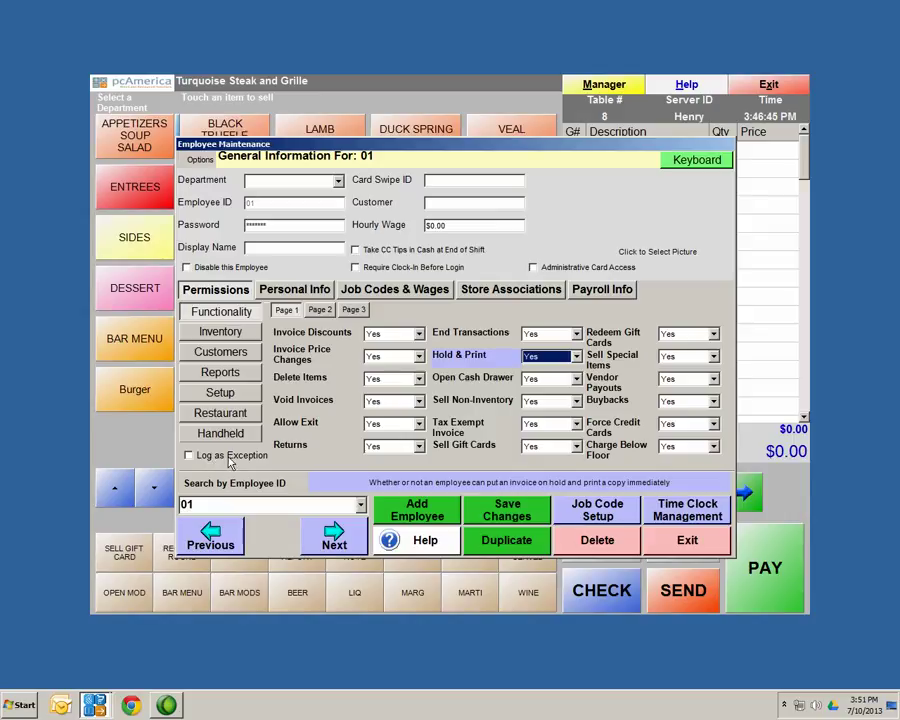
pyautogui.click(466, 402)
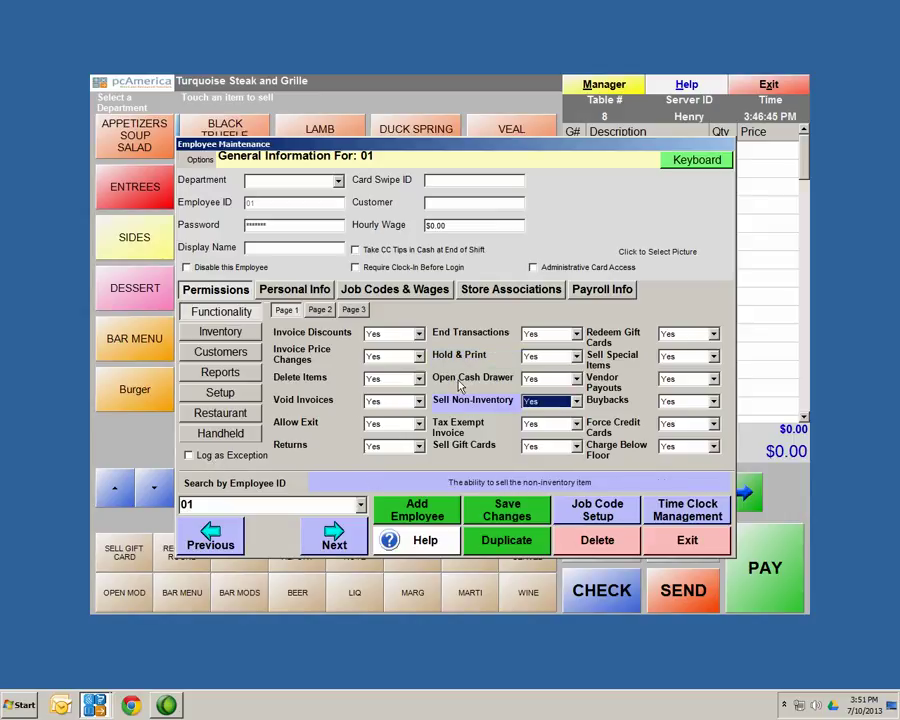
pyautogui.click(456, 379)
pyautogui.click(258, 459)
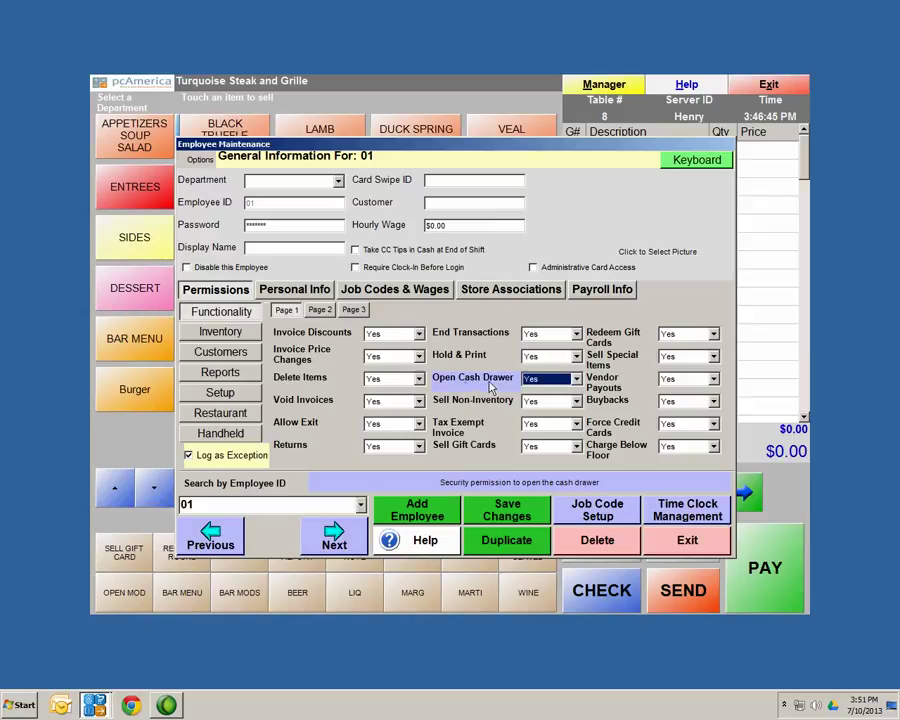
# - Flip through Functionality pages 2 and 3, ending on page 1 with Invoice Discounts at top
pyautogui.click(320, 311)
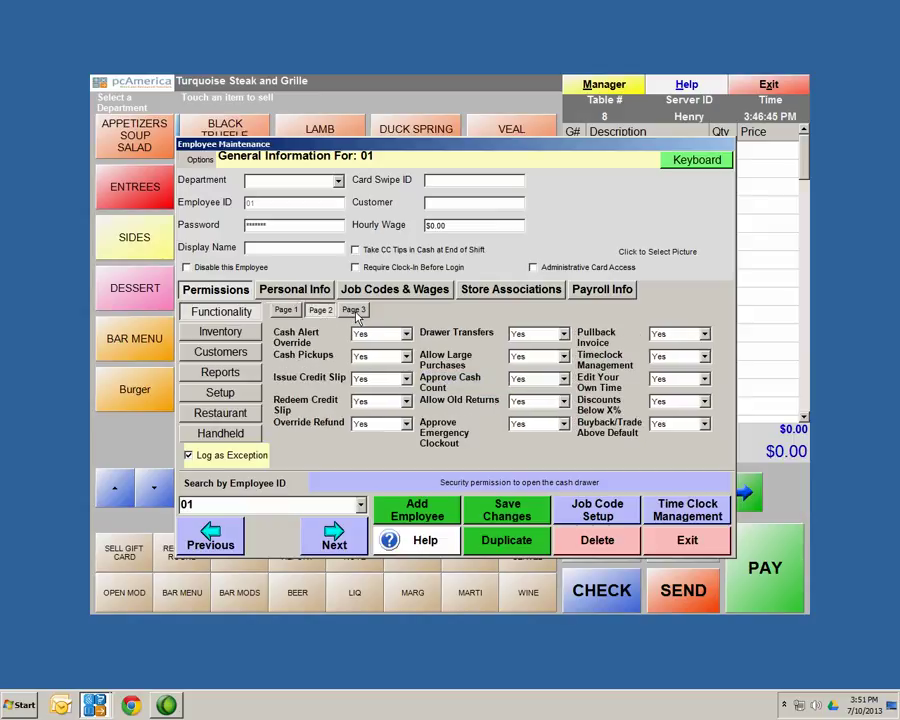
pyautogui.click(356, 311)
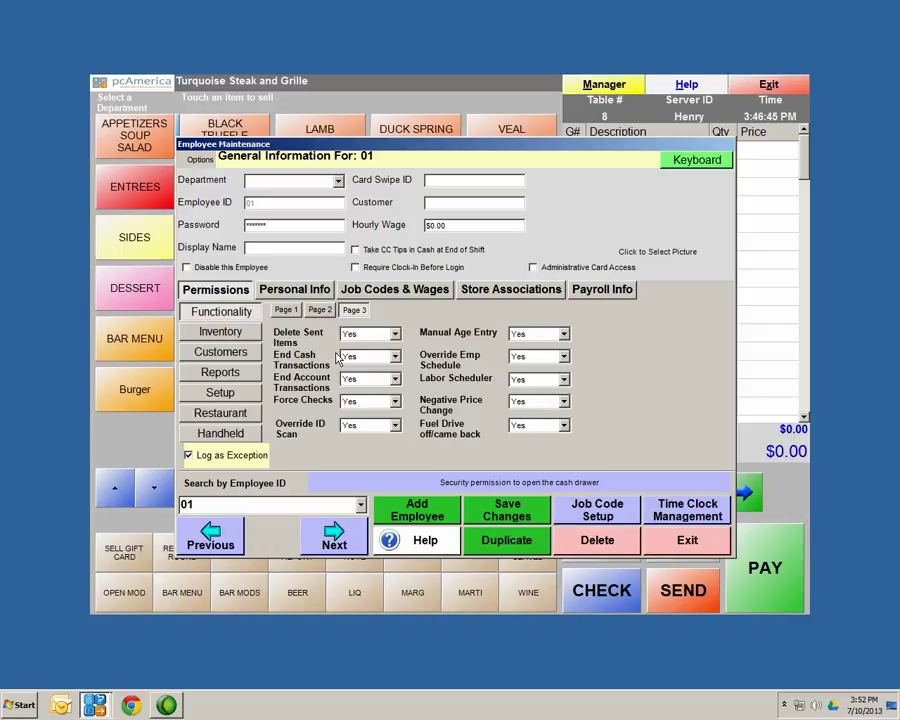
pyautogui.click(322, 312)
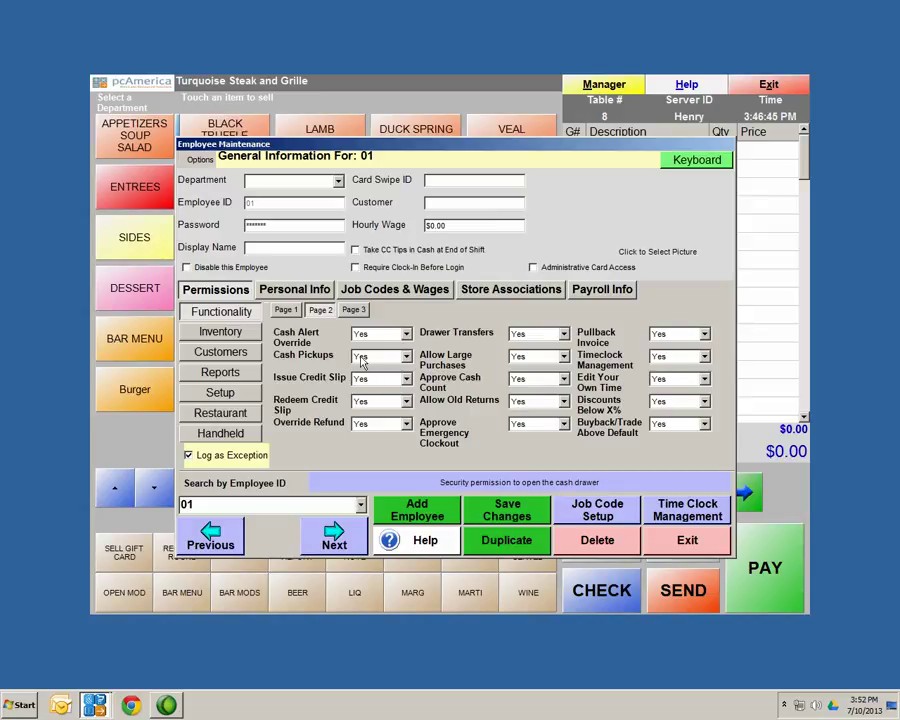
pyautogui.click(286, 310)
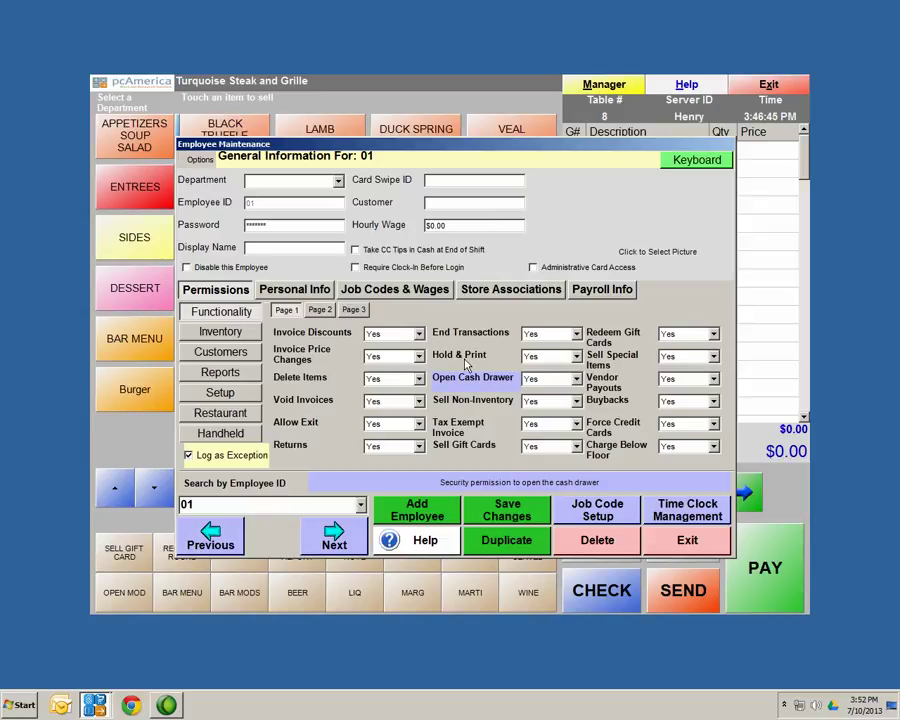
# - Review Inventory, Customer, Reports and Setup permissions, leaving Company Info at Yes, then view Restaurant
pyautogui.click(225, 335)
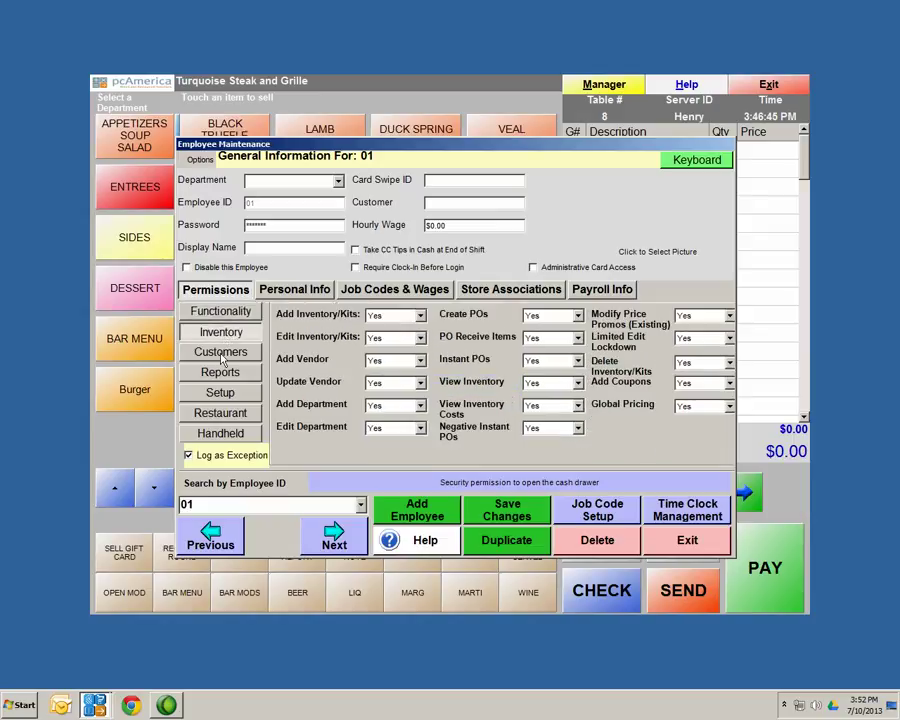
pyautogui.click(236, 356)
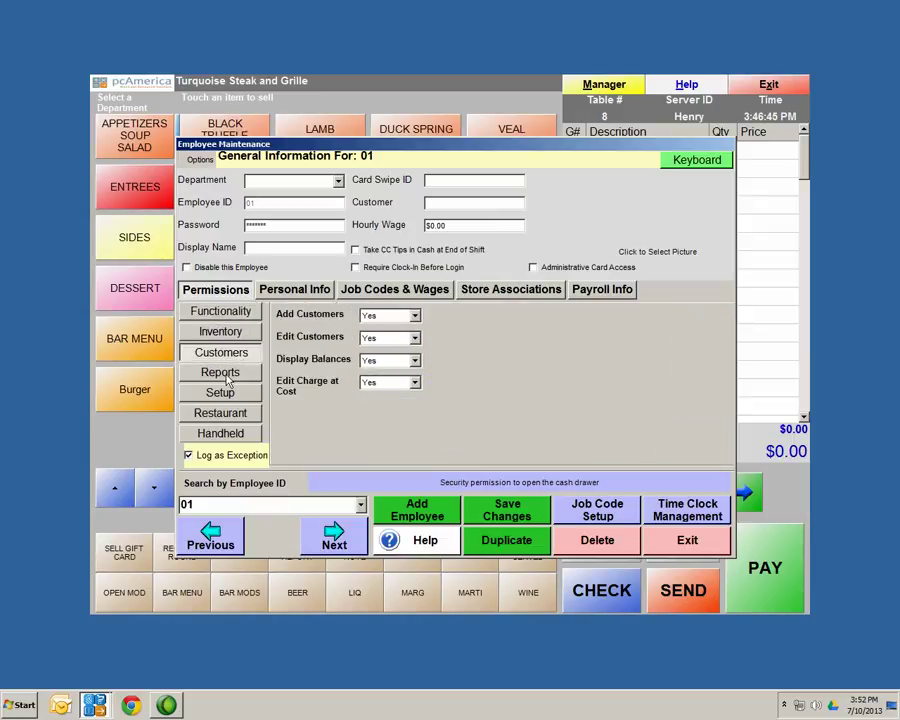
pyautogui.click(224, 372)
pyautogui.click(238, 395)
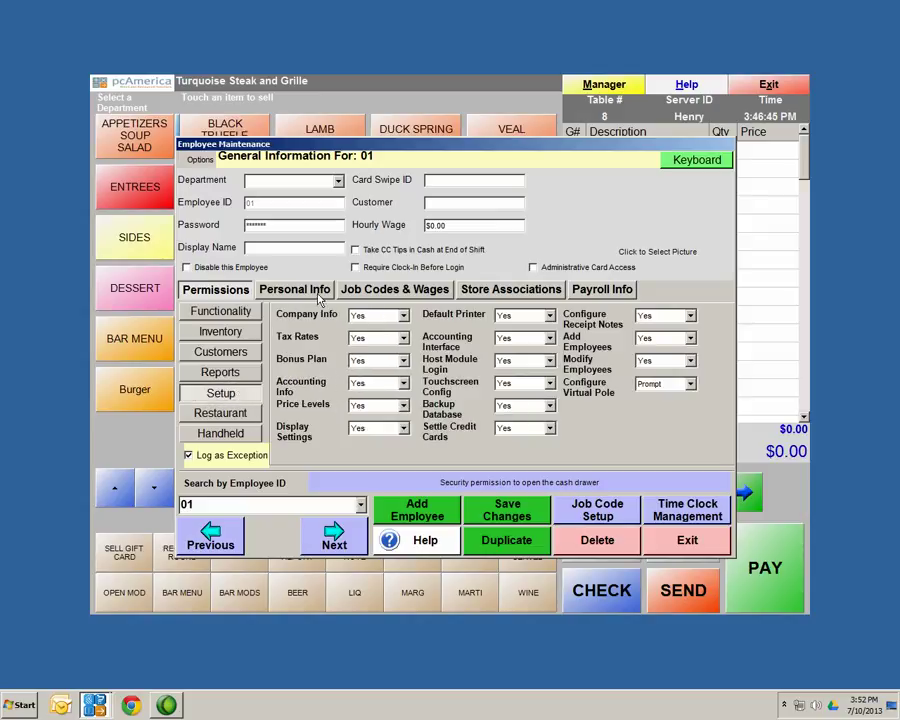
pyautogui.click(378, 318)
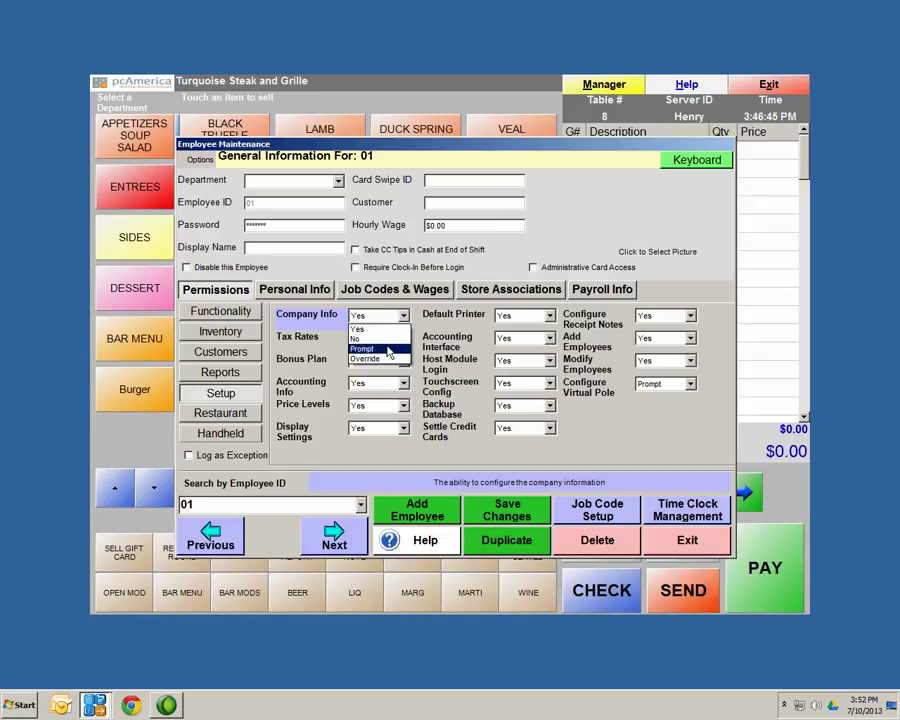
pyautogui.click(358, 329)
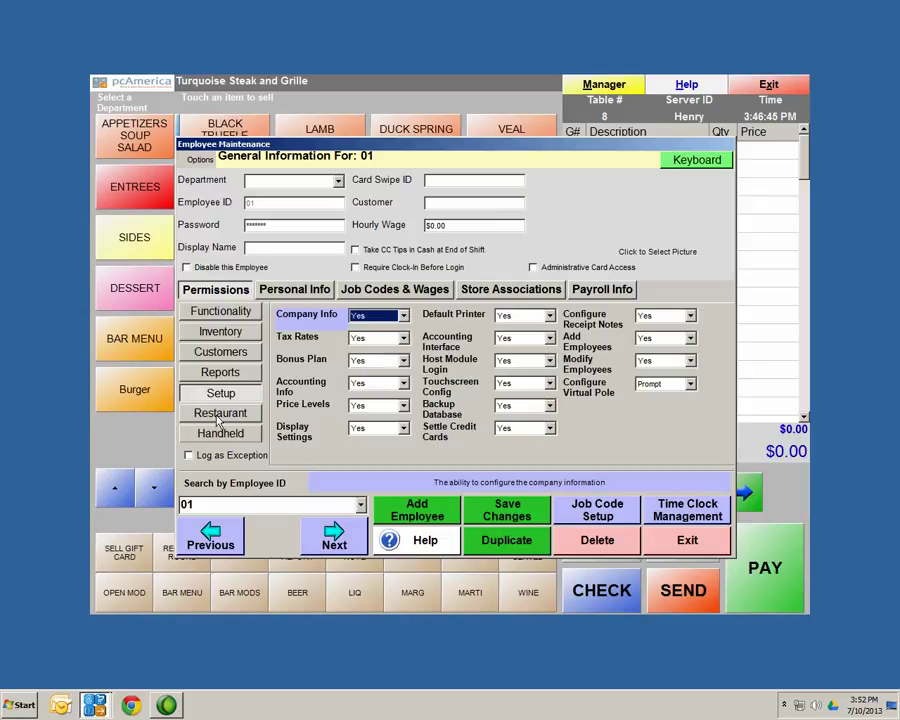
pyautogui.click(218, 413)
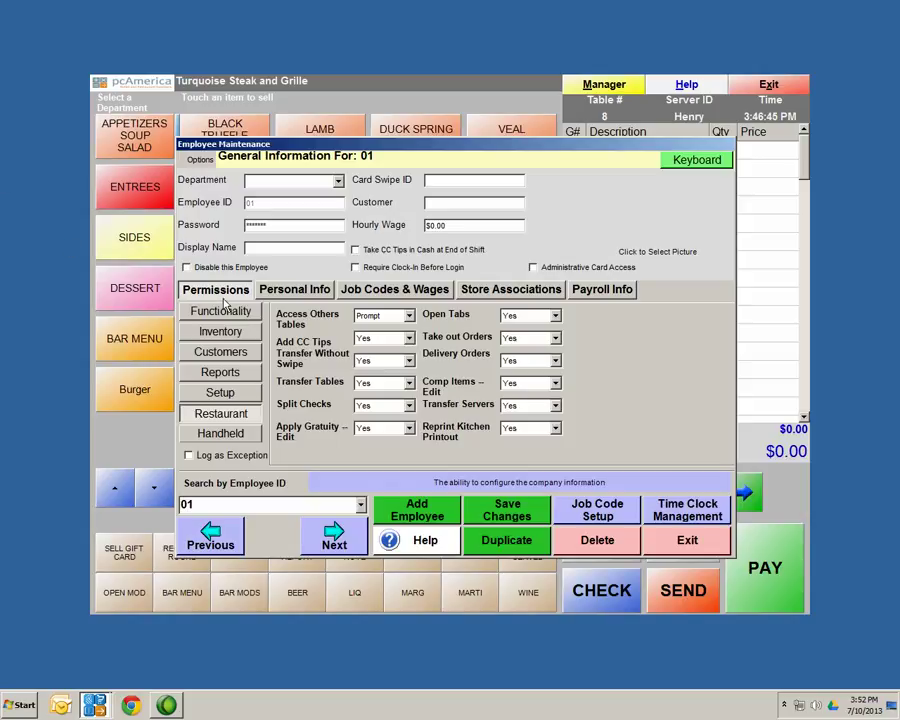
# - Leave Access Others Tables at Prompt and return to employee 01's Personal Info page
pyautogui.click(386, 316)
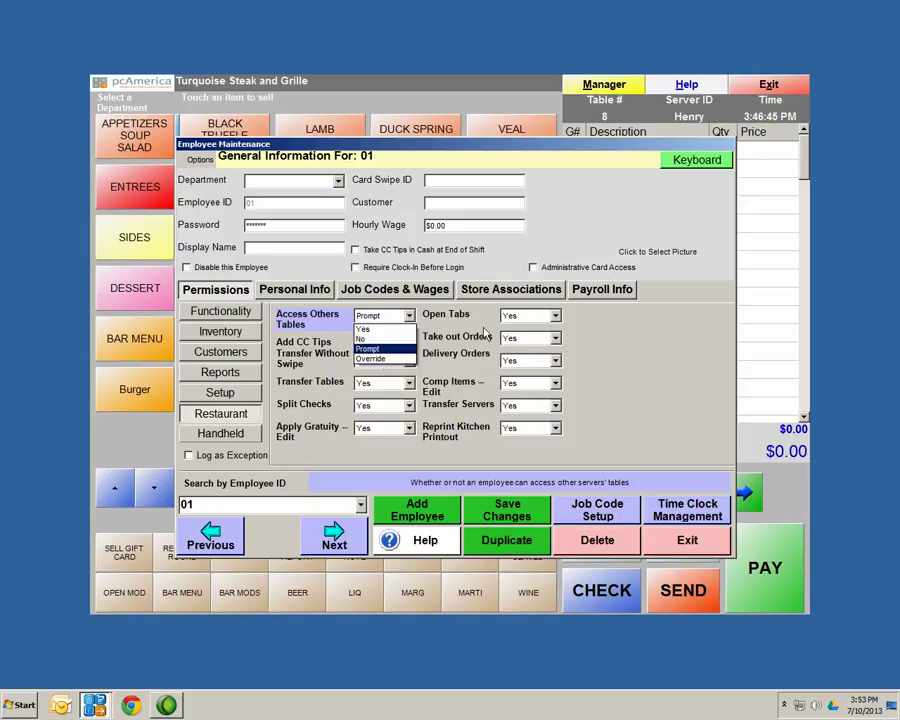
pyautogui.click(297, 320)
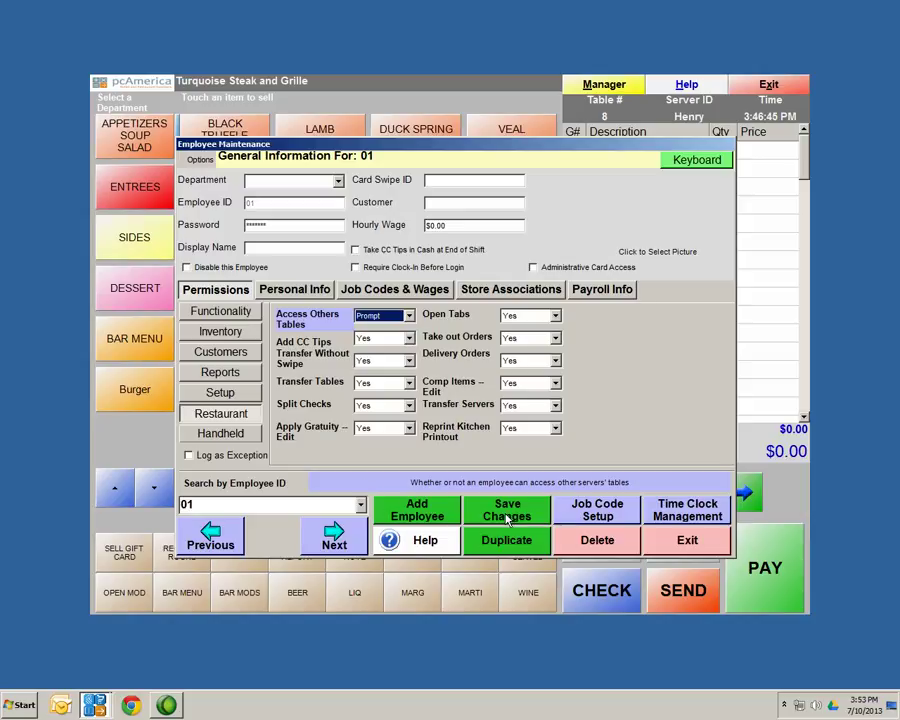
pyautogui.click(297, 290)
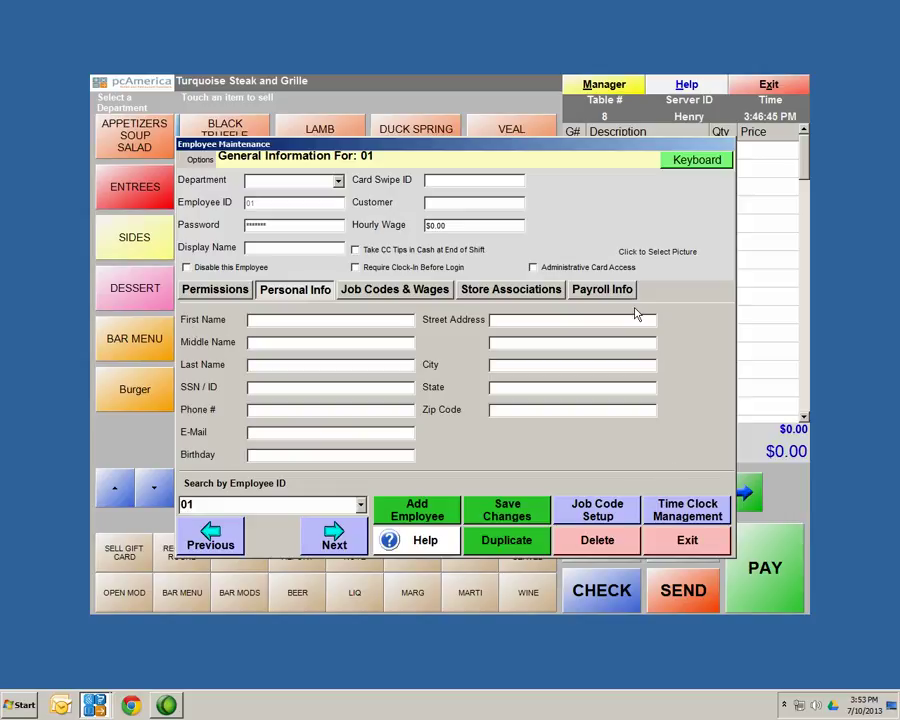
# - Switch employee 01's record to the Job Codes & Wages page
pyautogui.click(418, 290)
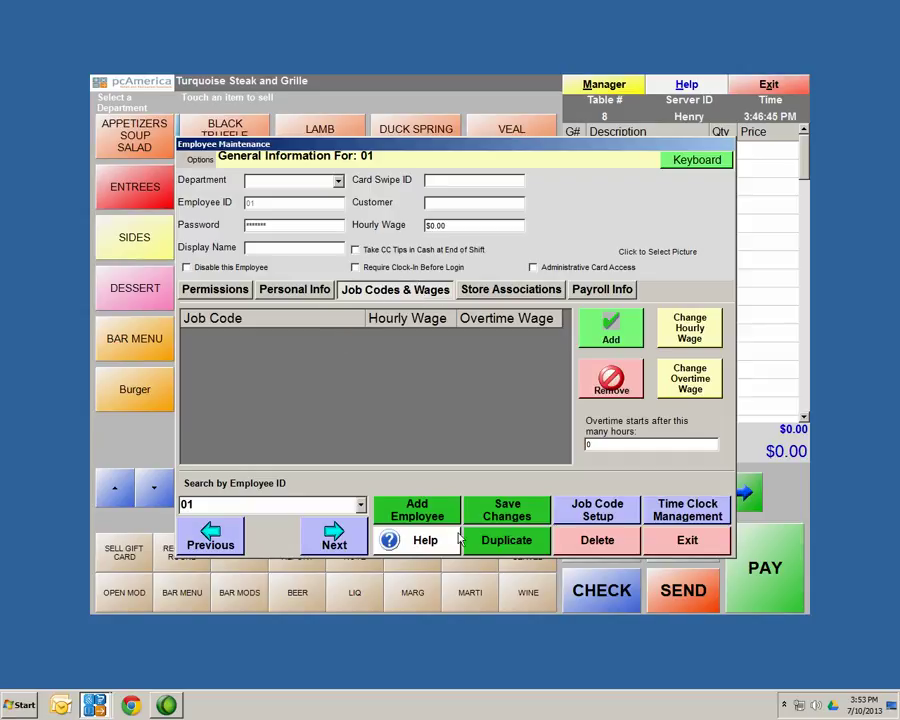
# - Open Job Code Setup and browse the job code list, showing KITCHEN at $15.00 wage, $30.00 overtime
pyautogui.click(610, 517)
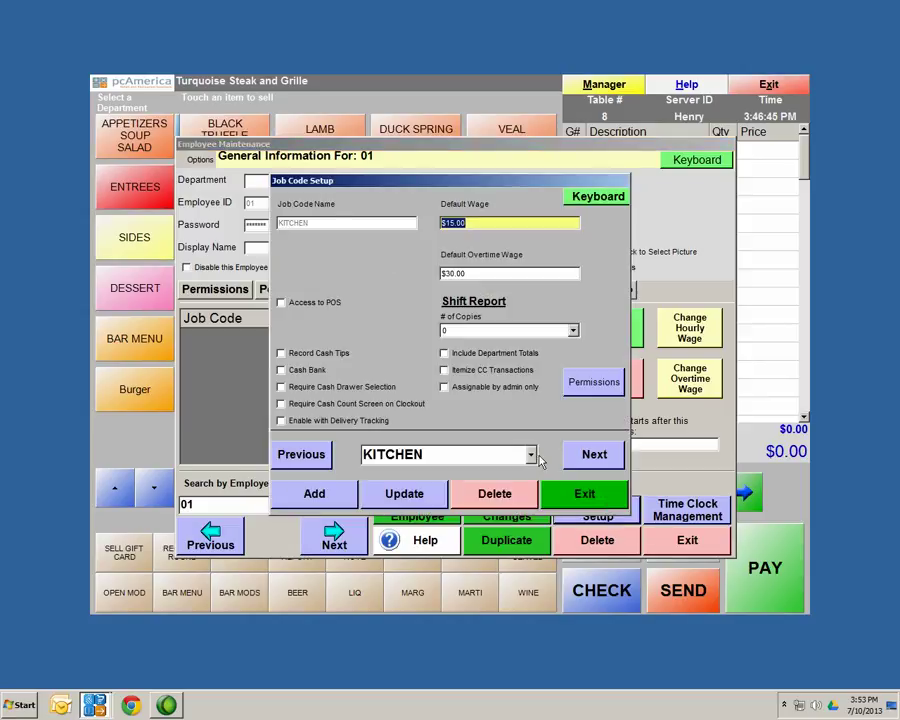
pyautogui.click(531, 456)
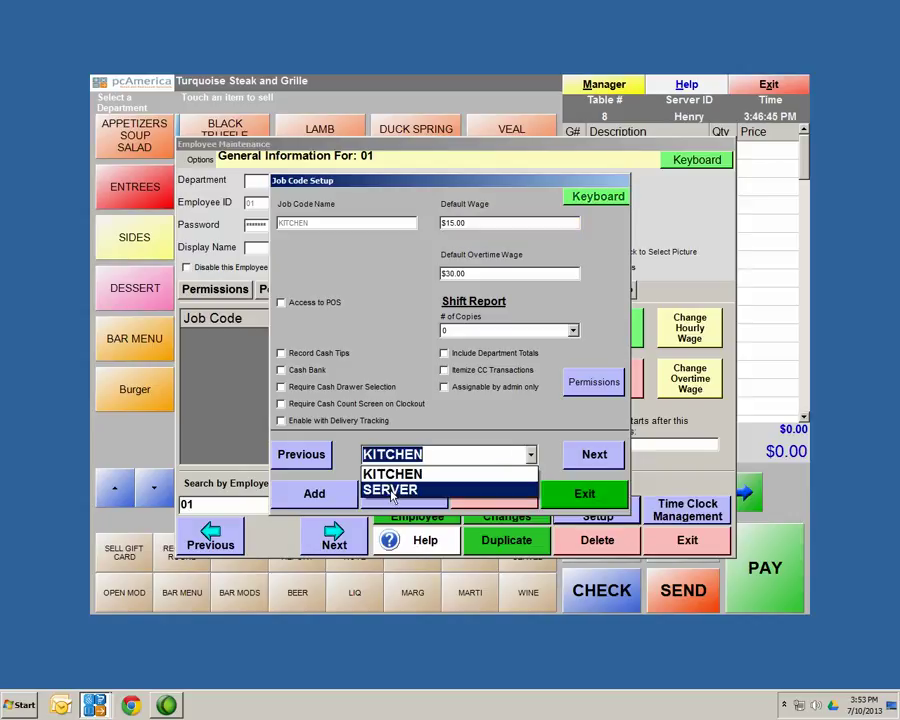
pyautogui.click(285, 335)
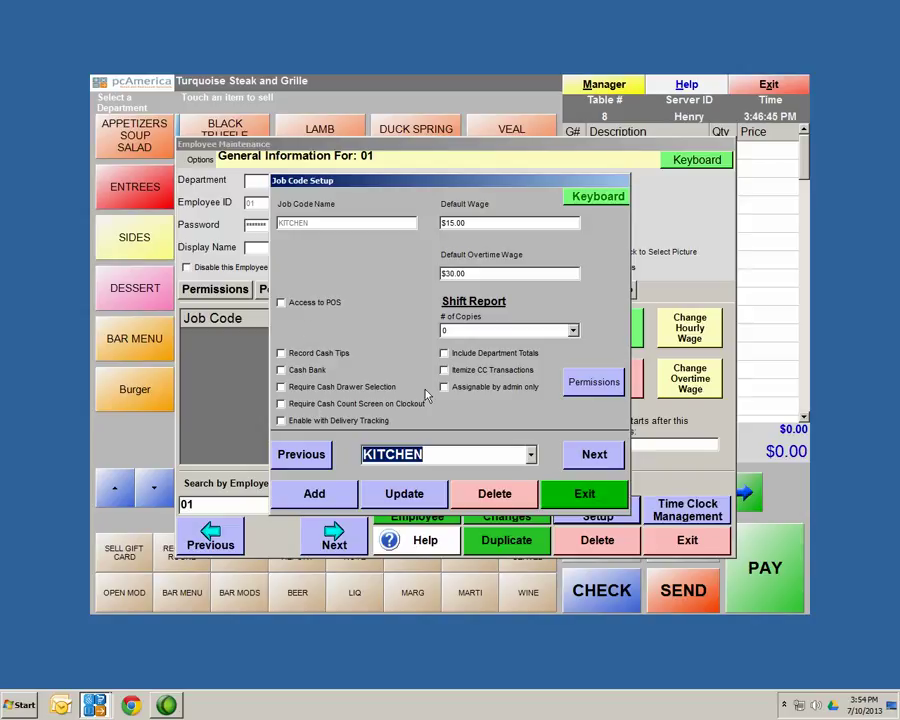
pyautogui.click(530, 462)
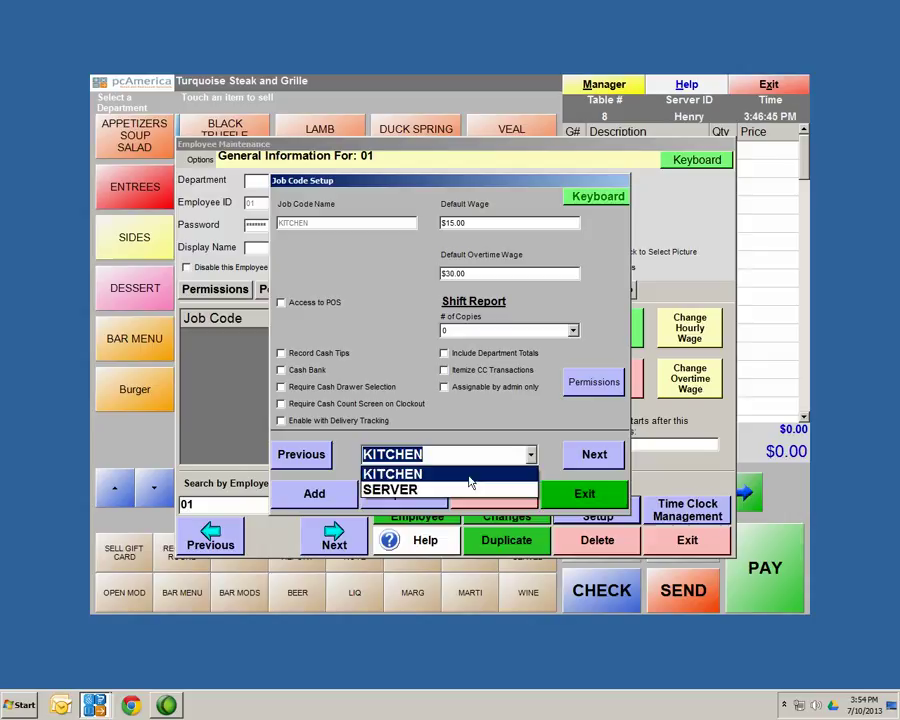
# - Select the SERVER job code ($5.00 wage, $7.00 overtime), turn off Cash Bank, and exit setup
pyautogui.click(390, 487)
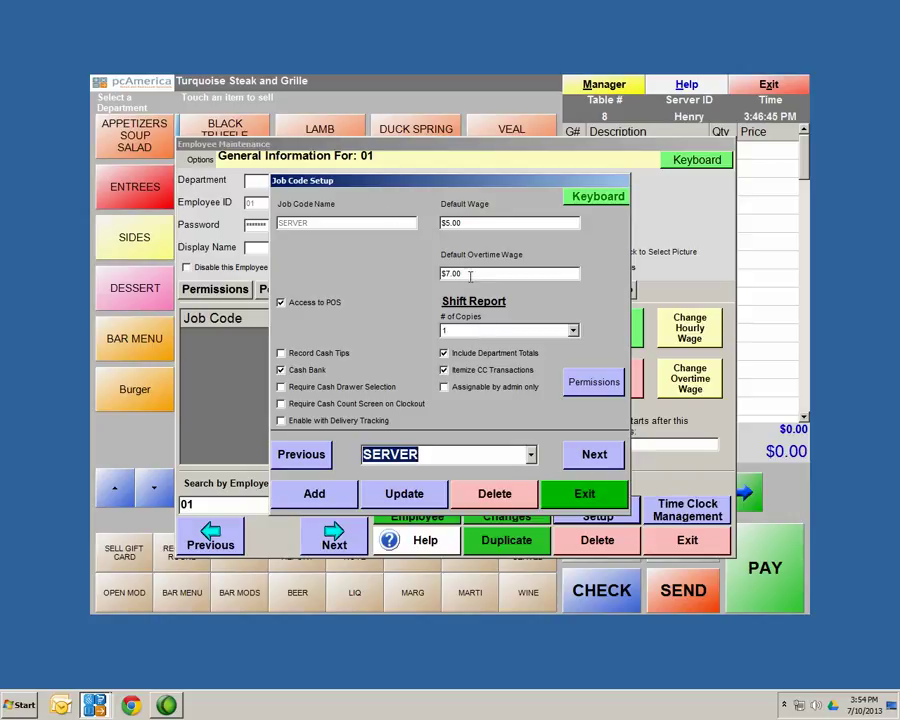
pyautogui.click(293, 371)
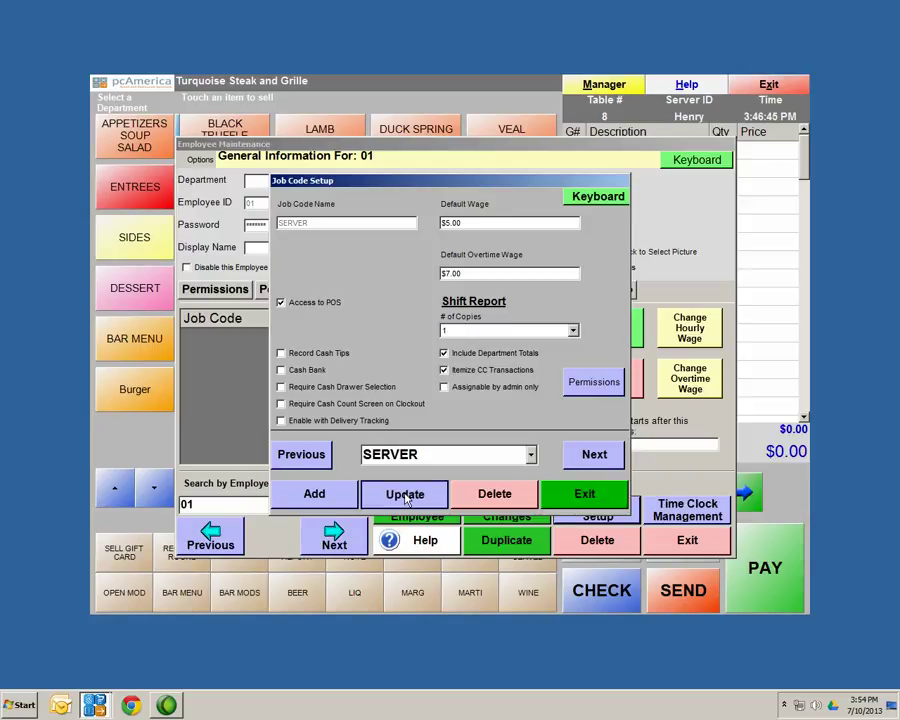
pyautogui.click(585, 494)
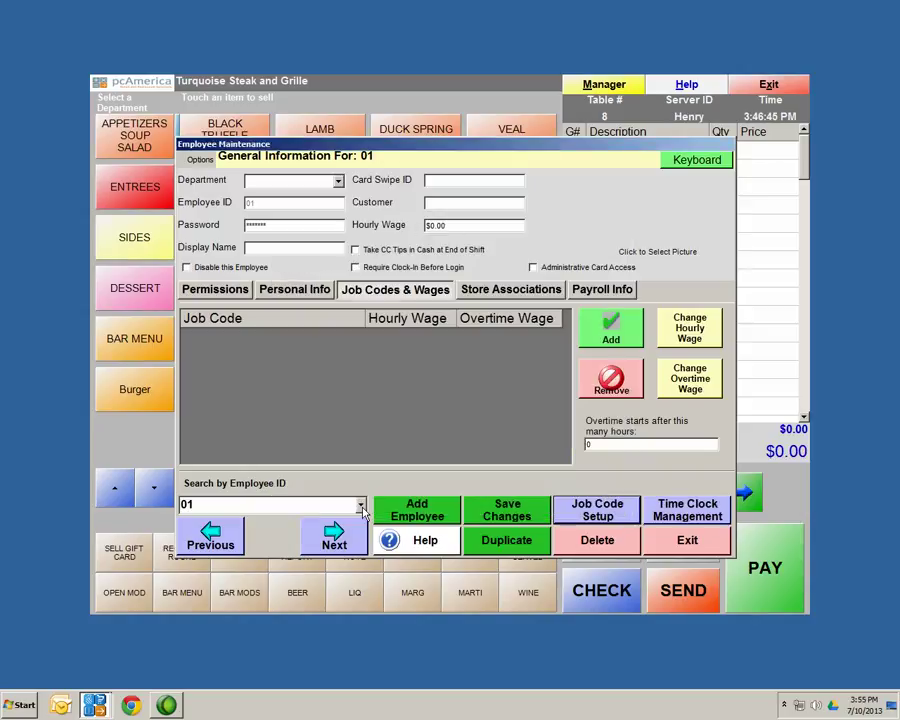
# - Load employee 02's record to check its KITCHEN and SERVER job codes, then exit Employee Maintenance
pyautogui.click(363, 512)
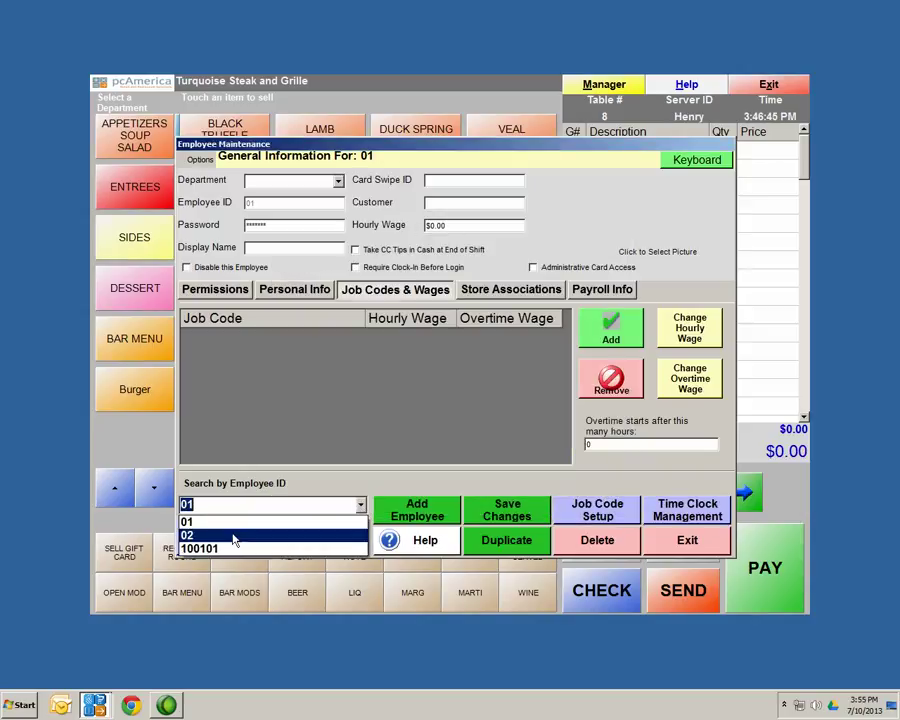
pyautogui.click(198, 538)
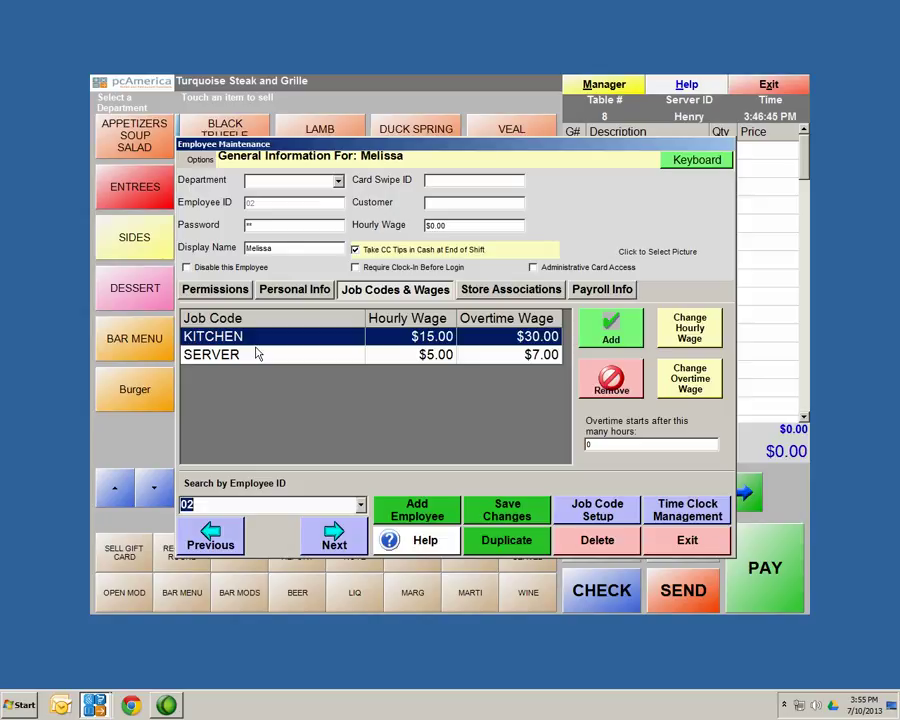
pyautogui.click(268, 226)
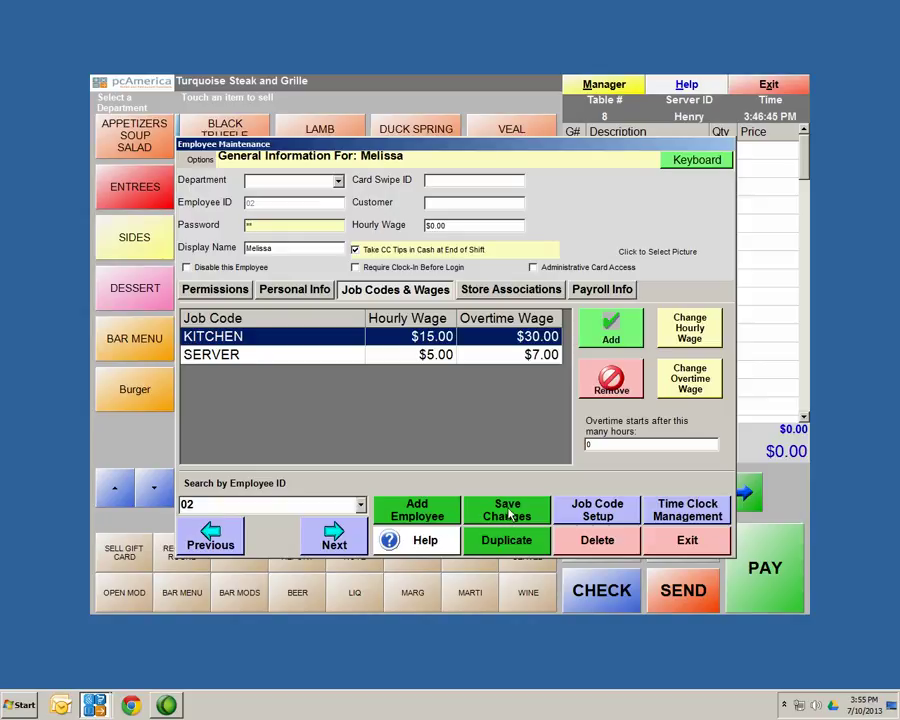
pyautogui.click(703, 551)
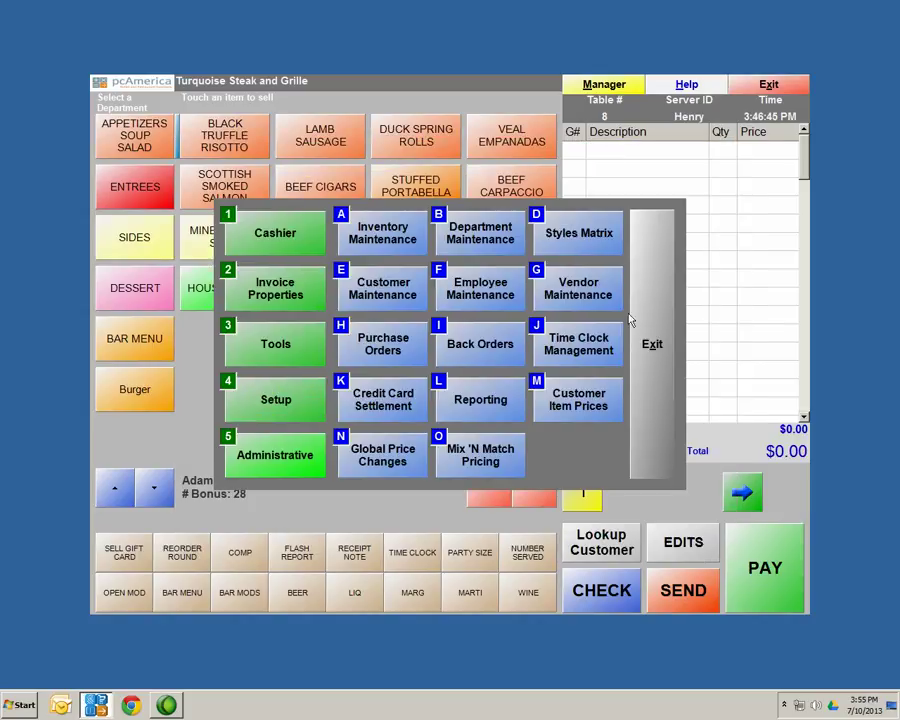
# - Exit the back-office menu, order screen and table layout back to the login screen
pyautogui.click(647, 277)
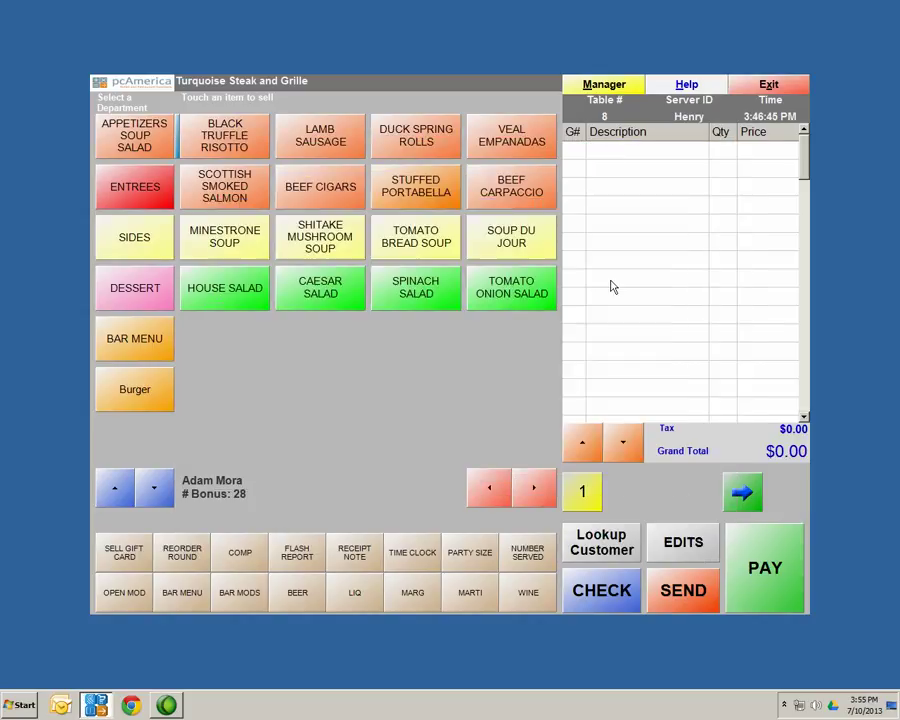
pyautogui.click(787, 88)
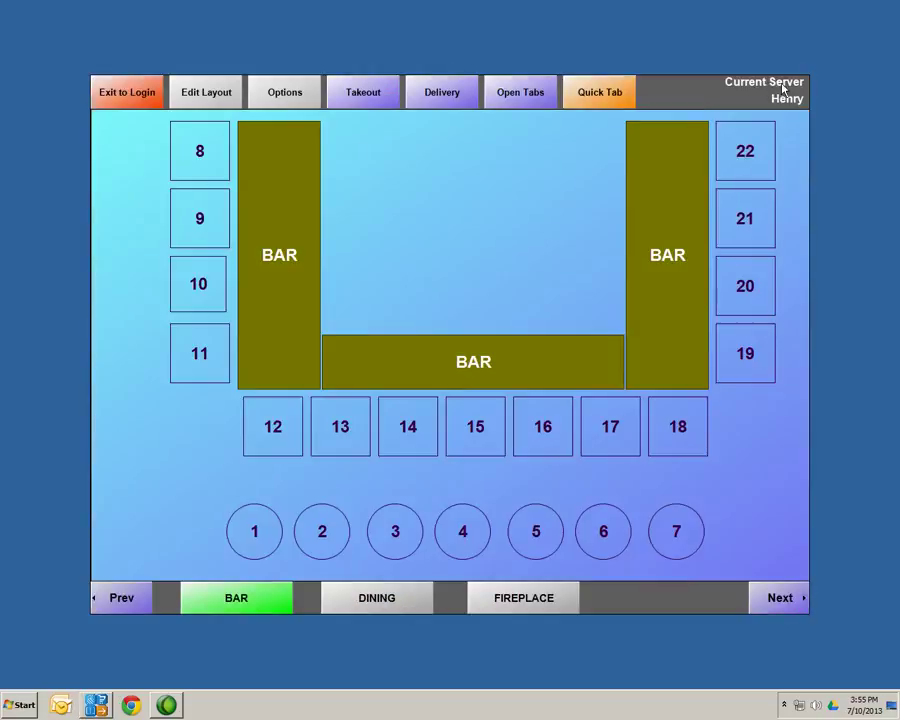
pyautogui.click(115, 88)
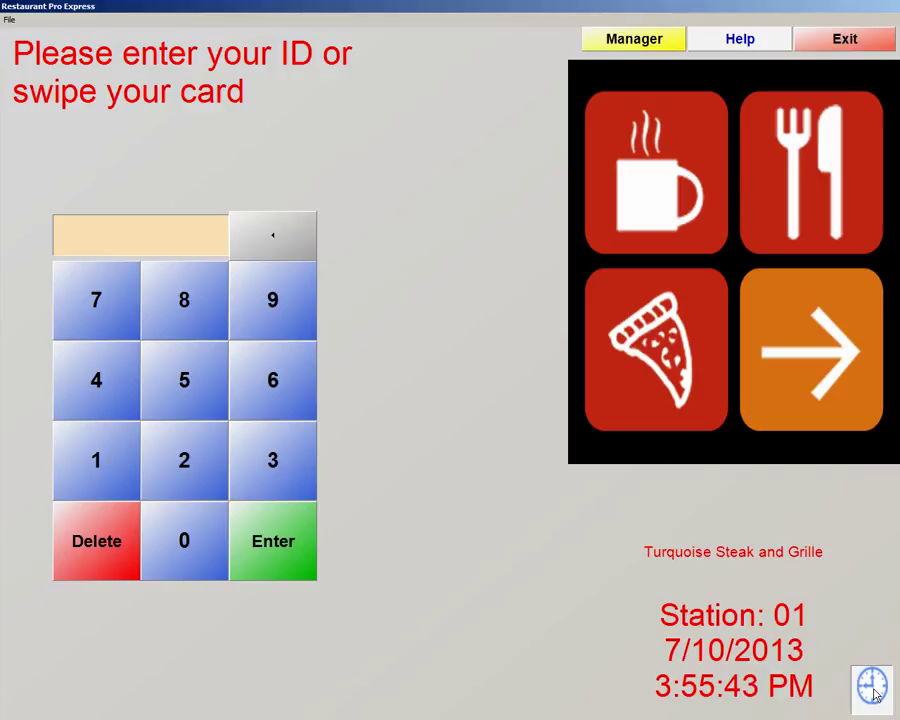
# - Clock in through the time clock with cashier ID 1 under the KITCHEN job code
pyautogui.click(874, 686)
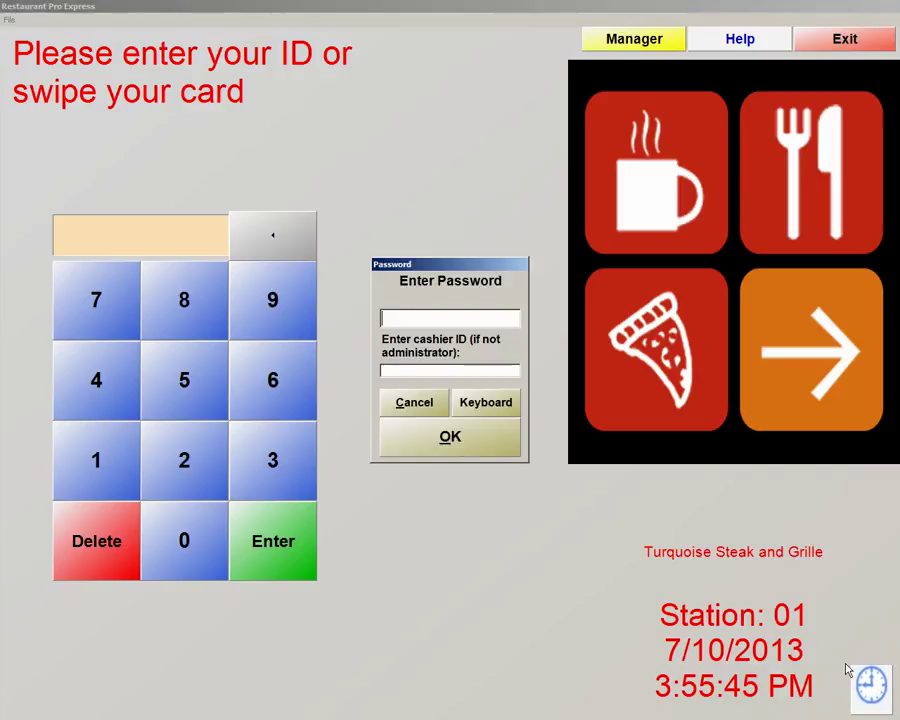
pyautogui.write('**')
pyautogui.press('Tab')
pyautogui.write('1')
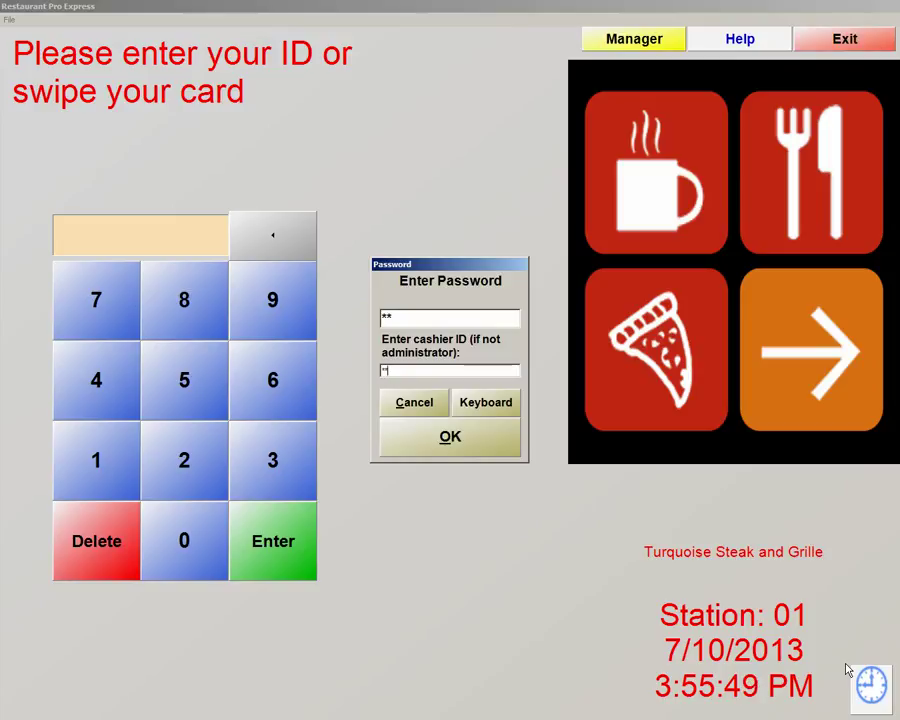
pyautogui.press('Return')
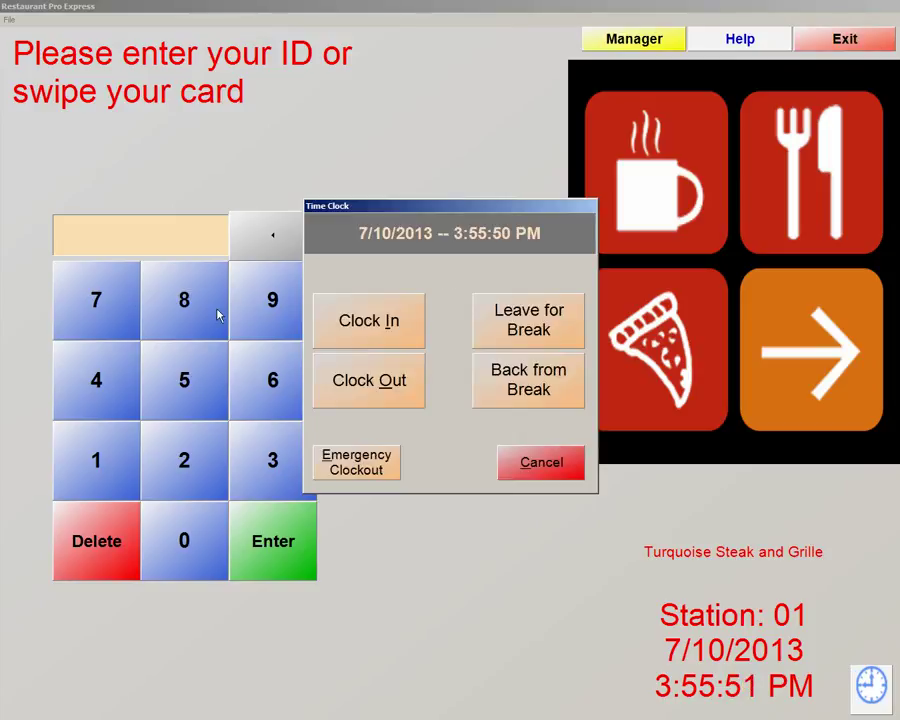
pyautogui.click(341, 338)
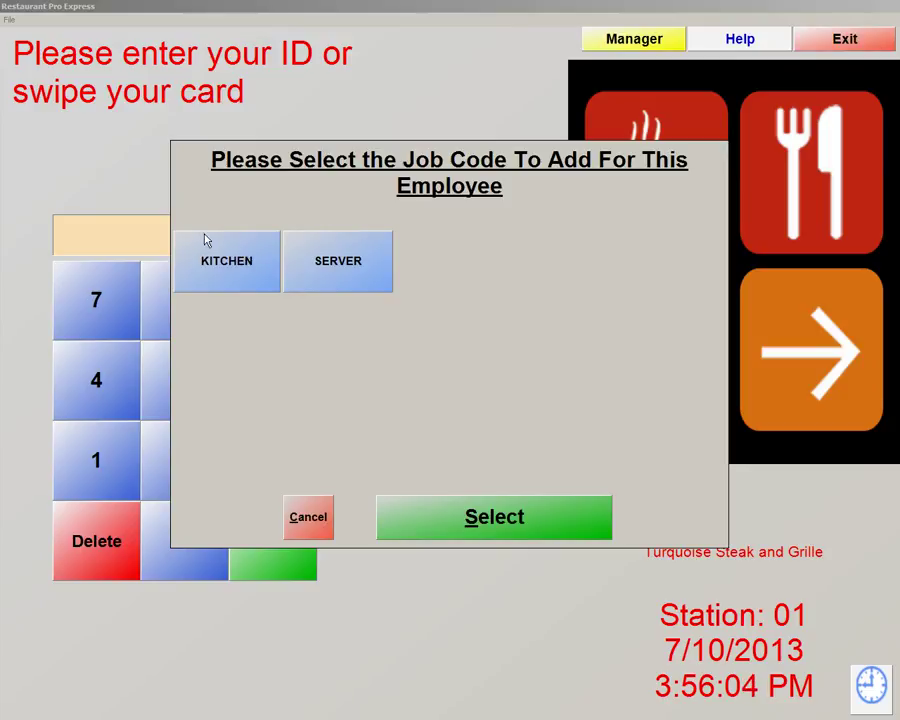
pyautogui.click(224, 259)
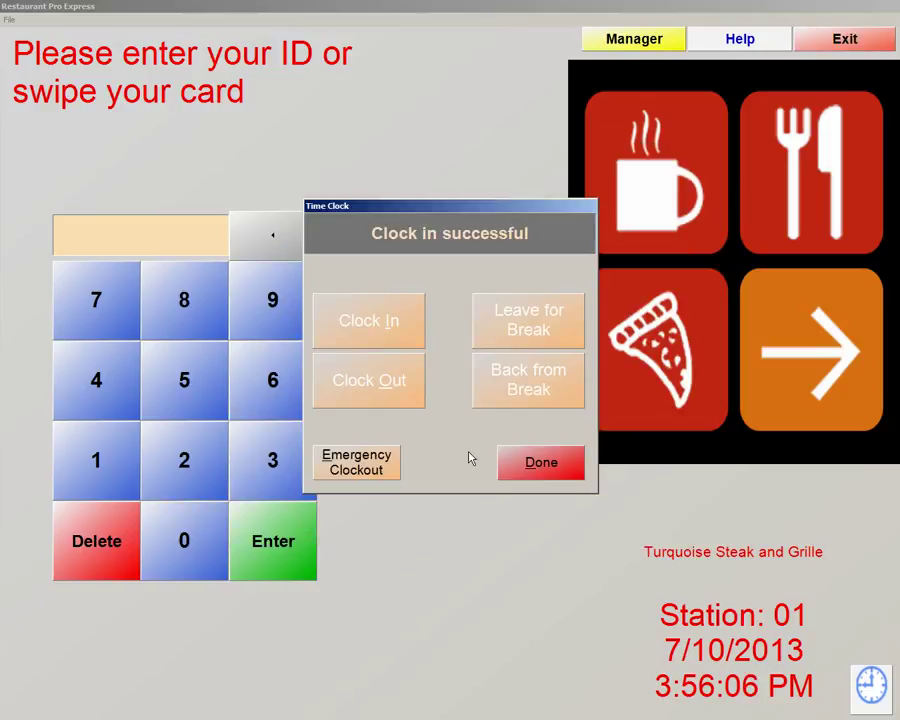
pyautogui.click(548, 474)
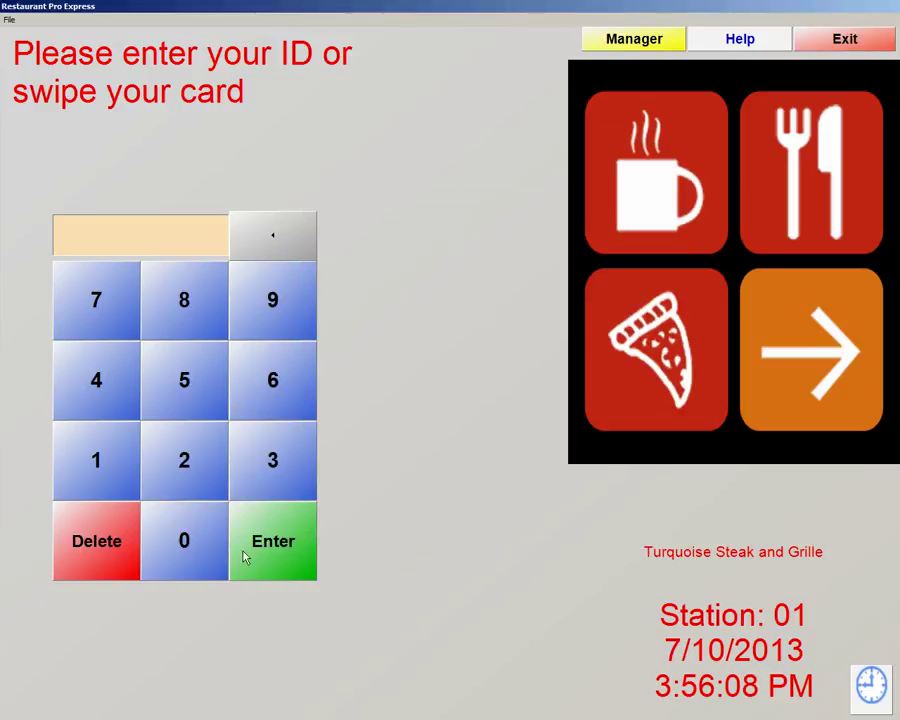
# - Try logging in with an employee ID and password, then dismiss the Login Denied message
pyautogui.press('Return')
pyautogui.press('Return')
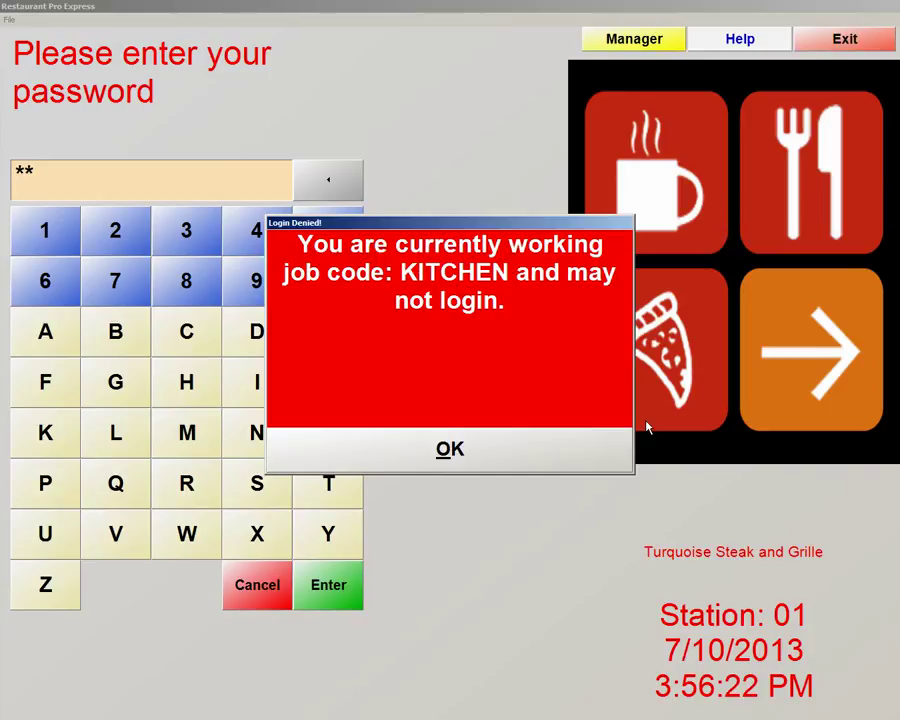
pyautogui.click(451, 451)
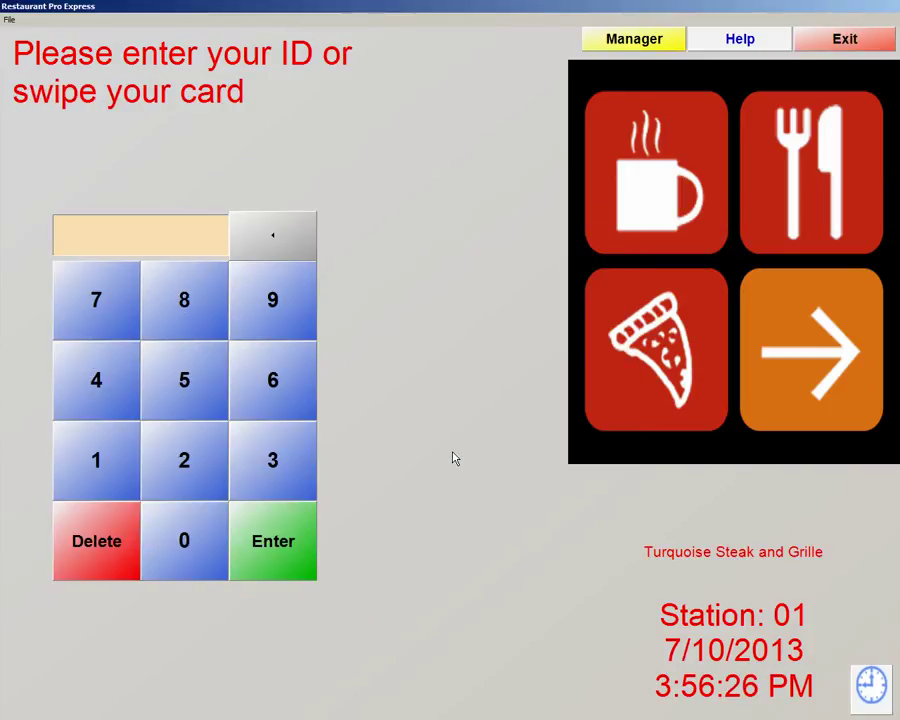
# - Clock the employee out through the time clock and bring up the sign-in prompt again
pyautogui.click(871, 686)
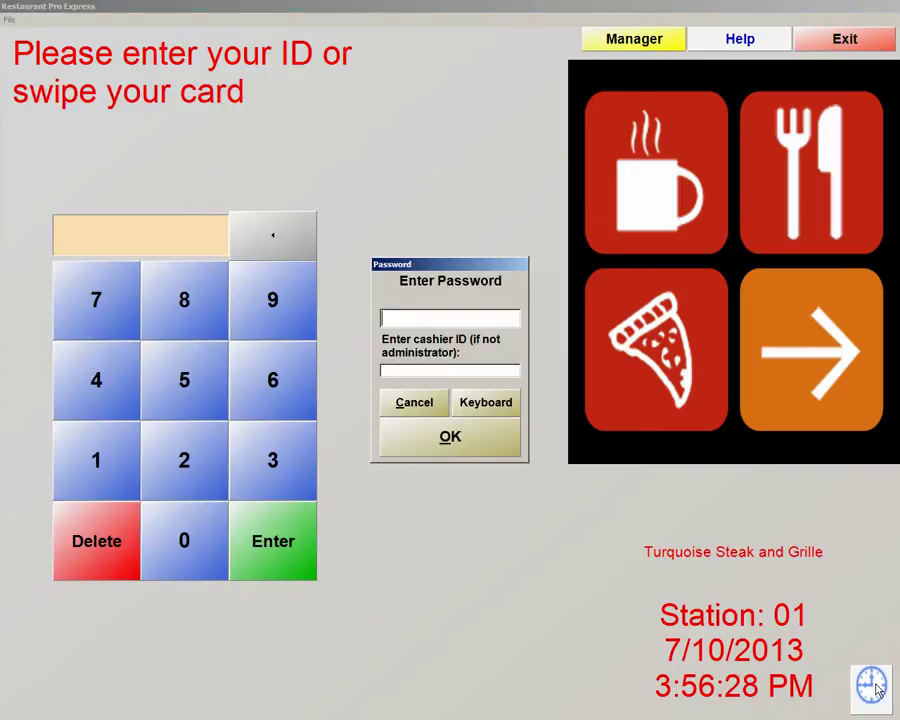
pyautogui.write('**')
pyautogui.press('Tab')
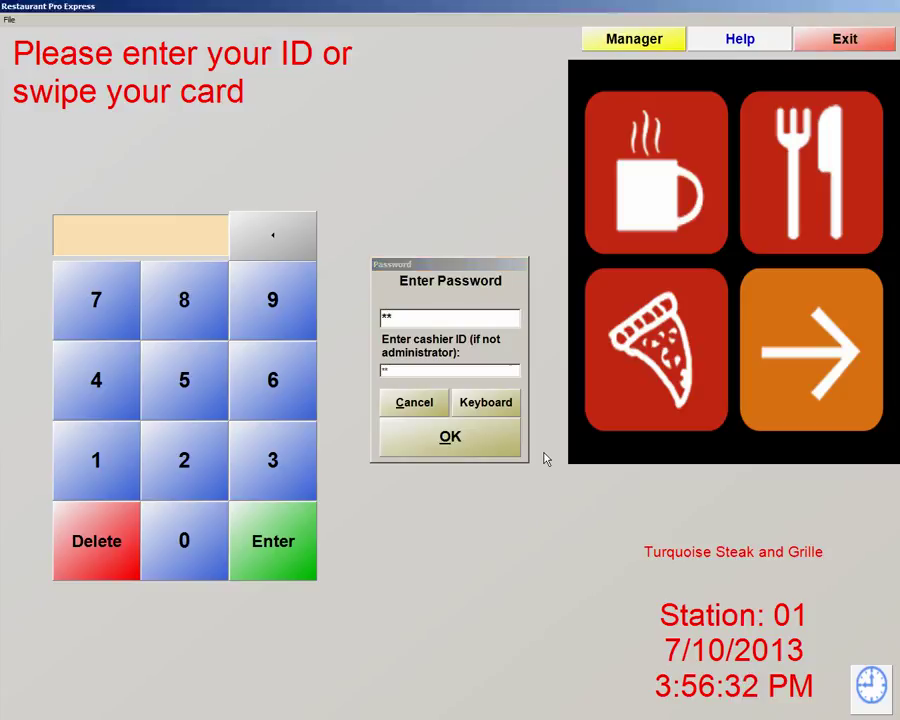
pyautogui.press('Return')
pyautogui.click(345, 387)
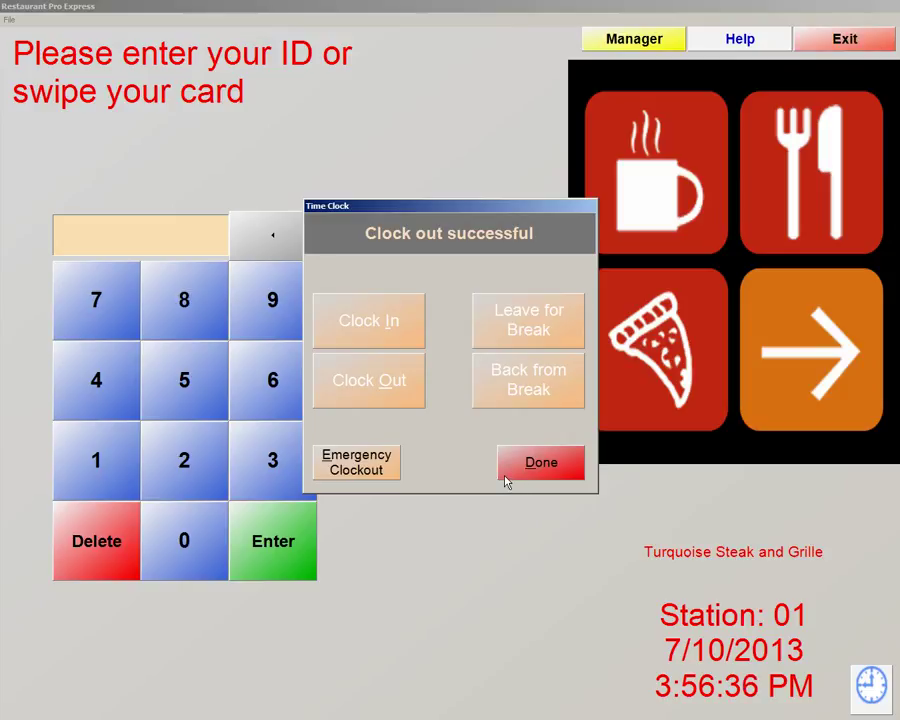
pyautogui.click(507, 479)
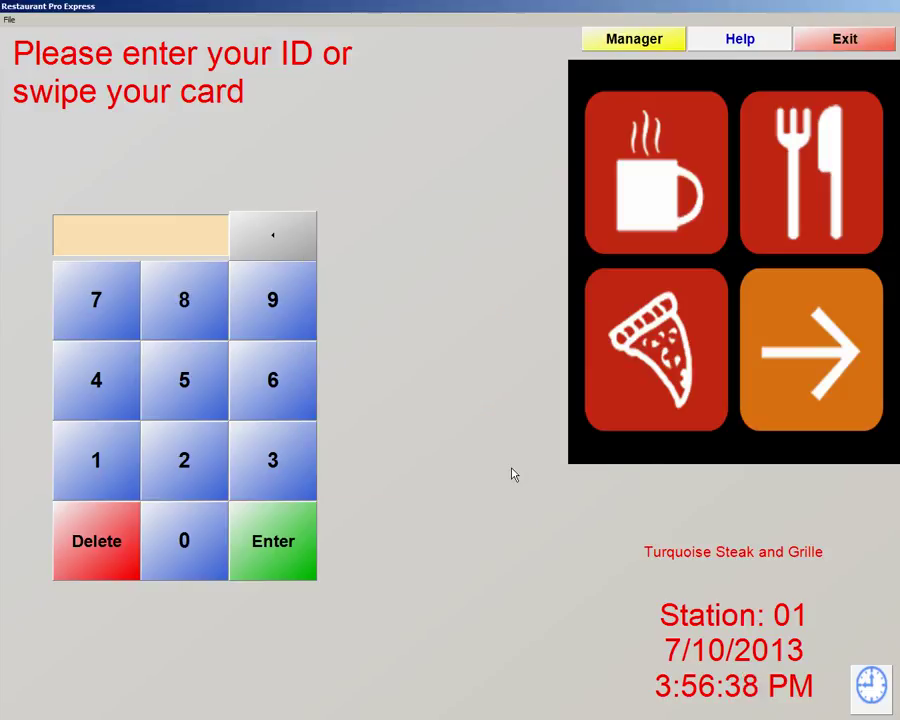
pyautogui.click(880, 685)
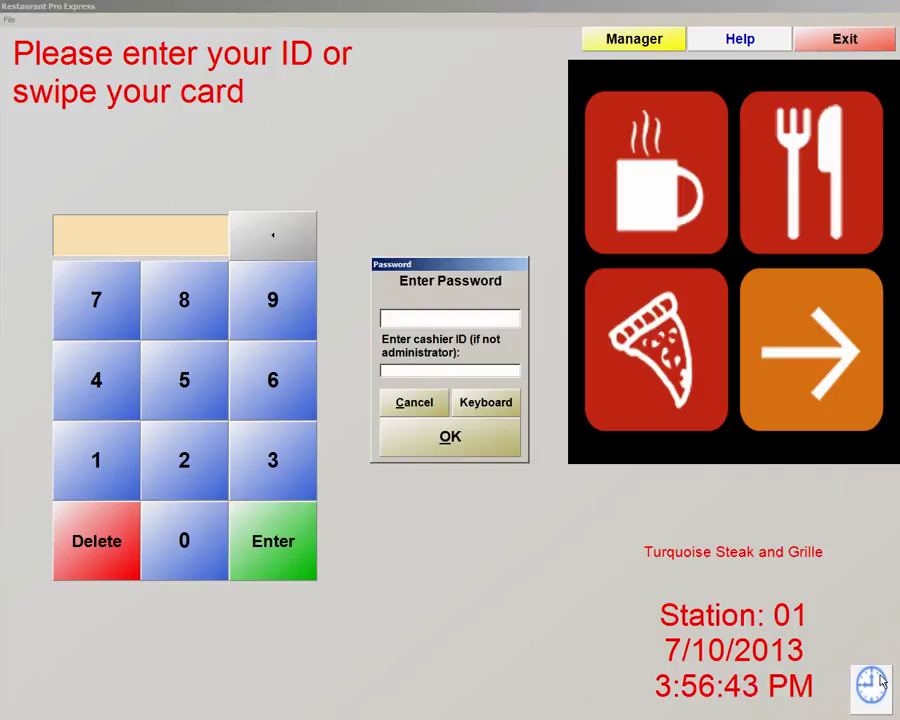
# - Sign in to the time clock and clock in as SERVER in the BAR section
pyautogui.write('**')
pyautogui.press('Return')
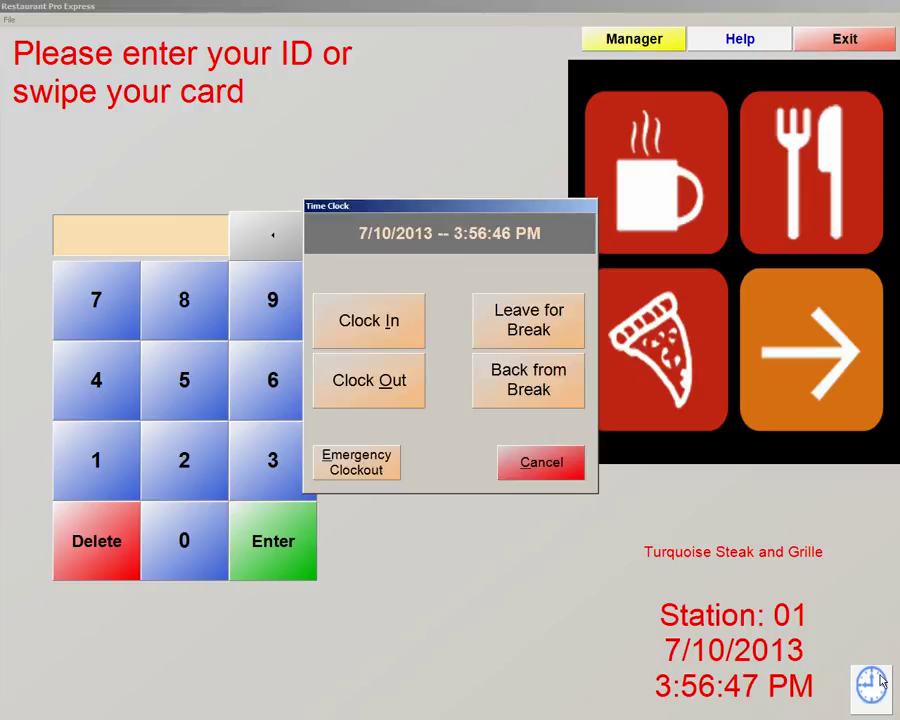
pyautogui.click(369, 322)
pyautogui.click(333, 276)
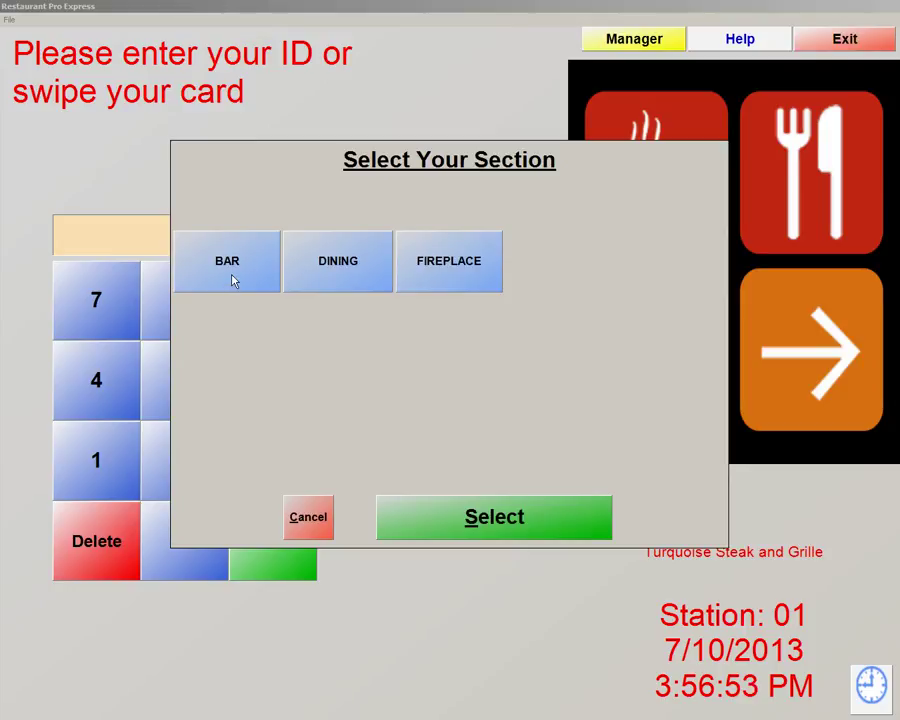
pyautogui.click(249, 277)
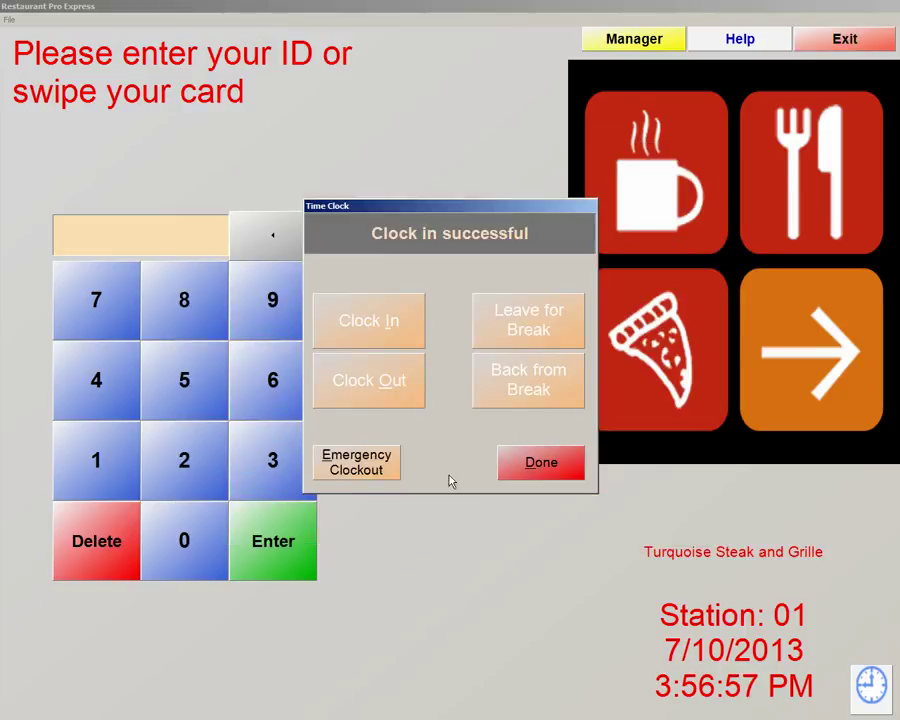
pyautogui.click(570, 467)
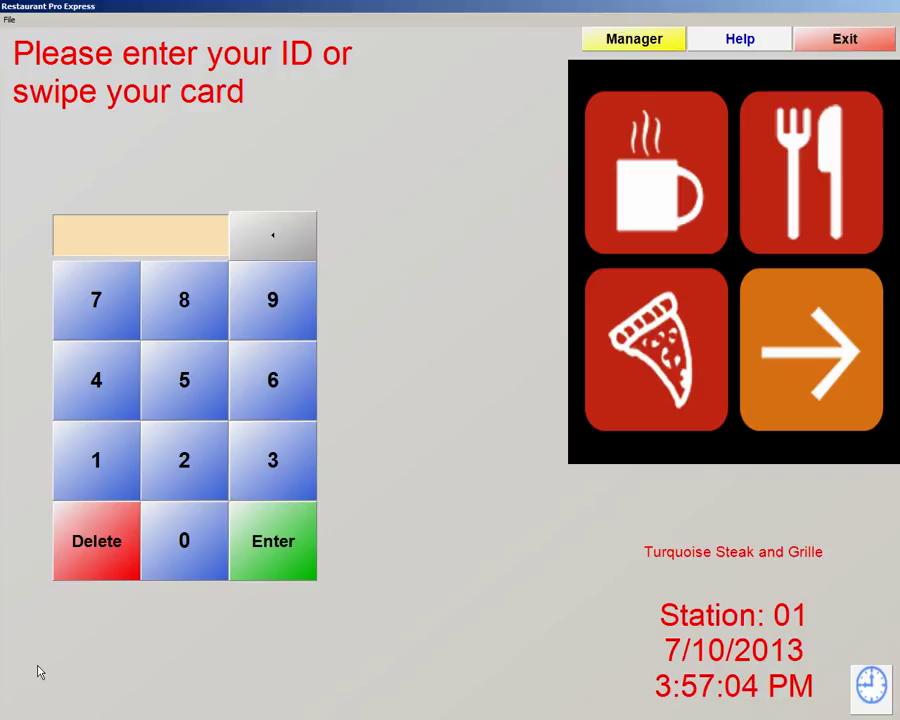
pyautogui.press('Return')
pyautogui.write('**')
pyautogui.press('Return')
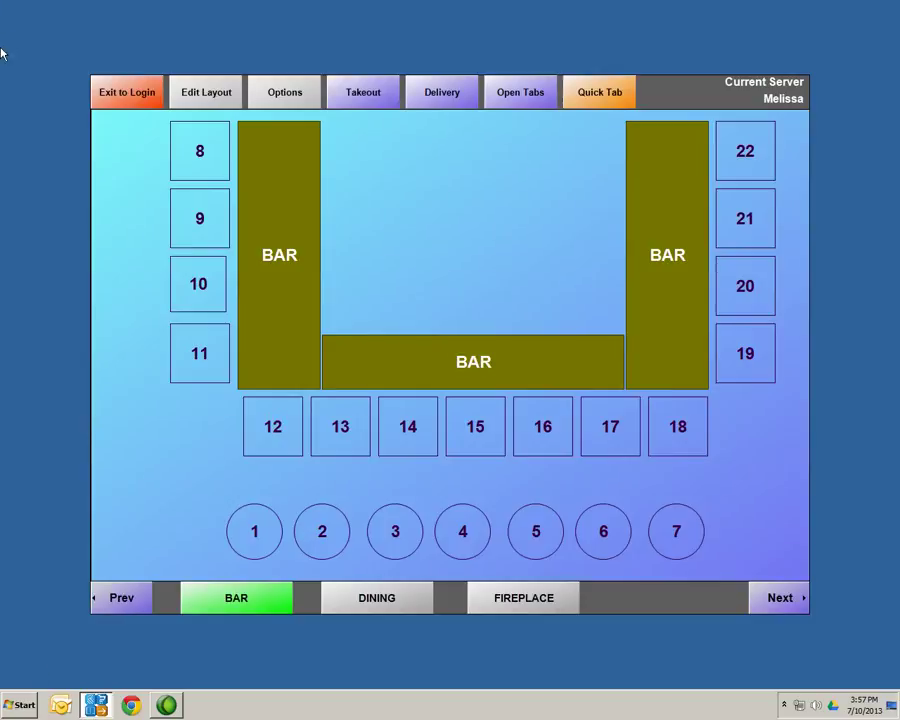
pyautogui.click(190, 140)
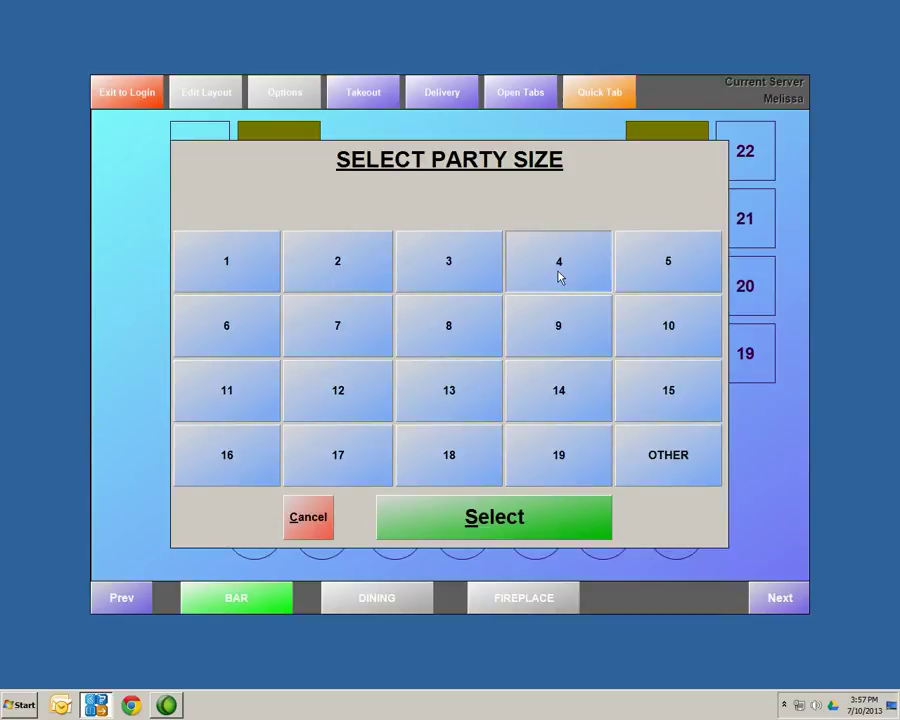
pyautogui.click(558, 275)
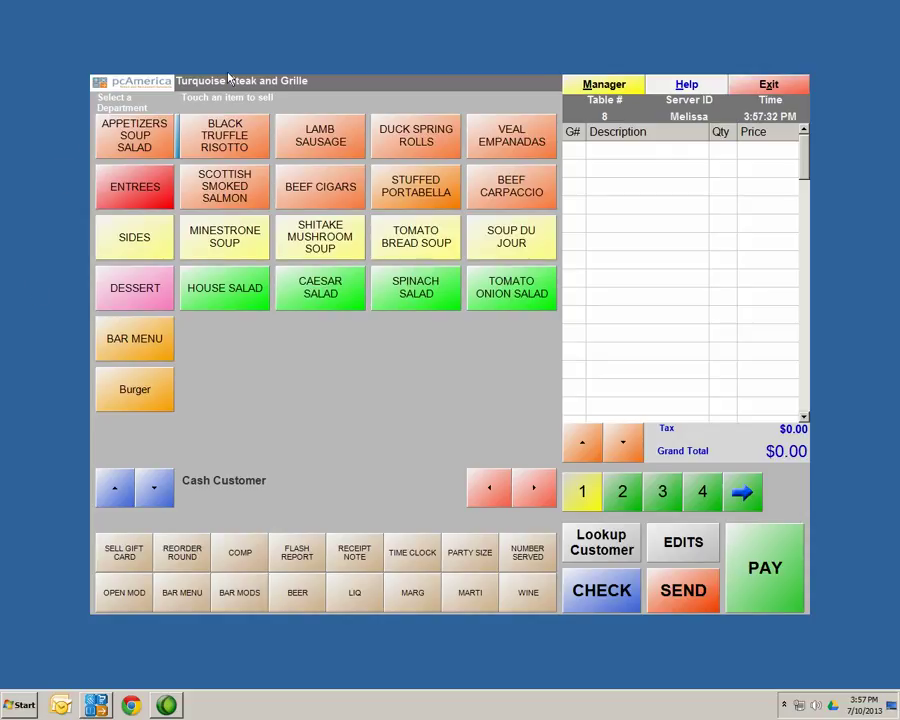
pyautogui.click(768, 84)
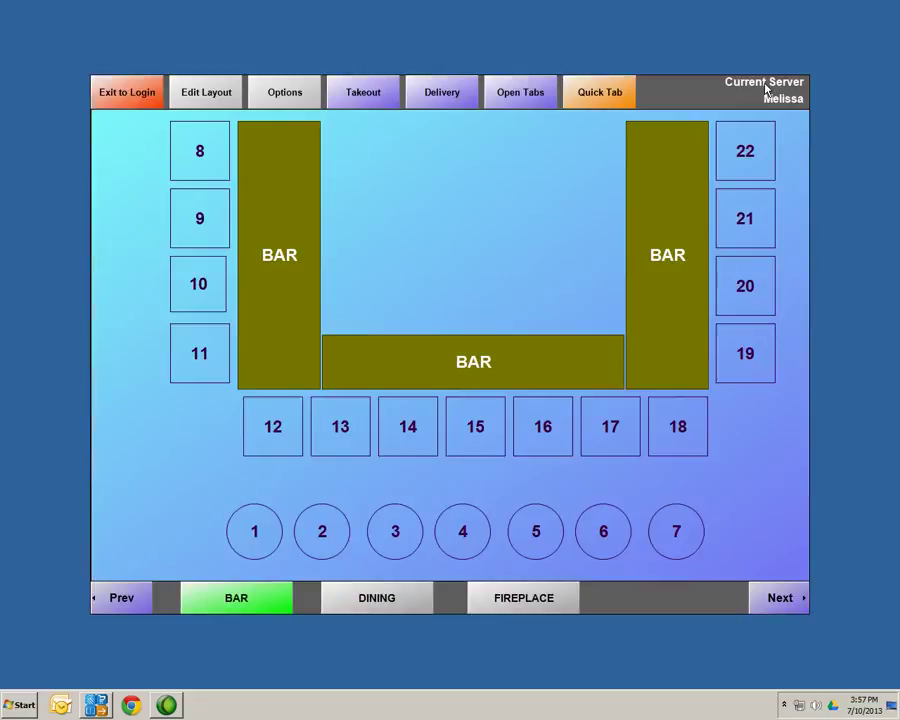
pyautogui.click(150, 90)
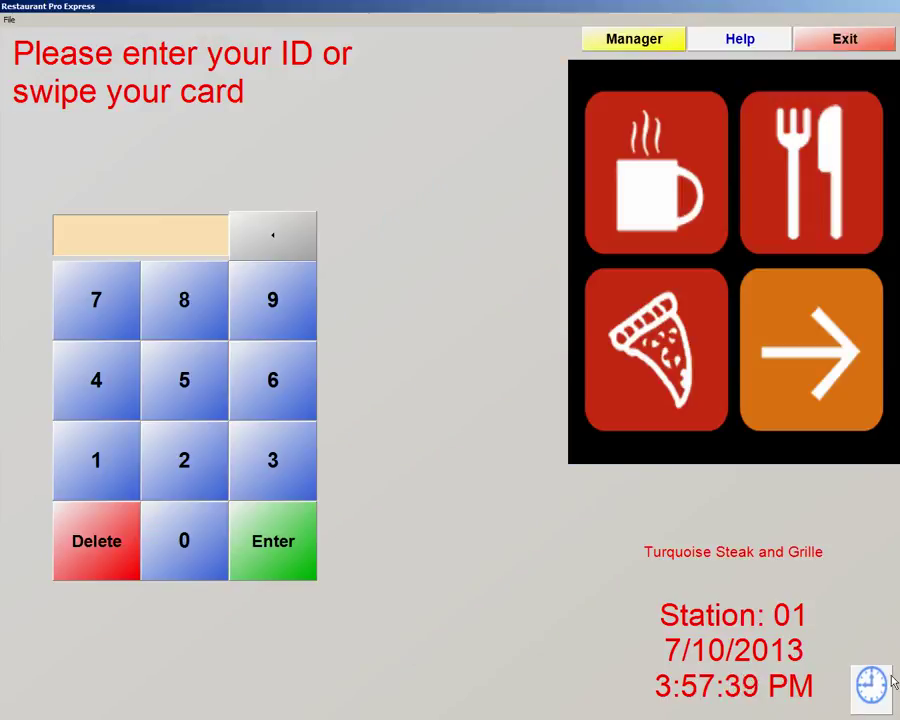
# - Clock the server out with cashier ID 1, cancelling the shift-report save dialog
pyautogui.click(634, 39)
pyautogui.write('**')
pyautogui.press('Tab')
pyautogui.write('1')
pyautogui.press('Return')
pyautogui.click(364, 396)
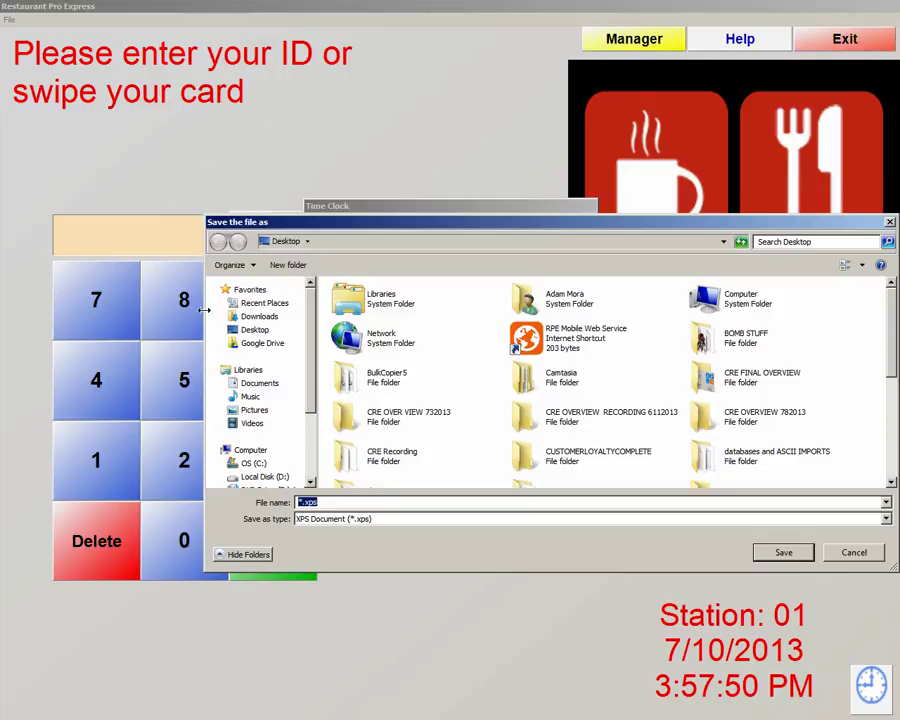
pyautogui.click(849, 558)
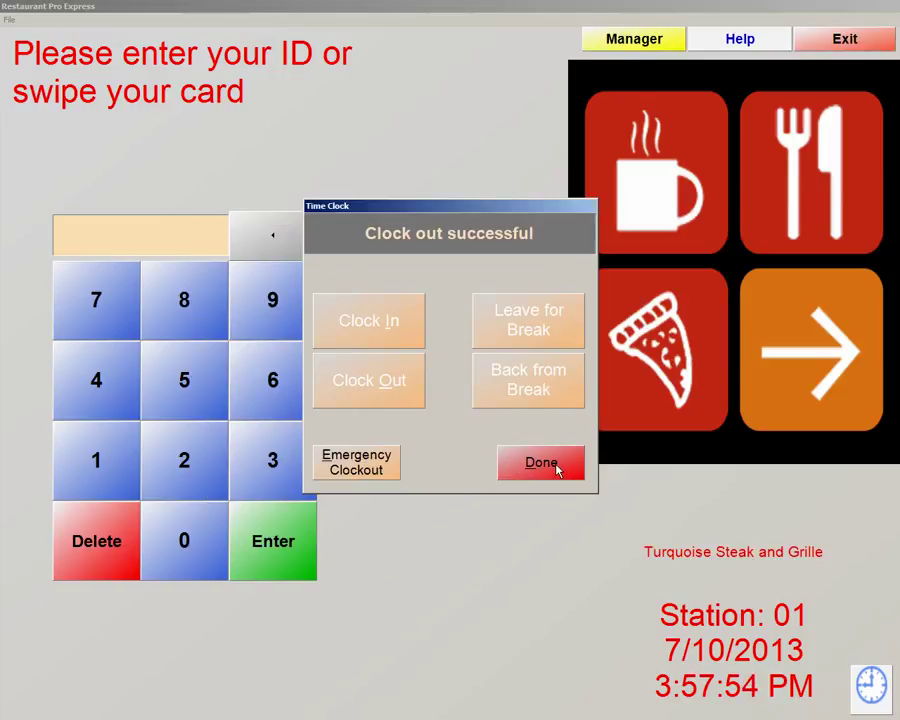
# - Dismiss the clock-out confirmation and sign in as manager with the manager password
pyautogui.click(541, 463)
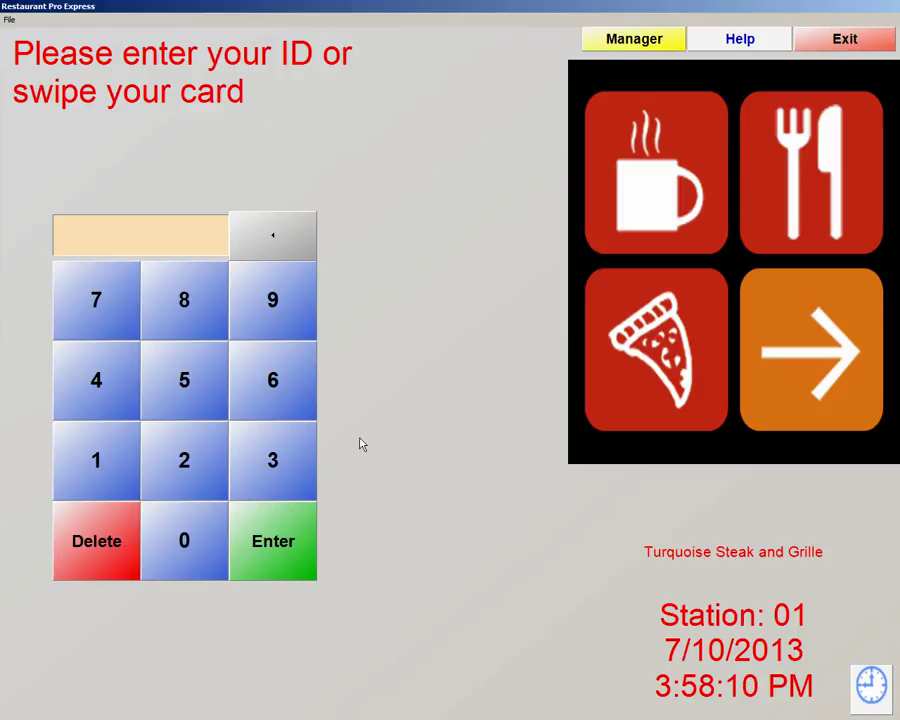
pyautogui.click(620, 49)
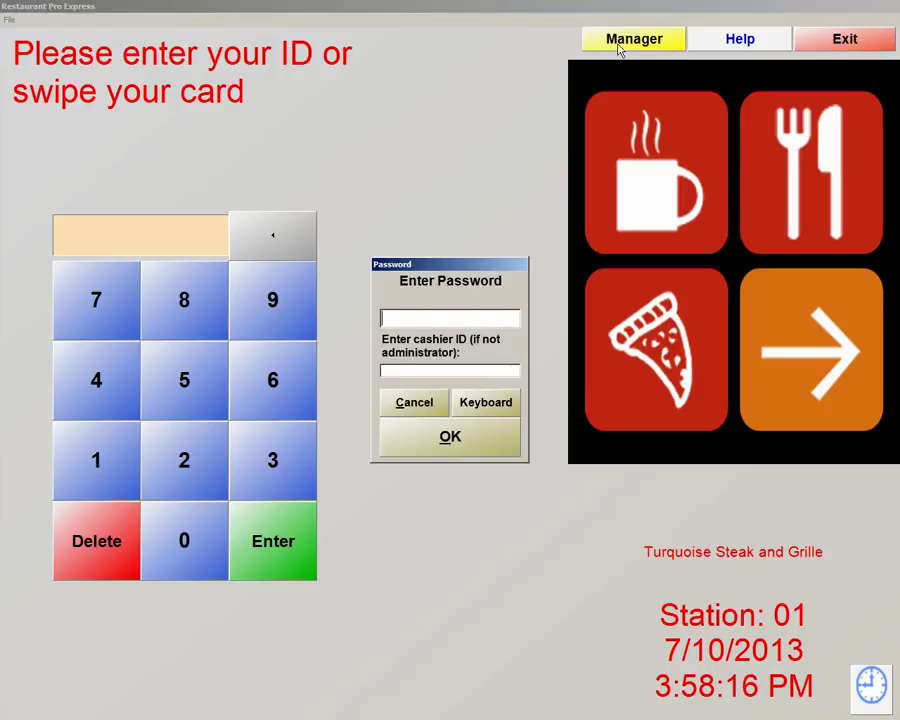
pyautogui.write('****')
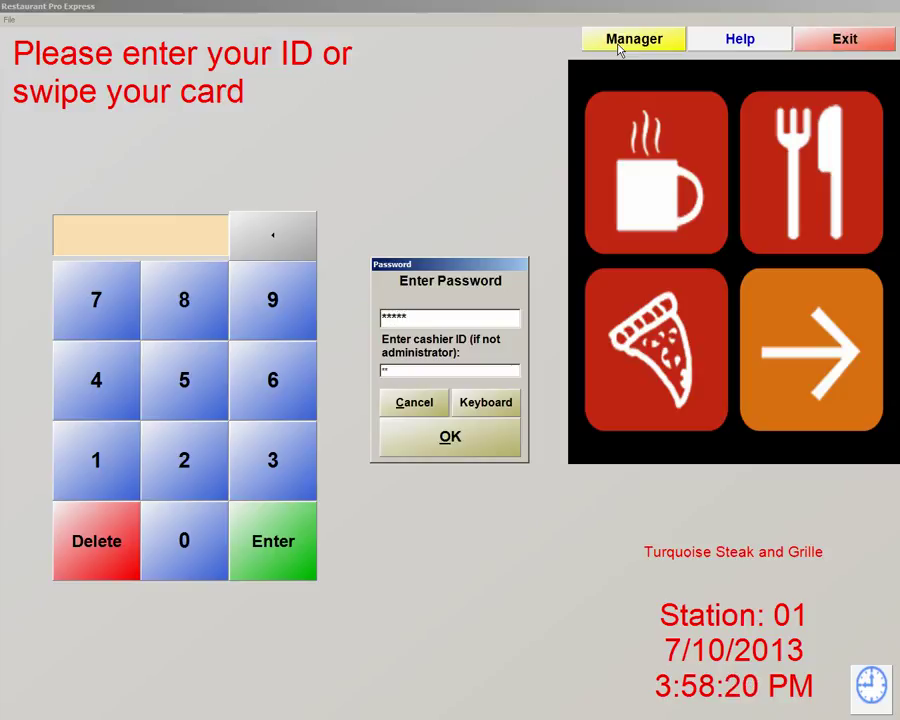
pyautogui.click(437, 449)
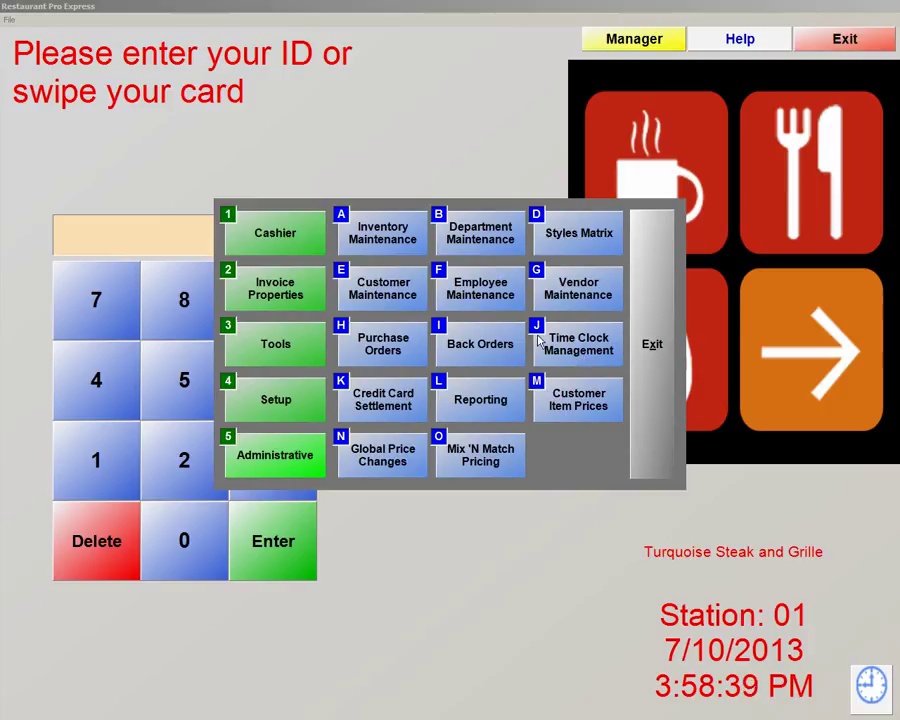
# - In Time Clock Management, change the SERVER entry's start hour from 3 to 1 (1:56:49 PM, 121 minutes), then close the list
pyautogui.click(491, 290)
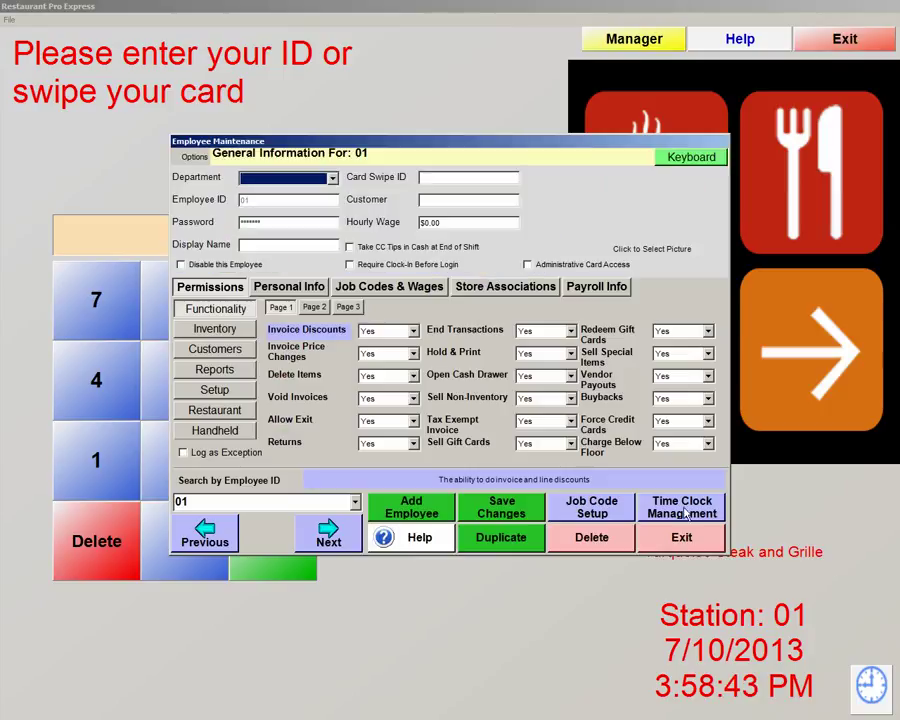
pyautogui.click(667, 508)
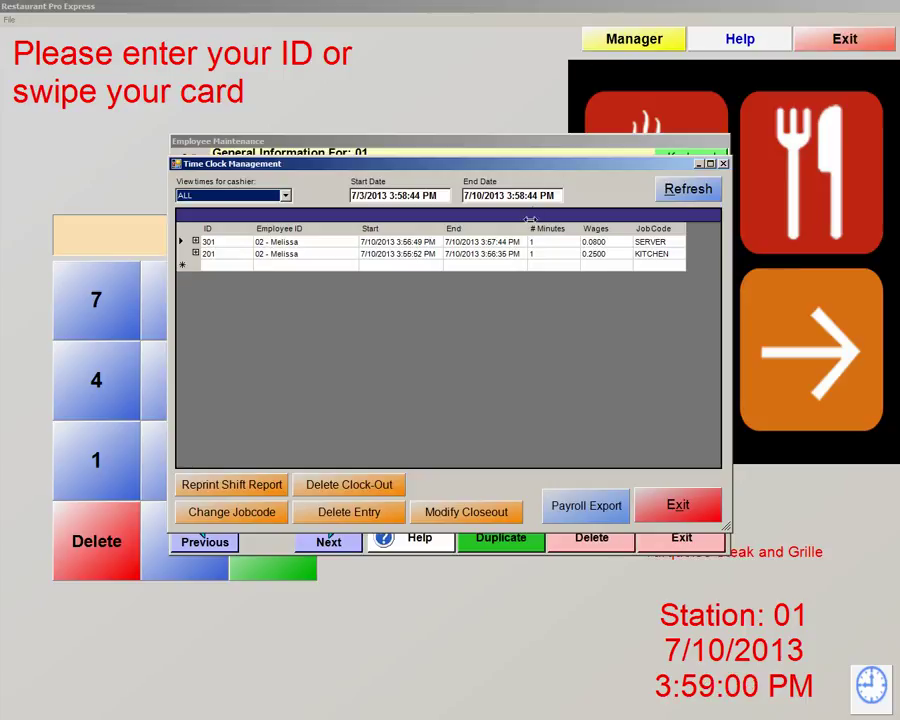
pyautogui.click(400, 242)
pyautogui.click(398, 242)
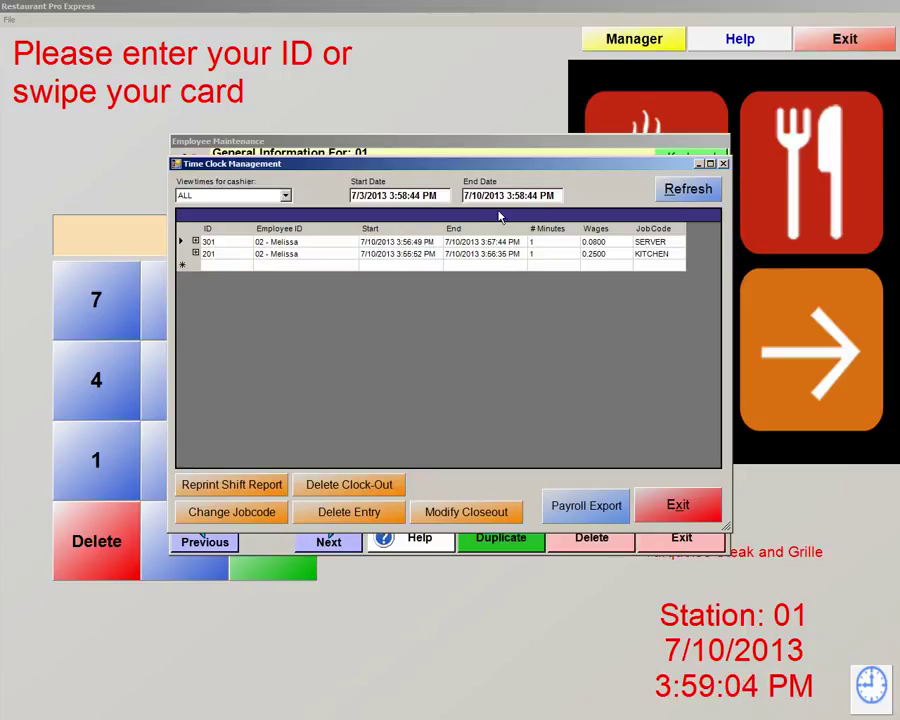
pyautogui.press('BackSpace')
pyautogui.write('1')
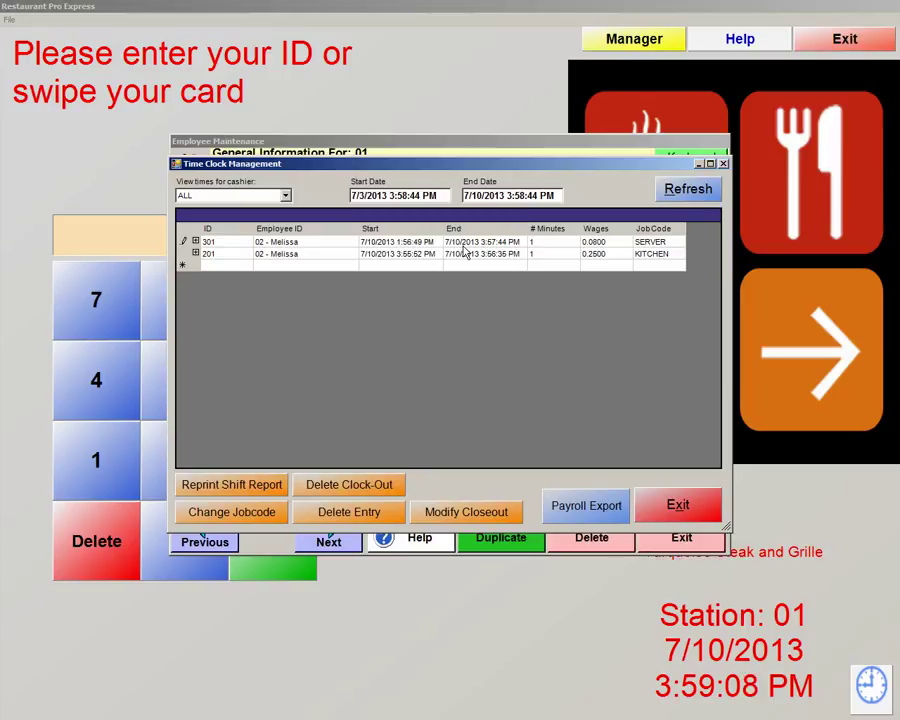
pyautogui.click(462, 242)
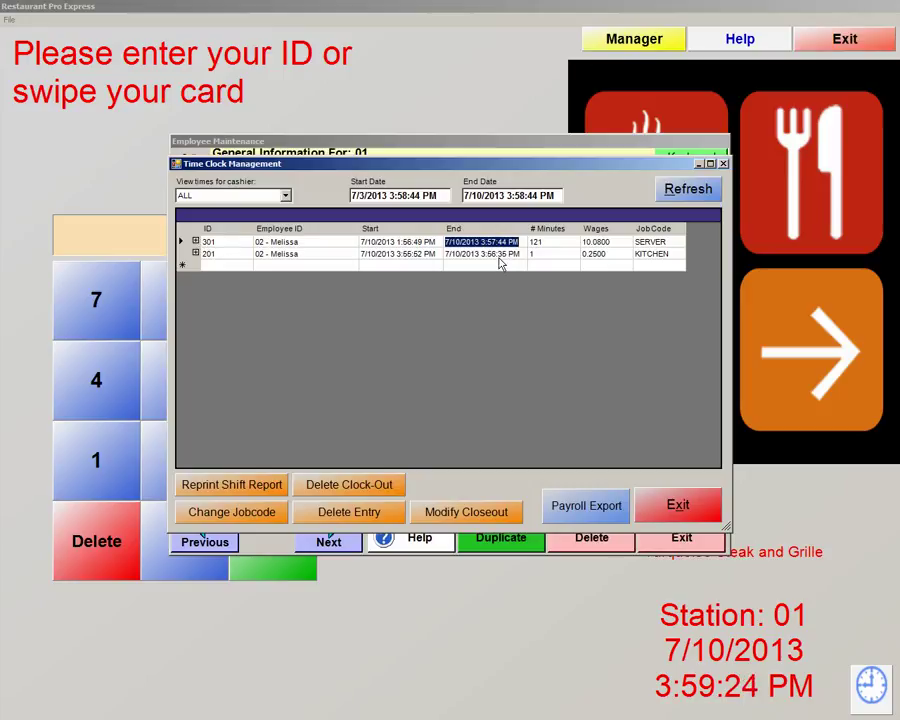
pyautogui.click(699, 507)
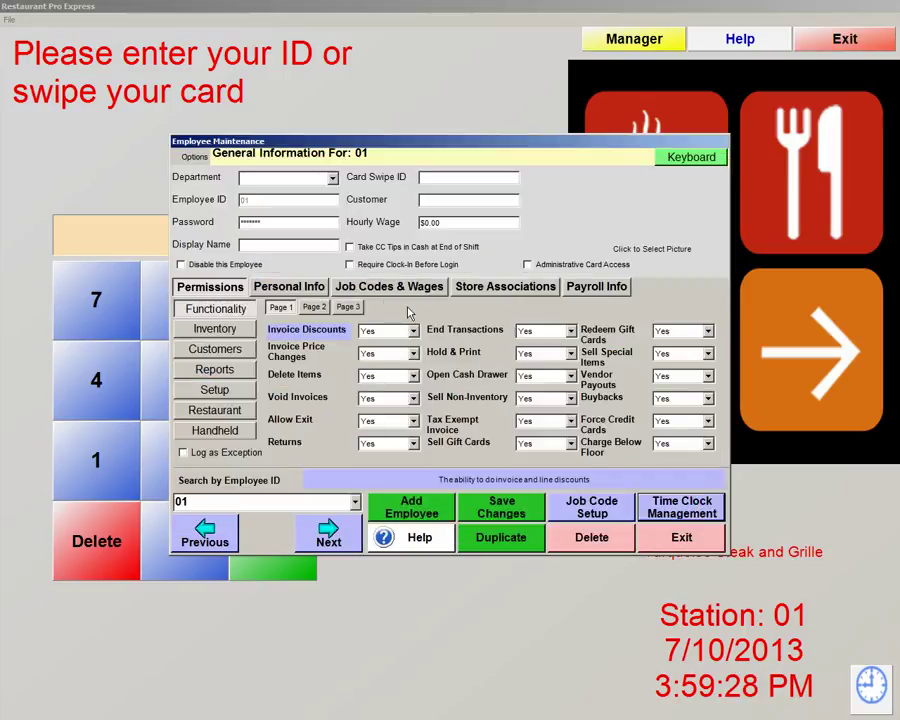
pyautogui.click(484, 290)
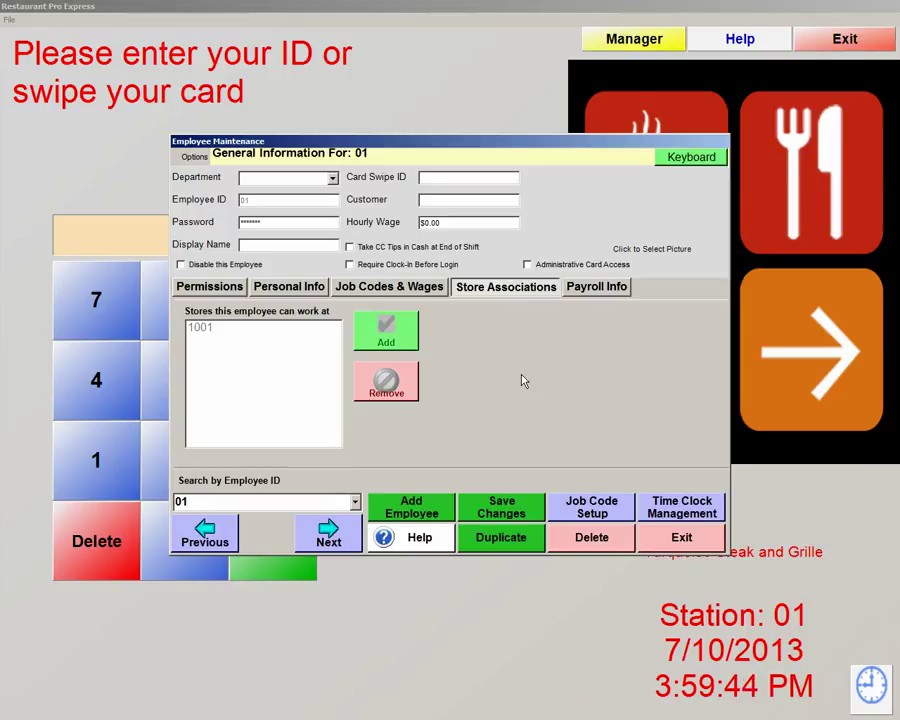
pyautogui.click(598, 289)
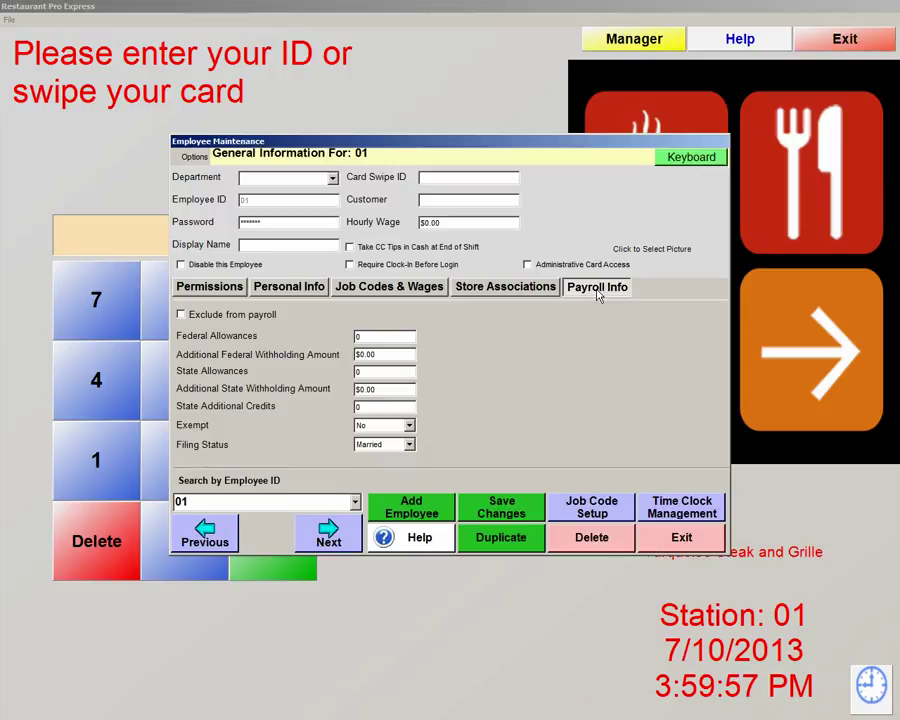
pyautogui.click(677, 510)
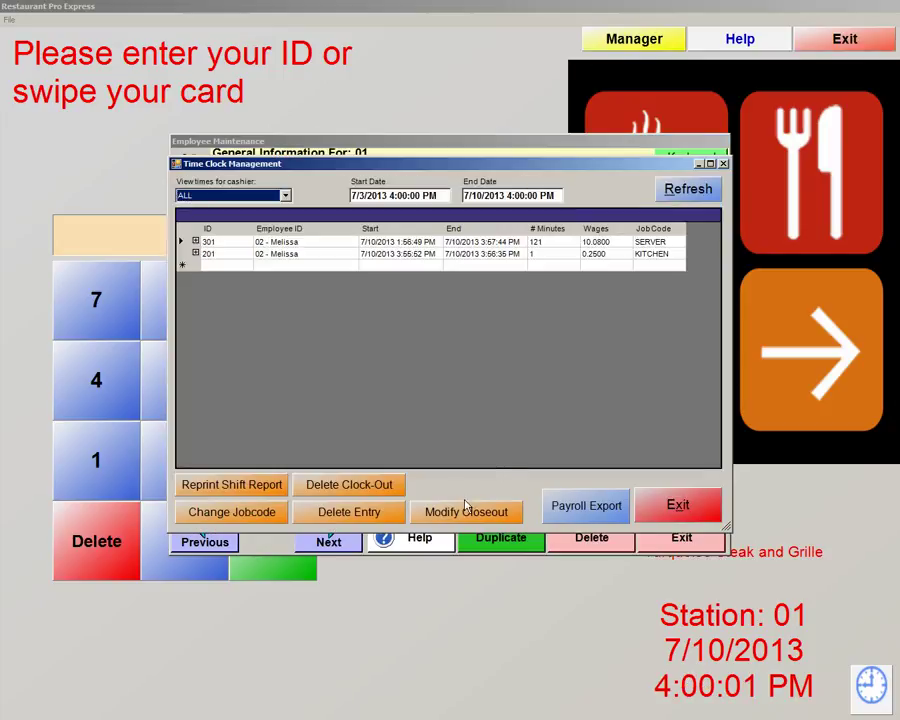
pyautogui.click(572, 520)
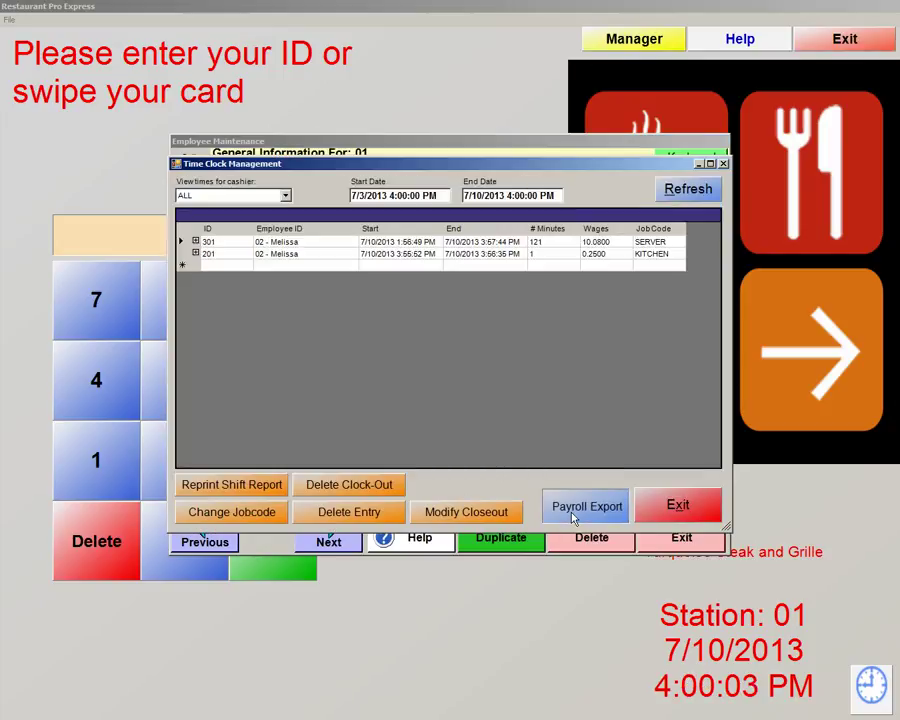
pyautogui.click(573, 517)
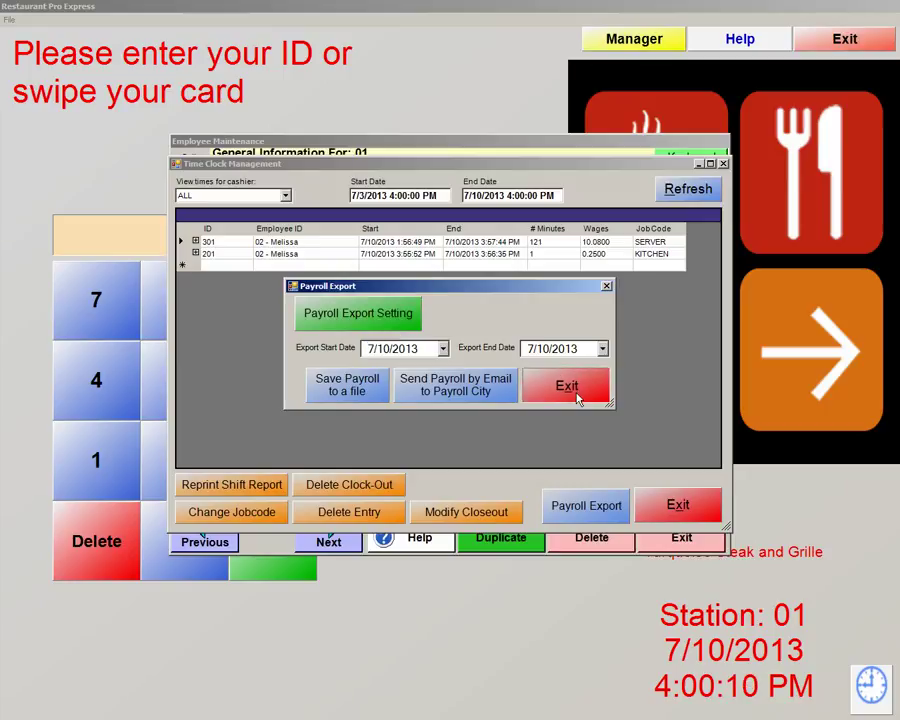
pyautogui.click(577, 390)
pyautogui.click(680, 506)
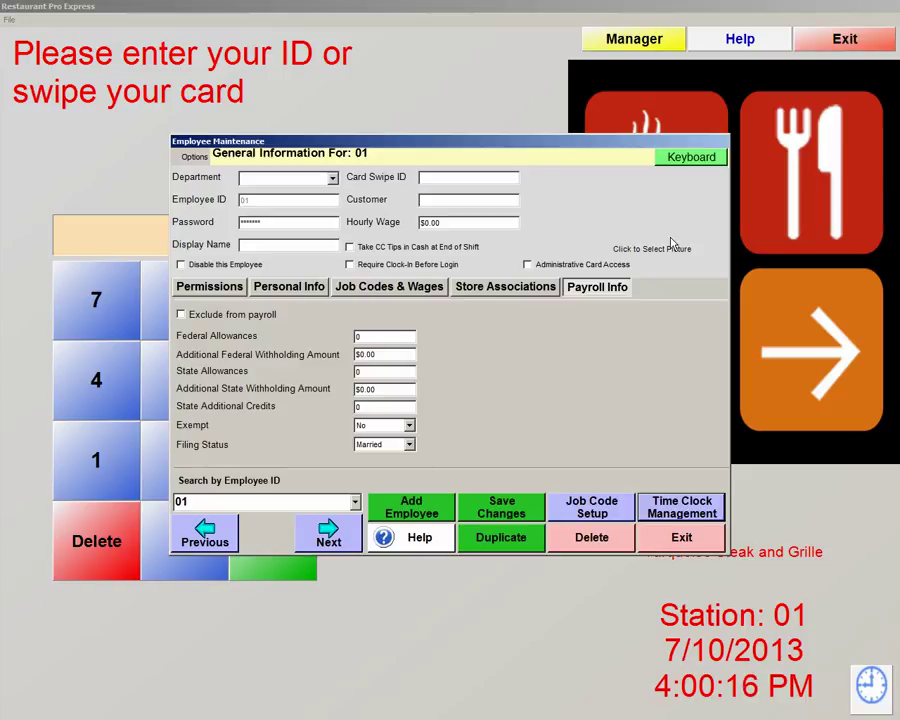
pyautogui.click(617, 216)
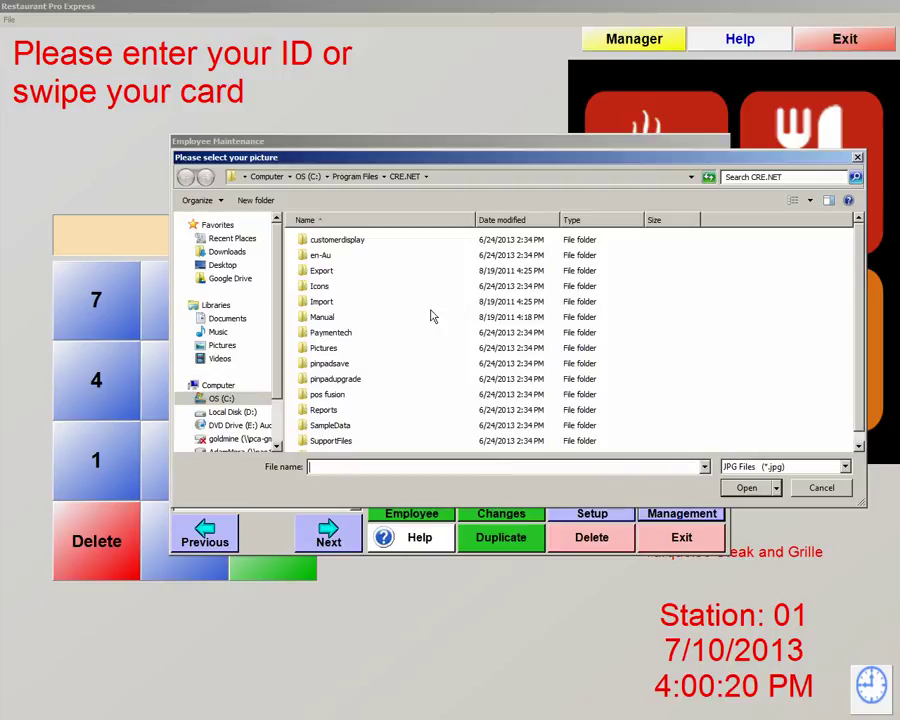
pyautogui.click(822, 488)
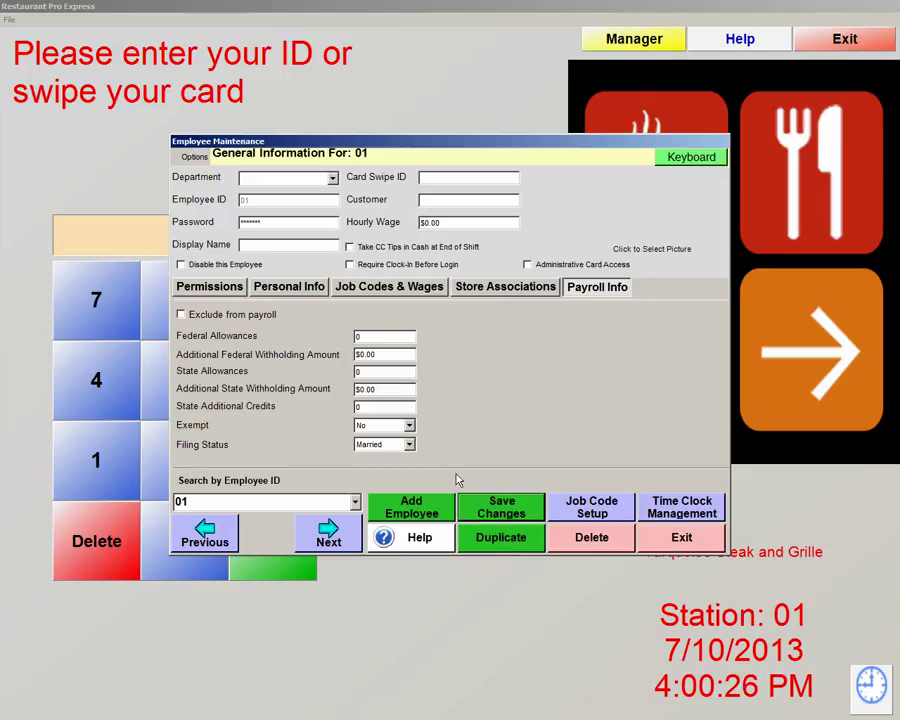
pyautogui.moveTo(518, 149); pyautogui.dragTo(522, 72)
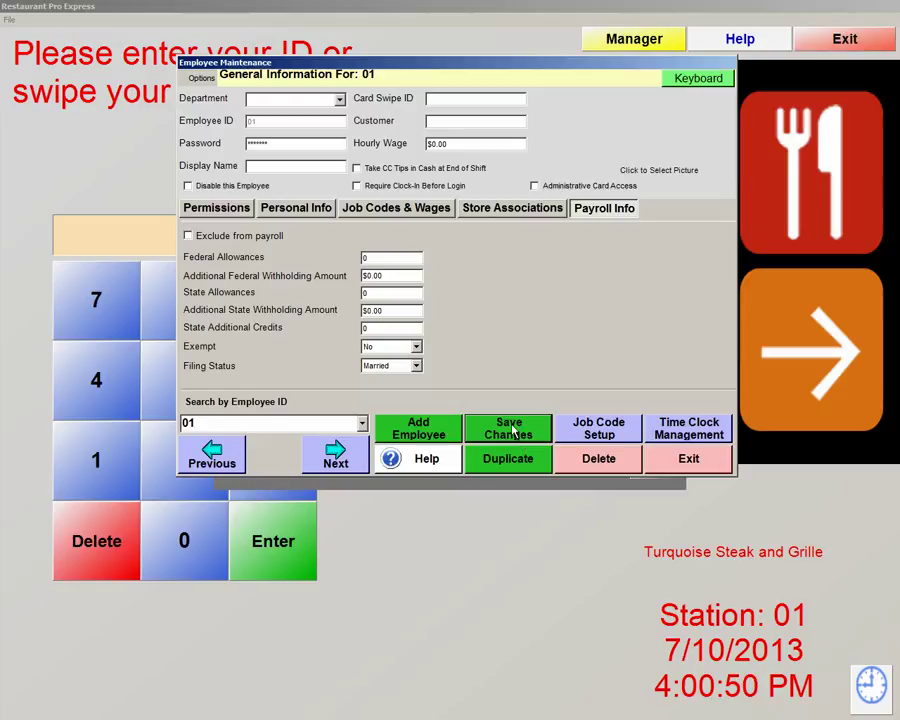
# - Leave Employee Maintenance and launch the Labor Scheduler from Tools
pyautogui.click(709, 459)
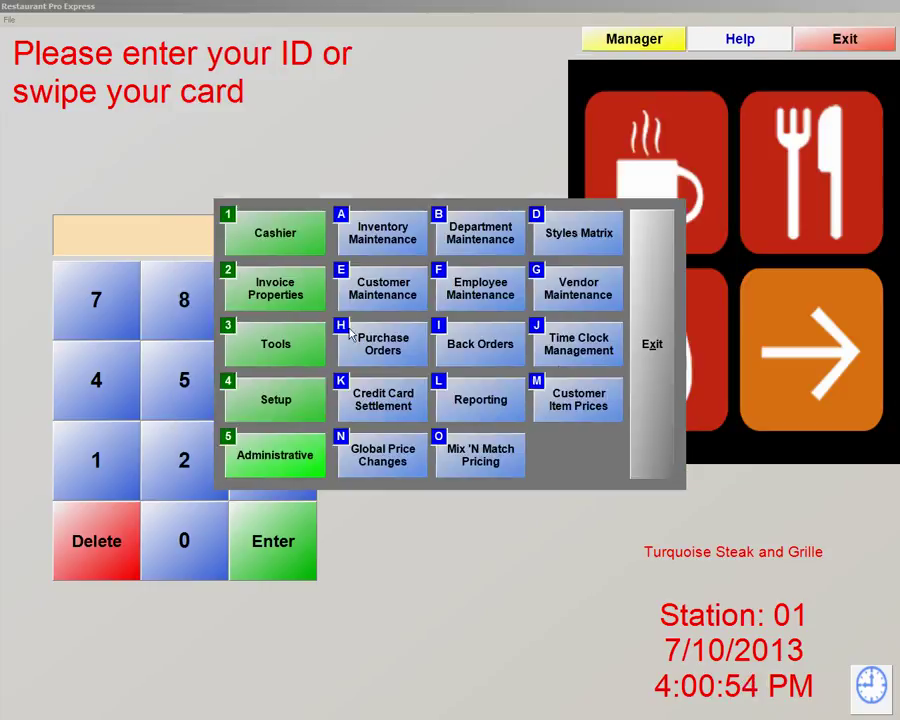
pyautogui.click(274, 348)
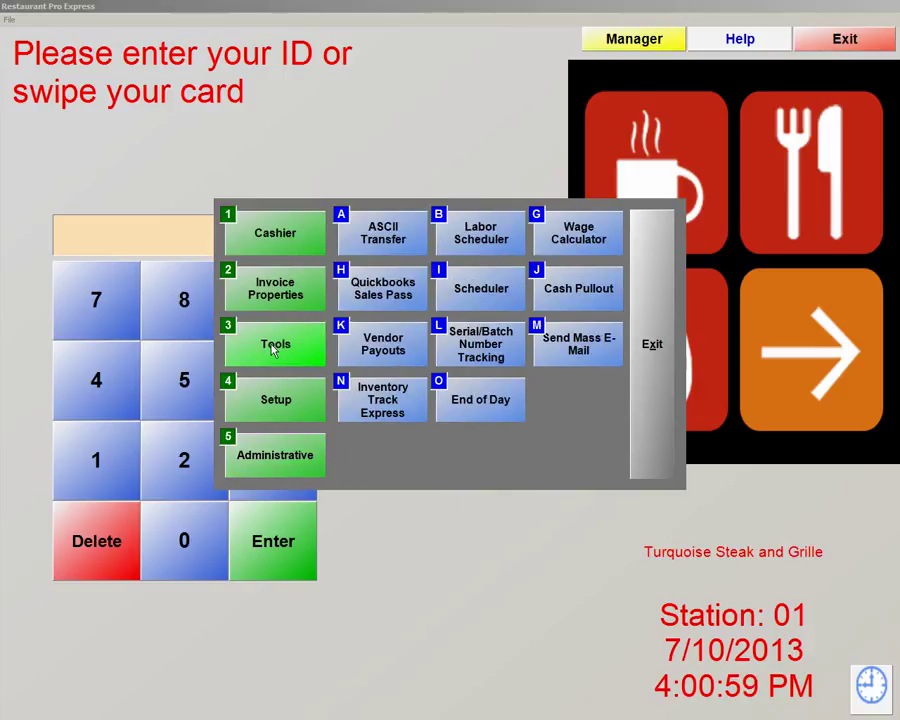
pyautogui.click(485, 232)
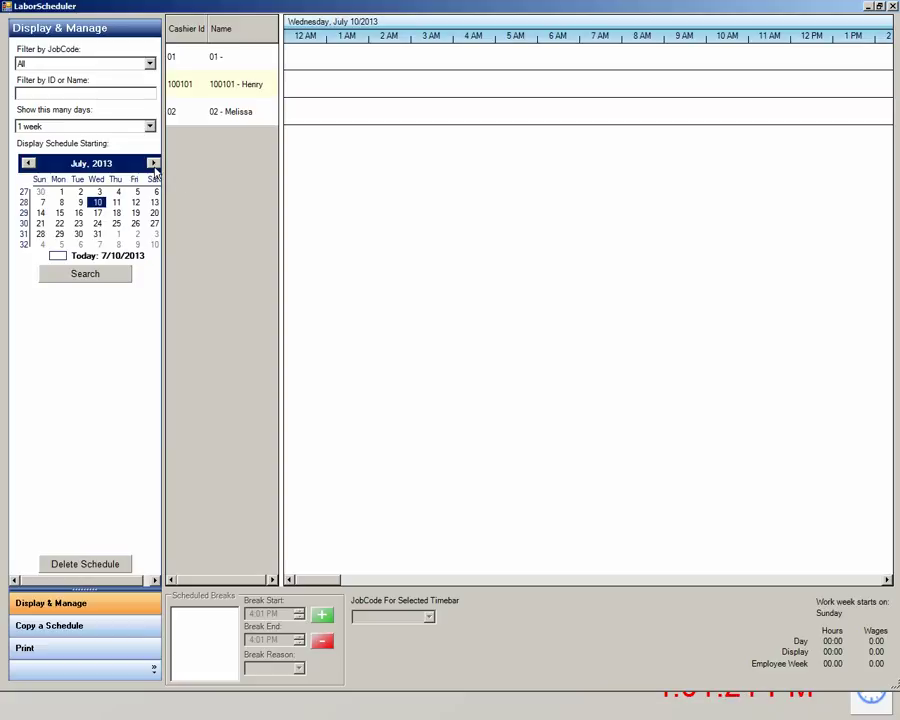
# - Keep the job code filter on All and select the last listed employee's row
pyautogui.click(150, 65)
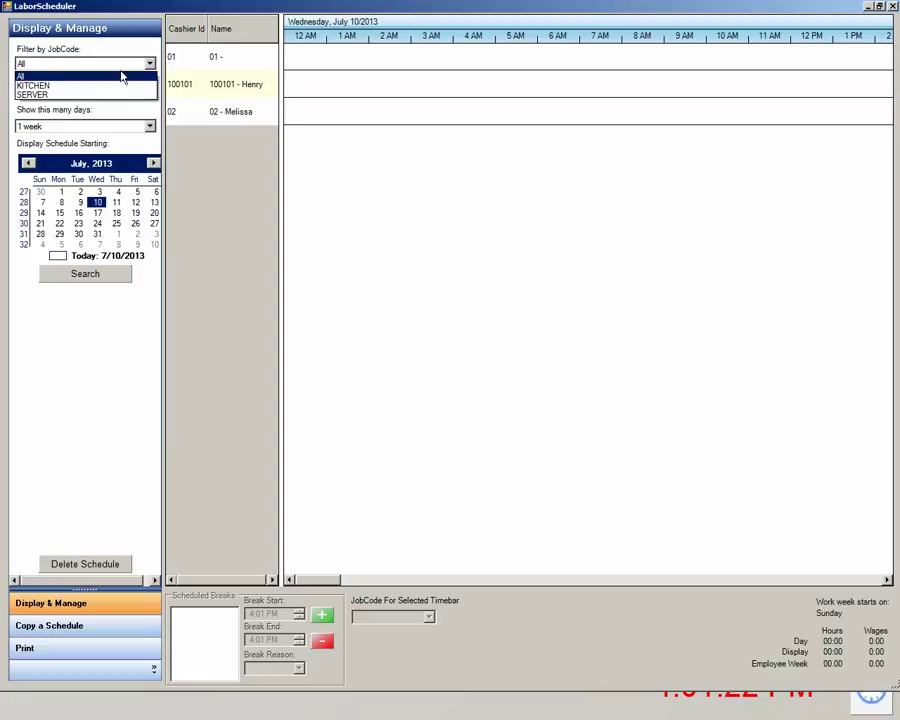
pyautogui.click(20, 77)
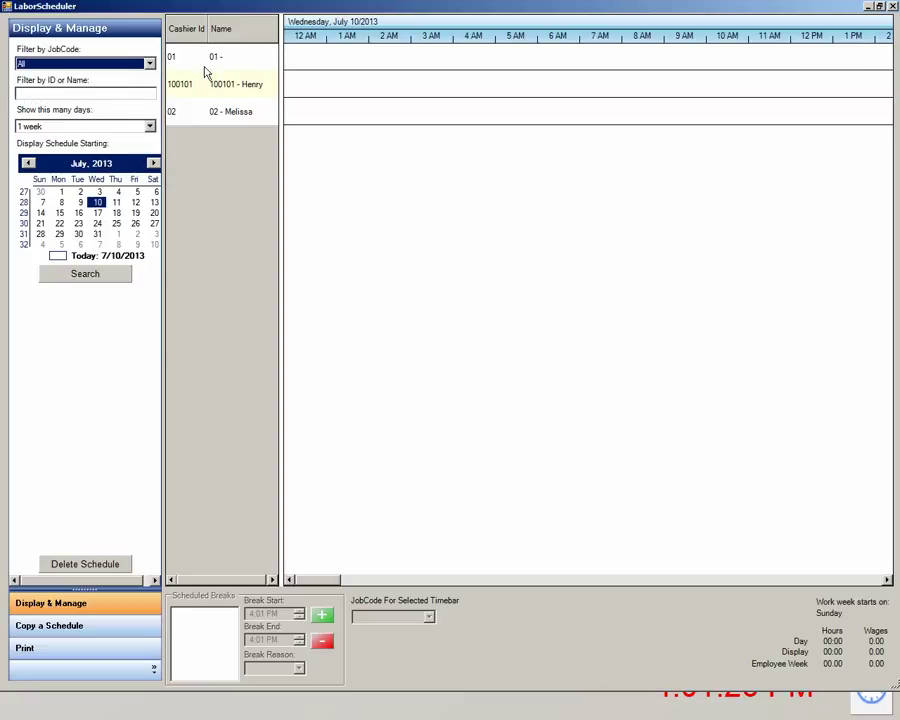
pyautogui.click(212, 120)
pyautogui.click(211, 119)
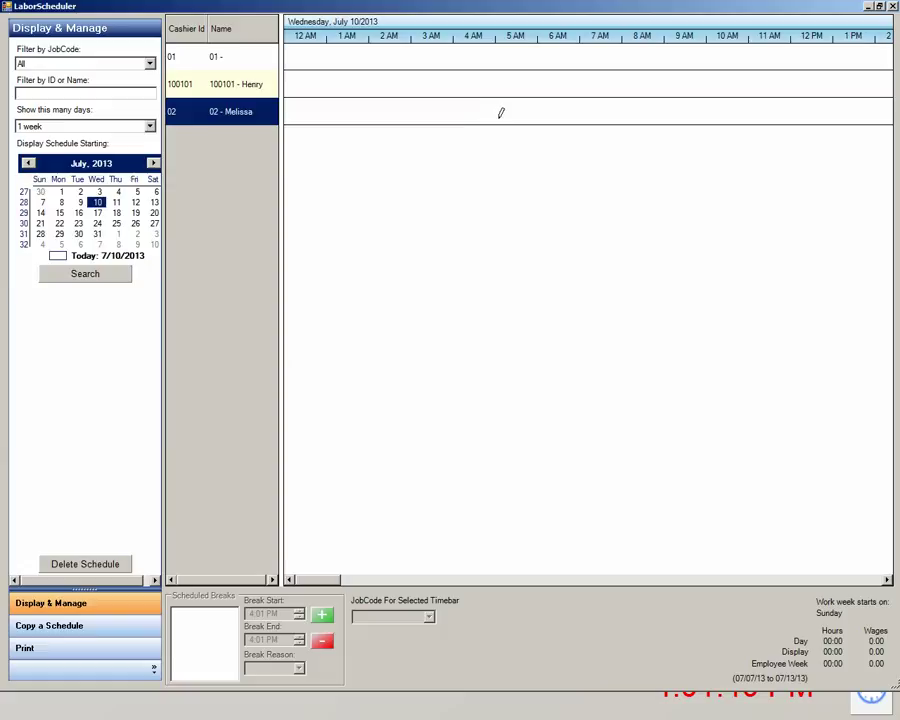
# - Draw a 5:00 AM–1:00 PM shift for employee 02 on July 10 and save it, totalling 8 hours
pyautogui.moveTo(498, 119); pyautogui.dragTo(554, 119)
pyautogui.moveTo(633, 117); pyautogui.dragTo(751, 96)
pyautogui.moveTo(534, 116)
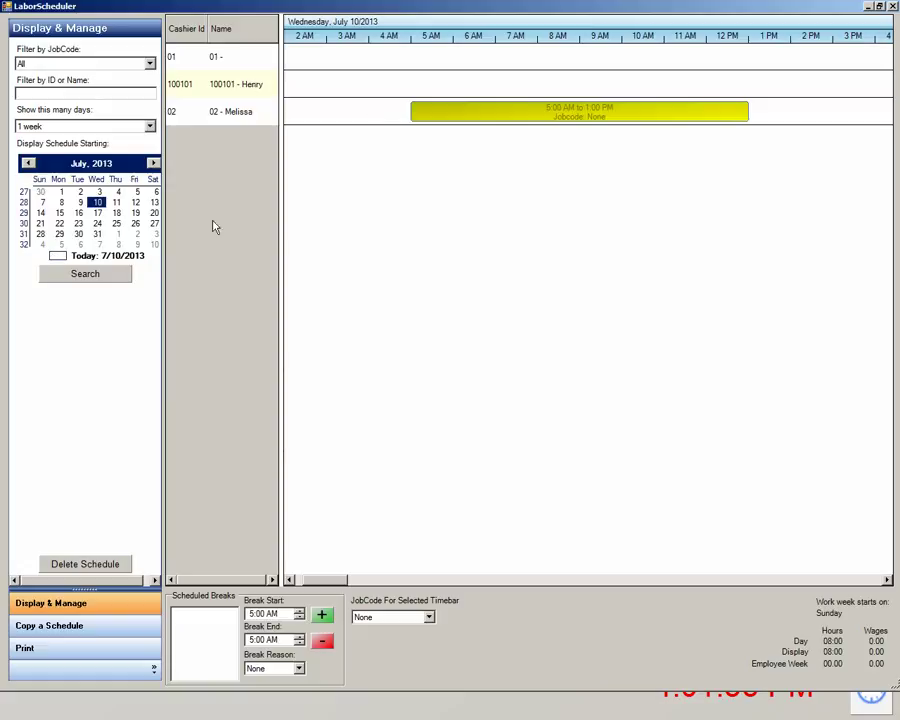
pyautogui.click(85, 275)
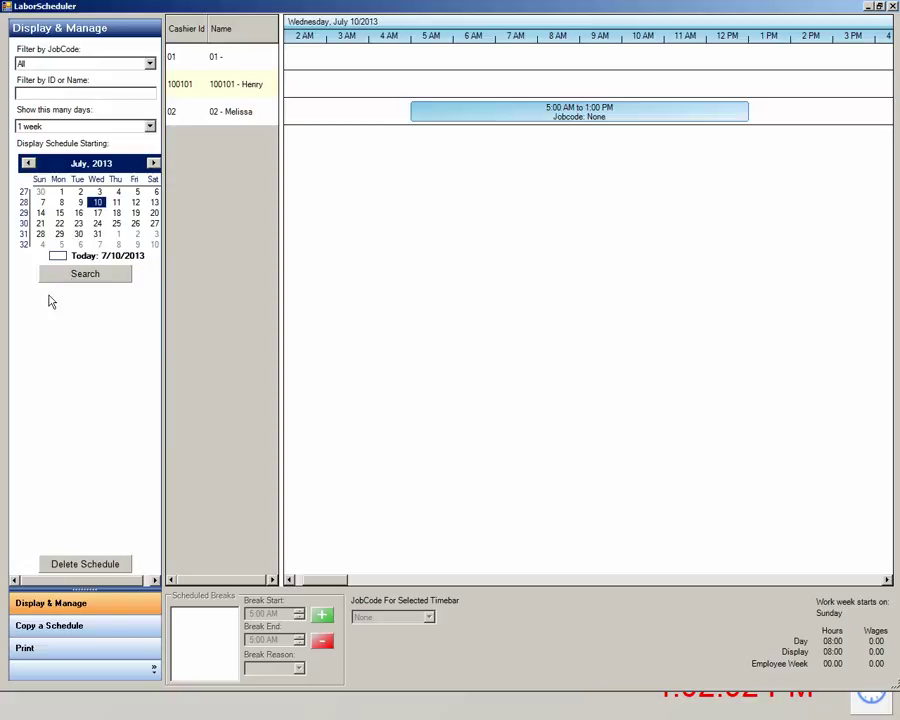
pyautogui.click(239, 115)
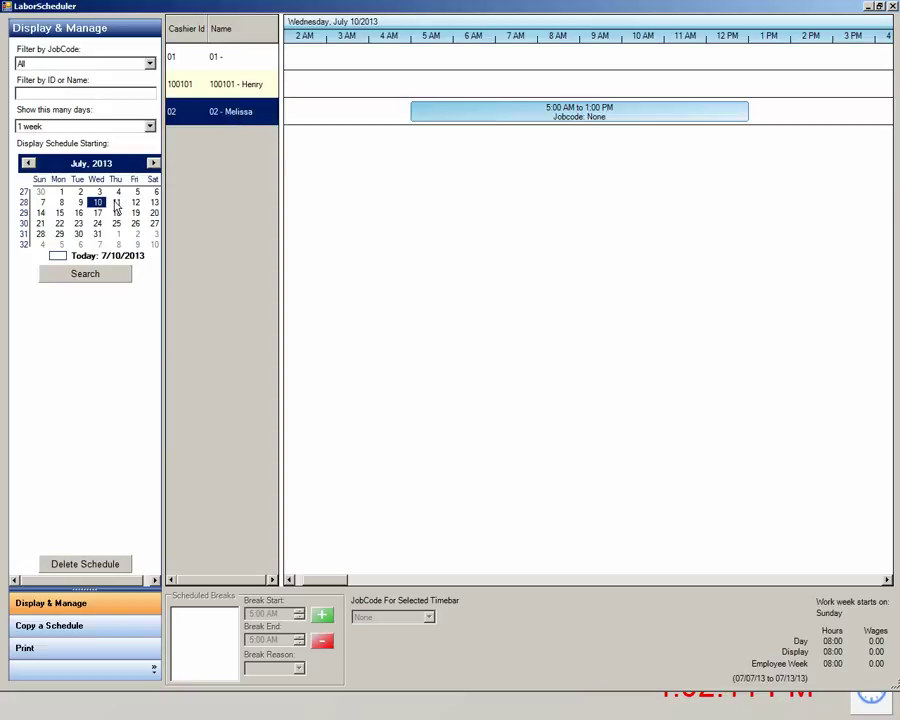
# - Add a 5:00 AM–1:00 PM shift for employee 02 on Thursday, July 11, and save it
pyautogui.click(115, 203)
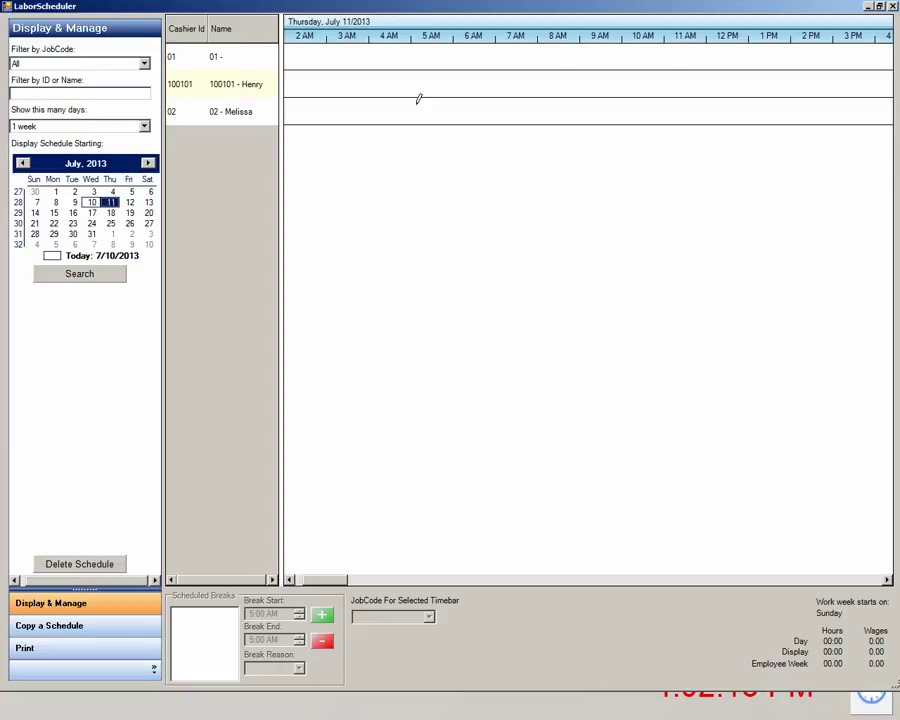
pyautogui.moveTo(414, 114); pyautogui.dragTo(751, 116)
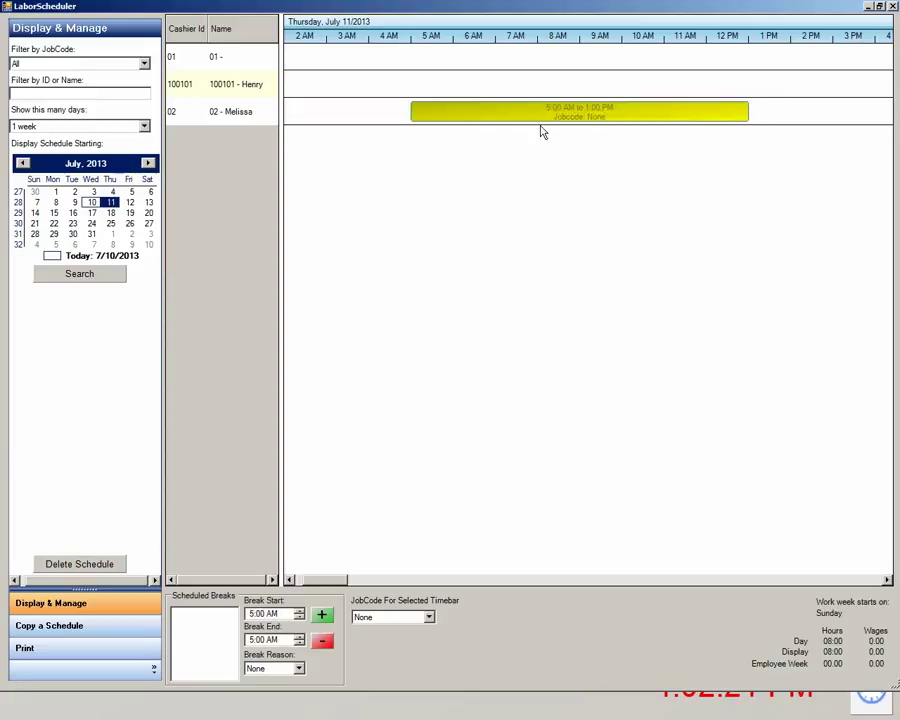
pyautogui.click(76, 276)
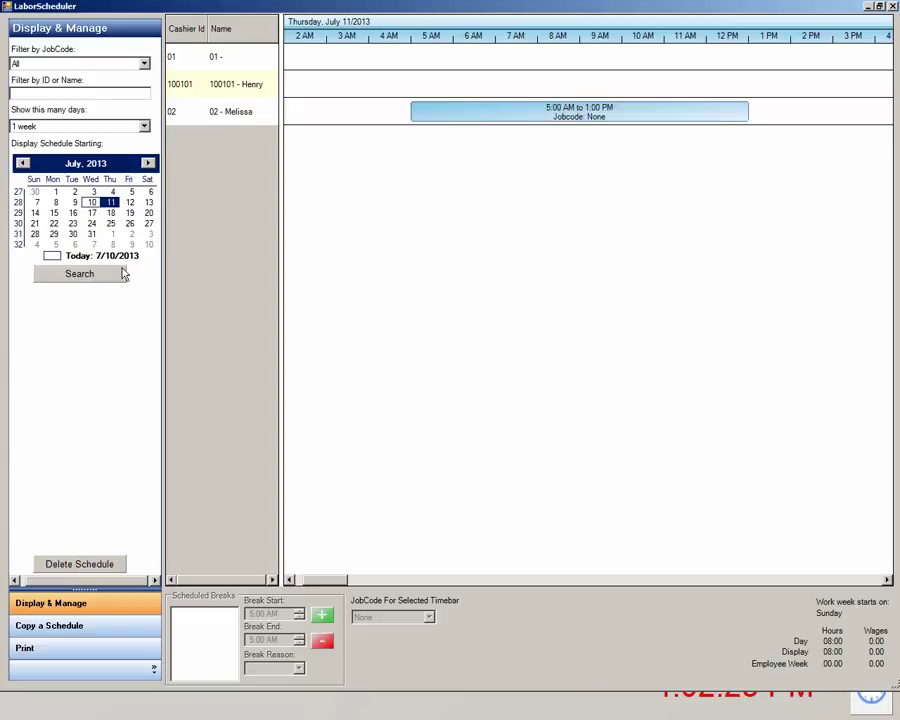
# - Review the schedule for July 9, 10 and 11, then select the July 10 shift
pyautogui.click(90, 208)
pyautogui.click(82, 204)
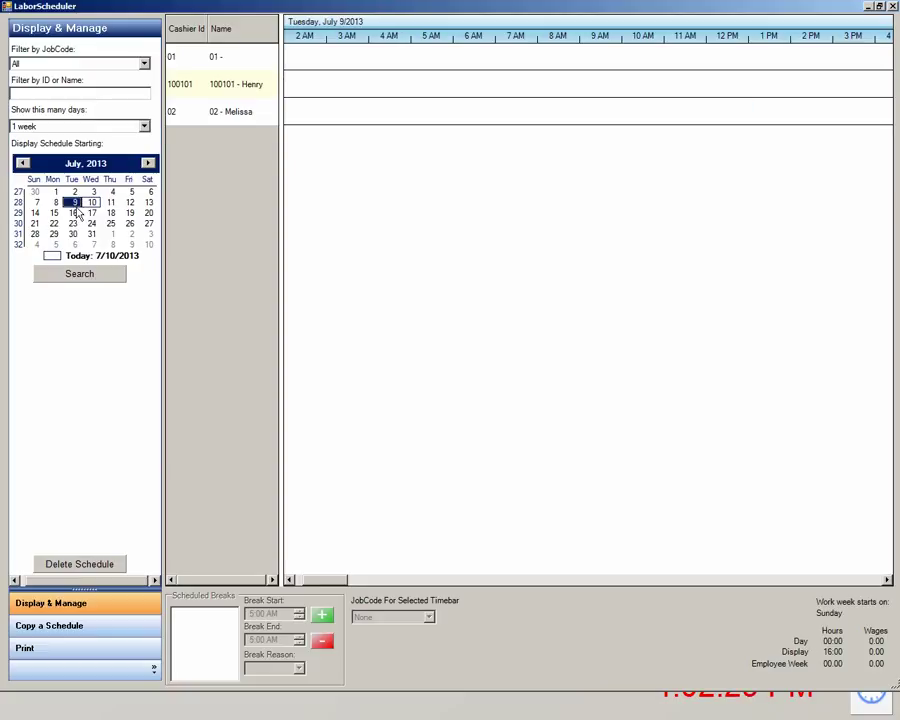
pyautogui.click(91, 202)
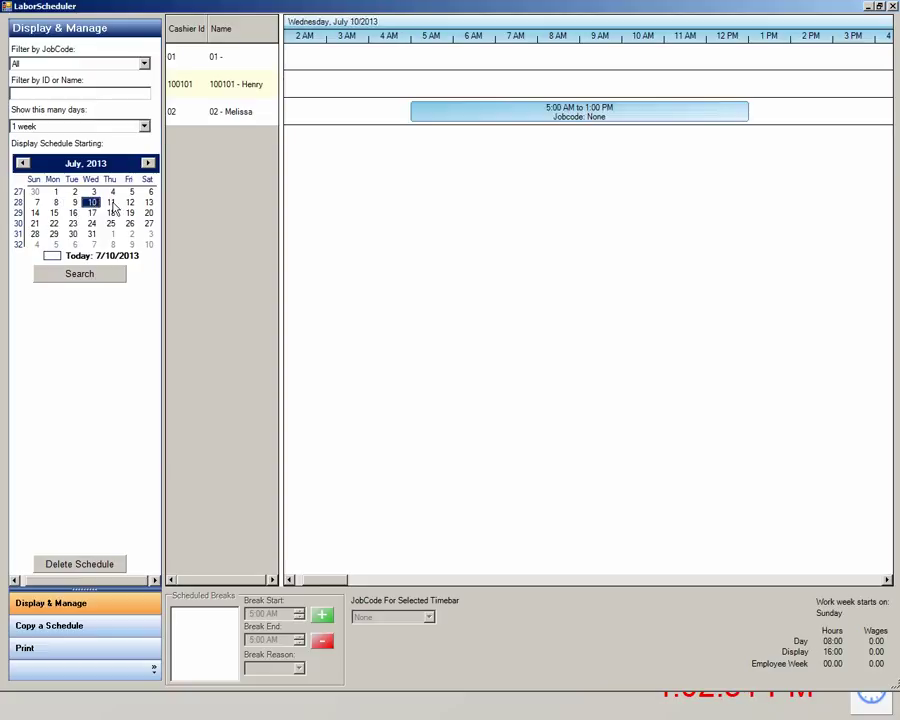
pyautogui.click(112, 203)
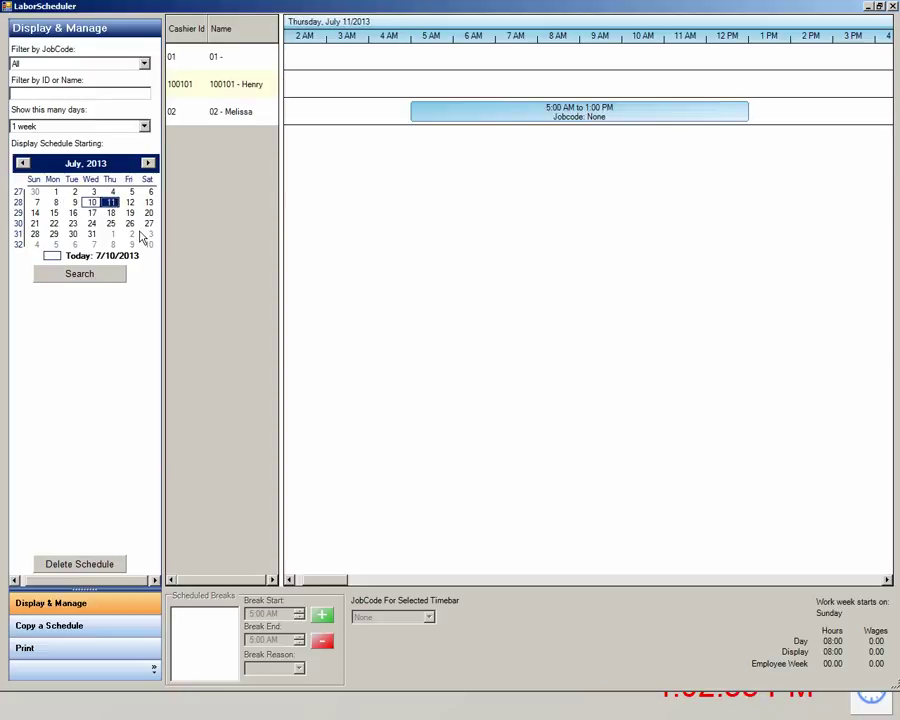
pyautogui.click(93, 203)
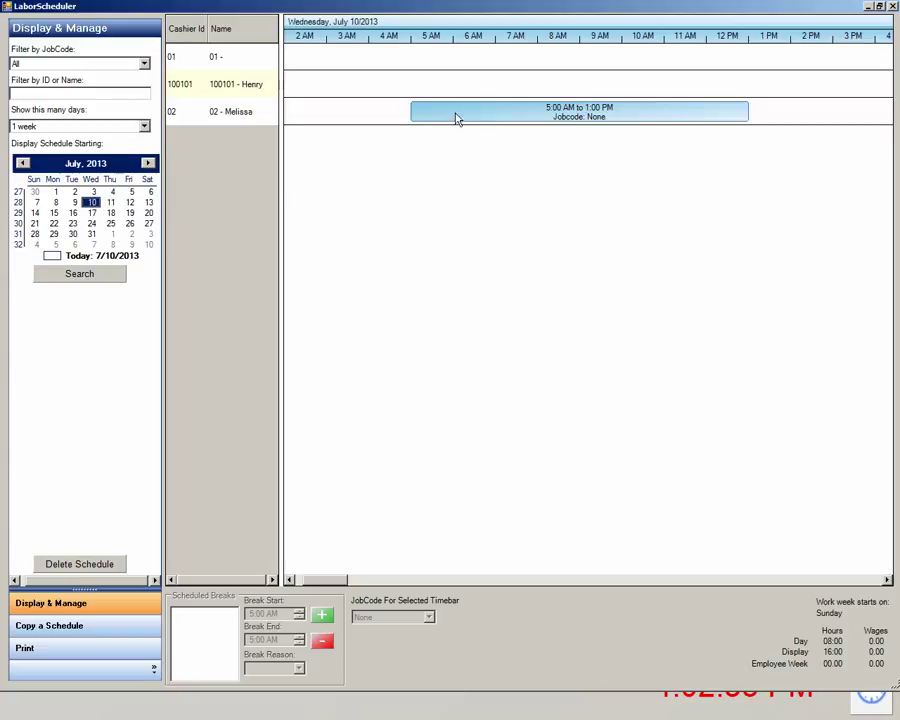
pyautogui.click(525, 120)
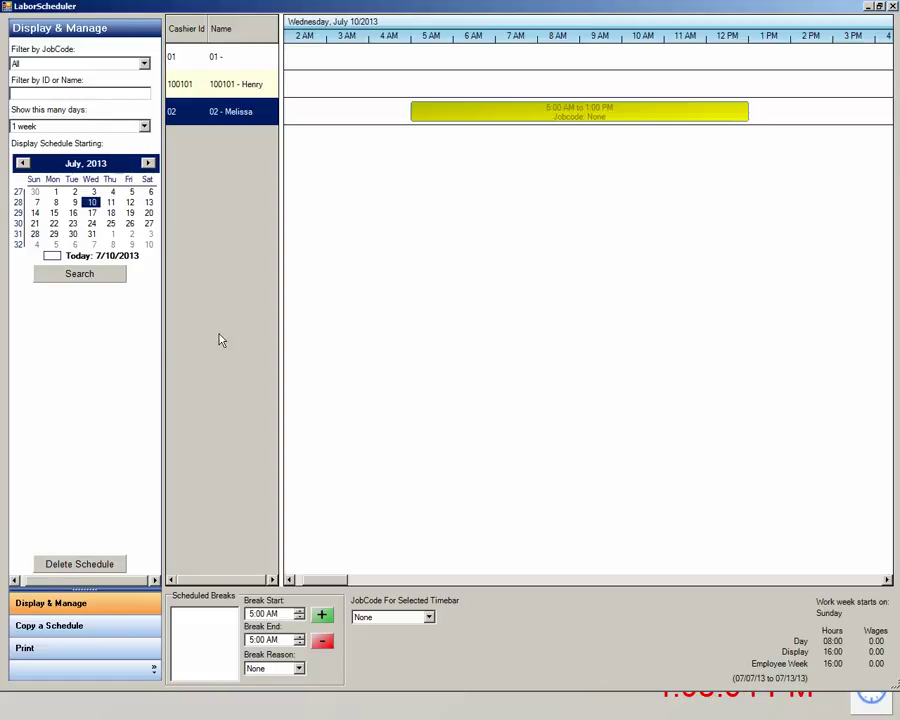
# - Close the Labor Scheduler and open the Setup Screen on its Account Control tab
pyautogui.click(893, 7)
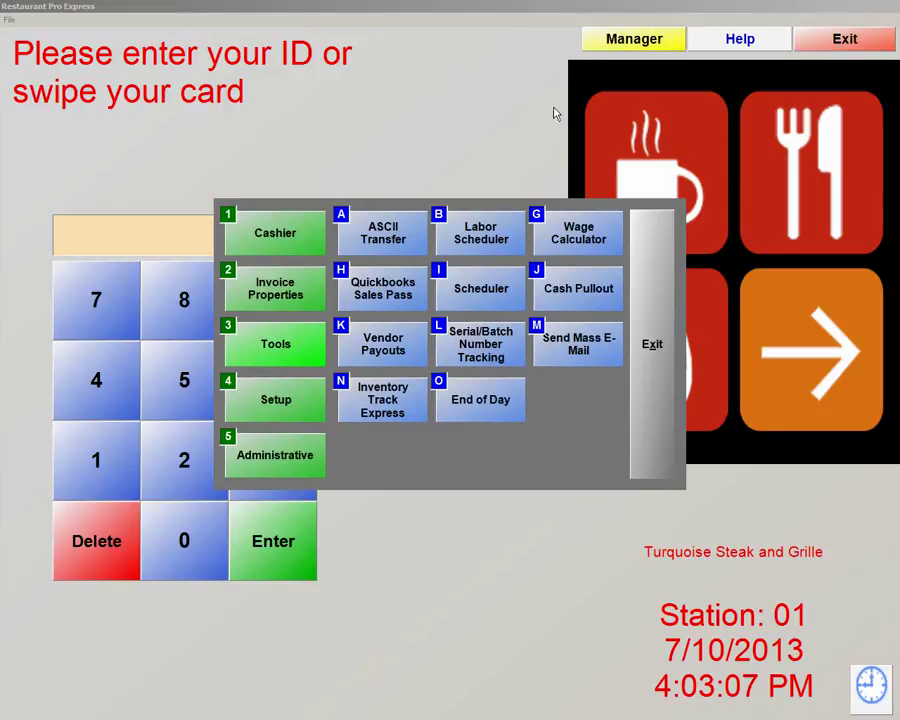
pyautogui.click(268, 404)
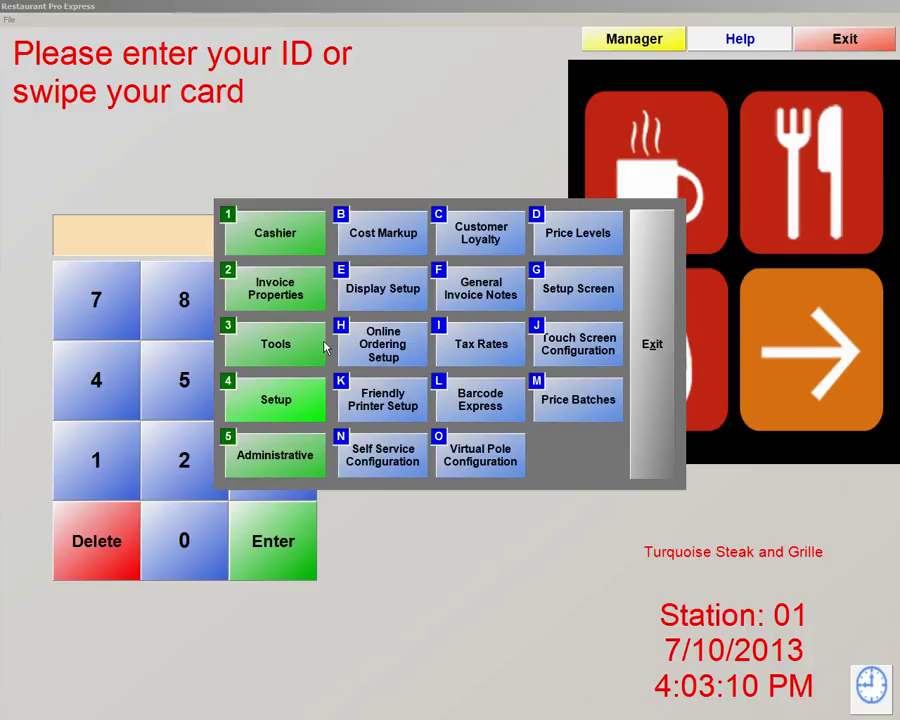
pyautogui.click(568, 290)
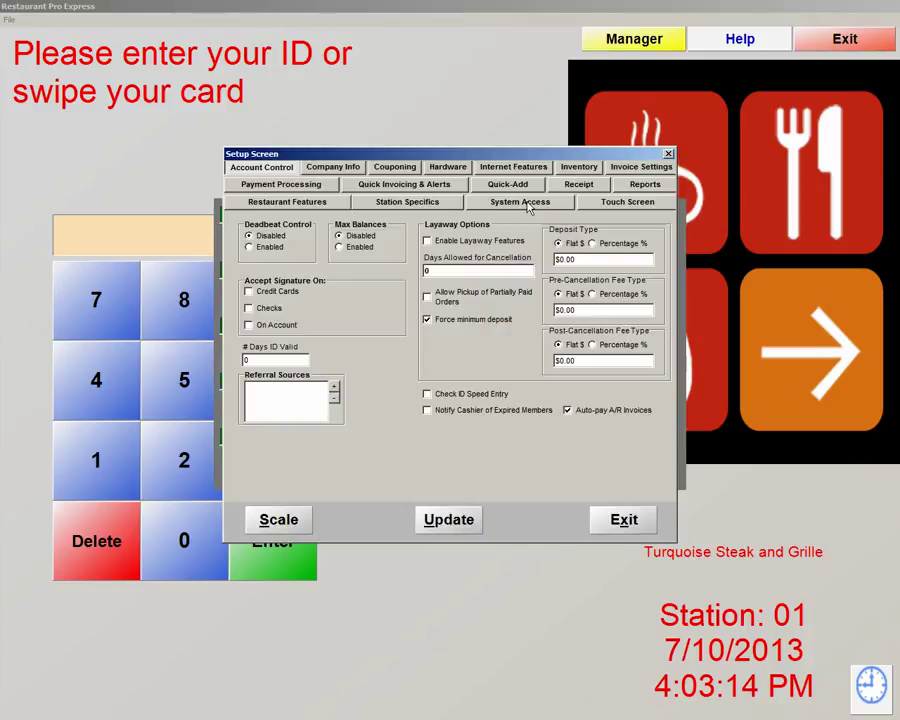
# - In System Access › Labor Schedule Settings, leave Enforce Labor Scheduler and Use Punctuality unchecked
pyautogui.click(514, 203)
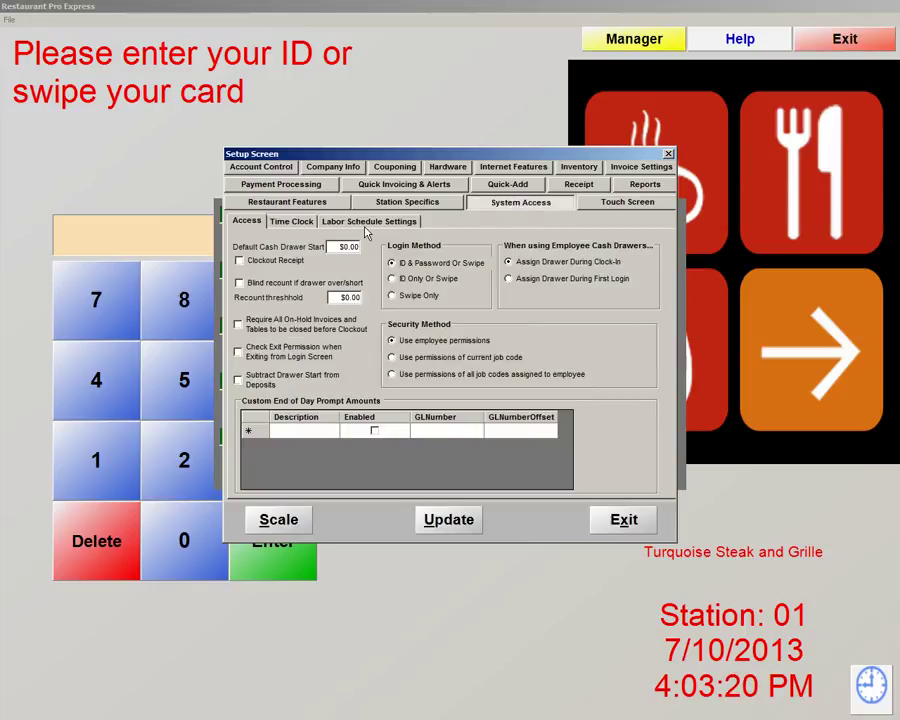
pyautogui.click(365, 224)
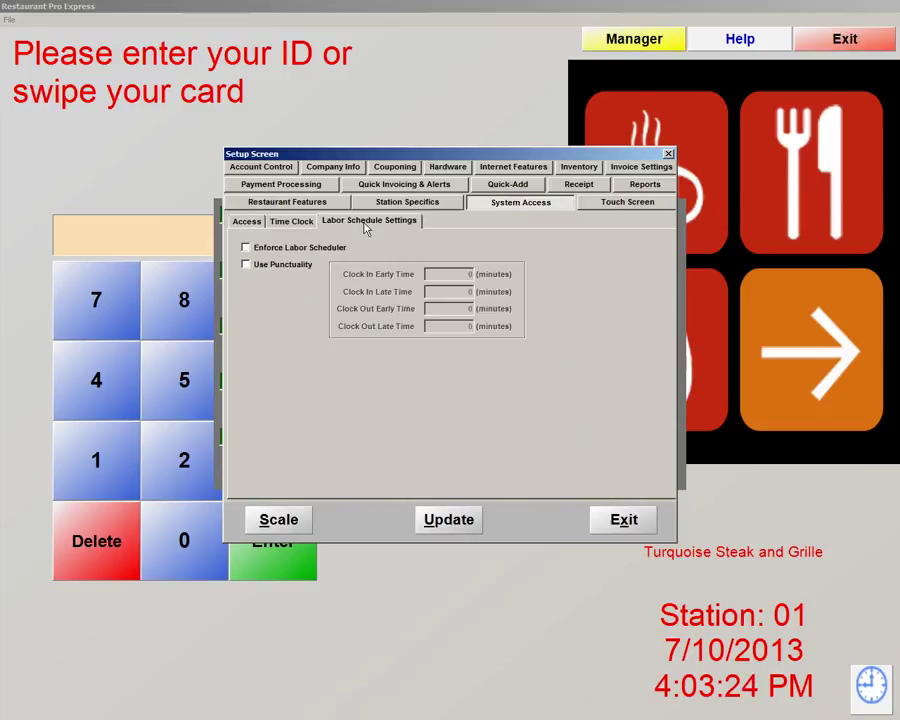
pyautogui.click(245, 248)
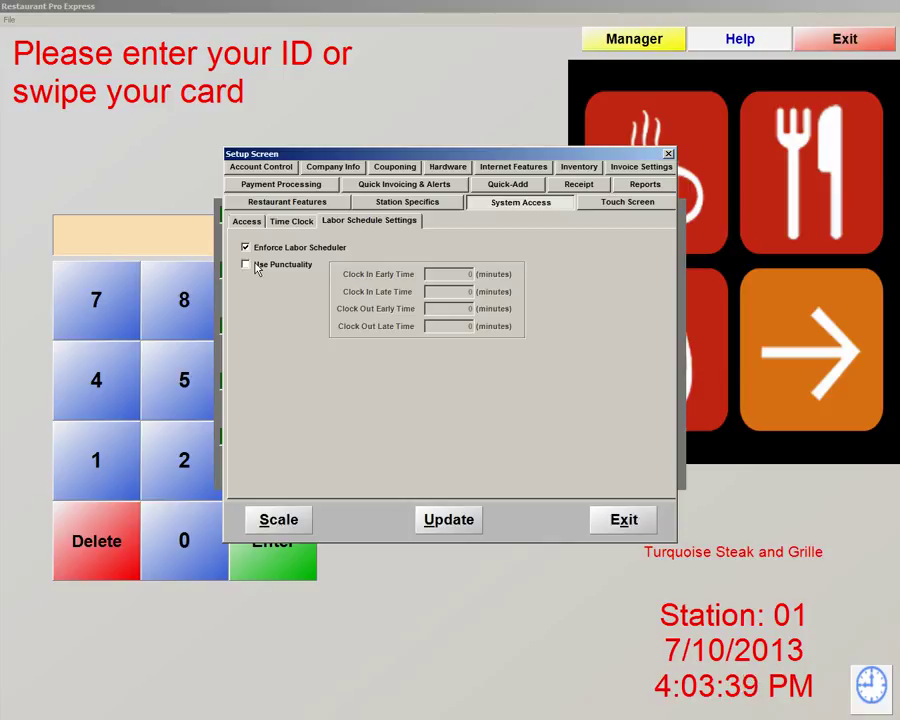
pyautogui.click(257, 267)
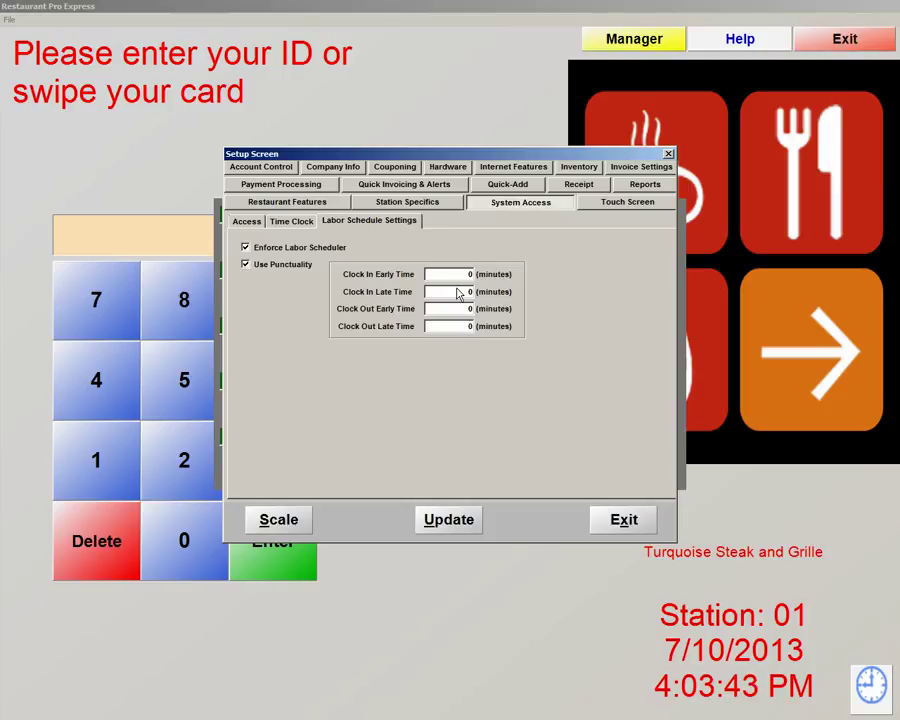
pyautogui.click(246, 248)
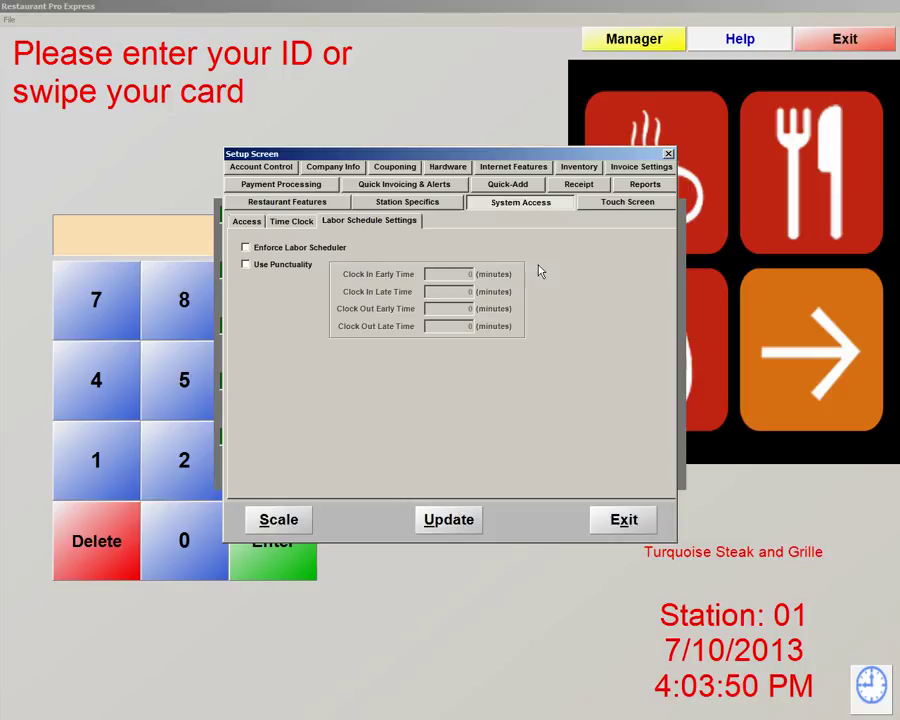
# - Save the labor schedule settings with Update and exit the Setup Screen
pyautogui.click(448, 527)
pyautogui.click(465, 523)
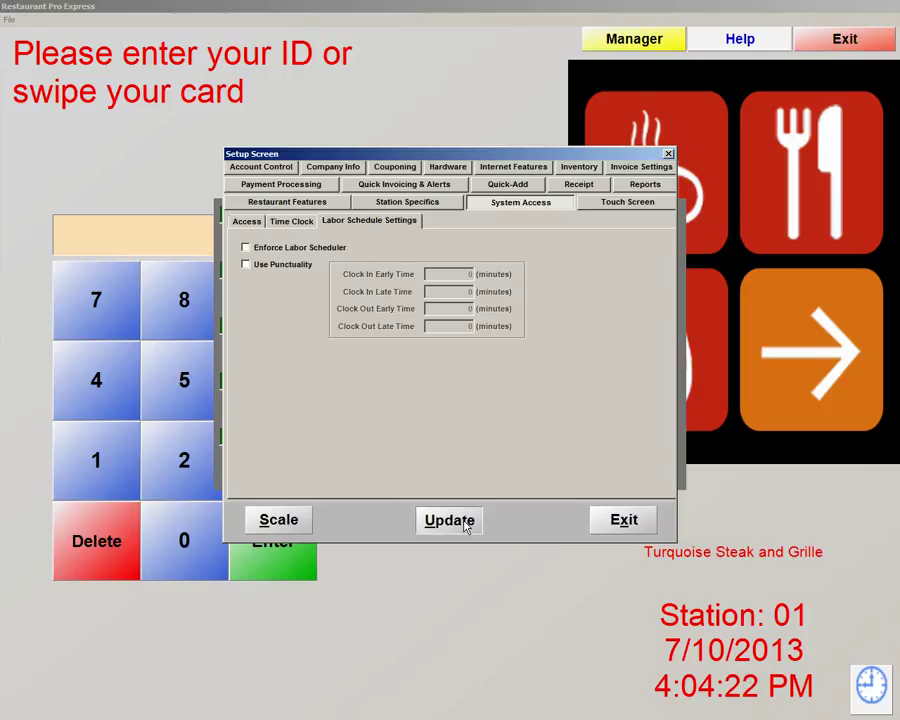
pyautogui.click(465, 527)
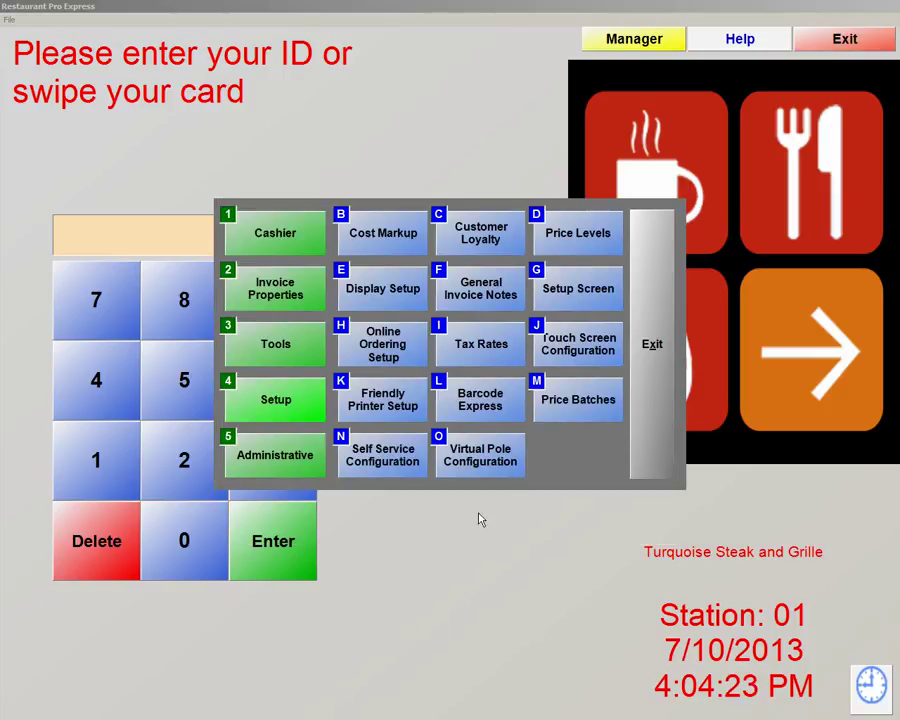
# - Open Reporting and print the Invoice Totals Report for completed invoices (report type 1)
pyautogui.click(272, 471)
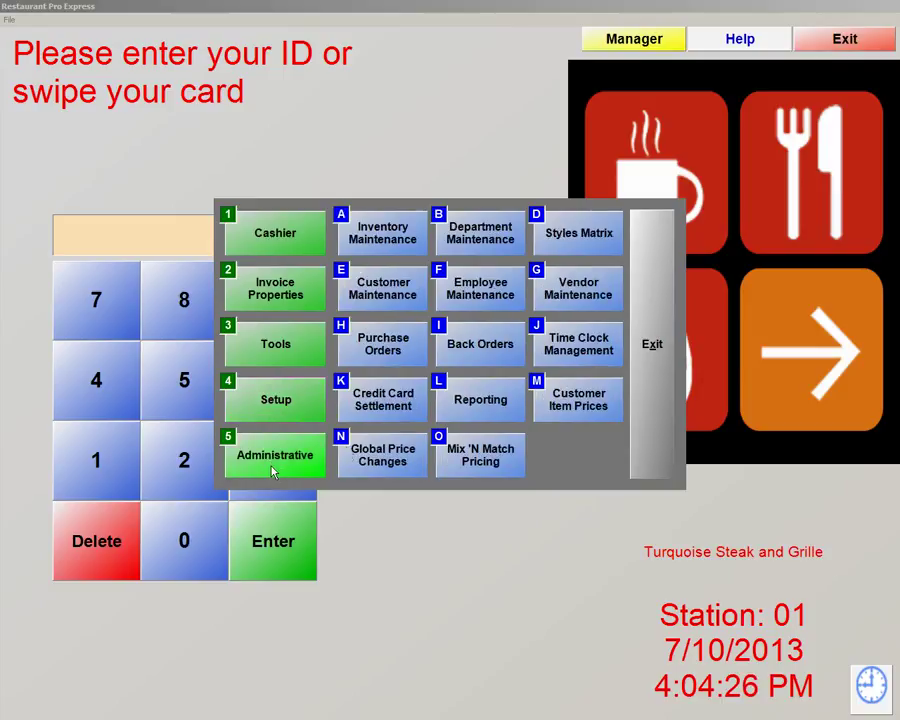
pyautogui.click(473, 406)
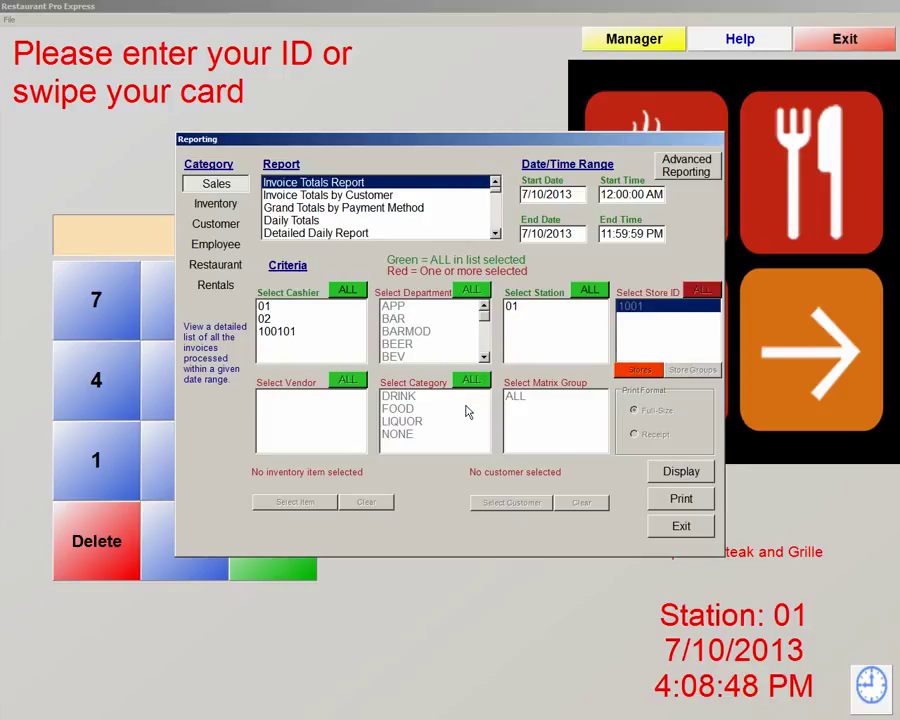
pyautogui.moveTo(446, 142); pyautogui.dragTo(462, 76)
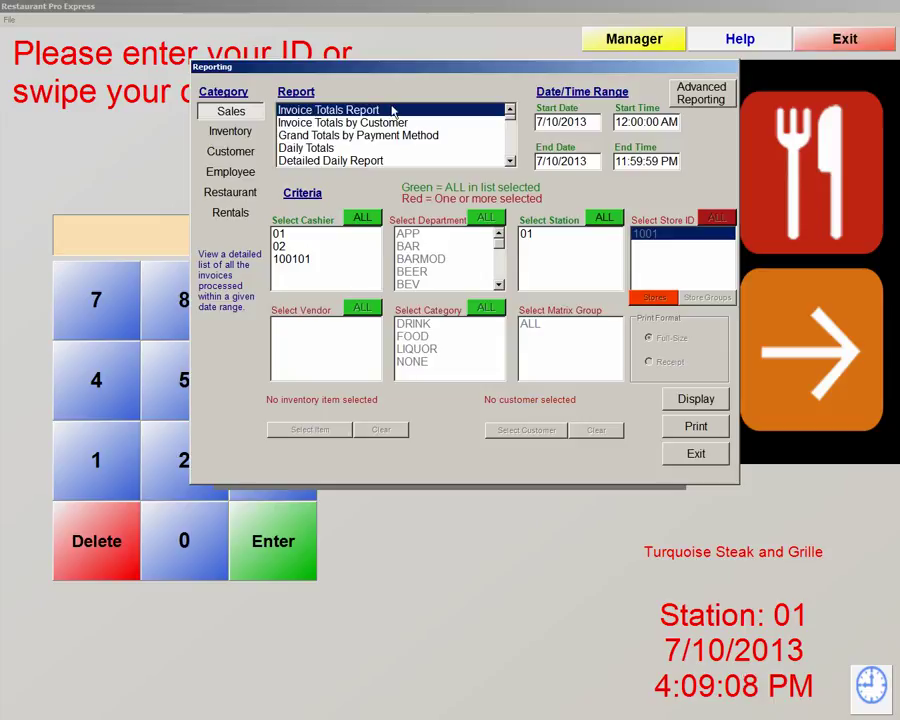
pyautogui.click(698, 425)
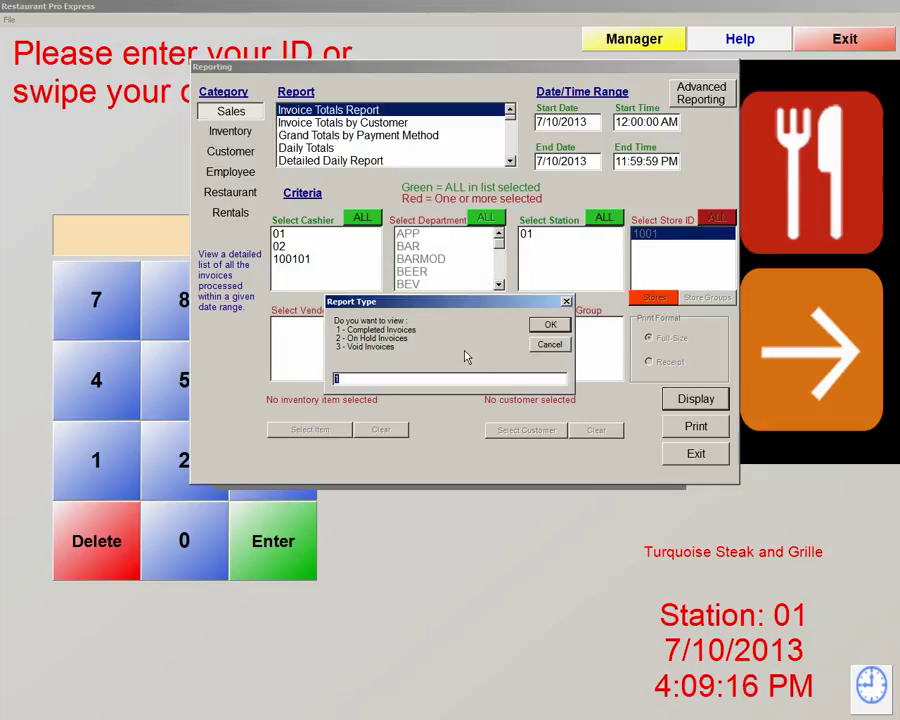
pyautogui.click(548, 330)
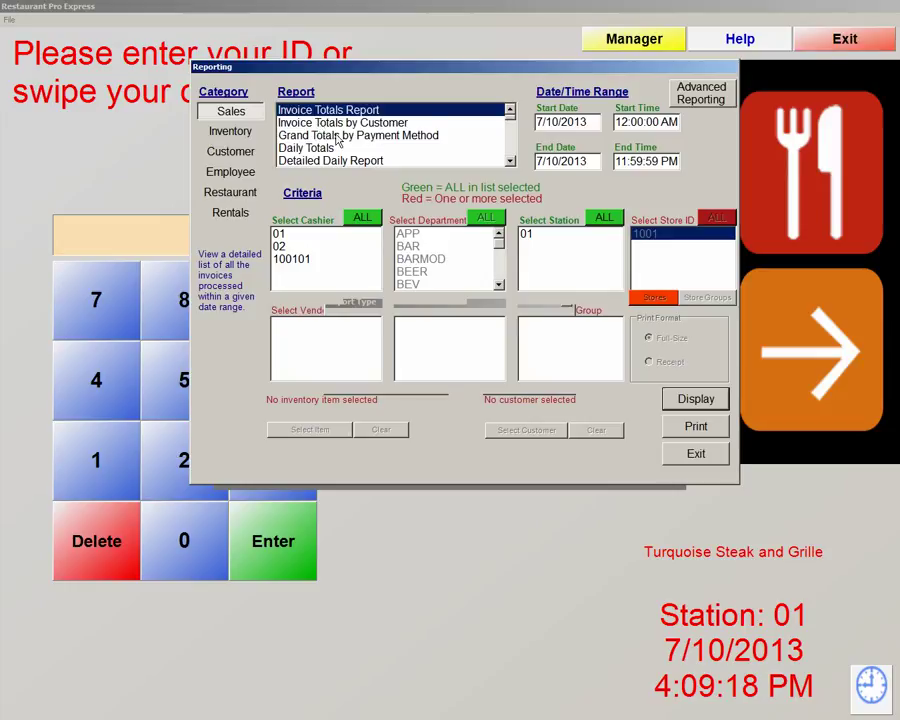
# - Browse Grand Totals by Payment Method and Detailed Daily Report, then reselect Invoice Totals Report
pyautogui.click(337, 137)
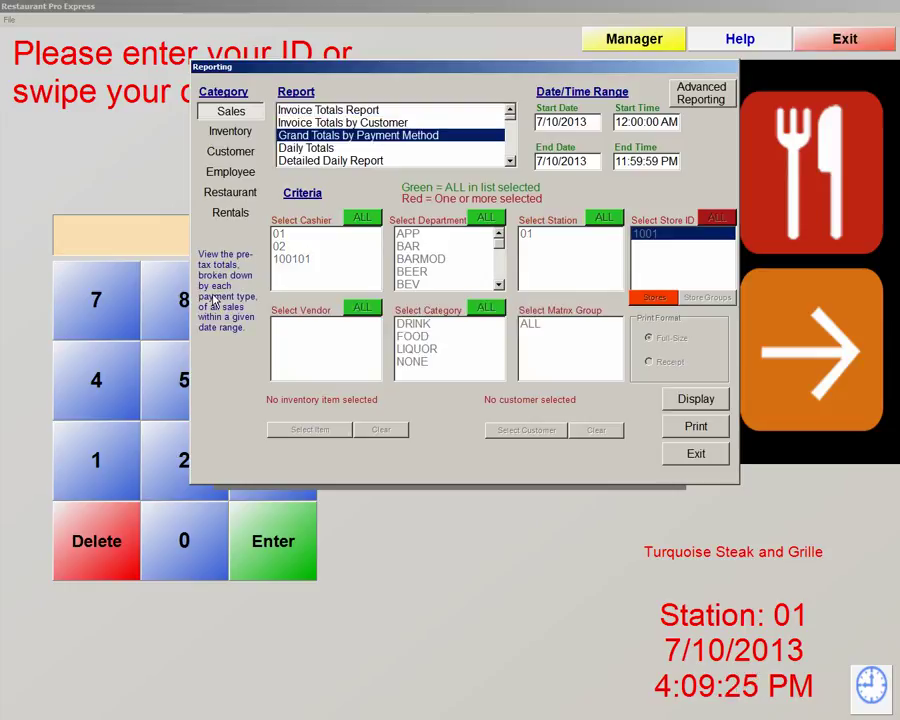
pyautogui.press('Return')
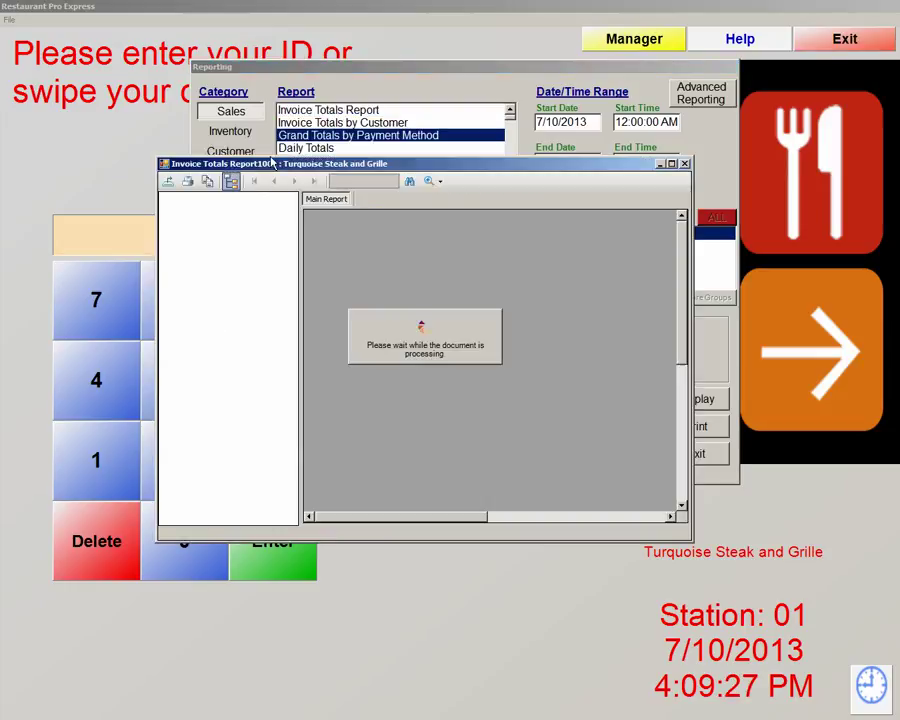
pyautogui.click(685, 165)
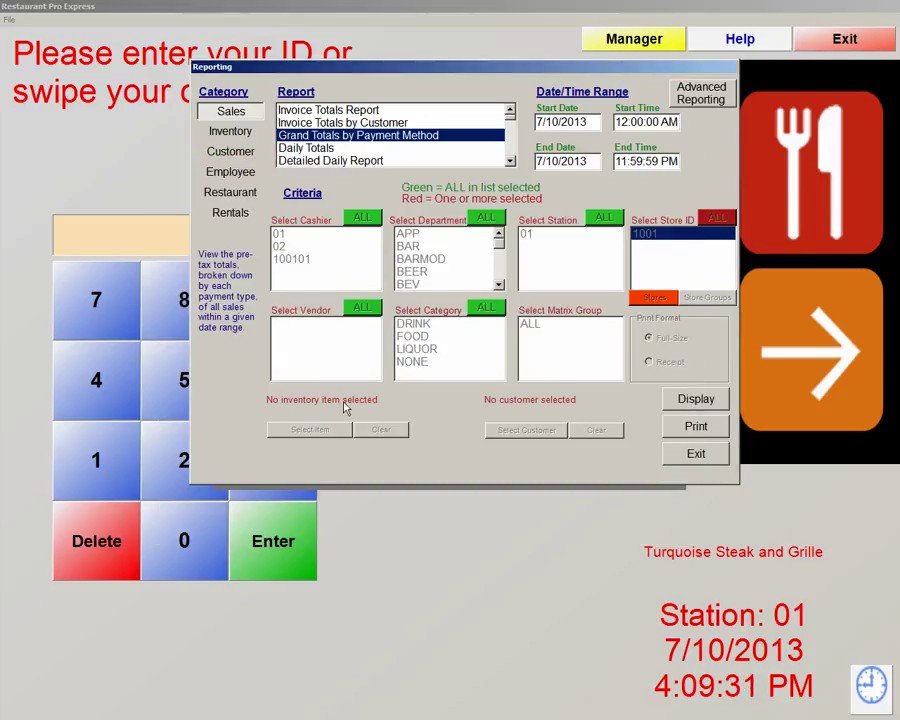
pyautogui.click(309, 111)
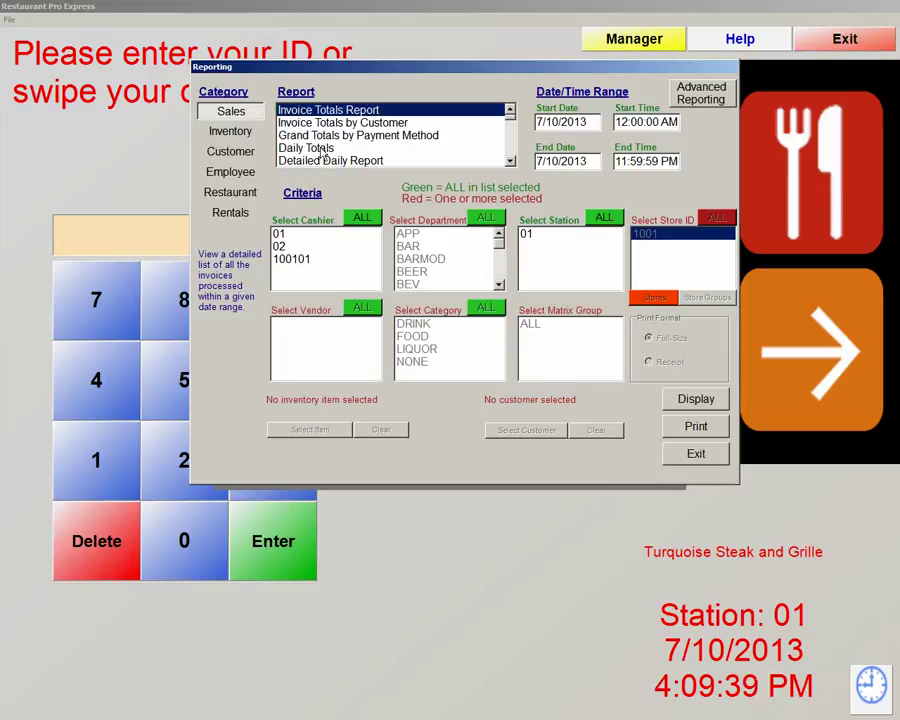
pyautogui.click(318, 161)
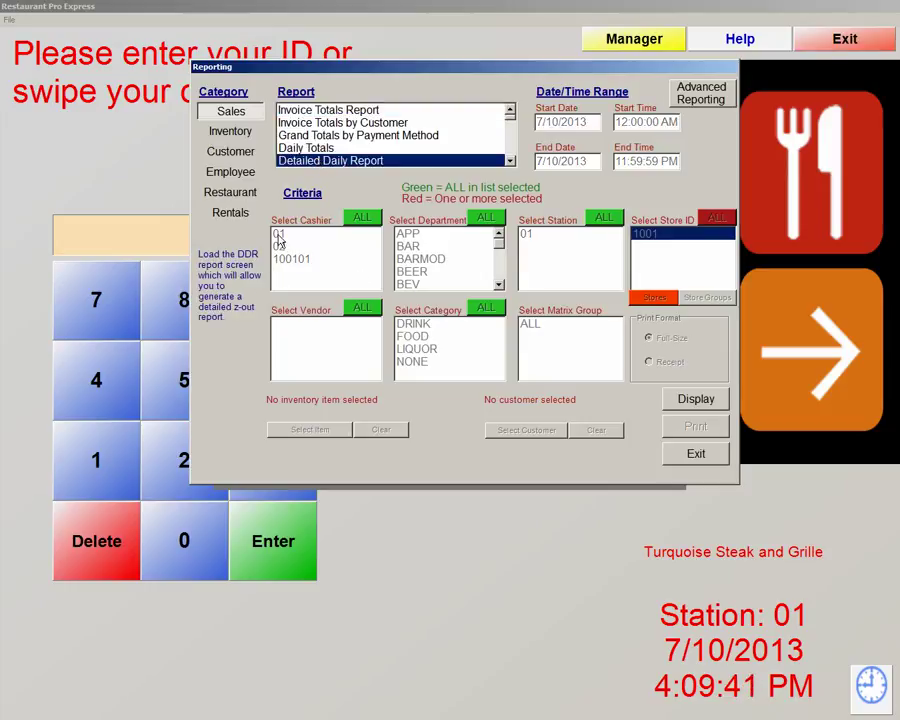
pyautogui.click(330, 110)
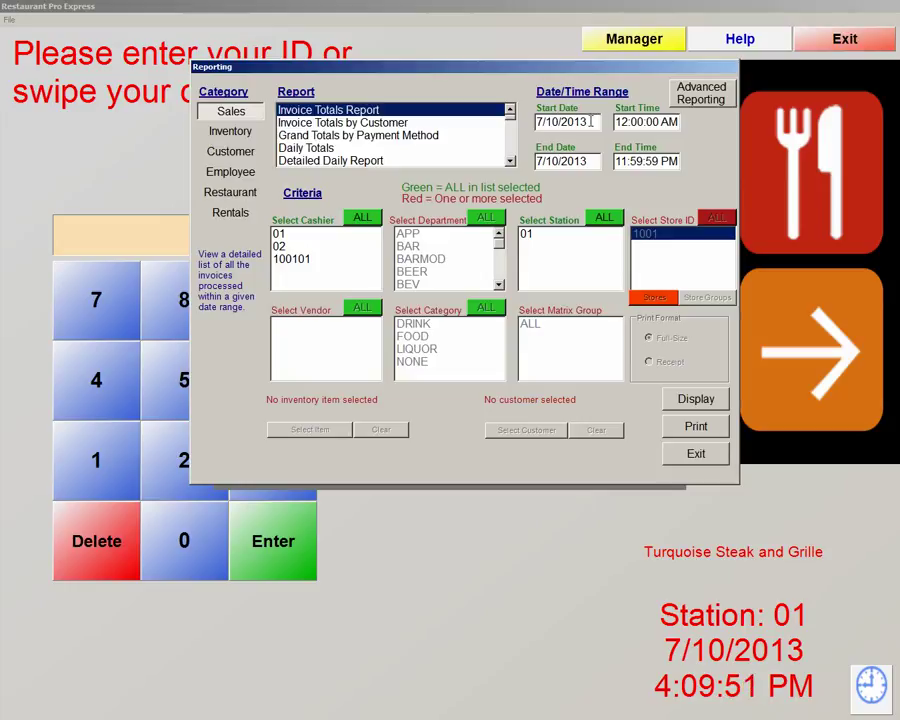
# - Check the start date and start time pickers, leaving 7/10/2013 12:00:00 AM unchanged
pyautogui.click(582, 121)
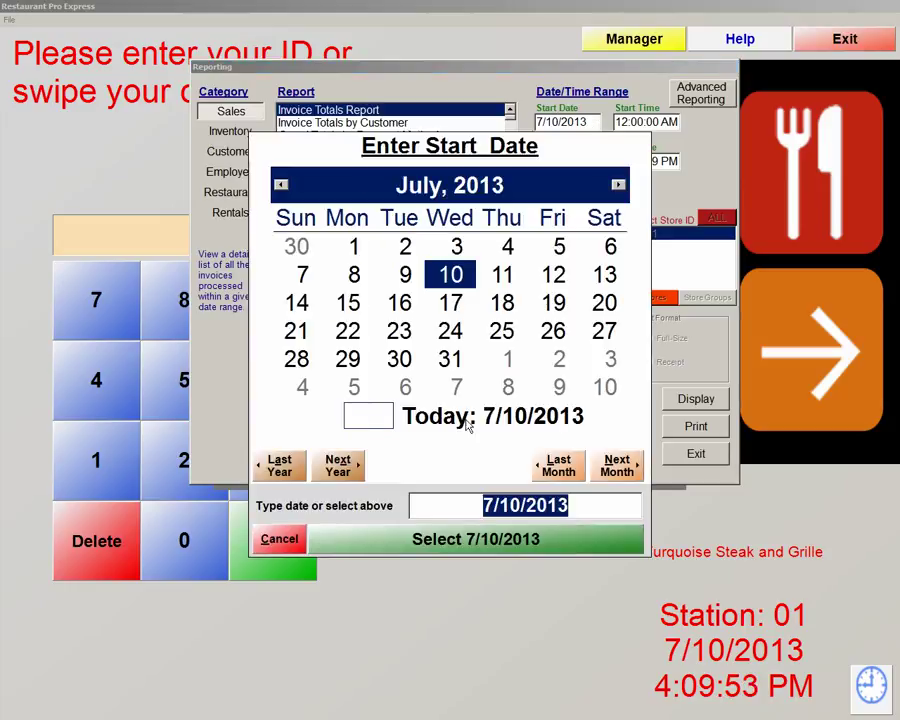
pyautogui.click(274, 539)
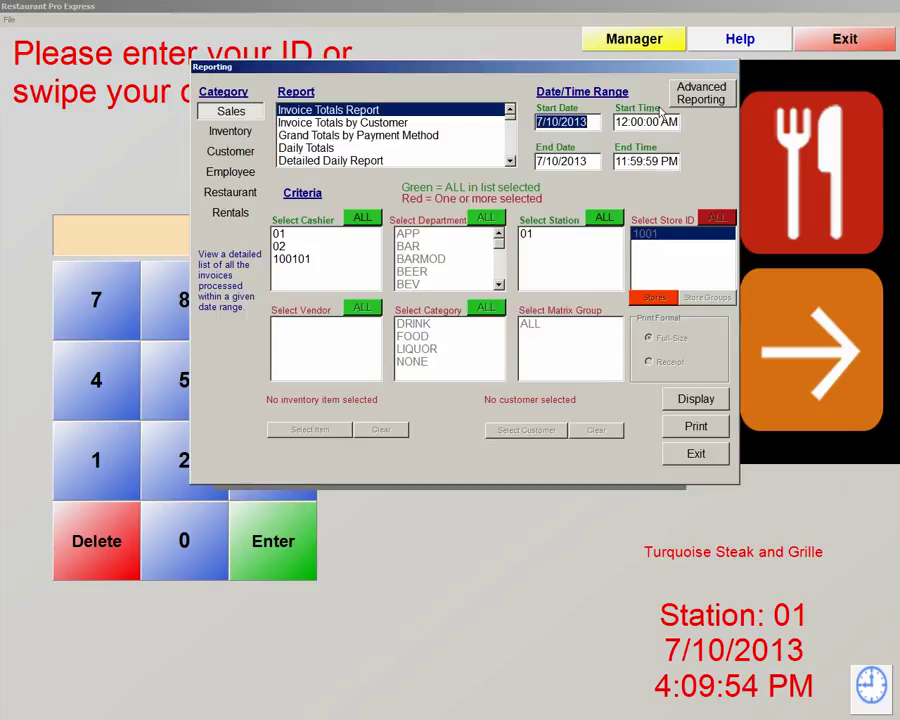
pyautogui.click(646, 121)
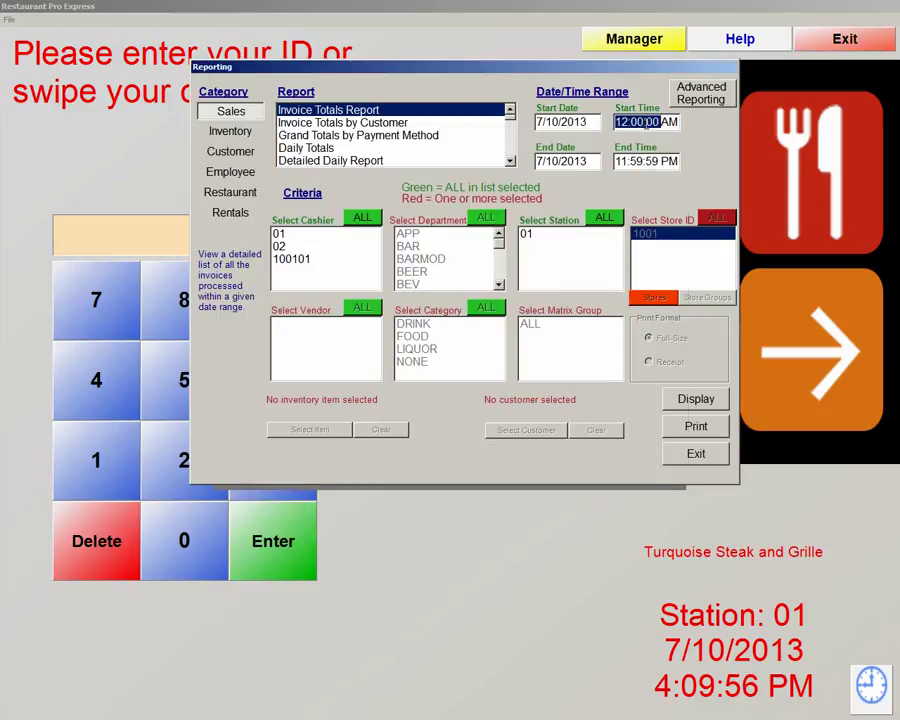
pyautogui.click(239, 440)
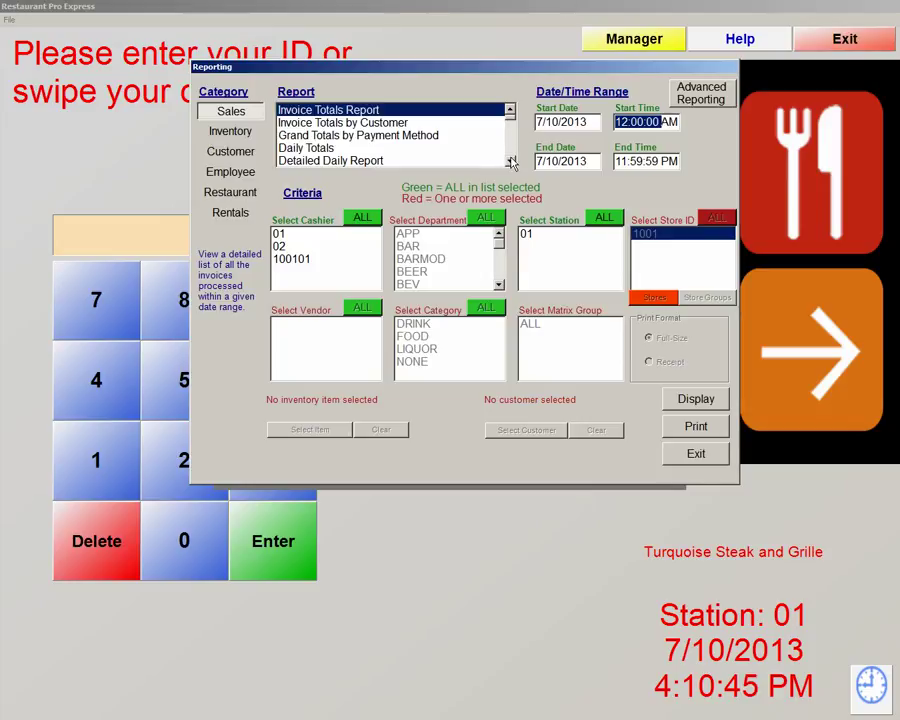
# - Preview the Invoice Totals Report on screen, confirming the ID prompt
pyautogui.scroll(-1, 509, 112)
pyautogui.click(509, 110)
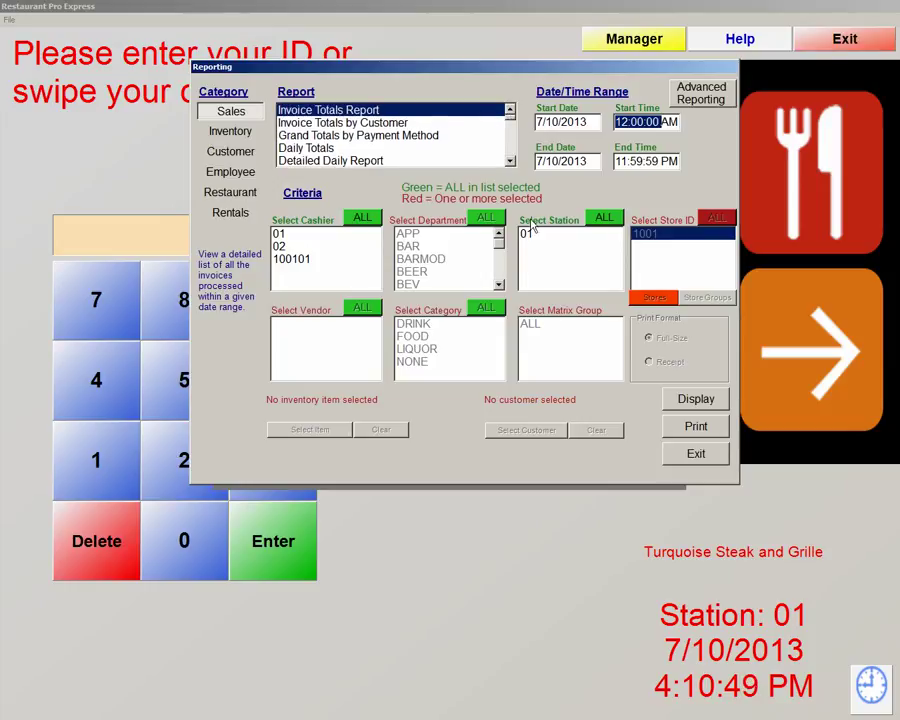
pyautogui.click(694, 397)
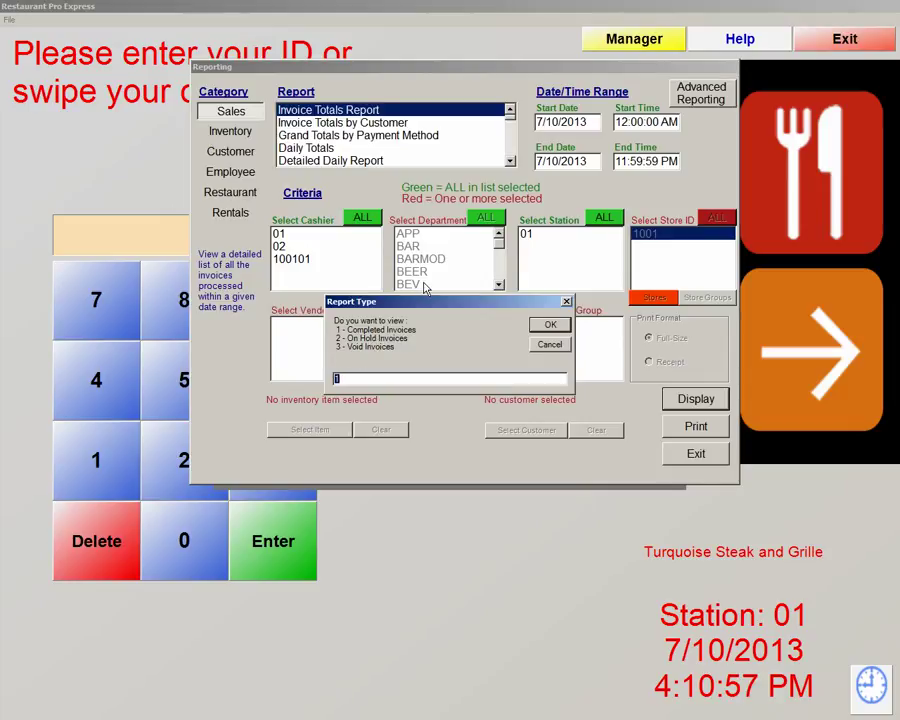
pyautogui.click(543, 328)
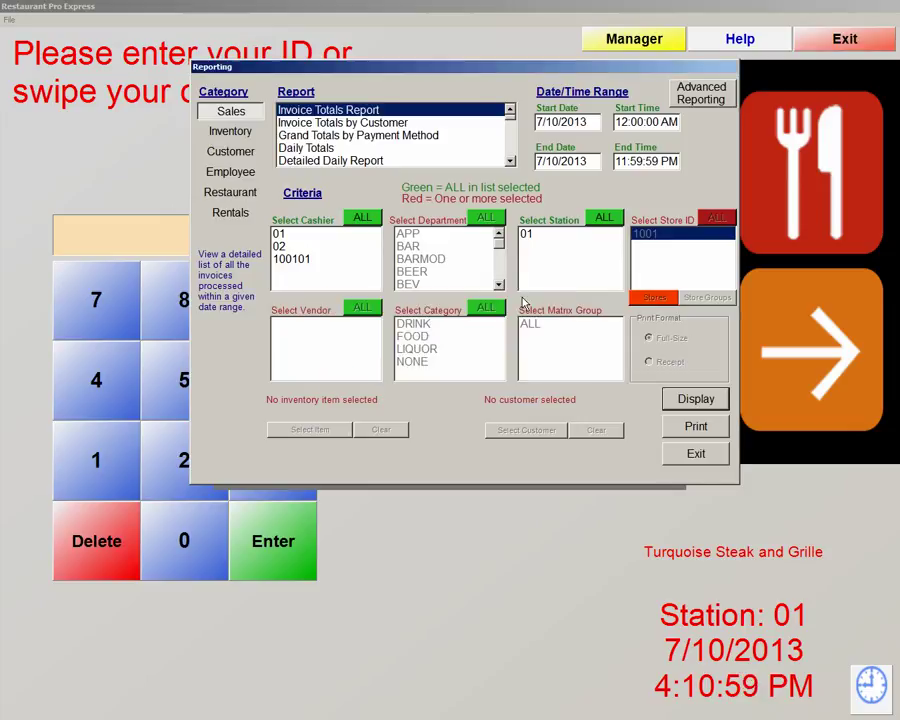
# - Maximize the Invoice Totals Report preview, review its export formats, and cancel the export
pyautogui.click(533, 25)
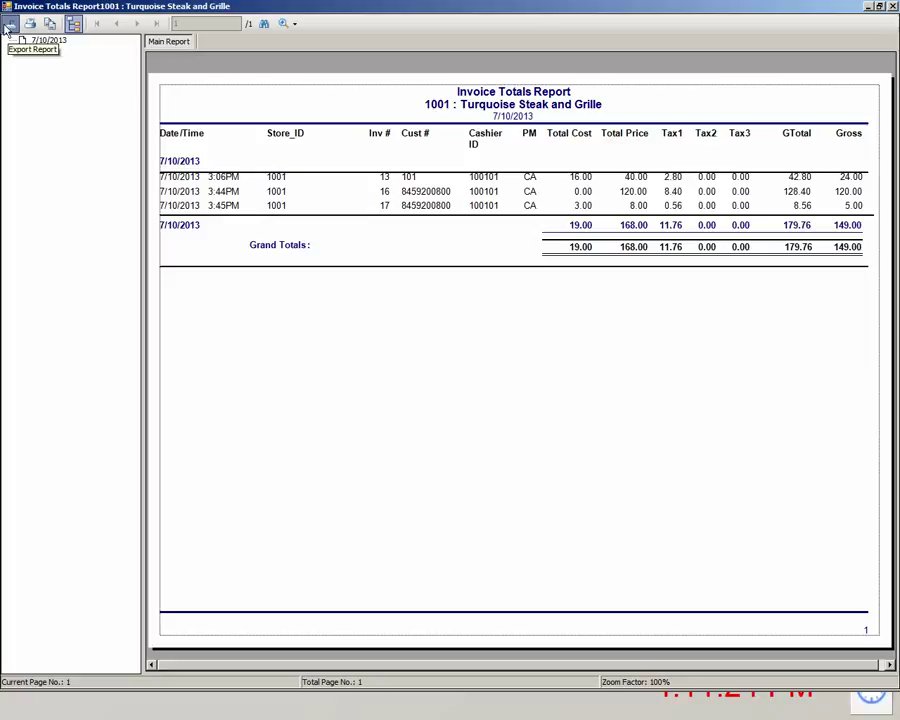
pyautogui.click(9, 24)
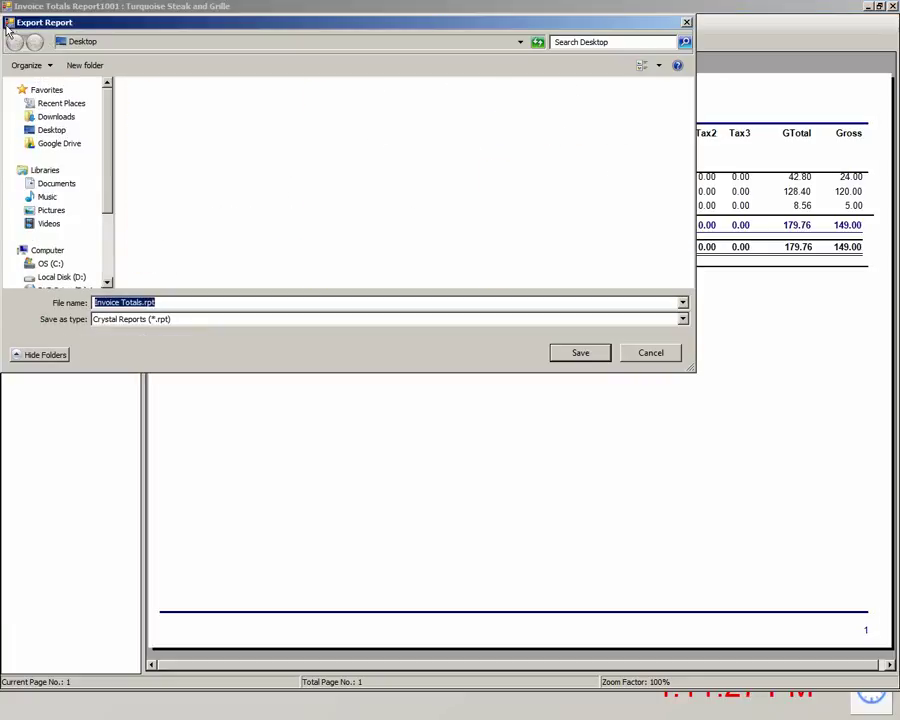
pyautogui.click(682, 320)
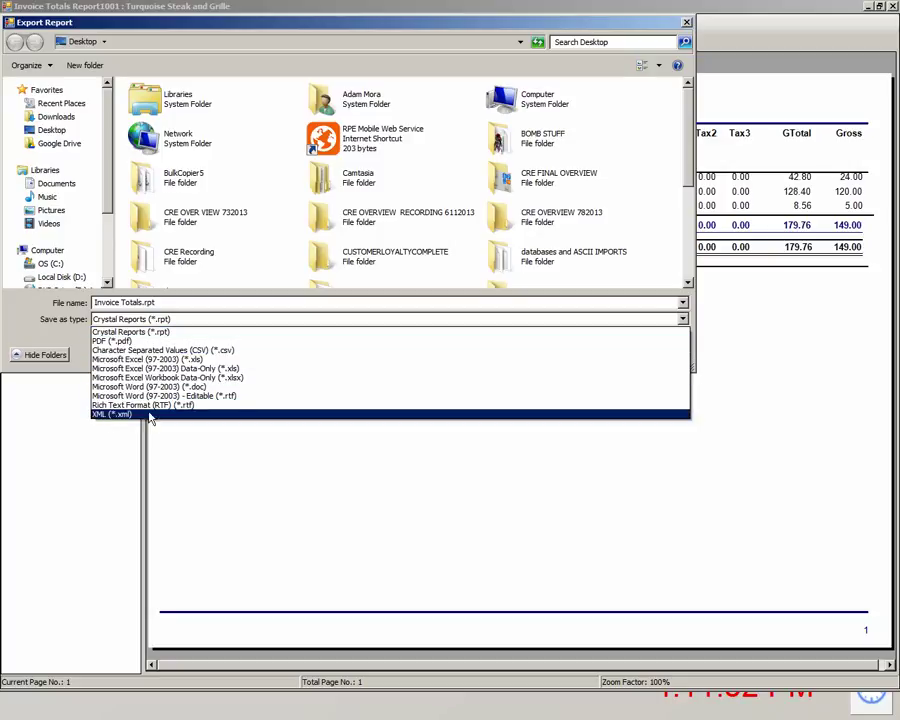
pyautogui.click(686, 27)
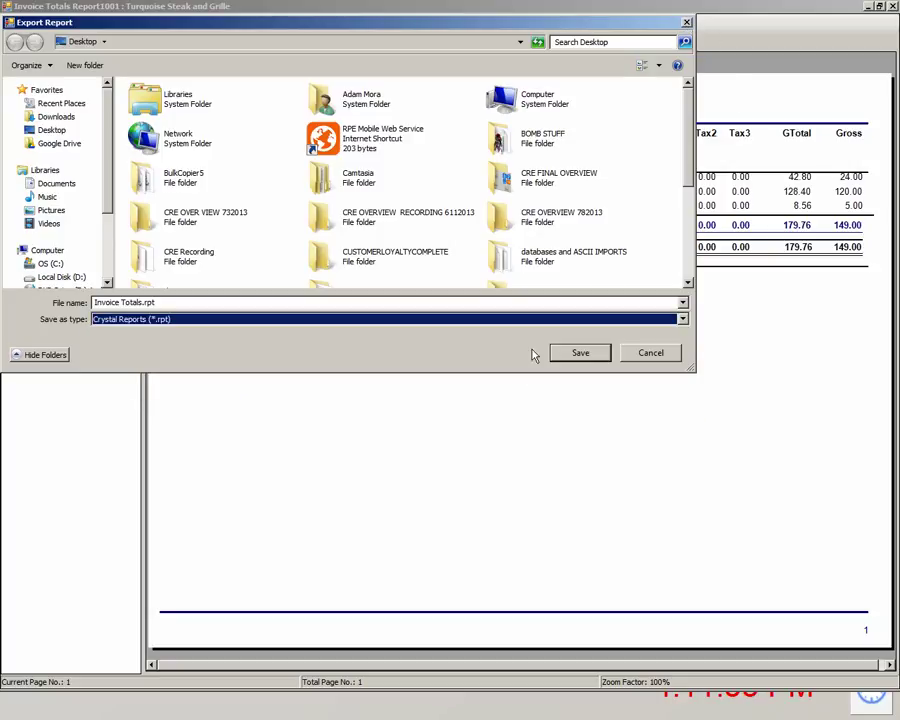
pyautogui.click(652, 354)
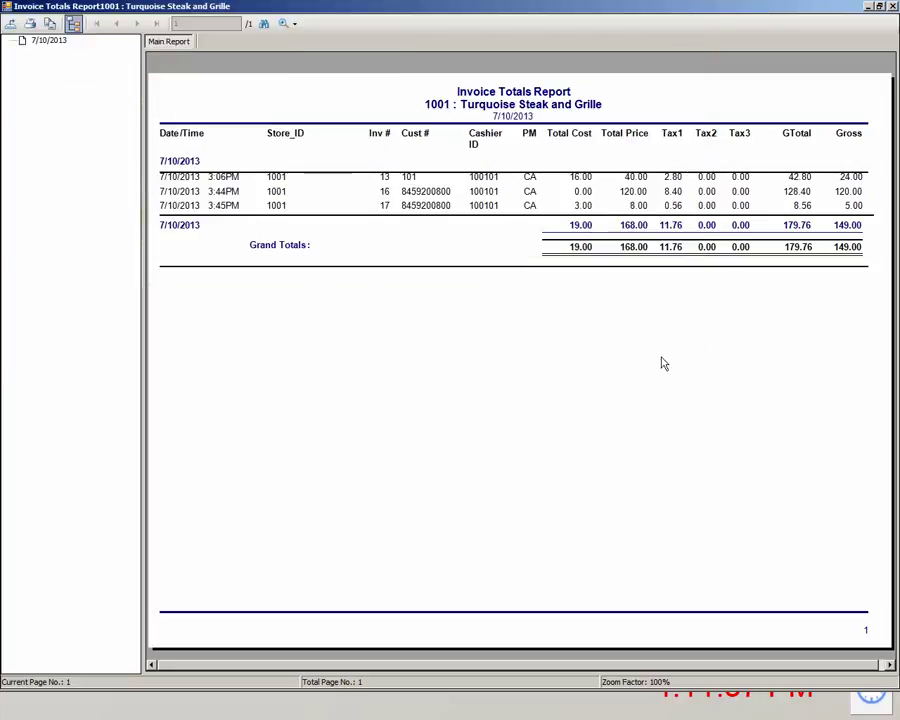
# - Close the invoice preview and check the Detailed Daily Report options without printing
pyautogui.click(892, 6)
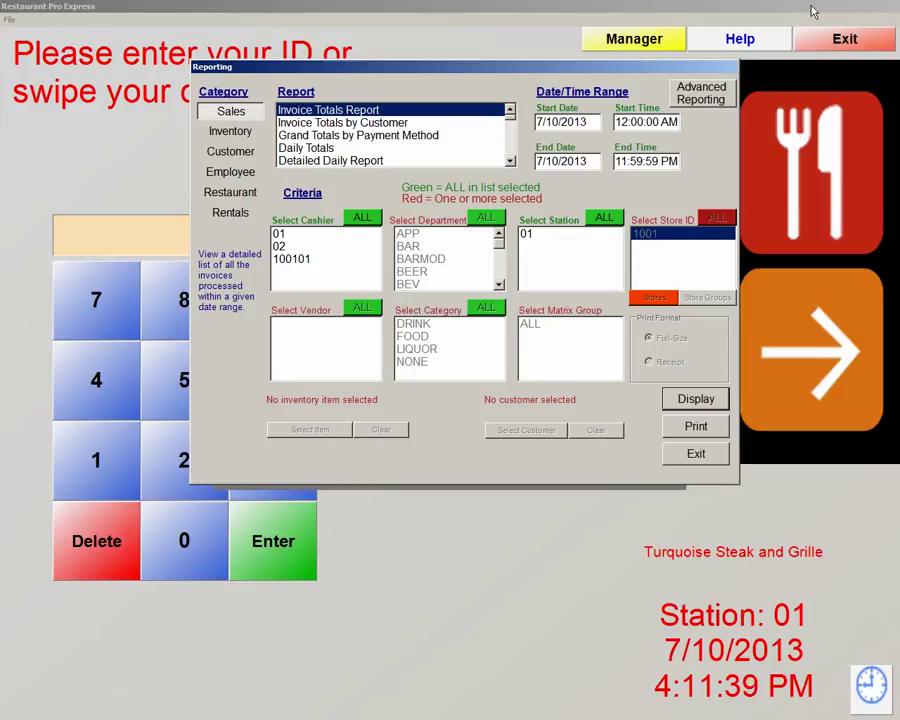
pyautogui.click(311, 161)
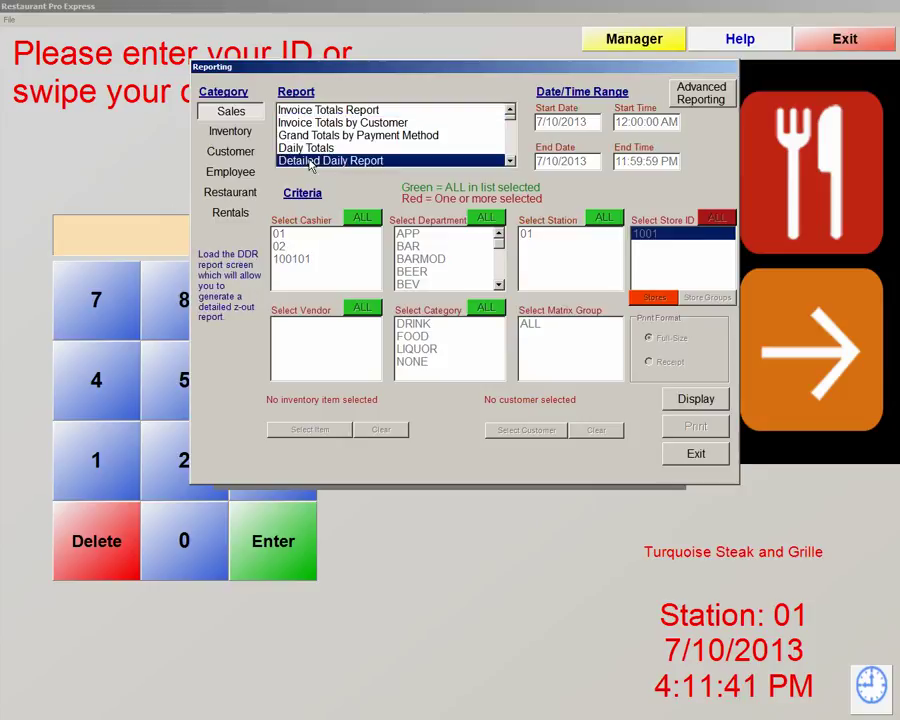
pyautogui.click(510, 162)
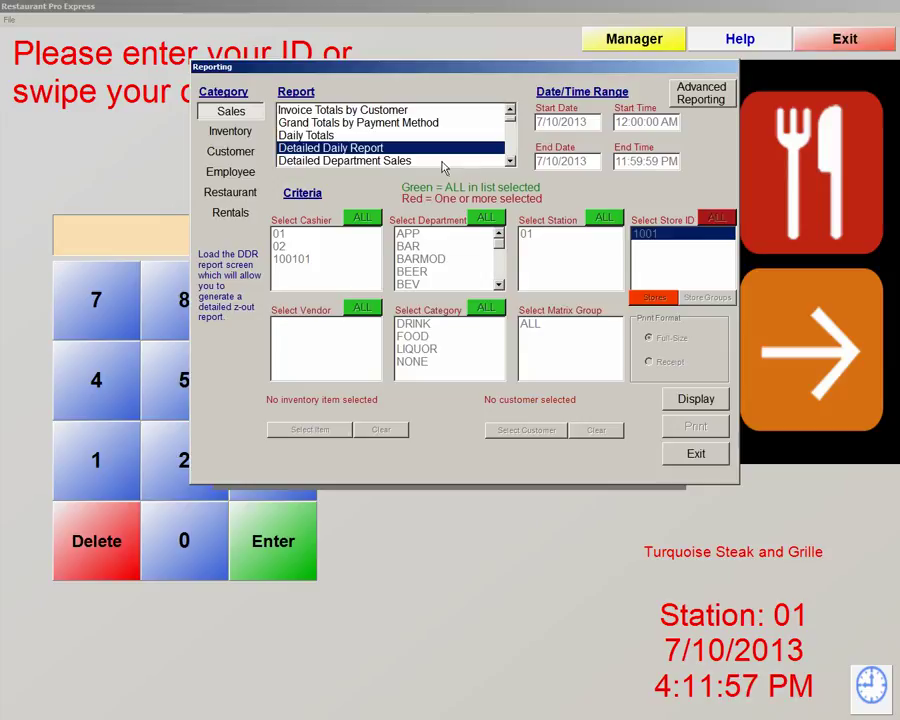
pyautogui.click(718, 394)
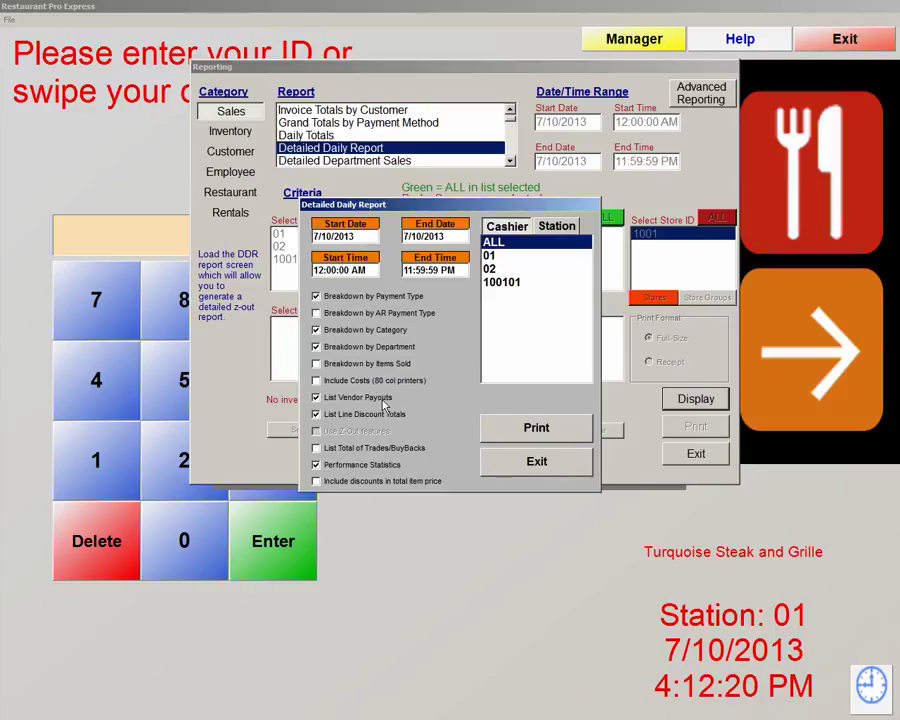
pyautogui.click(550, 463)
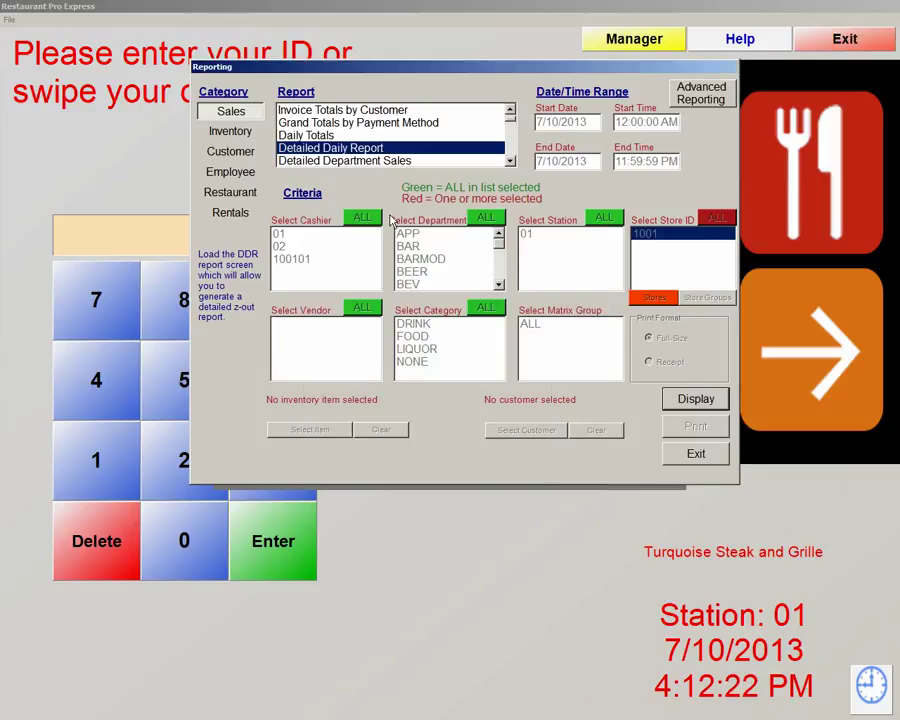
# - Display Detailed Department Sales for All Sales, cancel the export, and close the report
pyautogui.click(366, 161)
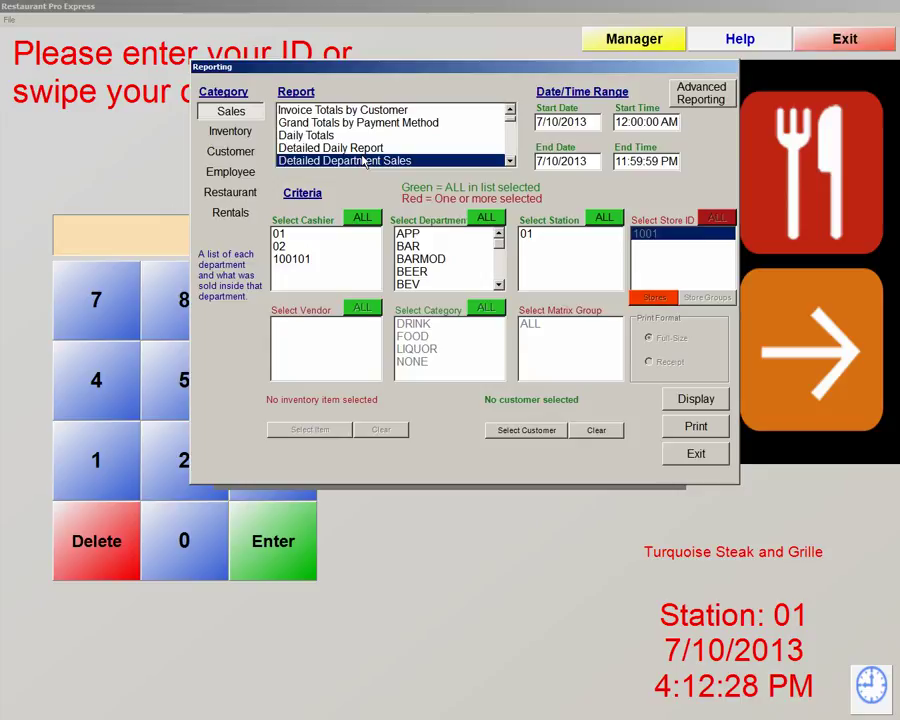
pyautogui.click(712, 397)
pyautogui.click(382, 358)
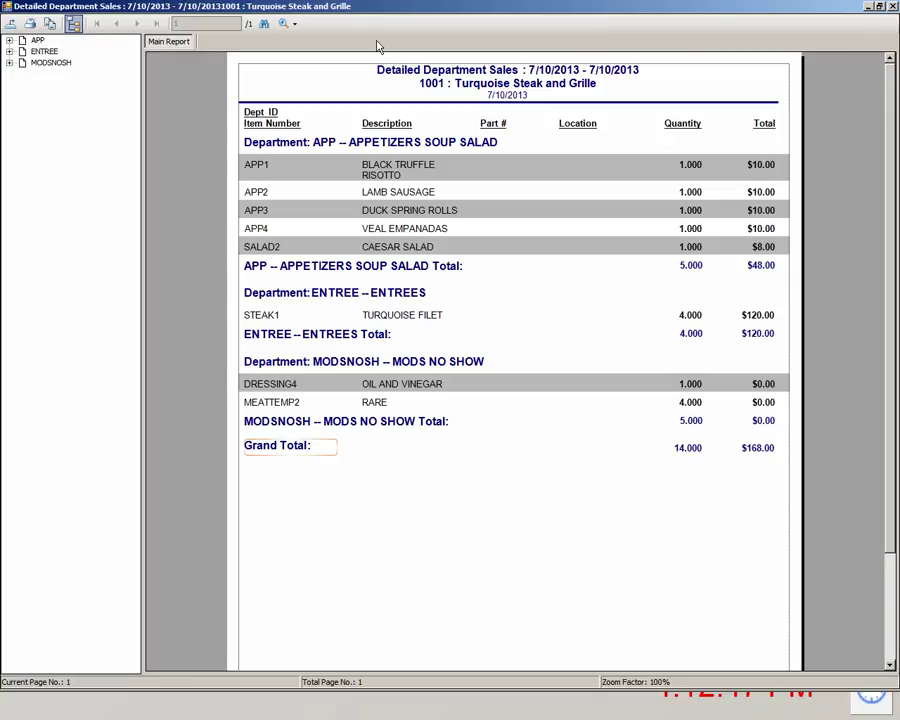
pyautogui.click(13, 26)
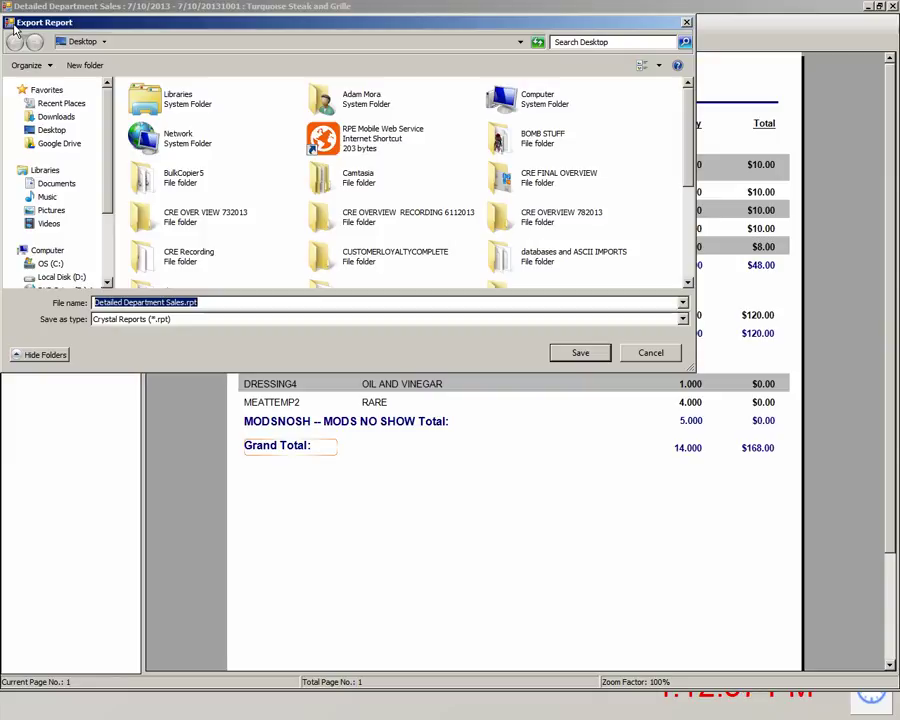
pyautogui.click(684, 321)
pyautogui.click(591, 30)
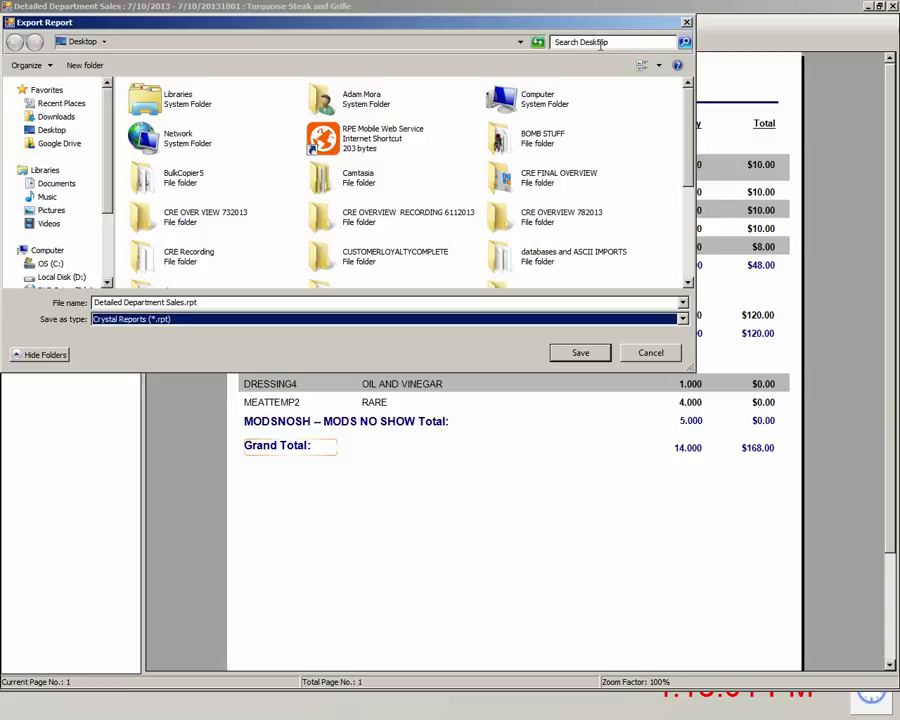
pyautogui.click(652, 354)
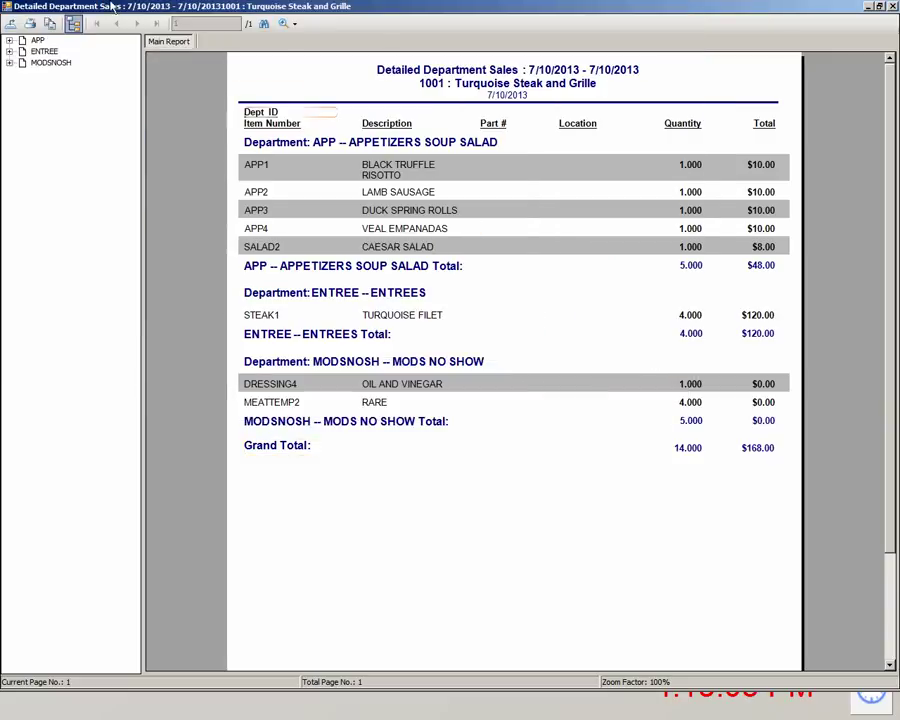
pyautogui.click(892, 7)
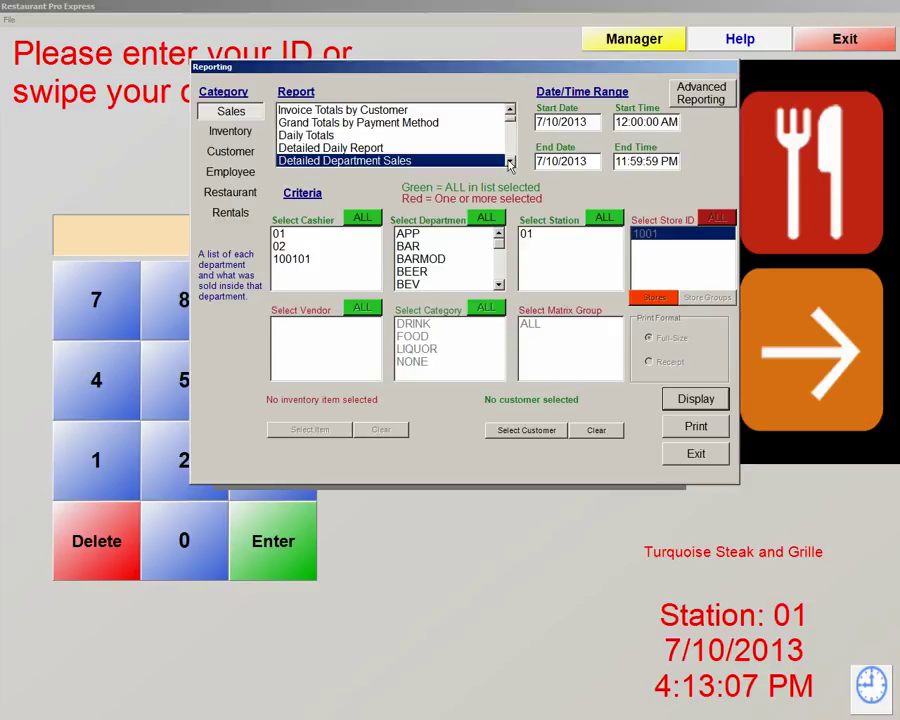
# - Display the General Hourly Report for 7/10/2013, review $168.00 at 3PM–4PM, then close it
pyautogui.click(510, 162)
pyautogui.click(510, 162)
pyautogui.click(510, 162)
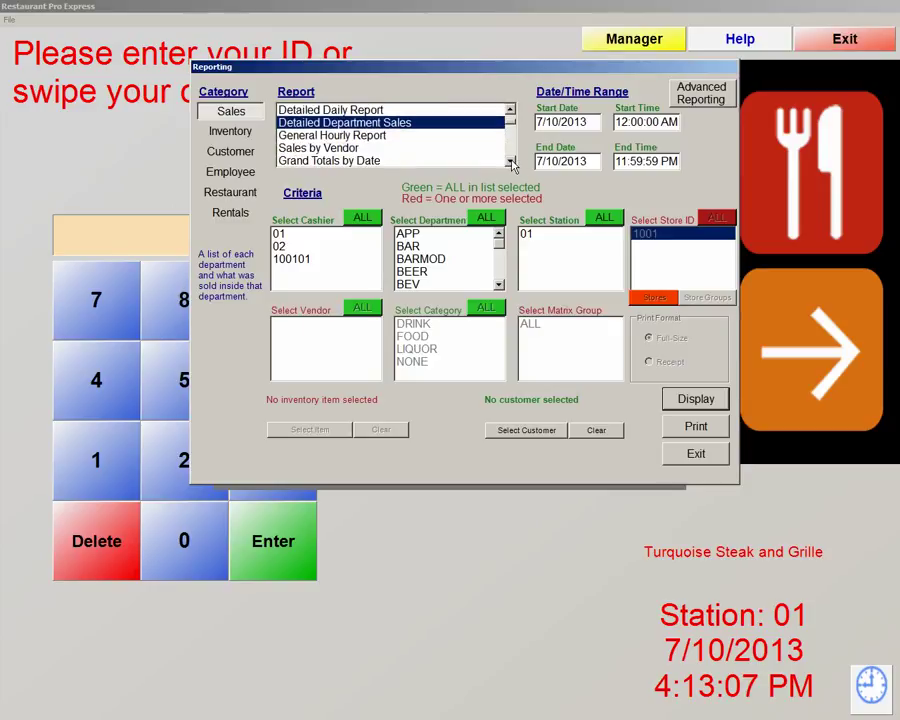
pyautogui.click(326, 136)
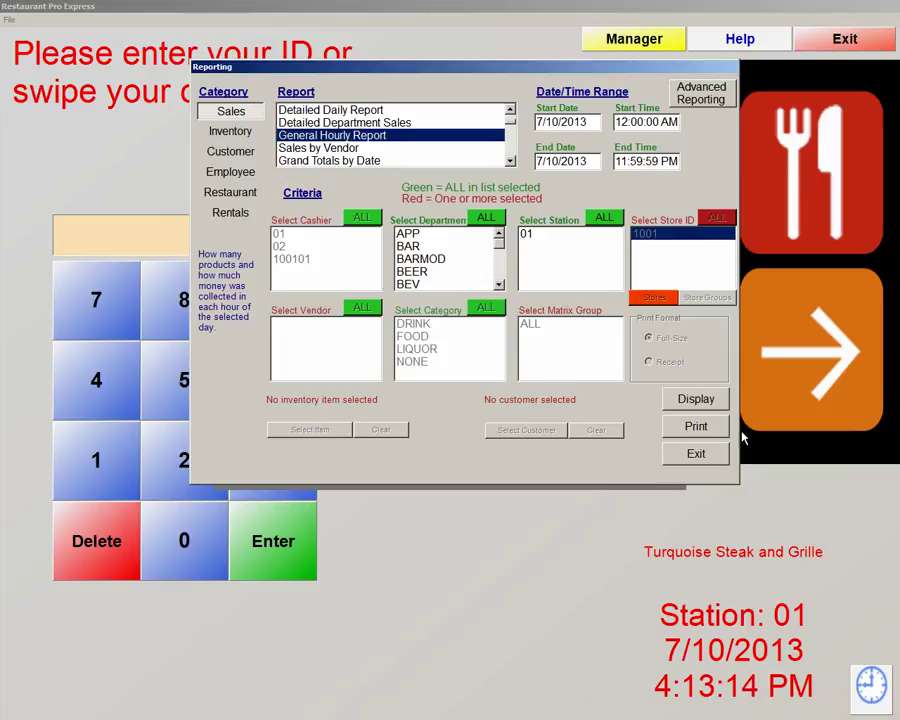
pyautogui.click(698, 399)
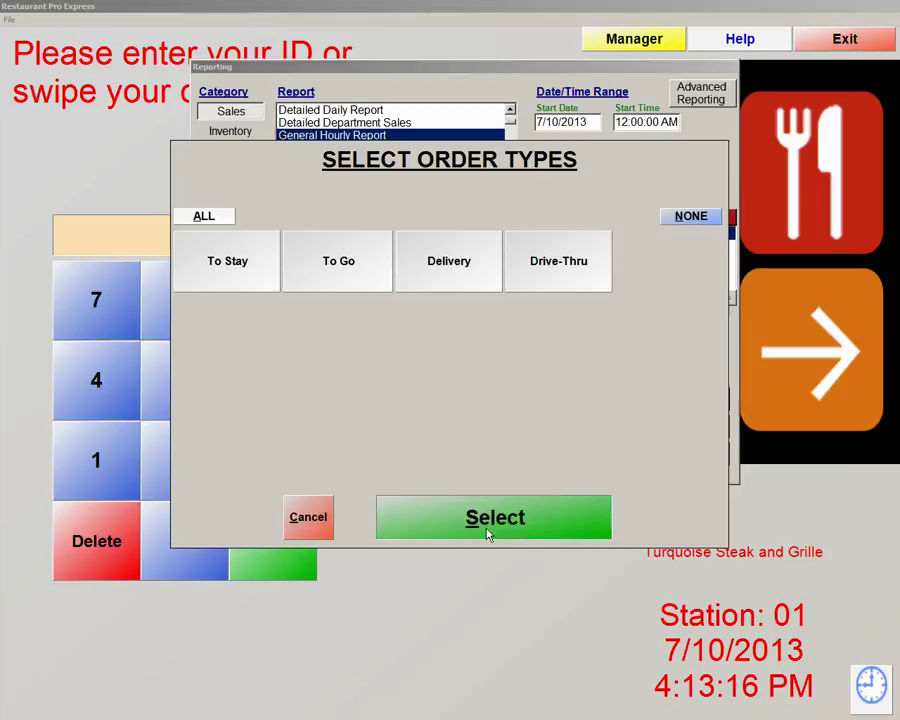
pyautogui.click(486, 530)
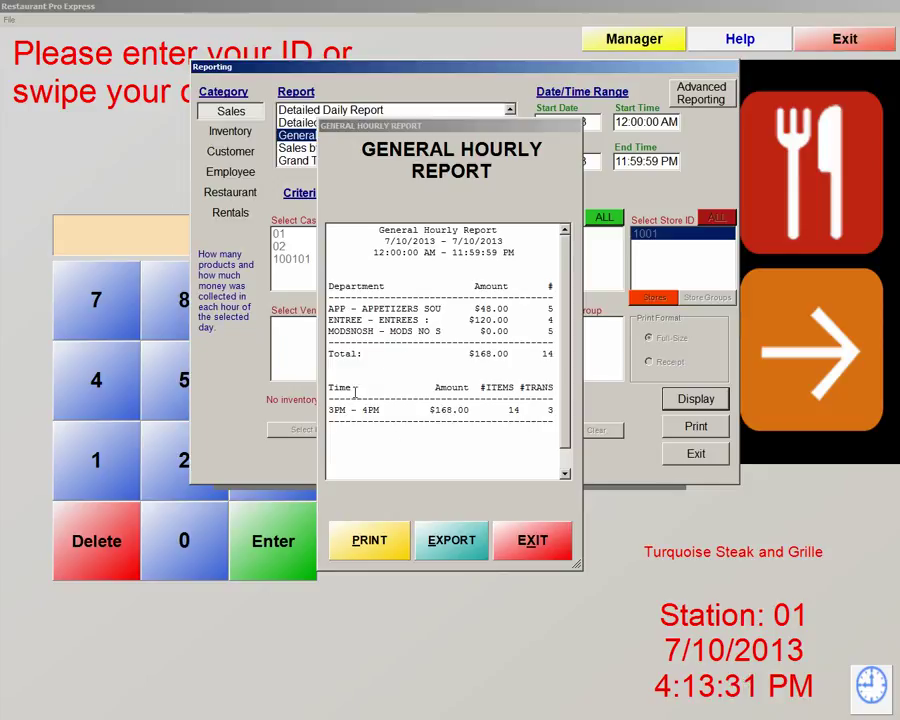
pyautogui.moveTo(565, 259)
pyautogui.mouseDown()
pyautogui.moveTo(565, 281)
pyautogui.moveTo(563, 248)
pyautogui.mouseUp()
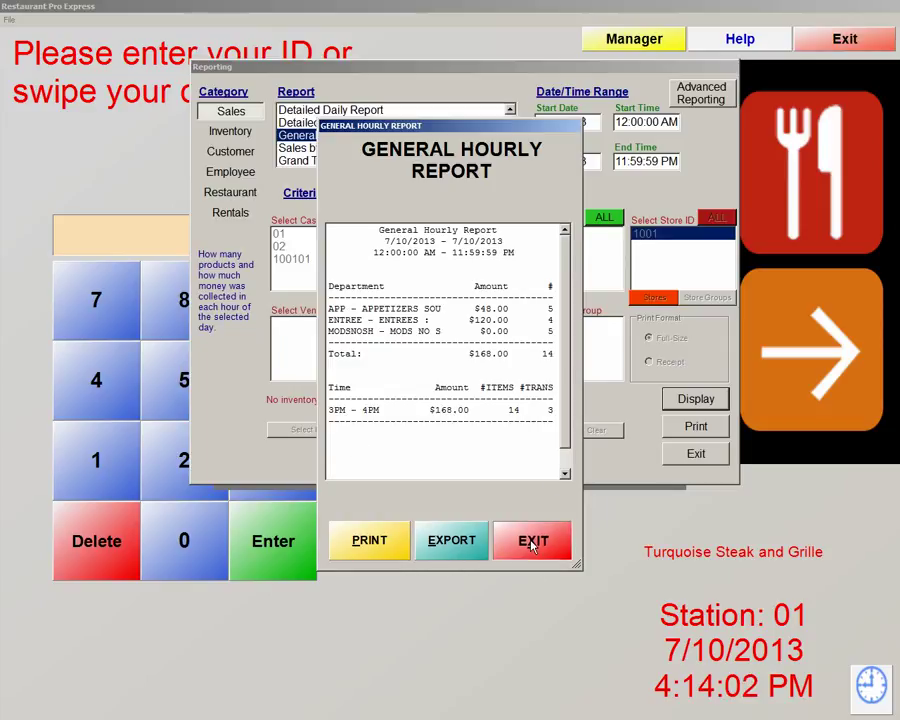
pyautogui.click(530, 541)
pyautogui.click(511, 163)
# - Scroll down the report list and select Daily Gross Profits
pyautogui.click(511, 163)
pyautogui.click(511, 163)
pyautogui.click(511, 163)
pyautogui.click(511, 163)
pyautogui.click(511, 163)
pyautogui.click(511, 163)
pyautogui.click(511, 163)
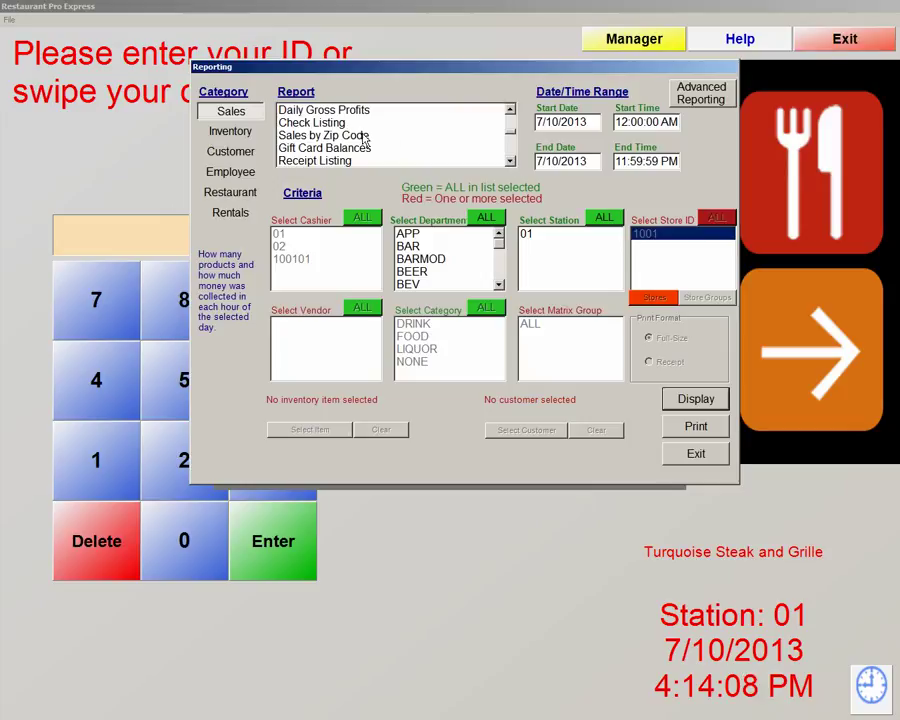
pyautogui.click(335, 110)
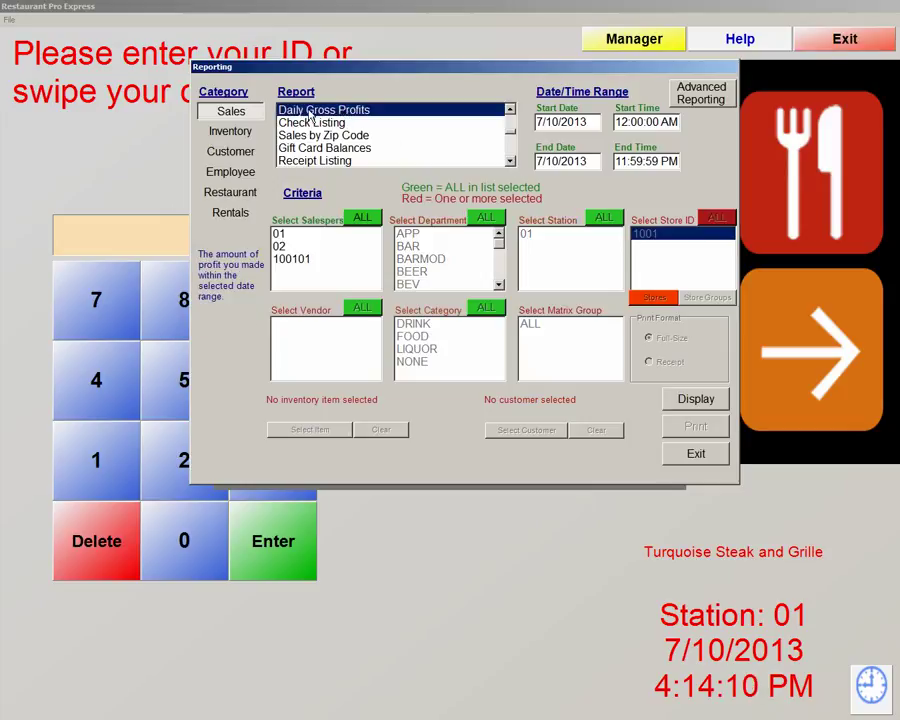
# - Move the Reporting window lower, try Receipt Listing, then select the Returns report
pyautogui.click(511, 163)
pyautogui.click(511, 163)
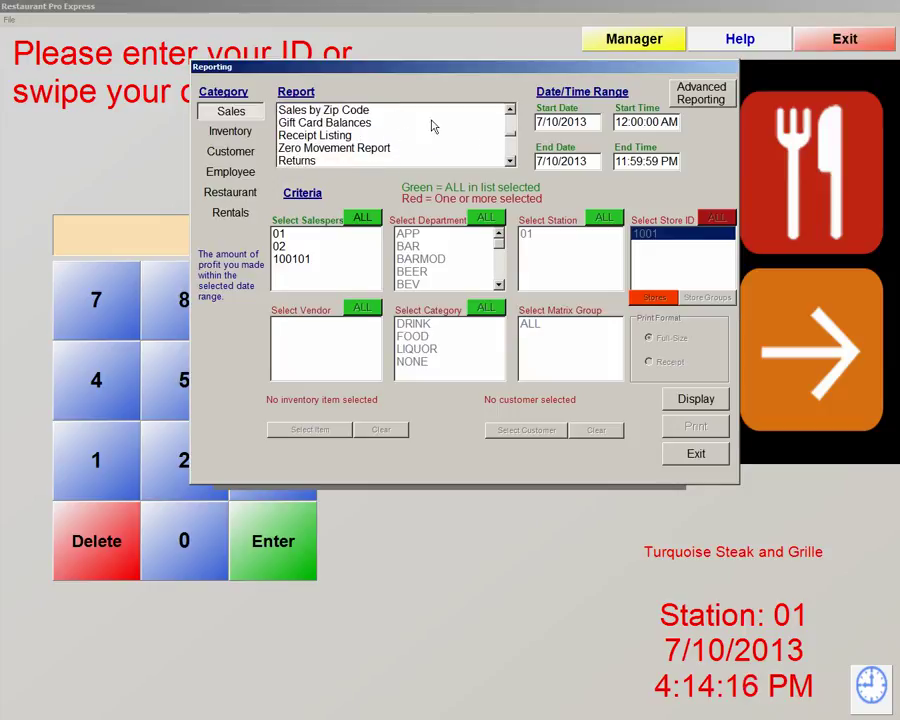
pyautogui.moveTo(396, 71); pyautogui.dragTo(378, 157)
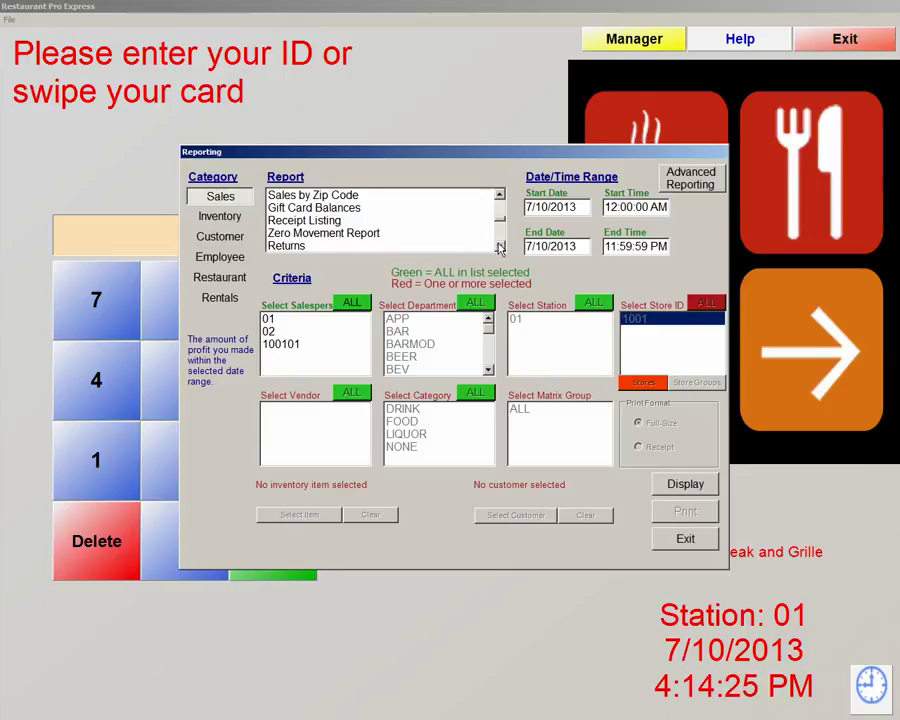
pyautogui.click(344, 221)
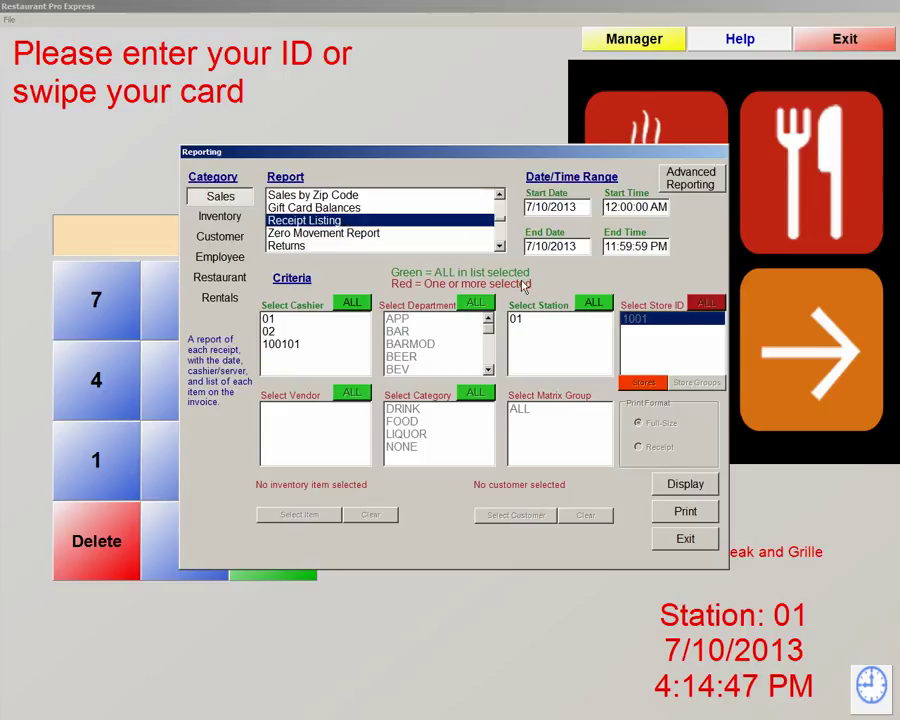
pyautogui.click(499, 247)
pyautogui.click(500, 248)
pyautogui.click(500, 248)
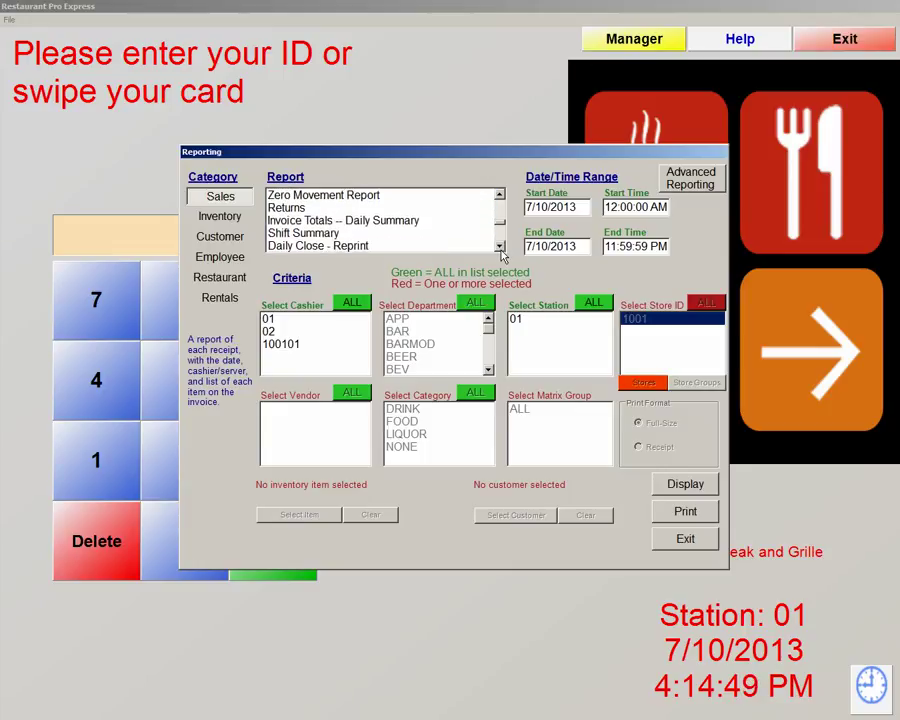
pyautogui.click(500, 248)
pyautogui.click(287, 196)
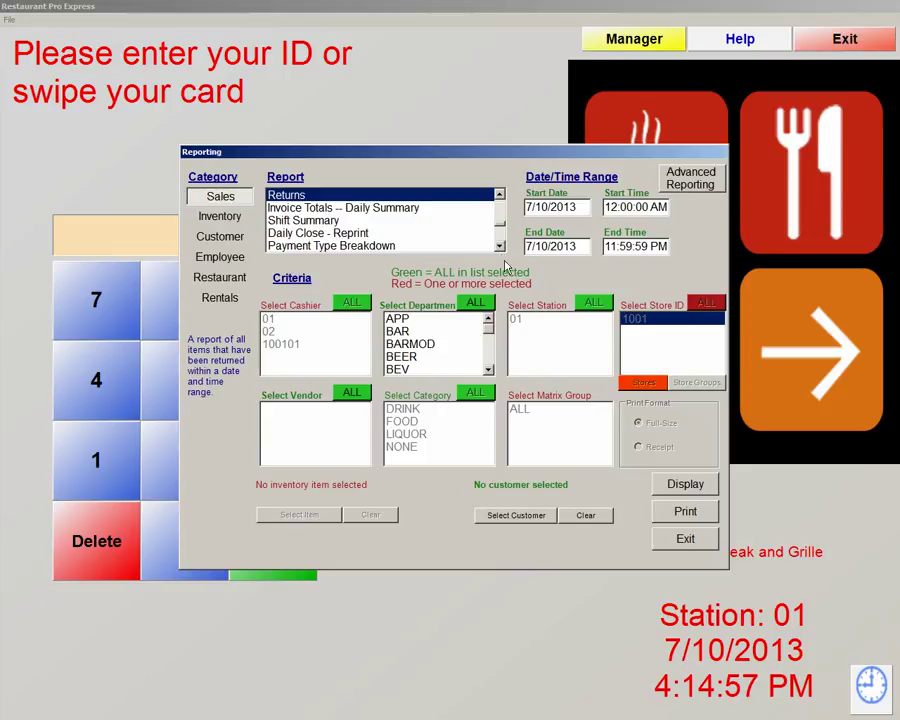
# - Try Daily Close - Reprint, Payment Type Breakdown, Area Sales Tax Summary and Financial Summary
pyautogui.click(499, 246)
pyautogui.click(314, 222)
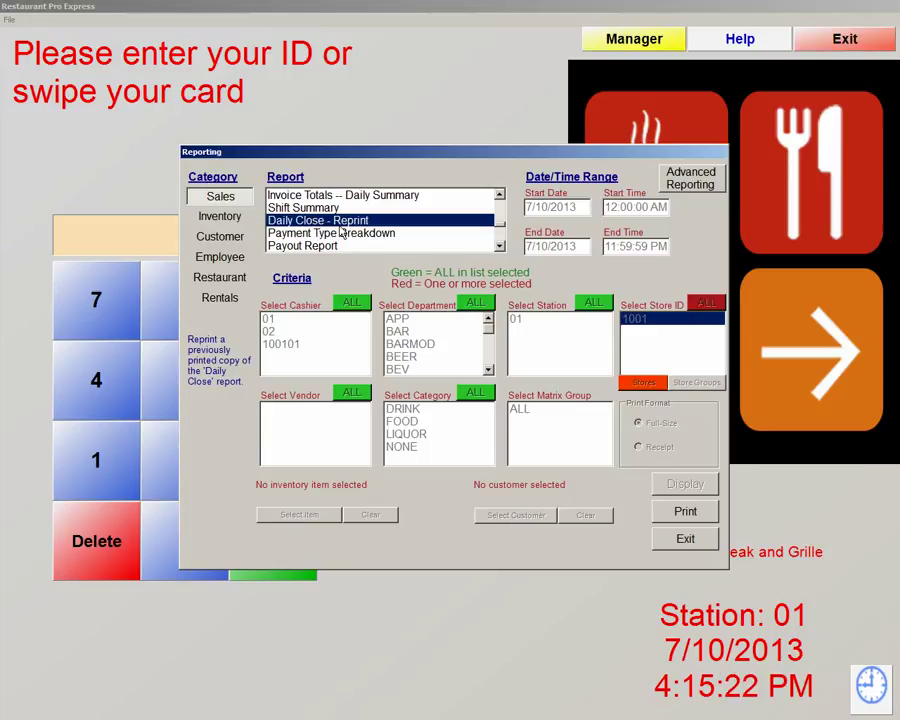
pyautogui.click(349, 236)
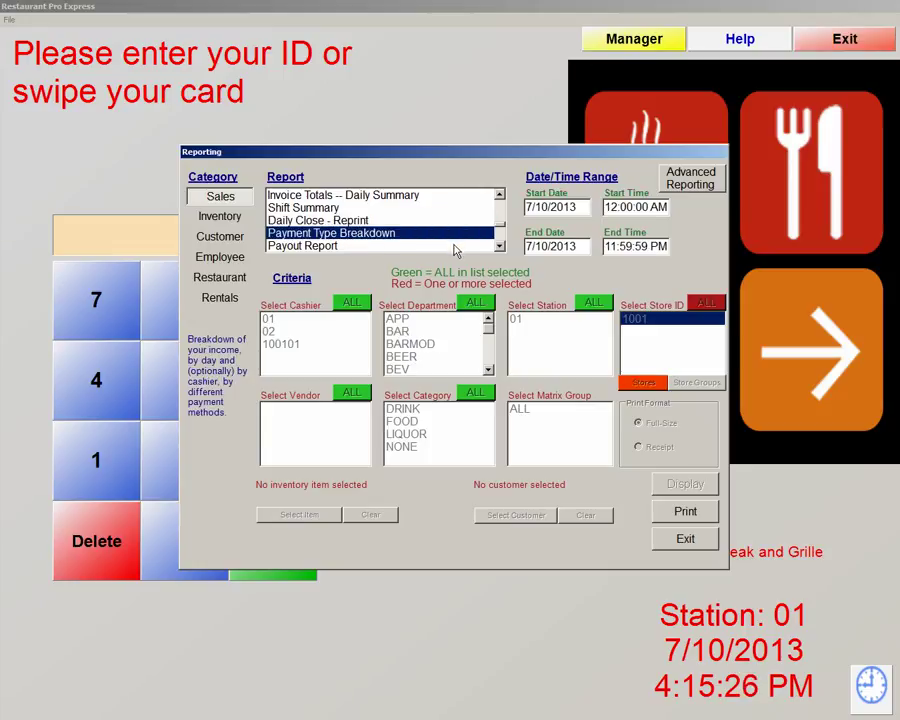
pyautogui.click(498, 247)
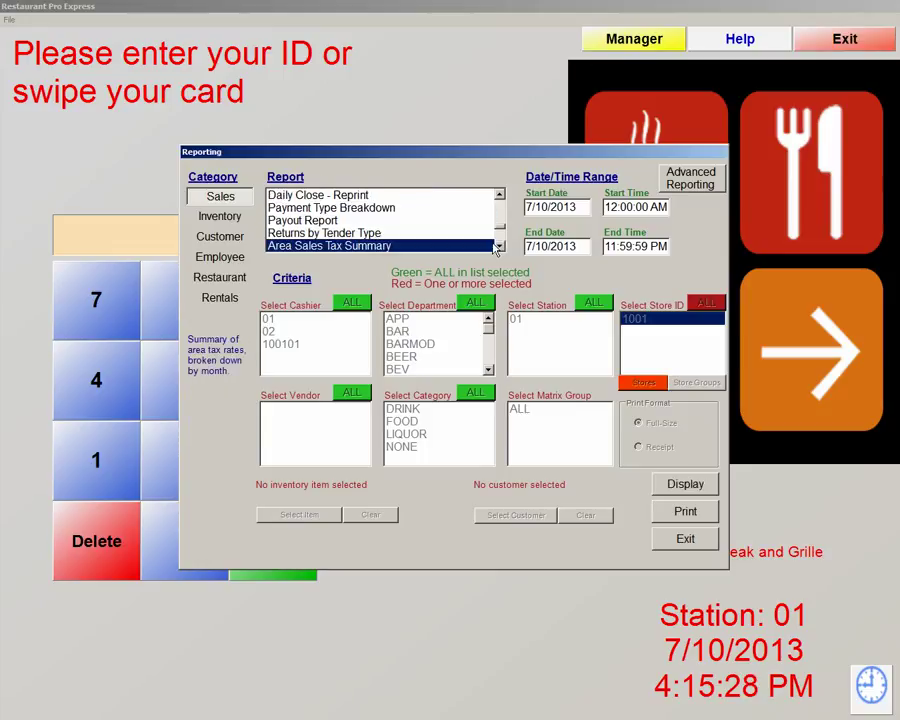
pyautogui.scroll(-4, 347, 225)
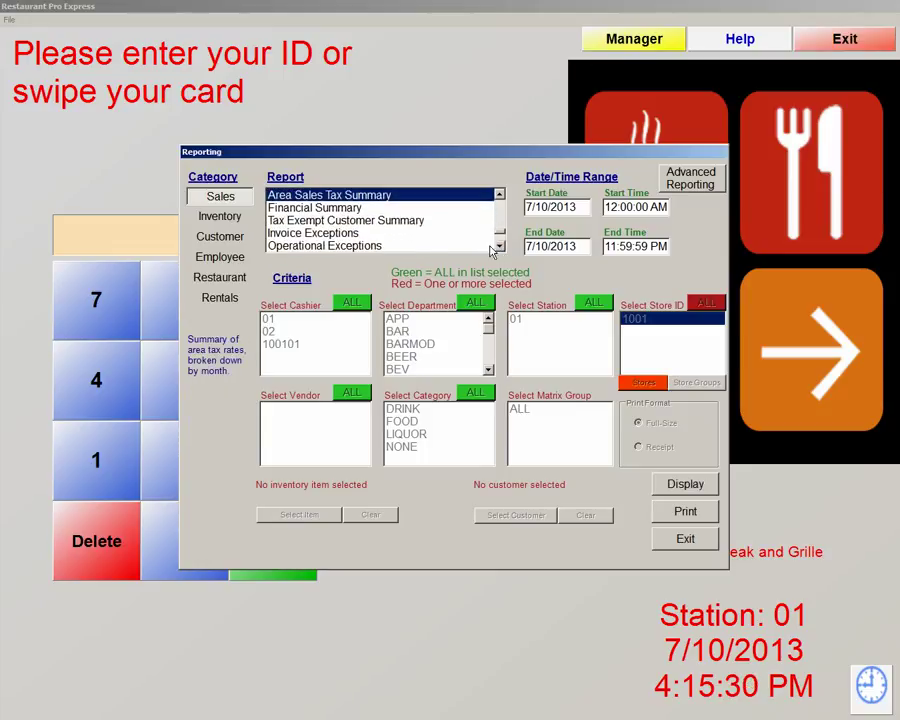
pyautogui.click(350, 209)
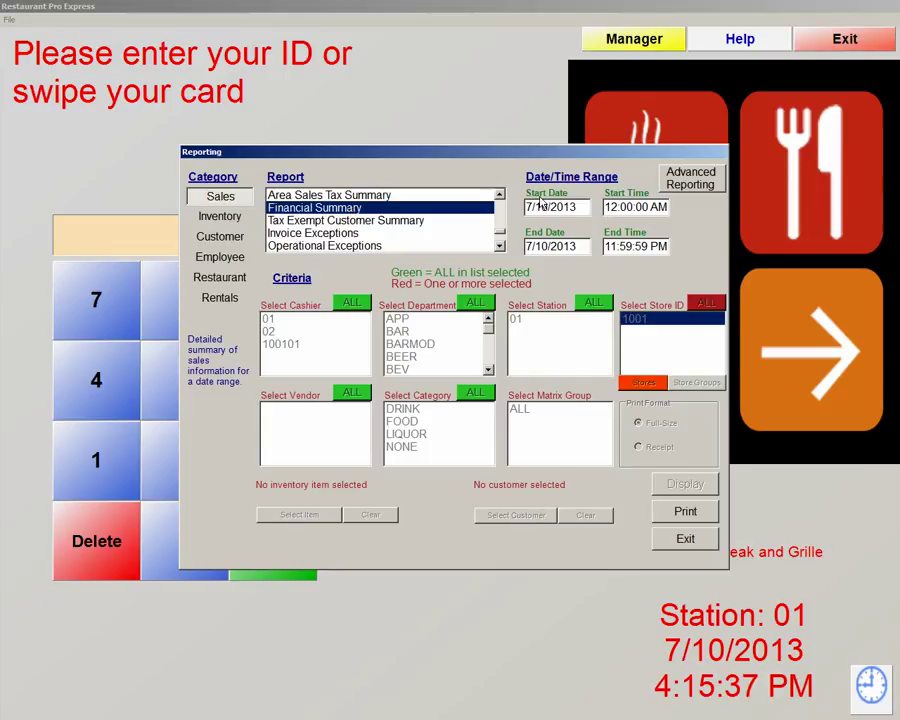
# - Try Invoice Exceptions and Operational Exceptions, then select Flash Report
pyautogui.click(500, 246)
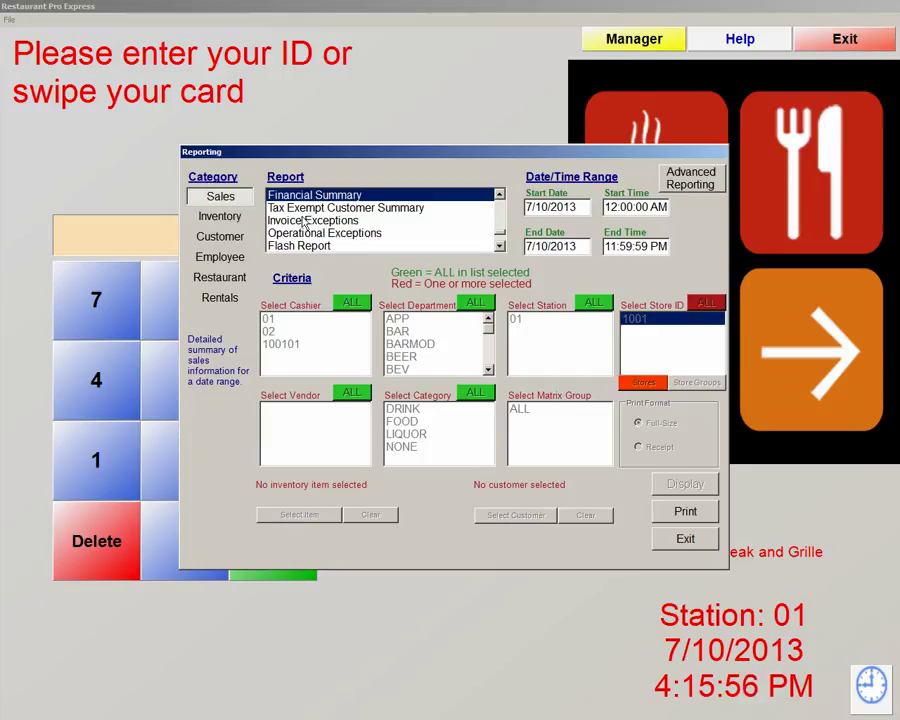
pyautogui.click(306, 221)
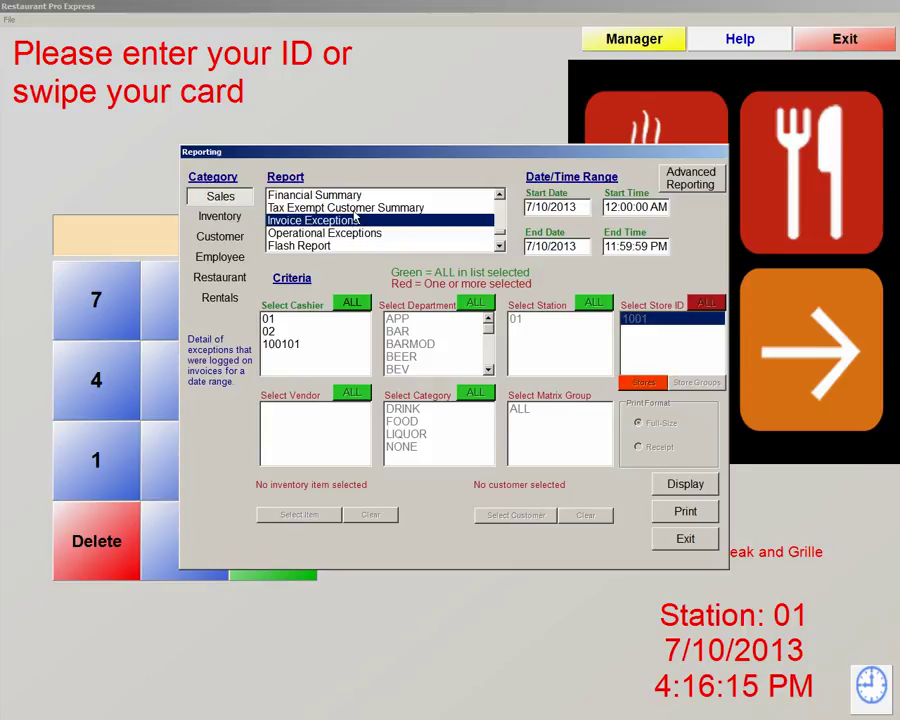
pyautogui.click(330, 232)
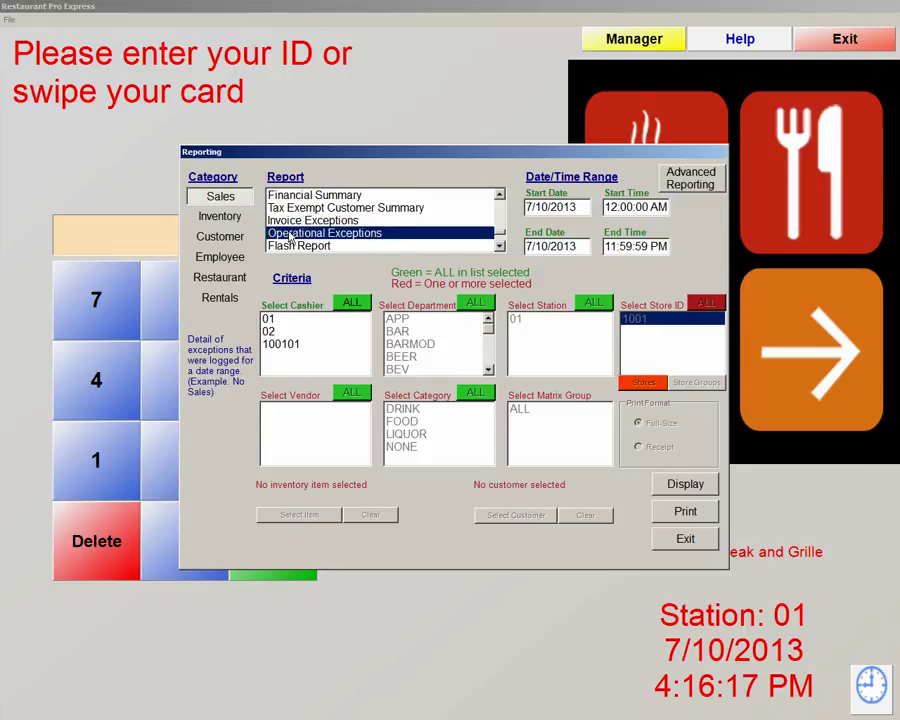
pyautogui.click(499, 245)
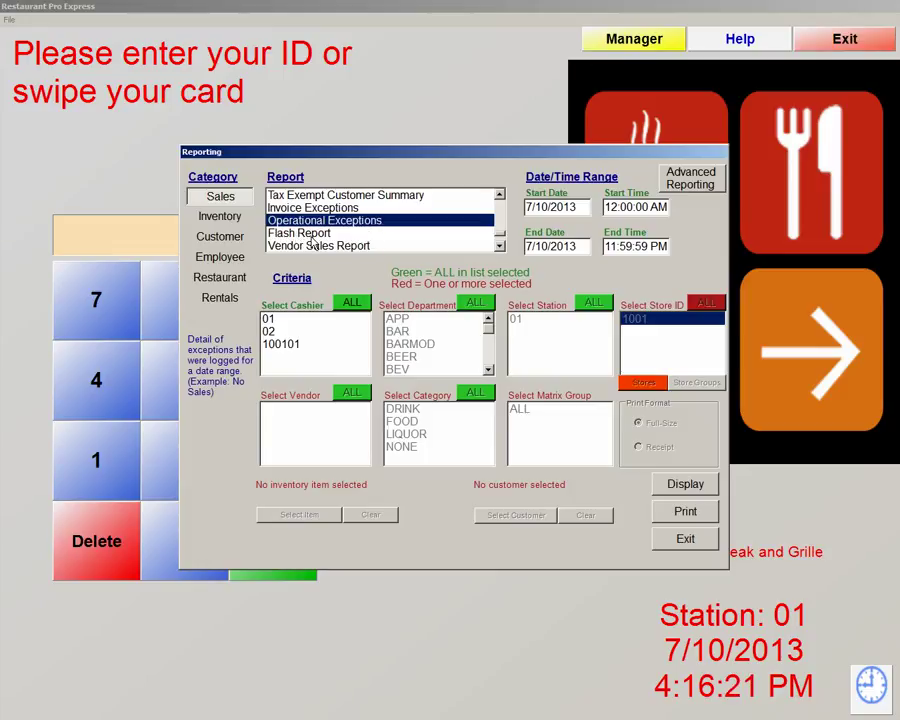
pyautogui.click(312, 233)
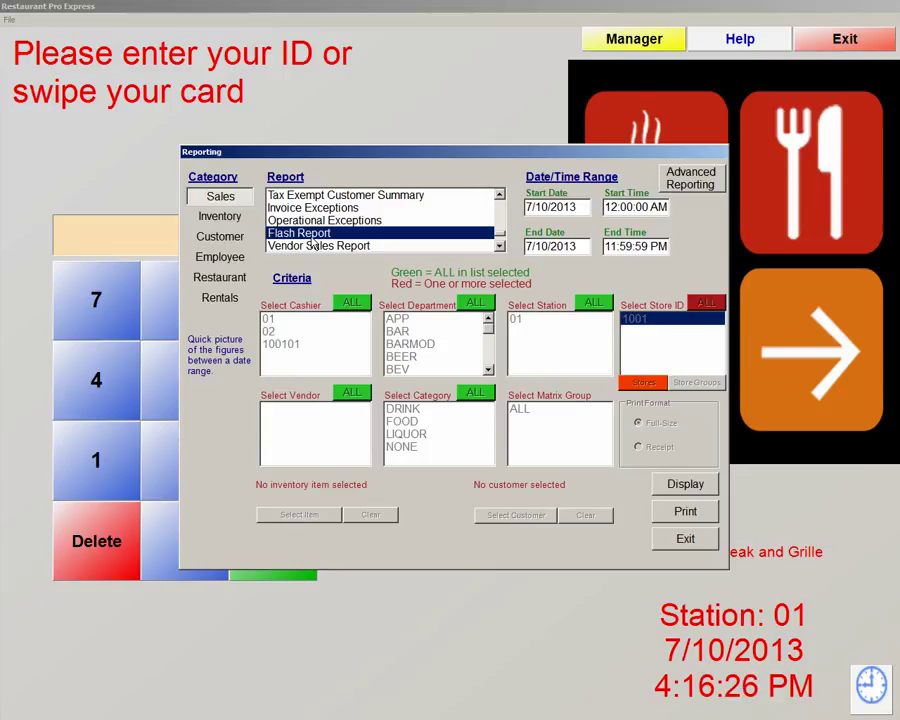
pyautogui.click(686, 486)
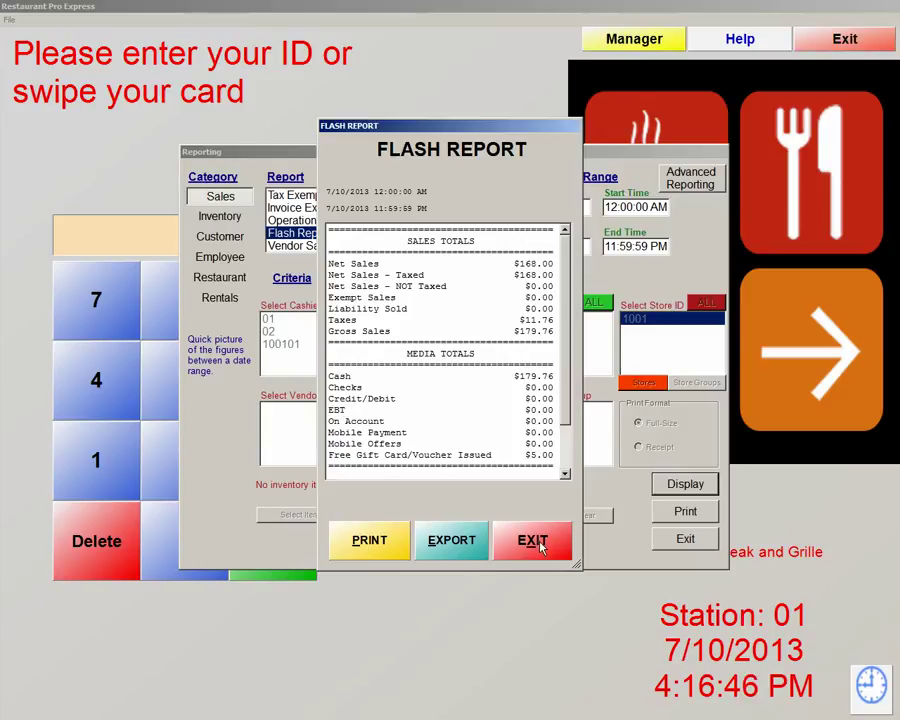
pyautogui.click(533, 541)
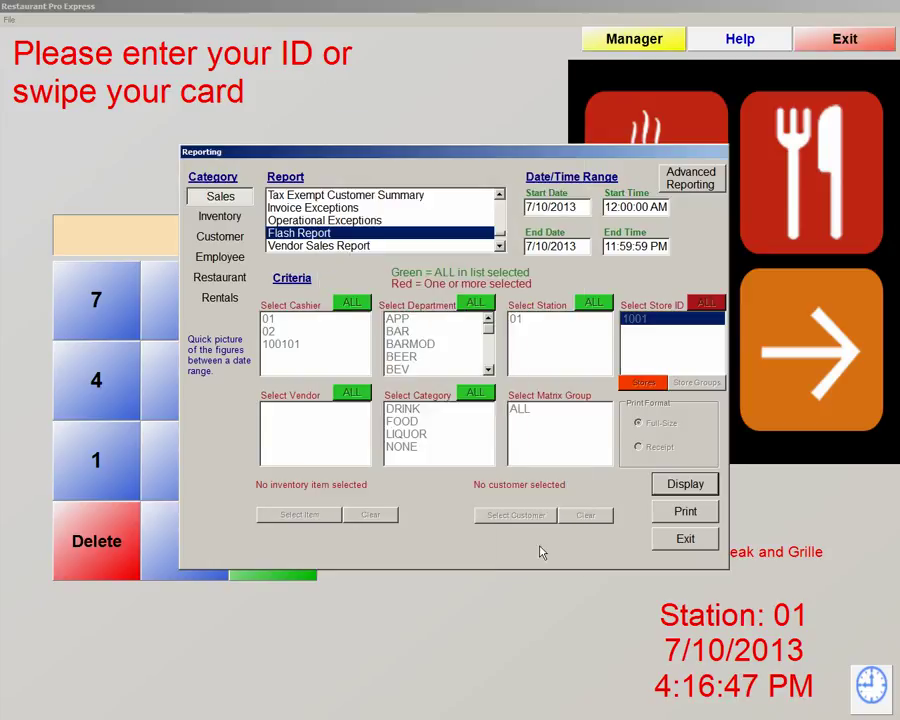
# - Display the Inventory alphabetical listing maximized and jump to its last page (total 20207413.90)
pyautogui.click(231, 219)
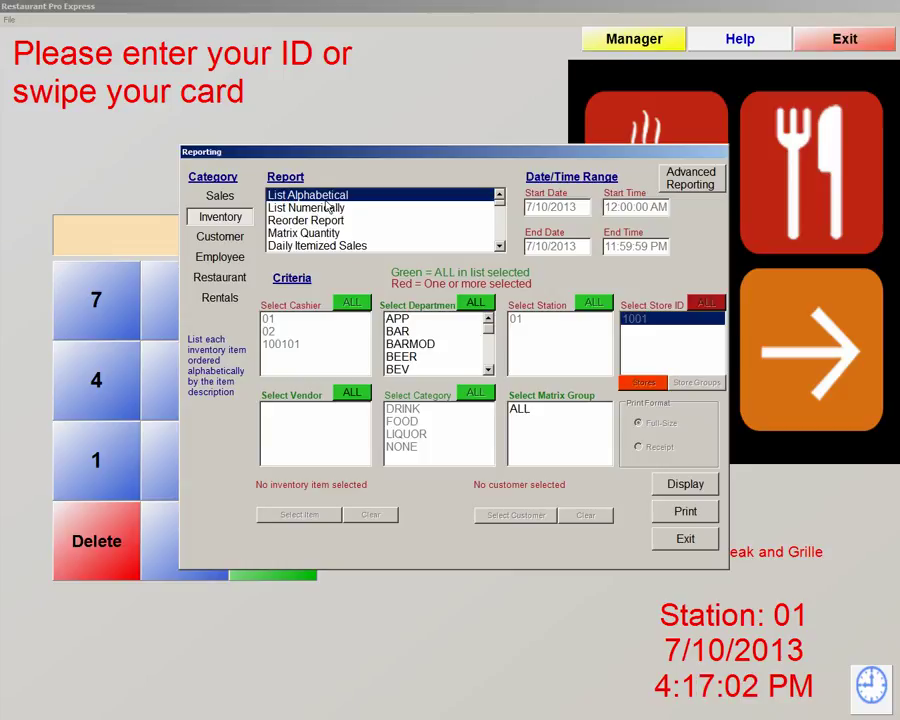
pyautogui.click(682, 487)
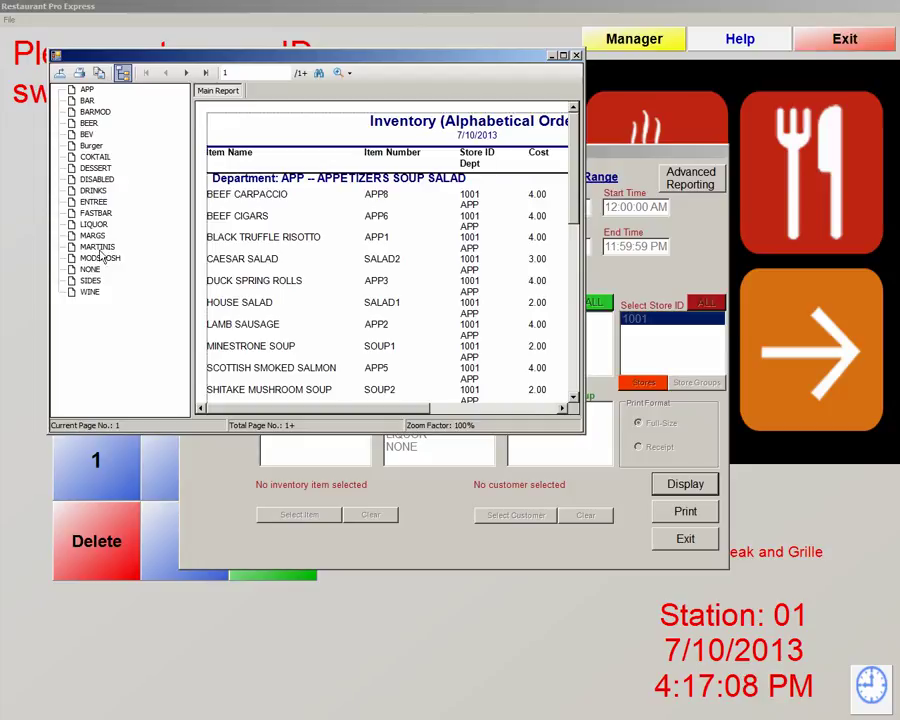
pyautogui.click(564, 56)
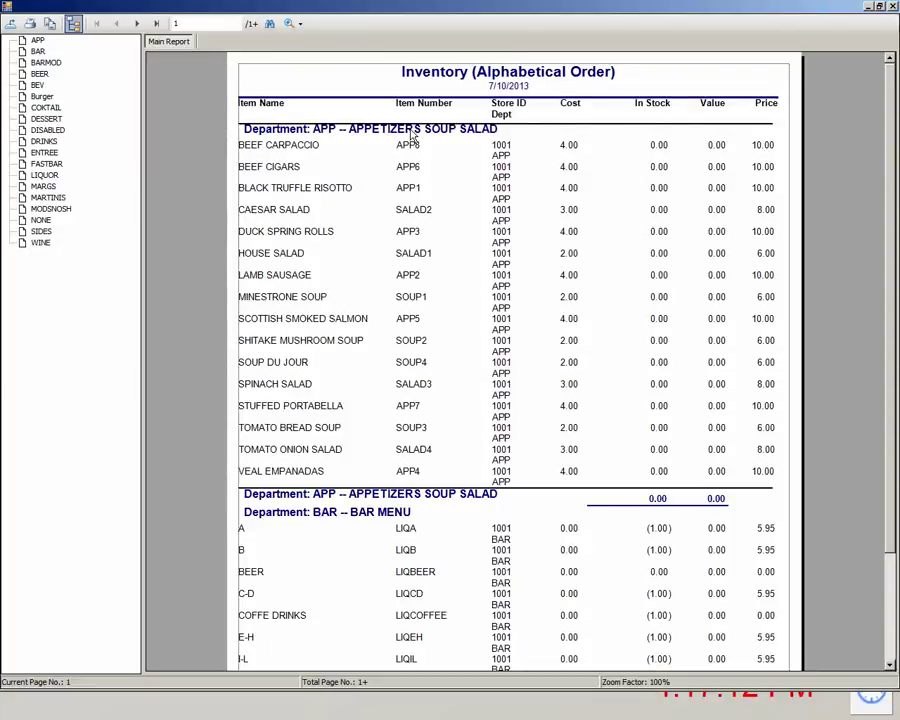
pyautogui.click(156, 23)
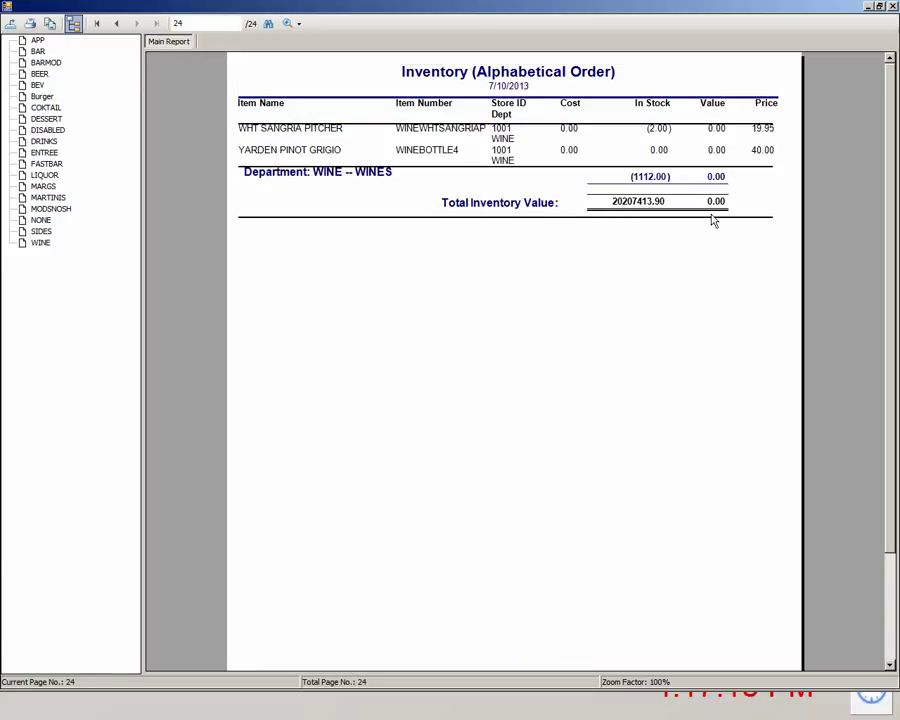
# - Cancel exporting the inventory report and close the preview
pyautogui.click(10, 22)
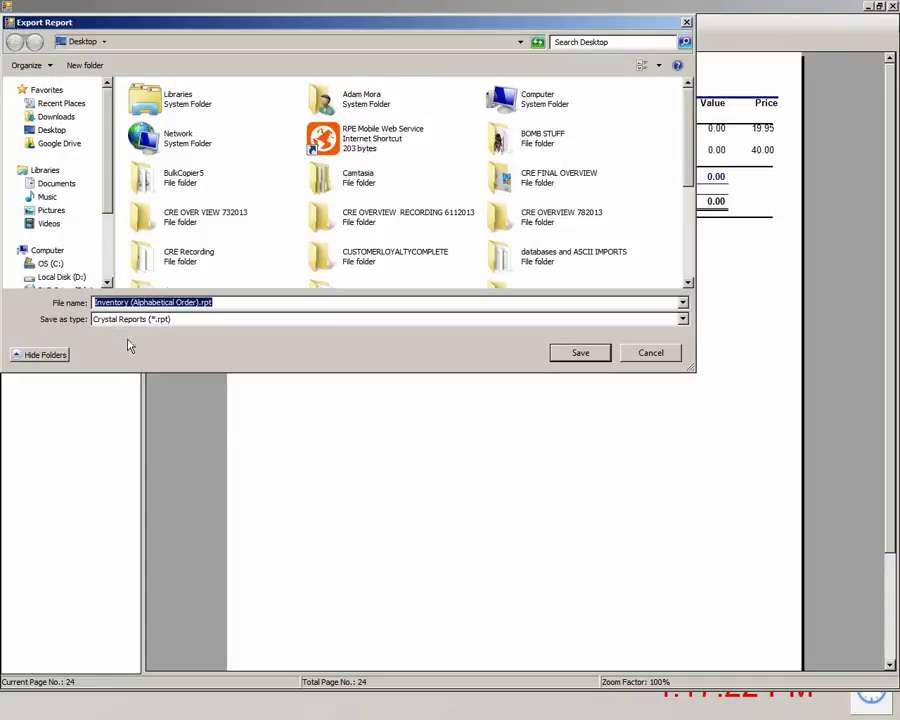
pyautogui.click(658, 360)
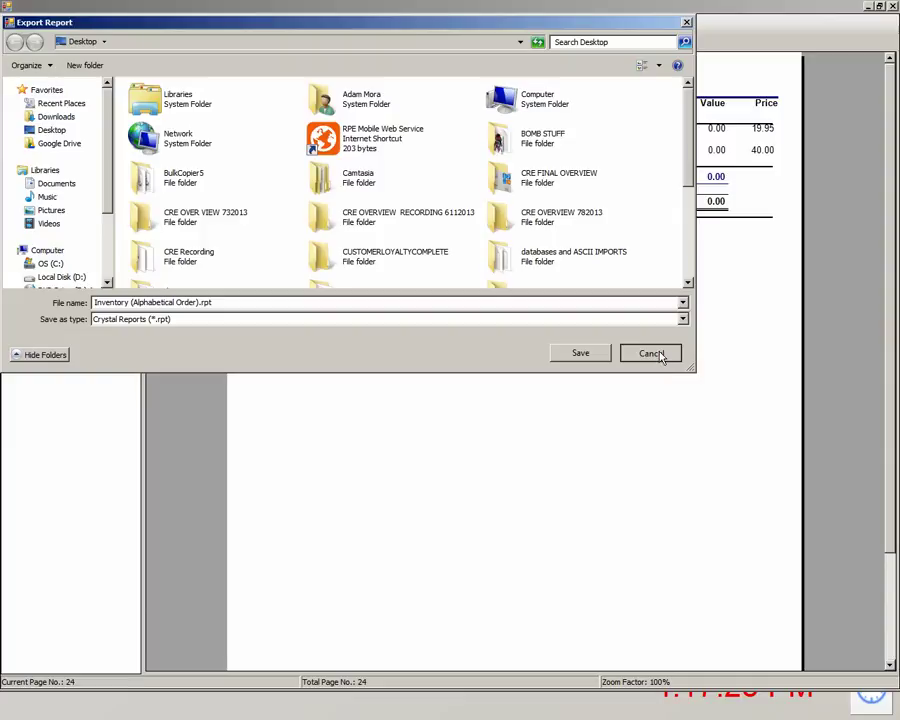
pyautogui.click(655, 354)
pyautogui.click(878, 7)
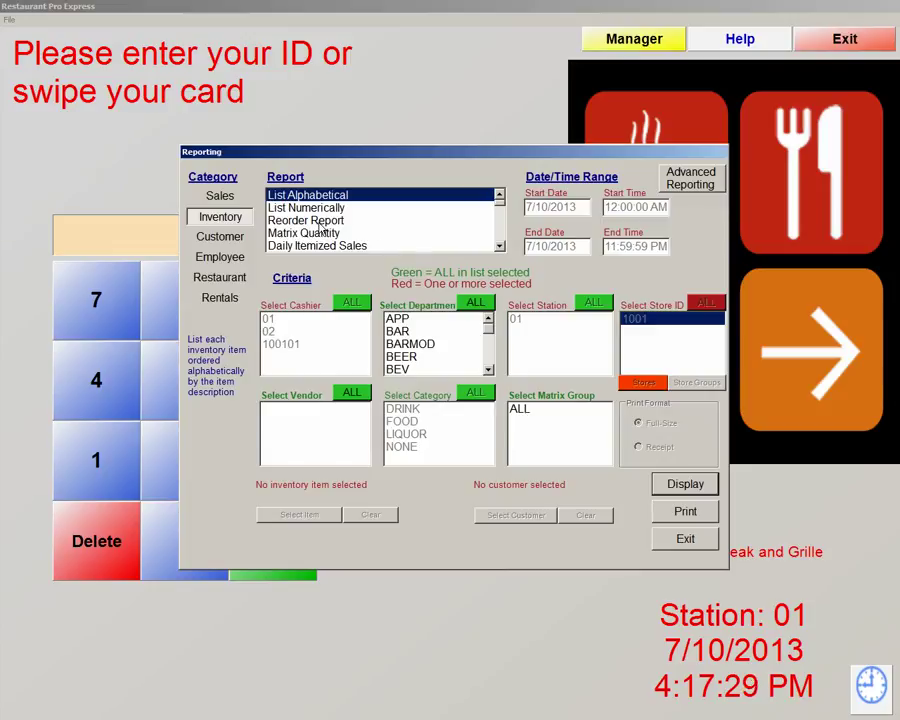
# - Display the Current Value inventory report and confirm store 1001 totals $0.00
pyautogui.click(499, 246)
pyautogui.click(499, 246)
pyautogui.scroll(-3, 500, 247)
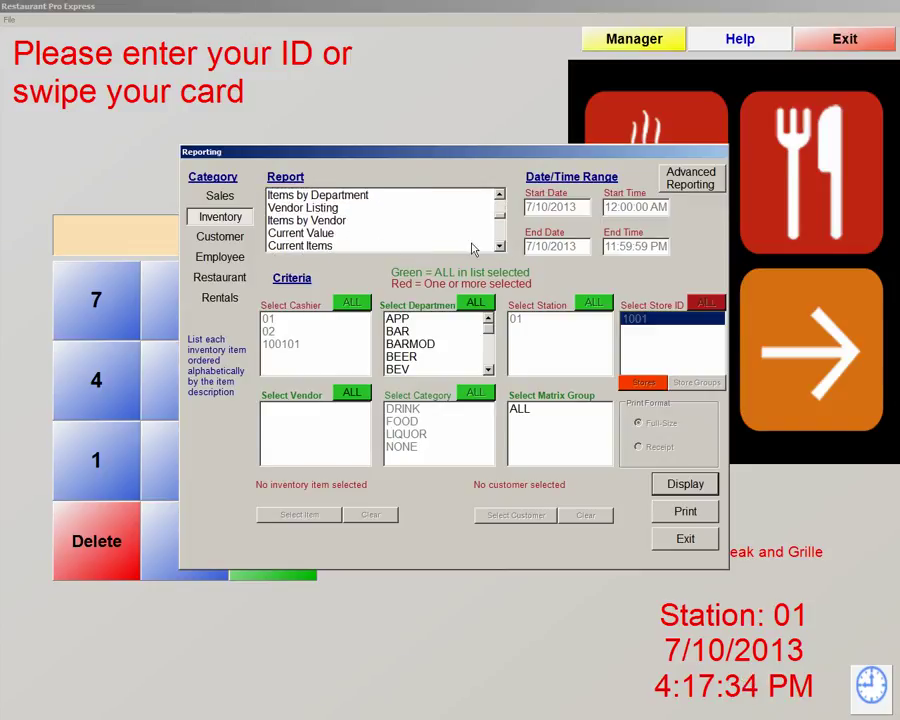
pyautogui.click(480, 233)
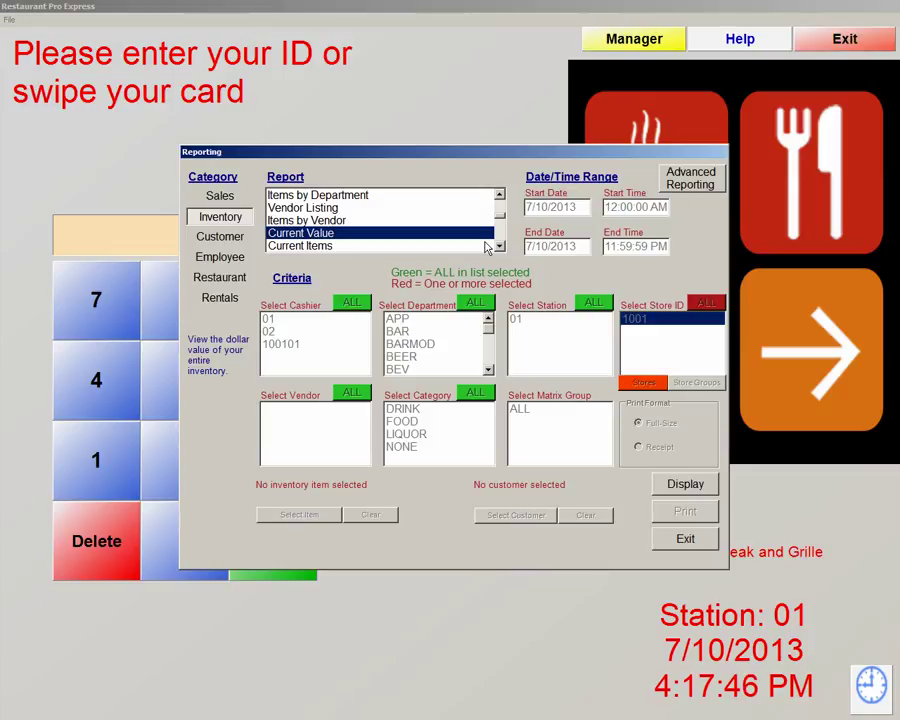
pyautogui.click(688, 483)
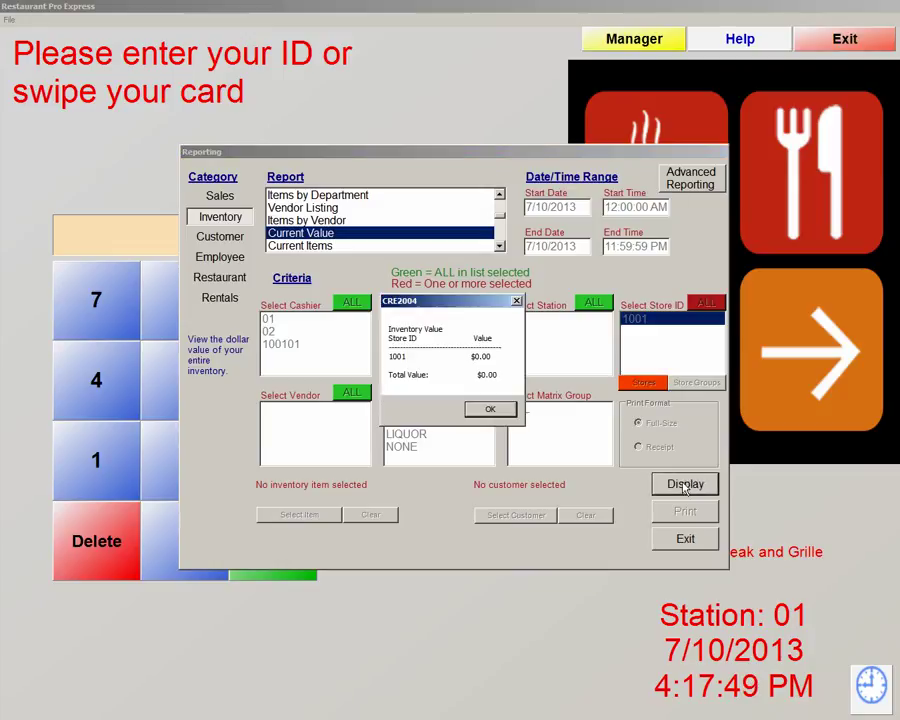
pyautogui.click(490, 409)
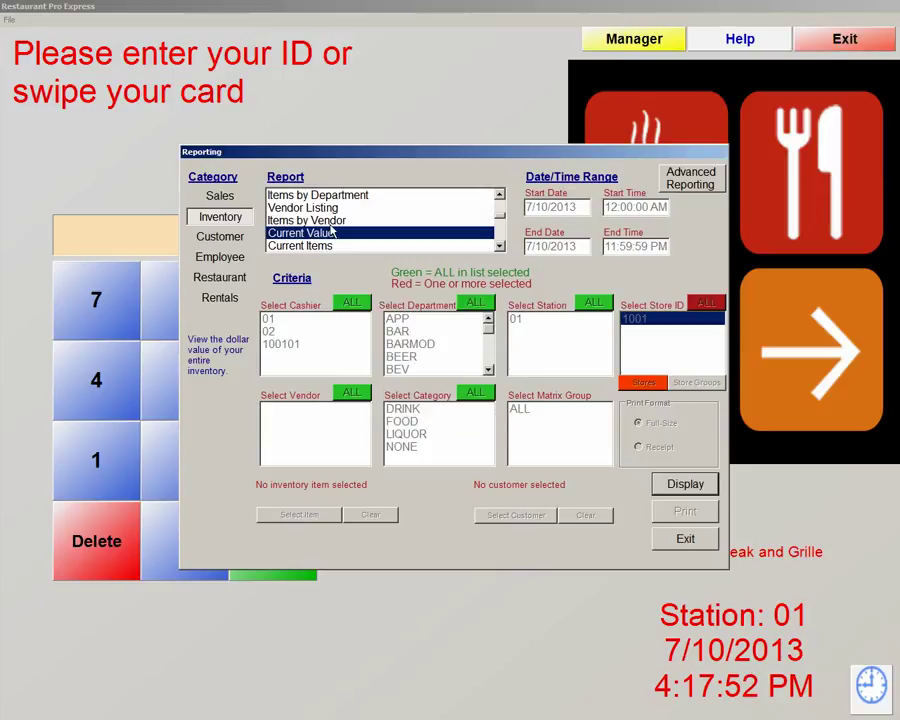
# - Scroll further down the inventory report list
pyautogui.click(500, 246)
pyautogui.click(500, 246)
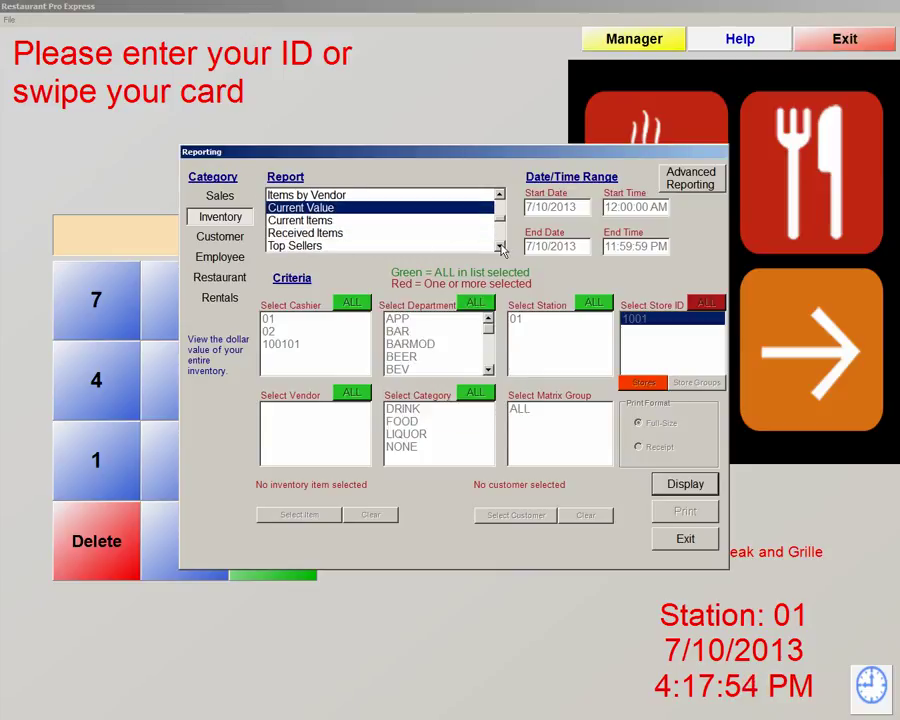
pyautogui.click(500, 246)
pyautogui.click(500, 246)
pyautogui.click(500, 246)
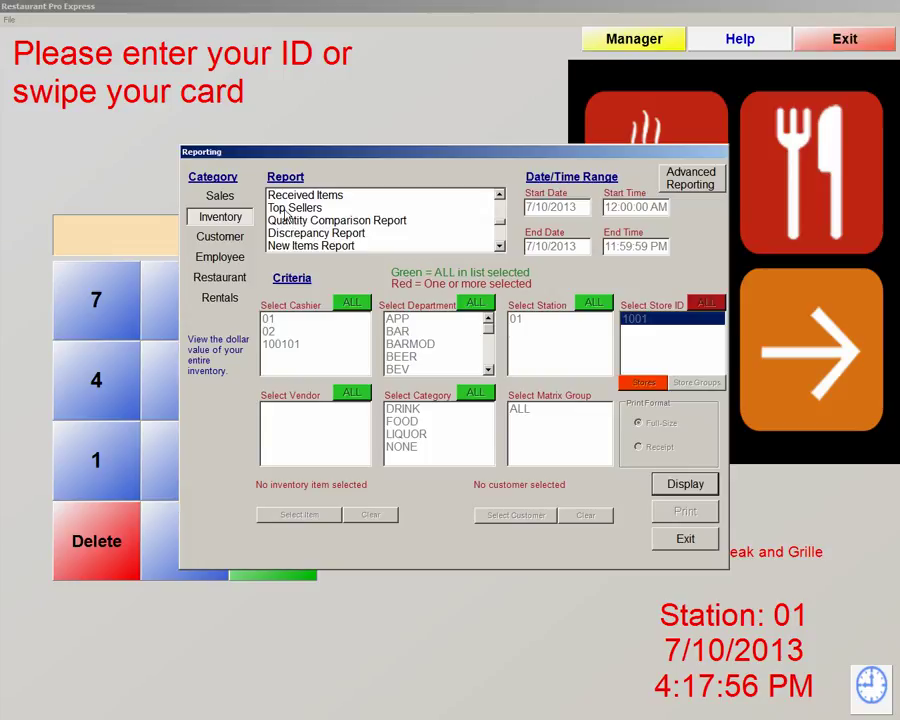
# - Scroll the inventory report list down to Daily Inventory Assessment Report
pyautogui.click(500, 246)
pyautogui.click(500, 246)
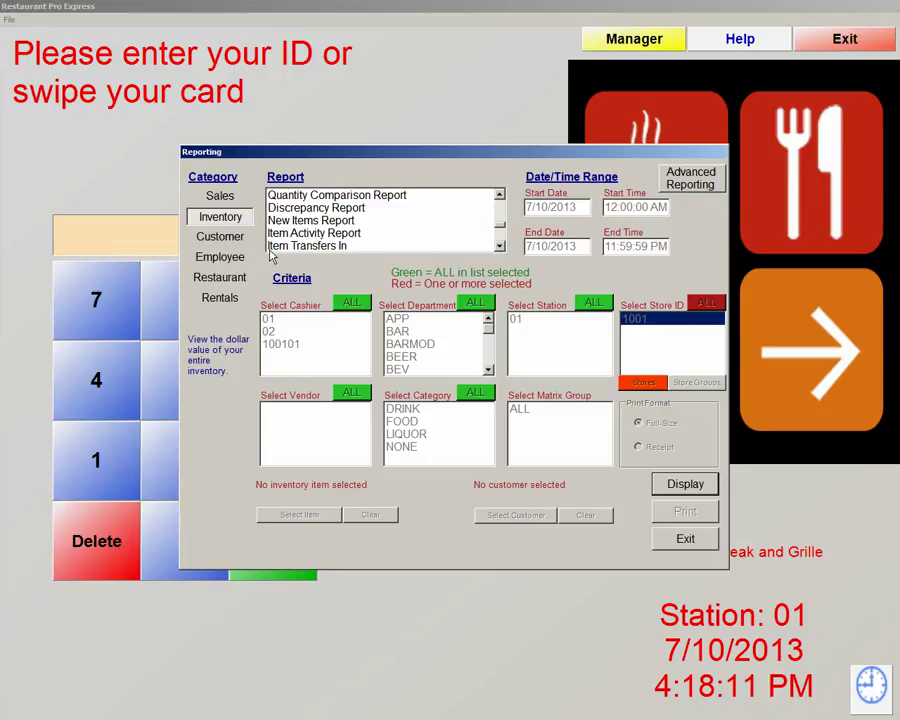
pyautogui.click(499, 247)
pyautogui.click(499, 247)
pyautogui.click(499, 247)
pyautogui.click(499, 247)
pyautogui.click(499, 247)
pyautogui.click(499, 247)
pyautogui.click(499, 247)
pyautogui.click(499, 247)
pyautogui.click(499, 247)
pyautogui.click(499, 247)
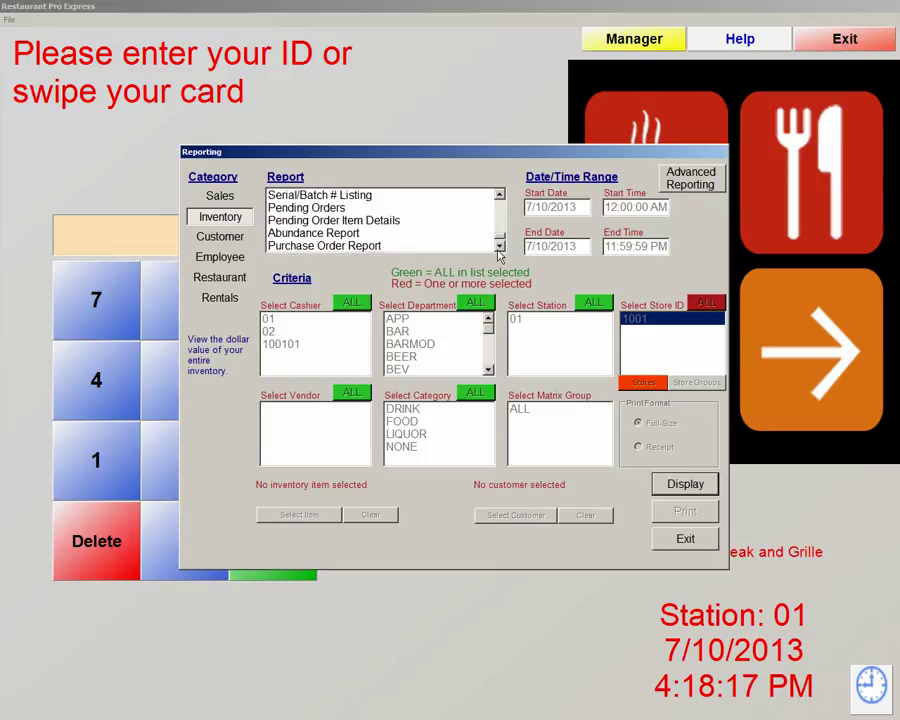
# - Move the Reporting window, pick Specific Item Activity Report, then switch to Customer reports
pyautogui.click(501, 197)
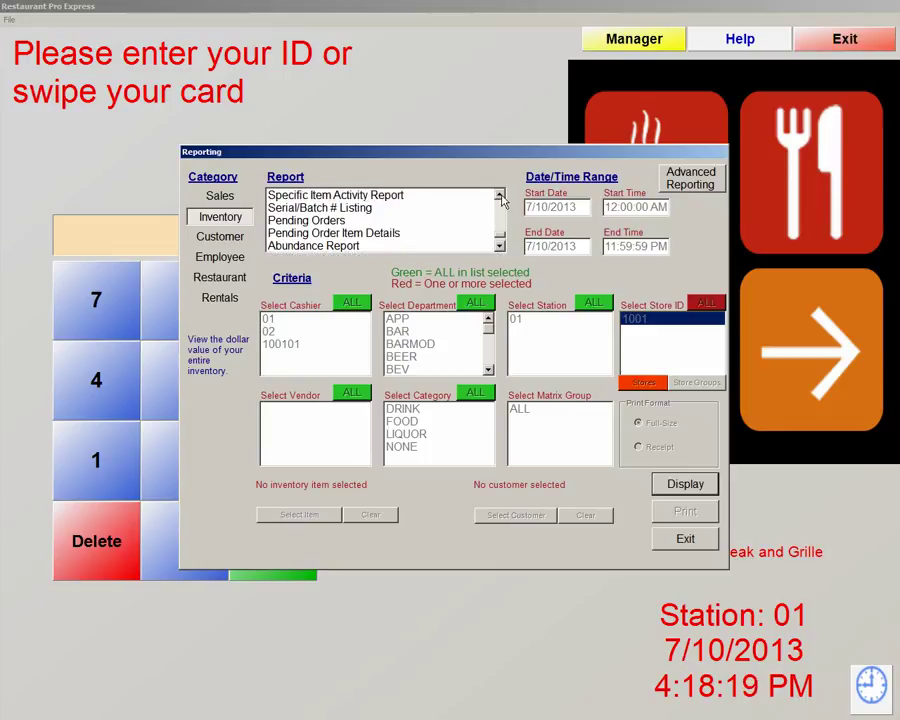
pyautogui.moveTo(368, 157); pyautogui.dragTo(333, 143)
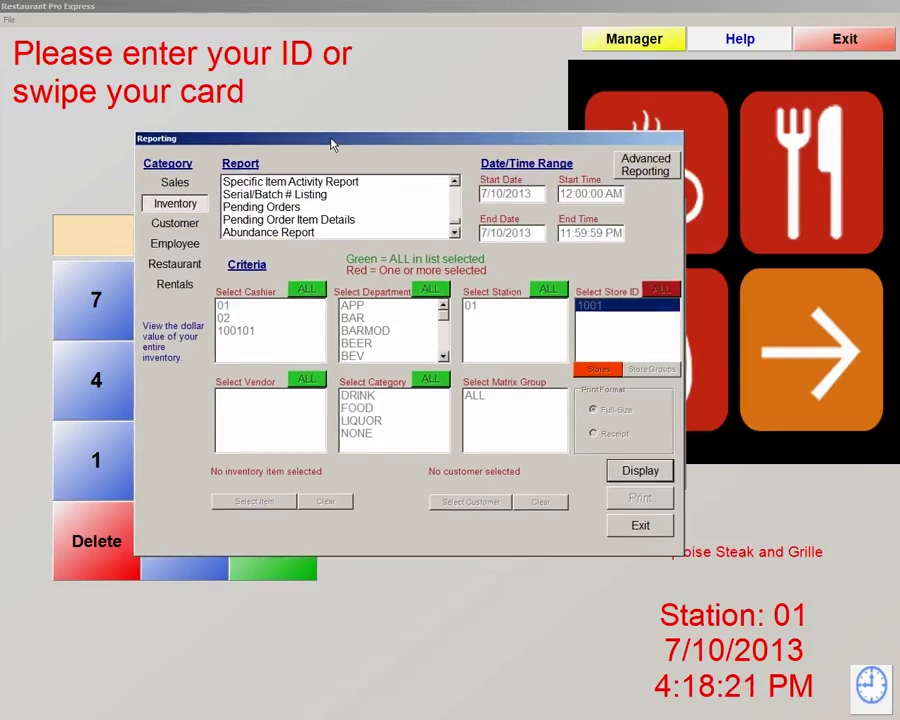
pyautogui.click(228, 184)
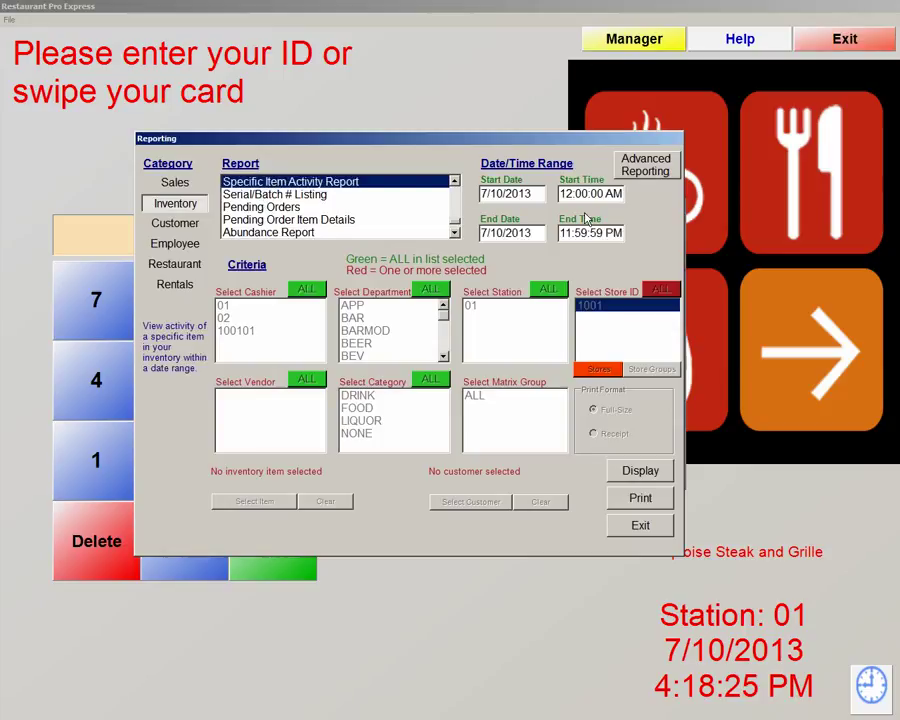
pyautogui.click(455, 235)
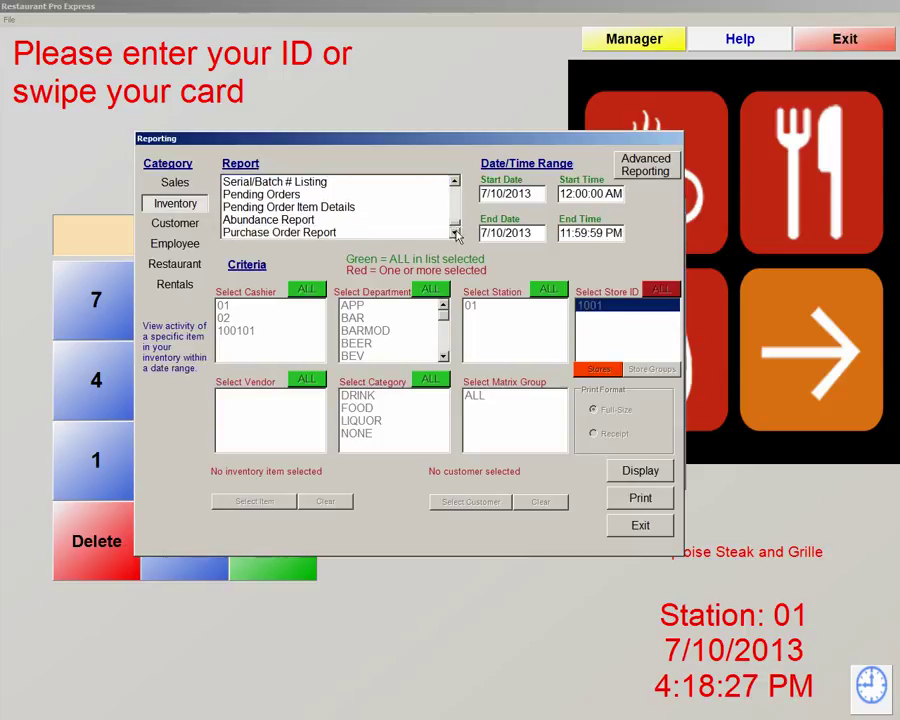
pyautogui.click(455, 235)
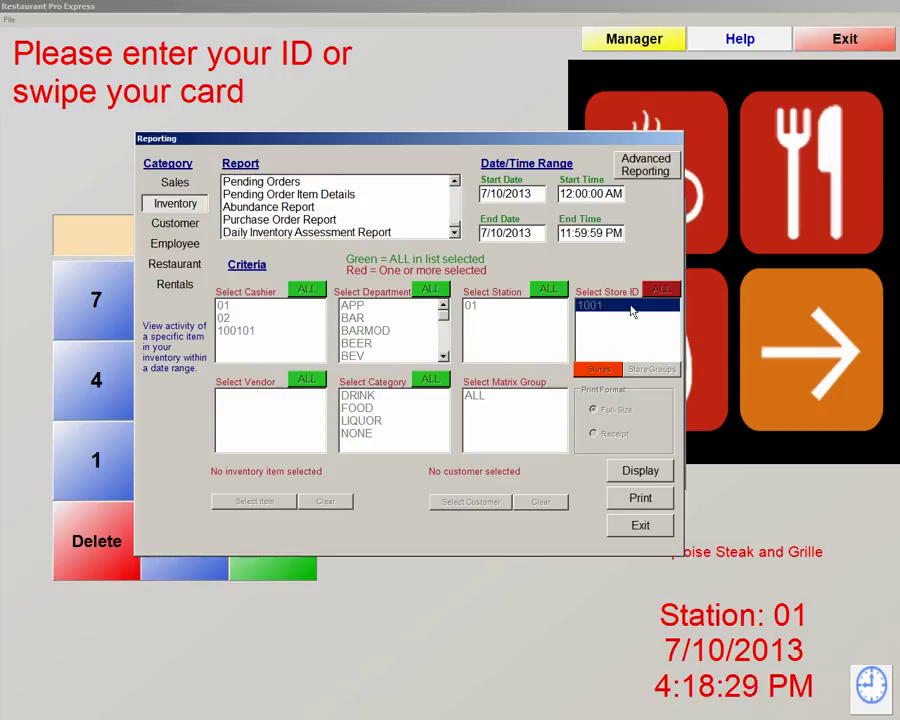
pyautogui.click(183, 226)
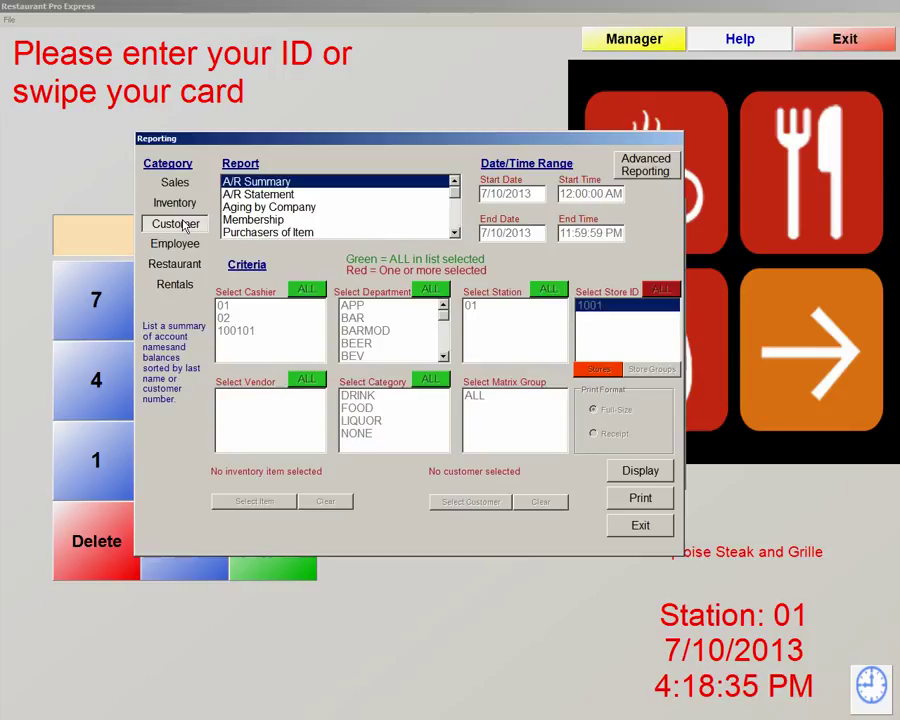
# - Select the Customer Referral report in the Customer report list
pyautogui.doubleClick(454, 234)
pyautogui.click(445, 229)
pyautogui.scroll(-1, 457, 210)
pyautogui.scroll(-2, 457, 210)
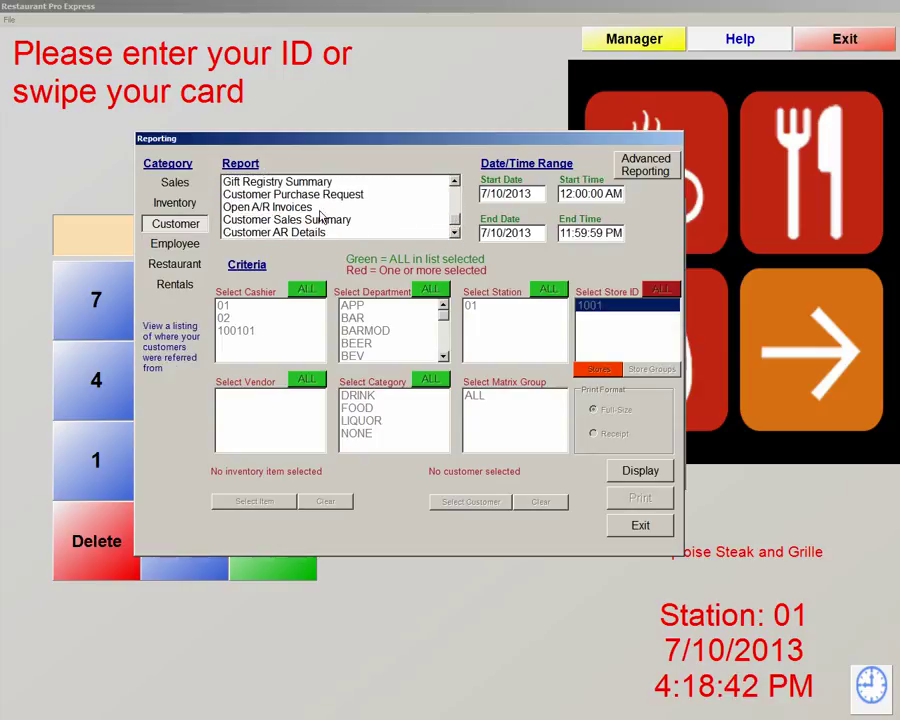
# - Scroll up and down through the remaining Customer reports
pyautogui.click(453, 183)
pyautogui.click(453, 183)
pyautogui.click(453, 183)
pyautogui.click(453, 183)
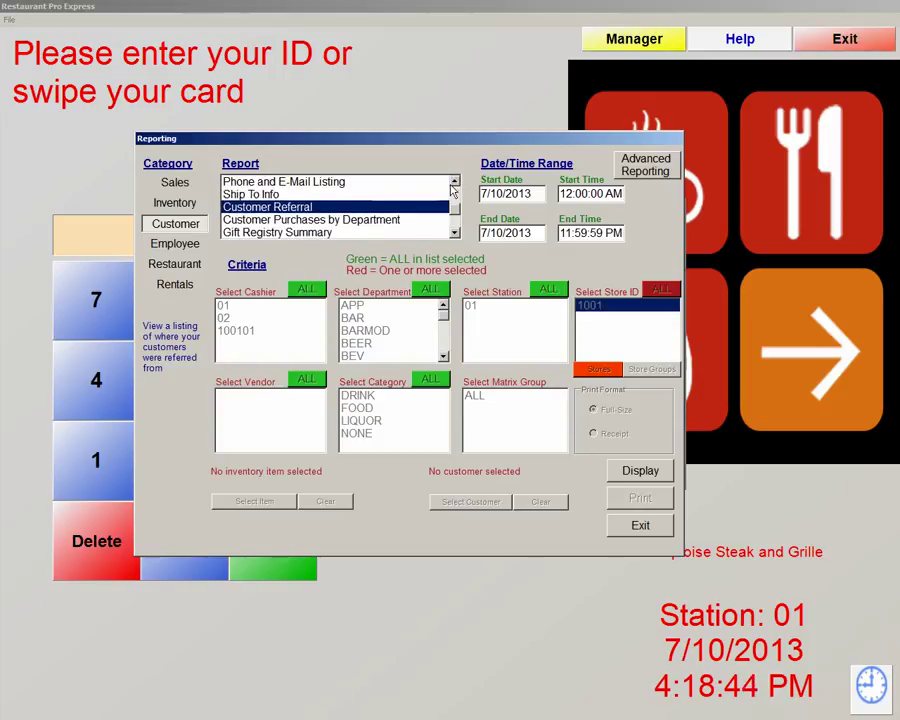
pyautogui.click(455, 235)
pyautogui.click(455, 235)
pyautogui.click(455, 235)
pyautogui.click(455, 235)
pyautogui.click(455, 235)
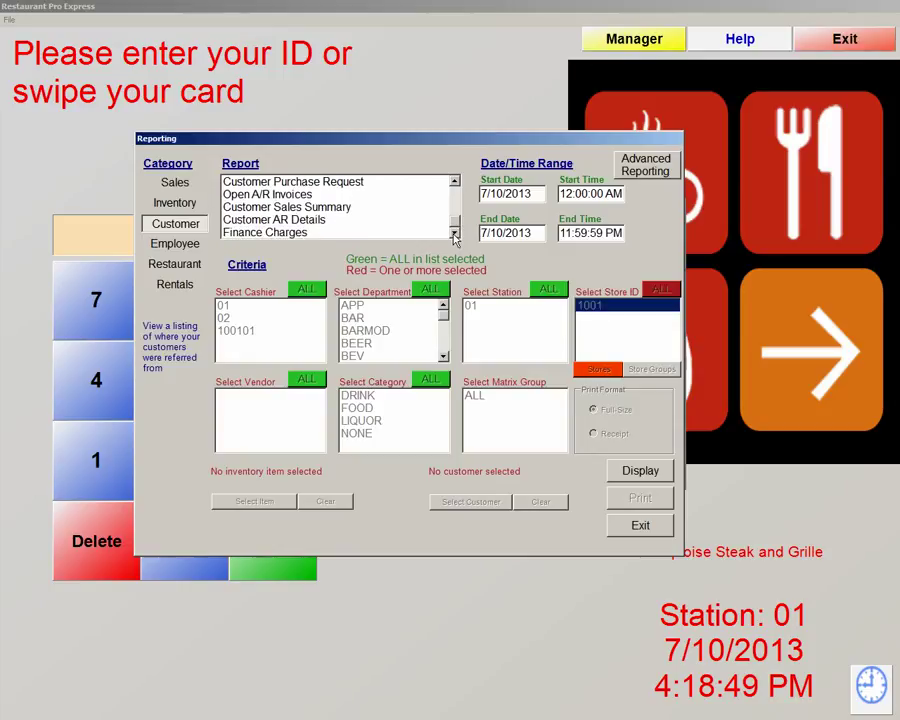
pyautogui.click(454, 182)
pyautogui.click(454, 182)
pyautogui.click(454, 182)
pyautogui.click(454, 182)
pyautogui.click(454, 182)
pyautogui.click(454, 182)
pyautogui.click(454, 182)
pyautogui.click(454, 182)
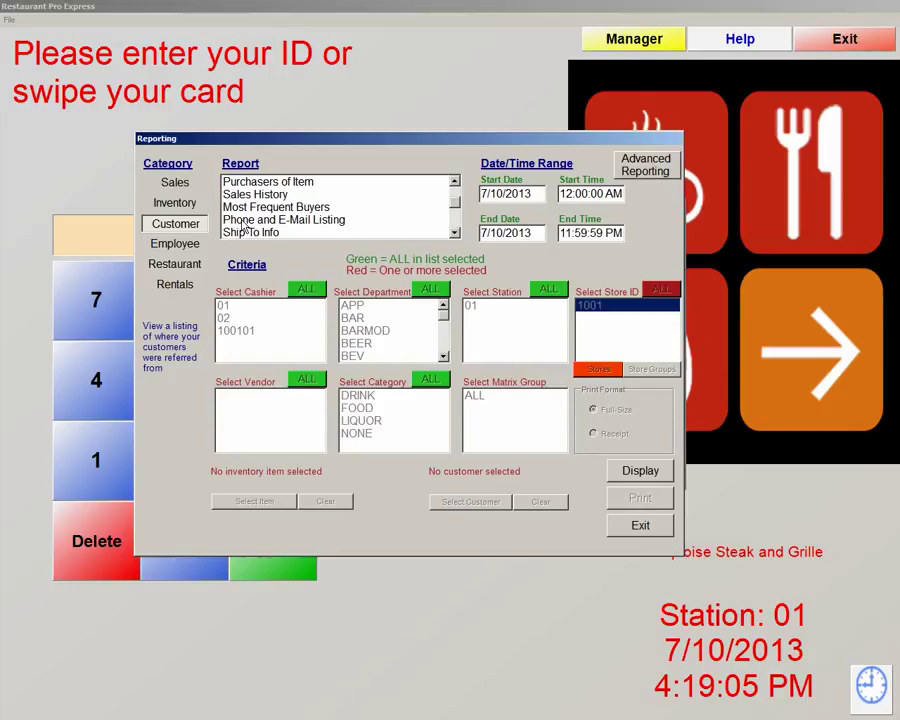
# - View the Employee Hours & Wages report for 7/10/2013 full-screen, then close it
pyautogui.click(196, 244)
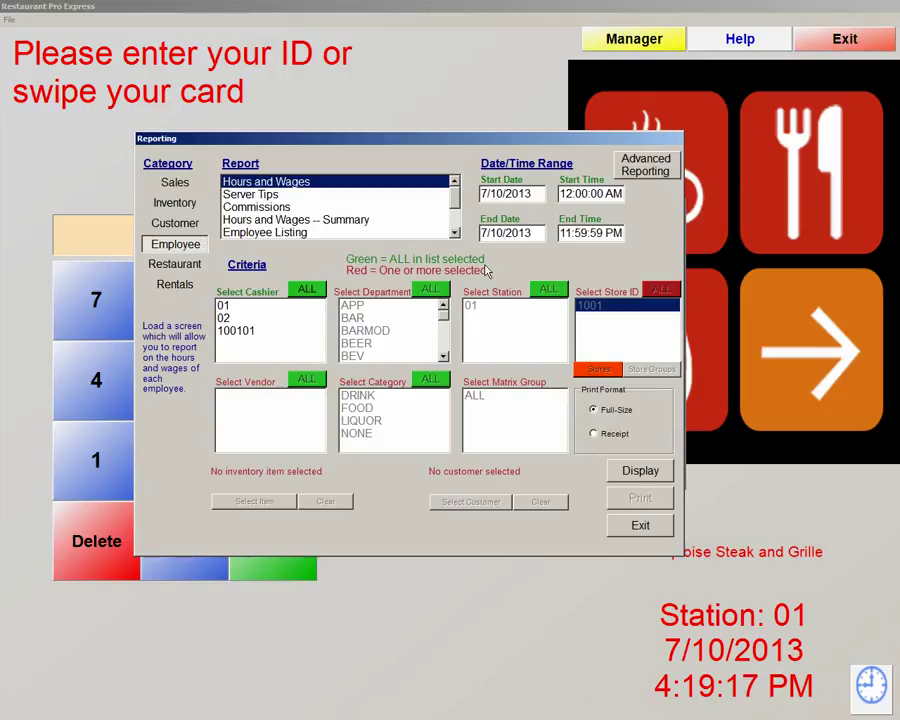
pyautogui.click(645, 472)
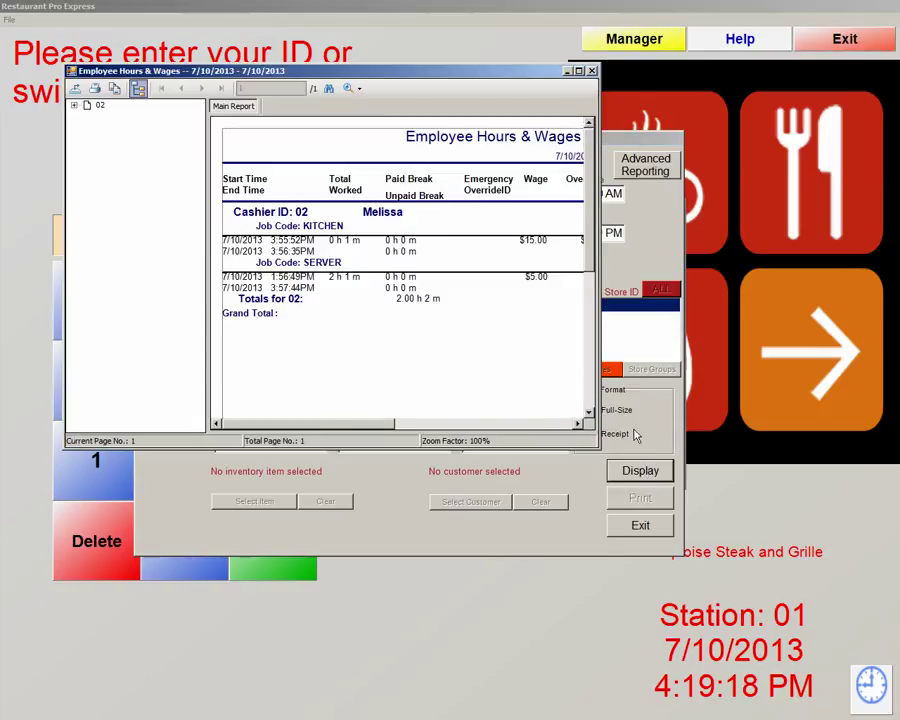
pyautogui.click(579, 71)
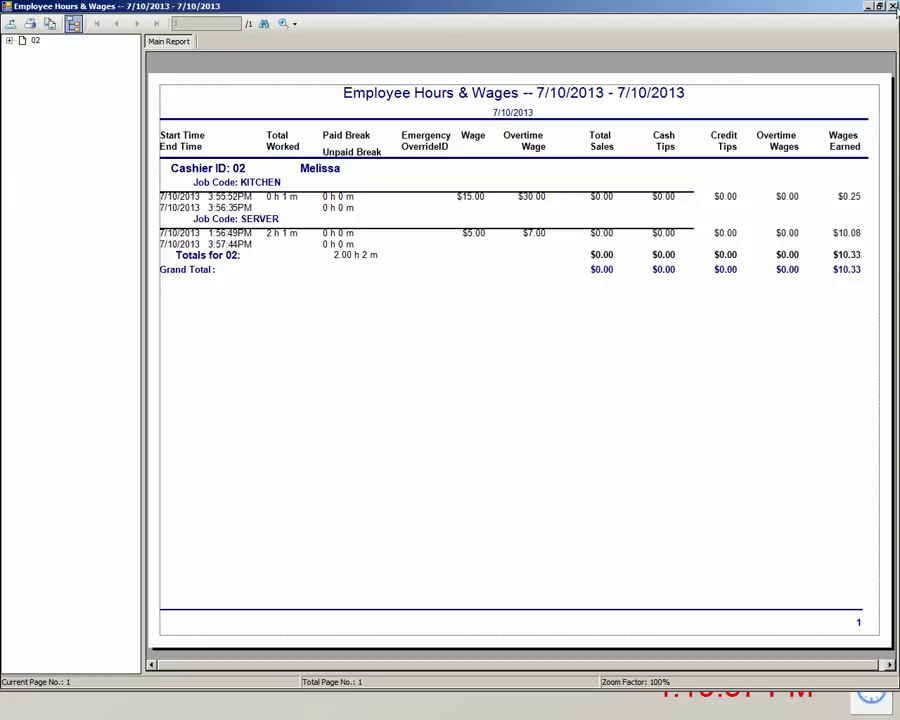
pyautogui.hotkey('alt', 'F4')
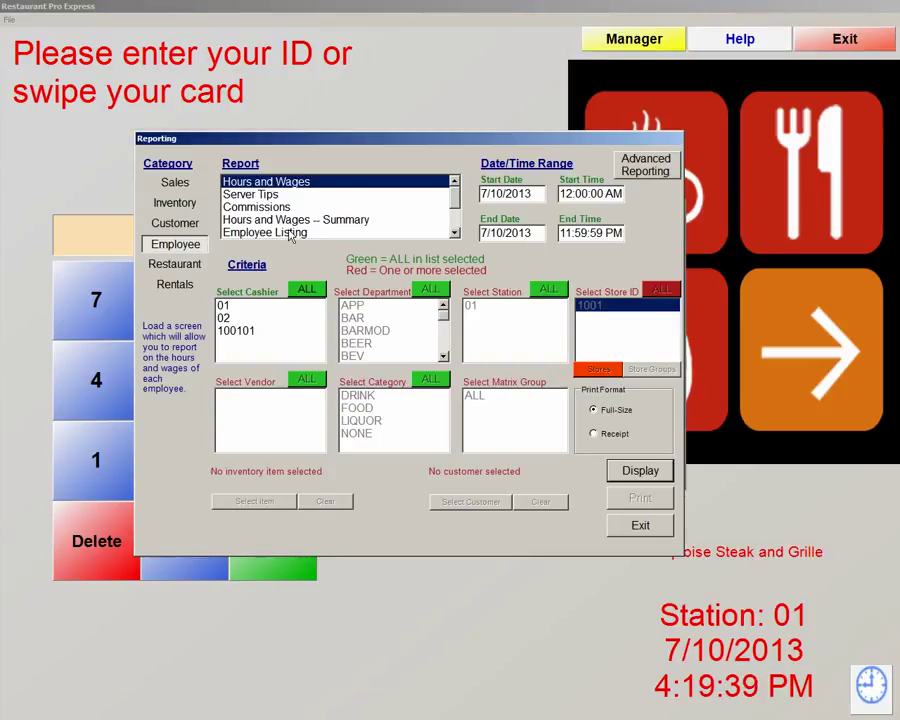
# - Select Server Tips among the Employee reports and scroll through the remaining ones
pyautogui.click(288, 232)
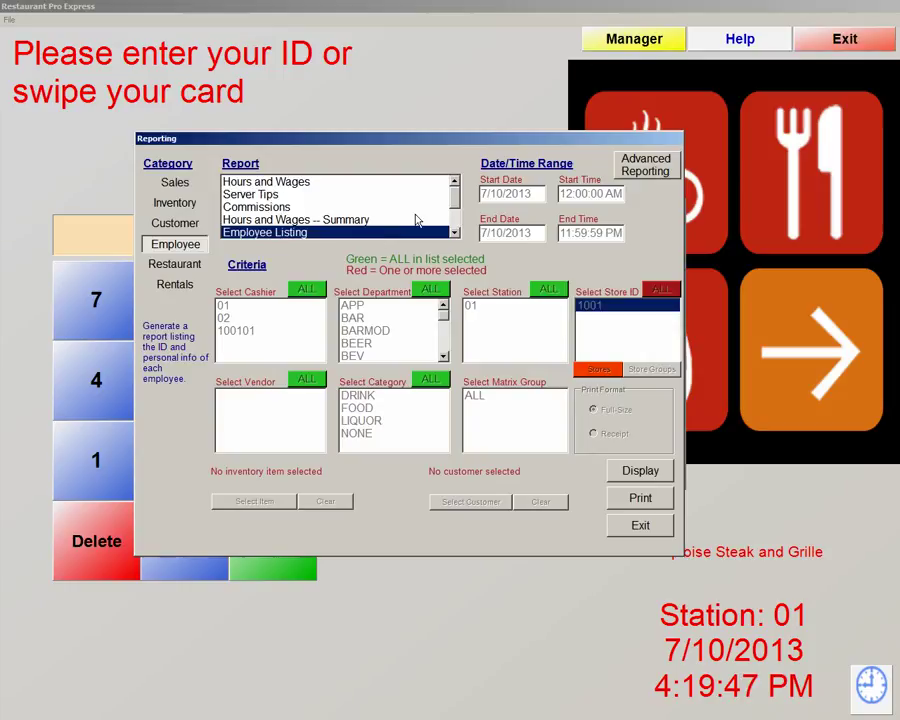
pyautogui.click(262, 196)
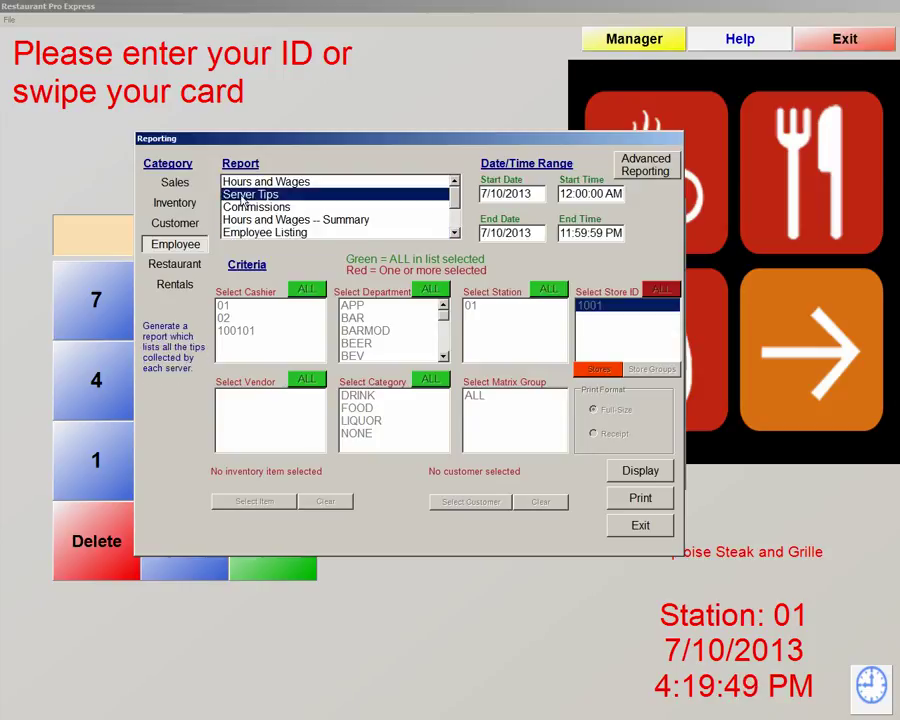
pyautogui.click(455, 232)
pyautogui.click(455, 232)
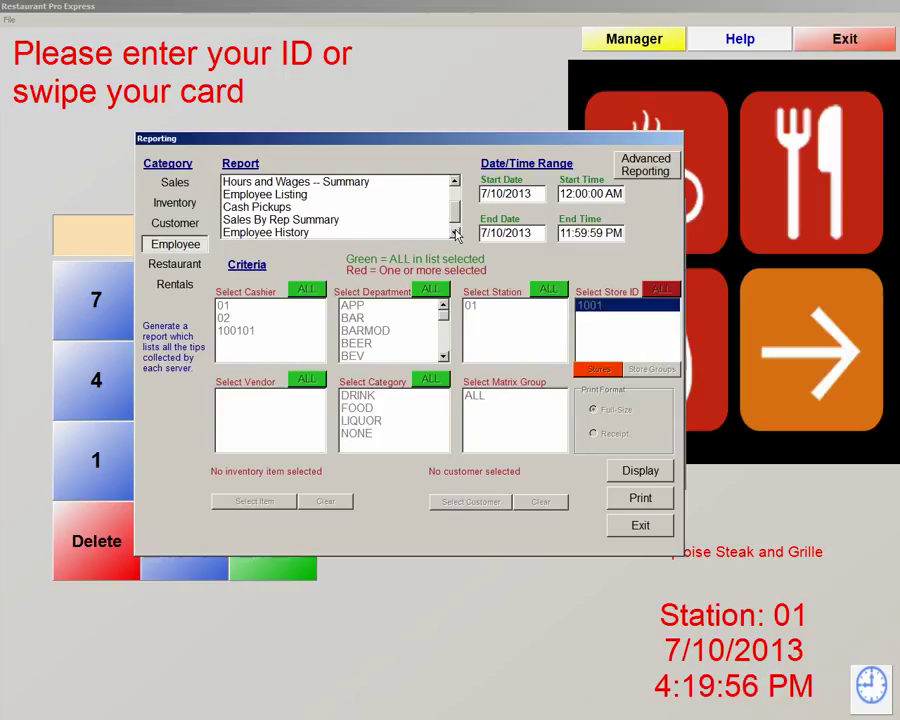
pyautogui.click(455, 233)
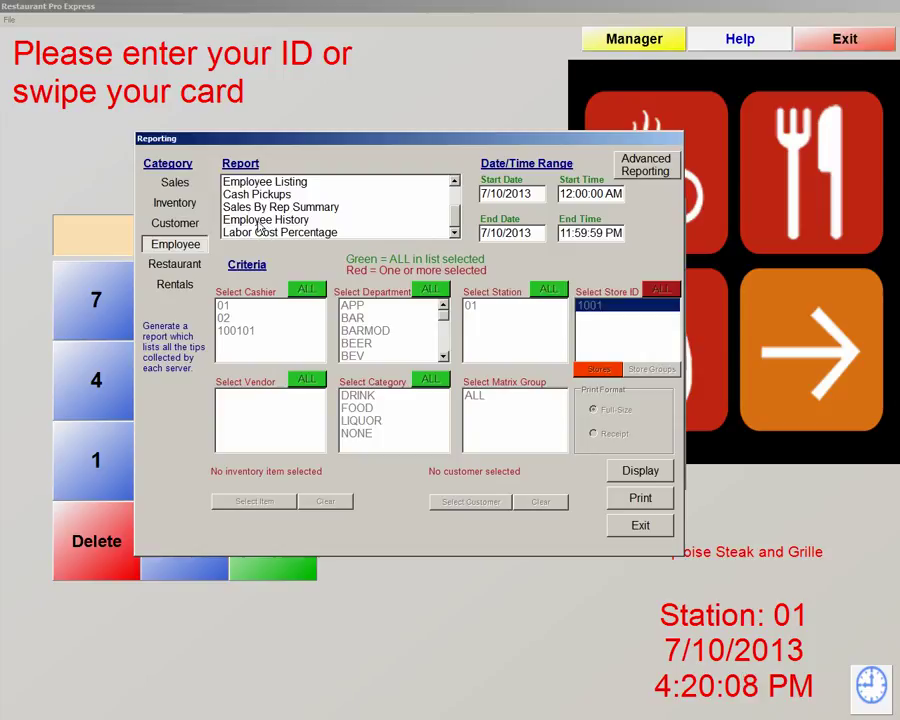
pyautogui.moveTo(457, 216)
pyautogui.mouseDown()
pyautogui.moveTo(458, 208)
pyautogui.moveTo(464, 236)
pyautogui.mouseUp()
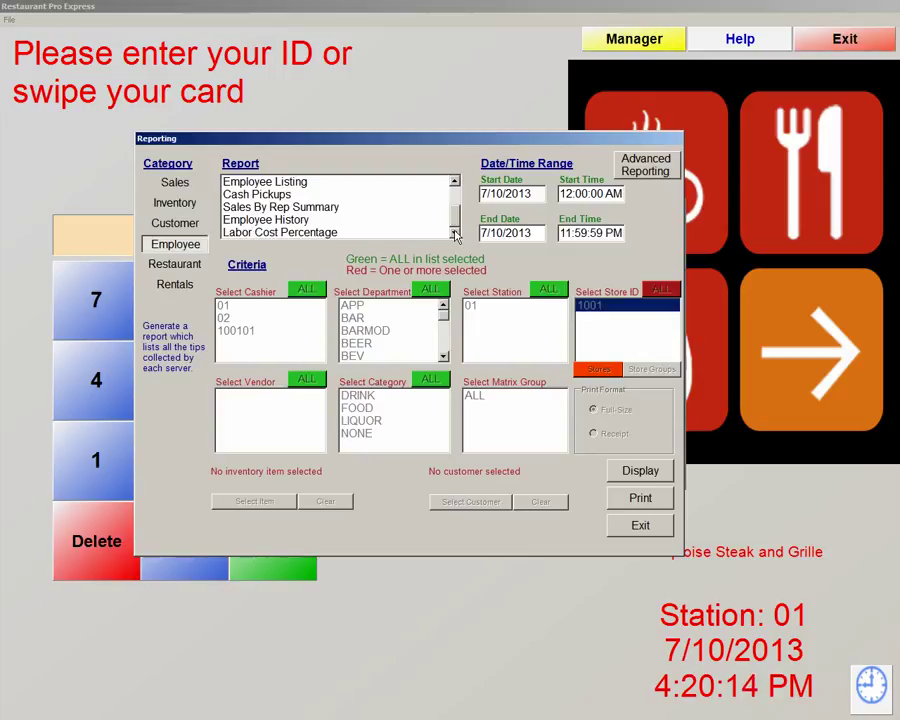
# - Browse the Restaurant reports, then exit the Reporting window
pyautogui.click(168, 268)
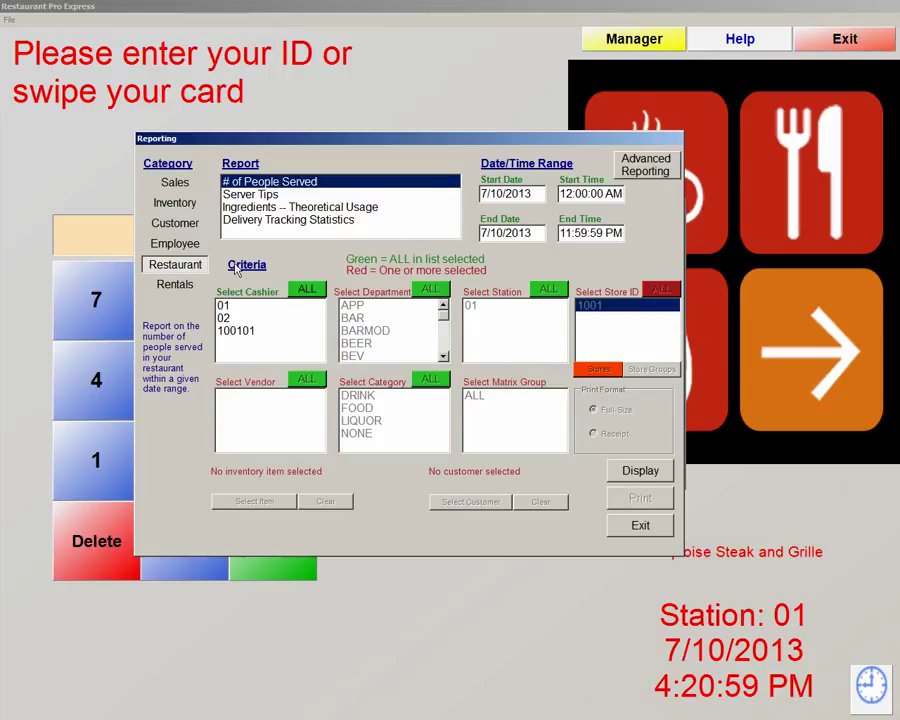
pyautogui.click(652, 528)
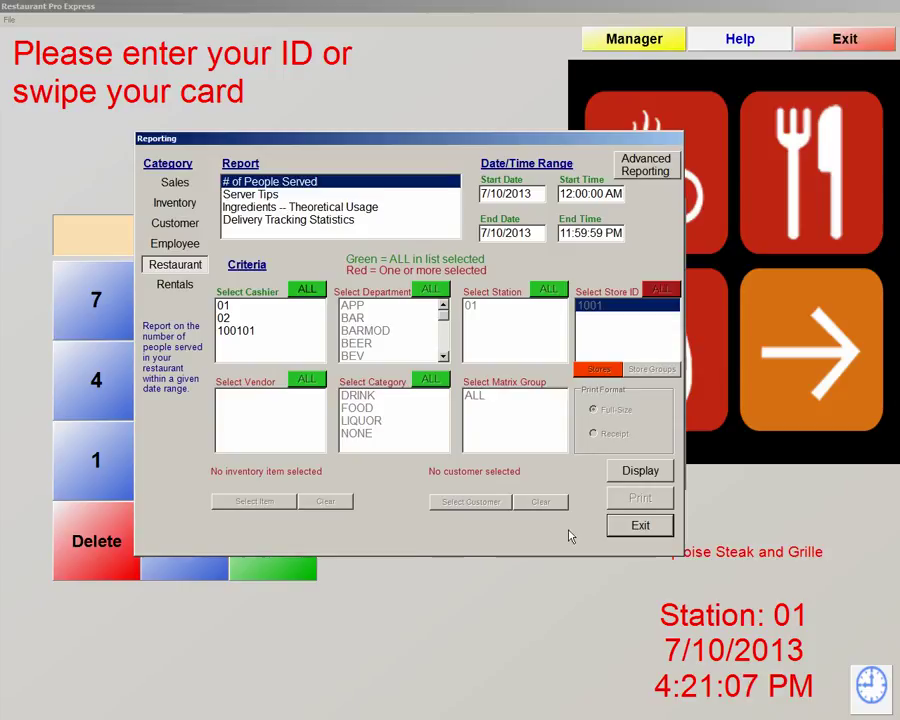
pyautogui.click(645, 527)
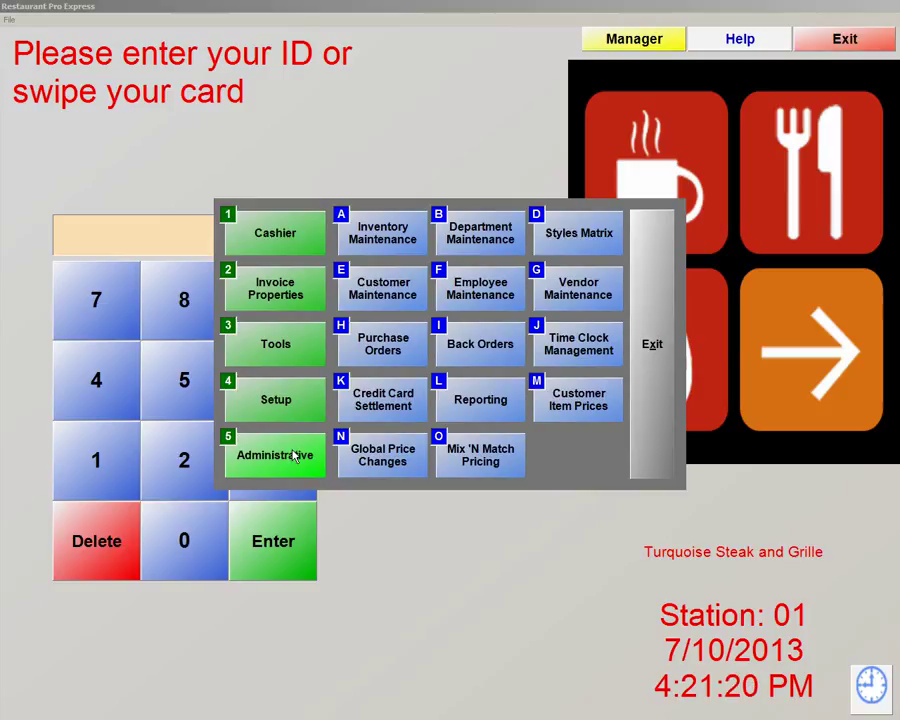
# - Open Touch Screen Configuration from the Setup menu
pyautogui.click(264, 400)
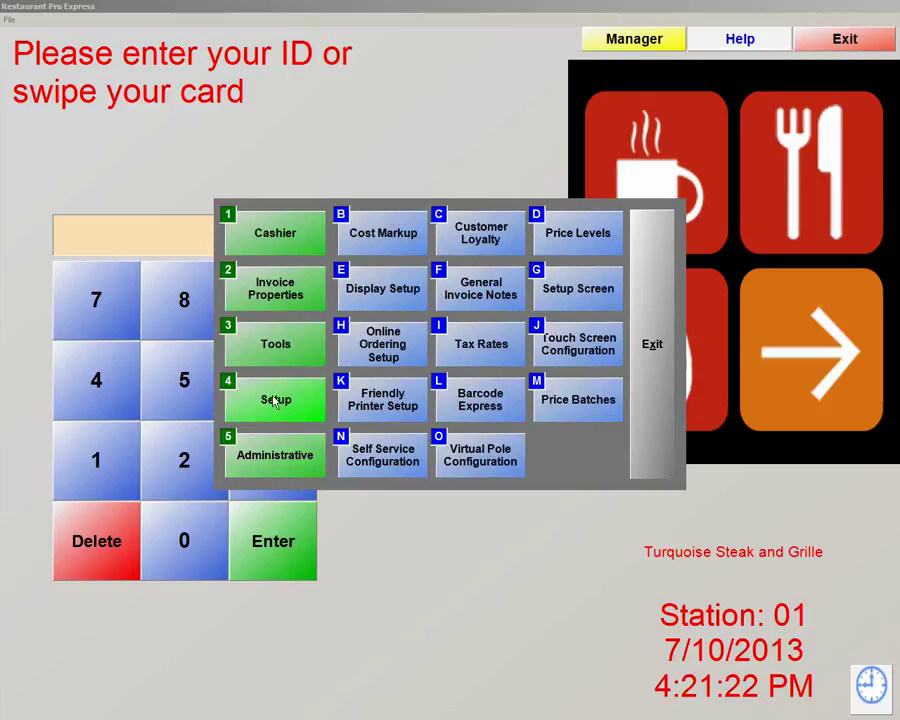
pyautogui.click(576, 345)
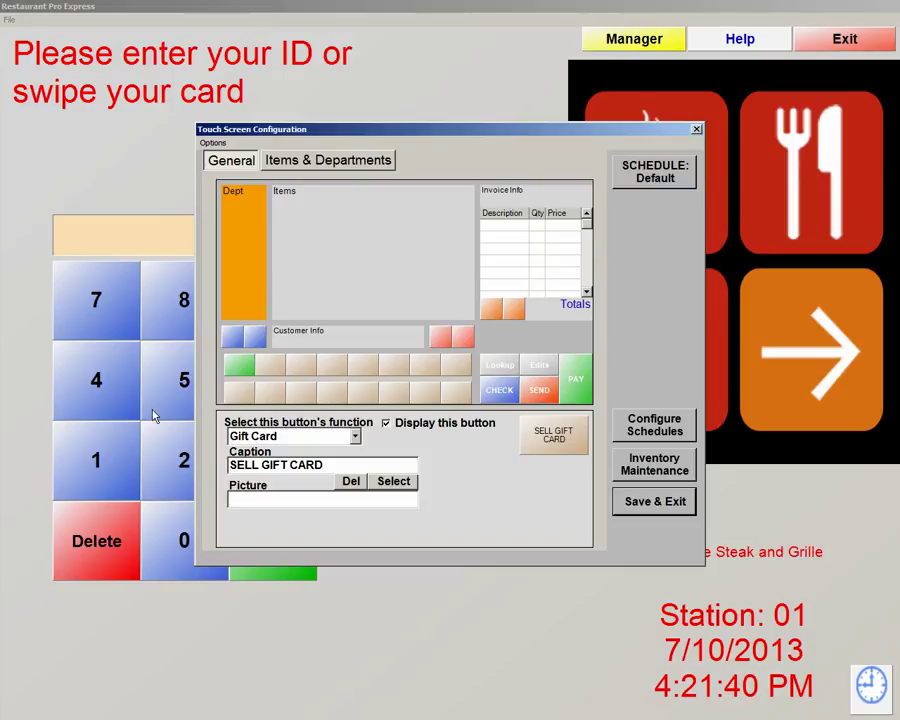
# - Review the button function list, keeping Gift Card, and check the Menu Schedule Configuration
pyautogui.click(354, 437)
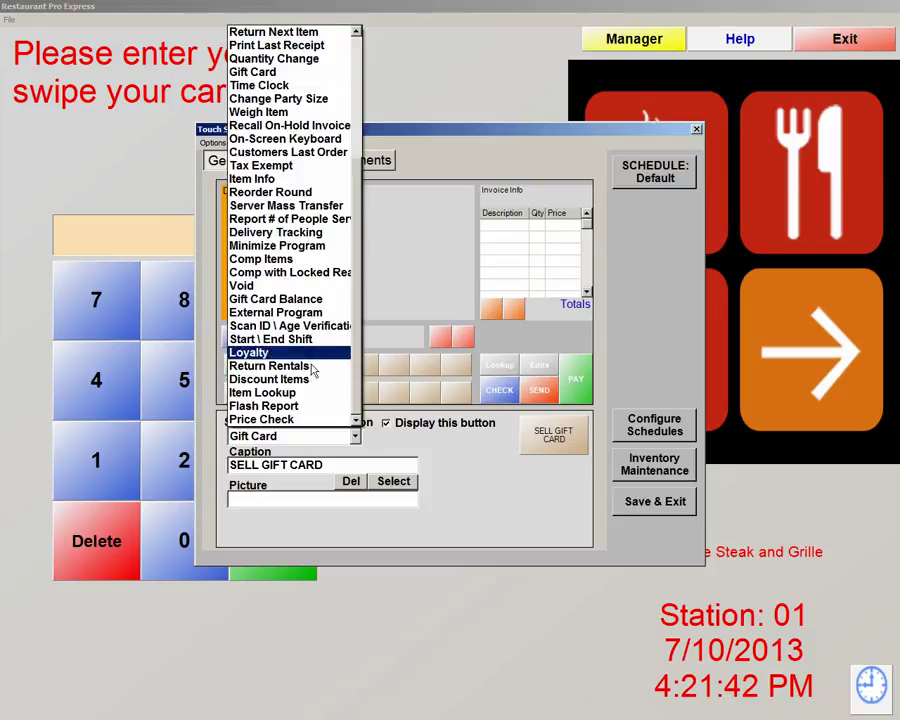
pyautogui.scroll(3, 342, 208)
pyautogui.scroll(2, 342, 208)
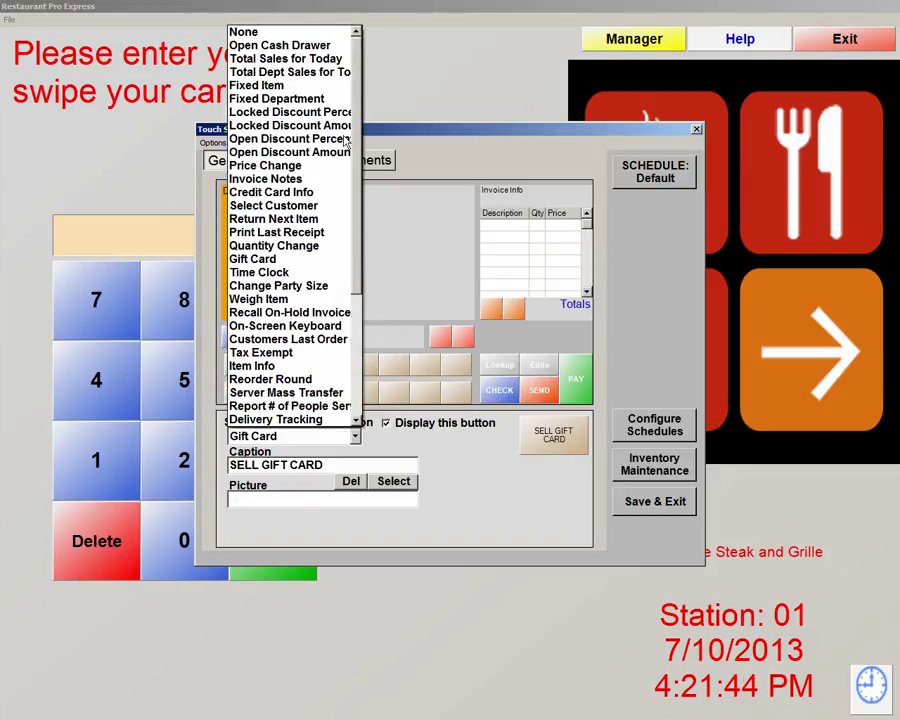
pyautogui.scroll(-5, 342, 208)
pyautogui.click(490, 490)
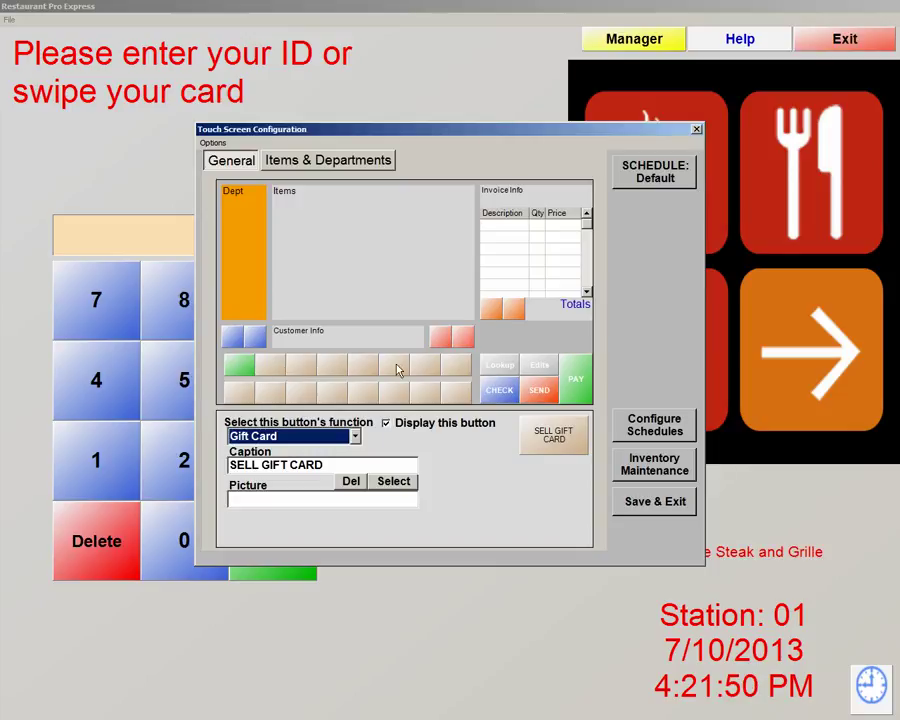
pyautogui.click(353, 434)
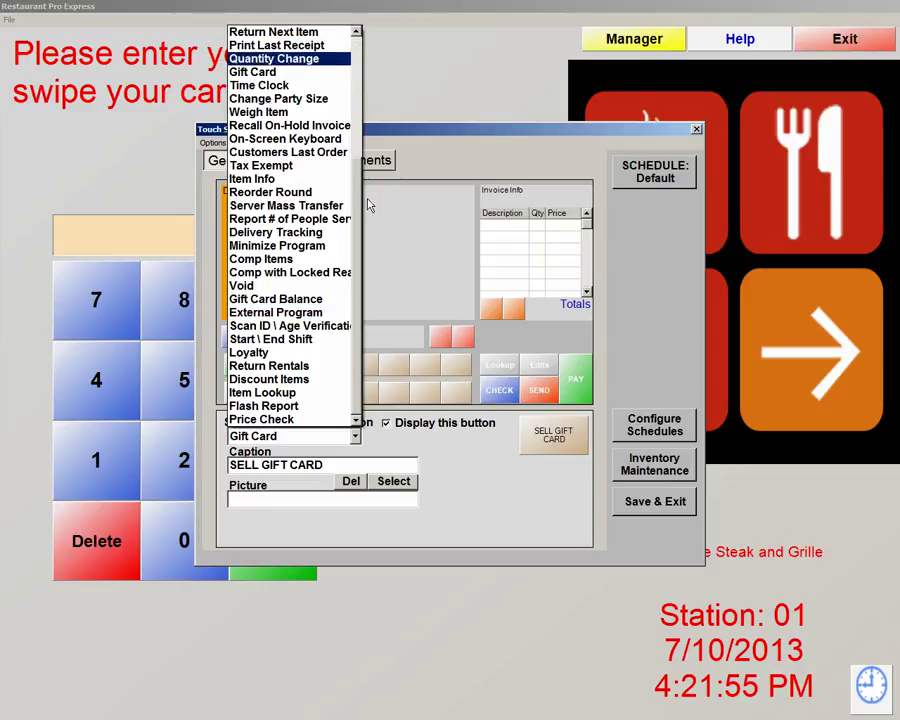
pyautogui.scroll(5, 352, 58)
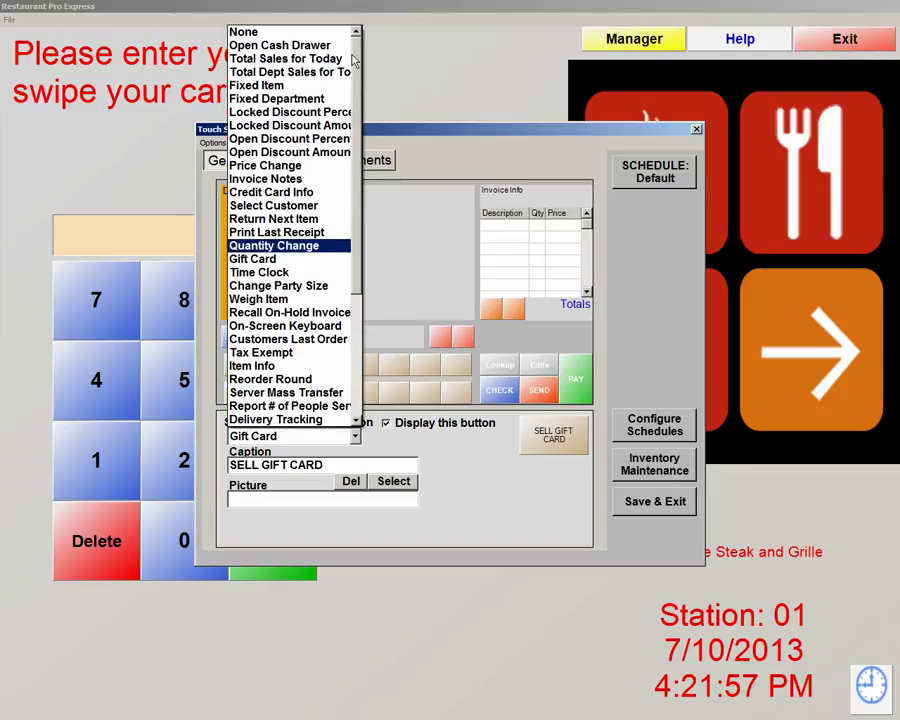
pyautogui.scroll(-6, 352, 58)
pyautogui.click(449, 452)
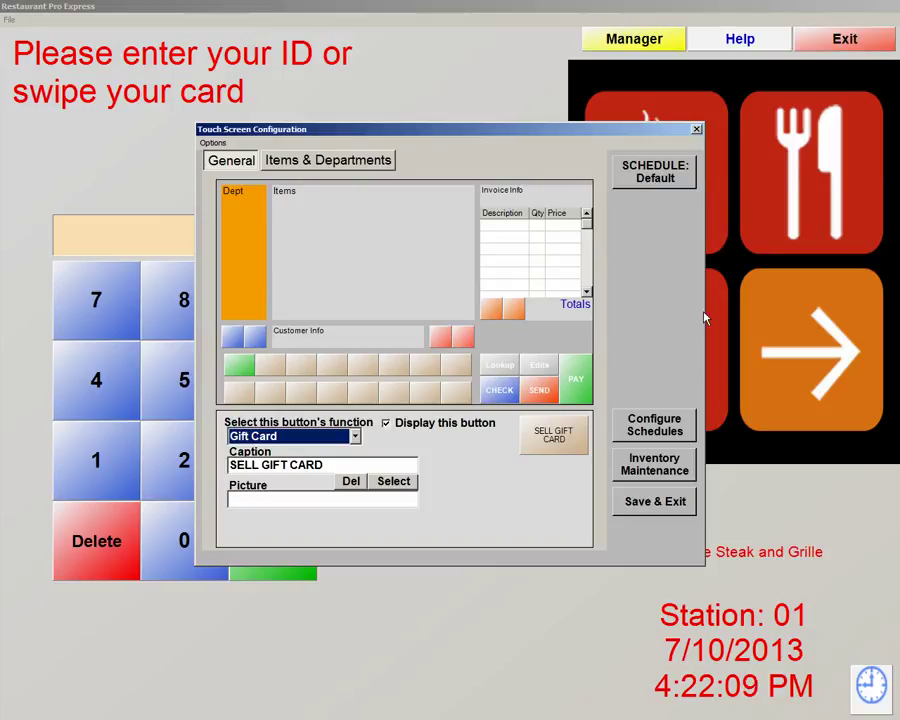
pyautogui.click(634, 425)
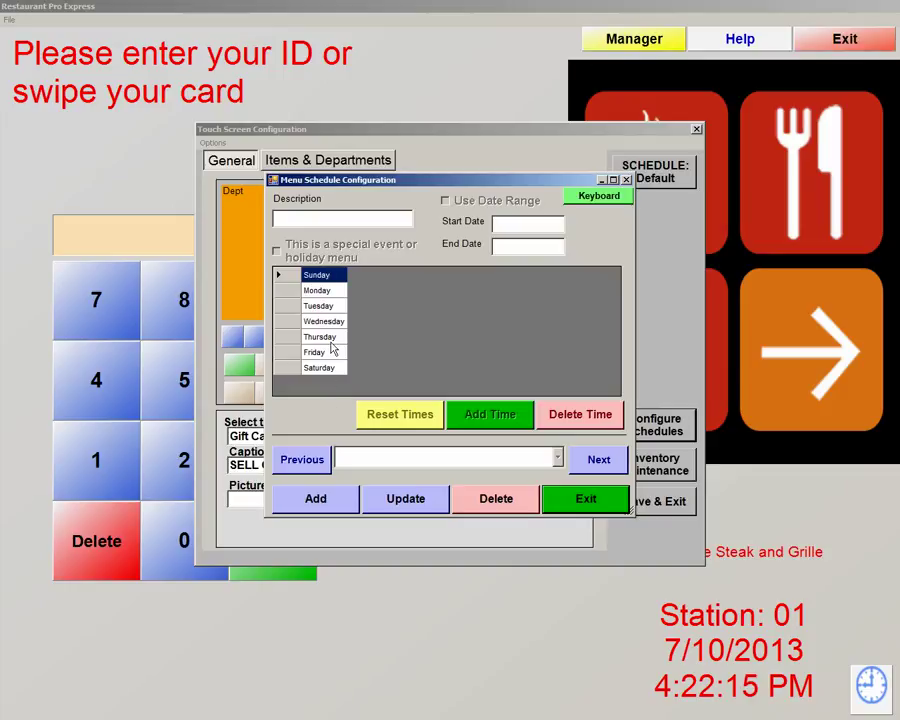
pyautogui.click(588, 499)
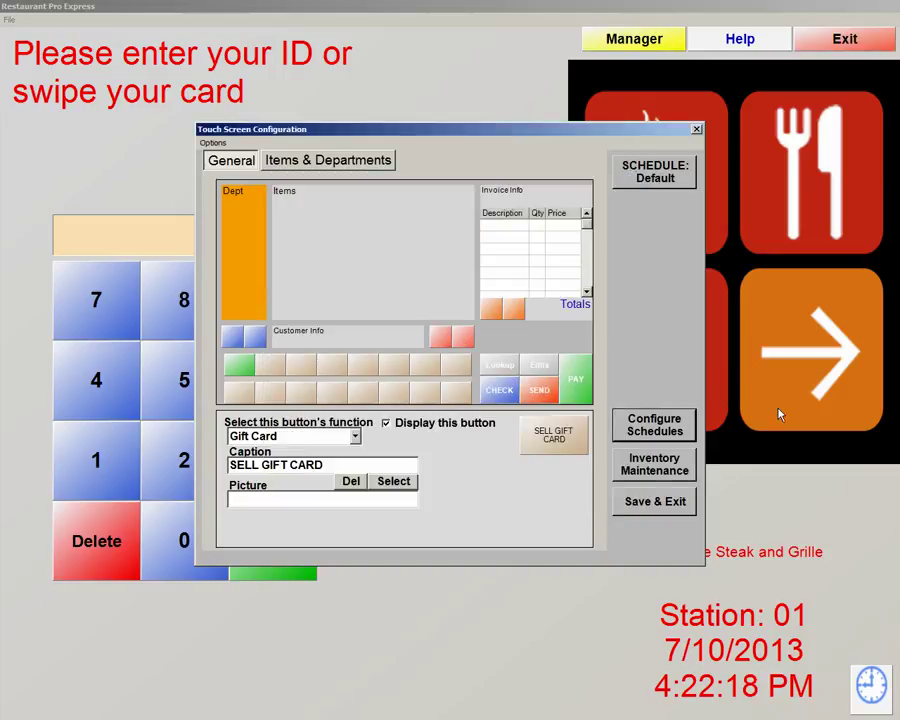
# - In Items & Departments, drag APPETIZERS SOUP SALAD below BAR MENU and MODS NO SHOW below COCKTAILS
pyautogui.click(320, 163)
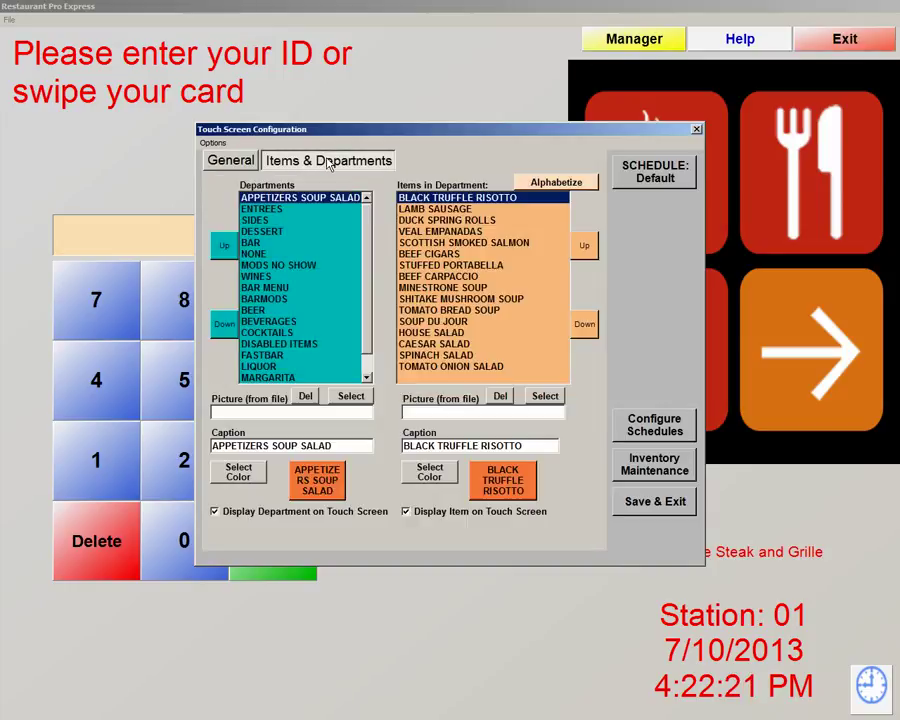
pyautogui.scroll(-1, 358, 219)
pyautogui.scroll(1, 365, 217)
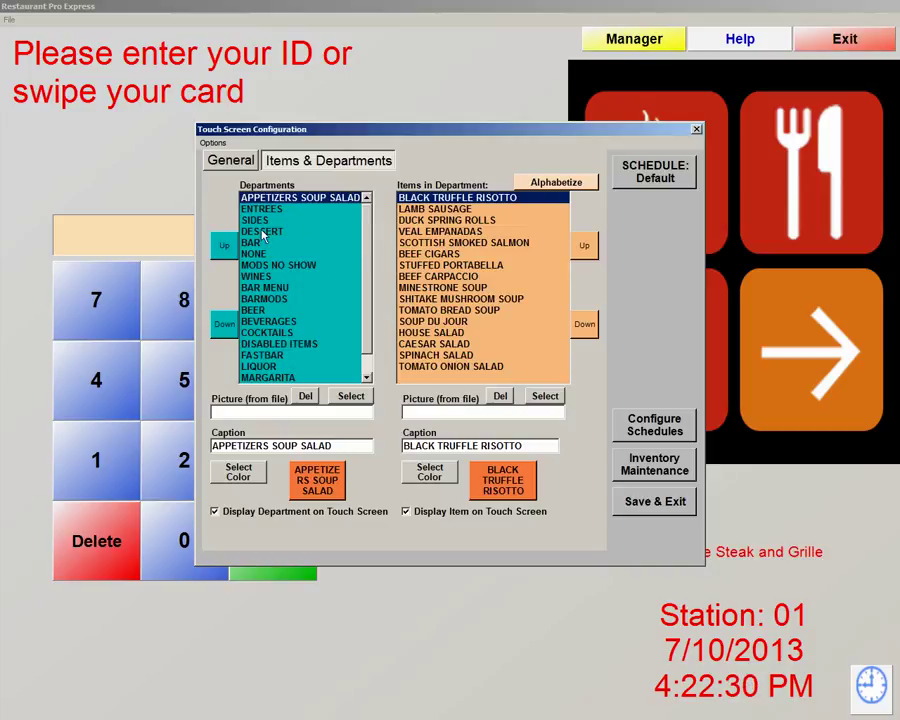
pyautogui.moveTo(370, 222)
pyautogui.mouseDown()
pyautogui.moveTo(372, 257)
pyautogui.moveTo(370, 207)
pyautogui.mouseUp()
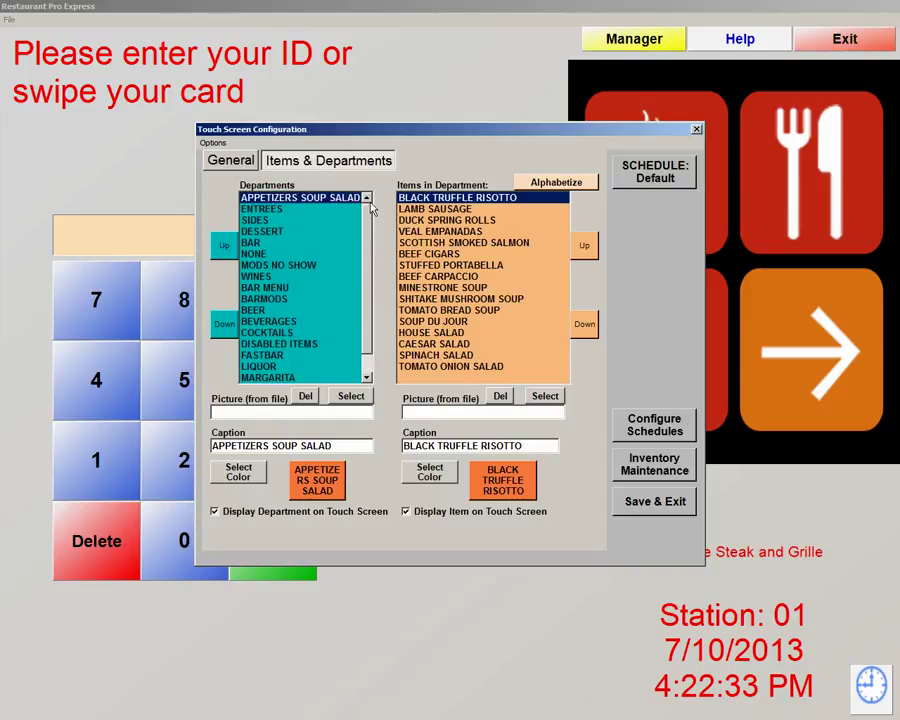
pyautogui.click(270, 265)
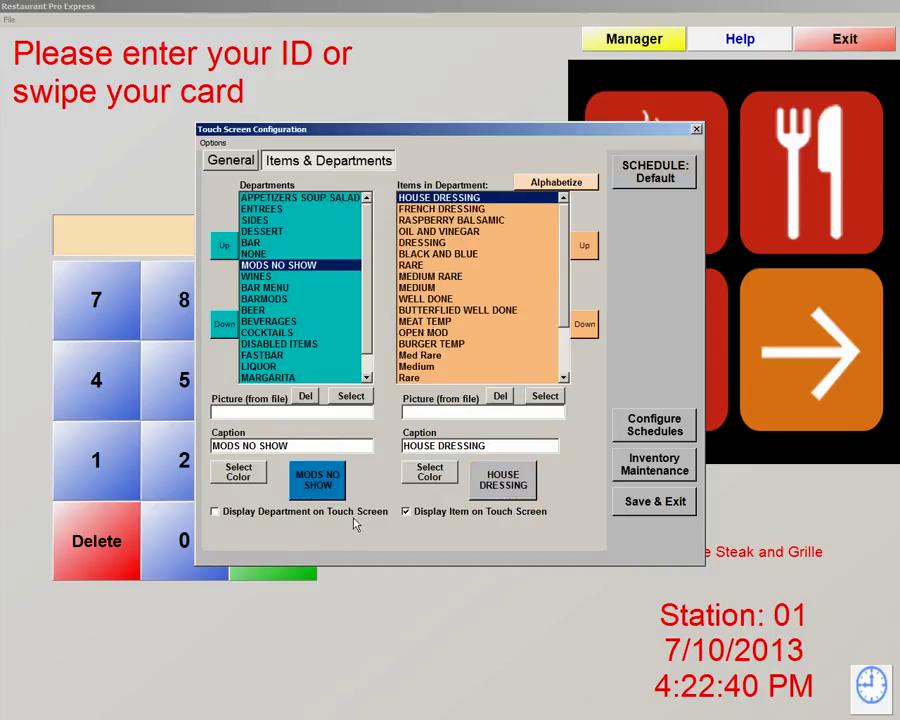
pyautogui.click(268, 198)
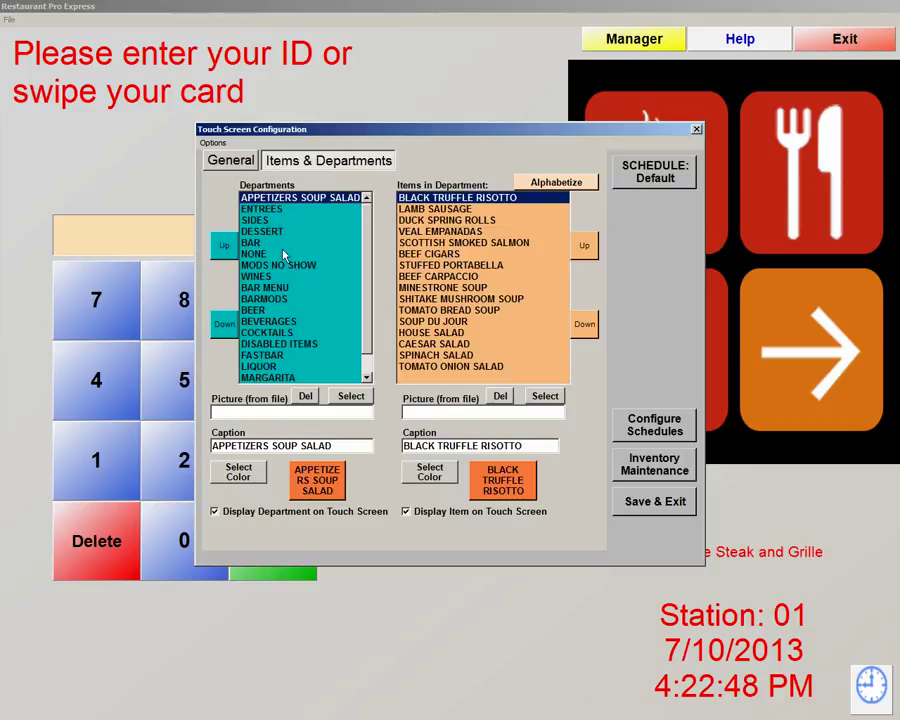
pyautogui.click(262, 210)
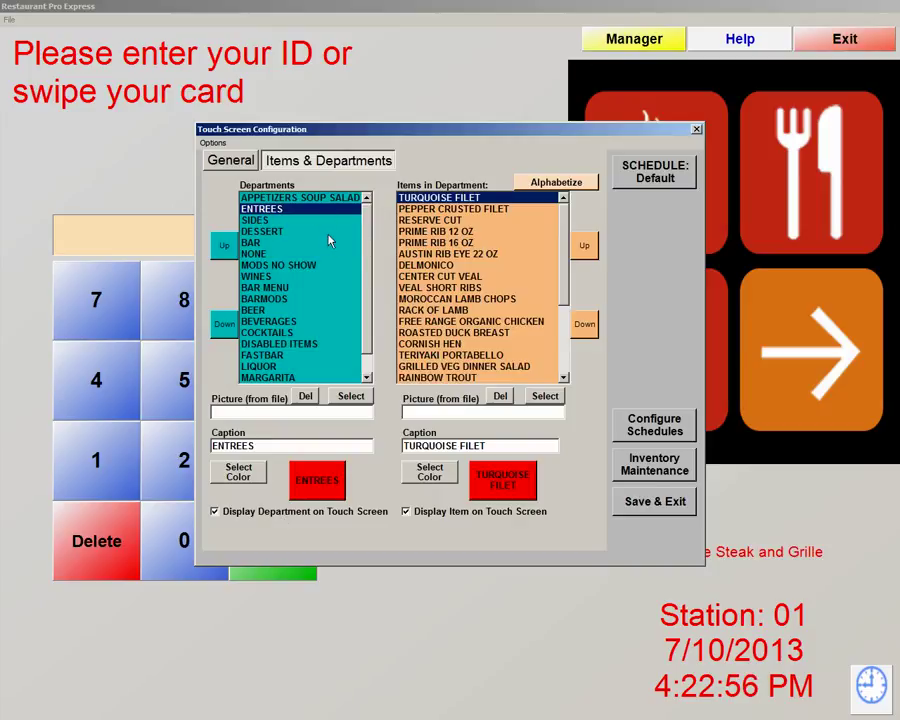
pyautogui.moveTo(280, 198); pyautogui.dragTo(275, 276)
pyautogui.moveTo(276, 254); pyautogui.dragTo(268, 340)
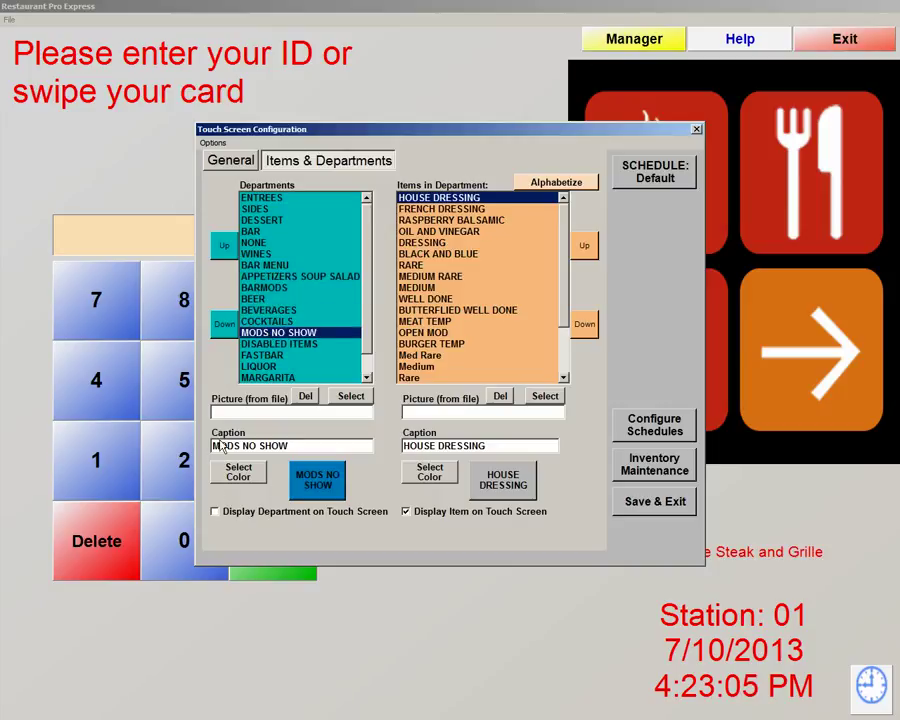
# - Give the MODS NO SHOW button a custom greyish-brown colour
pyautogui.click(256, 481)
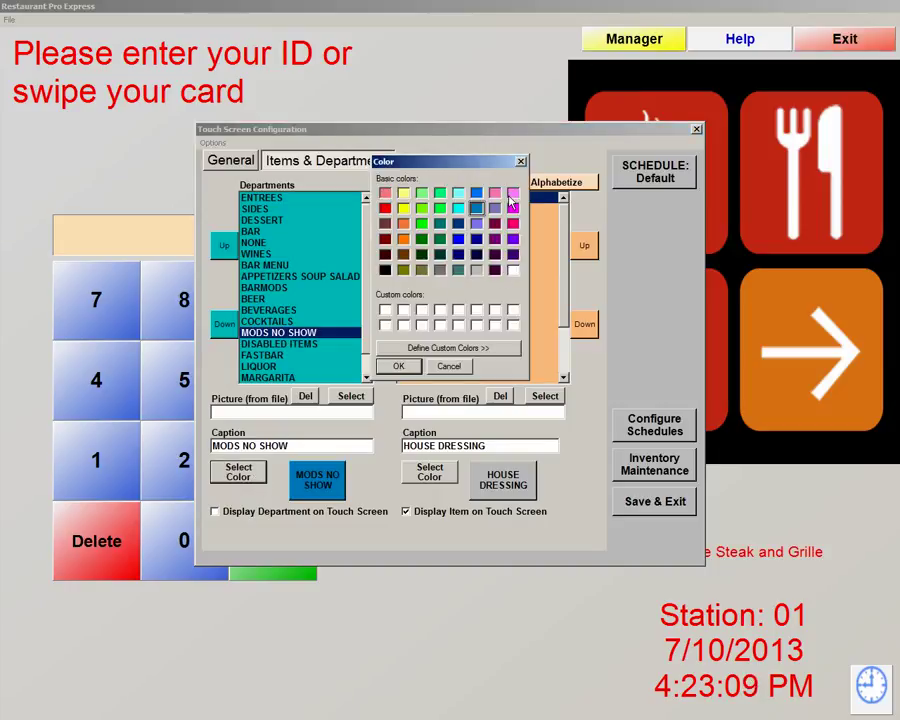
pyautogui.click(436, 350)
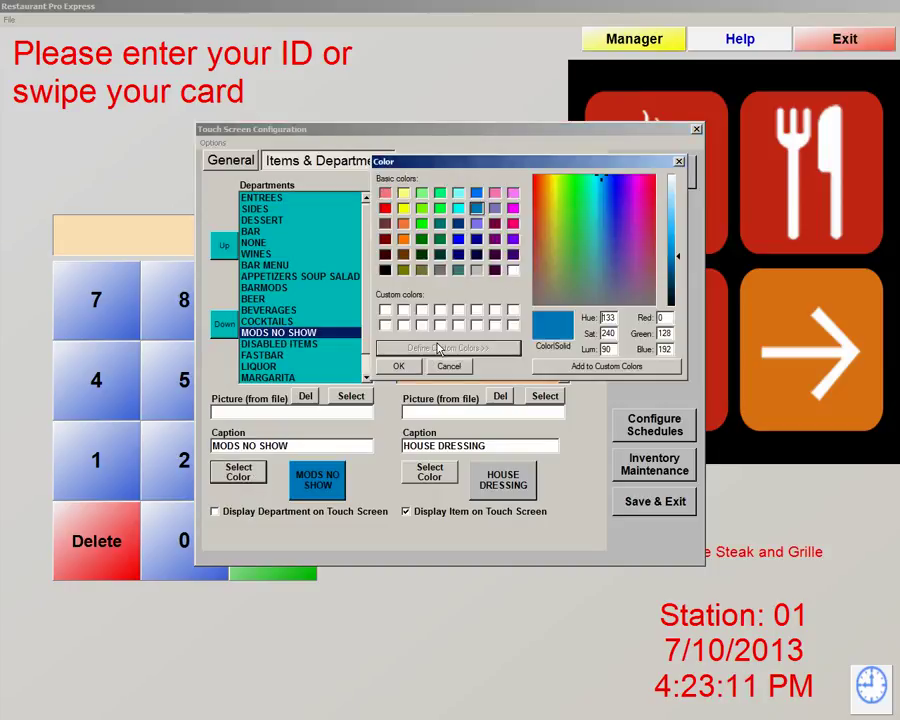
pyautogui.moveTo(603, 187); pyautogui.dragTo(540, 288)
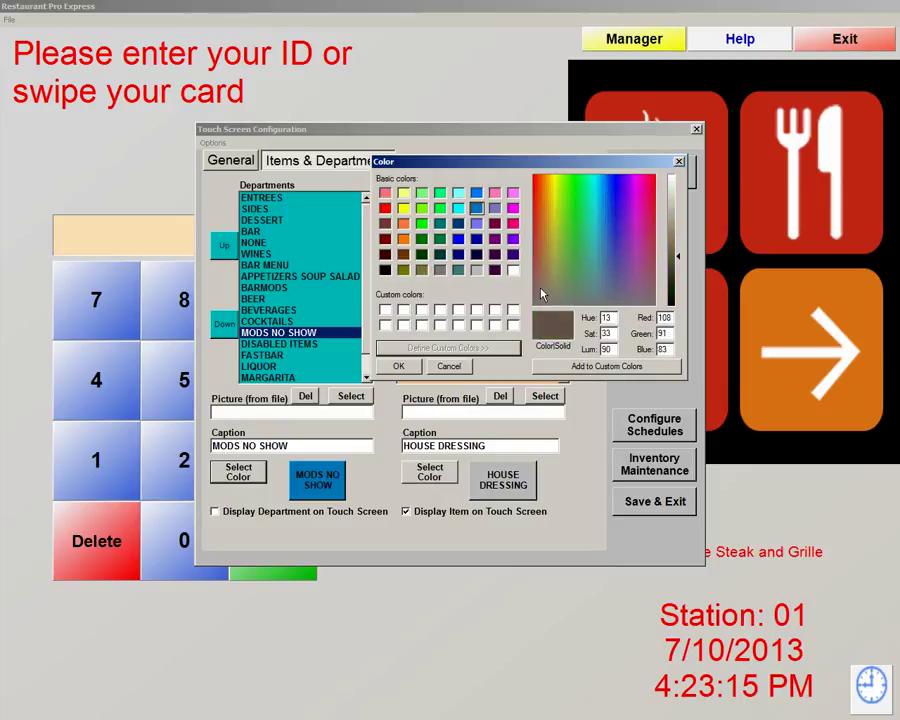
pyautogui.click(398, 366)
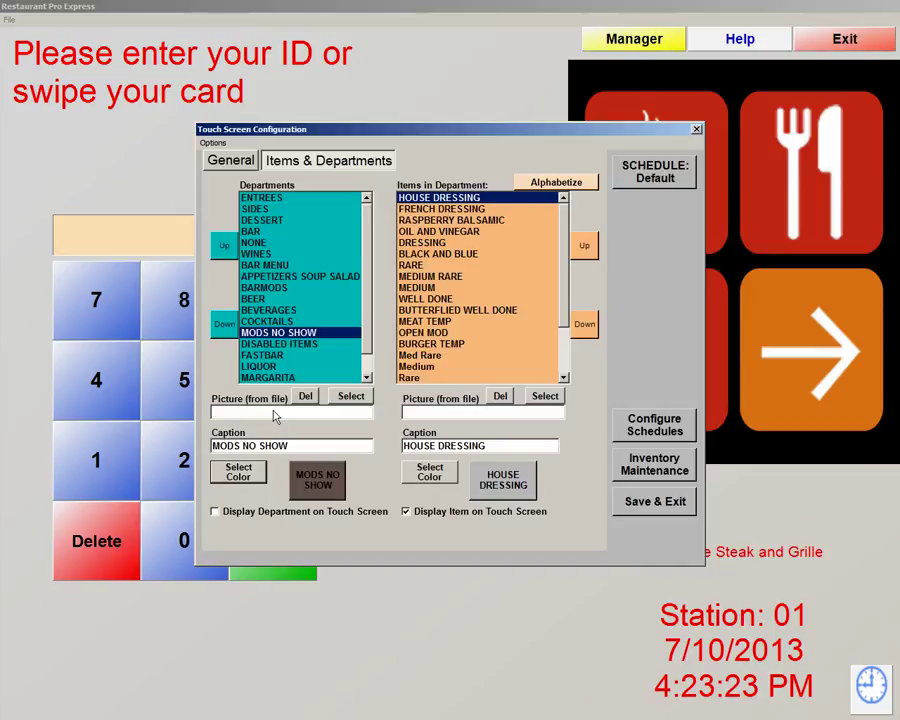
# - Browse pictures for MODS NO SHOW and HOUSE DRESSING, cancelling without choosing any
pyautogui.click(351, 396)
pyautogui.doubleClick(340, 349)
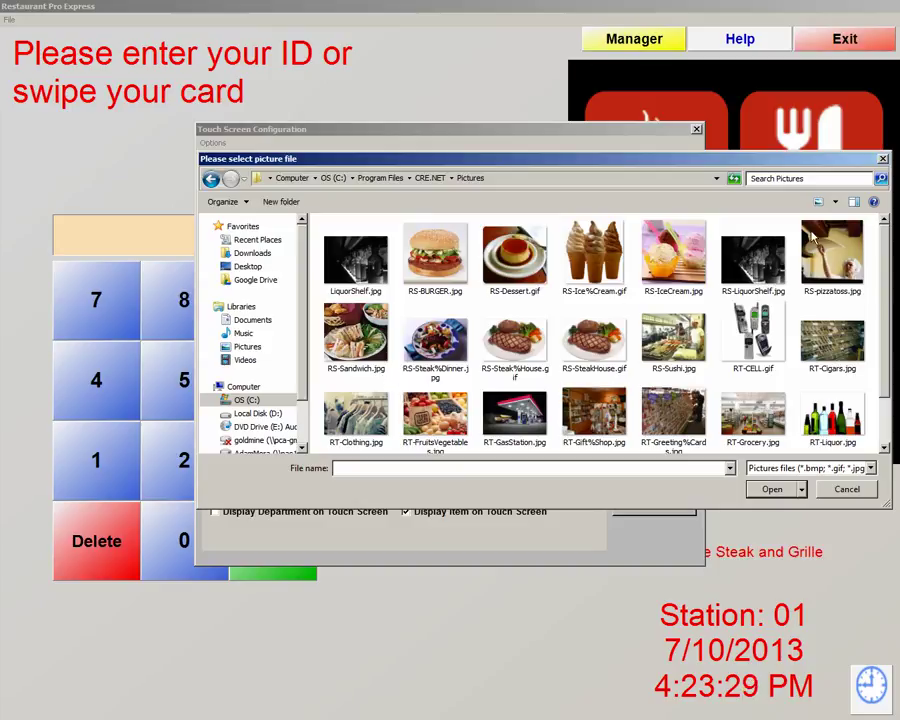
pyautogui.click(882, 159)
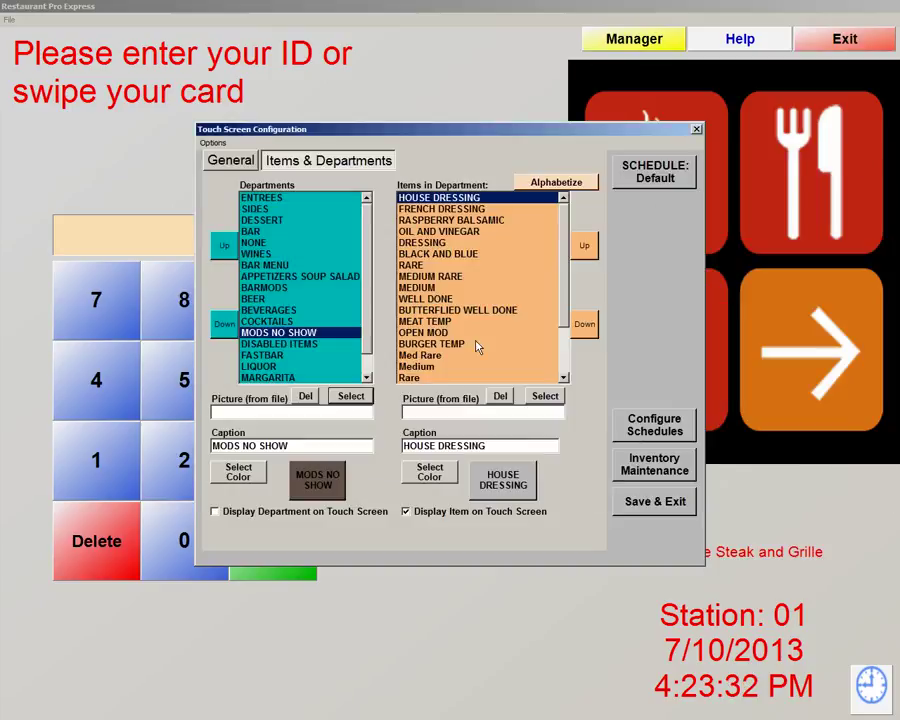
pyautogui.click(545, 396)
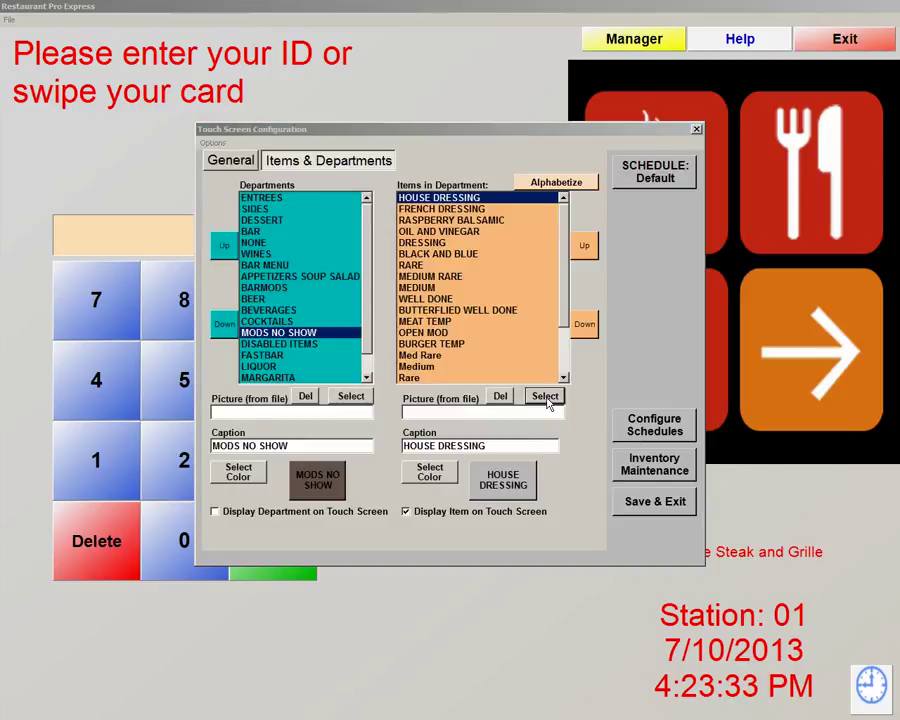
pyautogui.doubleClick(349, 349)
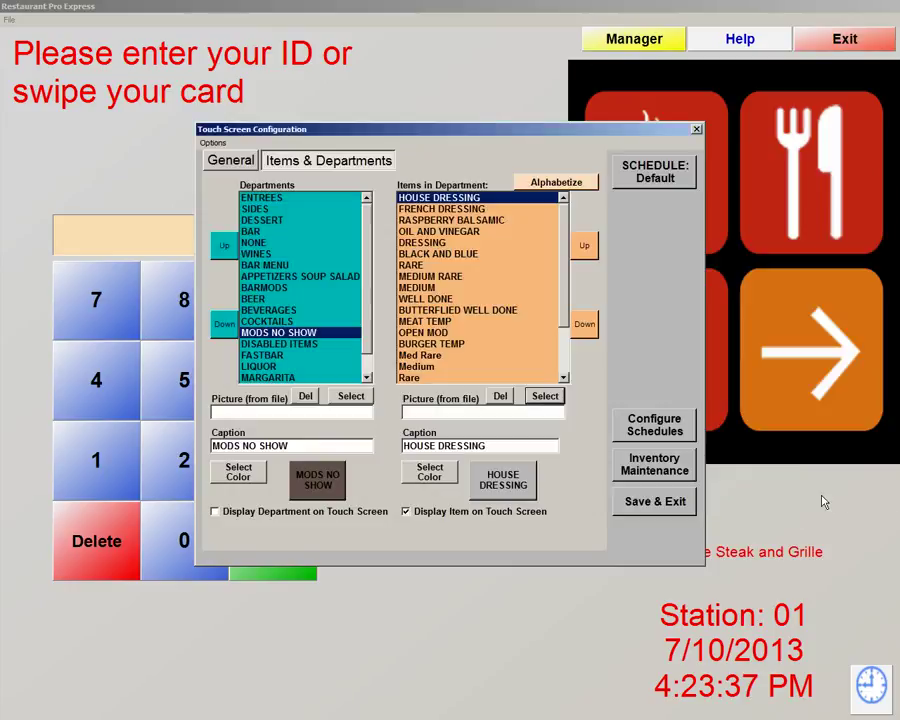
pyautogui.click(832, 492)
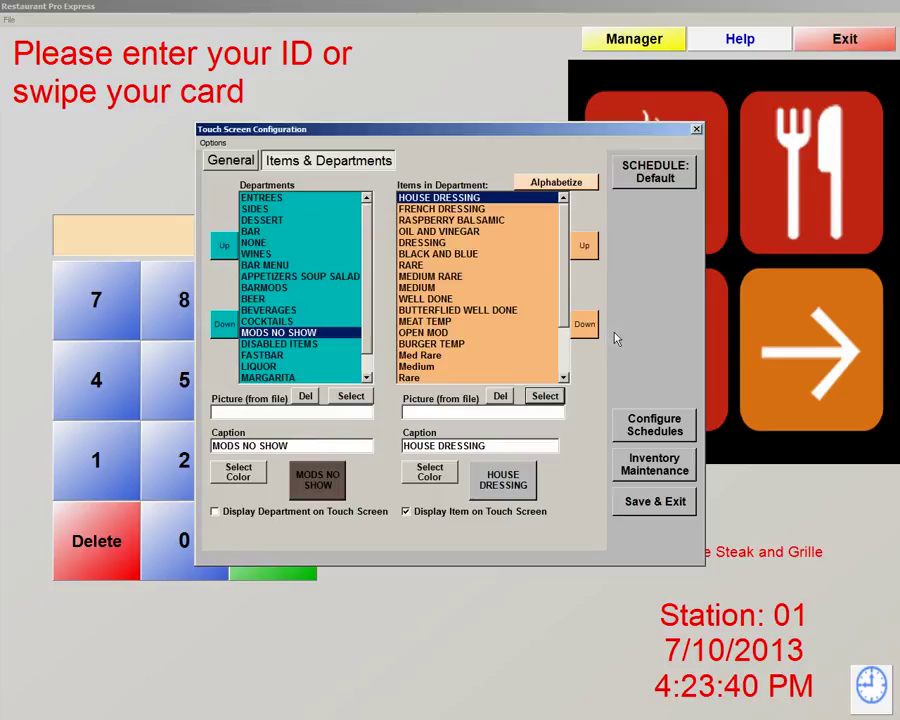
# - Show MODS NO SHOW on the touch screen, save the configuration, and exit Setup
pyautogui.scroll(-2, 567, 290)
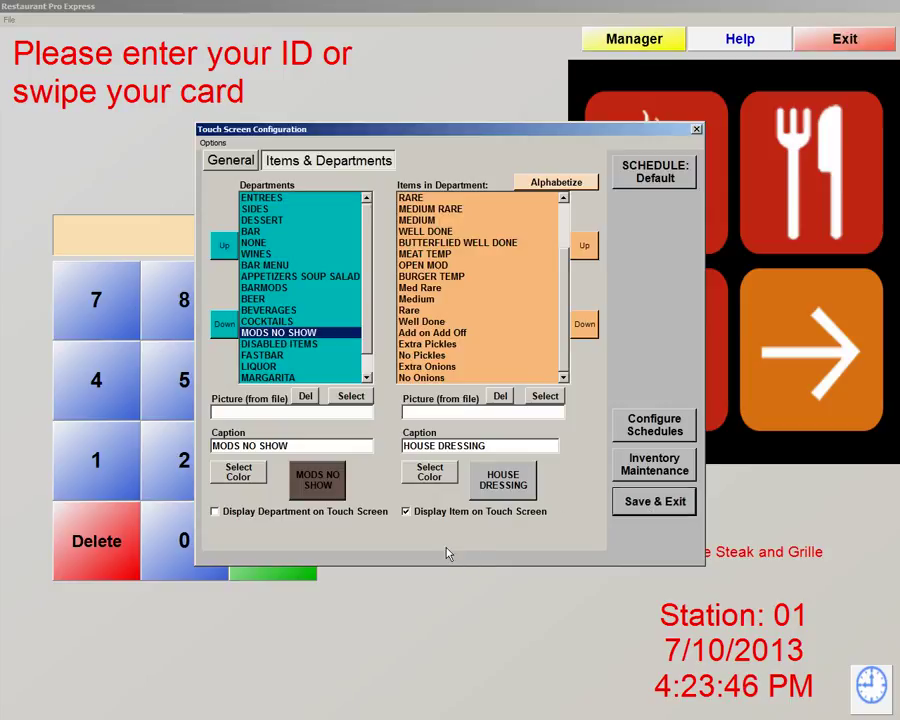
pyautogui.scroll(-1, 371, 277)
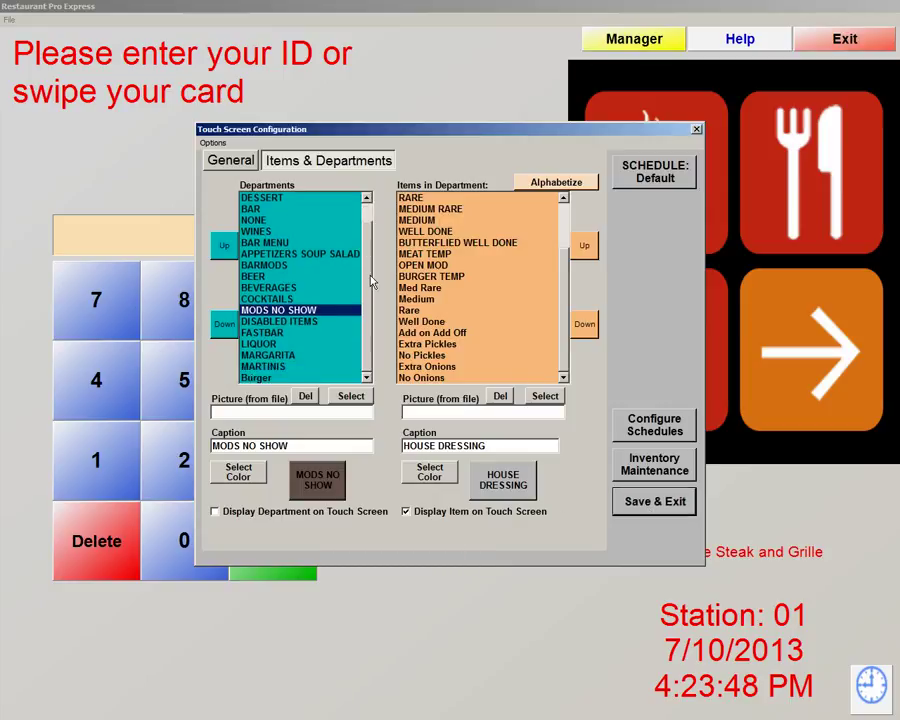
pyautogui.scroll(1, 377, 216)
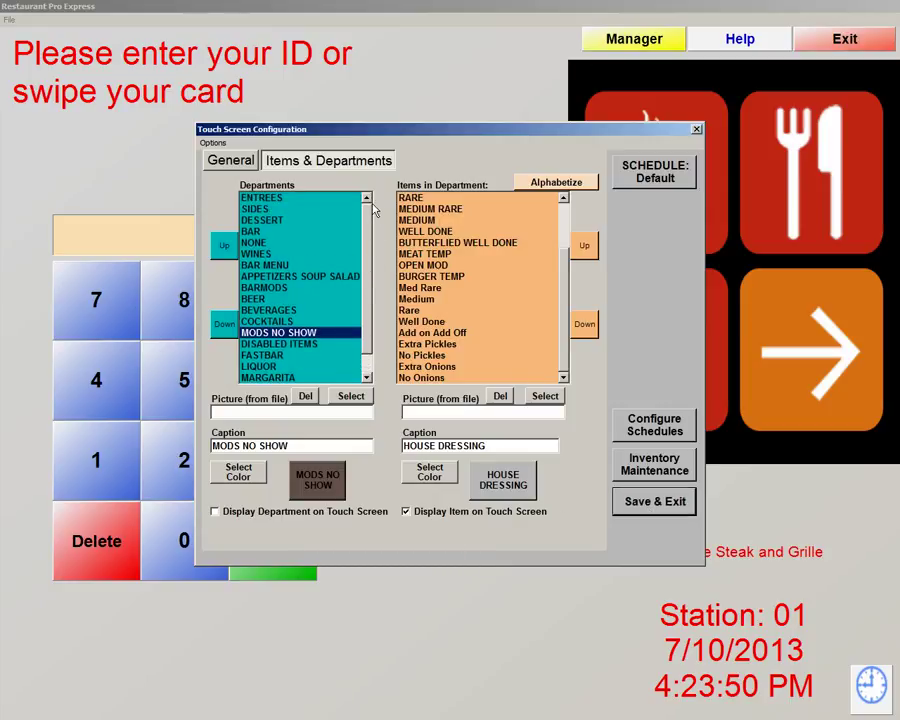
pyautogui.click(250, 336)
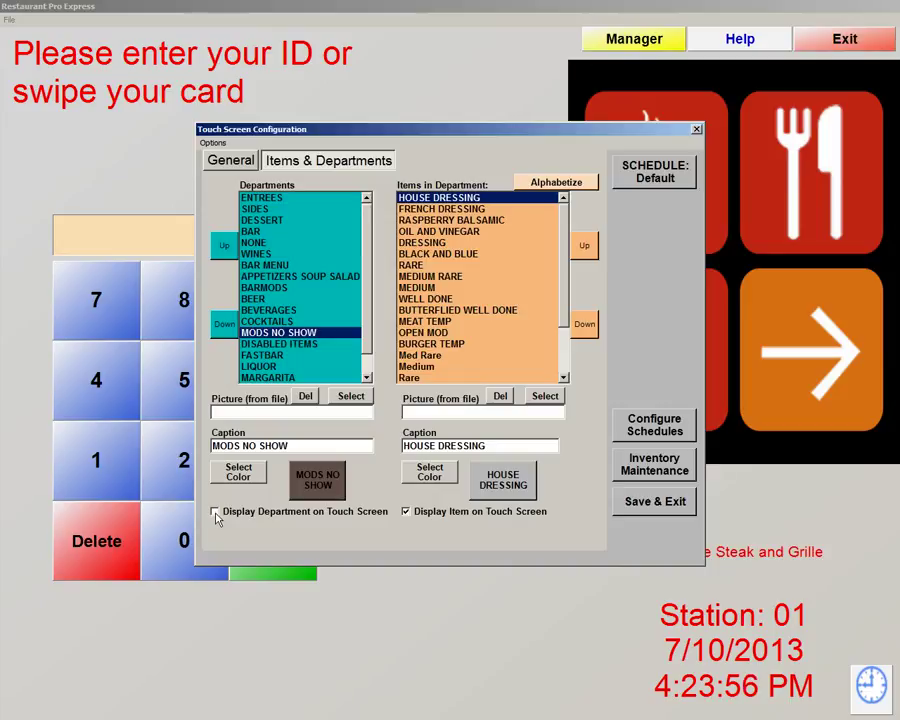
pyautogui.click(215, 514)
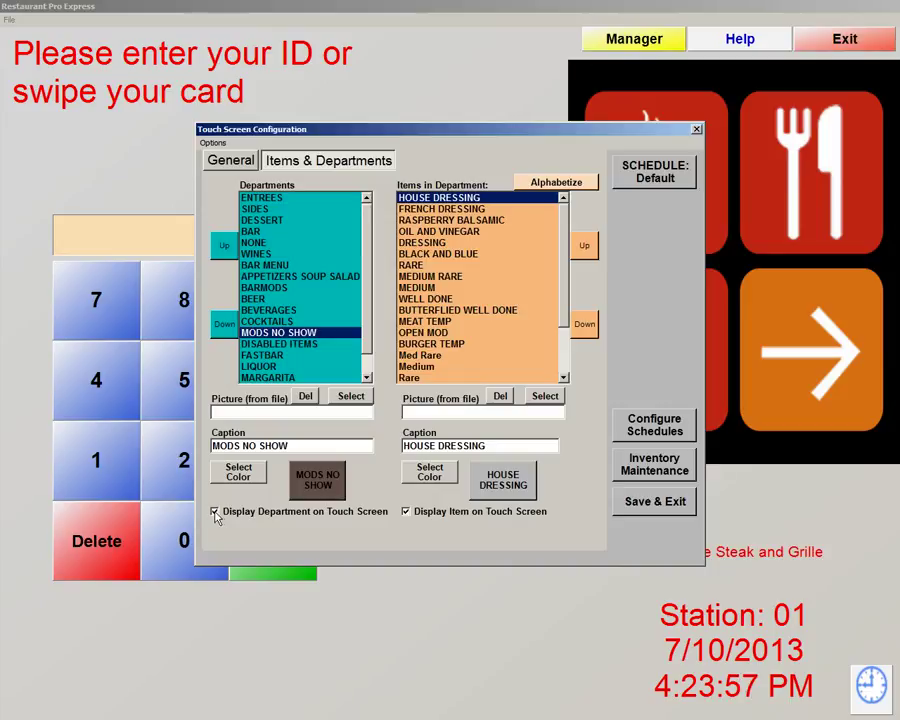
pyautogui.click(660, 504)
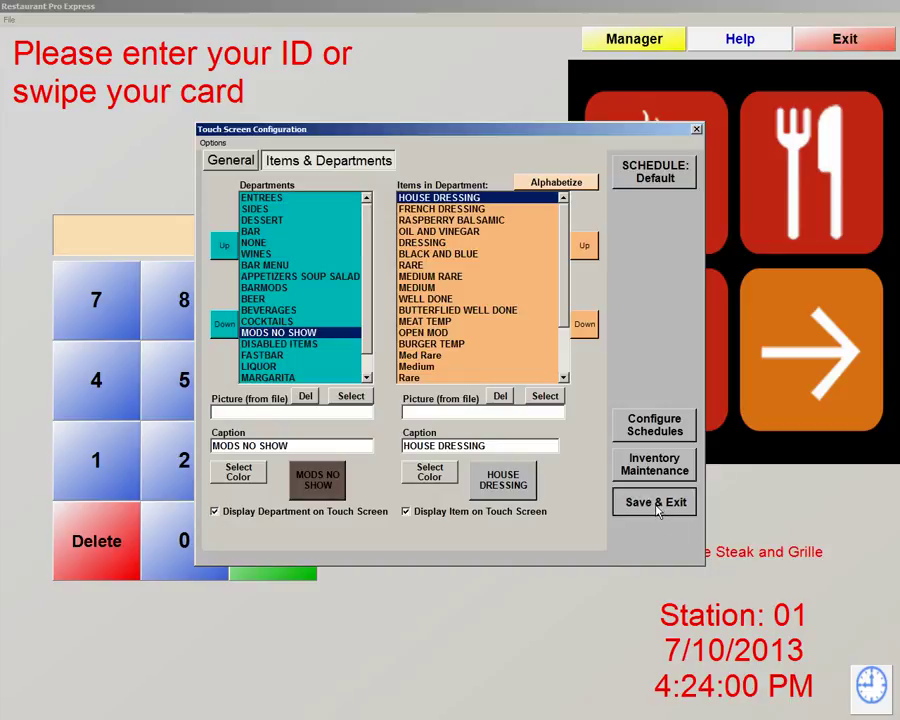
pyautogui.click(645, 335)
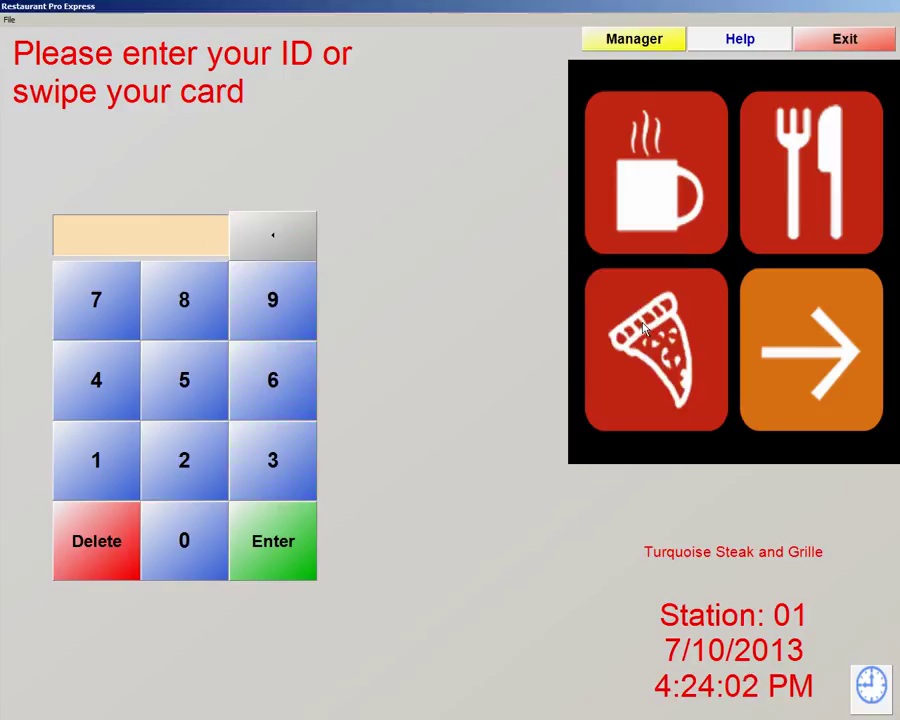
# - Log back in to the POS with the password
pyautogui.click(645, 330)
pyautogui.write('1')
pyautogui.press('Return')
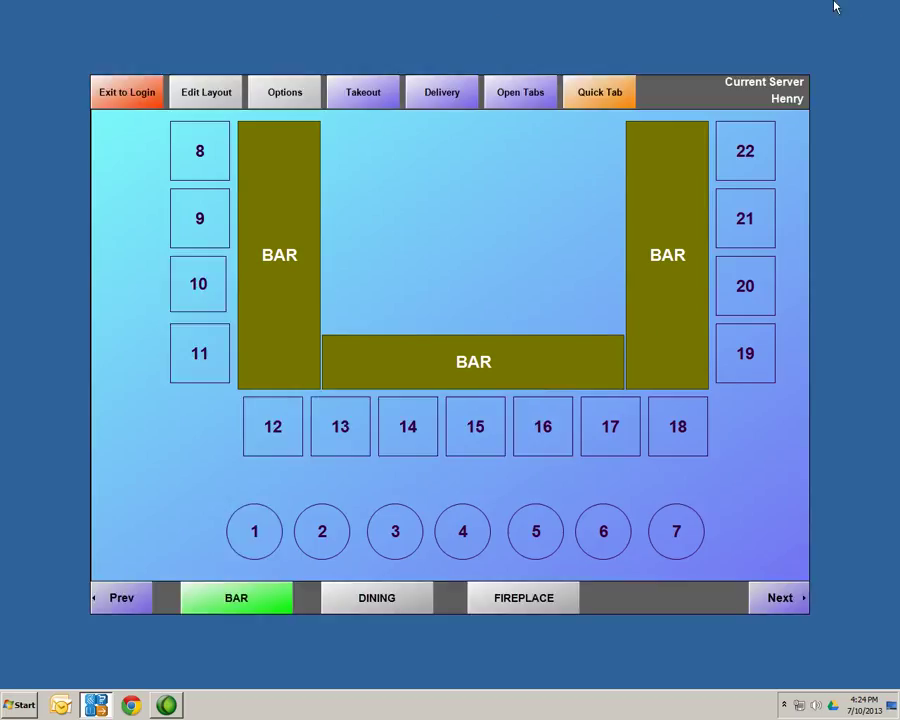
# - On a quick-tab order, test-ring a Medium Cheese Burger from MODS NO SHOW > Burger, then cancel it
pyautogui.click(615, 97)
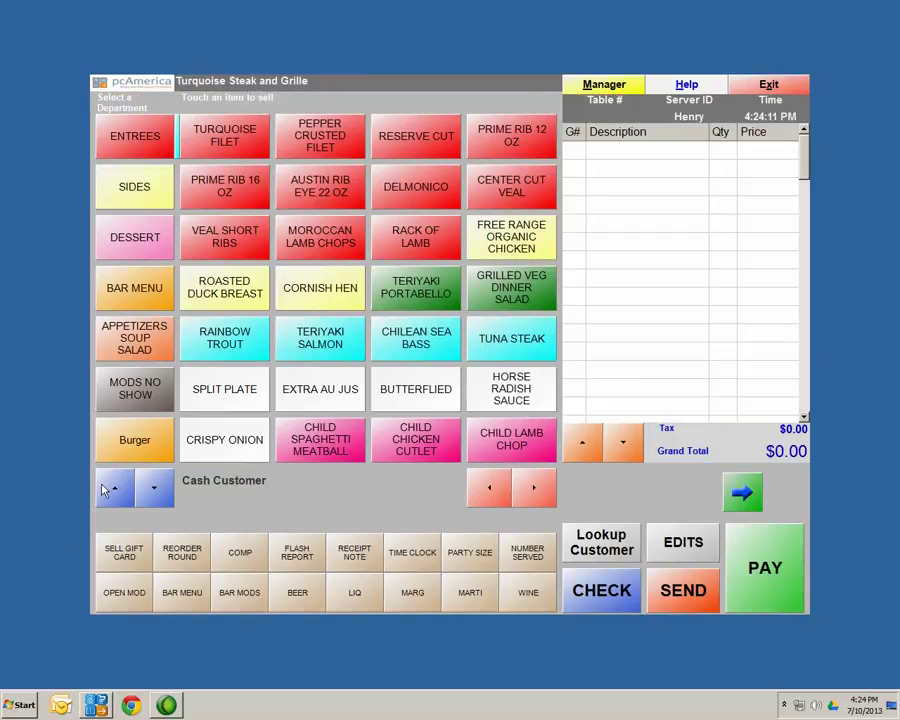
pyautogui.click(132, 440)
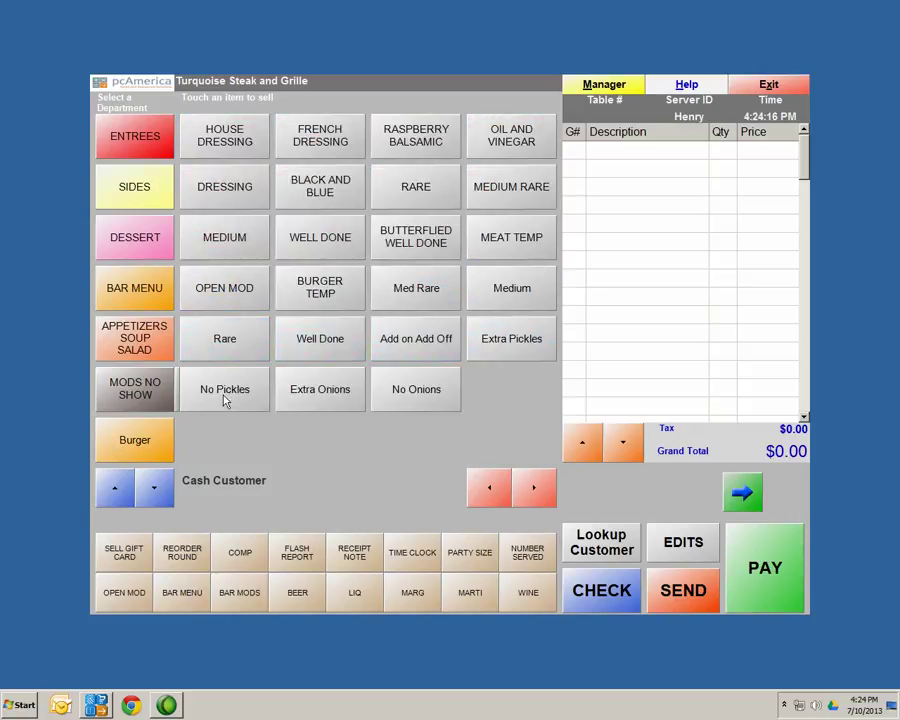
pyautogui.click(142, 444)
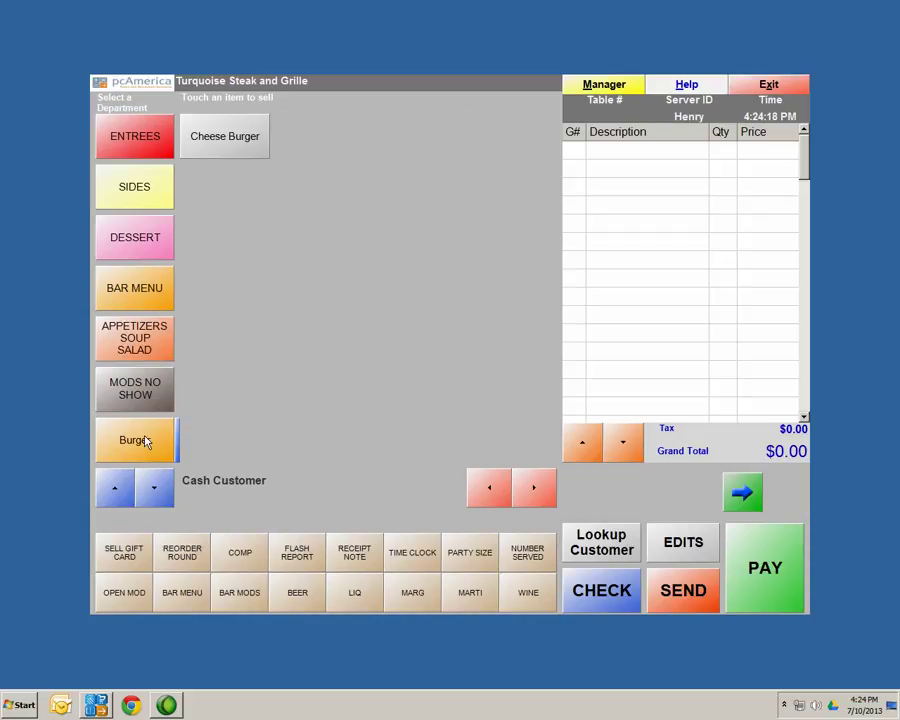
pyautogui.click(211, 138)
pyautogui.click(522, 232)
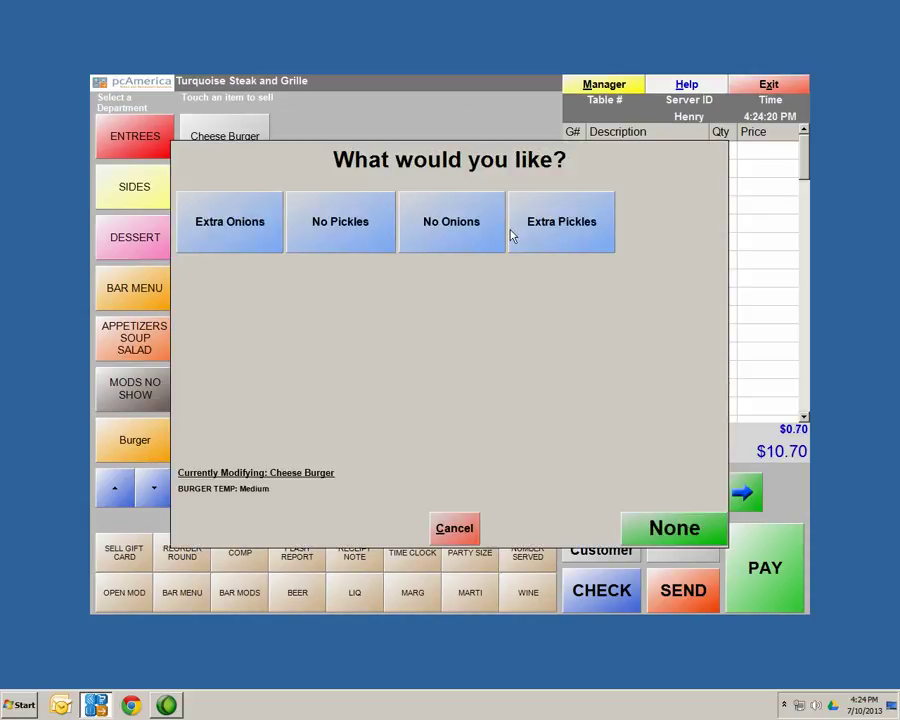
pyautogui.click(476, 522)
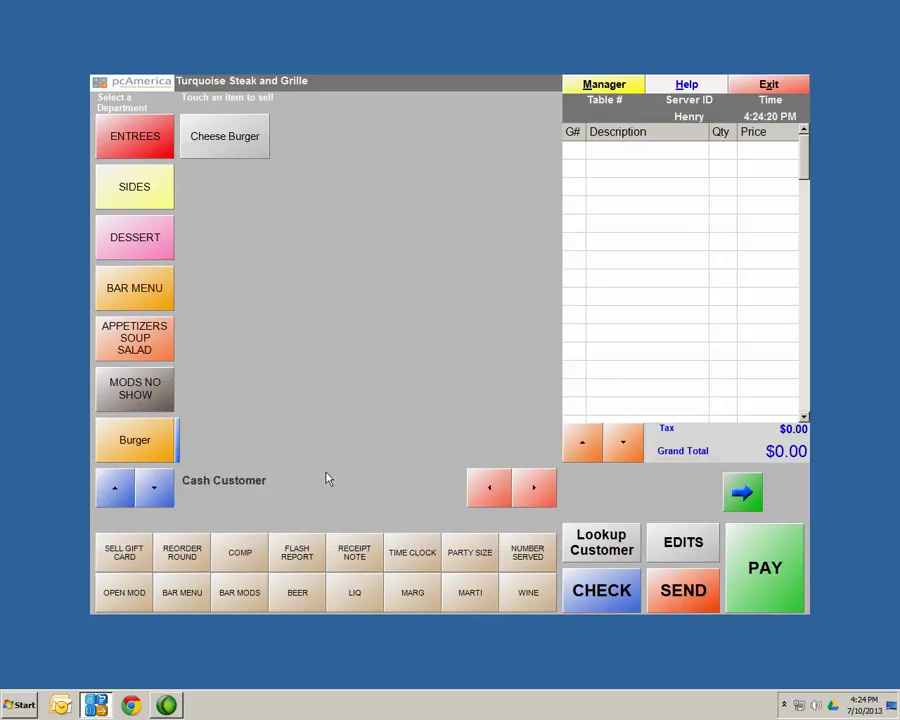
# - Inspect the MODS NO SHOW department under Items & Departments in Touch Screen Configuration, then save and exit
pyautogui.click(598, 90)
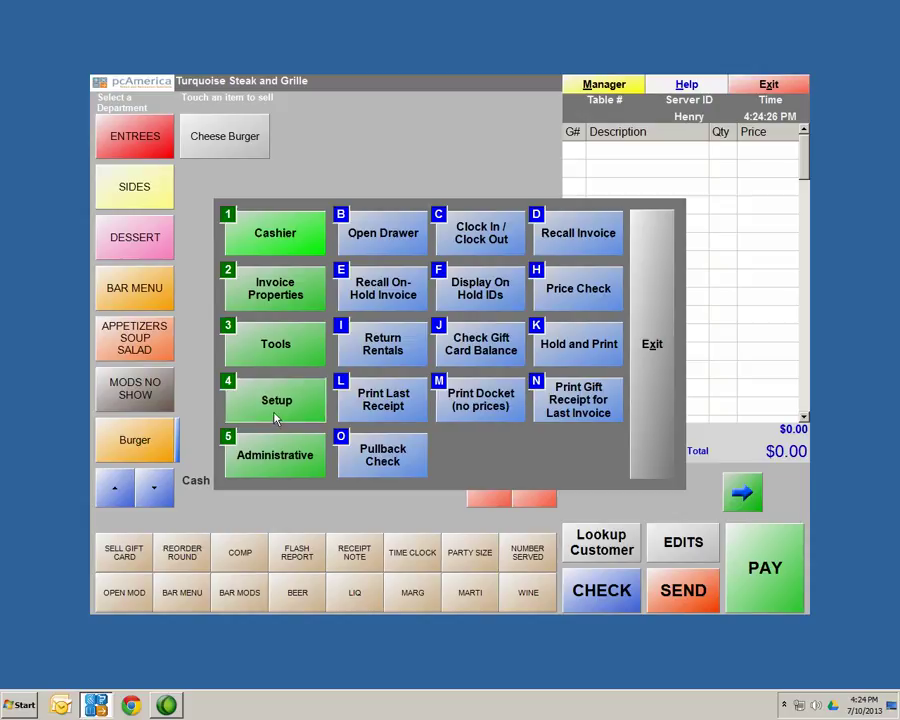
pyautogui.click(277, 419)
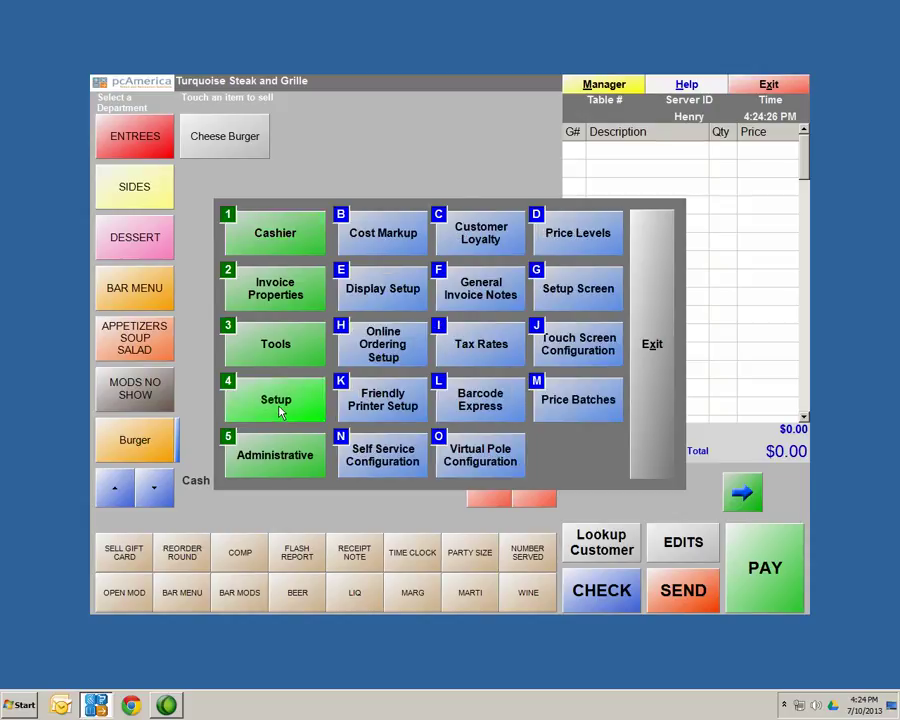
pyautogui.click(572, 352)
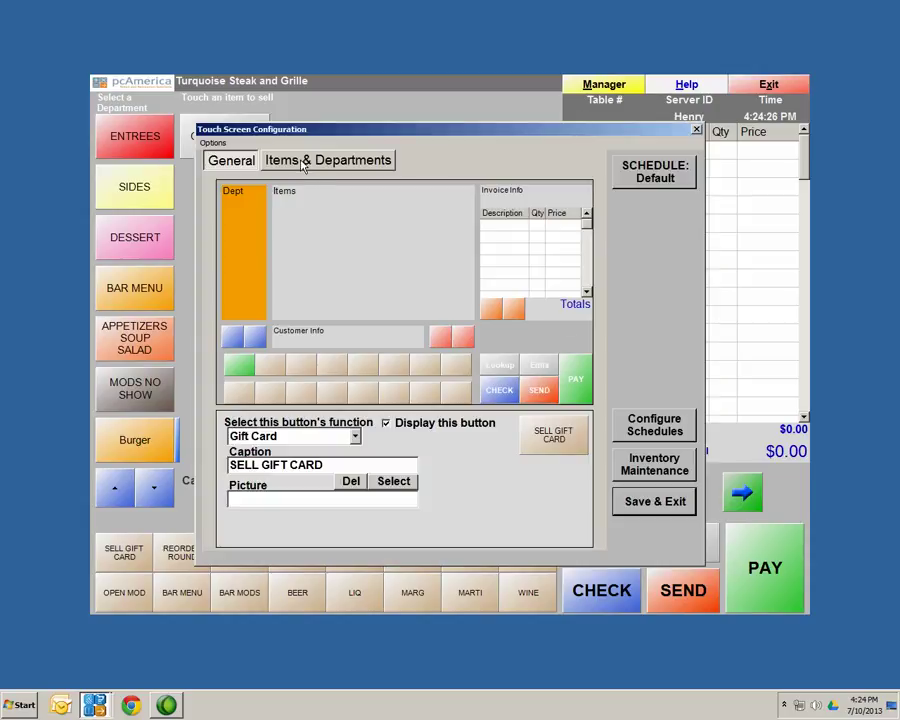
pyautogui.click(303, 166)
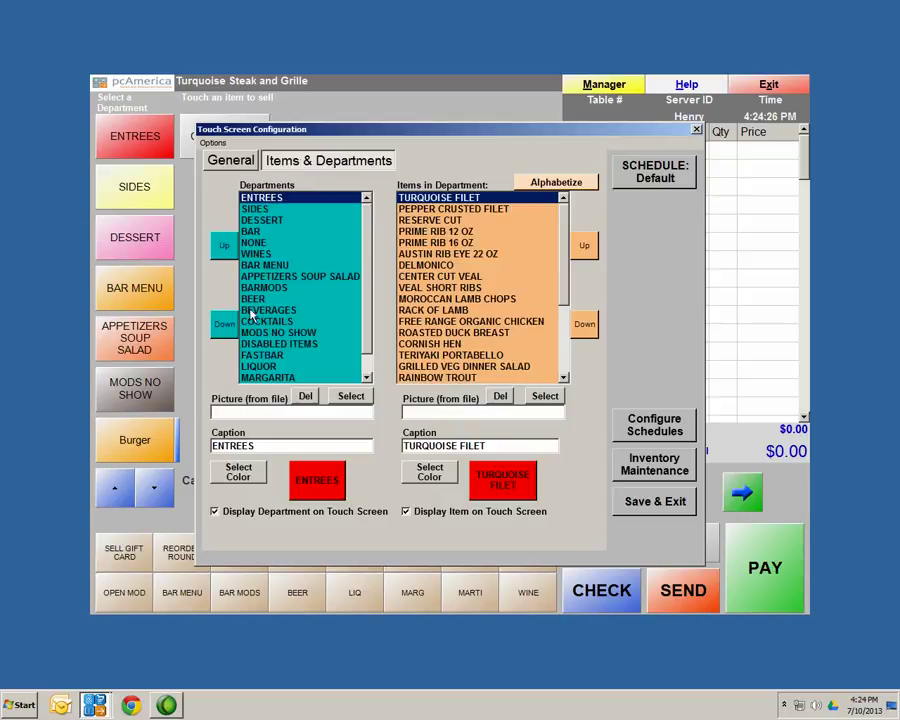
pyautogui.click(251, 336)
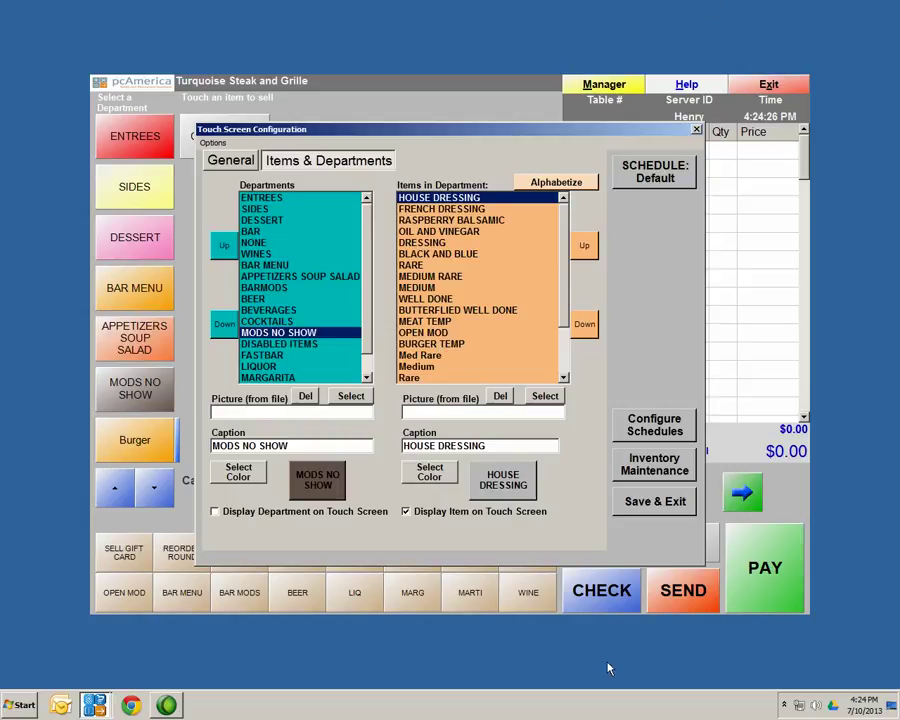
pyautogui.click(670, 500)
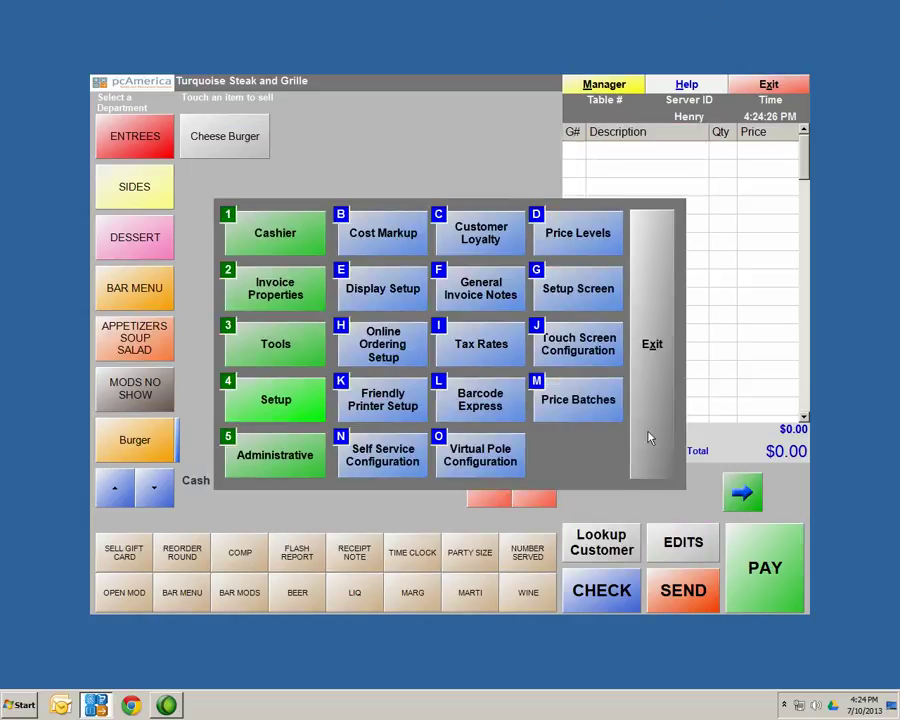
pyautogui.click(658, 299)
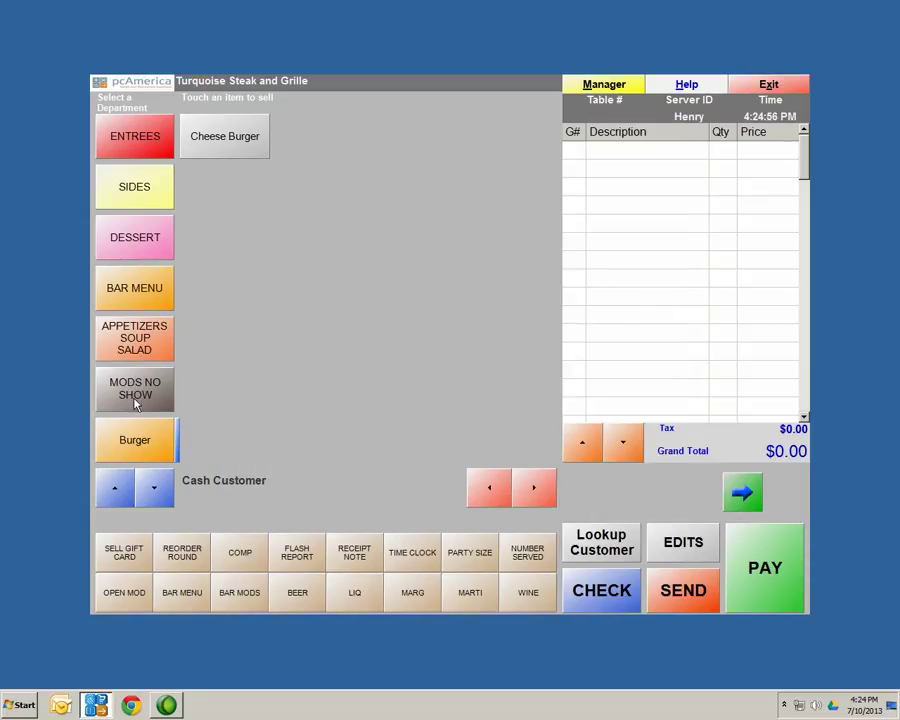
# - Start a new quick tab order showing the Appetizers, Soups and Salads items
pyautogui.click(752, 85)
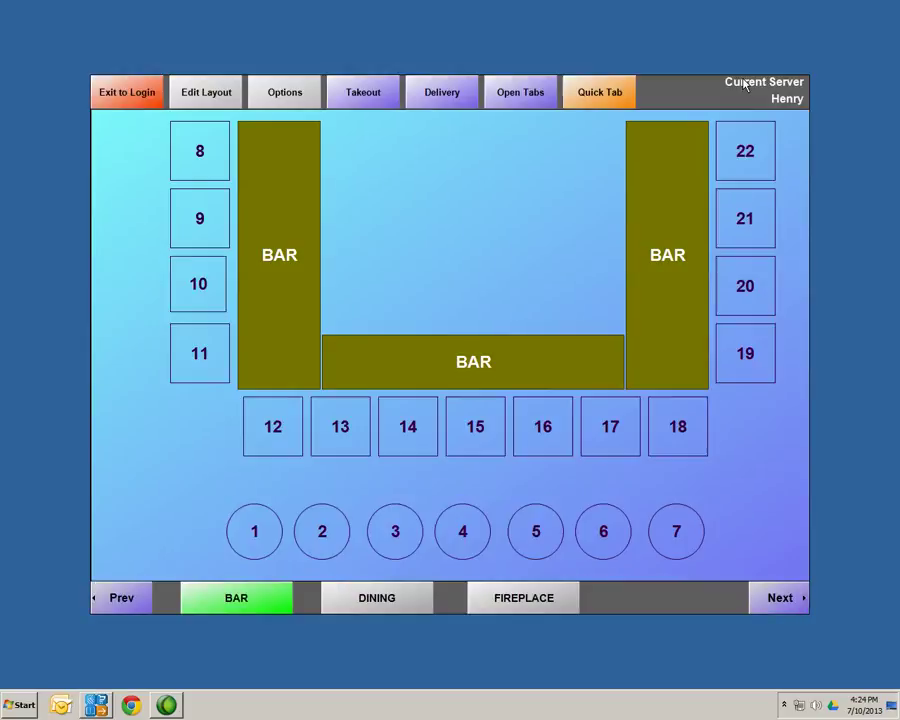
pyautogui.click(611, 93)
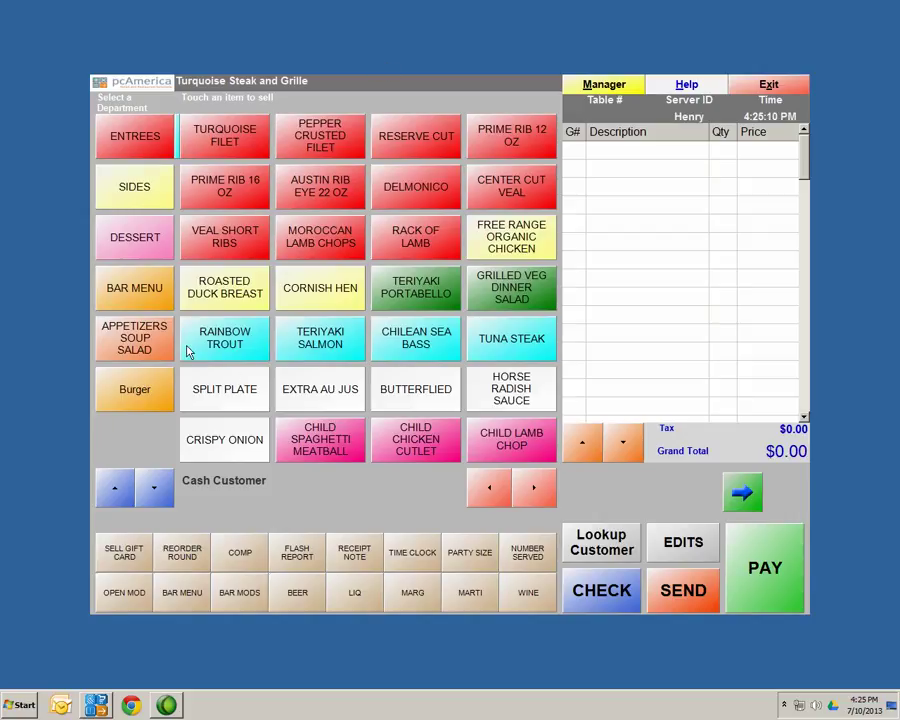
pyautogui.click(137, 338)
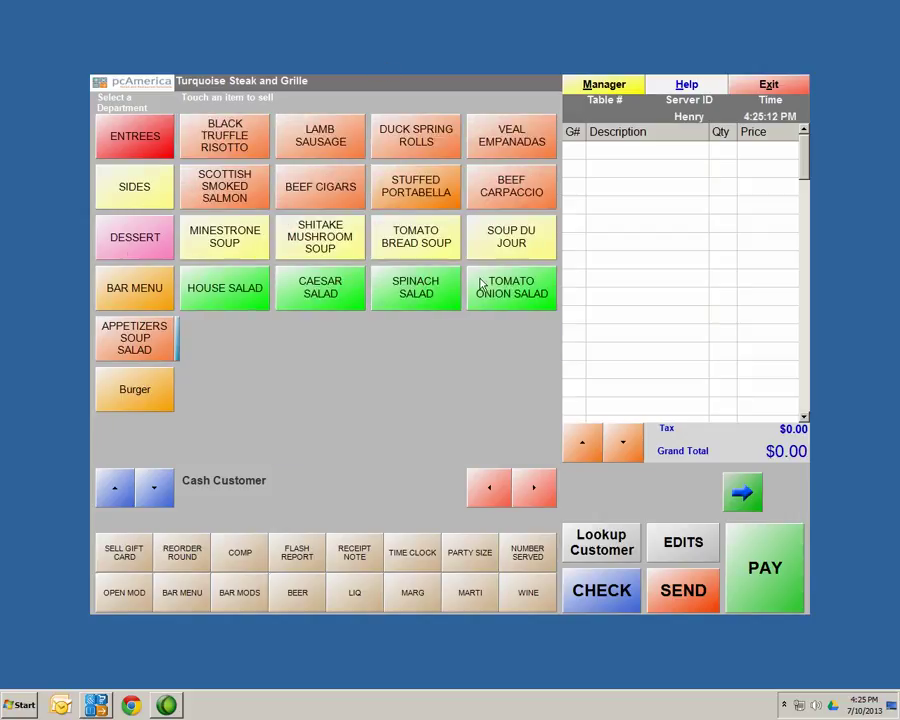
# - Open Touch Screen Configuration through Manager > Administrative > Setup
pyautogui.click(590, 85)
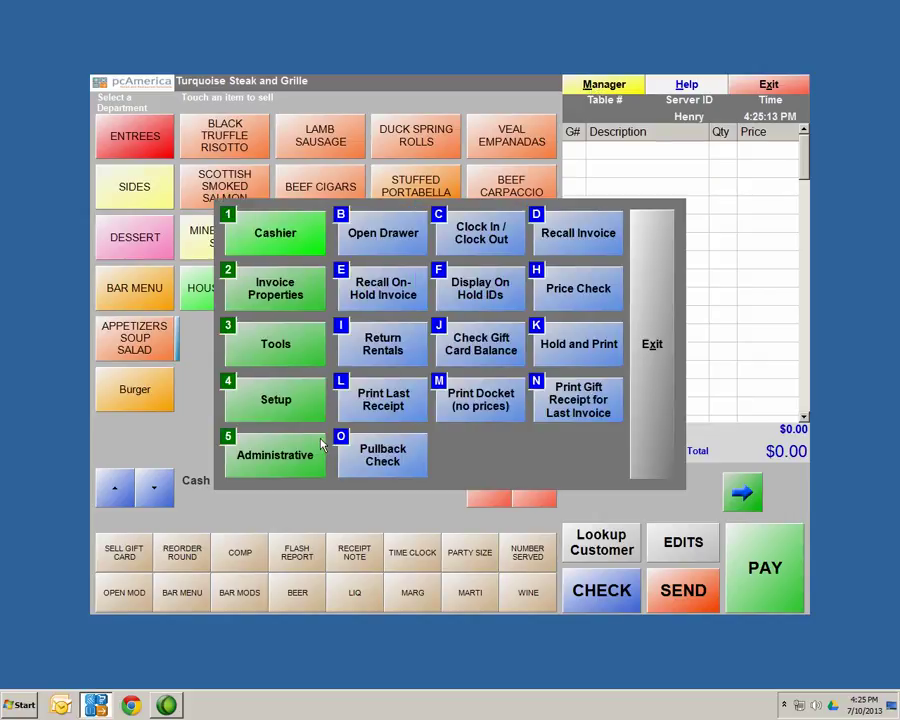
pyautogui.click(287, 459)
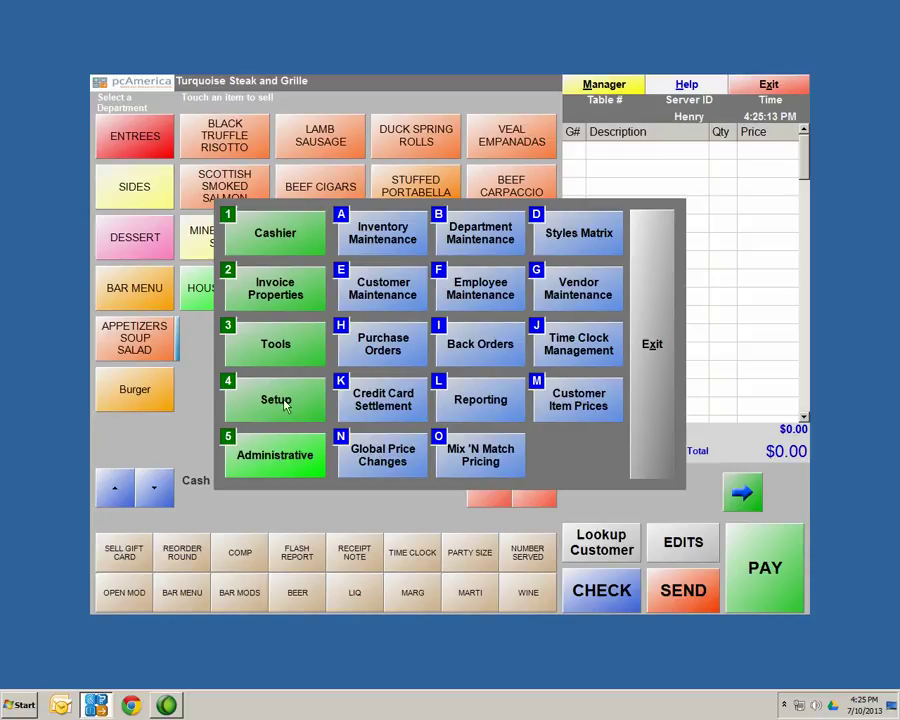
pyautogui.click(285, 402)
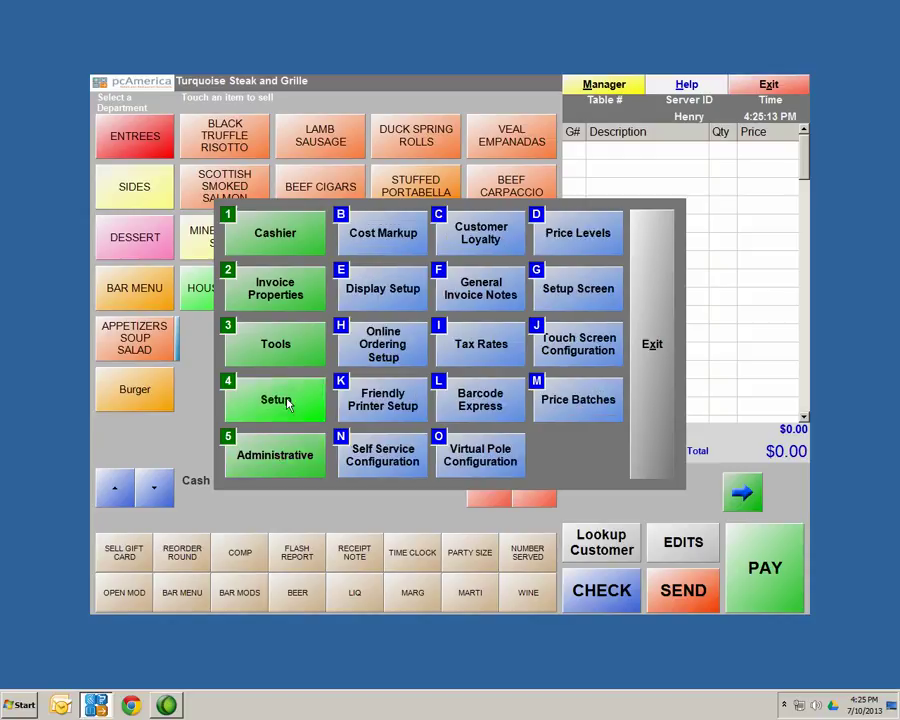
pyautogui.click(569, 347)
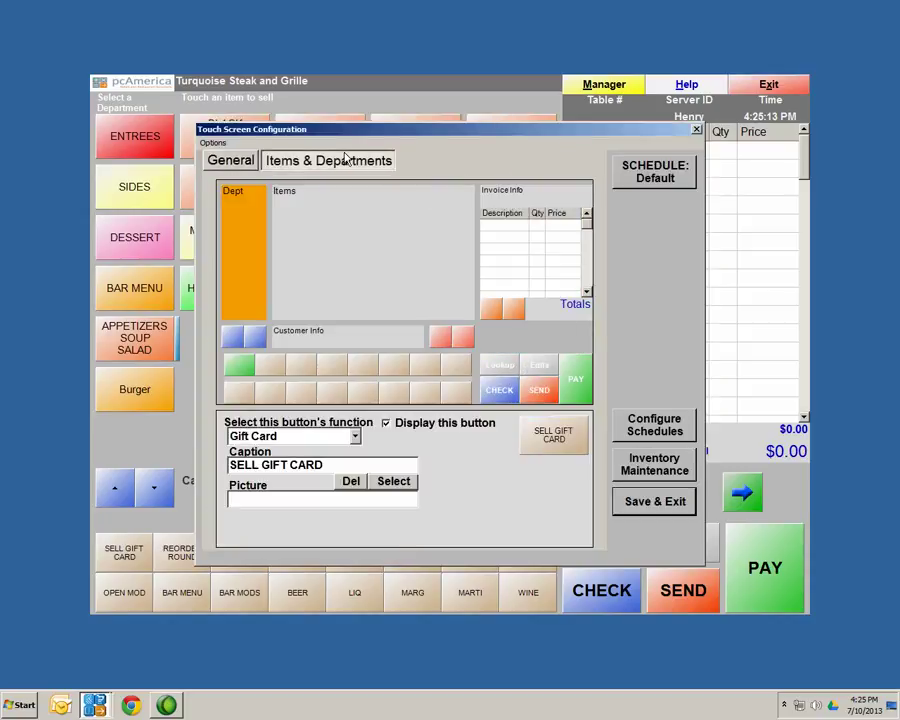
# - Alphabetize the ENTREES department's items, confirm with Yes, and save the touch screen layout
pyautogui.click(329, 160)
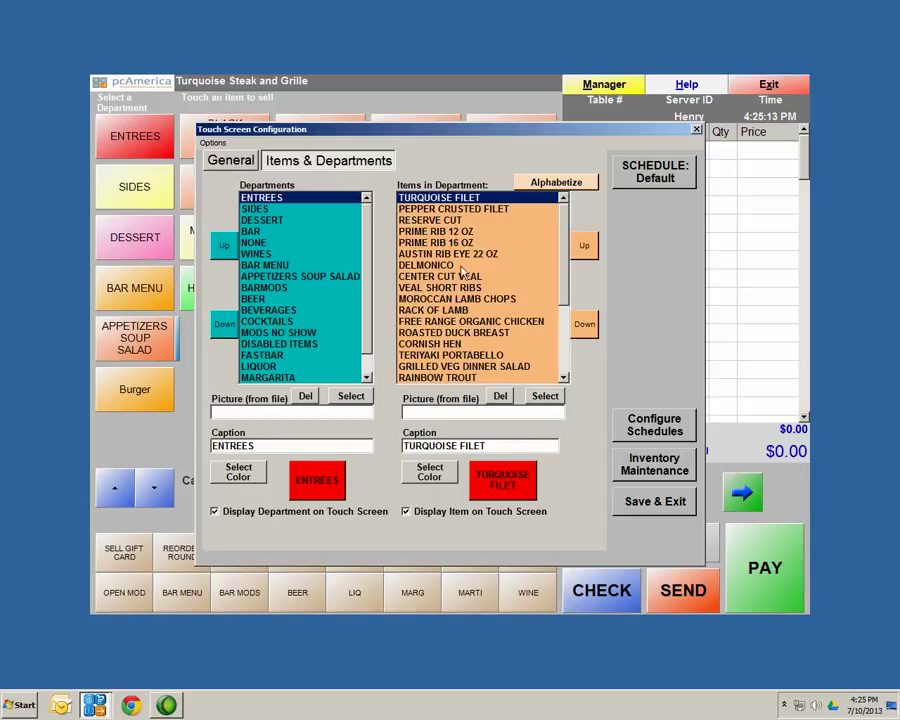
pyautogui.click(555, 183)
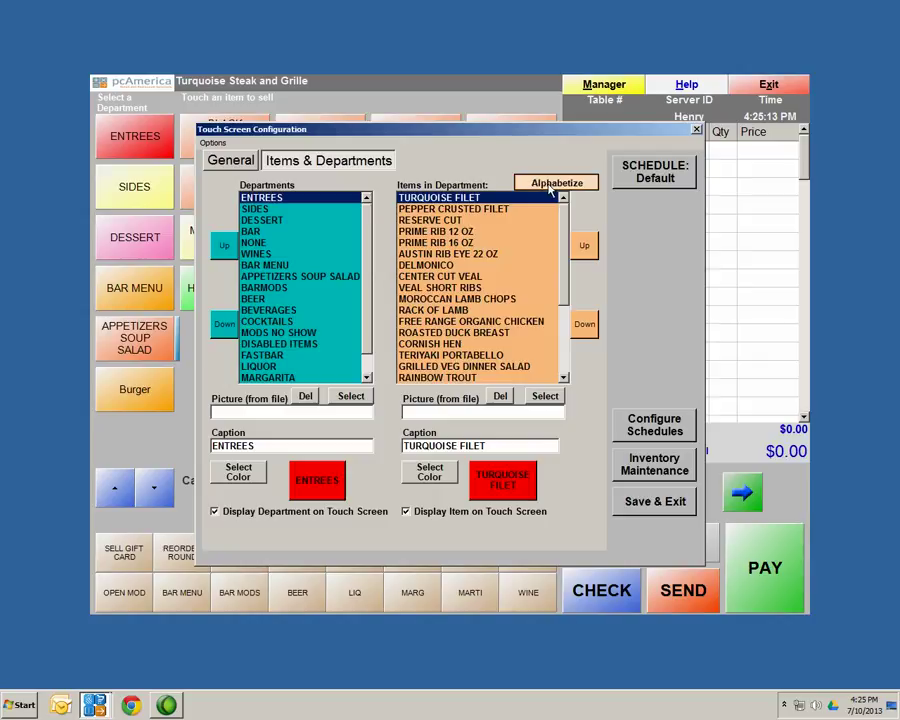
pyautogui.click(405, 361)
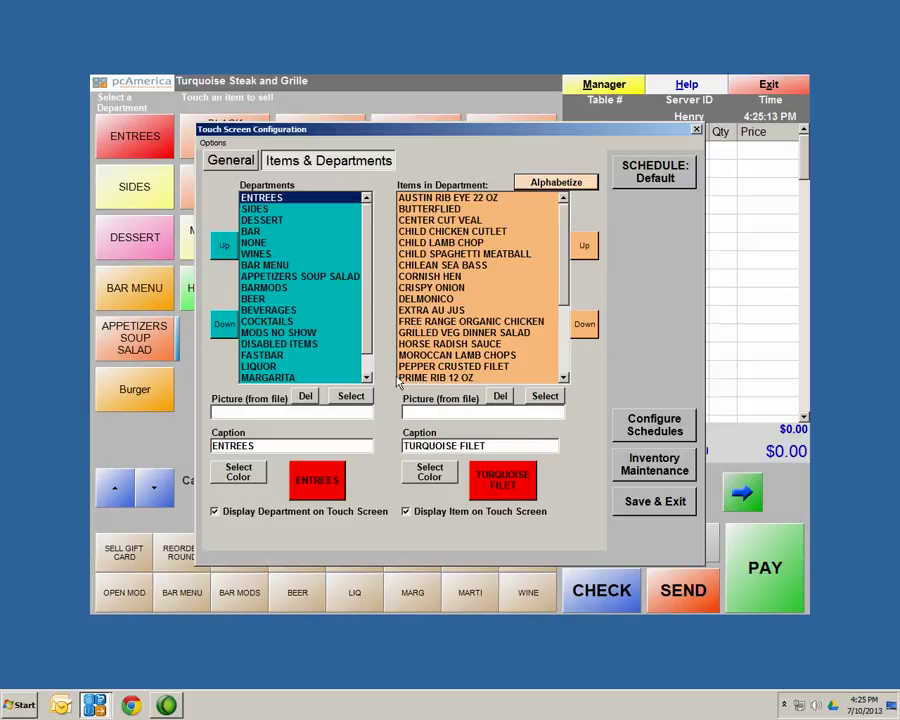
pyautogui.click(655, 502)
pyautogui.click(648, 345)
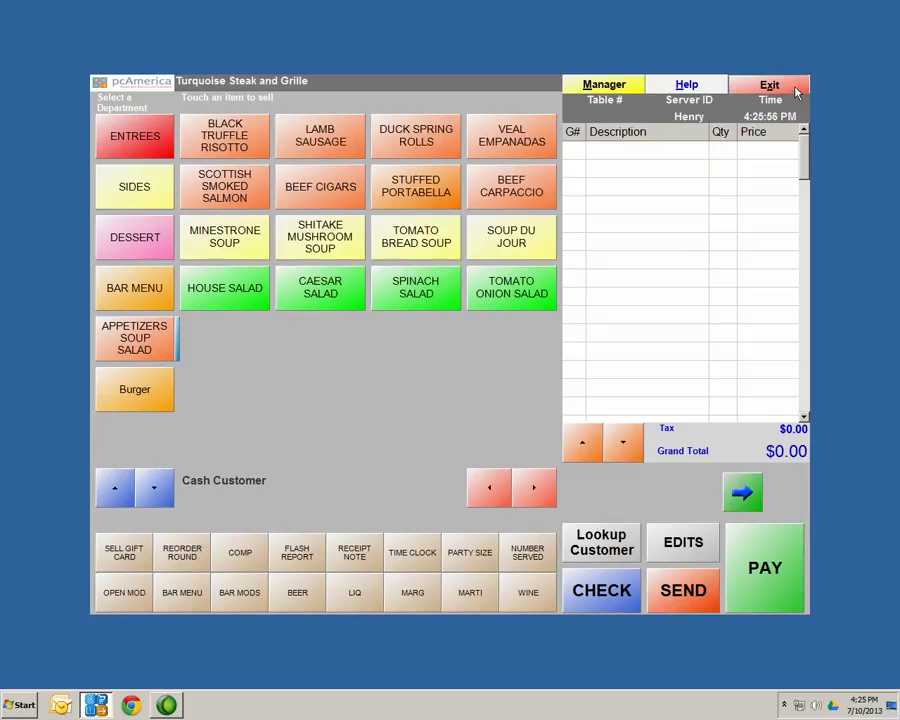
# - Start a fresh quick tab order showing alphabetized entrees, then bring up the manager functions
pyautogui.click(797, 90)
pyautogui.click(603, 96)
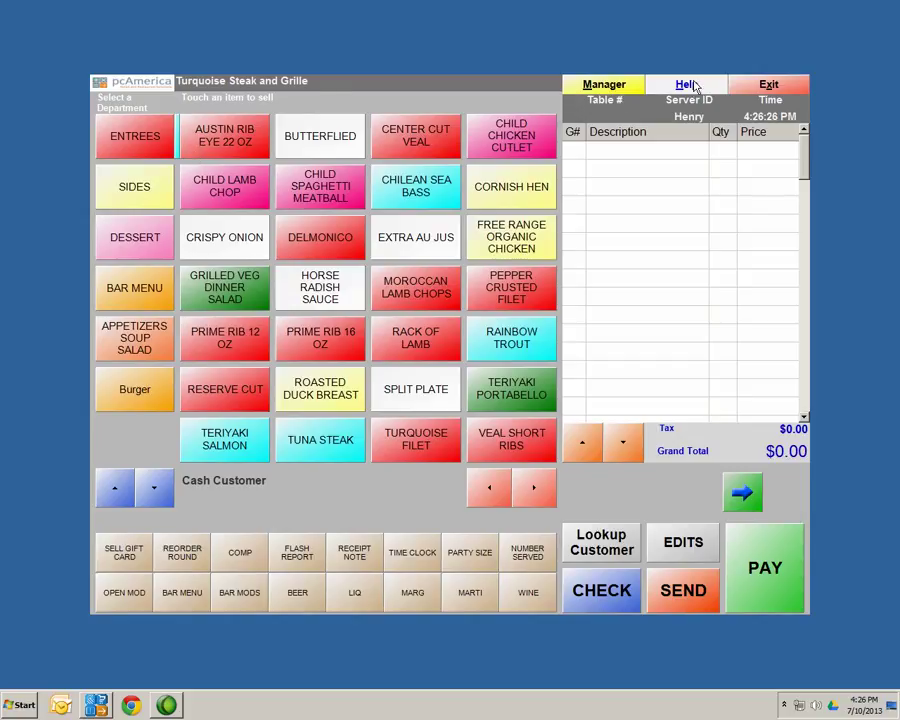
pyautogui.click(610, 88)
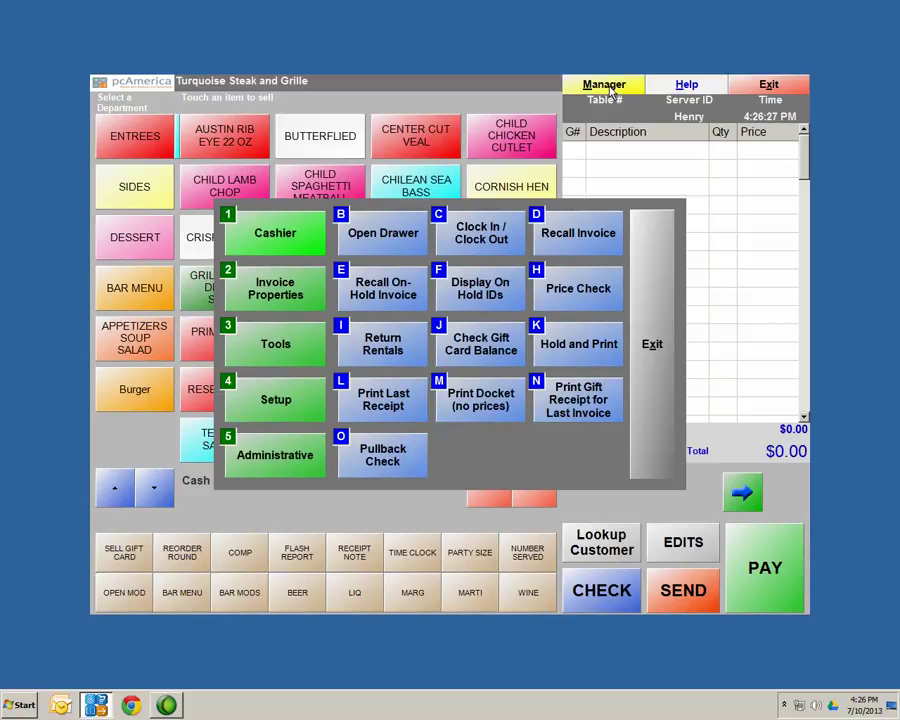
# - Check the employee Time Clock Management records and close them
pyautogui.click(270, 458)
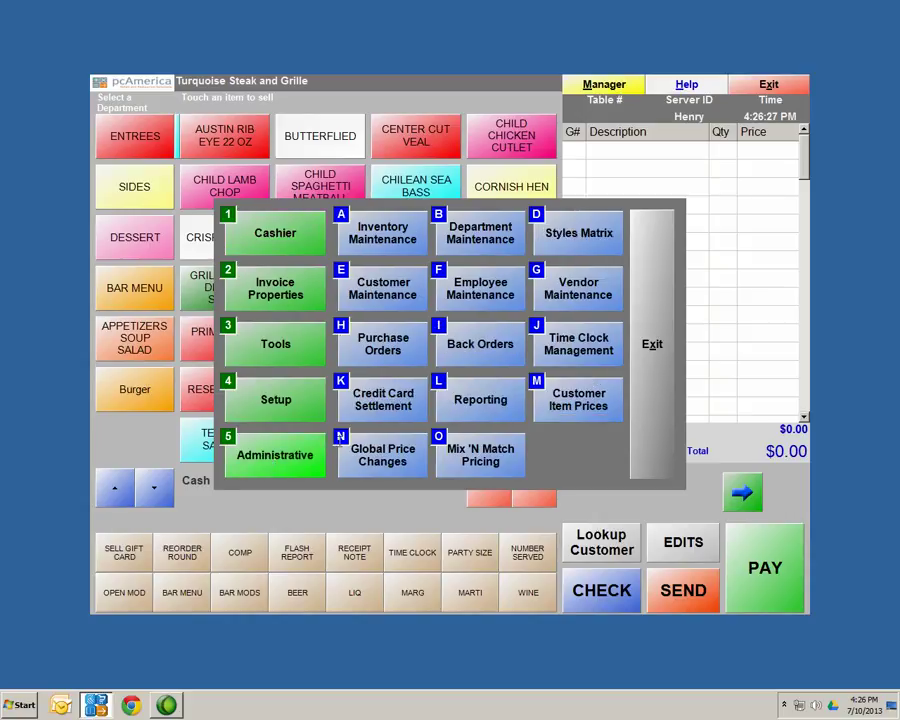
pyautogui.click(600, 352)
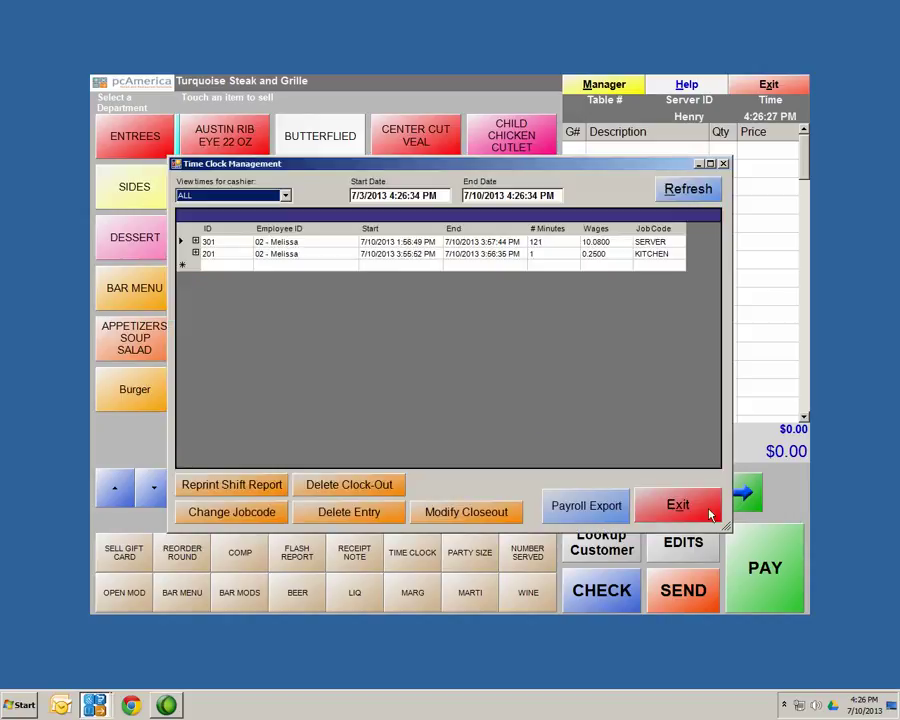
pyautogui.click(676, 500)
# - Reopen Touch Screen Configuration's Items & Departments to verify the entree order, then save and exit
pyautogui.click(300, 418)
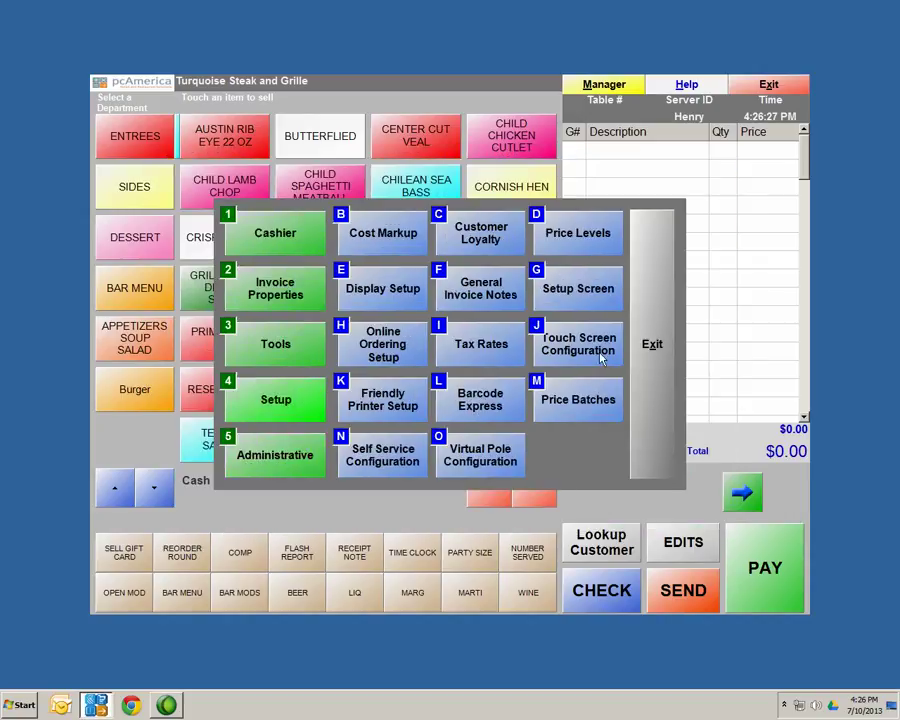
pyautogui.click(597, 358)
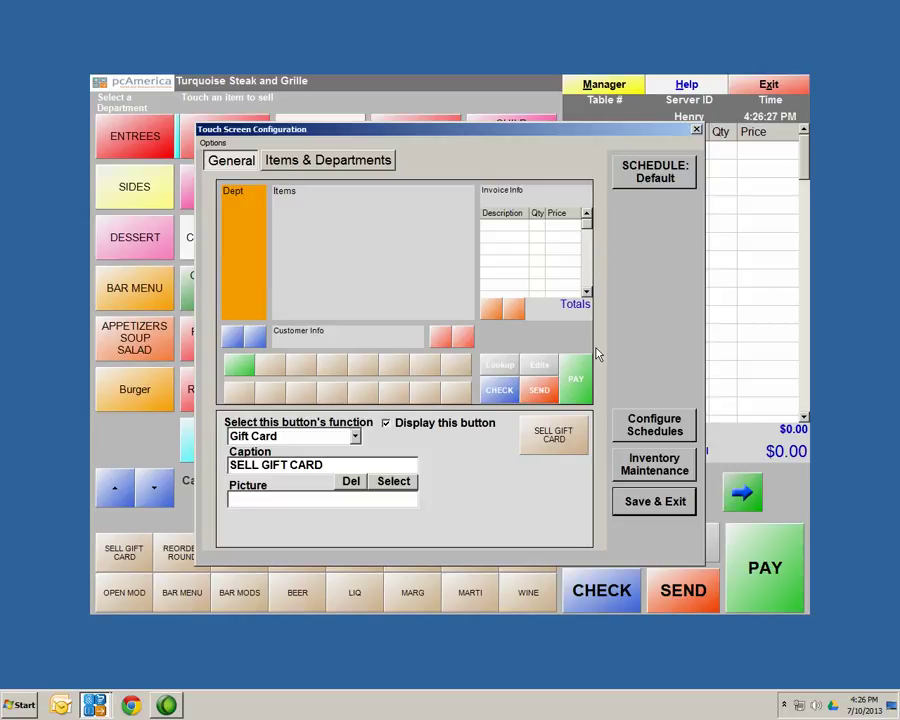
pyautogui.click(275, 160)
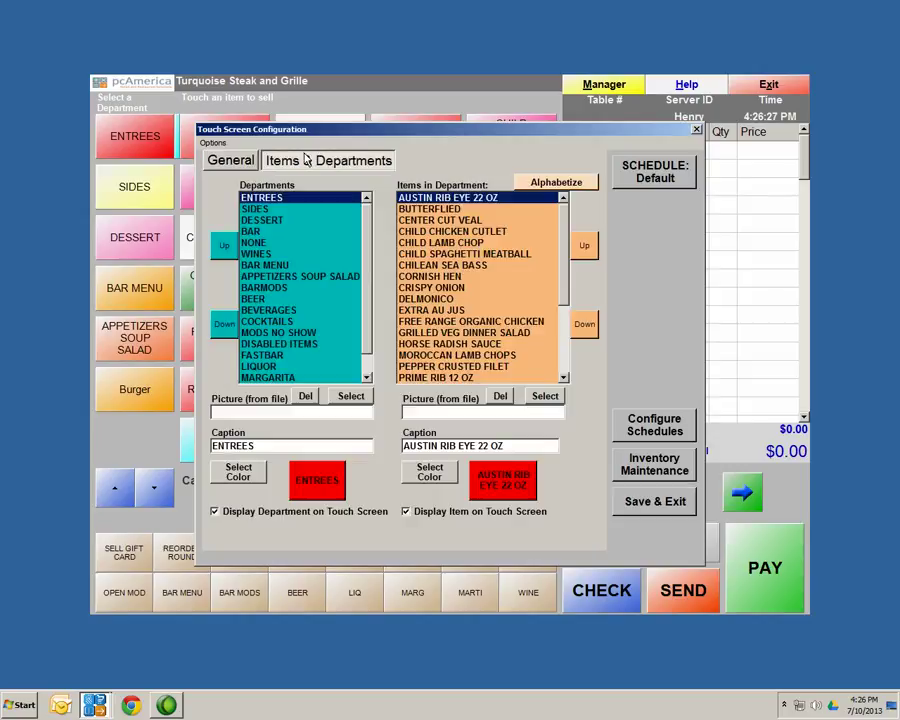
pyautogui.moveTo(522, 132); pyautogui.dragTo(489, 106)
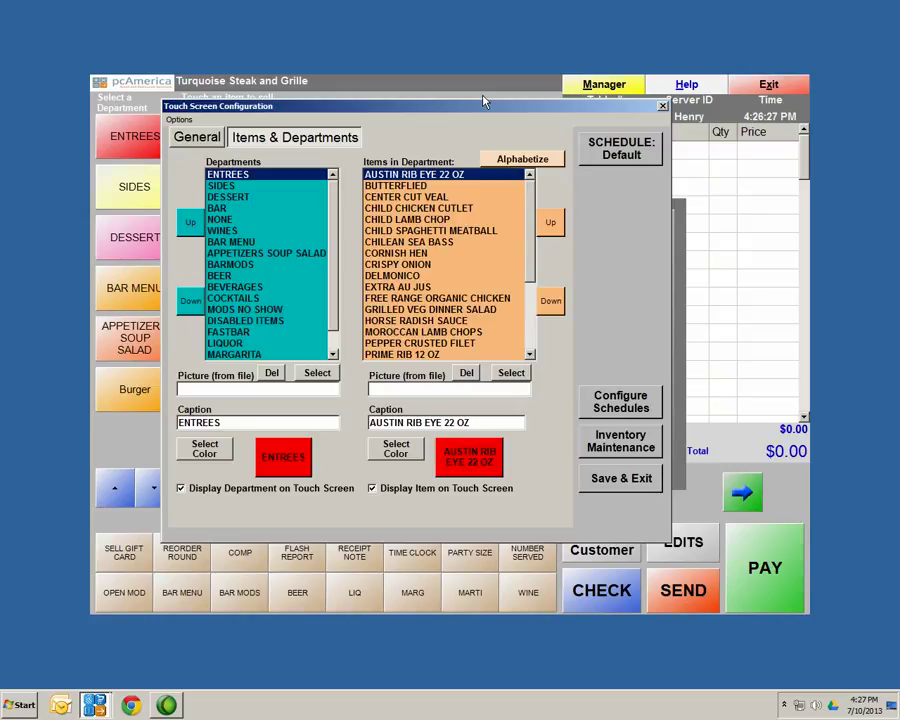
pyautogui.click(636, 482)
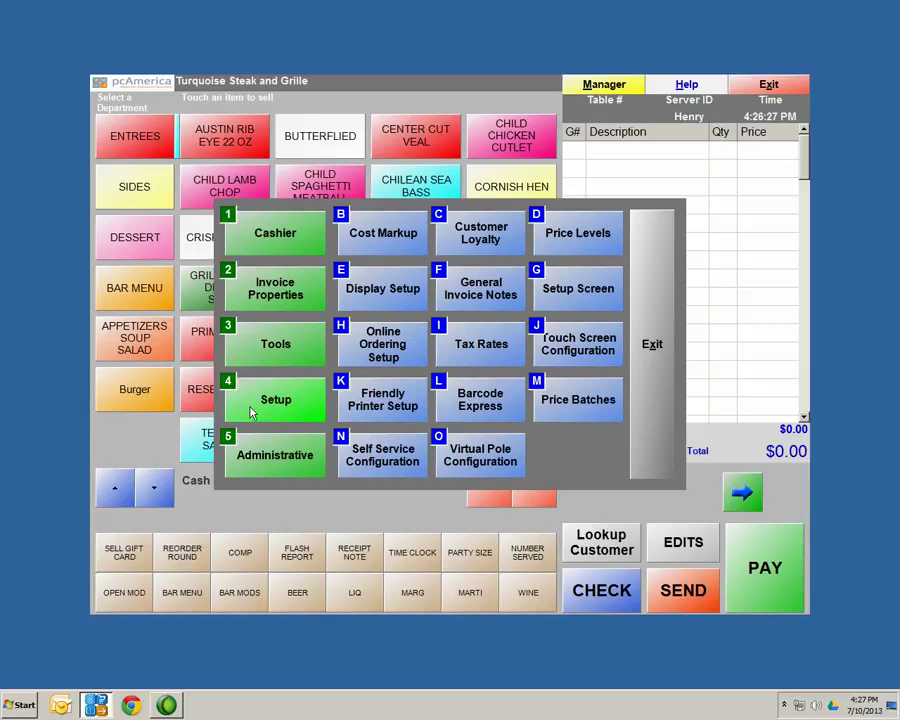
# - Enable 'Perform Batch Settlement On EndofDay' in Payment Processing's Other Options and click Update
pyautogui.click(574, 293)
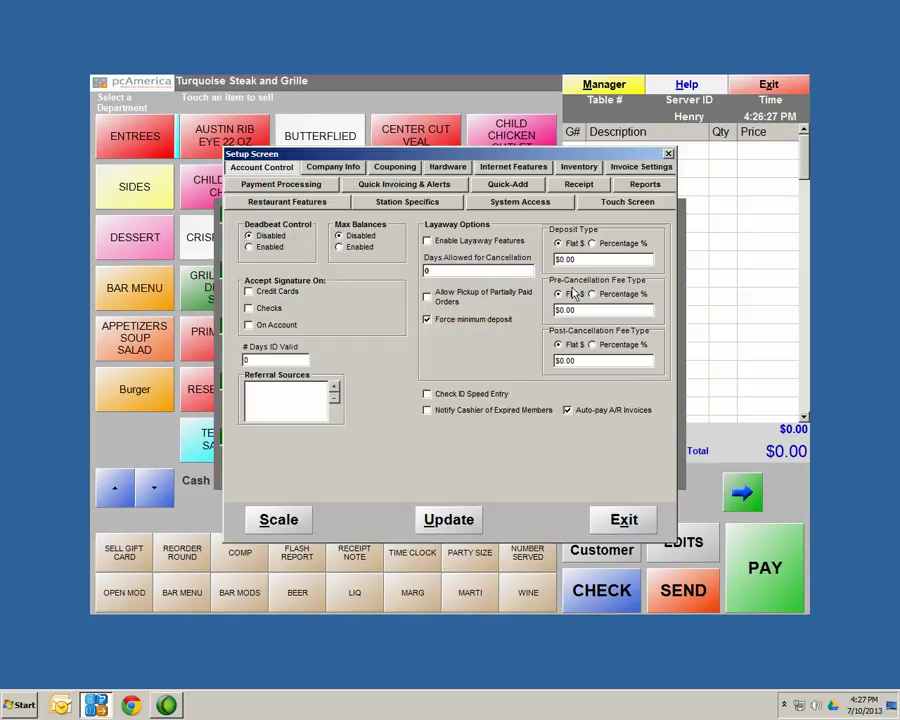
pyautogui.click(286, 186)
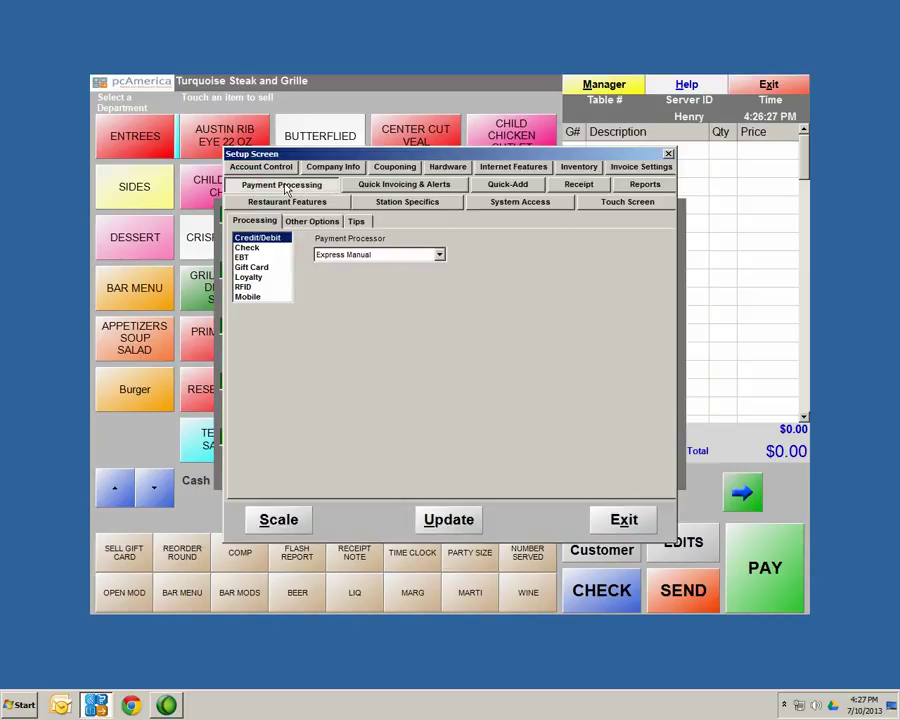
pyautogui.click(358, 223)
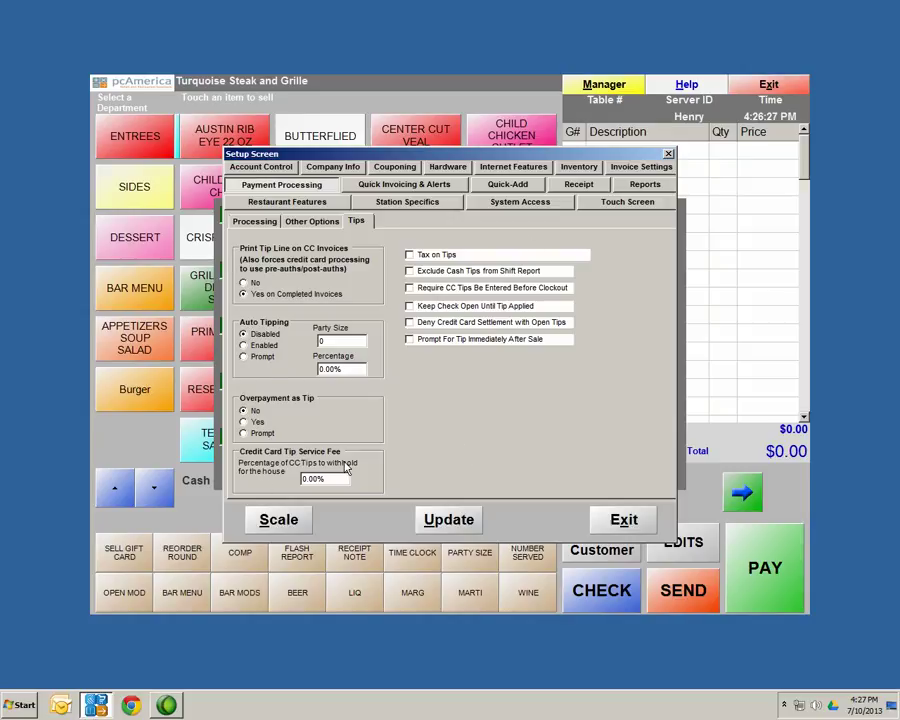
pyautogui.click(310, 222)
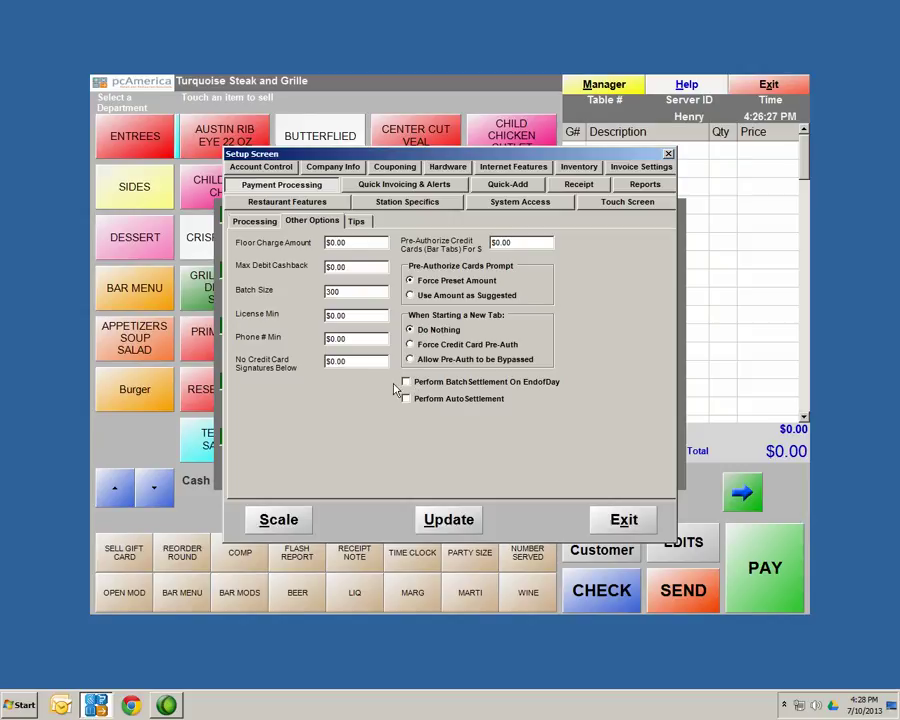
pyautogui.click(407, 382)
pyautogui.click(457, 516)
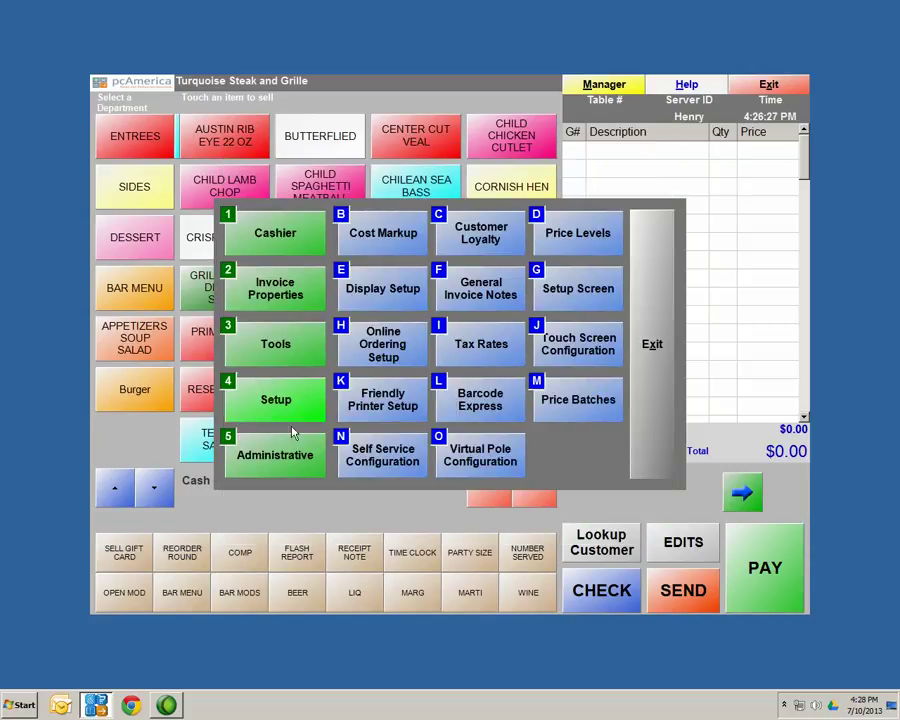
# - Open Credit Card Settlement, close the Credit Card Tips window unused, and exit the manager menu
pyautogui.click(256, 346)
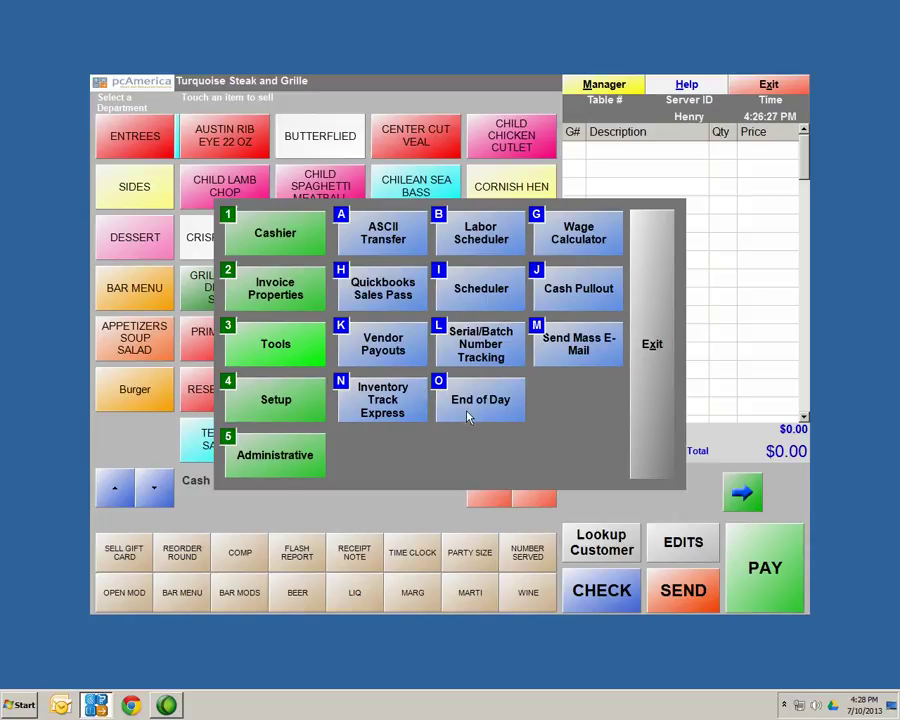
pyautogui.click(272, 457)
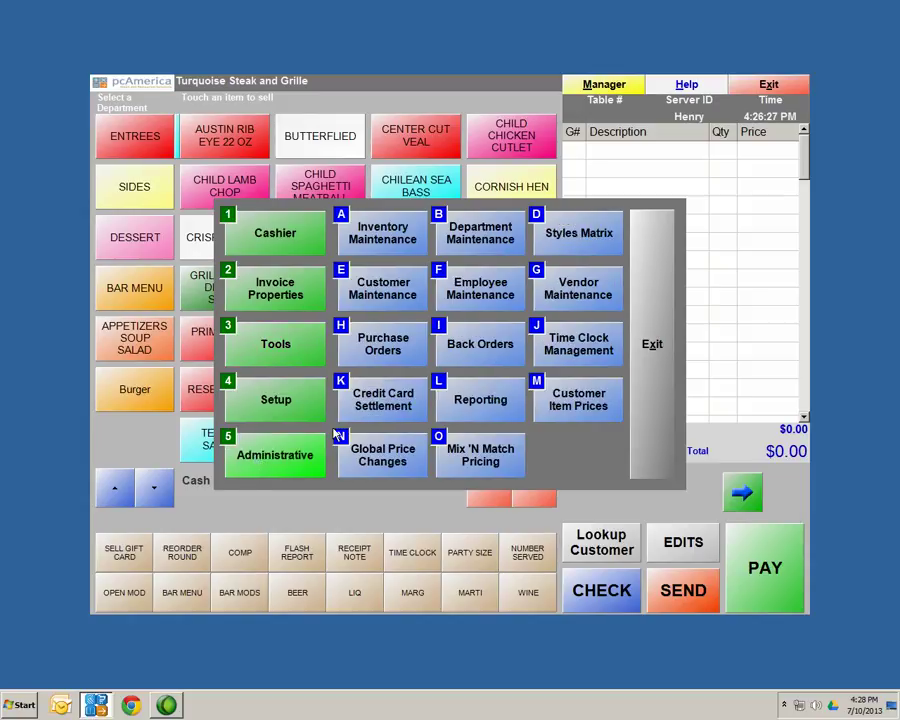
pyautogui.click(368, 410)
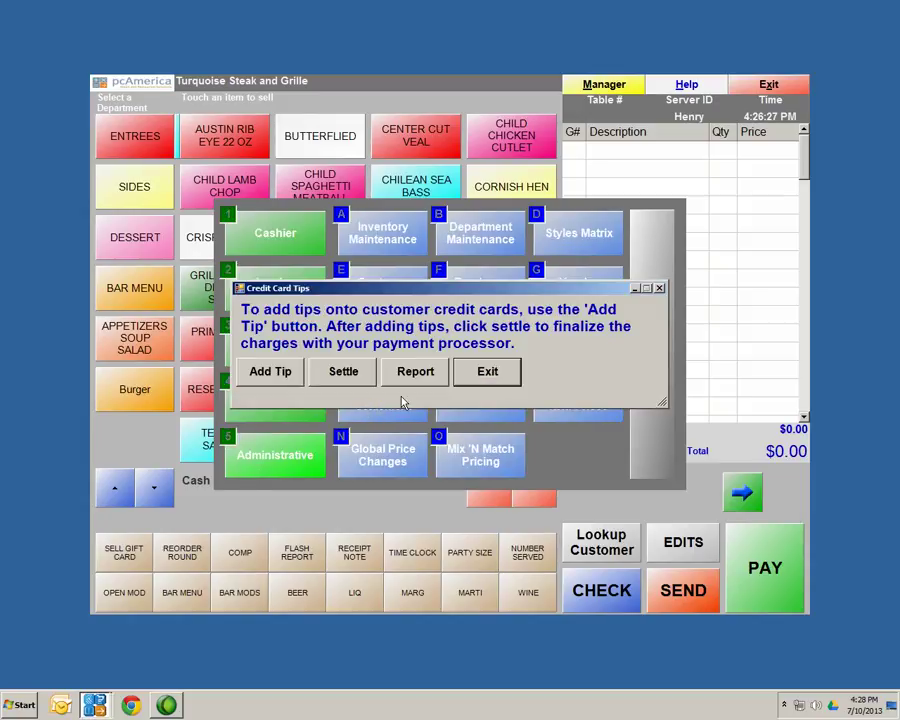
pyautogui.click(517, 385)
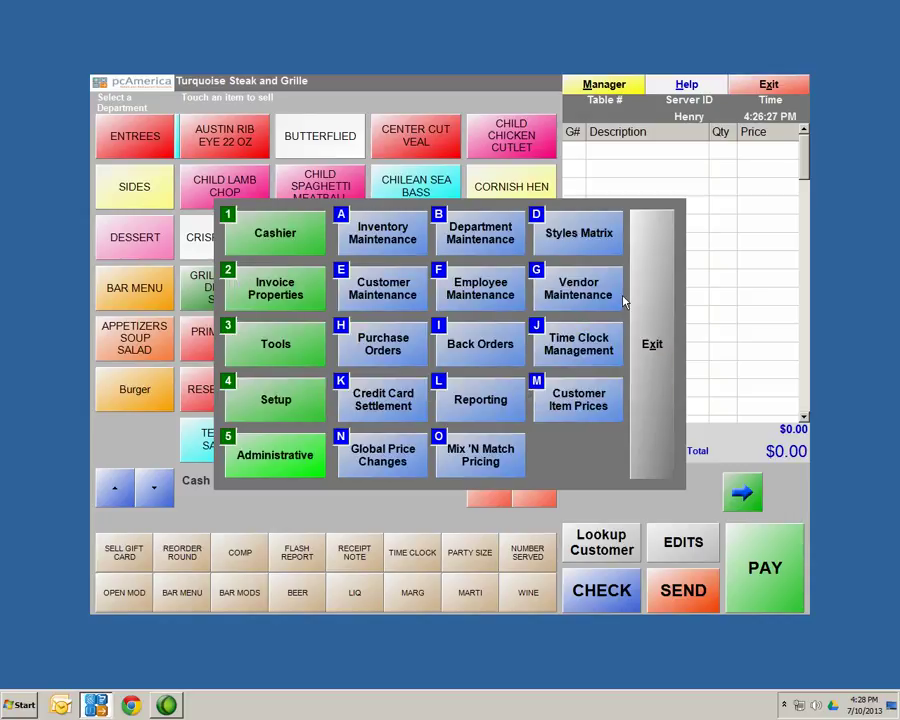
pyautogui.click(643, 240)
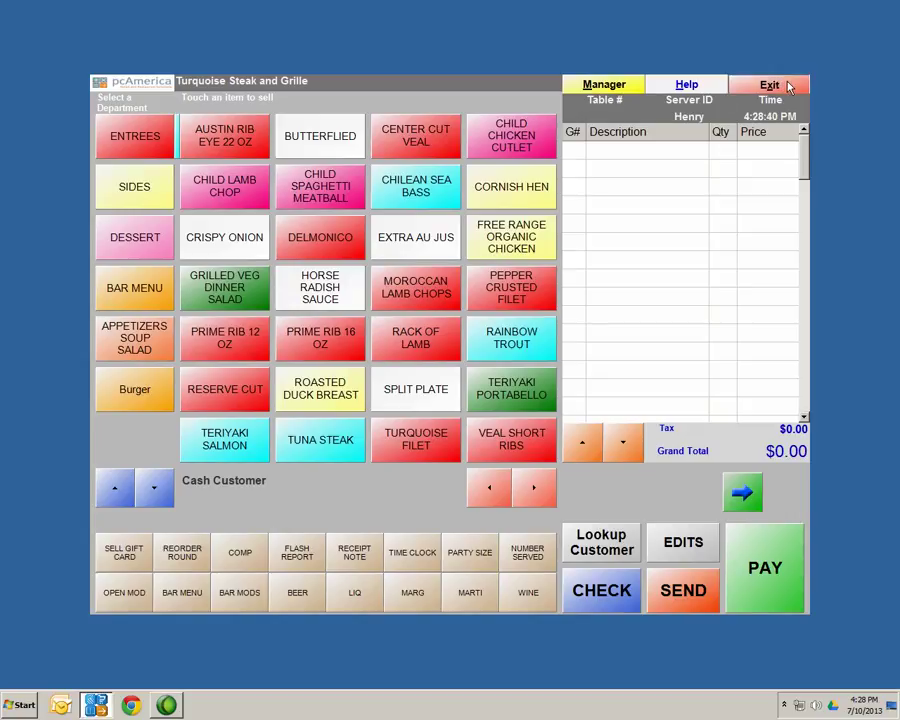
# - Return to the login screen and start File > End of Day
pyautogui.click(765, 86)
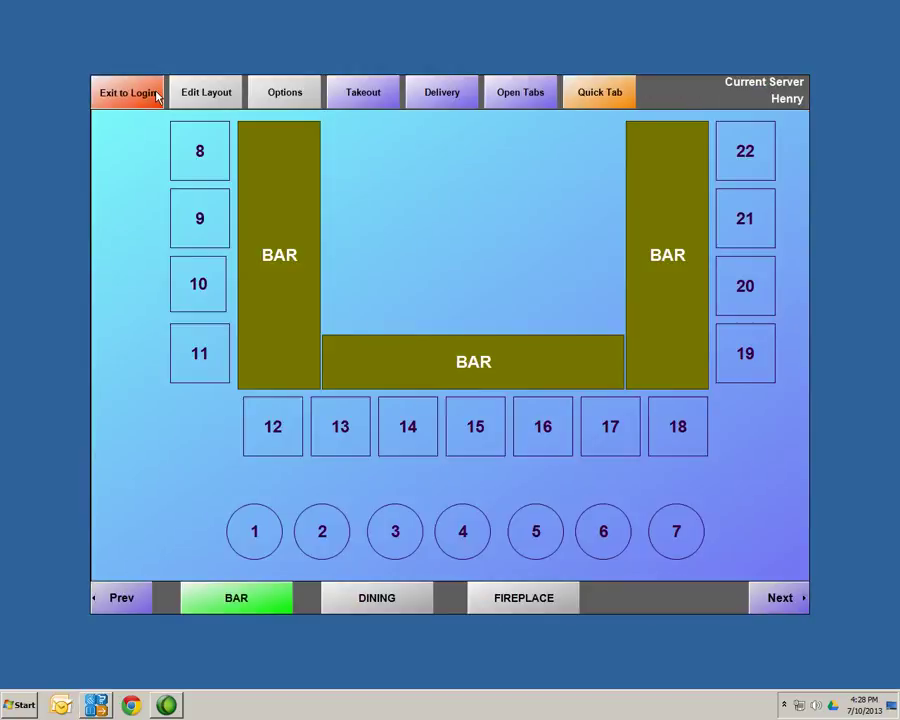
pyautogui.click(125, 93)
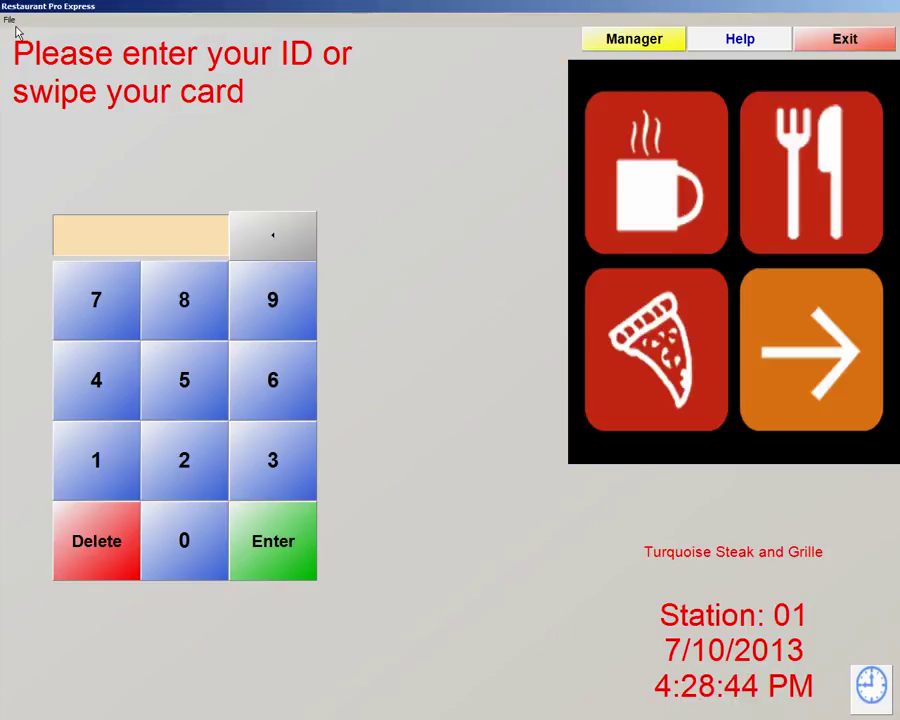
pyautogui.click(9, 20)
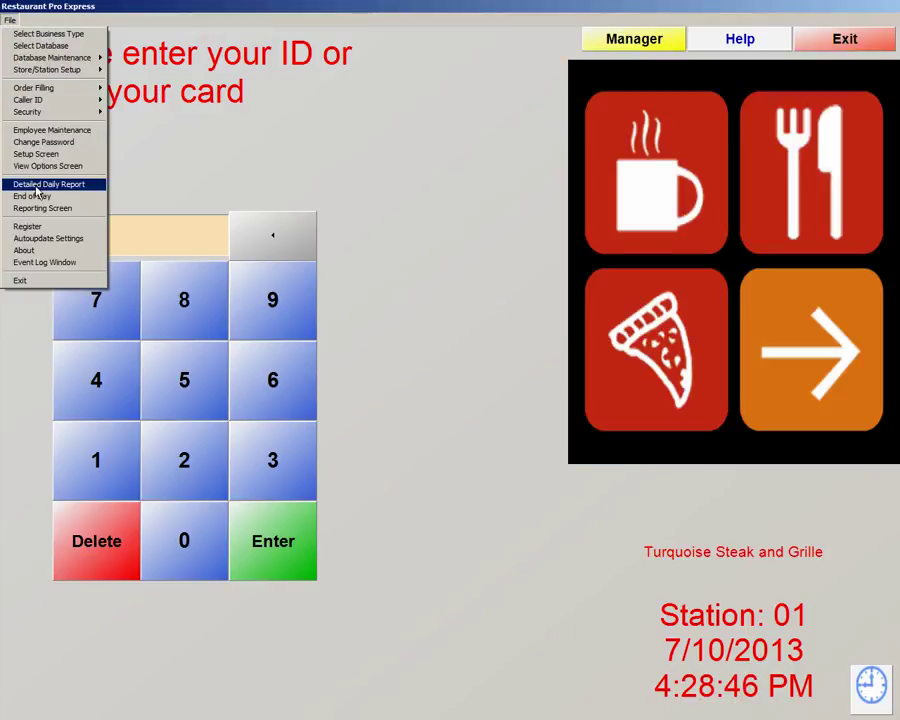
pyautogui.click(37, 197)
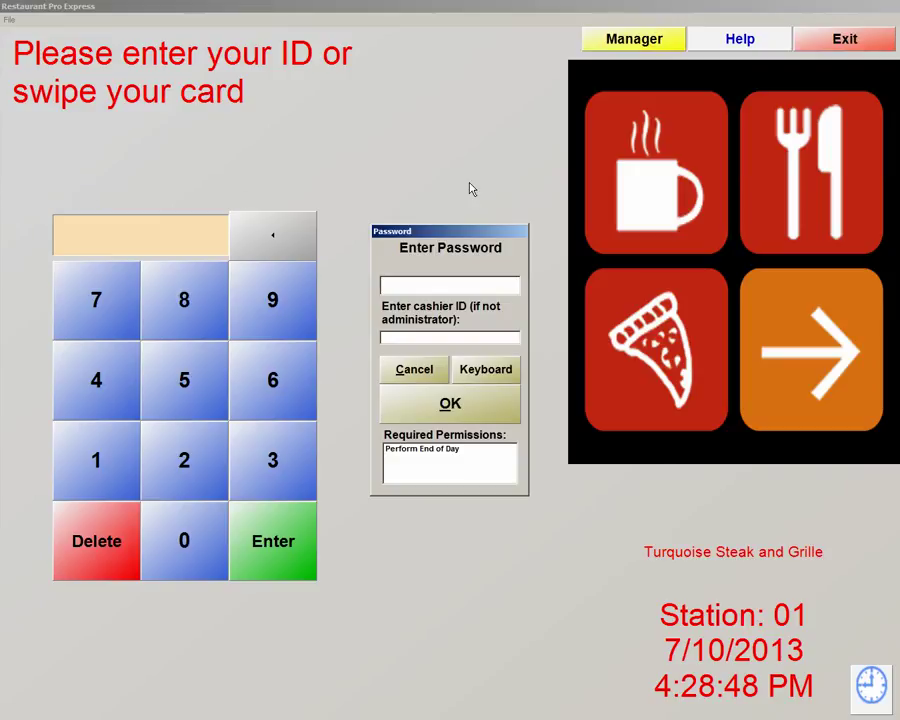
# - Enter the password and cashier ID 1, confirm the $179.76 deposit, and skip saving the report
pyautogui.write('*****')
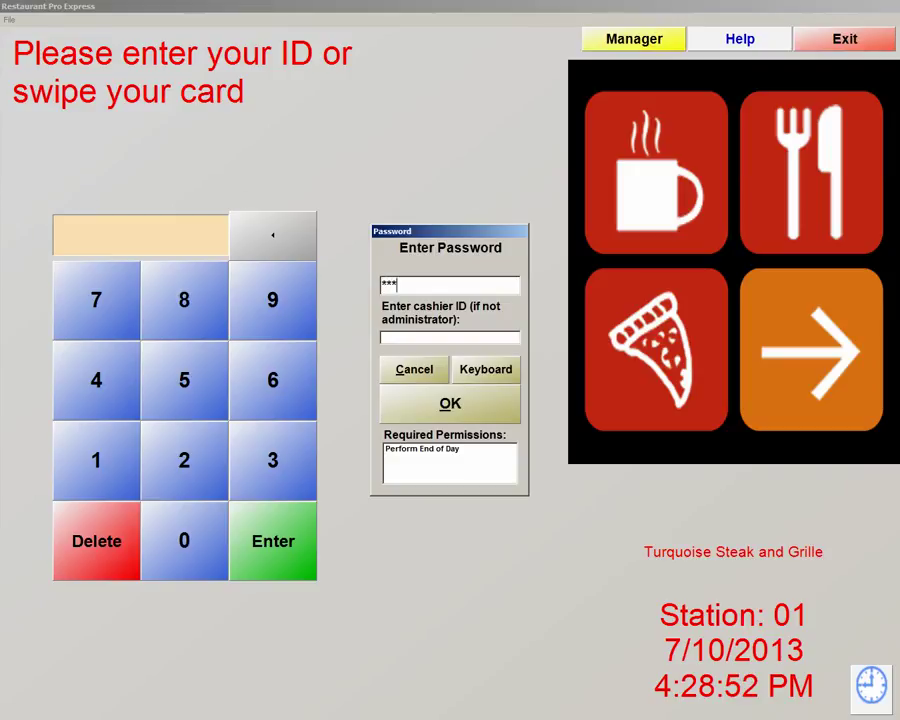
pyautogui.press('Tab')
pyautogui.write('1')
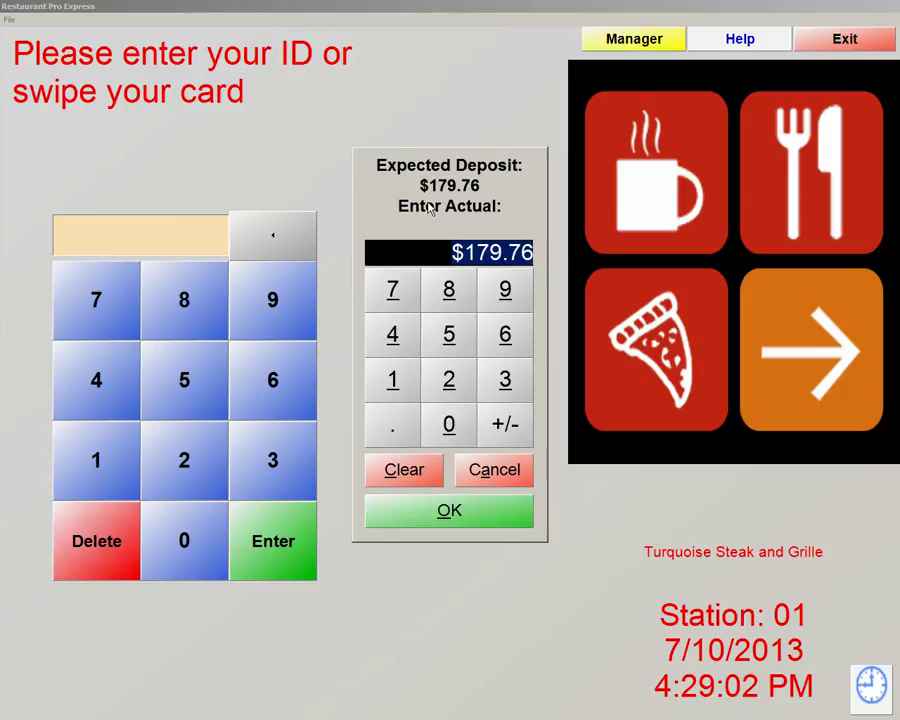
pyautogui.click(460, 514)
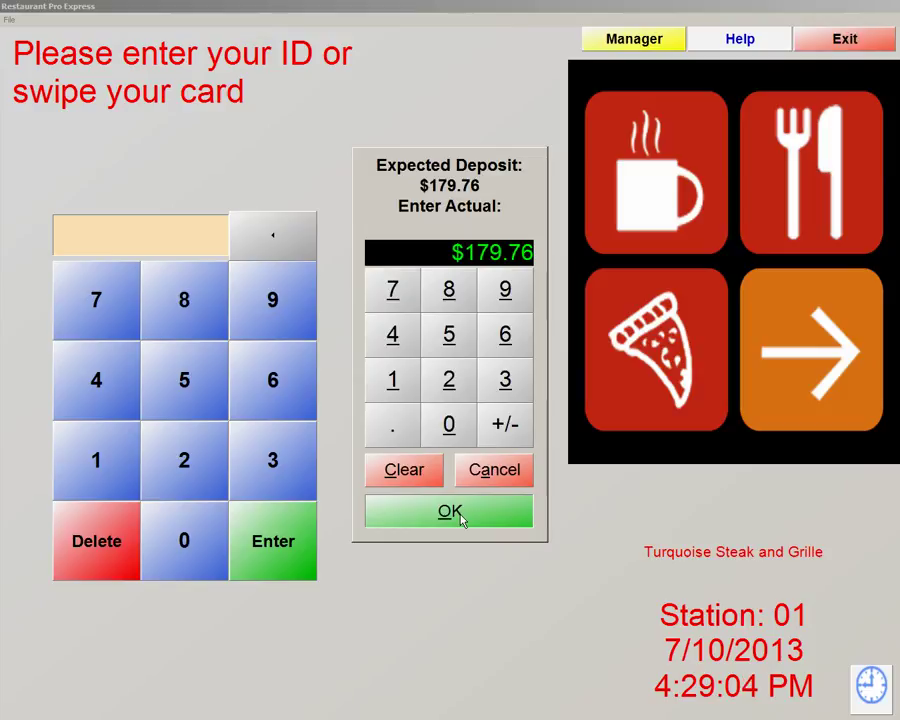
pyautogui.click(461, 516)
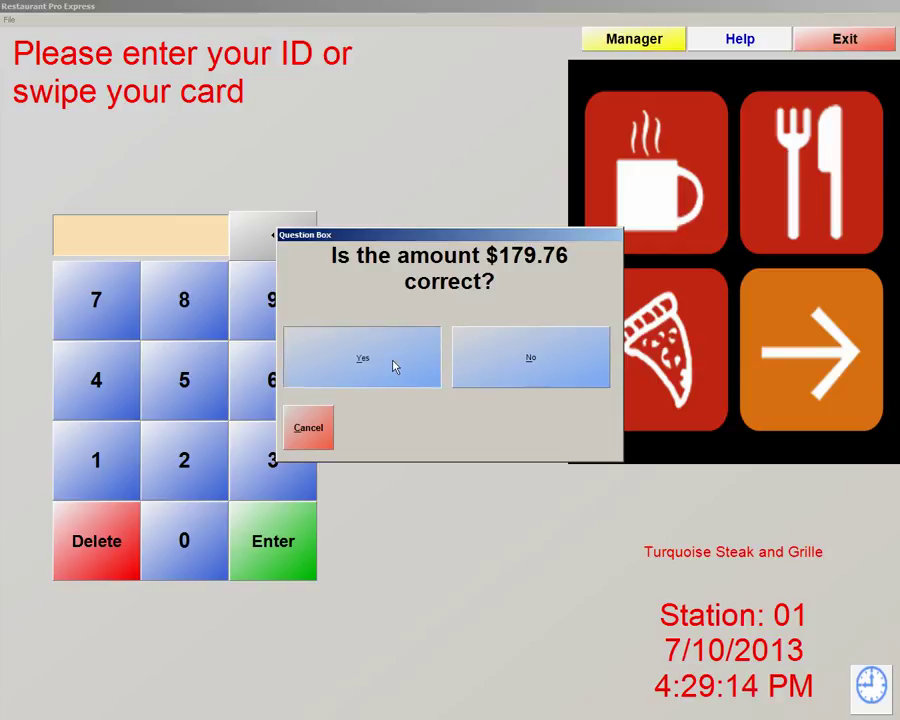
pyautogui.click(393, 366)
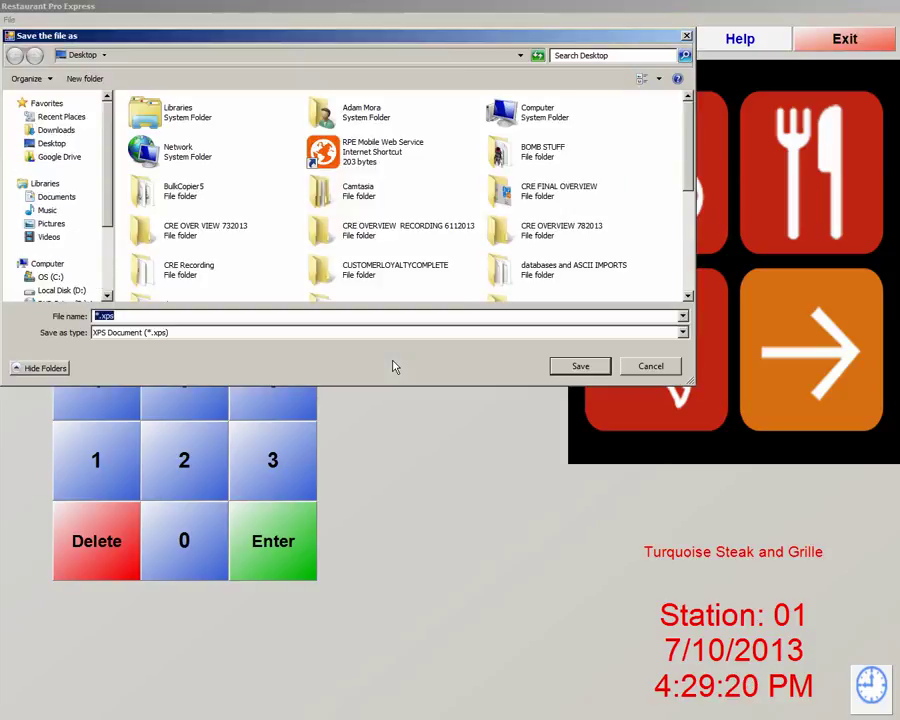
pyautogui.click(654, 368)
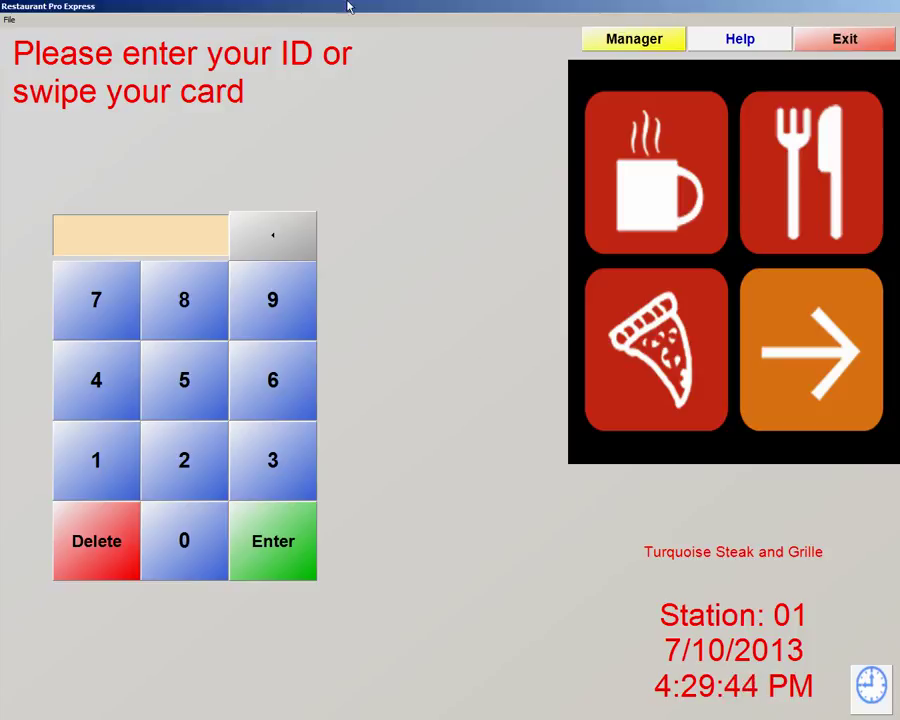
# - Start Backup Database from File > Database Maintenance and authorize it with the administrator password
pyautogui.click(9, 19)
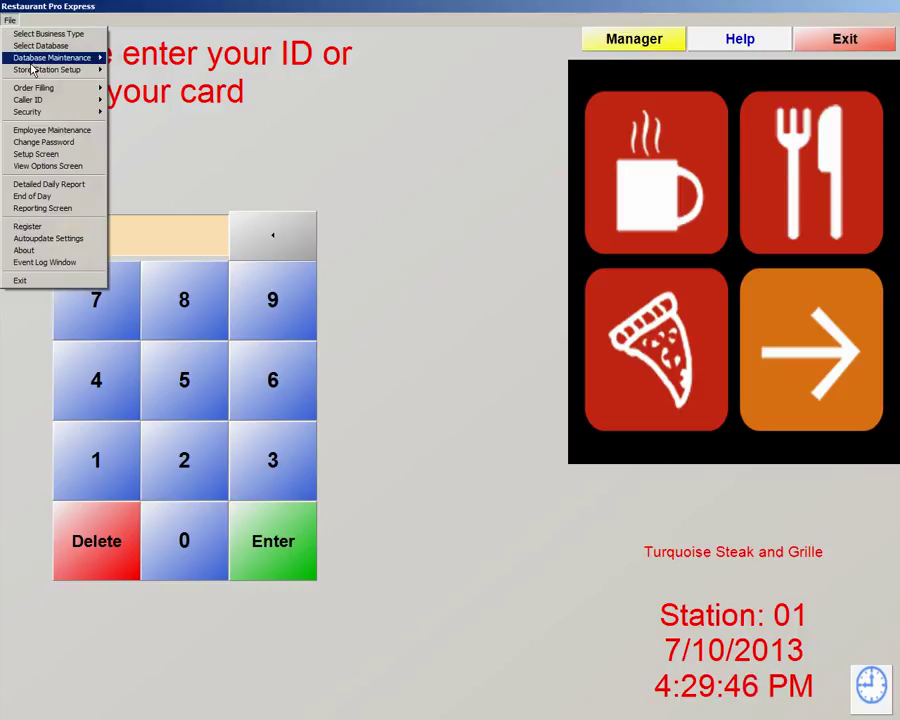
pyautogui.moveTo(36, 60)
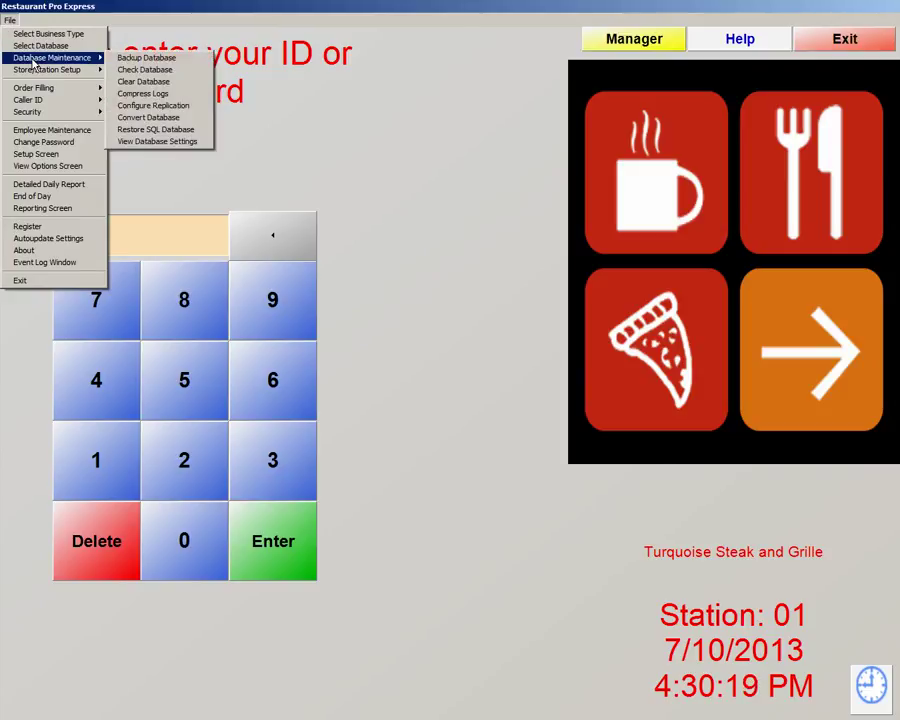
pyautogui.click(152, 58)
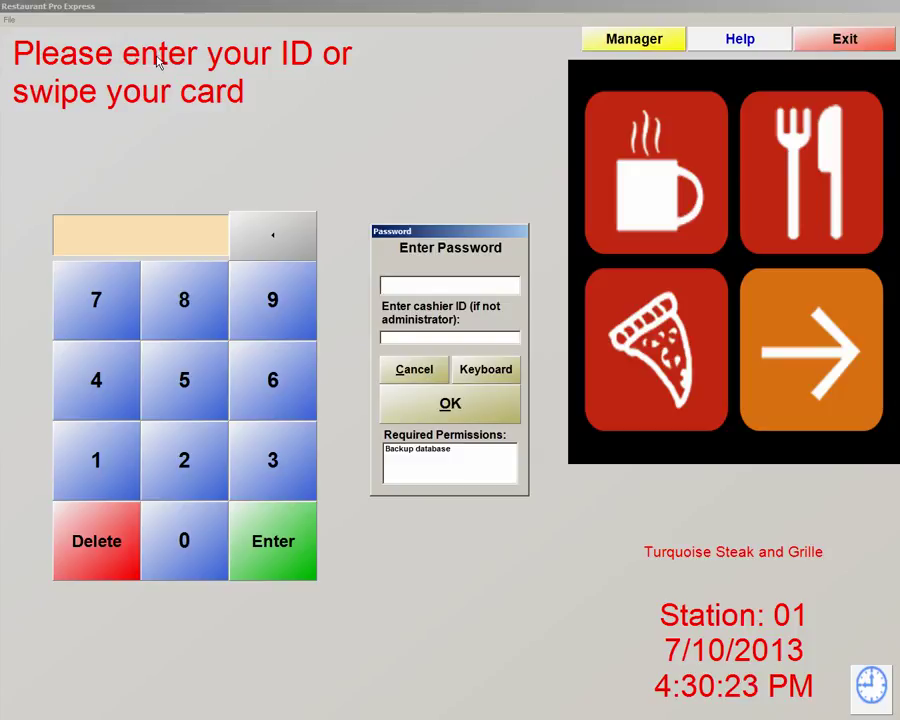
pyautogui.write('*****')
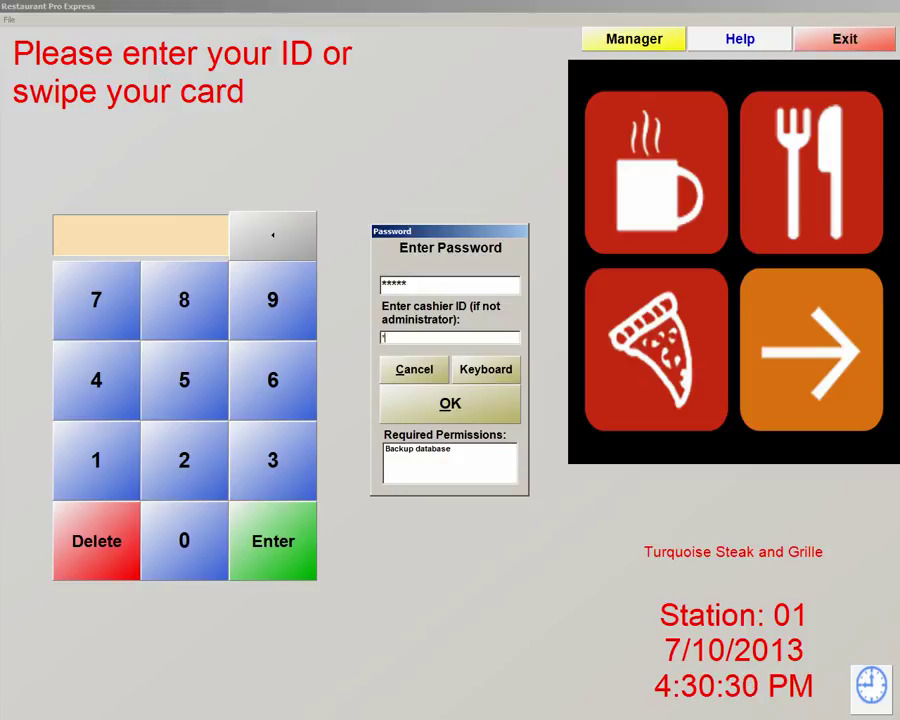
pyautogui.press('Return')
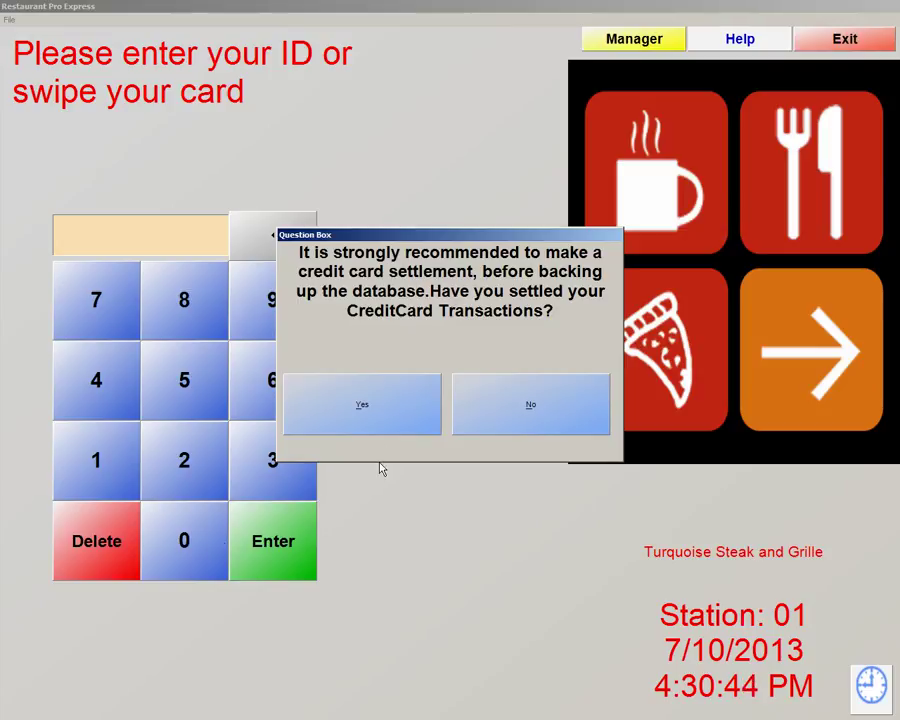
pyautogui.click(378, 428)
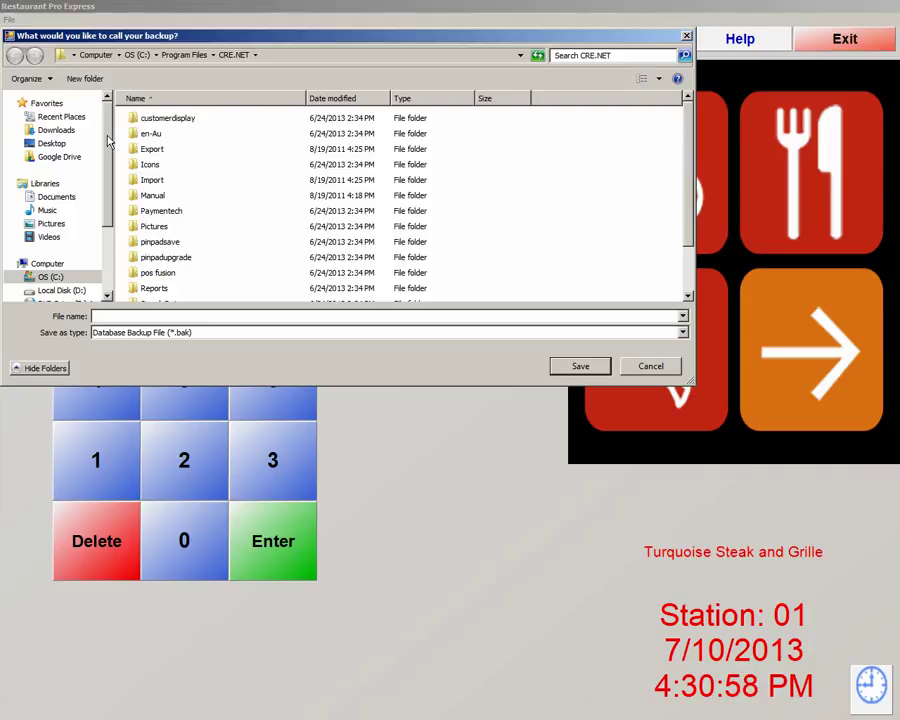
pyautogui.click(56, 143)
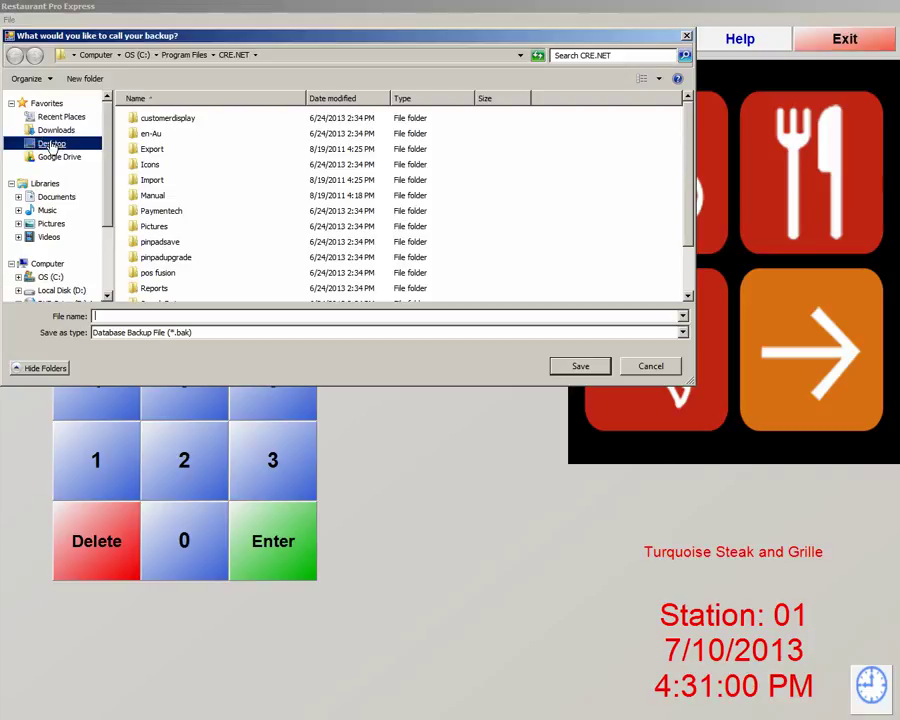
pyautogui.click(157, 316)
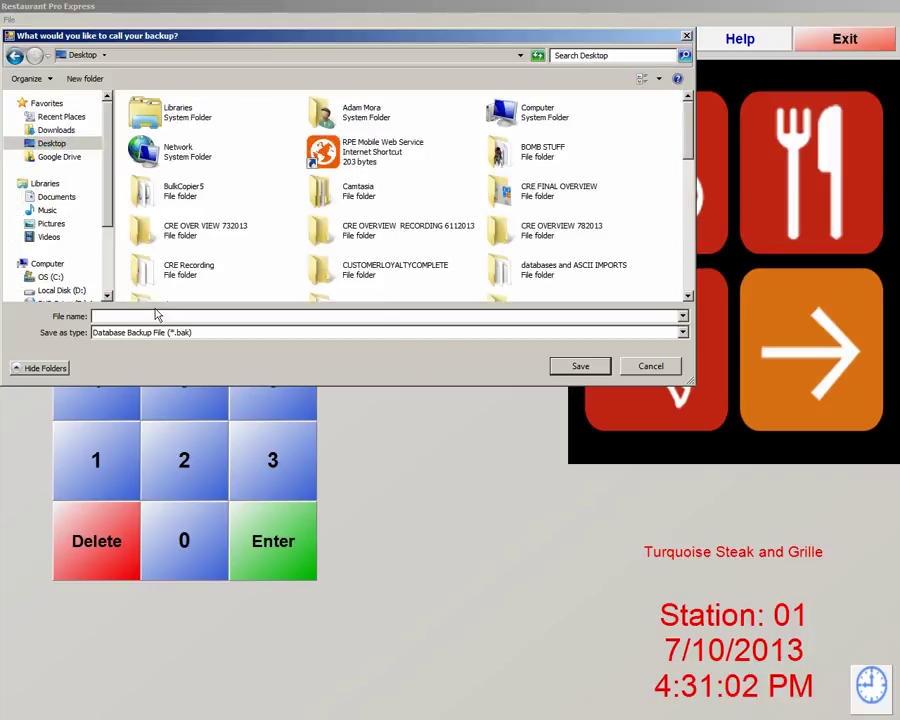
pyautogui.write('7102')
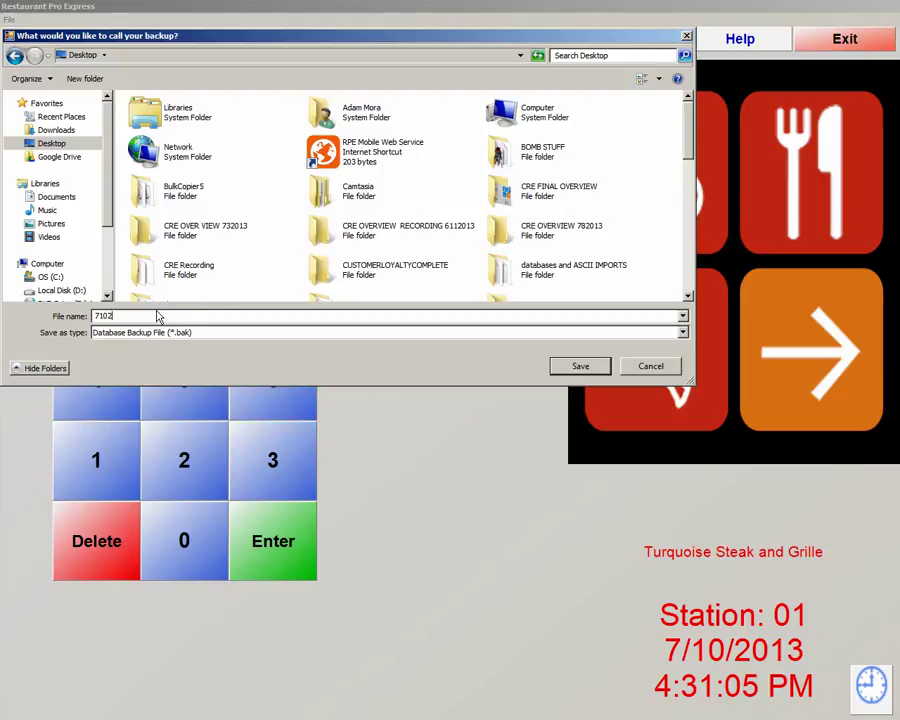
pyautogui.write('013')
pyautogui.write('431pm')
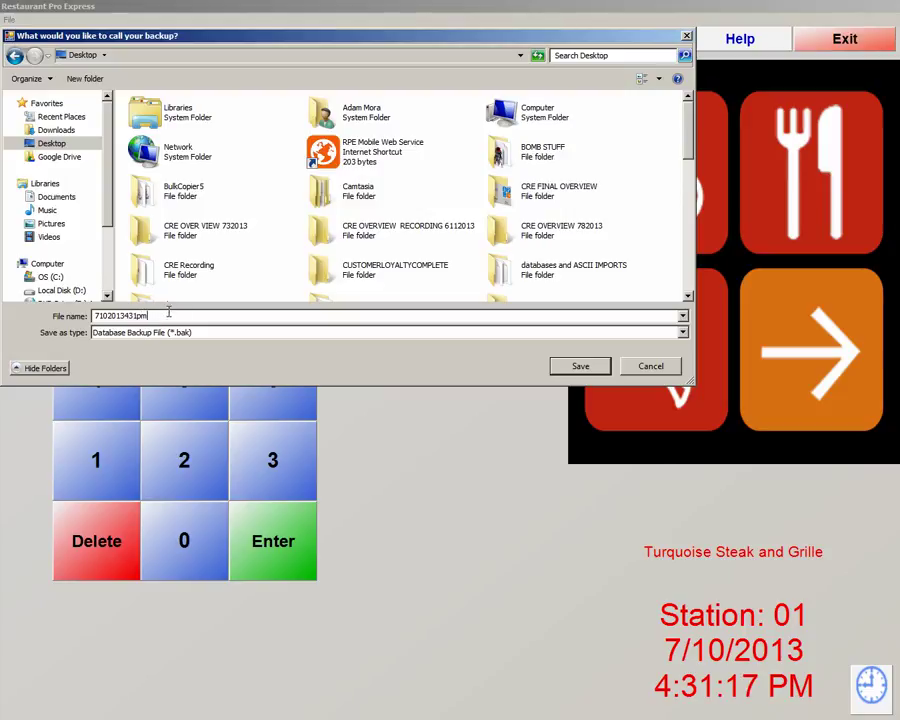
pyautogui.click(579, 366)
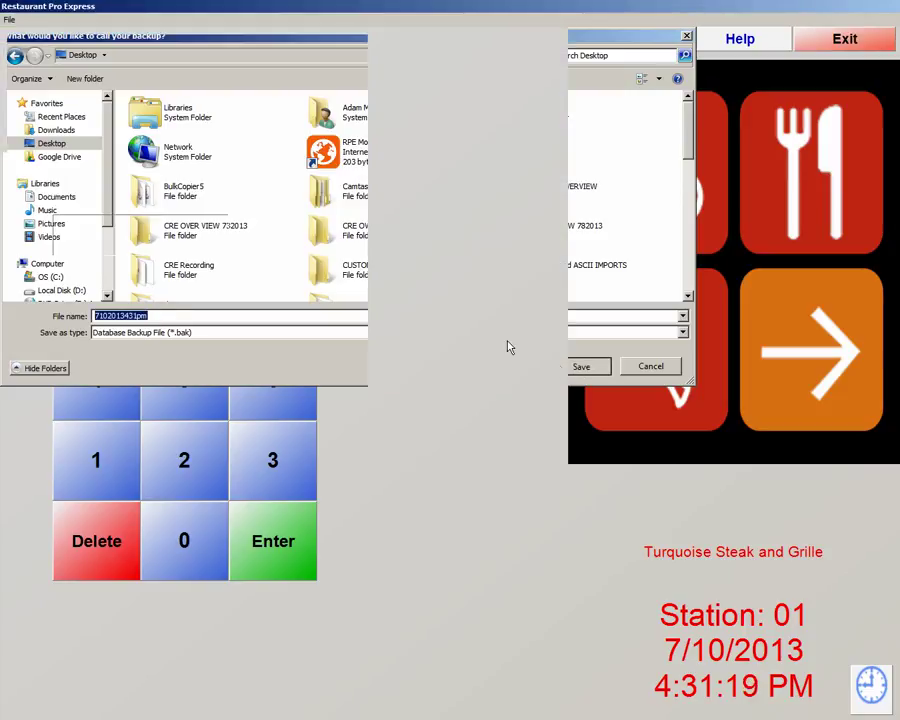